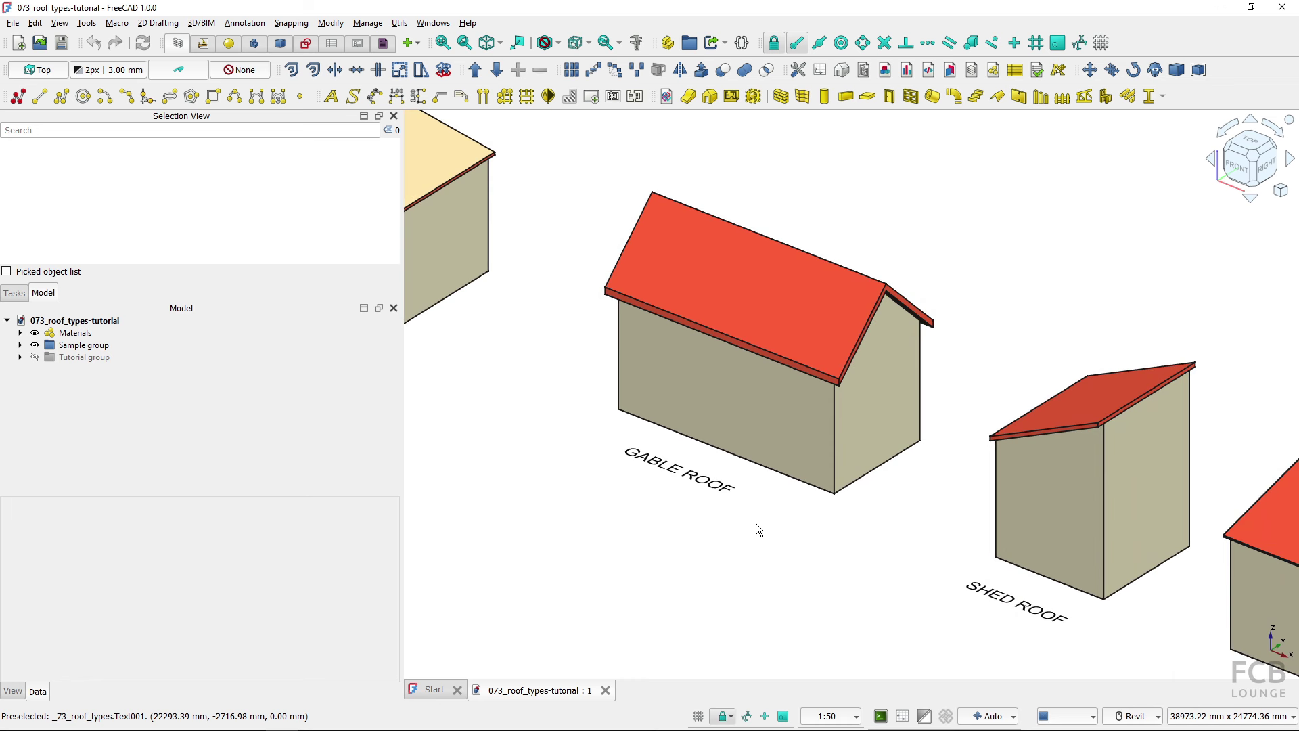
Look over the row of sample buildings, from the gable and shed roofs to the flat and saltbox roofs
{"action": "middle_click_drag", "start_coordinate": [1029, 614], "coordinate": [748, 516]}
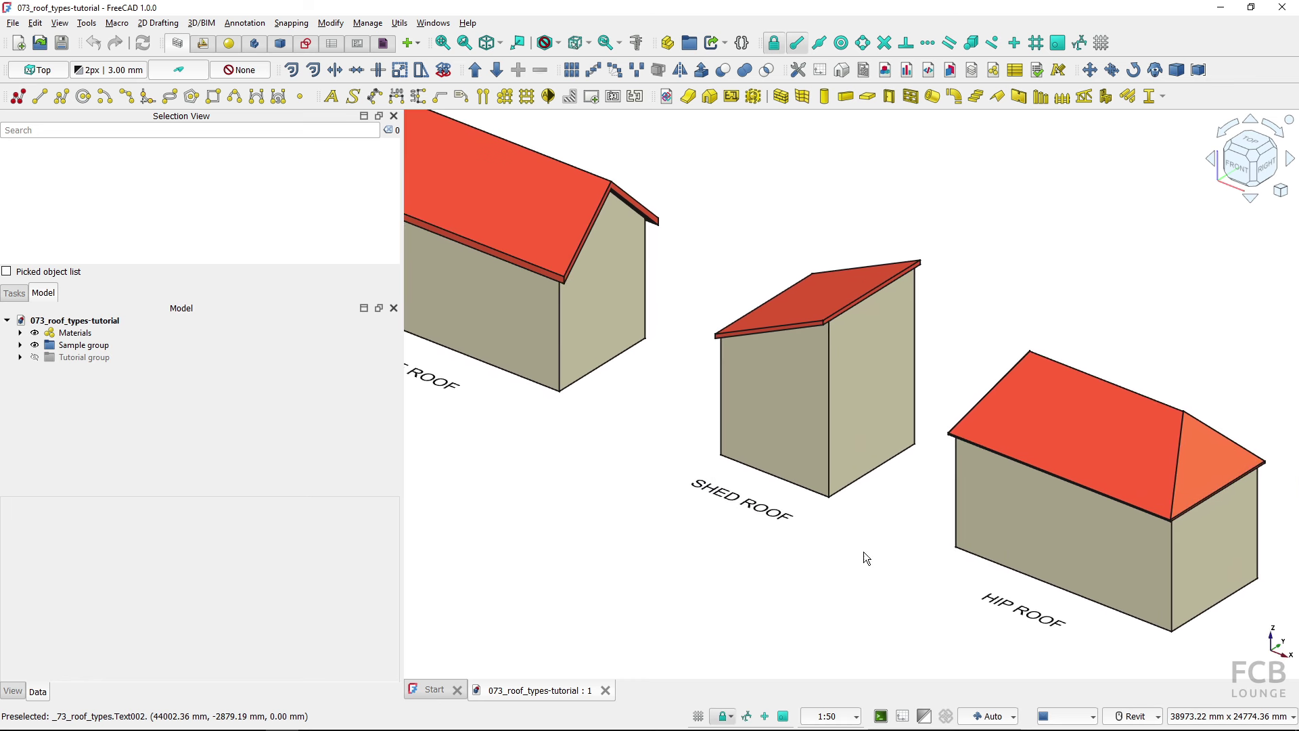
{"action": "middle_click_drag", "start_coordinate": [1034, 602], "coordinate": [750, 452]}
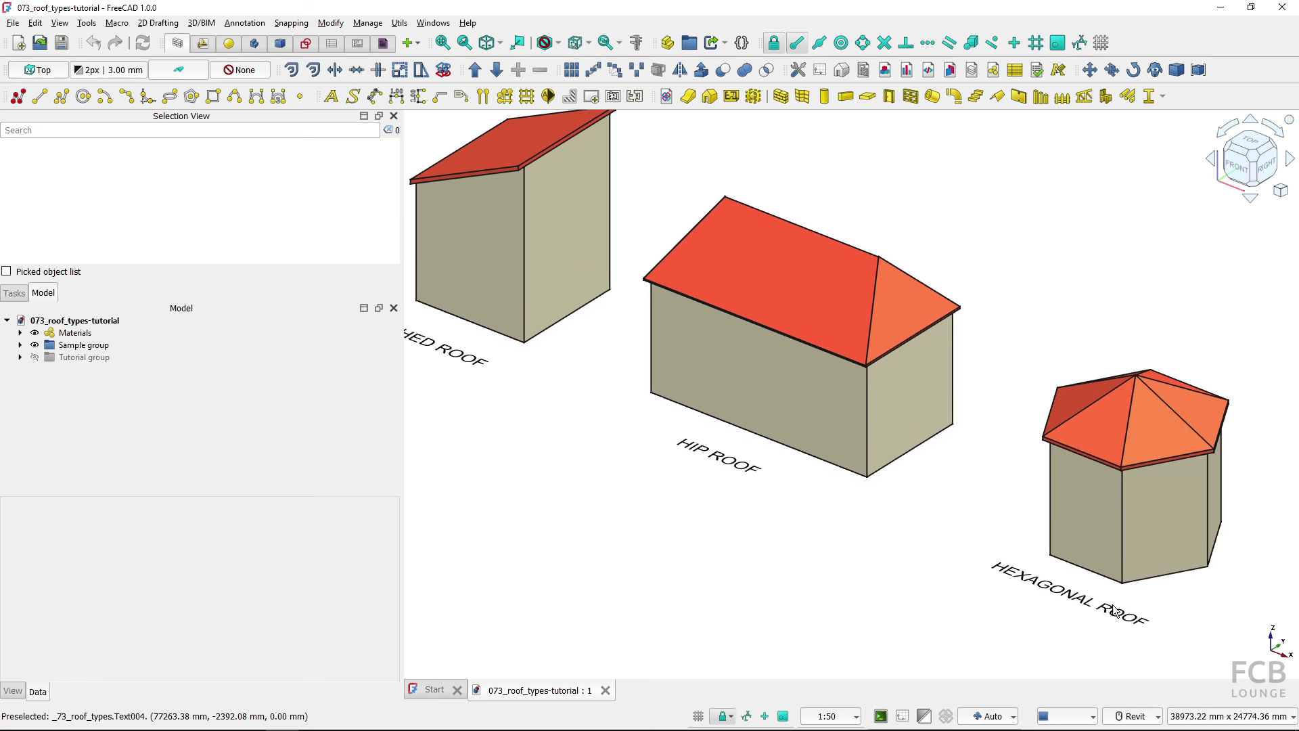
{"action": "middle_click_drag", "start_coordinate": [1049, 561], "coordinate": [907, 492]}
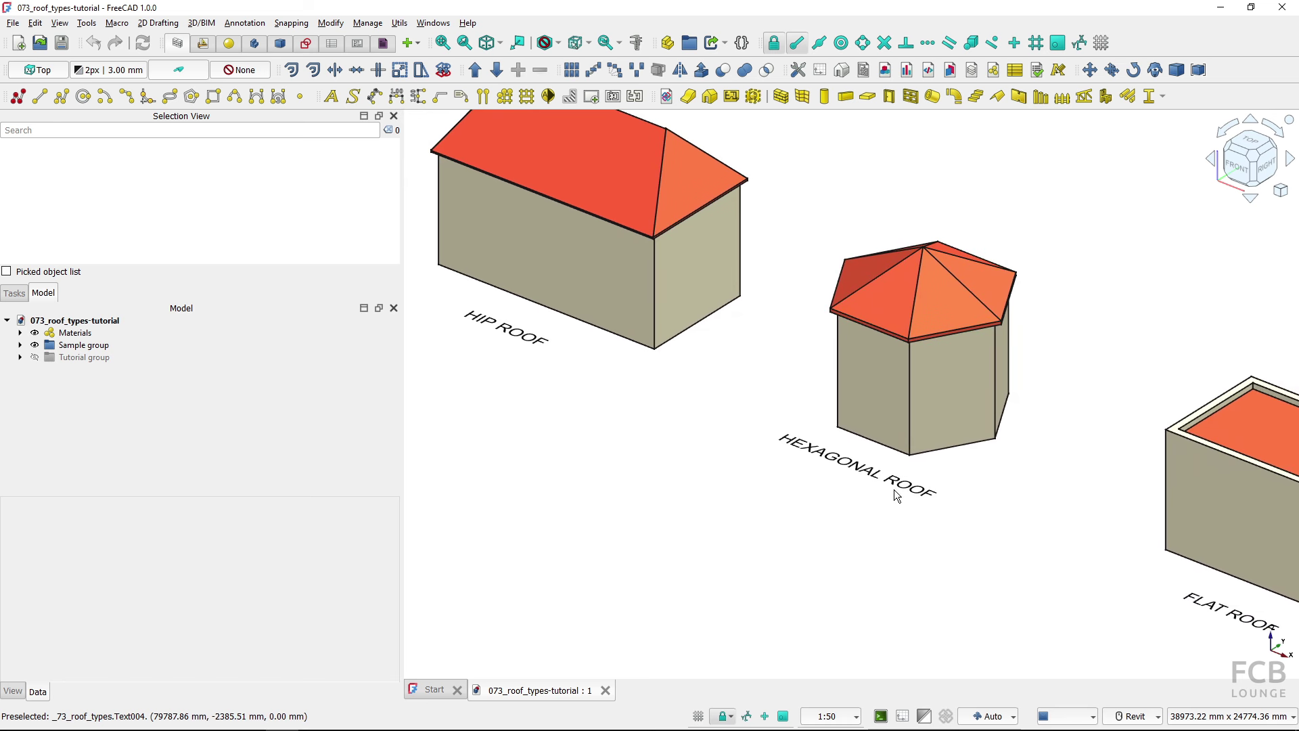
{"action": "middle_click_drag", "start_coordinate": [1220, 572], "coordinate": [841, 451]}
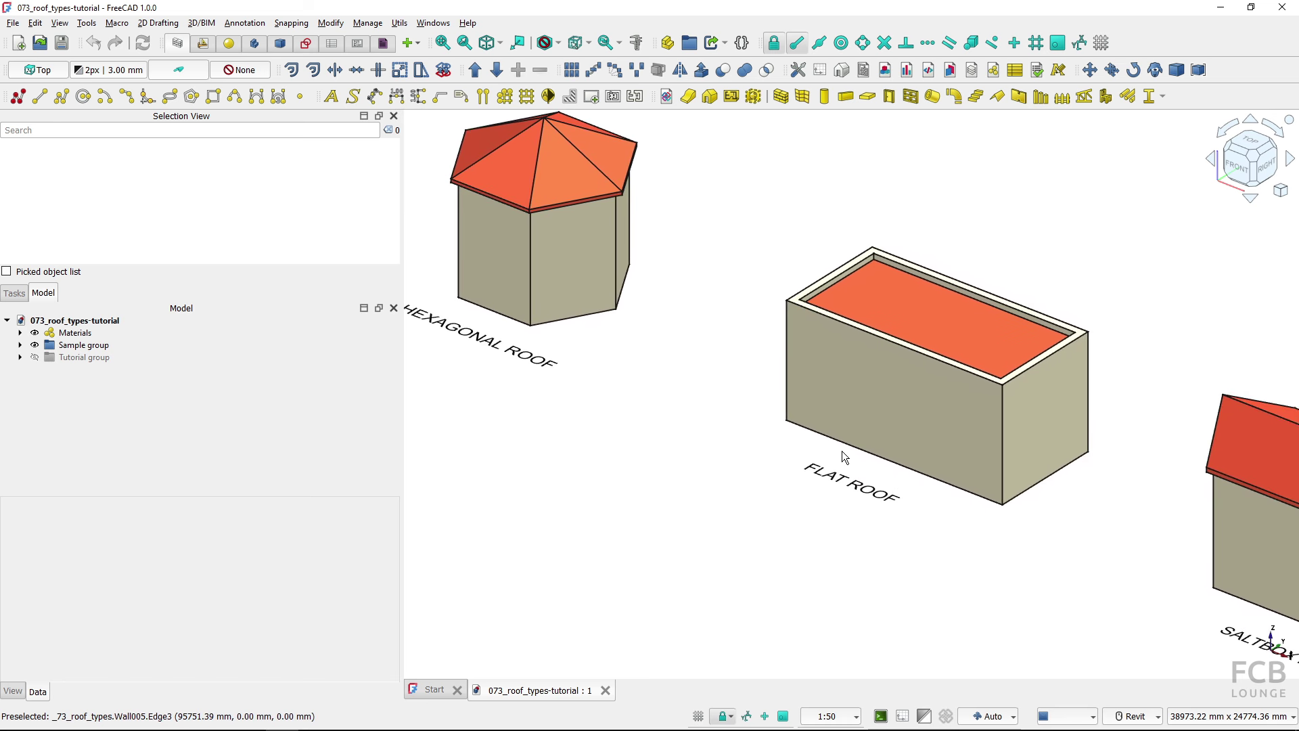
{"action": "middle_click_drag", "start_coordinate": [1173, 544], "coordinate": [834, 441]}
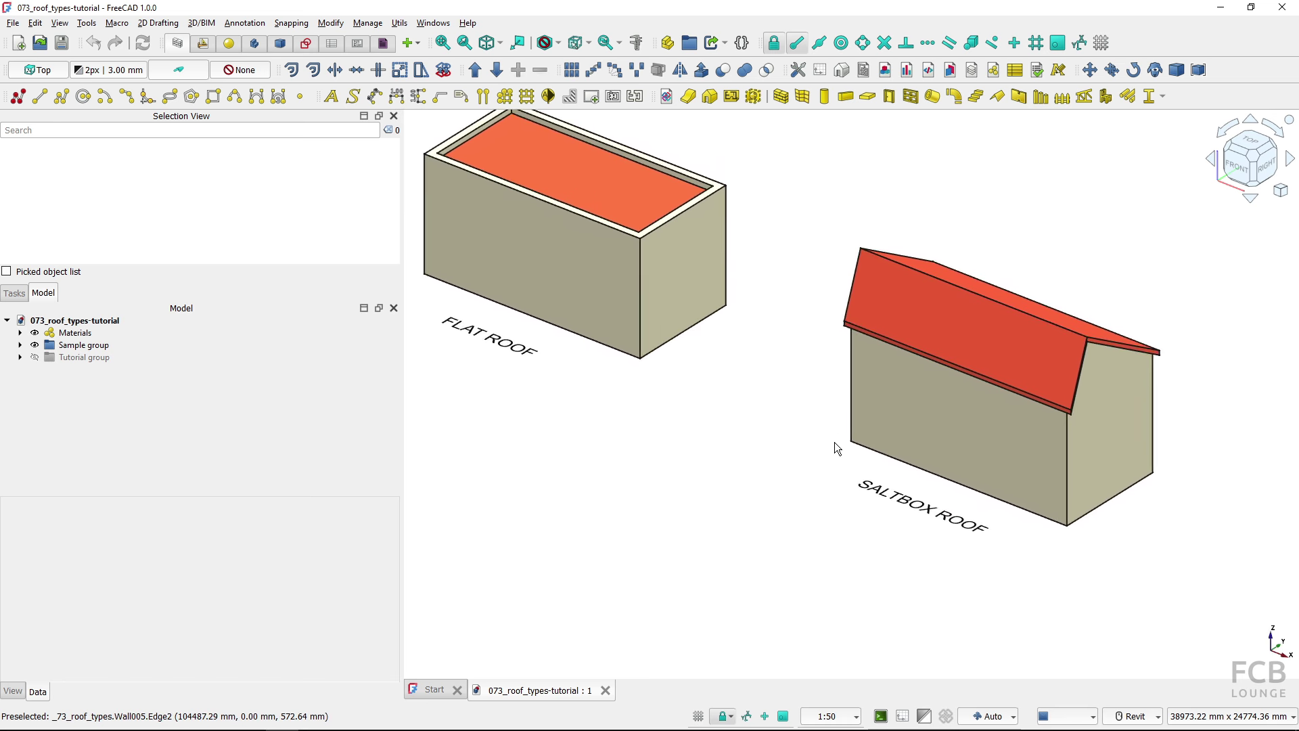
{"action": "key", "text": "v"}
{"action": "key", "text": "f"}
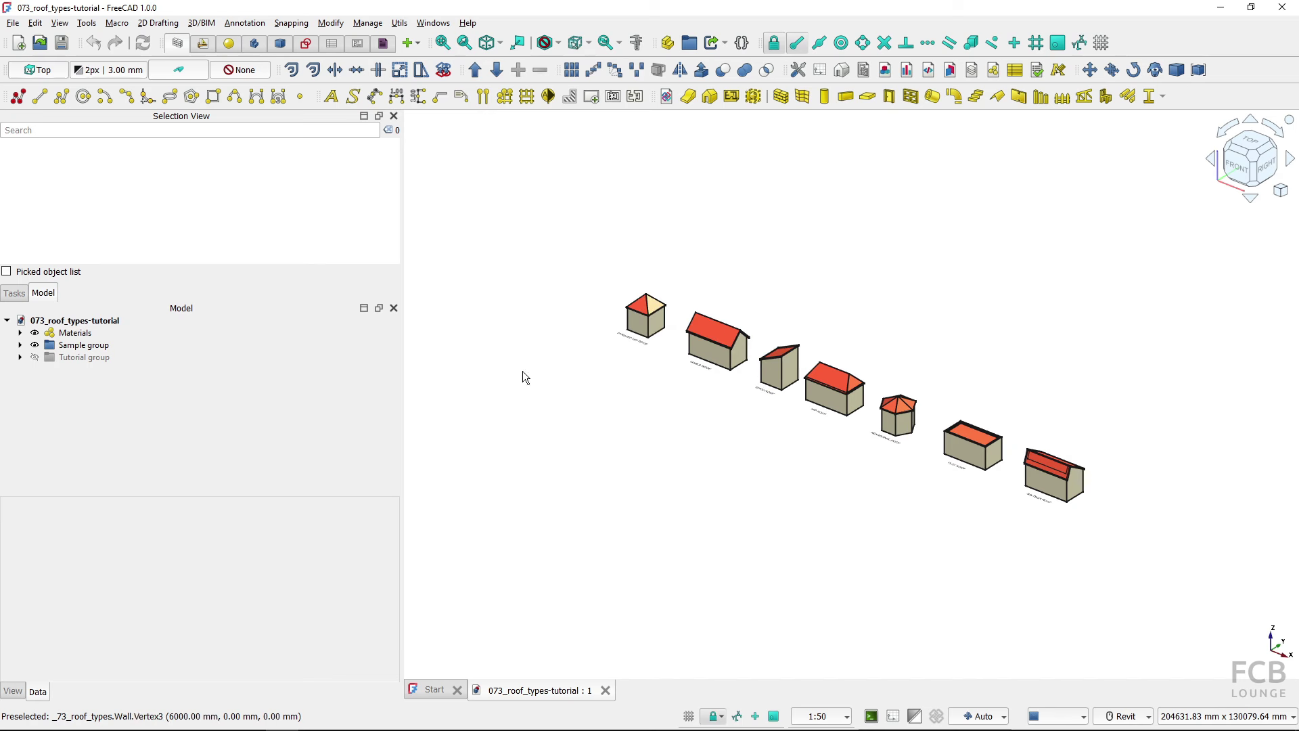
Make the Tutorial group with the roofless practice buildings visible
{"action": "left_click", "coordinate": [35, 358]}
{"action": "left_click", "coordinate": [35, 357]}
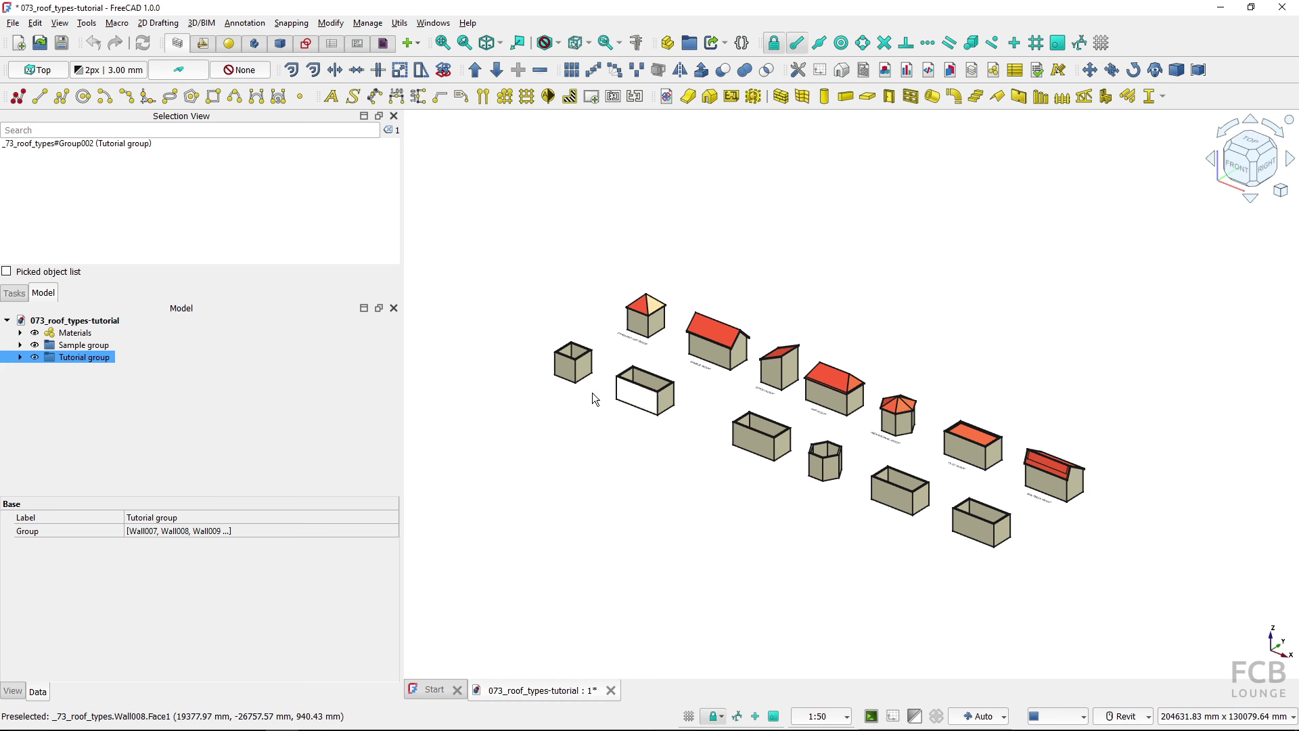
{"action": "scroll", "coordinate": [534, 375], "scroll_direction": "up", "scroll_amount": 8}
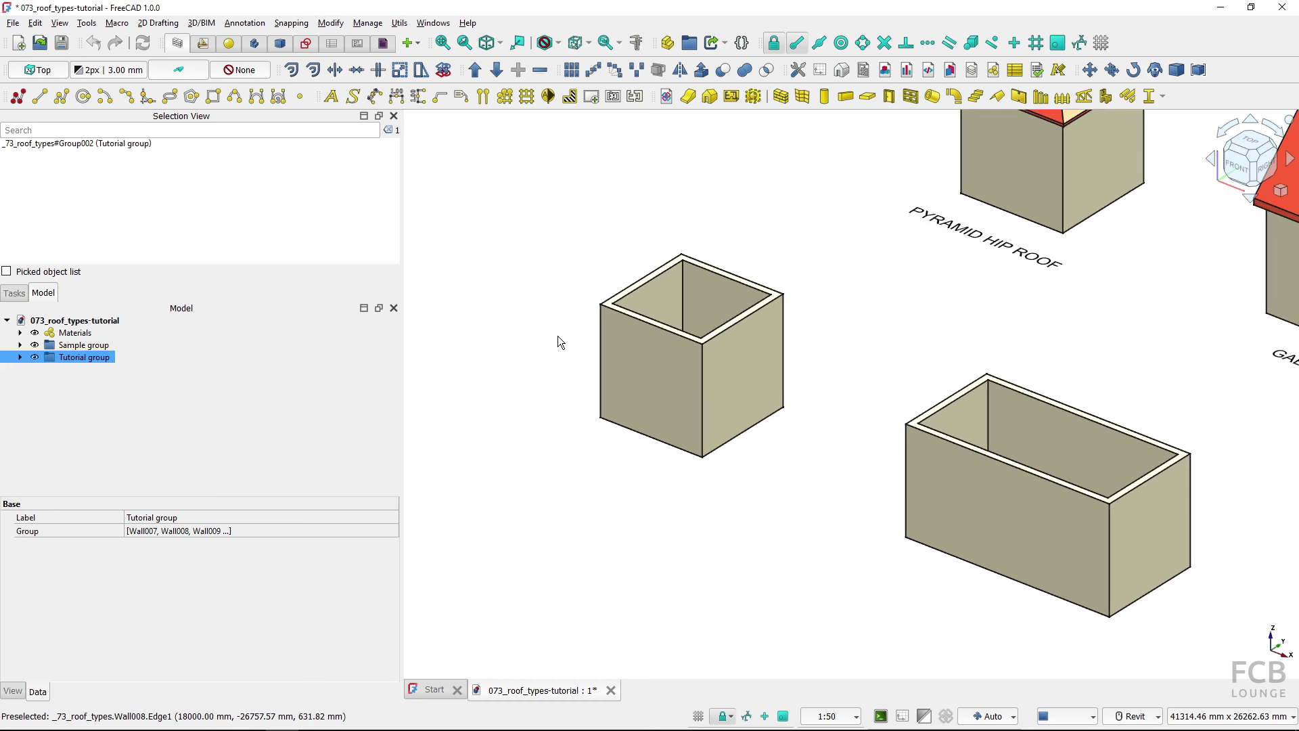
{"action": "middle_click_drag", "start_coordinate": [557, 335], "coordinate": [577, 402]}
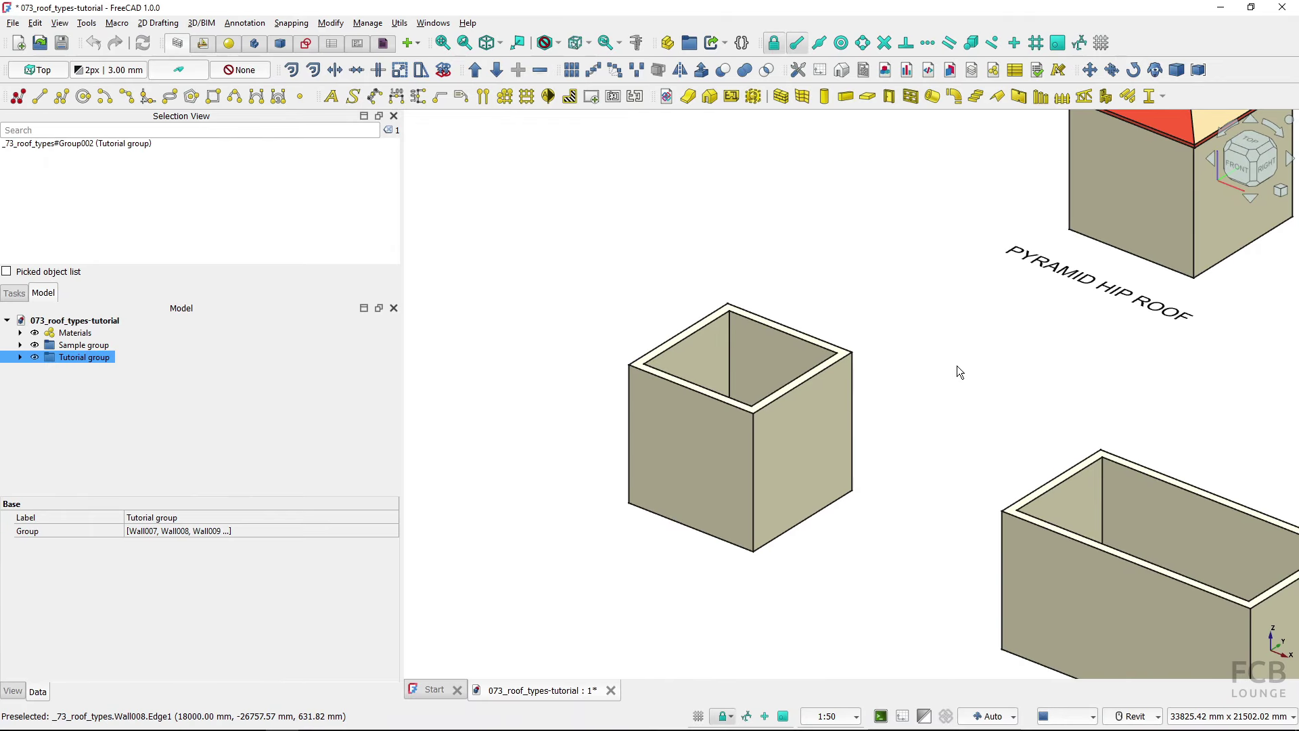
{"action": "middle_click_drag", "start_coordinate": [957, 371], "coordinate": [893, 484]}
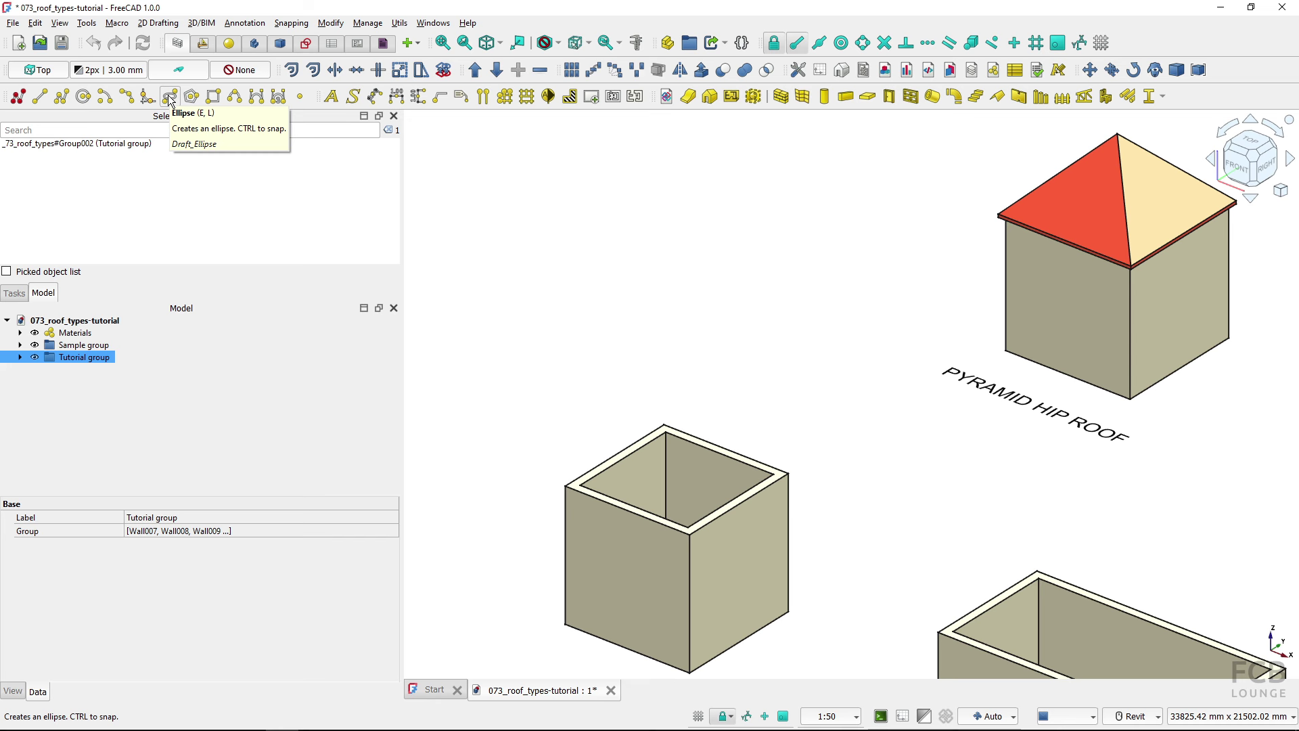
Draw a 6000 x 6000 mm rectangle on top of the square building's walls, between two opposite outer corners
{"action": "left_click", "coordinate": [212, 96]}
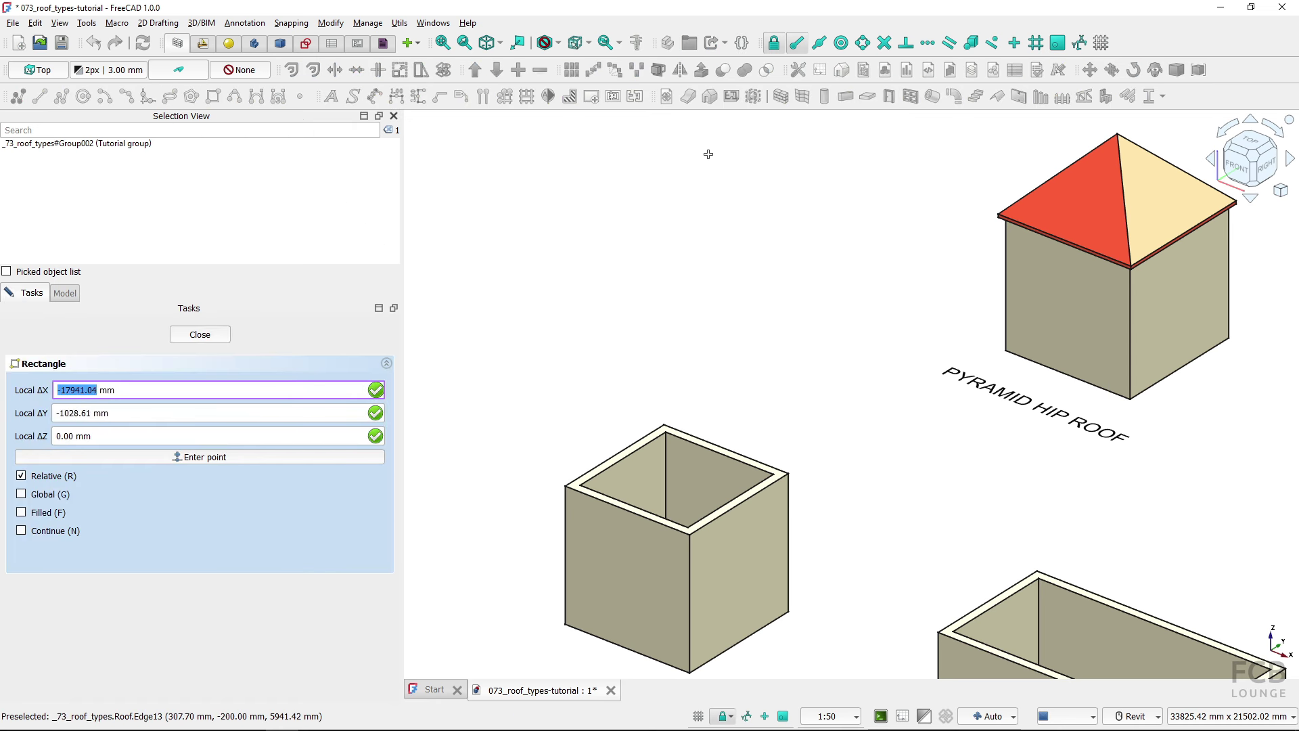
{"action": "key", "text": "ctrl"}
{"action": "key", "text": "ctrl"}
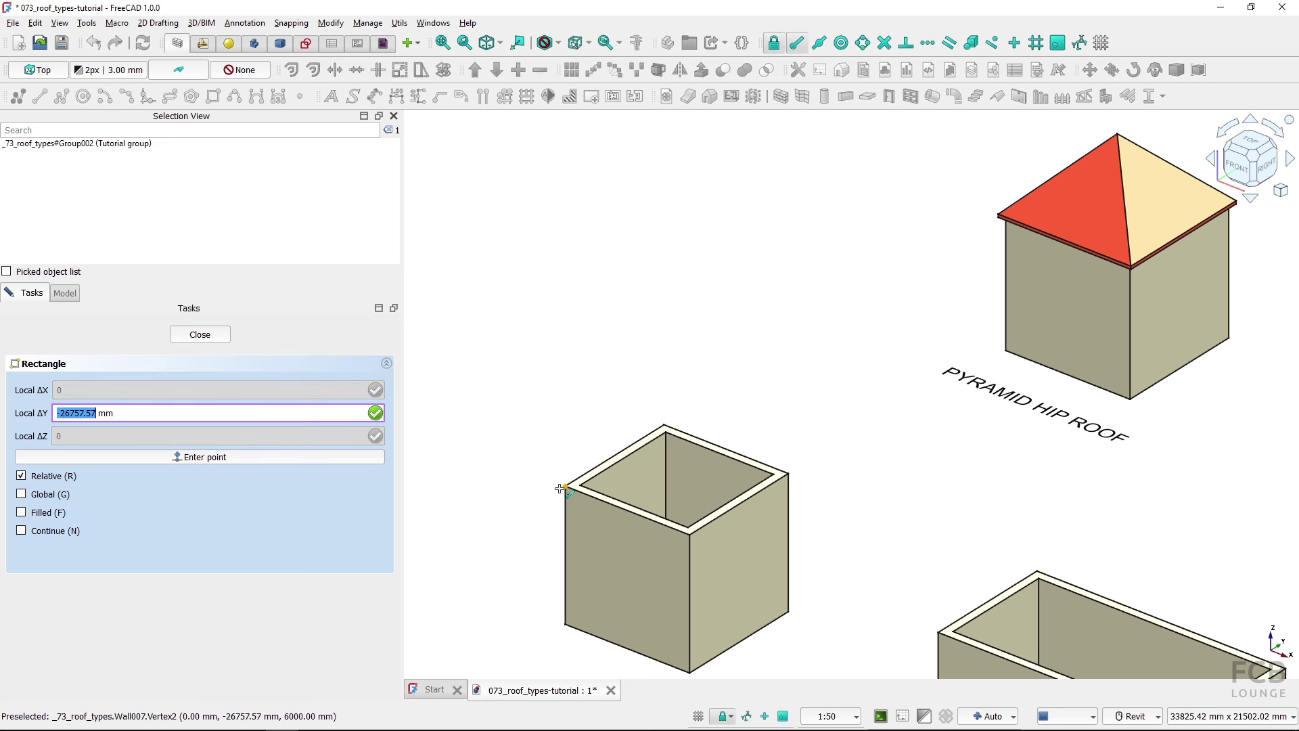
{"action": "left_click", "coordinate": [562, 487]}
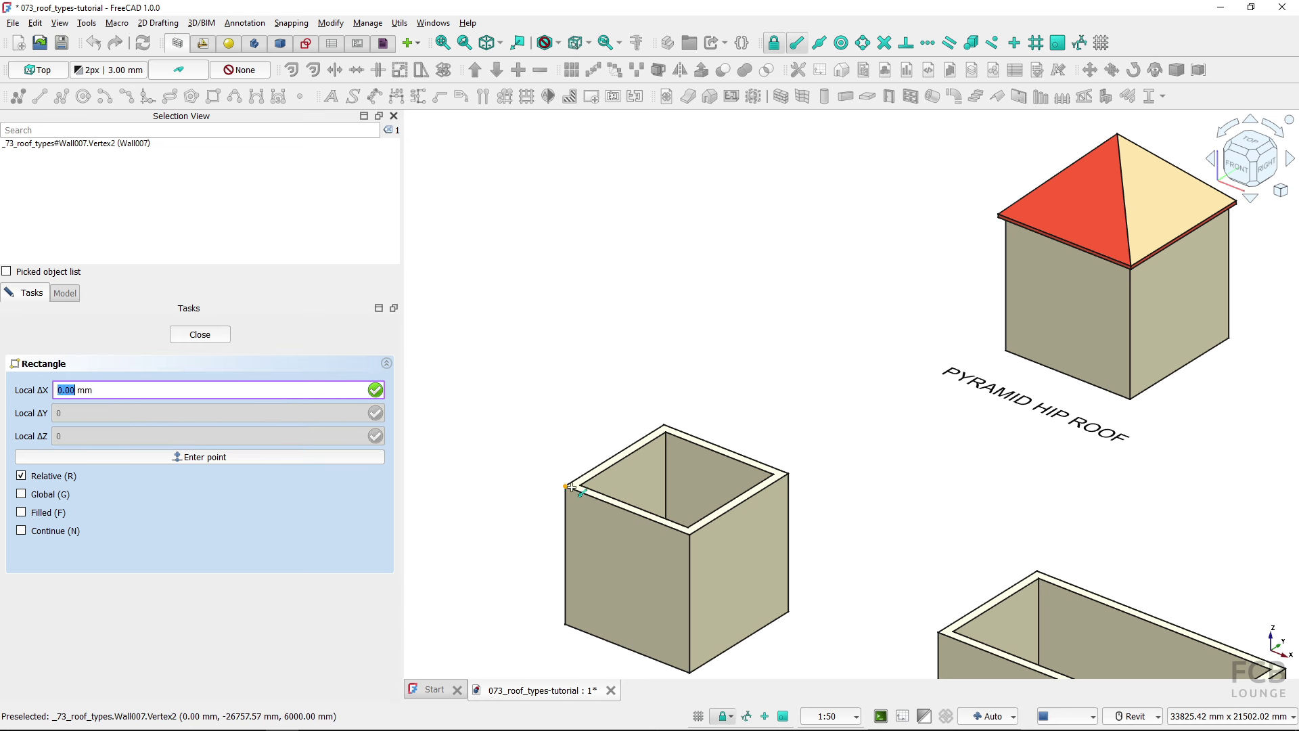
{"action": "left_click", "coordinate": [789, 473]}
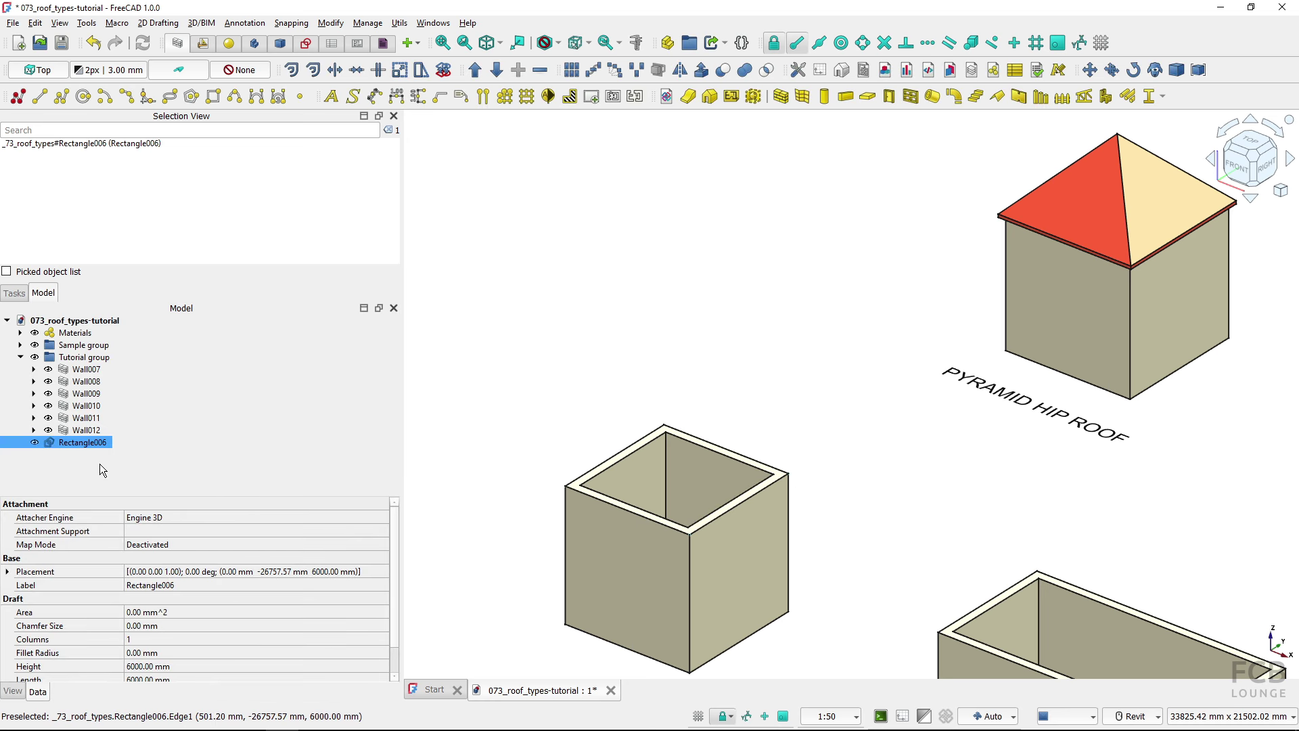
Set the new rectangle's Make Face property to true
{"action": "scroll", "coordinate": [180, 598], "scroll_direction": "down", "scroll_amount": 1}
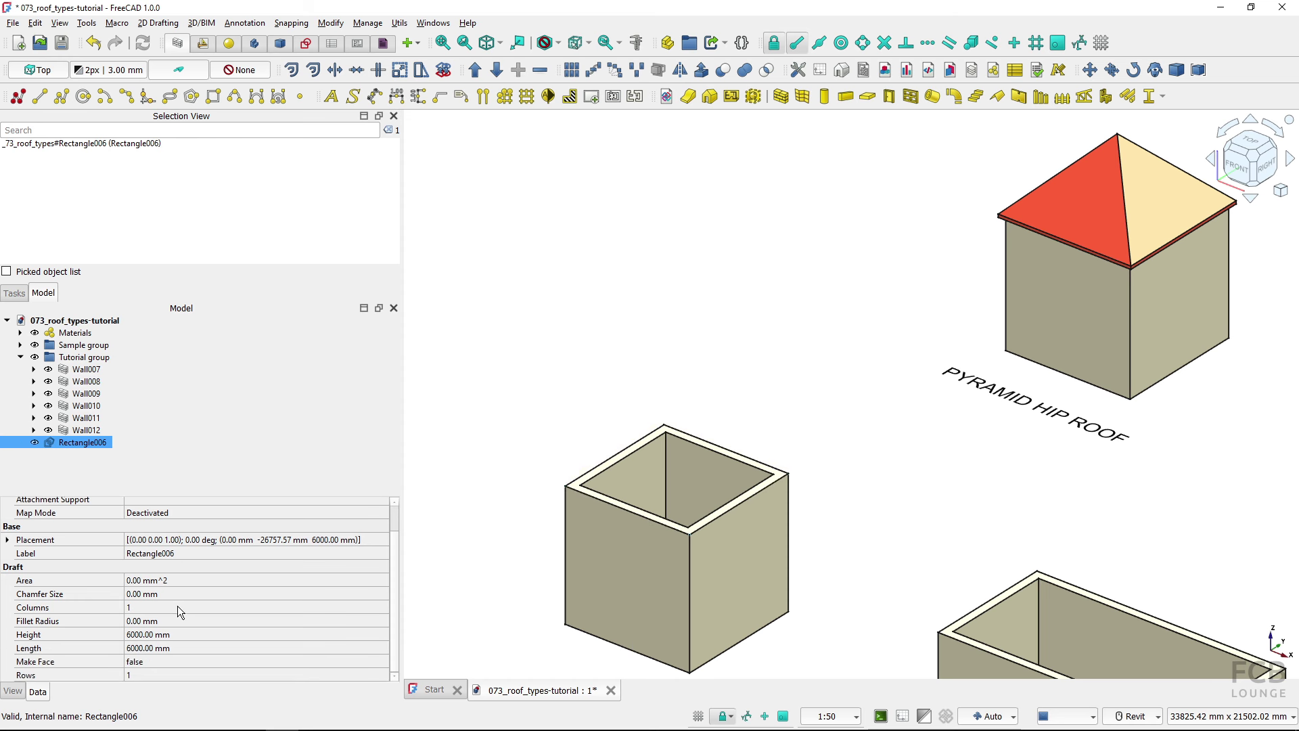
{"action": "left_click", "coordinate": [161, 660]}
{"action": "left_click", "coordinate": [153, 680]}
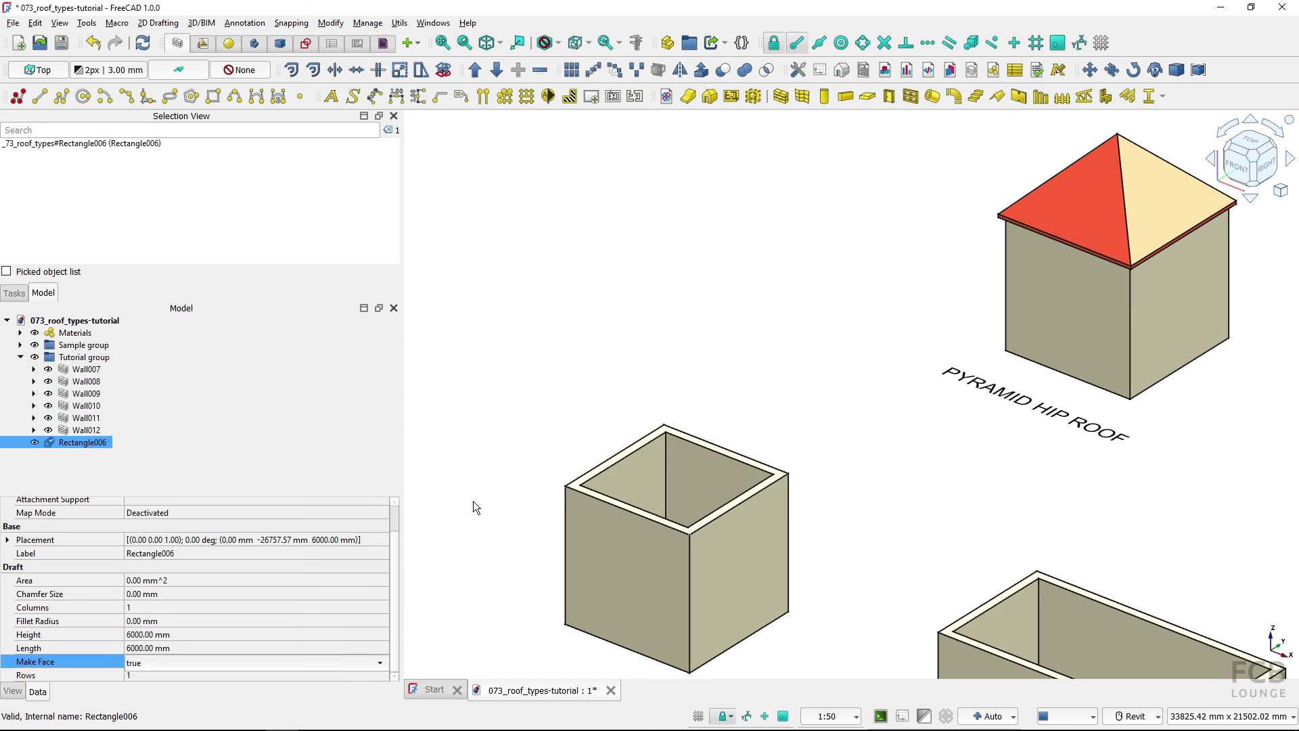
{"action": "left_click", "coordinate": [470, 483]}
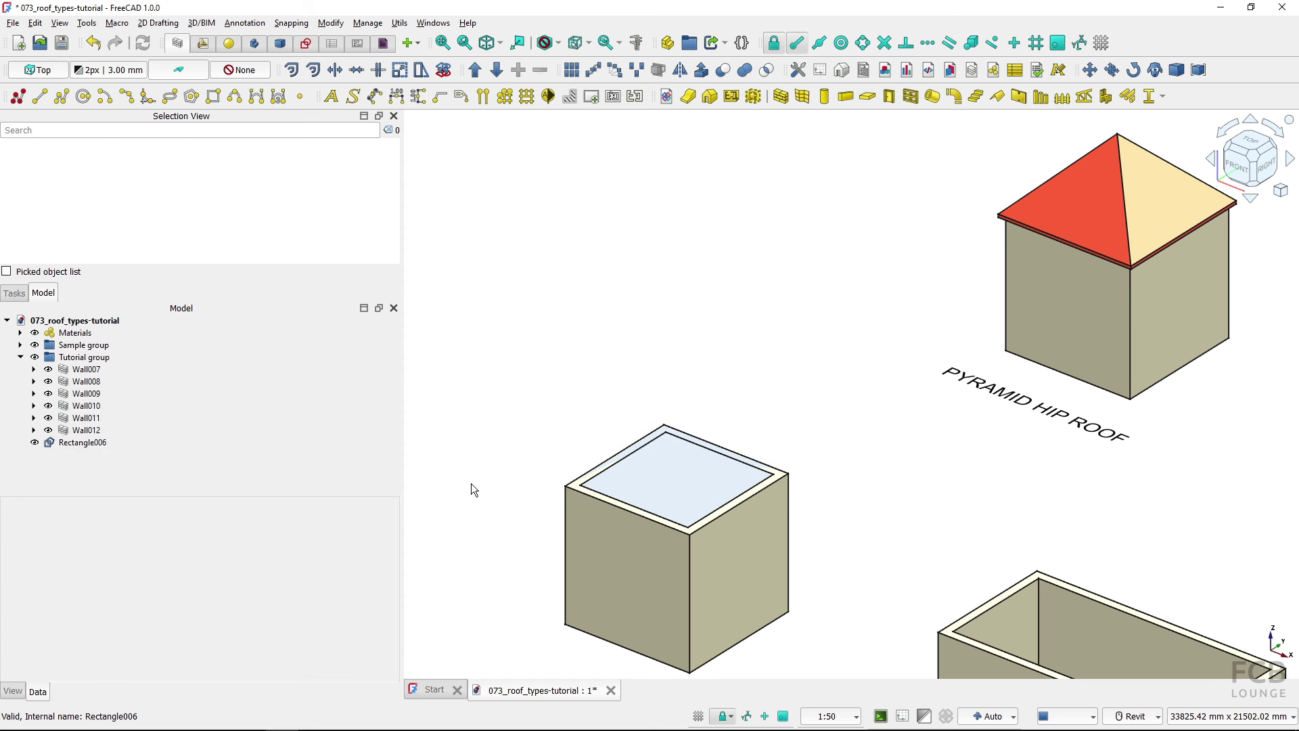
{"action": "left_click", "coordinate": [669, 481]}
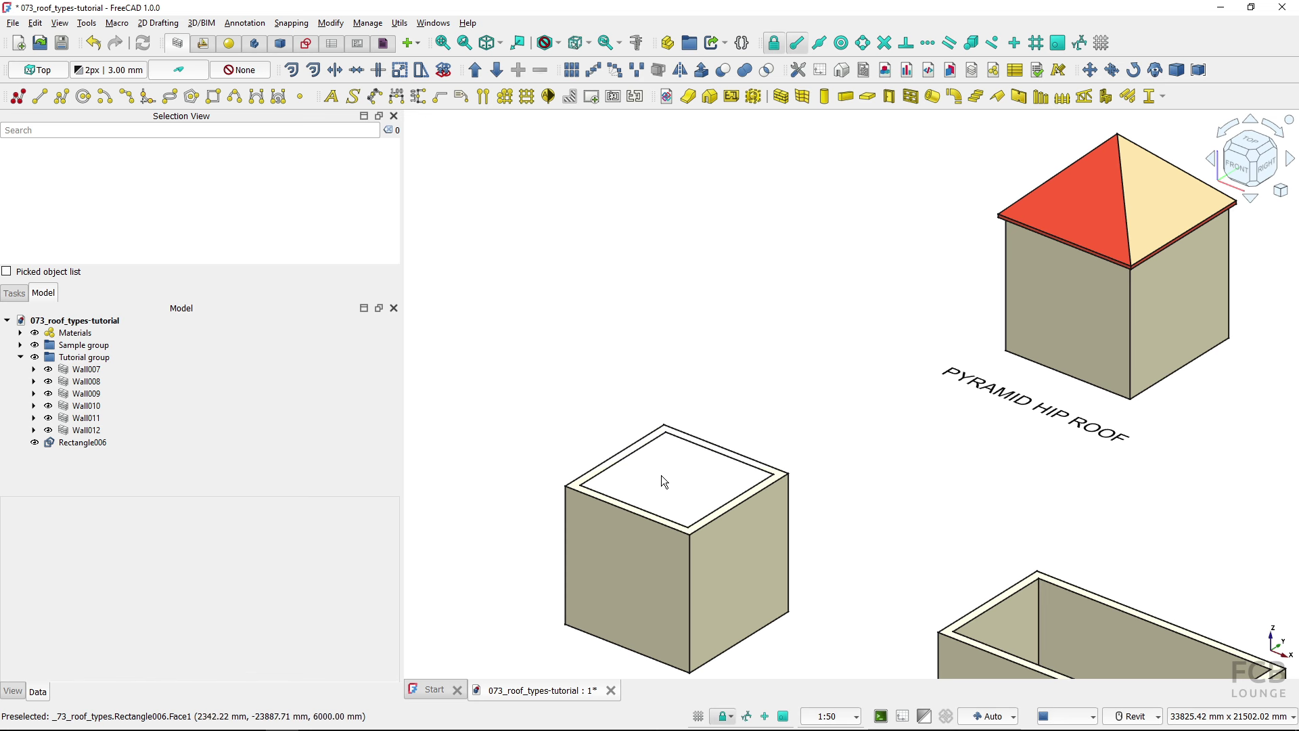
Create a roof from the rectangle on top of the square building
{"action": "left_click", "coordinate": [75, 445]}
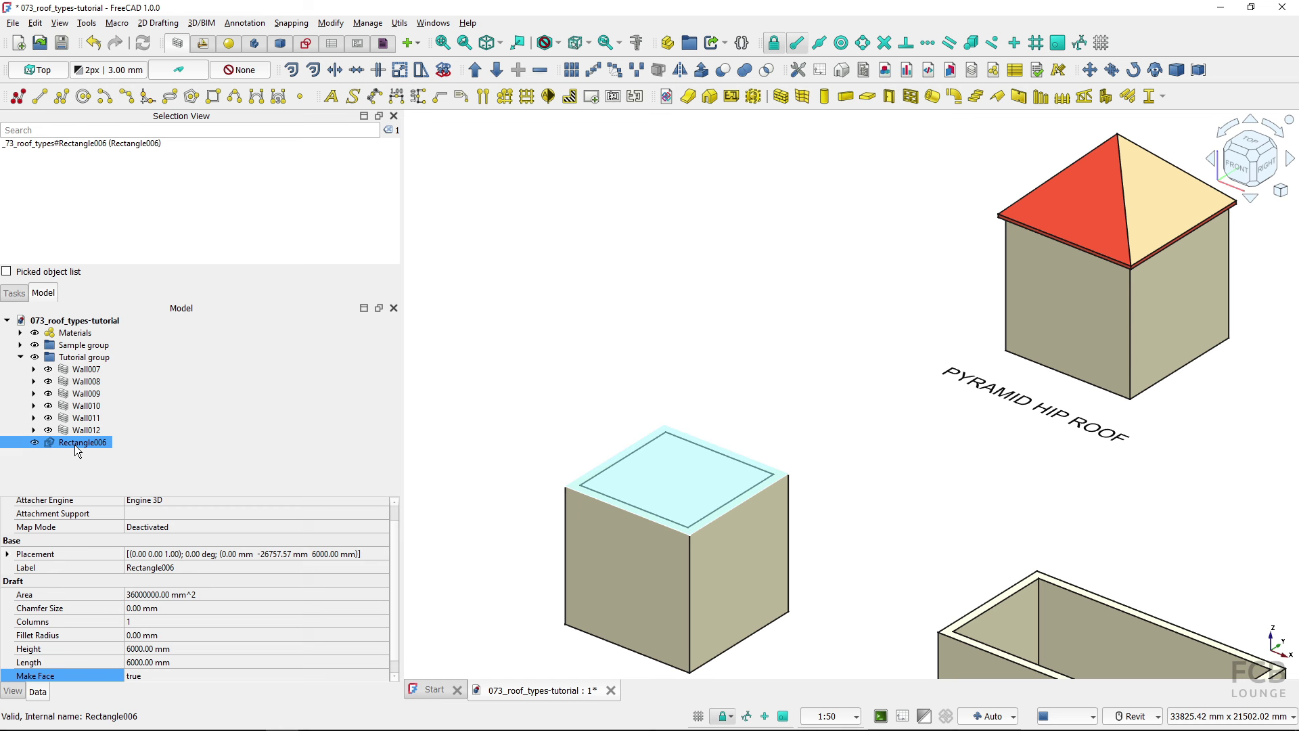
{"action": "left_click", "coordinate": [990, 103]}
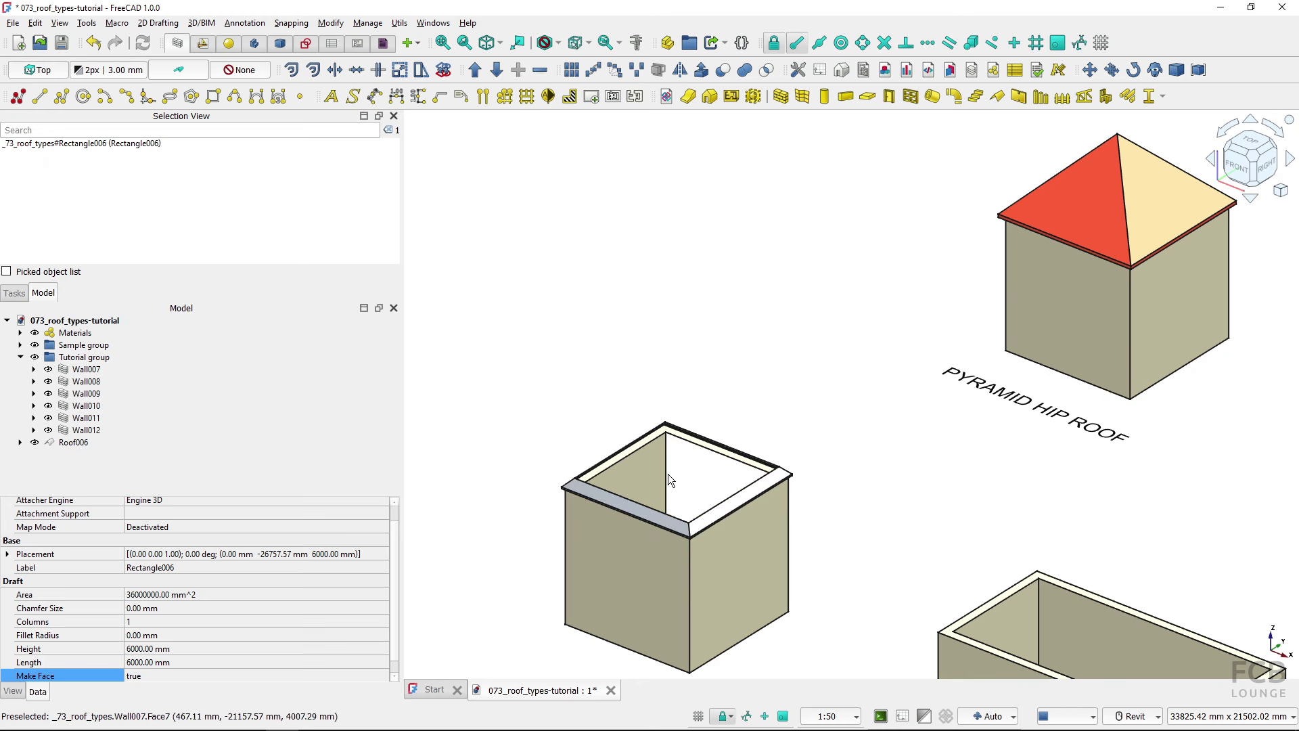
{"action": "scroll", "coordinate": [664, 481], "scroll_direction": "up", "scroll_amount": 3}
{"action": "scroll", "coordinate": [747, 385], "scroll_direction": "up", "scroll_amount": 3}
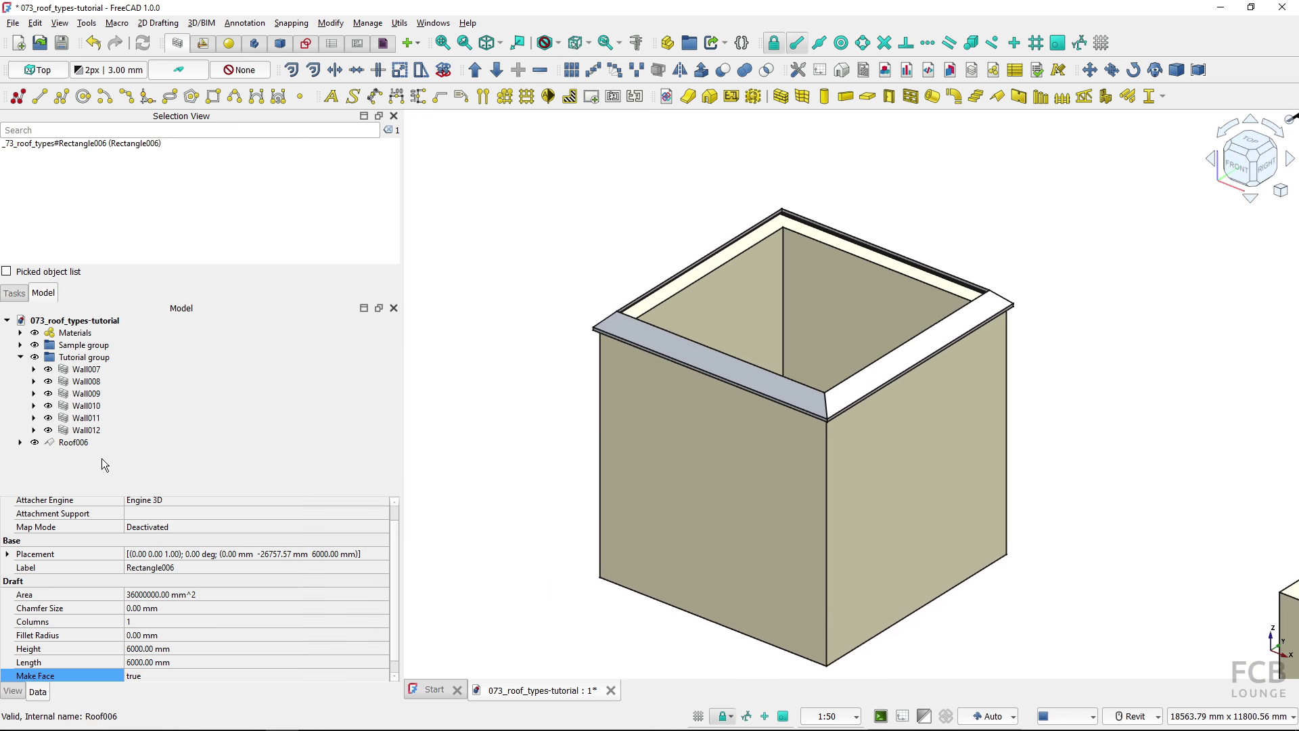
Open the new roof for editing and set the run of profile 0 to 500 mm
{"action": "right_click", "coordinate": [71, 443]}
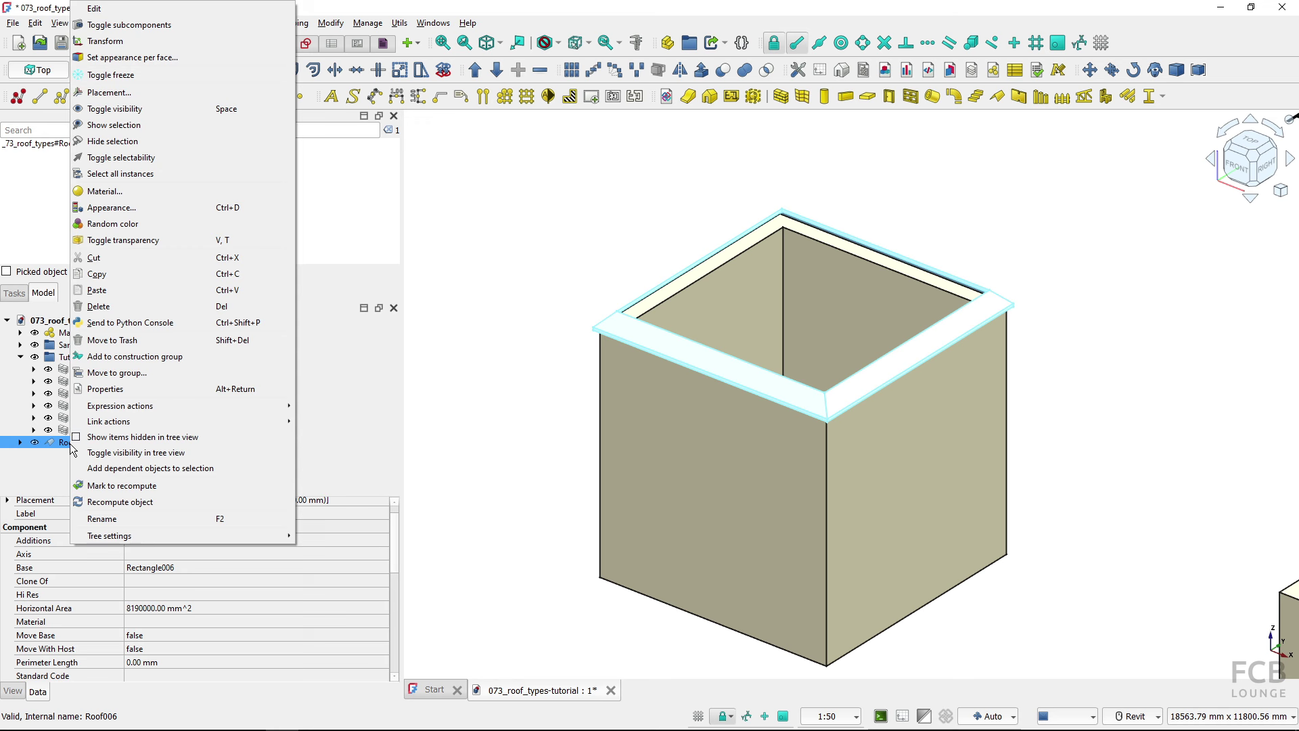
{"action": "left_click", "coordinate": [127, 9]}
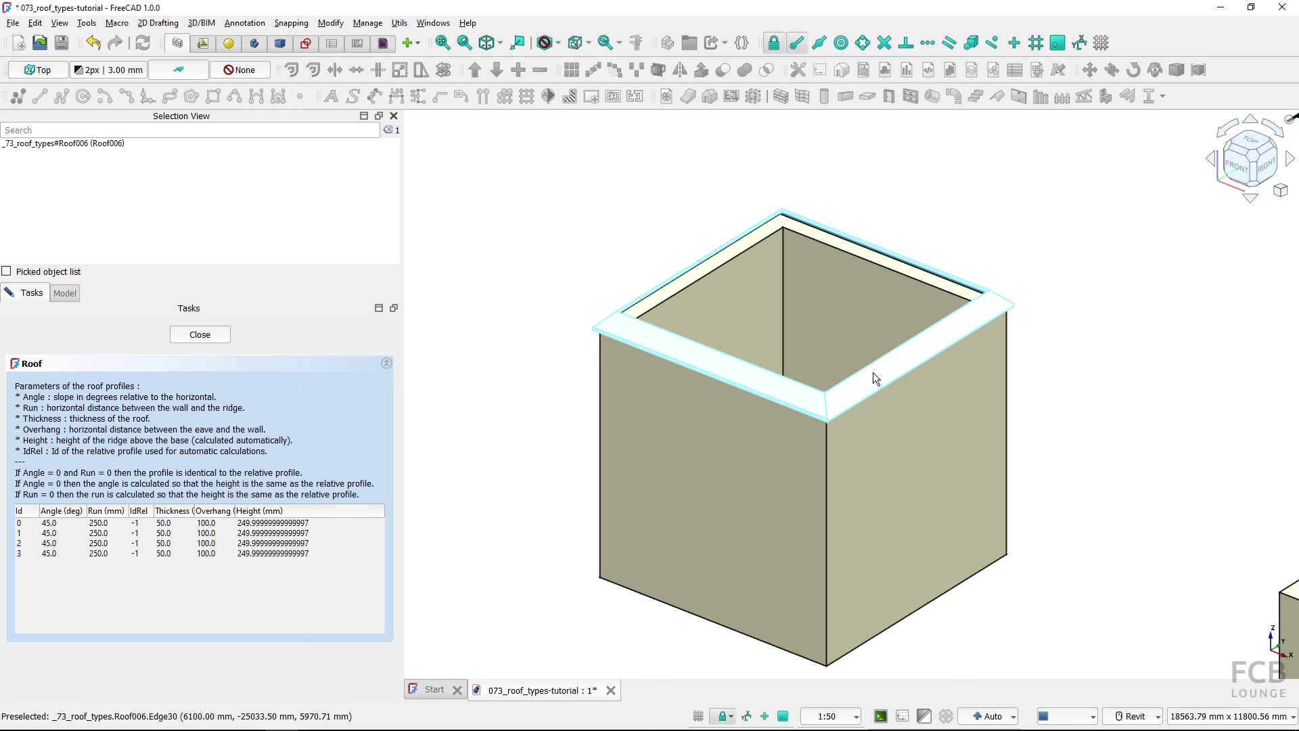
{"action": "double_click", "coordinate": [117, 523]}
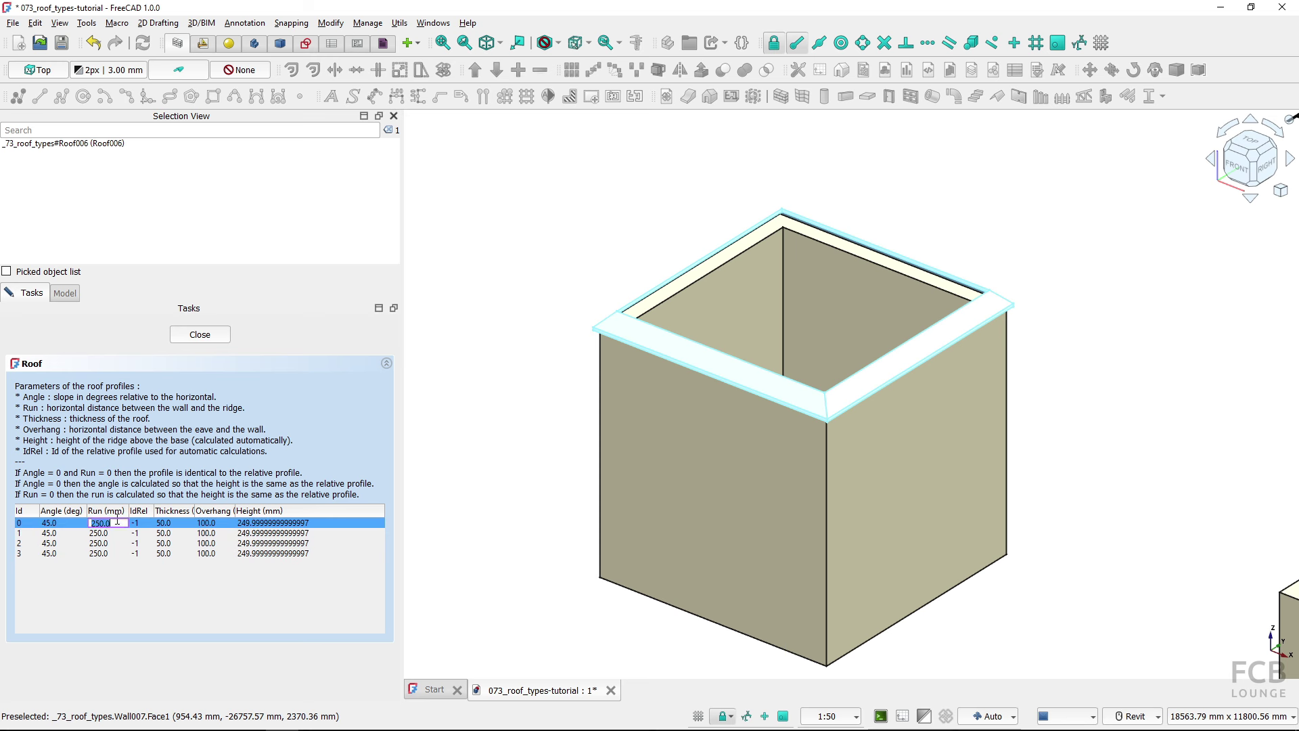
{"action": "type", "text": "500"}
{"action": "key", "text": "Return"}
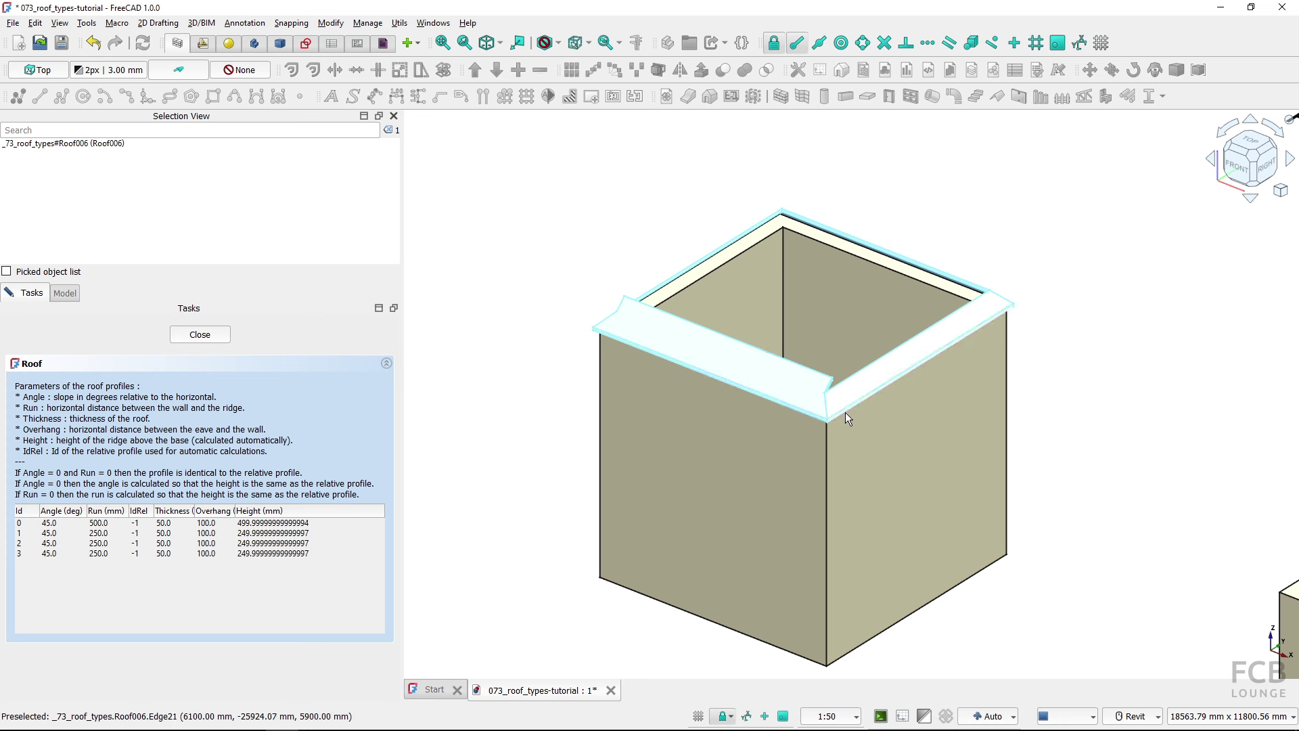
Set the run of roof profile 1 to 1000 mm
{"action": "left_click", "coordinate": [126, 534]}
{"action": "left_click", "coordinate": [128, 535]}
{"action": "type", "text": "1000"}
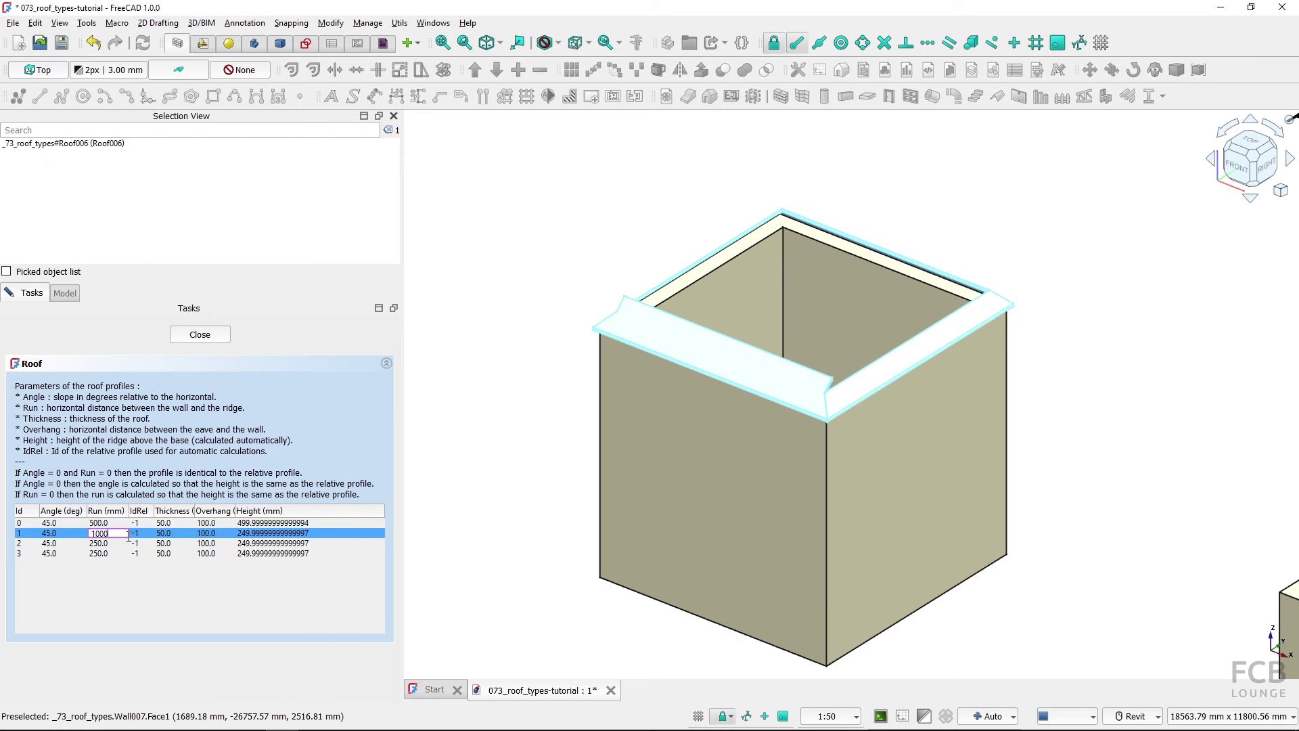
{"action": "key", "text": "Return"}
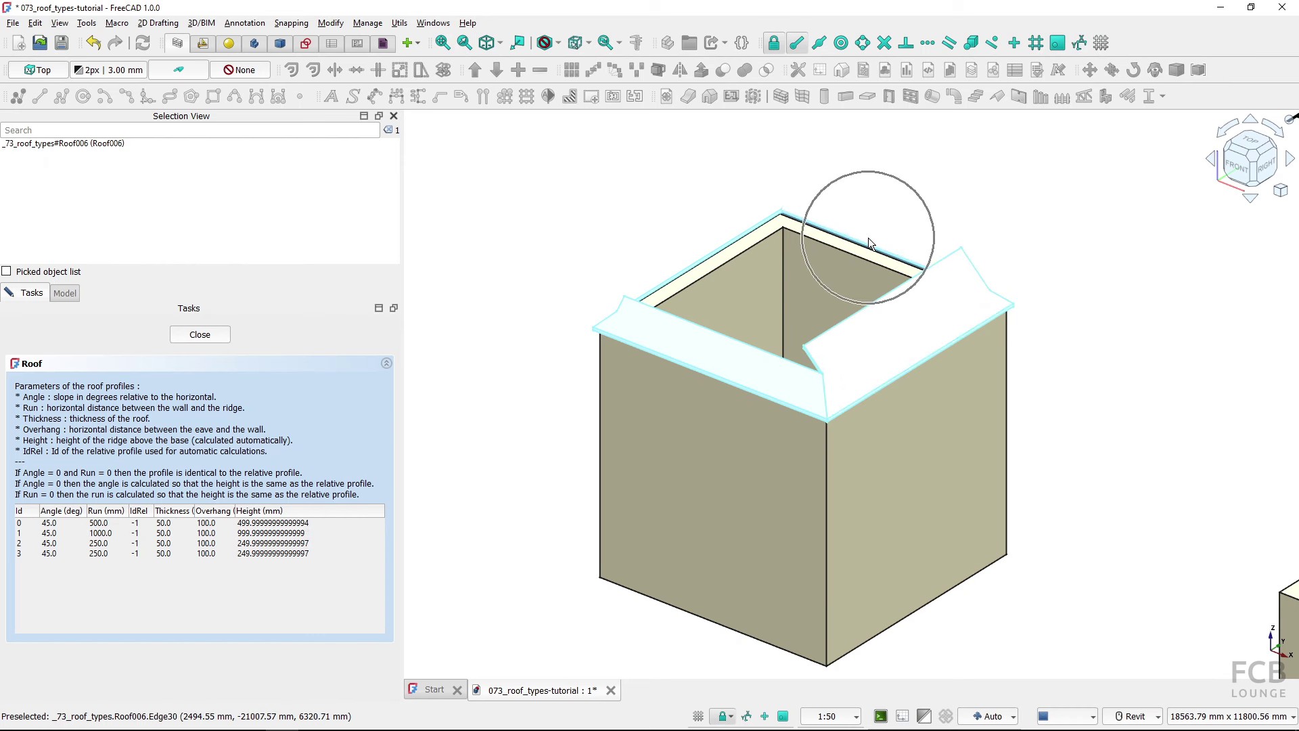
Compare the roof's profile rows with its edges in the model, then close the roof parameters and clear the selection
{"action": "left_click", "coordinate": [694, 256]}
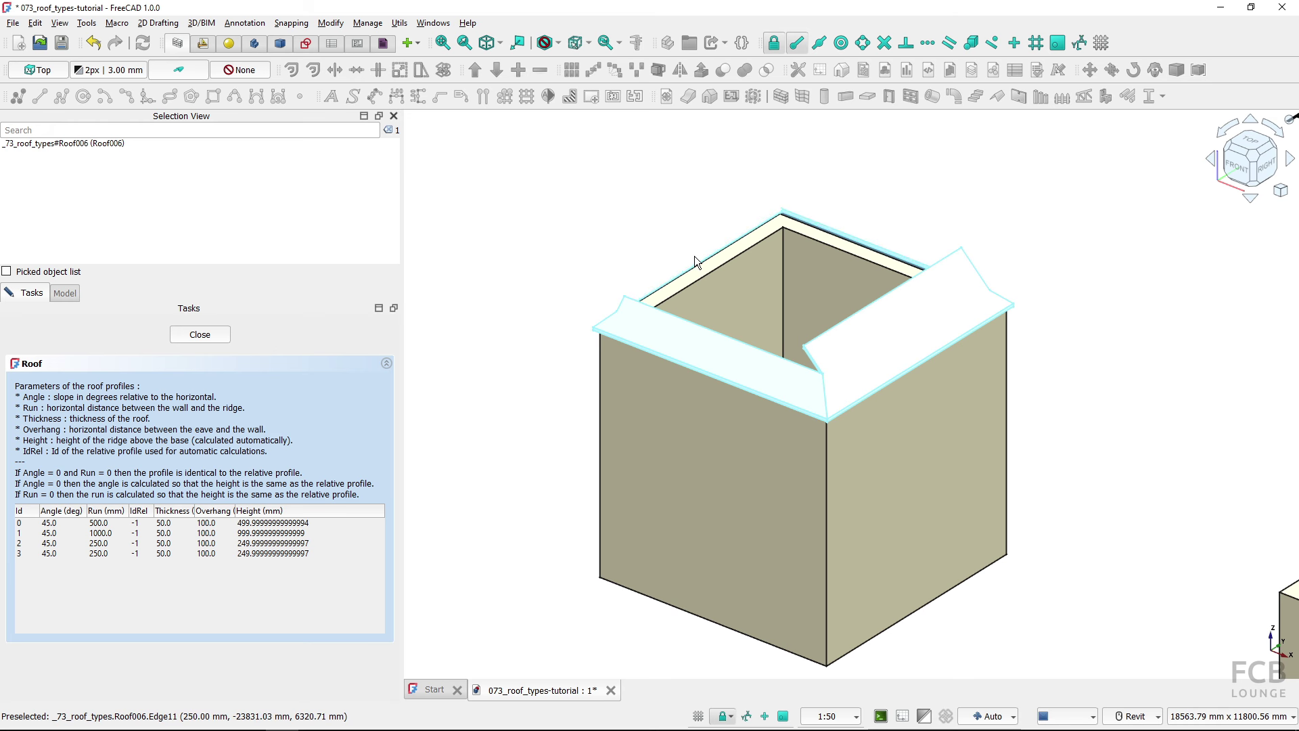
{"action": "left_click", "coordinate": [190, 523]}
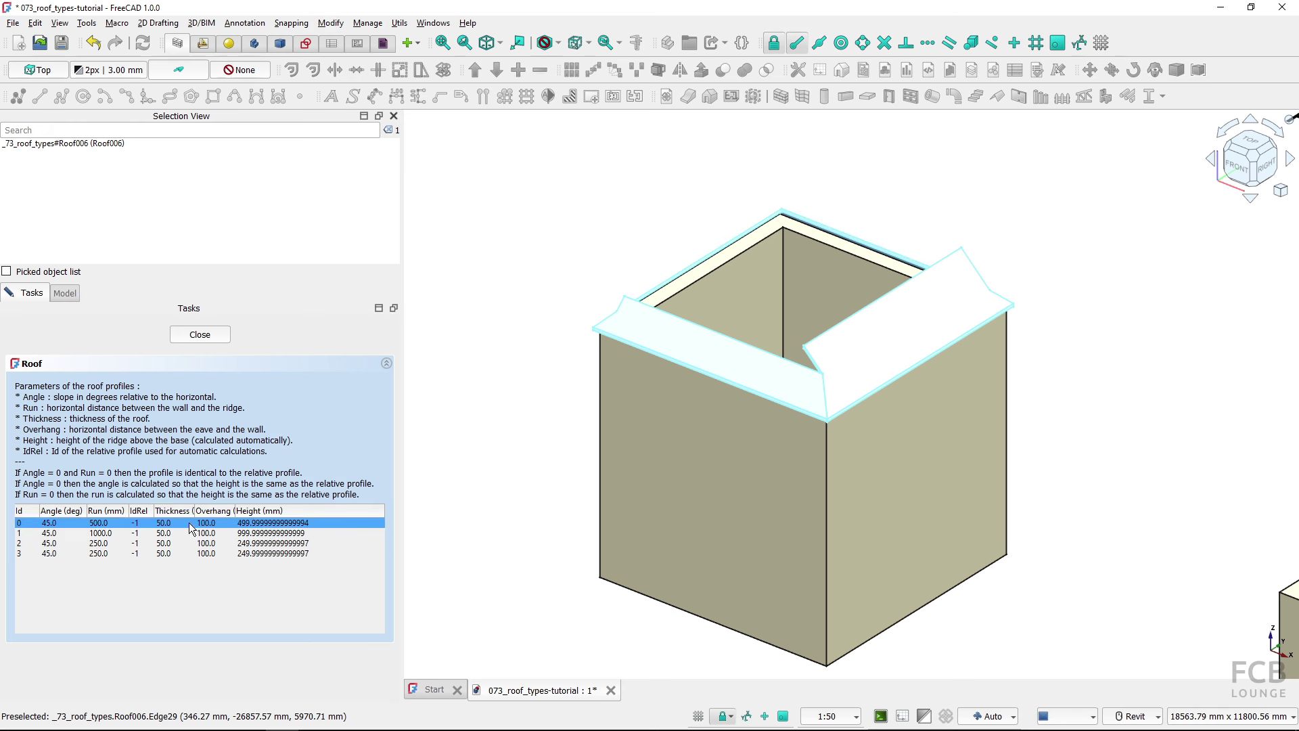
{"action": "left_click", "coordinate": [127, 543]}
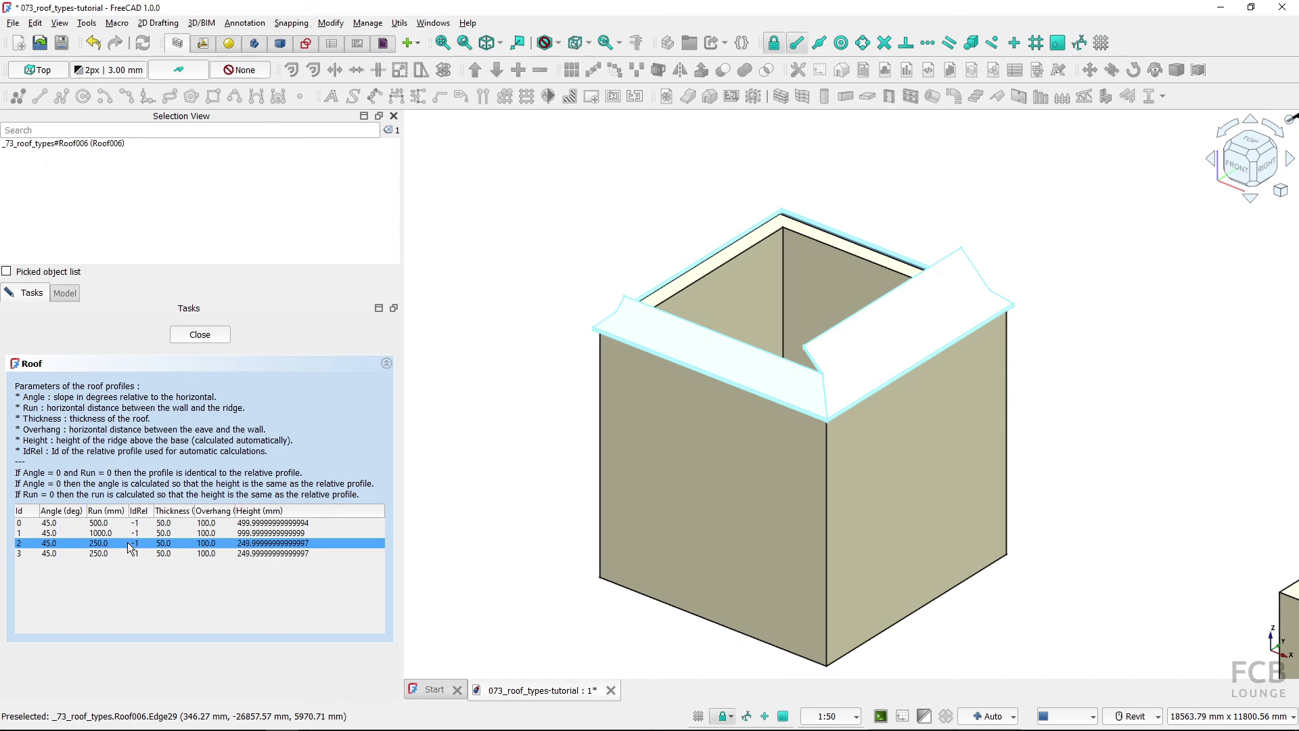
{"action": "left_click", "coordinate": [128, 553]}
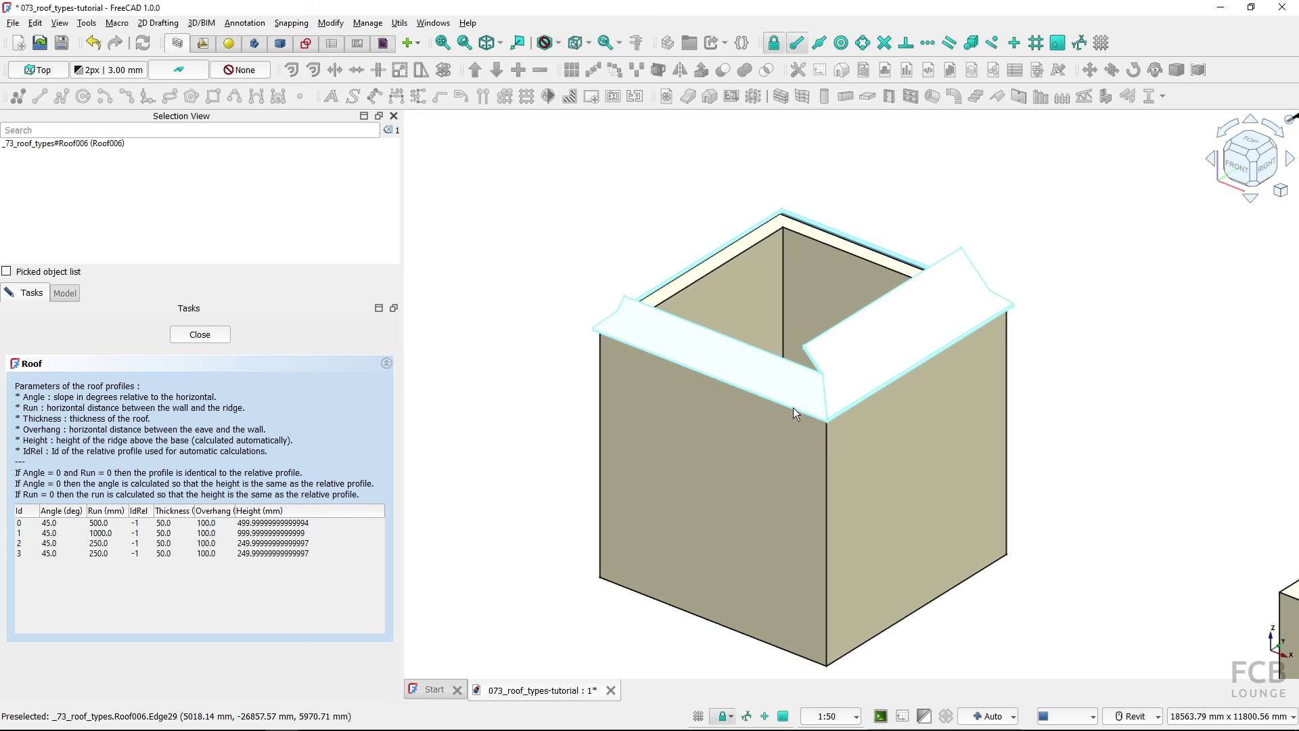
{"action": "left_click", "coordinate": [825, 419]}
{"action": "left_click", "coordinate": [811, 338]}
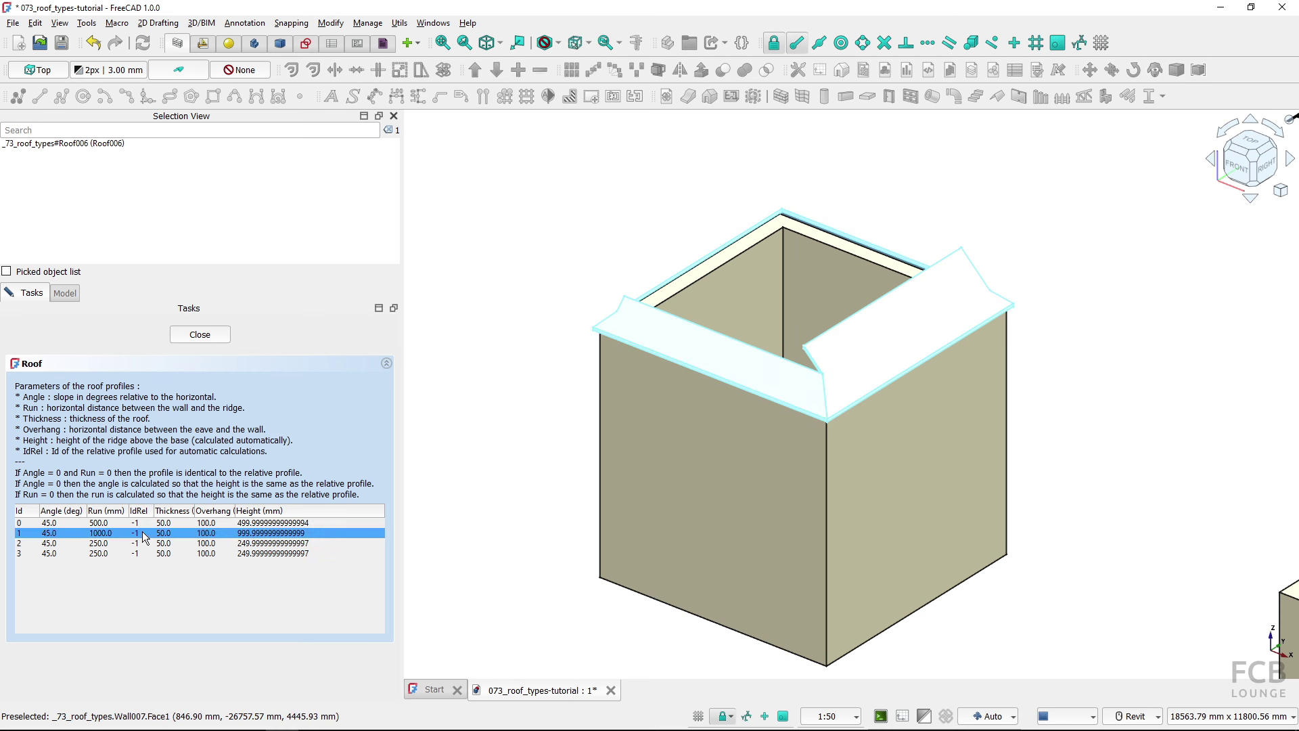
{"action": "left_click", "coordinate": [168, 523]}
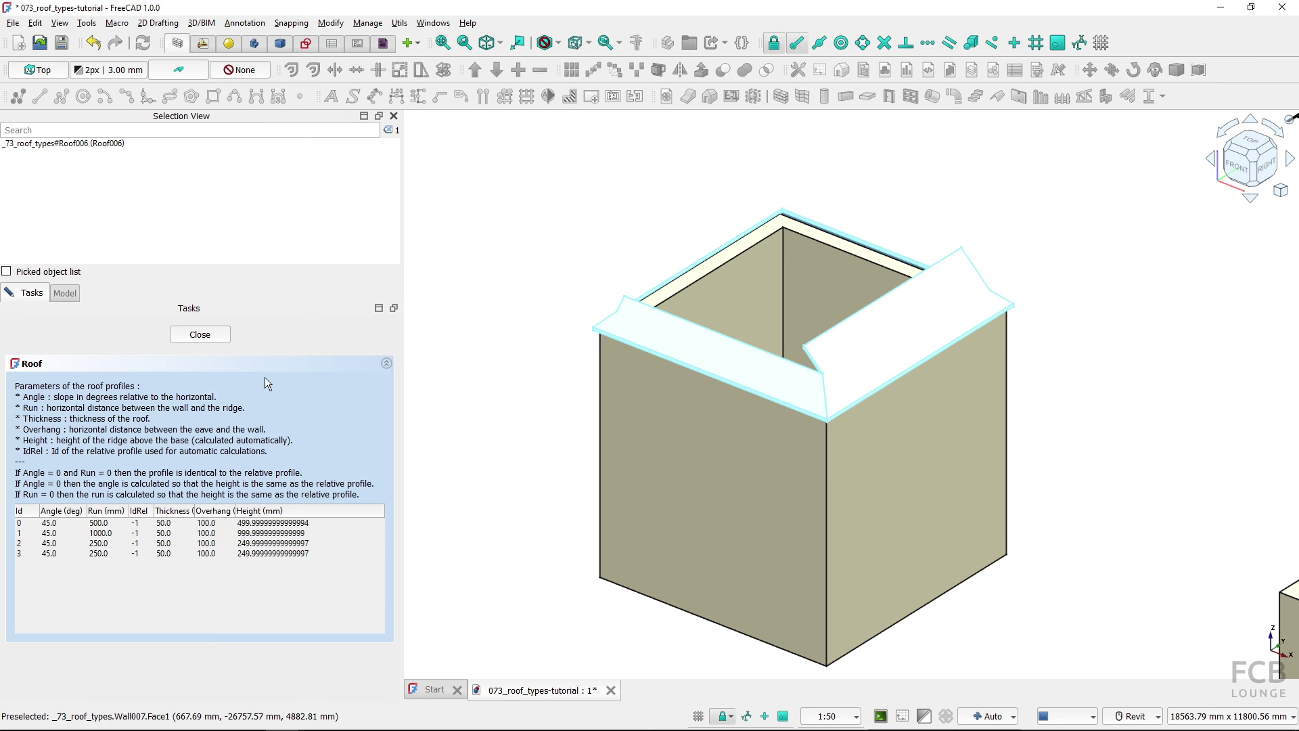
{"action": "left_click", "coordinate": [204, 335]}
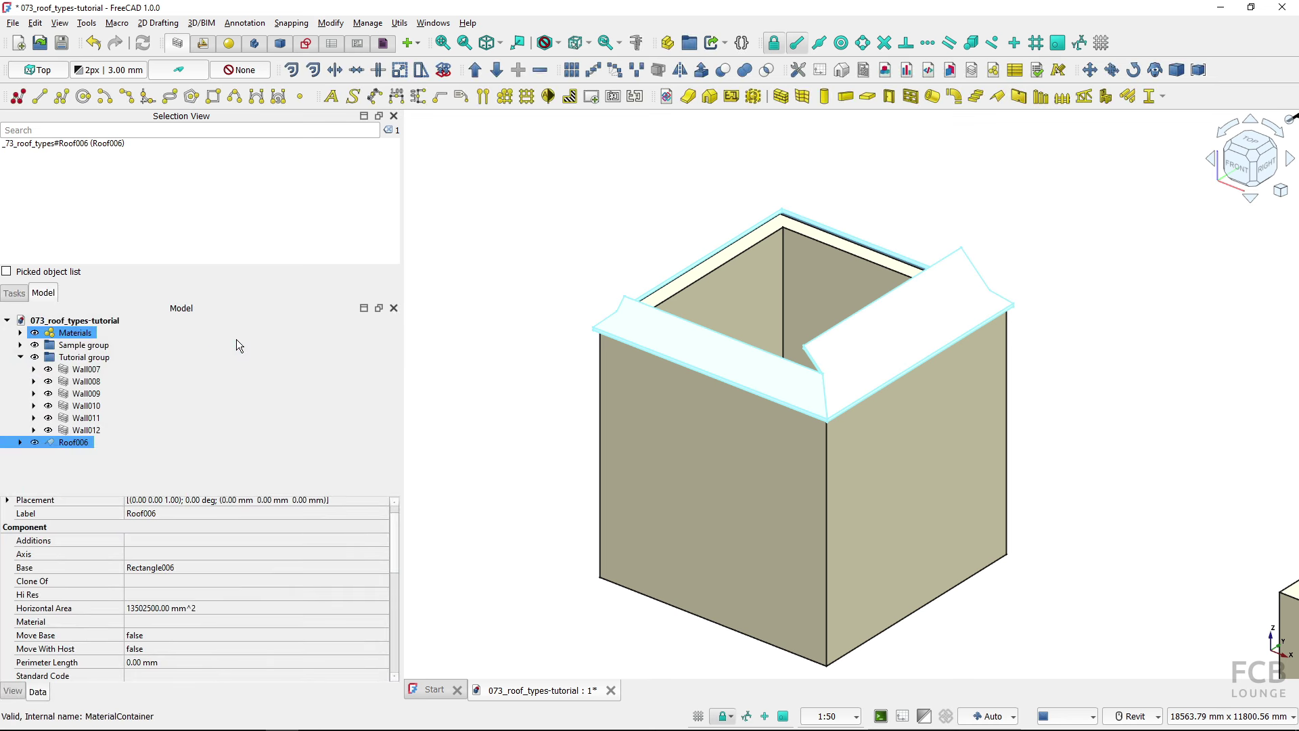
{"action": "left_click", "coordinate": [489, 441]}
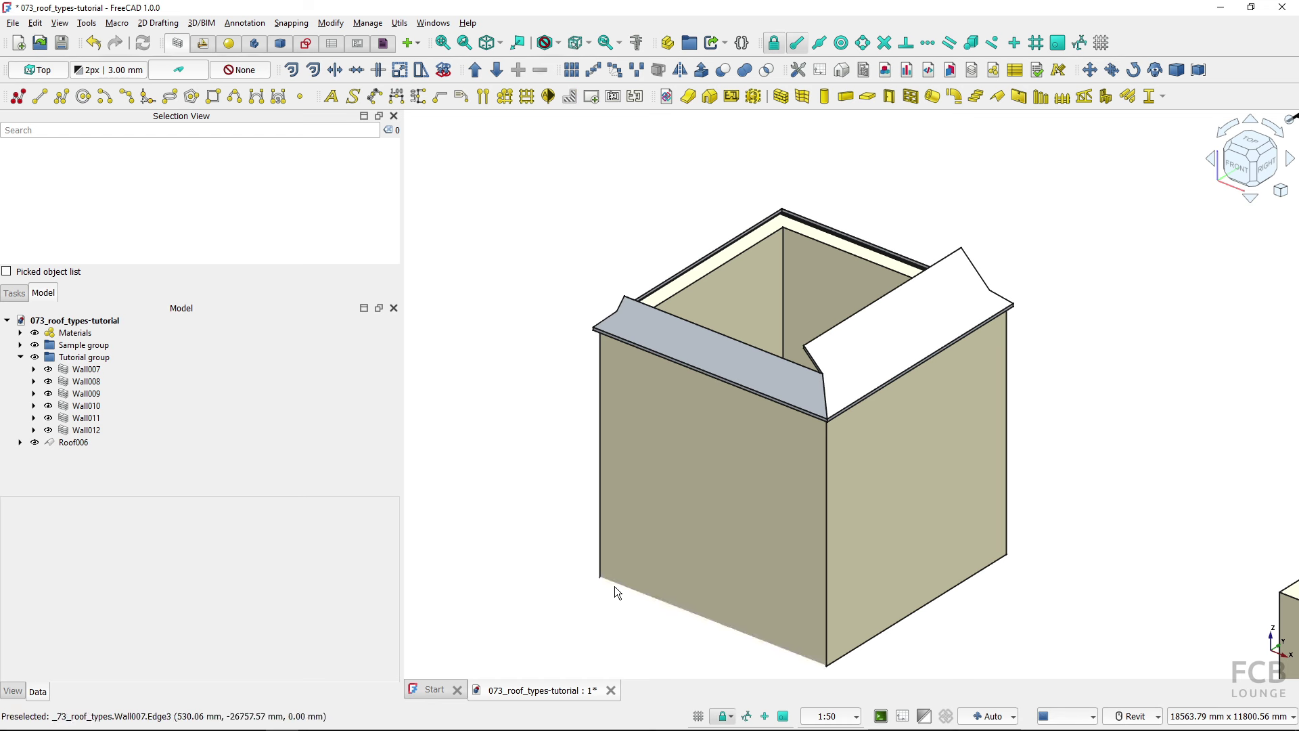
Measure the lengths of two adjacent bottom edges of the square building's walls
{"action": "left_click", "coordinate": [687, 614]}
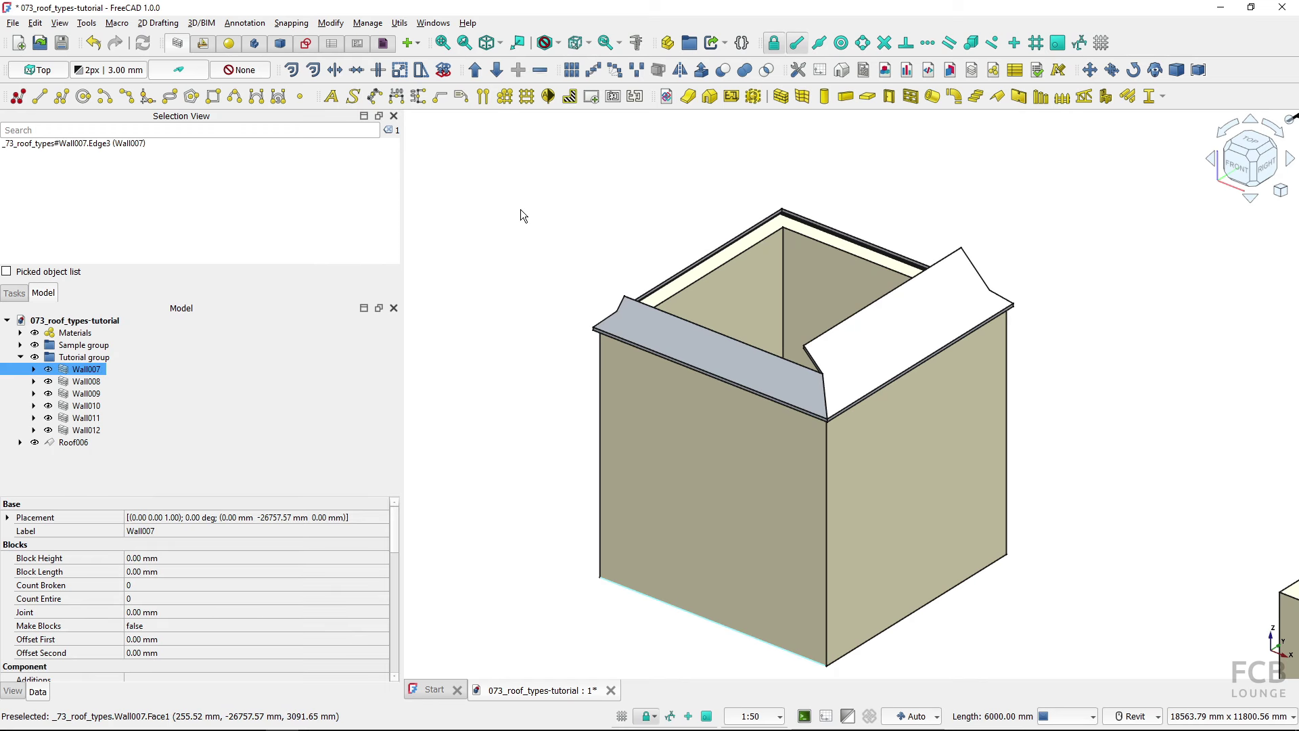
{"action": "left_click", "coordinate": [635, 43]}
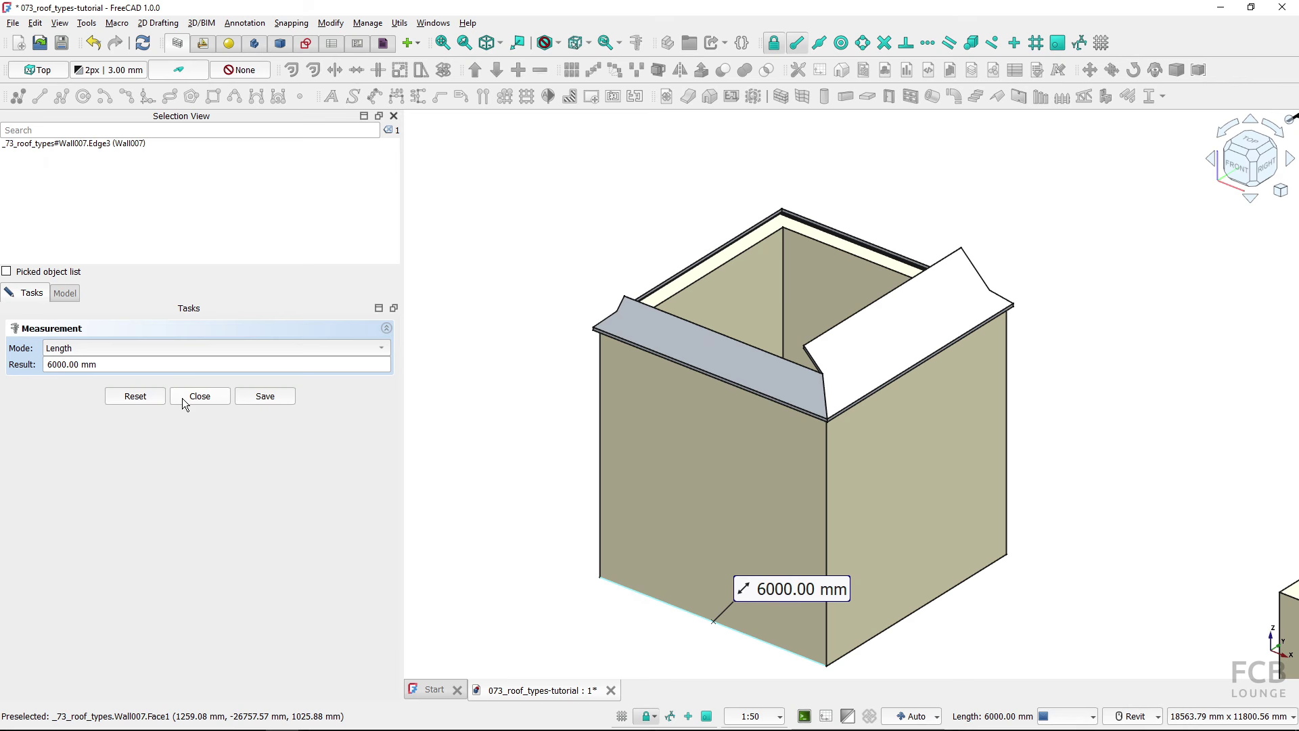
{"action": "left_click", "coordinate": [138, 397]}
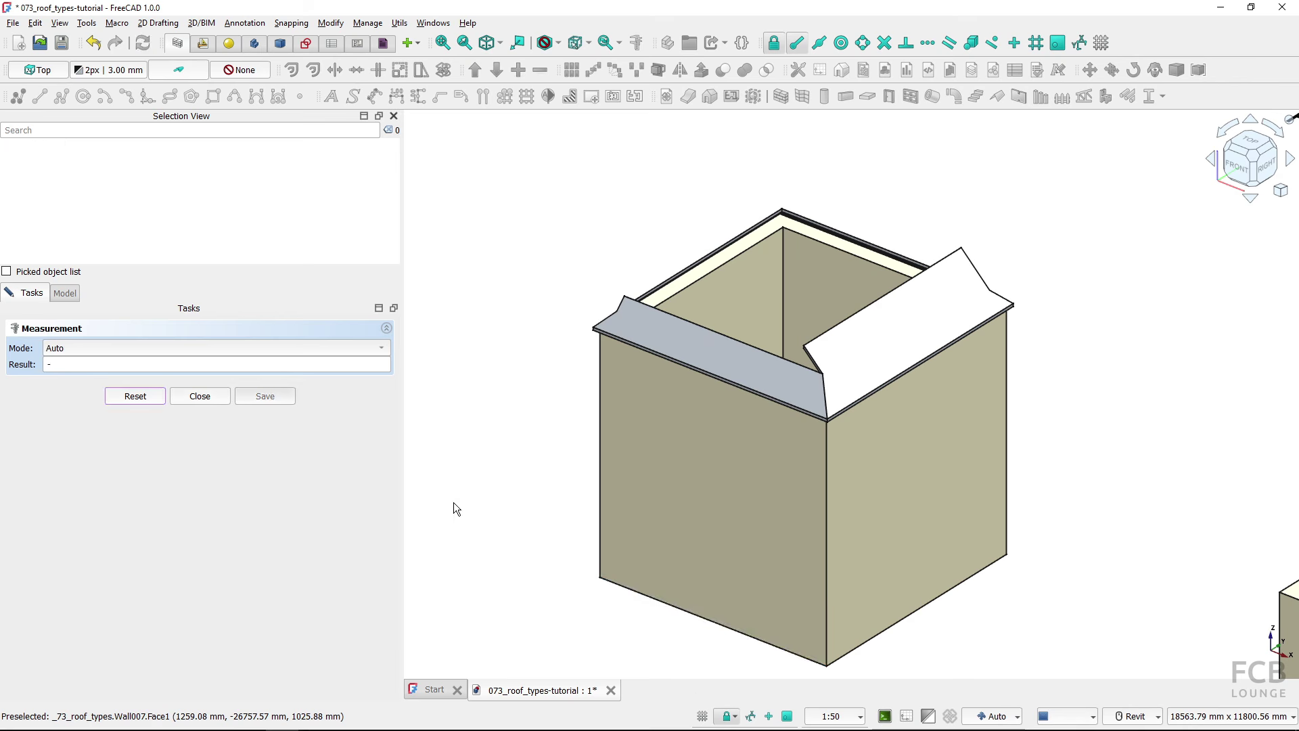
{"action": "left_click", "coordinate": [936, 603]}
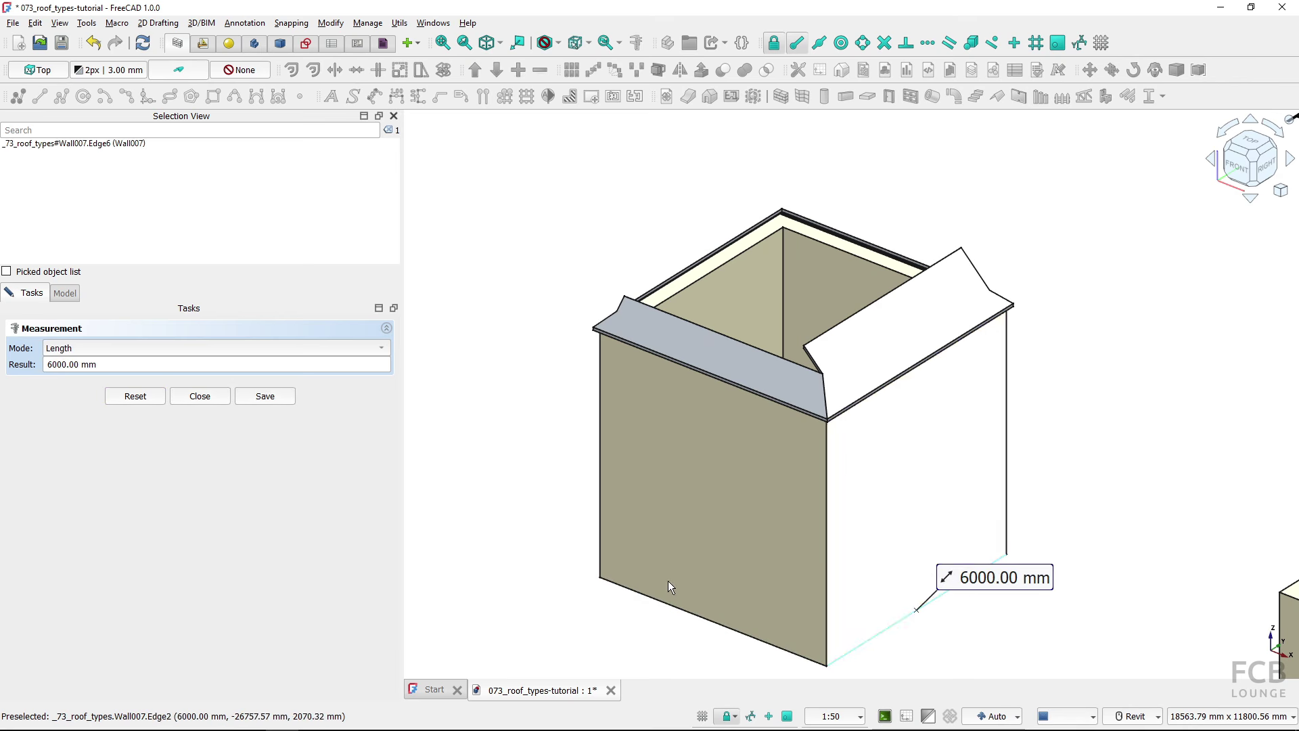
{"action": "left_click", "coordinate": [213, 396]}
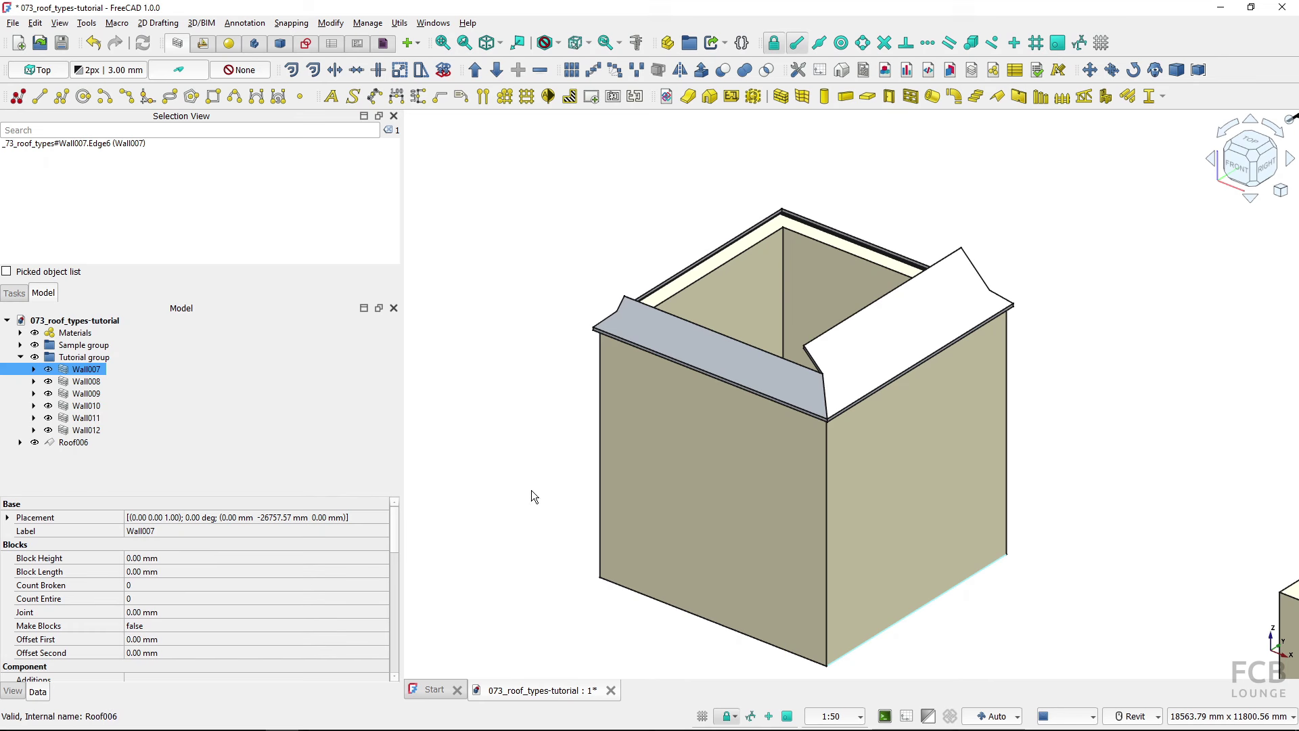
Reopen the roof on the square building for editing and set the run of profiles 0 and 1 to 3000 mm
{"action": "left_click", "coordinate": [75, 442]}
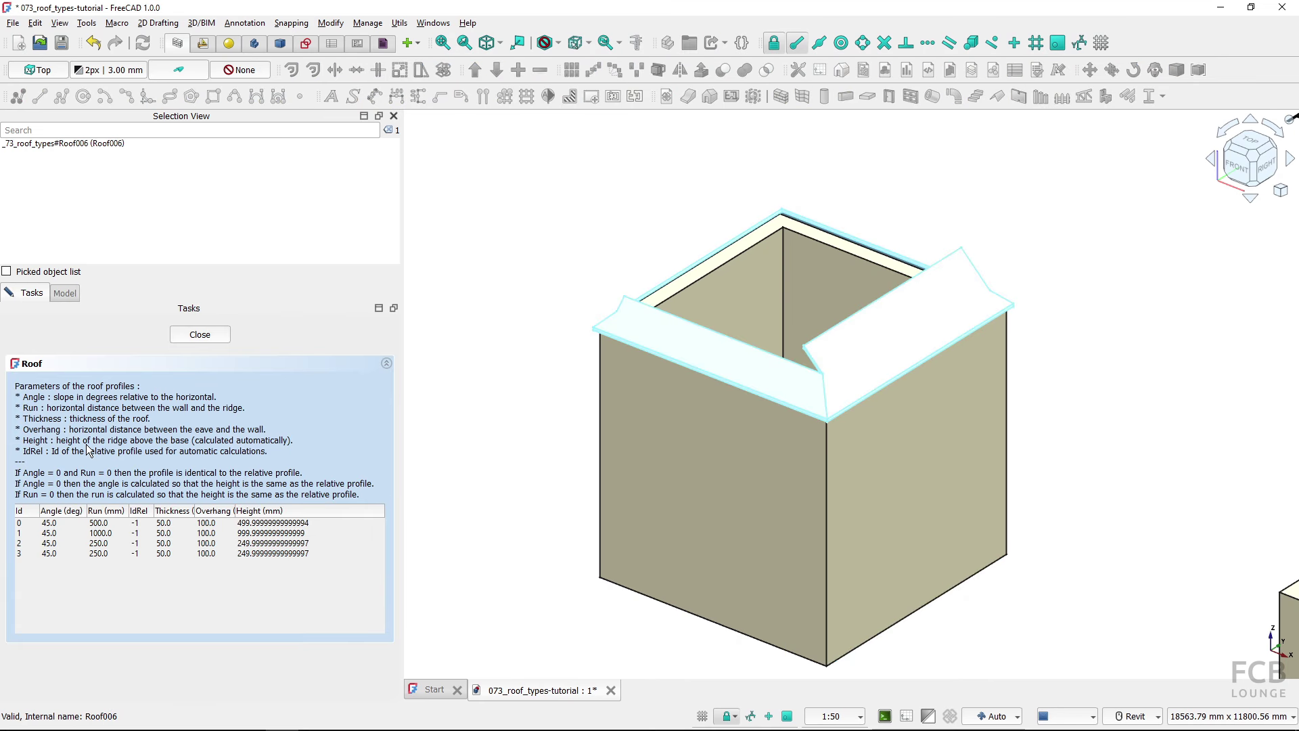
{"action": "left_click", "coordinate": [117, 527]}
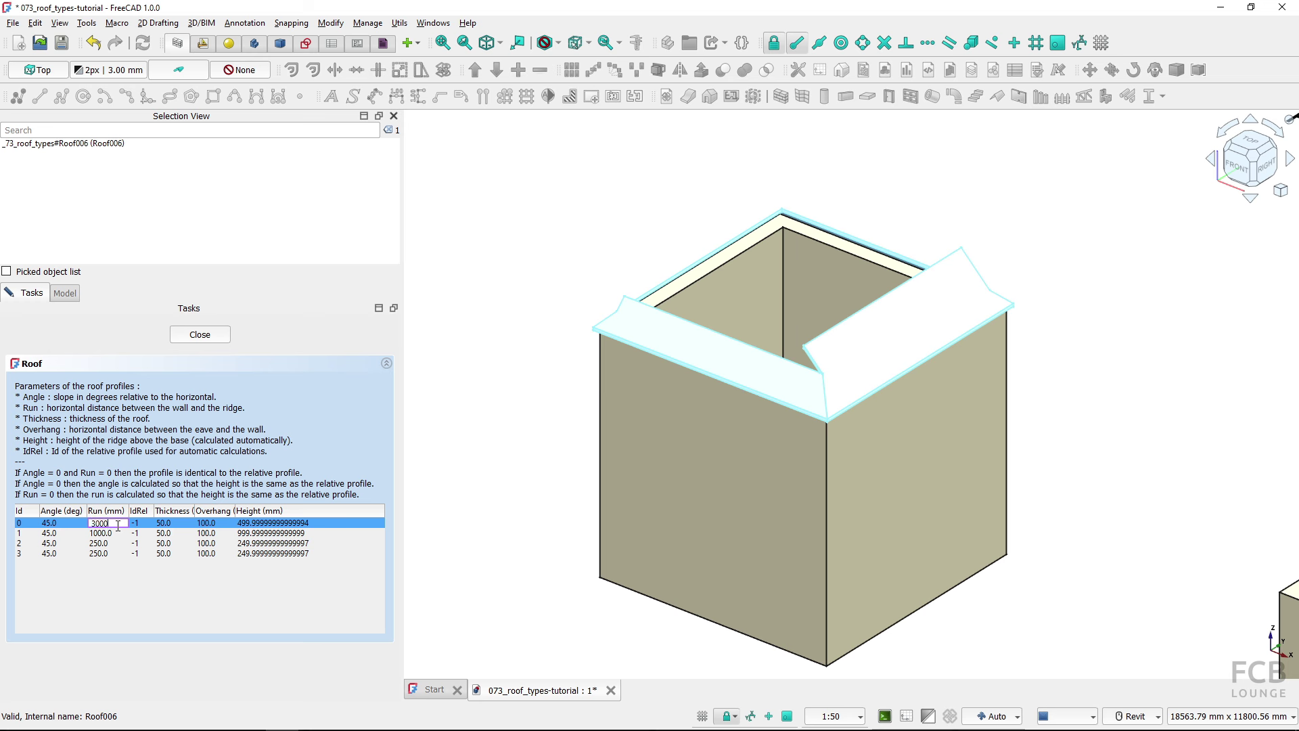
{"action": "key", "text": "Return"}
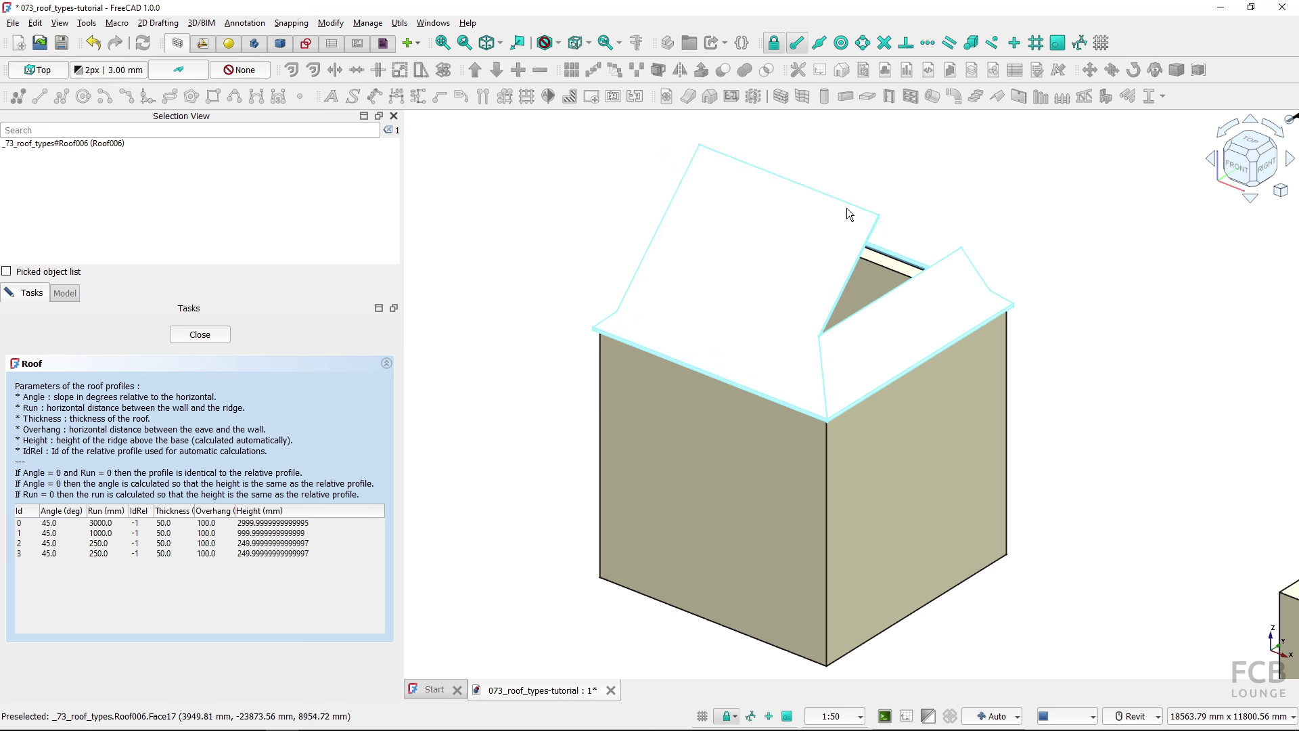
{"action": "left_click", "coordinate": [120, 535]}
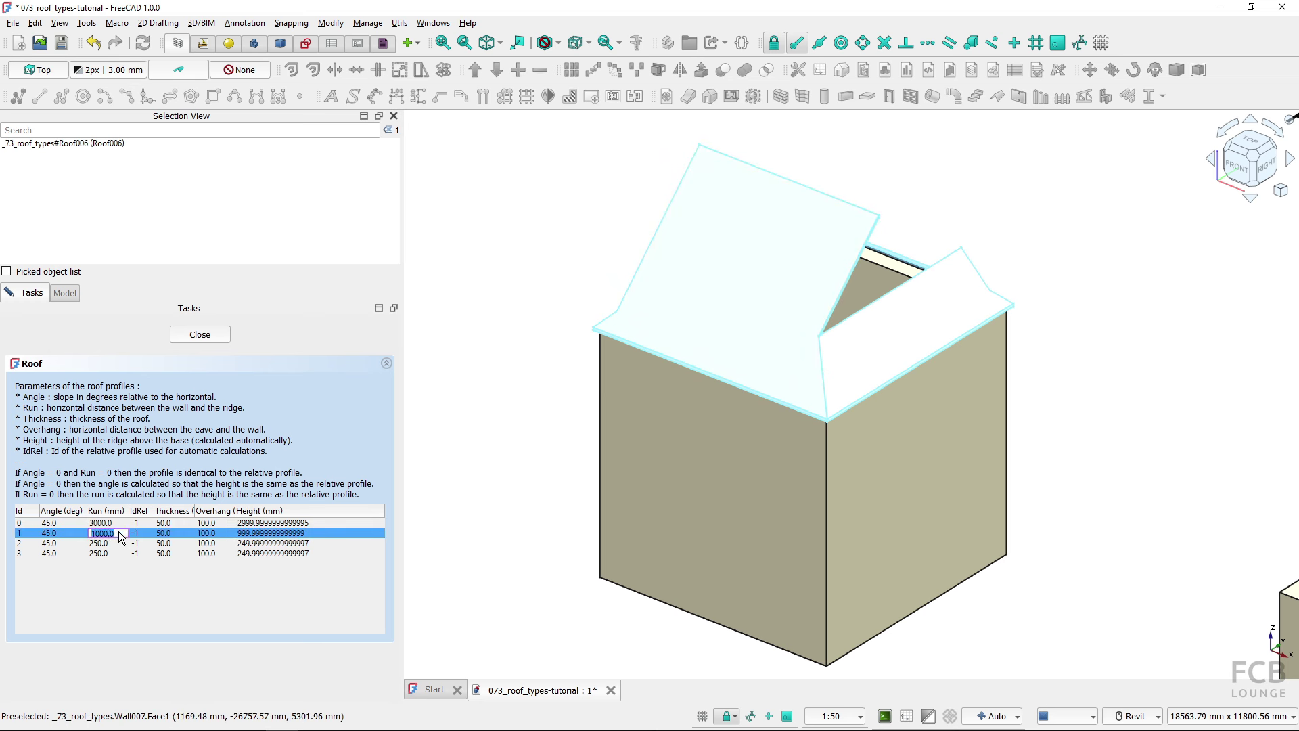
{"action": "type", "text": "3000"}
{"action": "key", "text": "Return"}
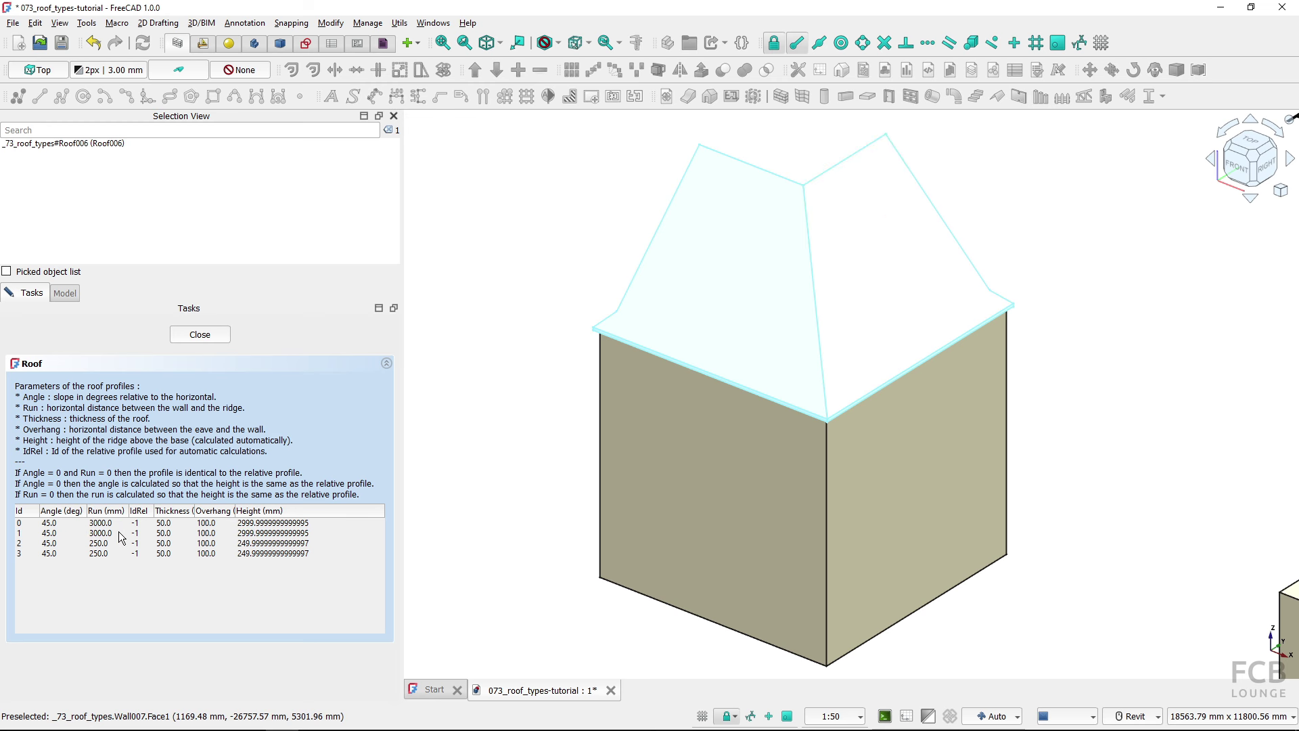
Set the run of roof profiles 2 and 3 to 3000 mm
{"action": "left_click", "coordinate": [97, 543]}
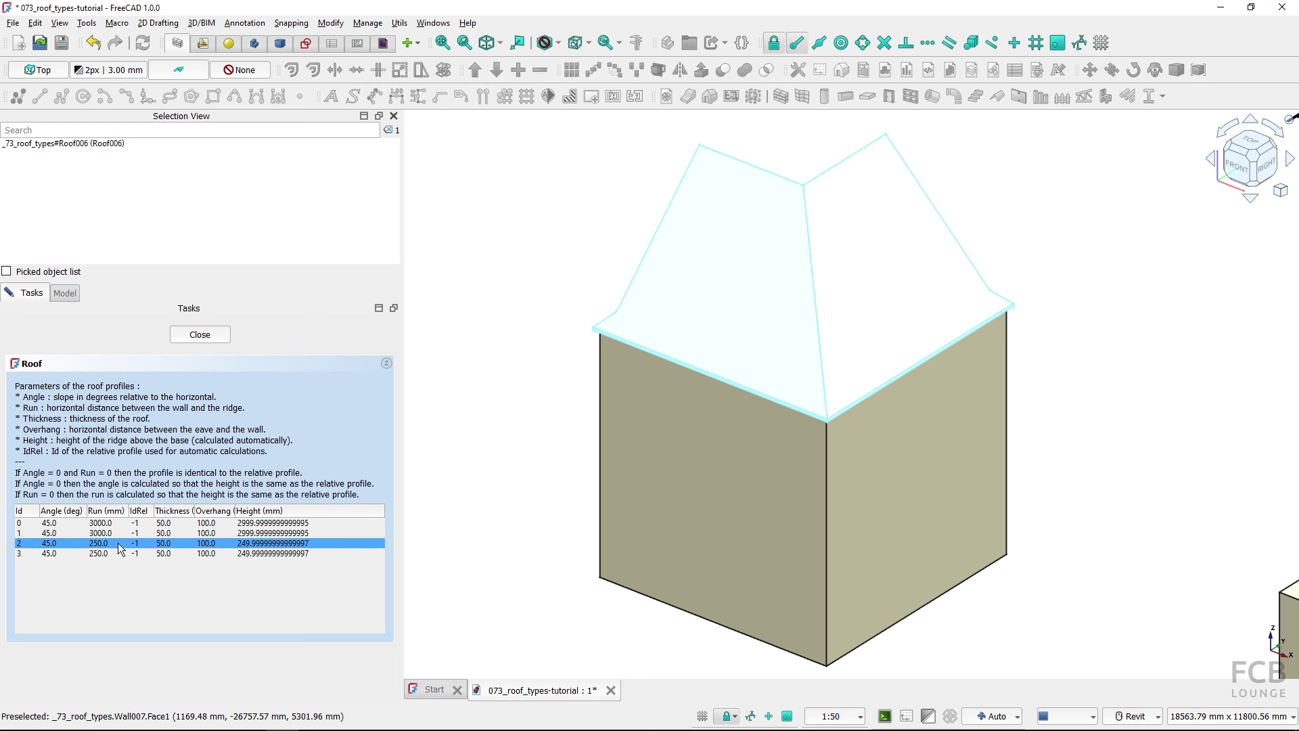
{"action": "key", "text": "3"}
{"action": "double_click", "coordinate": [122, 543]}
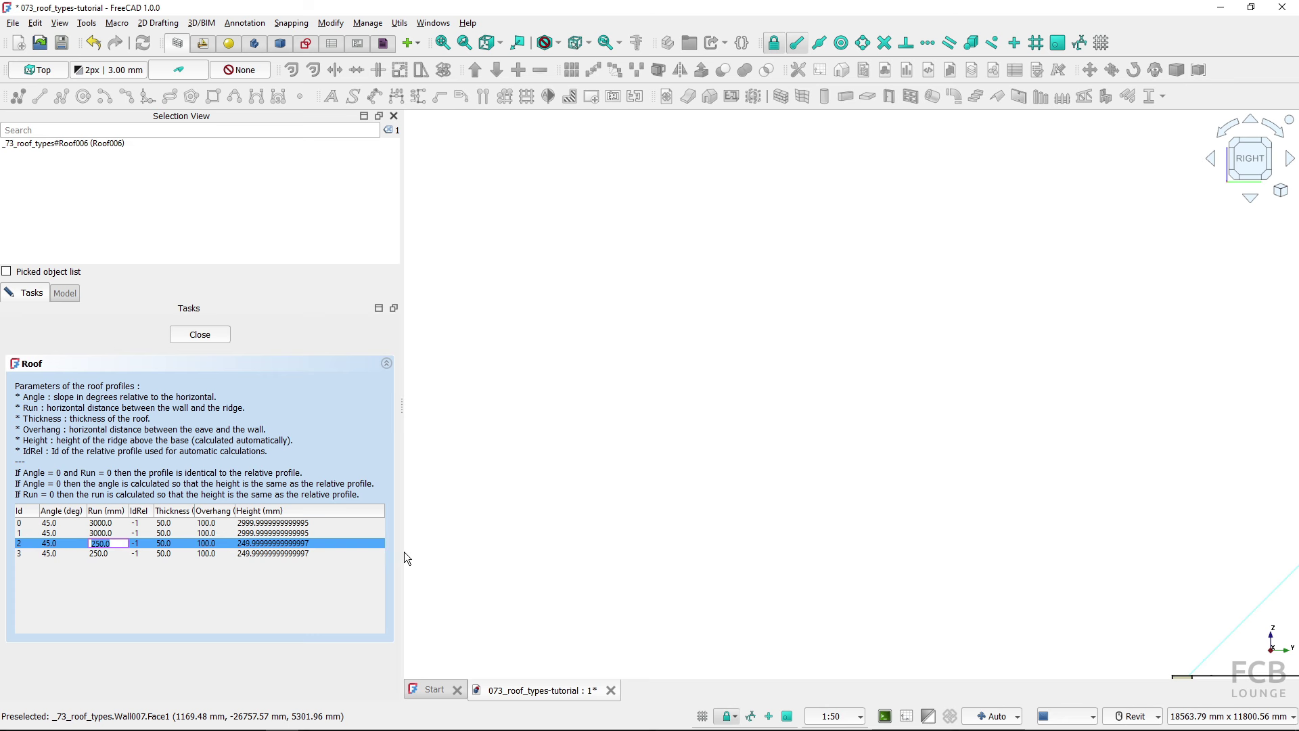
{"action": "type", "text": "3000"}
{"action": "key", "text": "Return"}
{"action": "middle_click_drag", "start_coordinate": [615, 399], "coordinate": [808, 656]}
{"action": "left_click", "coordinate": [111, 554]}
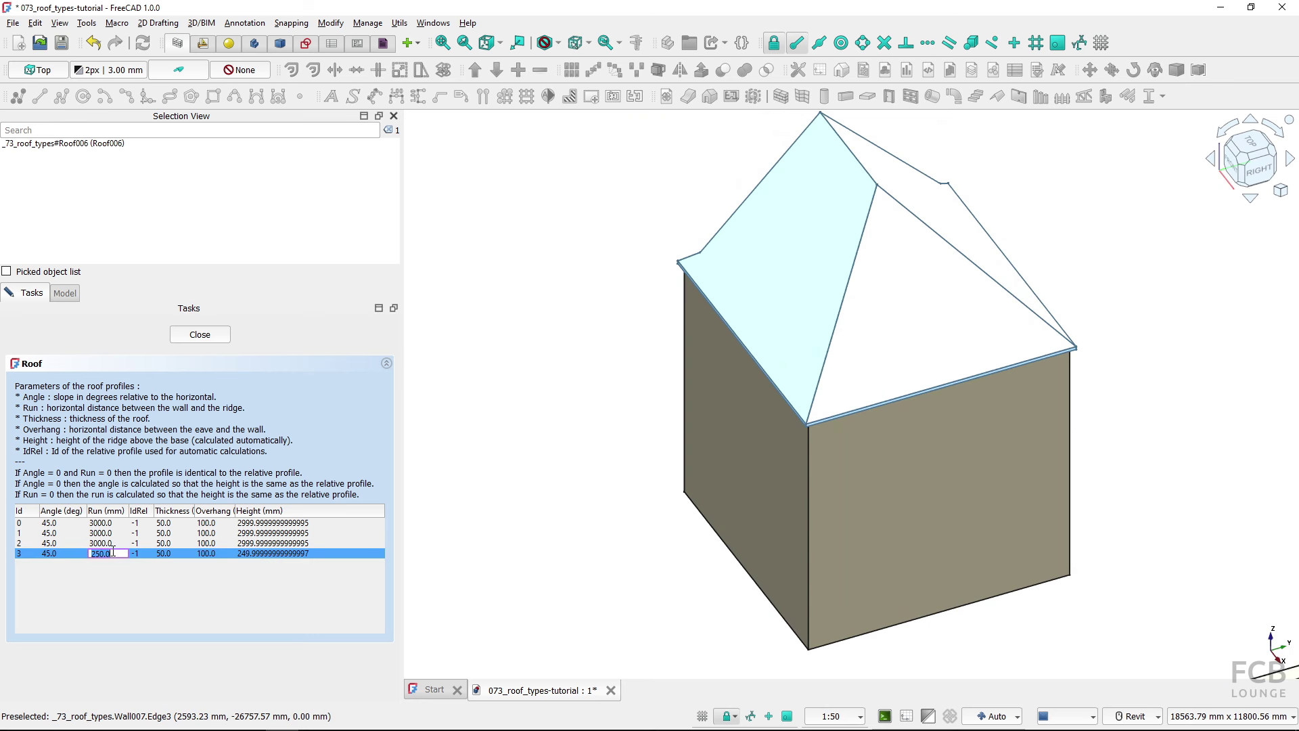
{"action": "key", "text": "Return"}
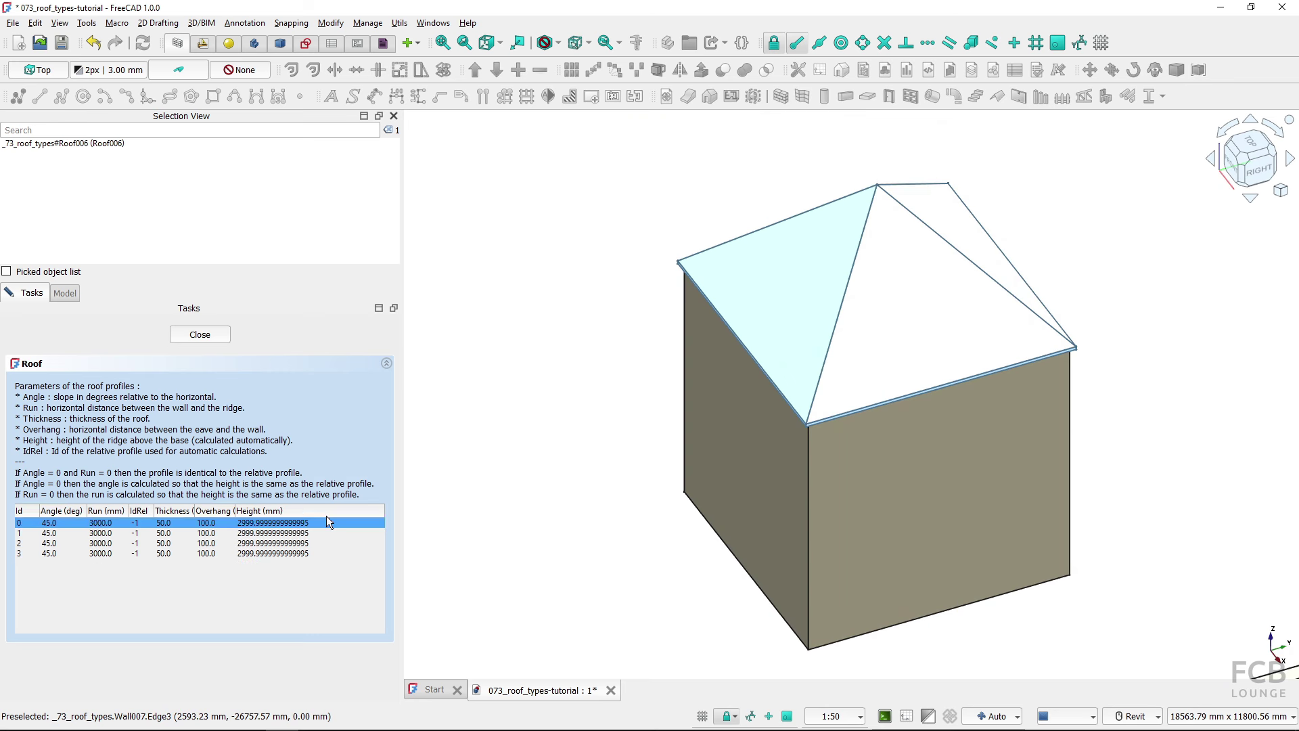
Set the overhang of roof profiles 0 and 1 to 250 mm
{"action": "middle_click_drag", "start_coordinate": [518, 444], "coordinate": [766, 581], "text": "shift"}
{"action": "middle_click_drag", "start_coordinate": [542, 374], "coordinate": [621, 396], "text": "shift"}
{"action": "middle_click_drag", "start_coordinate": [592, 318], "coordinate": [615, 409]}
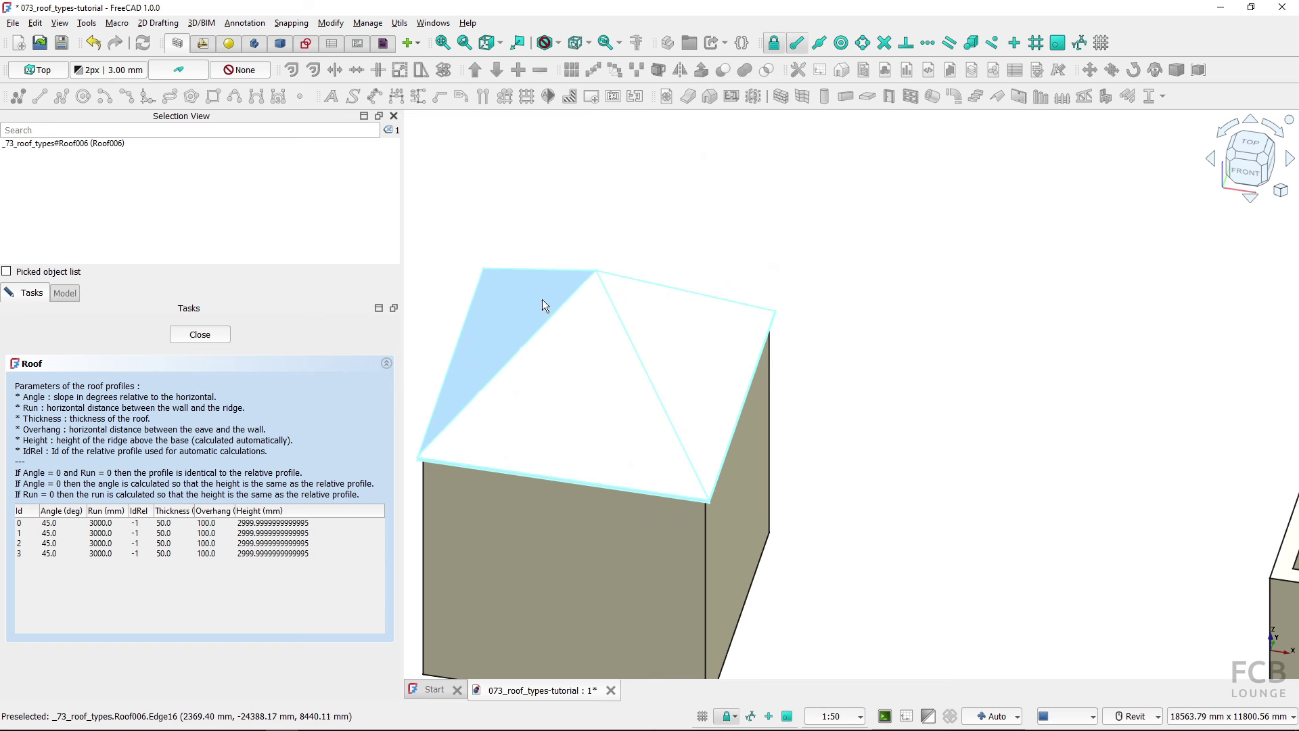
{"action": "middle_click_drag", "start_coordinate": [516, 386], "coordinate": [473, 385], "text": "shift"}
{"action": "middle_click_drag", "start_coordinate": [562, 444], "coordinate": [542, 383]}
{"action": "scroll", "coordinate": [580, 416], "scroll_direction": "up", "scroll_amount": 2}
{"action": "middle_click_drag", "start_coordinate": [613, 435], "coordinate": [907, 365]}
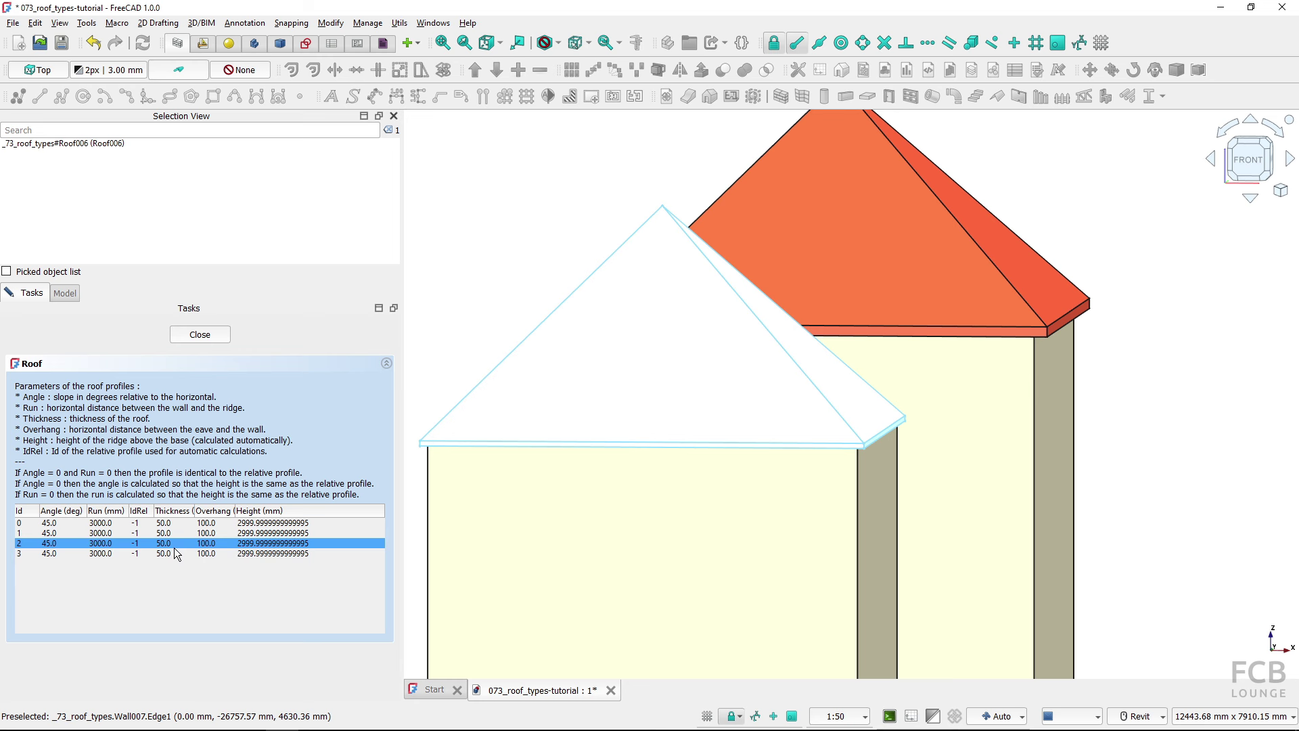
{"action": "double_click", "coordinate": [226, 523]}
{"action": "key", "text": "Return"}
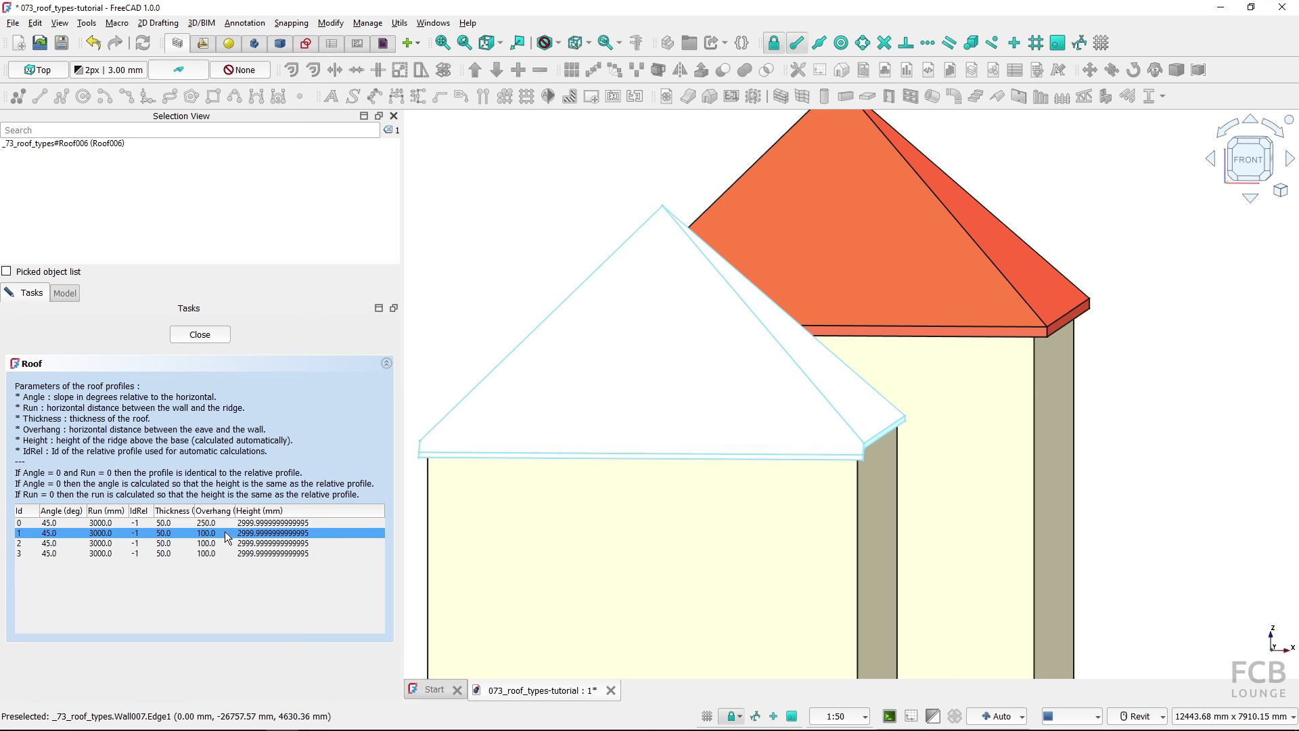
{"action": "key", "text": "Return"}
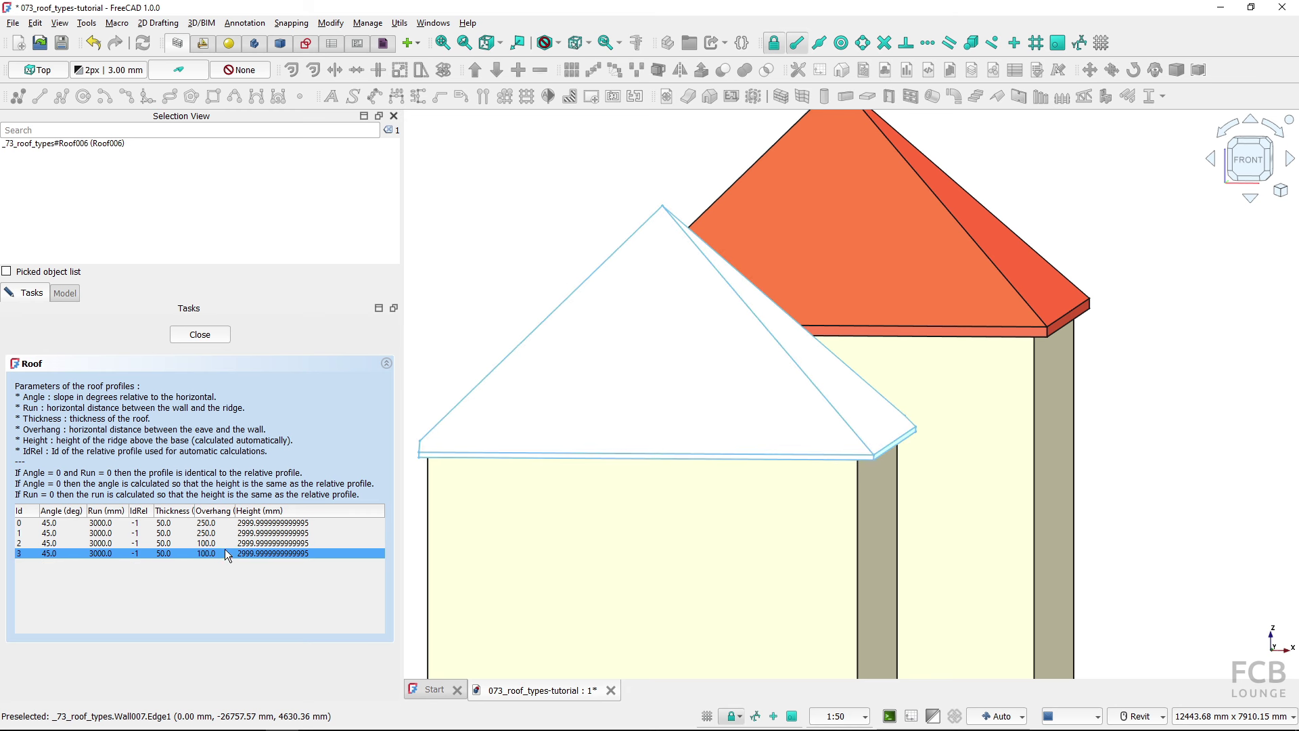
Set the overhang of roof profiles 2 and 3 to 250 mm
{"action": "double_click", "coordinate": [225, 543]}
{"action": "type", "text": "250"}
{"action": "key", "text": "Return"}
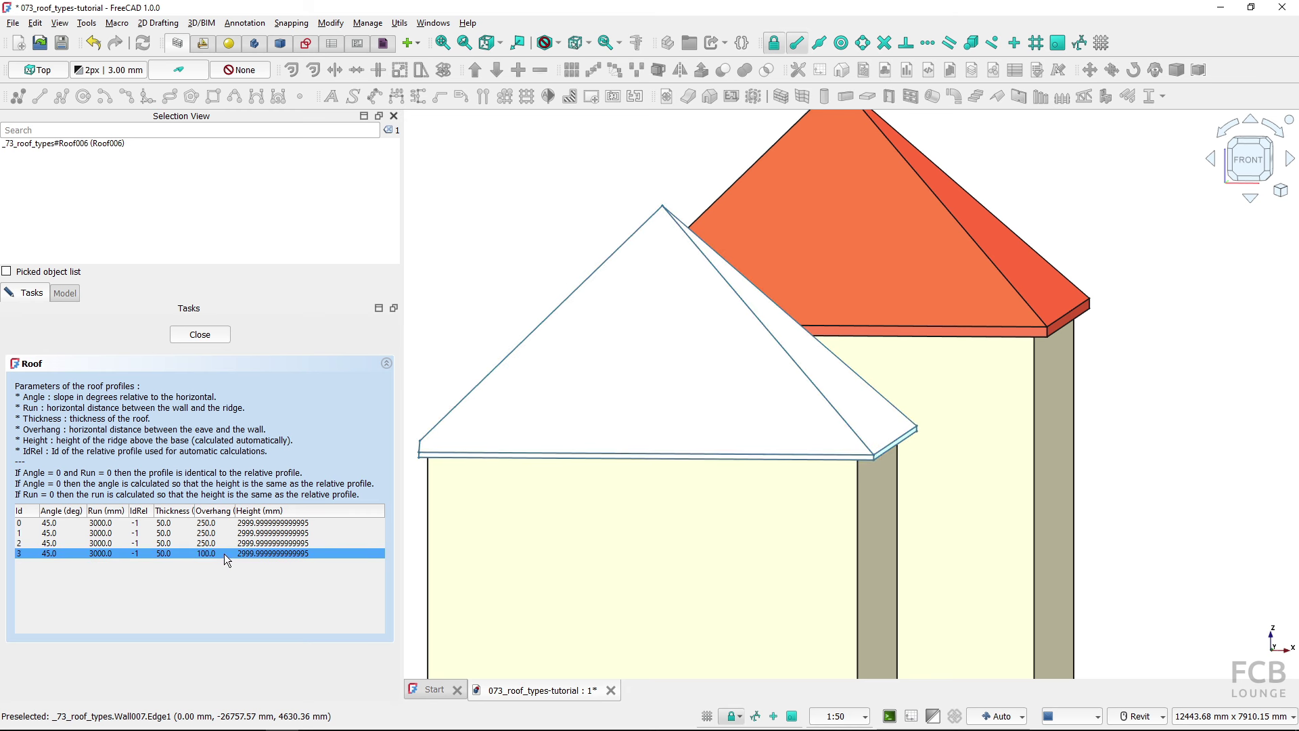
{"action": "double_click", "coordinate": [226, 554]}
{"action": "type", "text": "250."}
{"action": "type", "text": "0"}
{"action": "key", "text": "Return"}
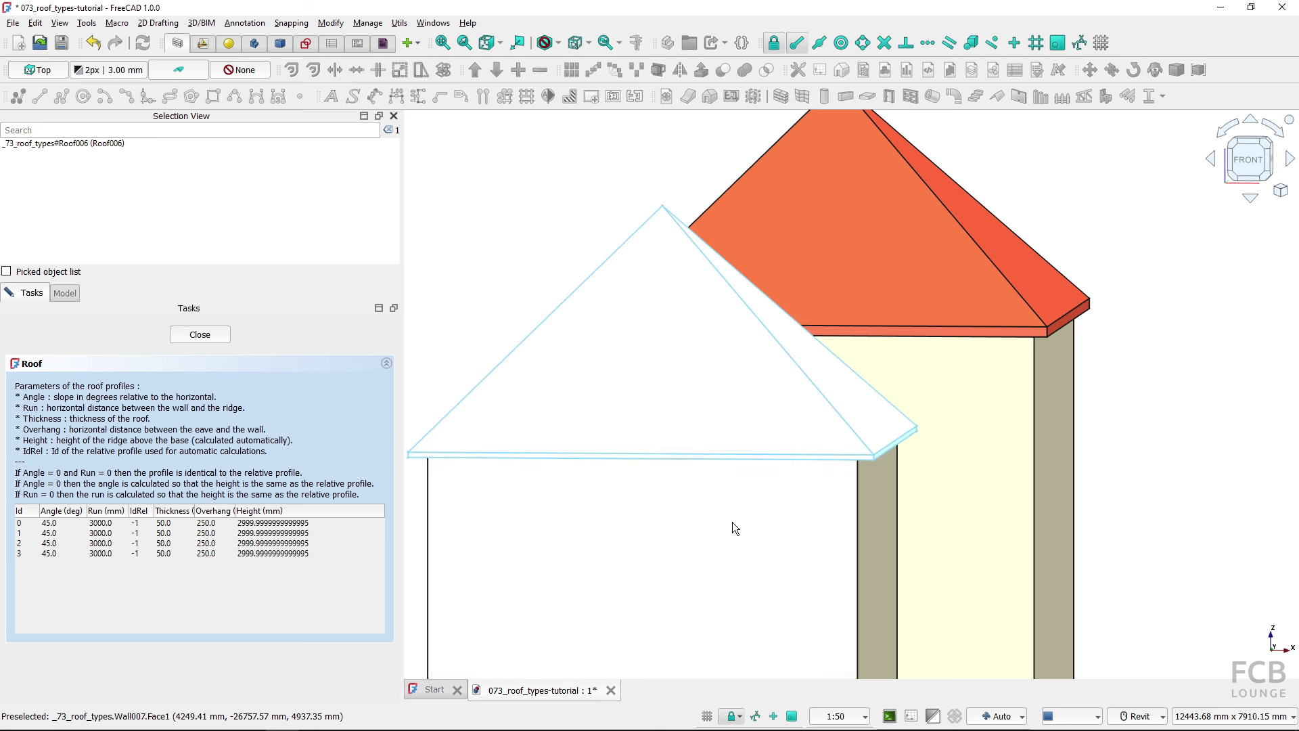
Set the thickness of roof profile 0 to 200 mm
{"action": "scroll", "coordinate": [727, 521], "scroll_direction": "down", "scroll_amount": 1}
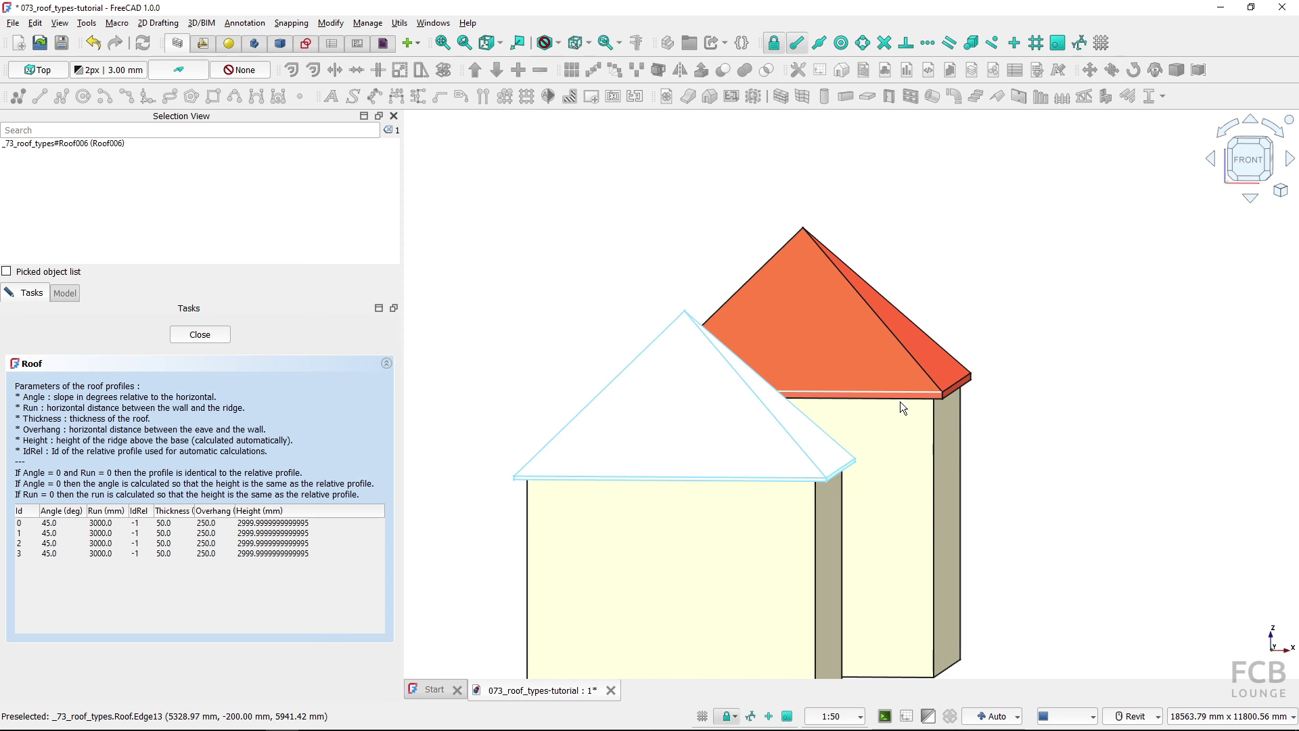
{"action": "left_click", "coordinate": [187, 523]}
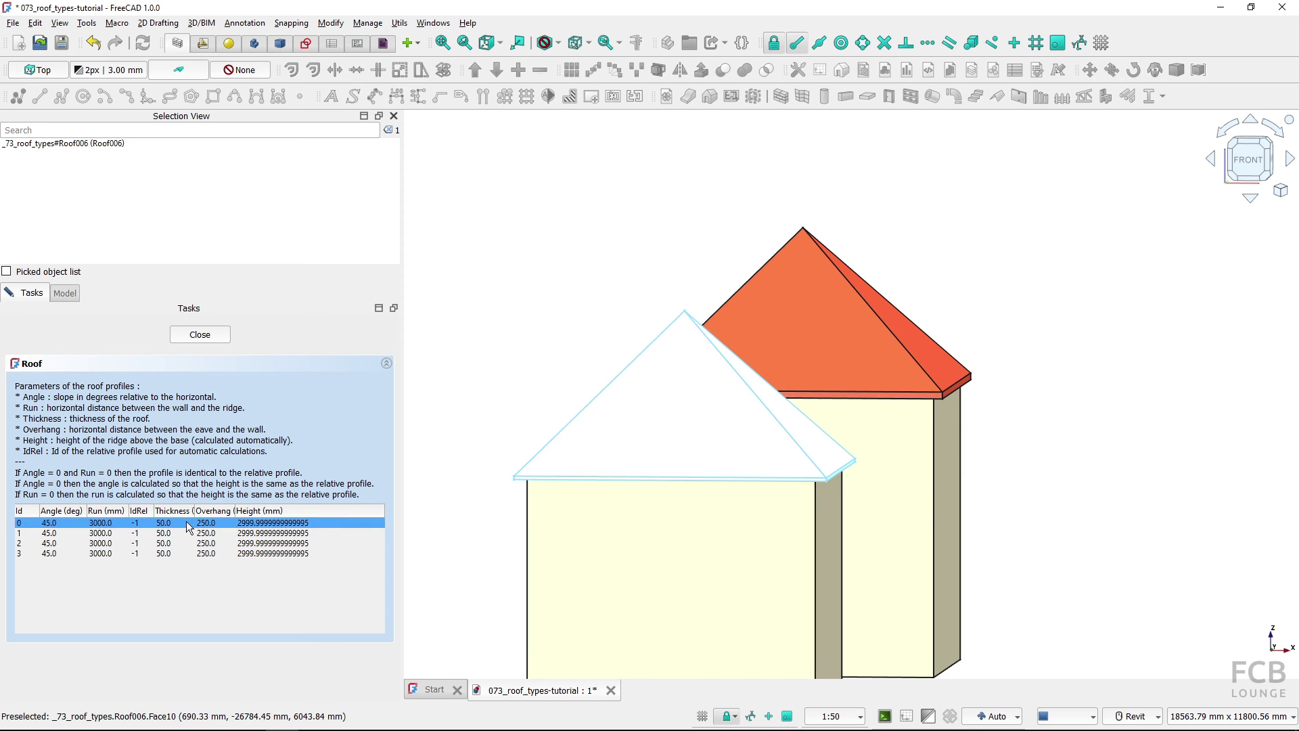
{"action": "scroll", "coordinate": [534, 480], "scroll_direction": "up", "scroll_amount": 1}
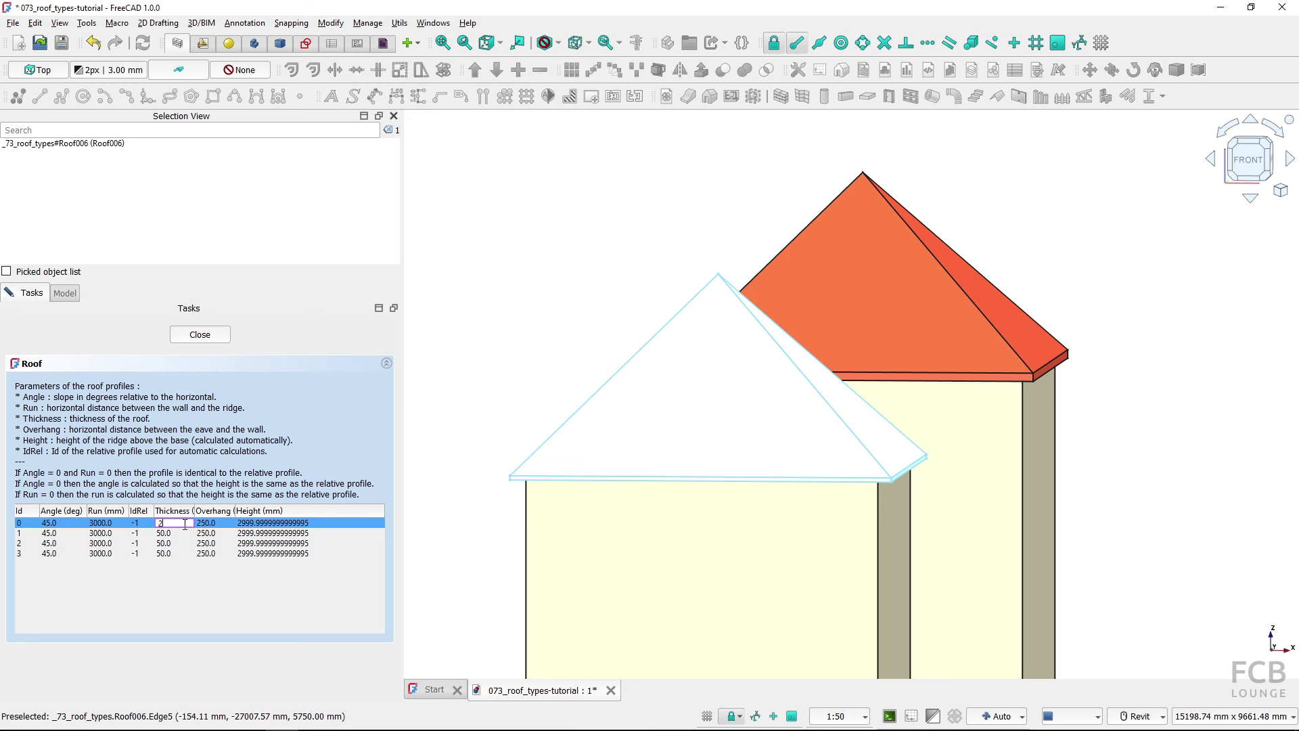
{"action": "key", "text": "Return"}
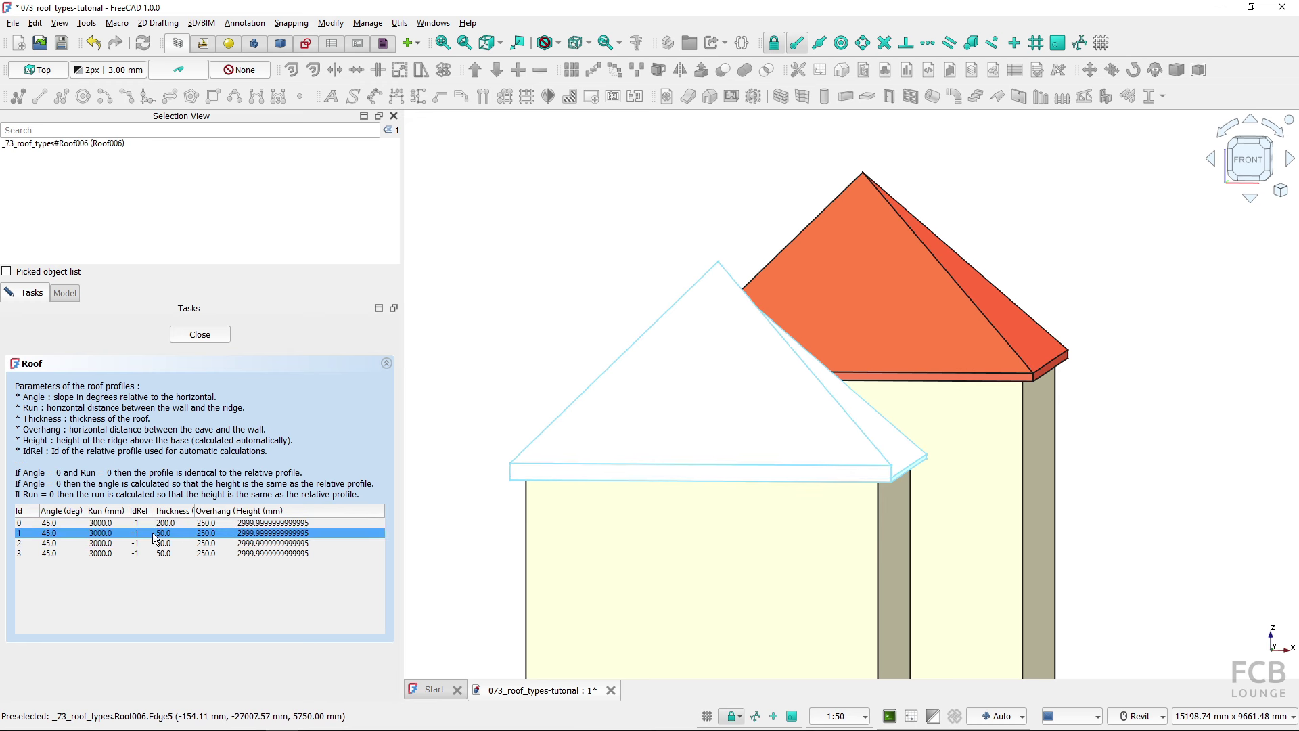
Set the thickness of roof profiles 1, 2 and 3 to 200 mm and finish editing the roof
{"action": "middle_click_drag", "start_coordinate": [850, 449], "coordinate": [817, 399], "text": "shift"}
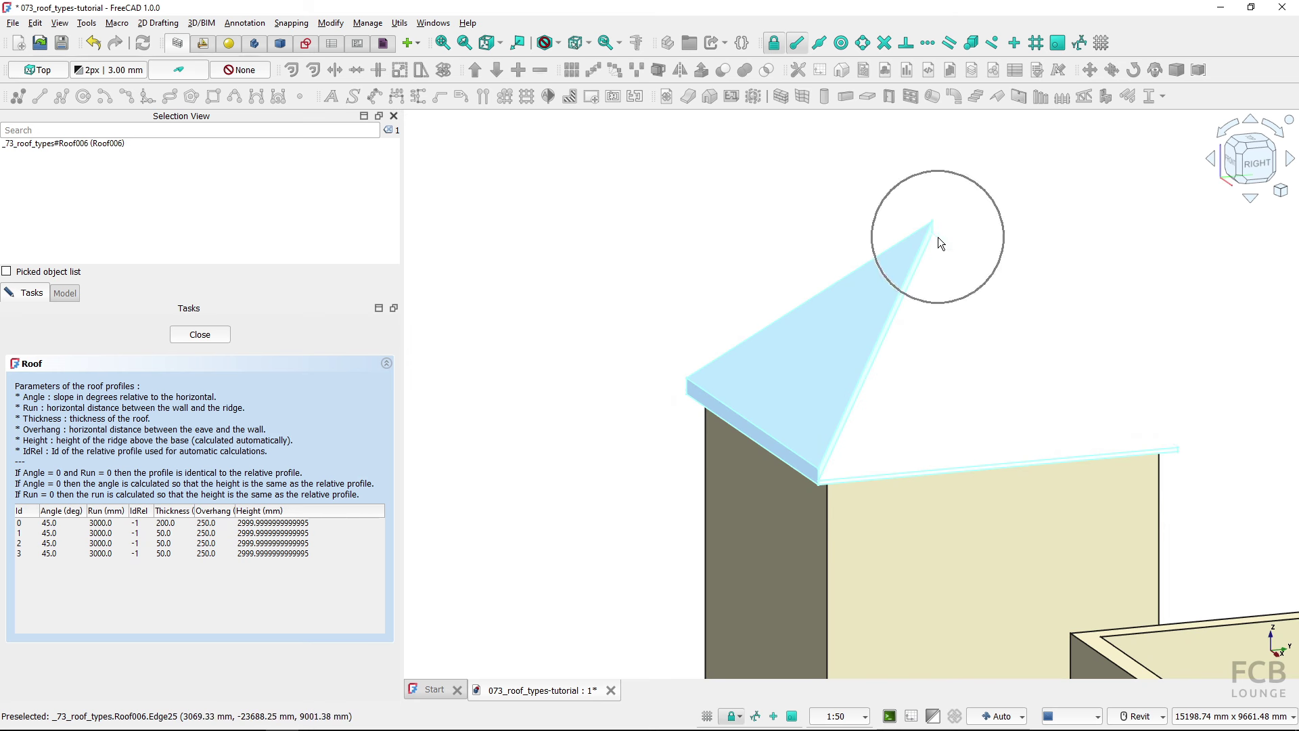
{"action": "double_click", "coordinate": [166, 533]}
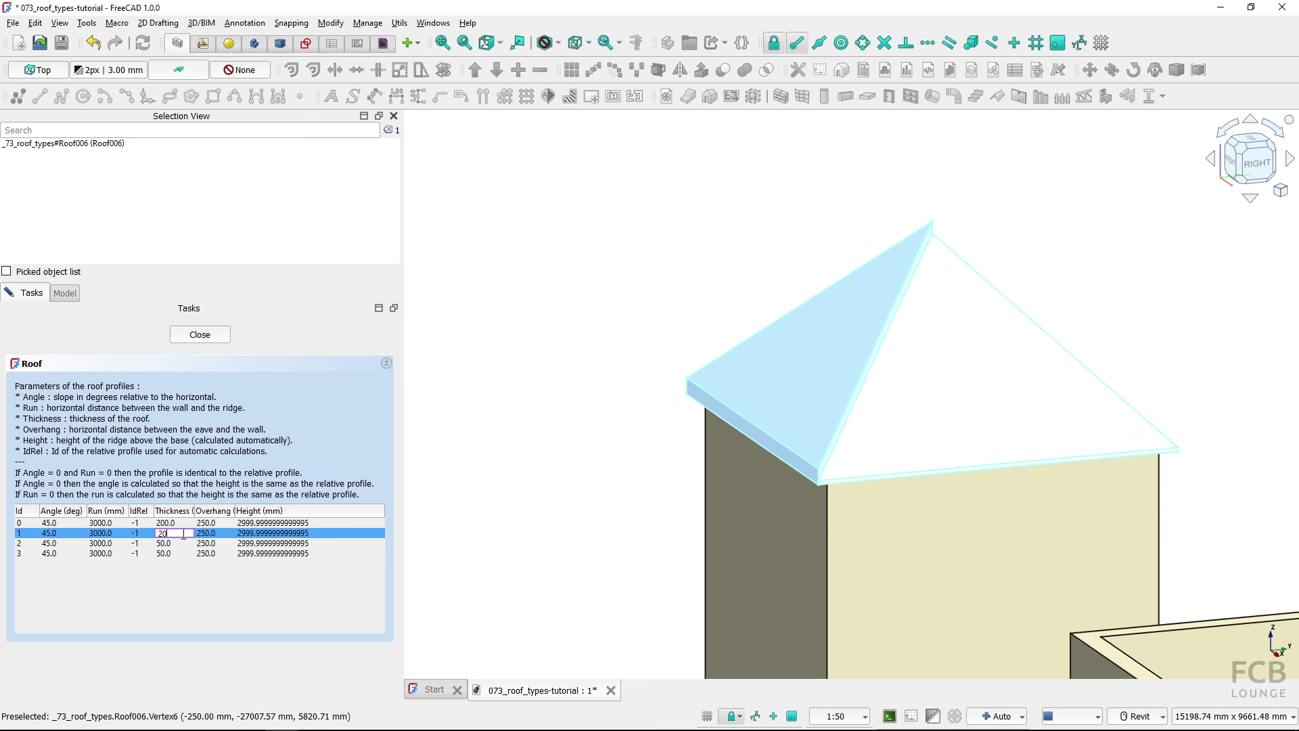
{"action": "double_click", "coordinate": [166, 543]}
{"action": "type", "text": "2"}
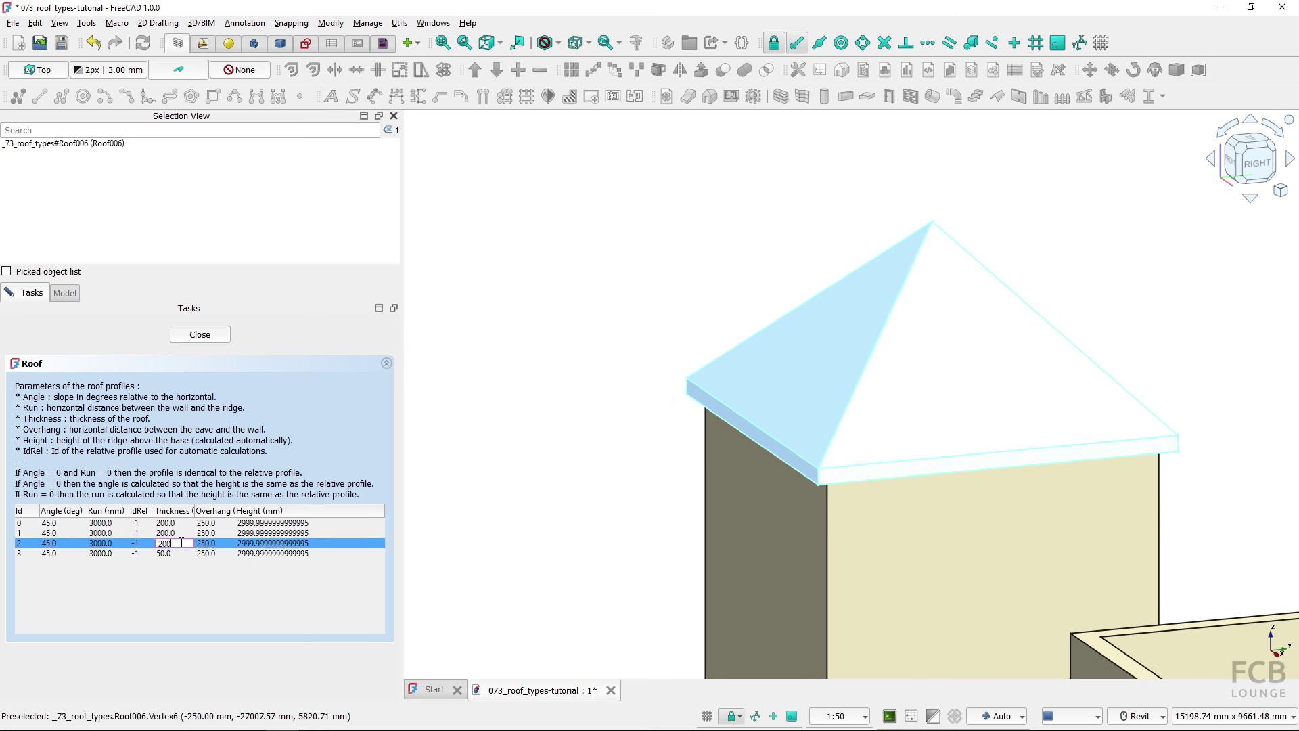
{"action": "type", "text": "00"}
{"action": "left_click", "coordinate": [184, 553]}
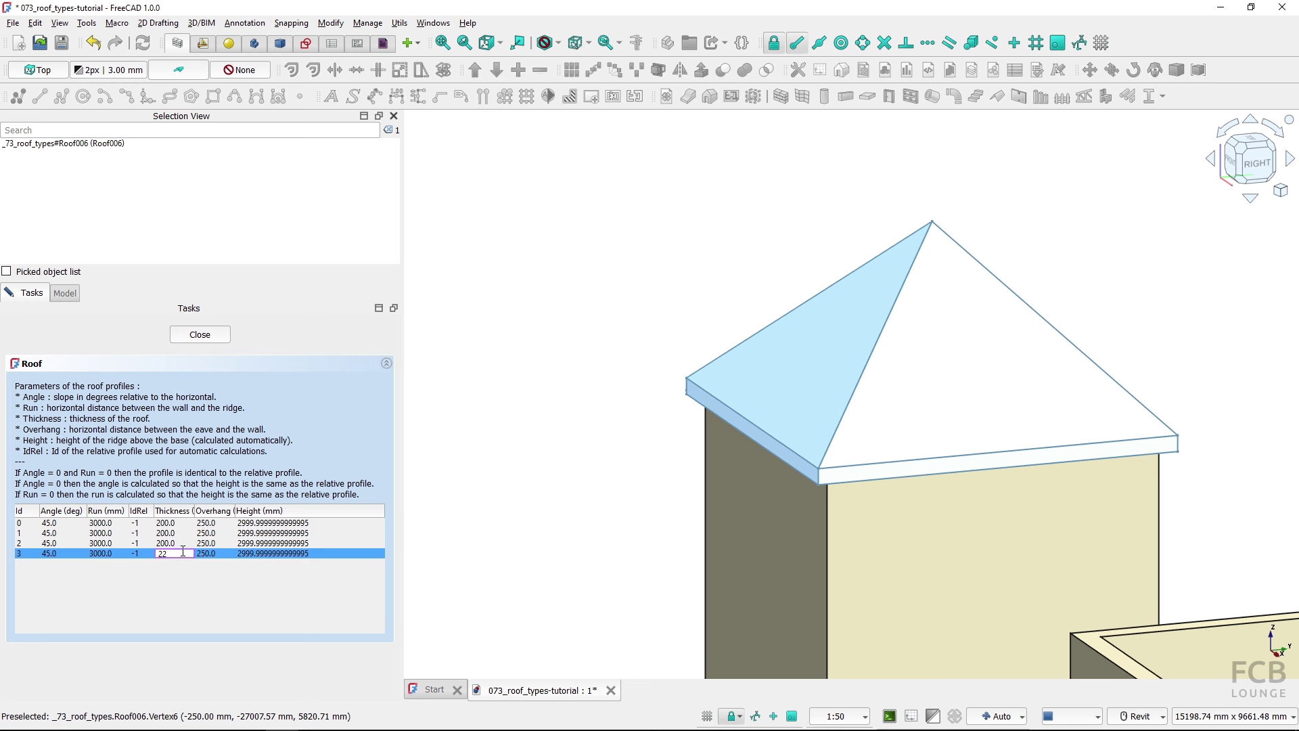
{"action": "key", "text": "Return"}
{"action": "left_click", "coordinate": [540, 493]}
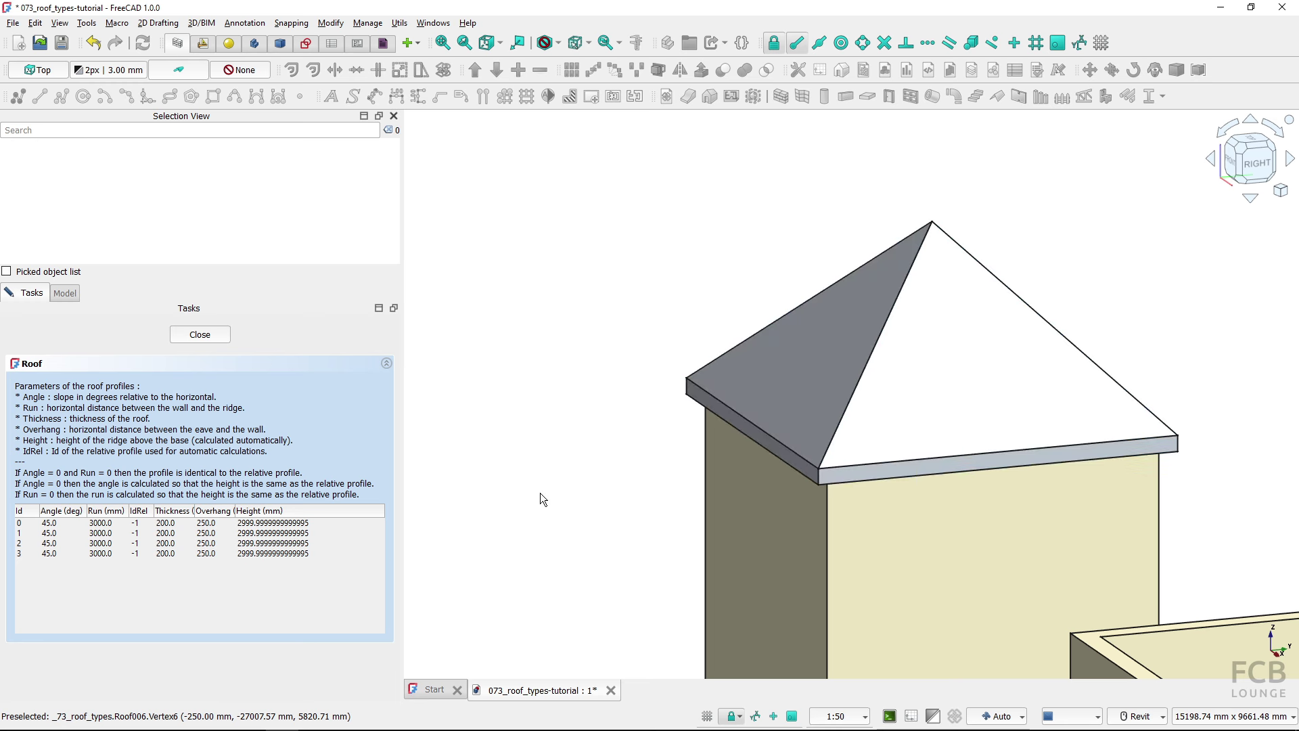
{"action": "left_click", "coordinate": [200, 334]}
Examine the finished pyramid hip roof and the sample gable roof, then look at the open rectangular building
{"action": "scroll", "coordinate": [527, 408], "scroll_direction": "down", "scroll_amount": 2}
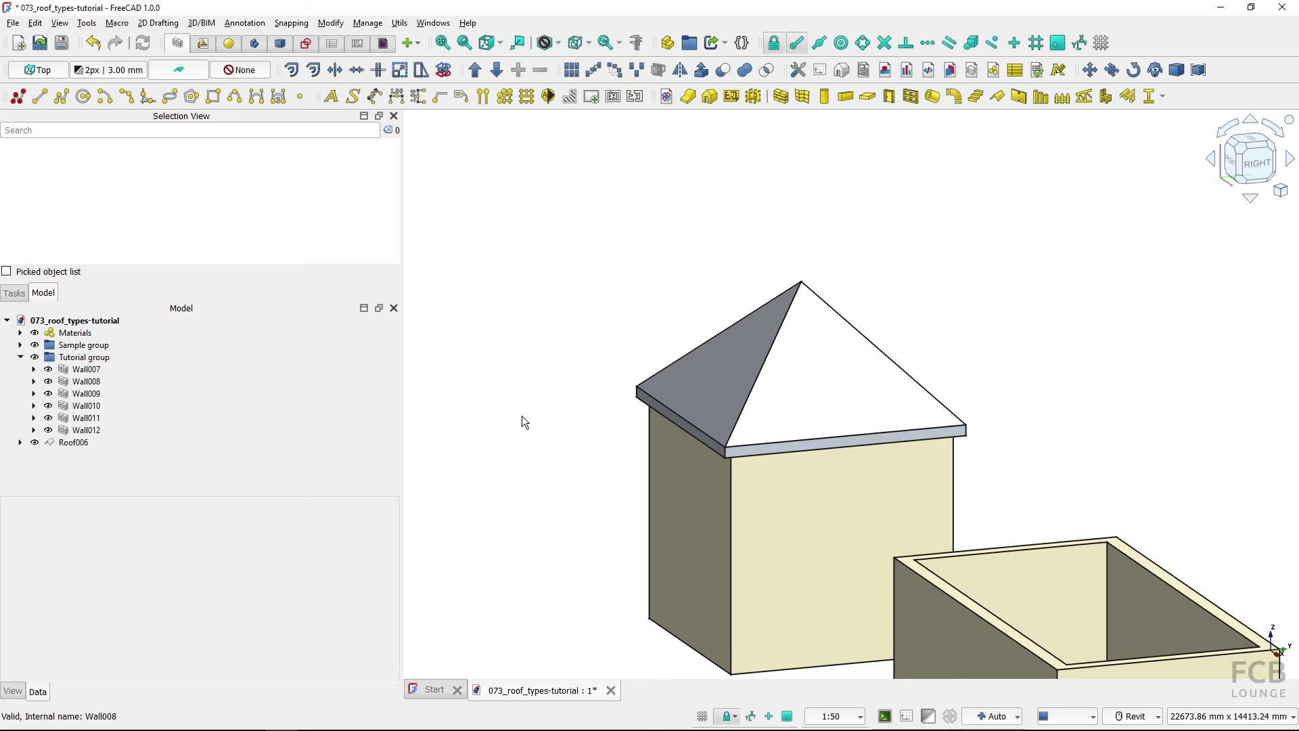
{"action": "middle_click_drag", "start_coordinate": [521, 415], "coordinate": [643, 478], "text": "shift"}
{"action": "scroll", "coordinate": [642, 478], "scroll_direction": "down", "scroll_amount": 2}
{"action": "middle_click_drag", "start_coordinate": [650, 408], "coordinate": [671, 453]}
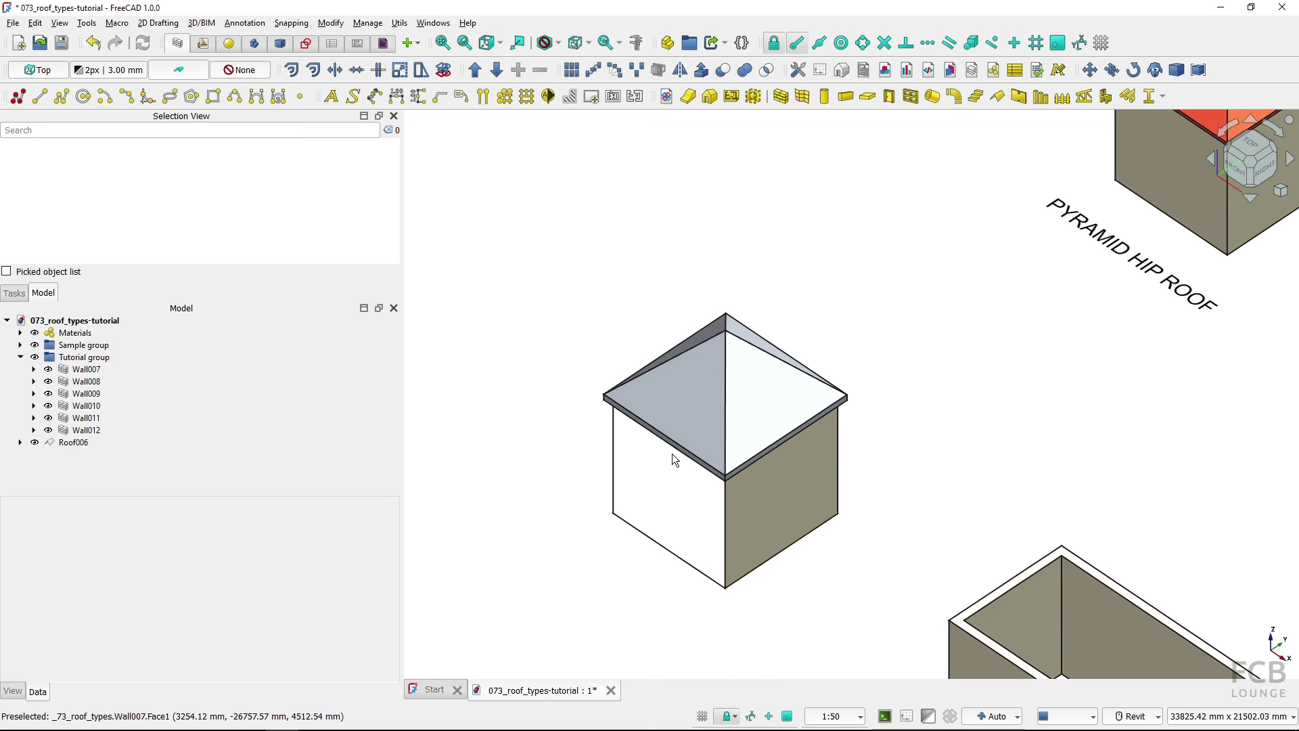
{"action": "middle_click_drag", "start_coordinate": [635, 509], "coordinate": [614, 531], "text": "shift"}
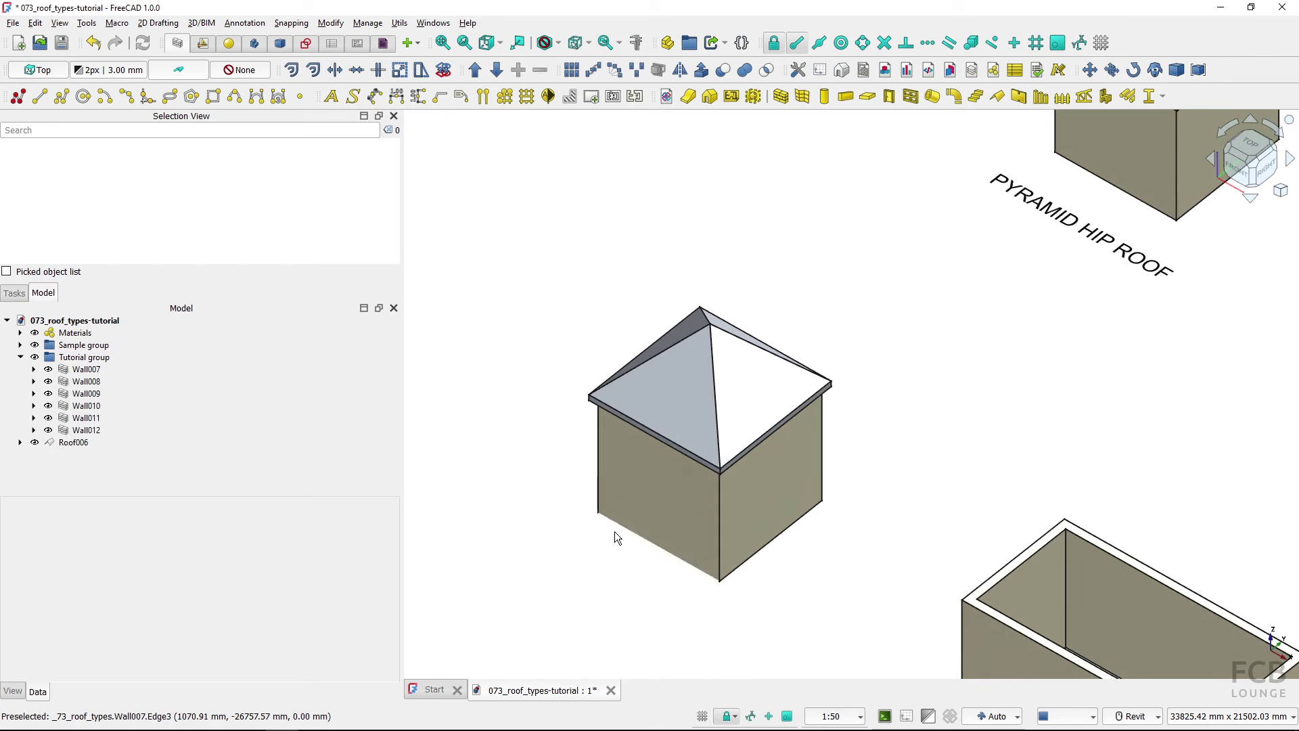
{"action": "middle_click_drag", "start_coordinate": [1043, 427], "coordinate": [464, 398]}
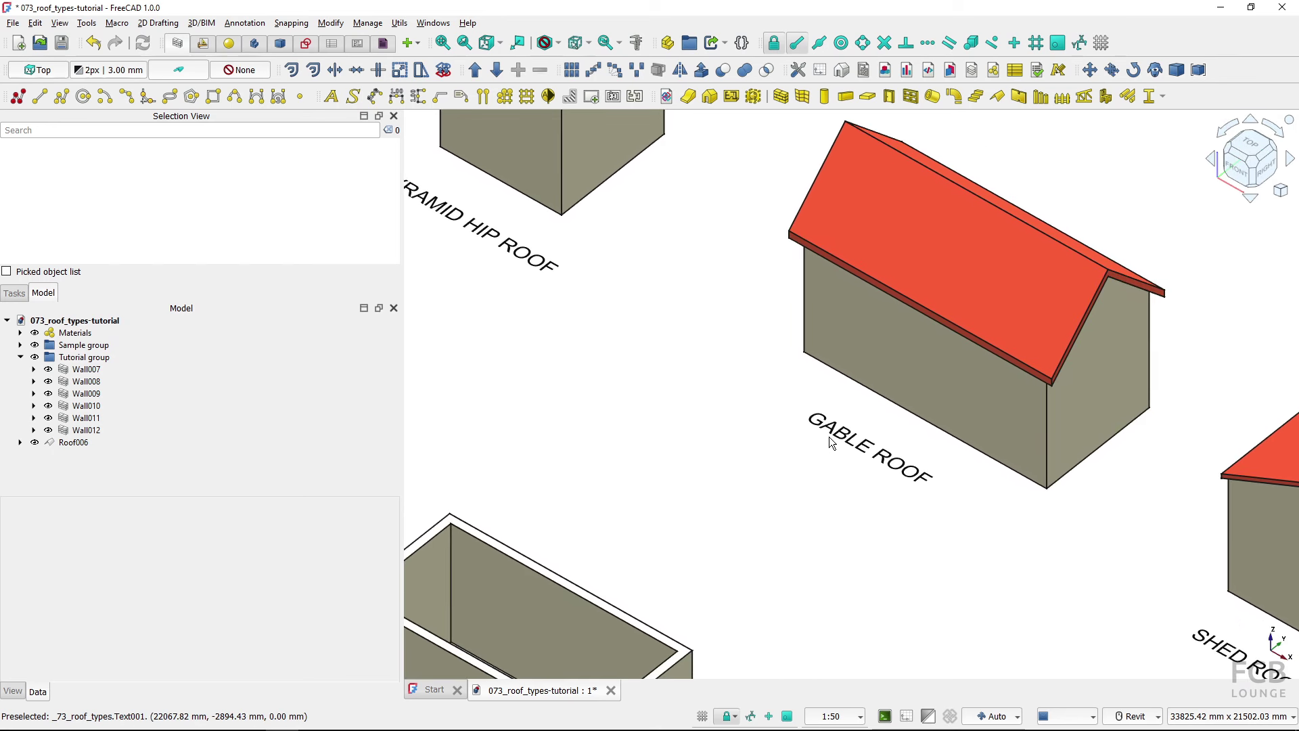
{"action": "middle_click_drag", "start_coordinate": [1098, 325], "coordinate": [1046, 303], "text": "shift"}
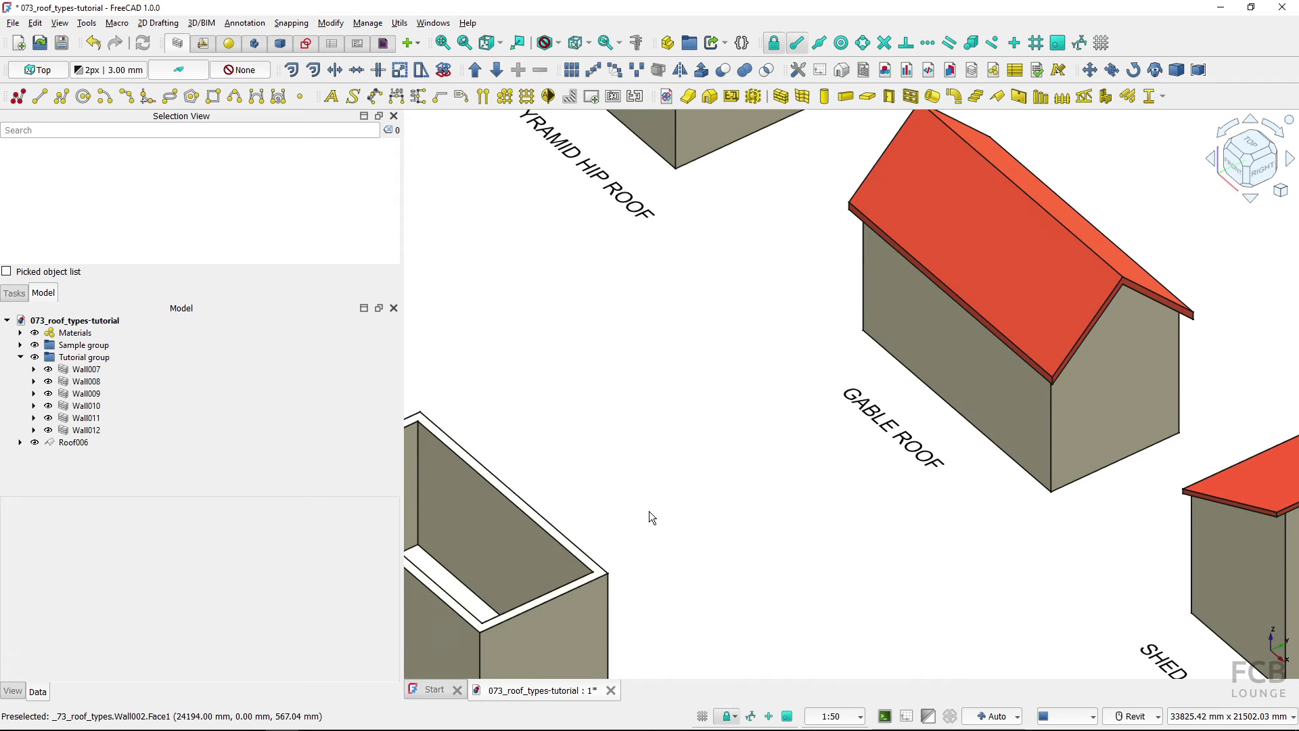
{"action": "middle_click_drag", "start_coordinate": [649, 512], "coordinate": [970, 374]}
{"action": "scroll", "coordinate": [668, 469], "scroll_direction": "up", "scroll_amount": 1}
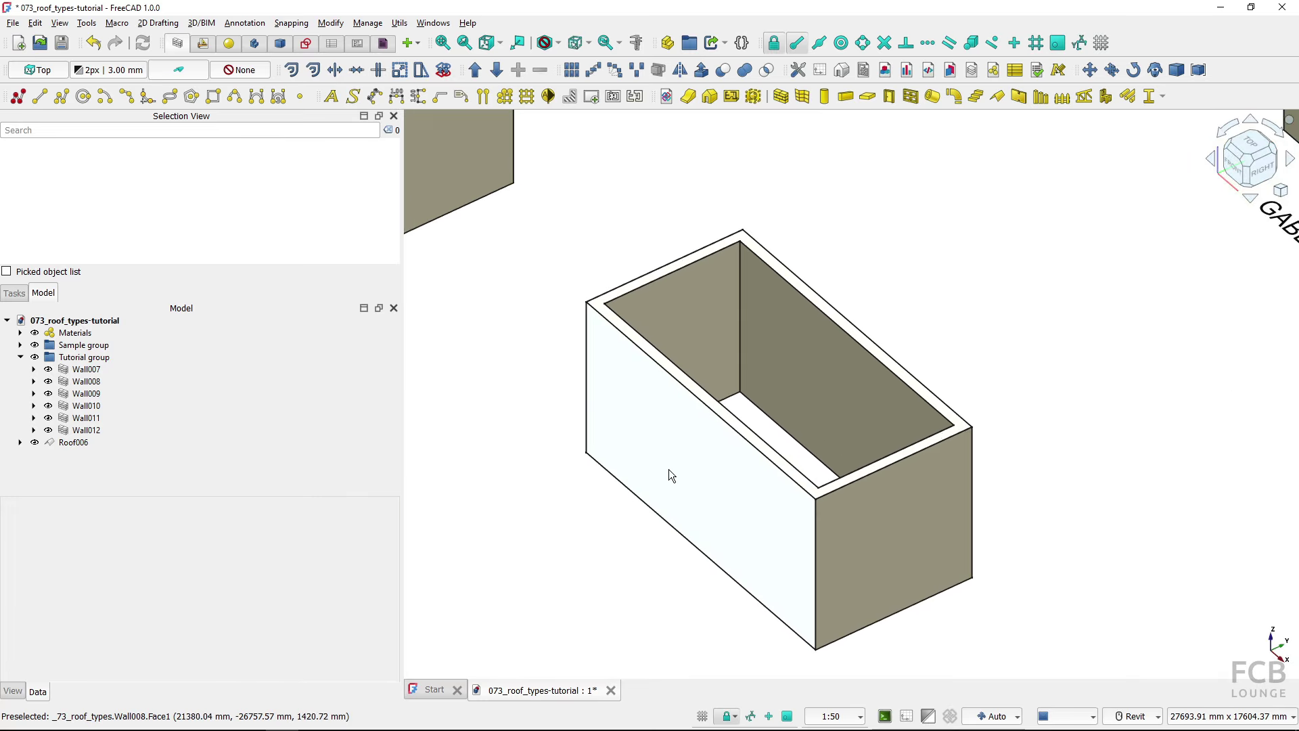
Draw a rectangle between opposite outer top corners of the rectangular building's walls
{"action": "middle_click_drag", "start_coordinate": [668, 468], "coordinate": [777, 310], "text": "shift"}
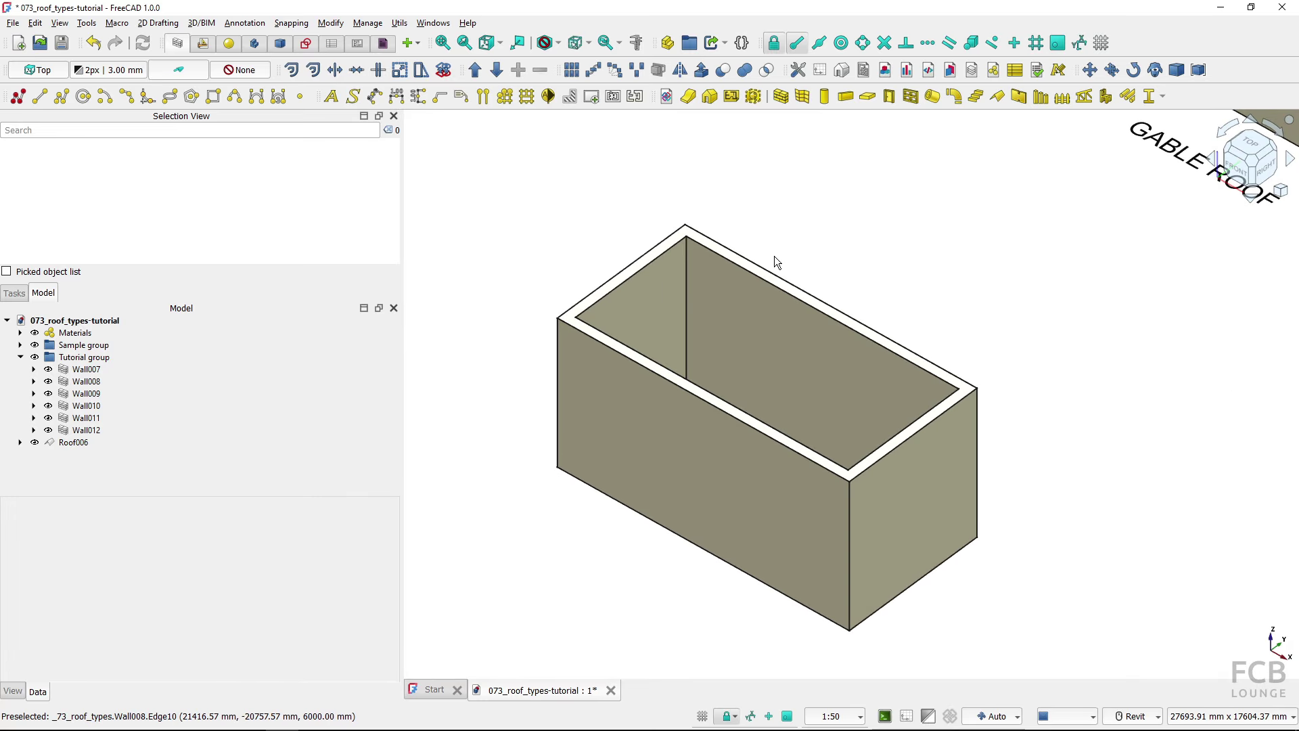
{"action": "left_click", "coordinate": [215, 100]}
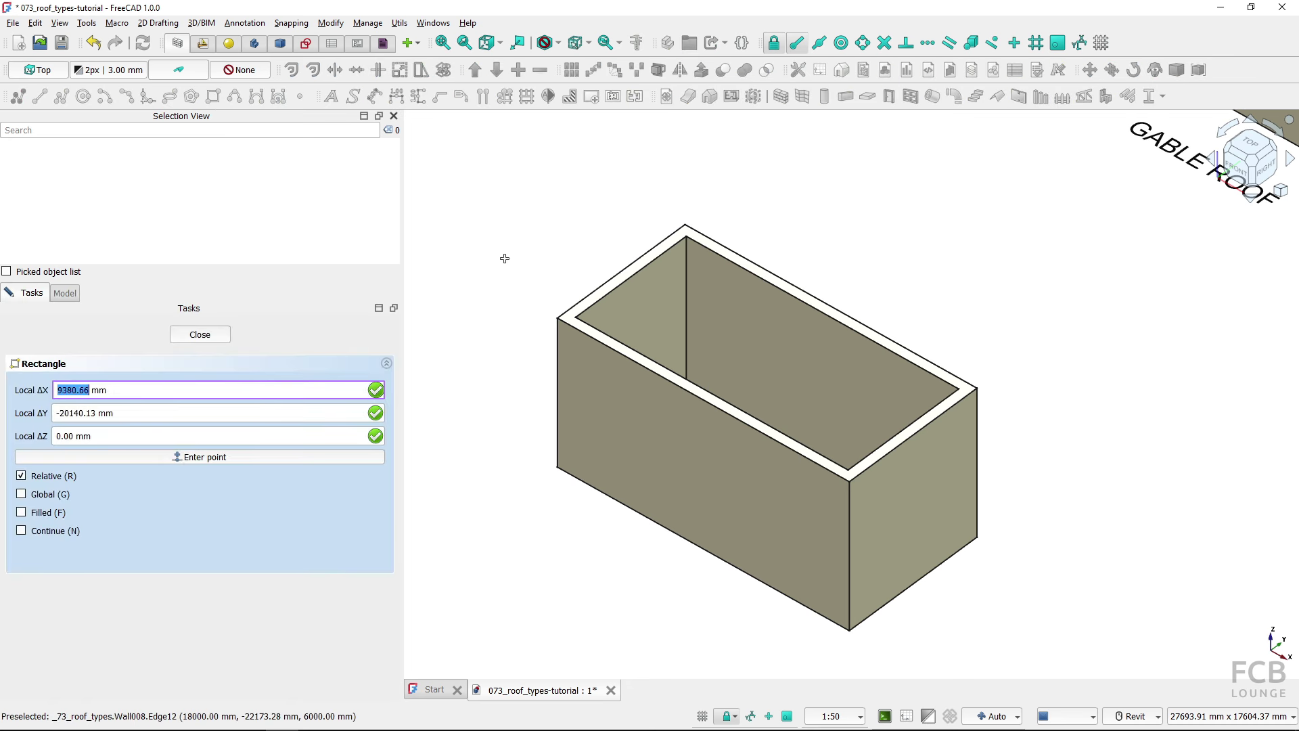
{"action": "left_click", "coordinate": [557, 318]}
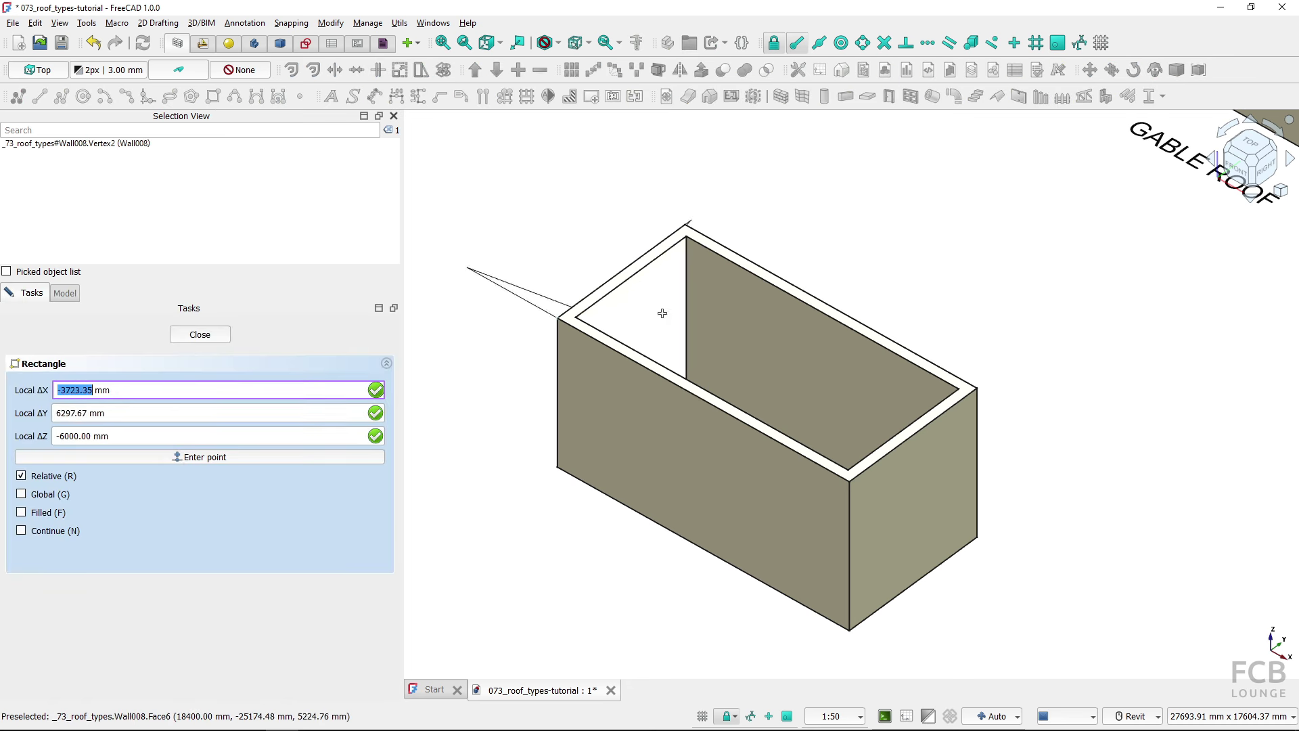
{"action": "left_click", "coordinate": [980, 387]}
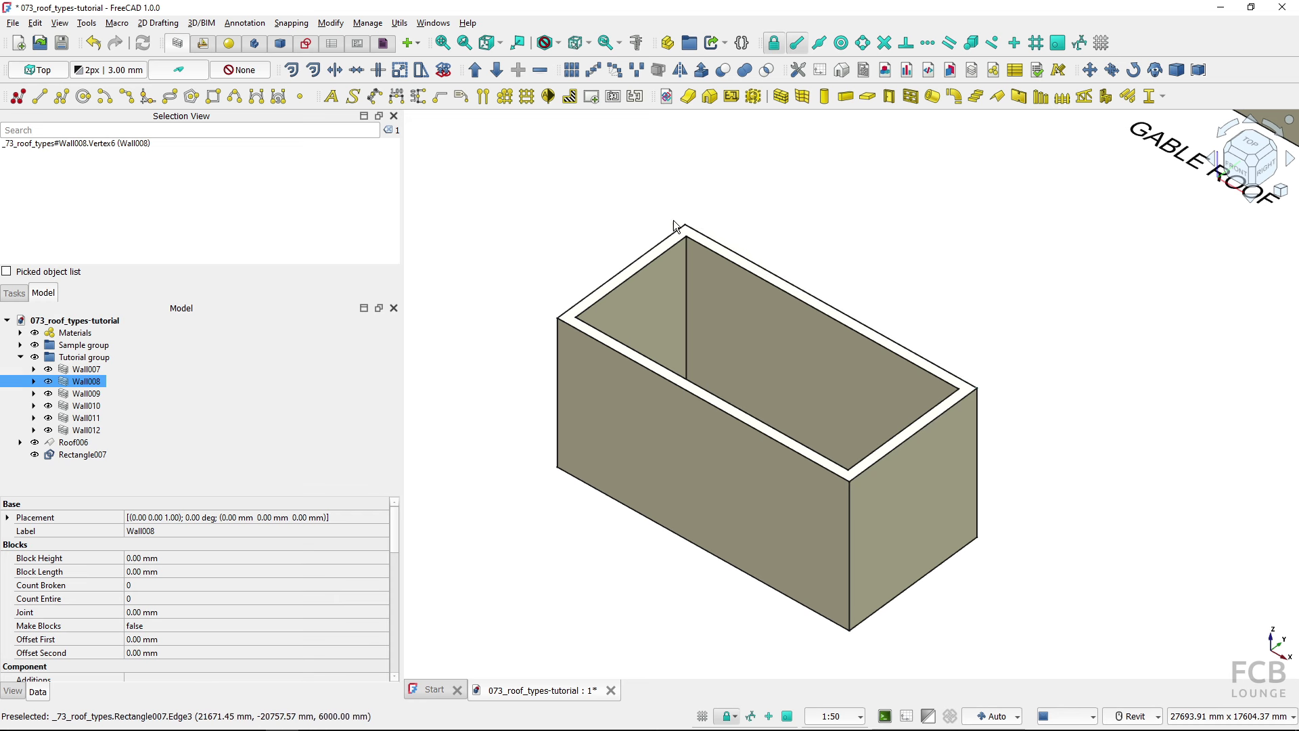
Create a Roof object from the new rectangle on top of the building's walls
{"action": "left_click", "coordinate": [61, 454]}
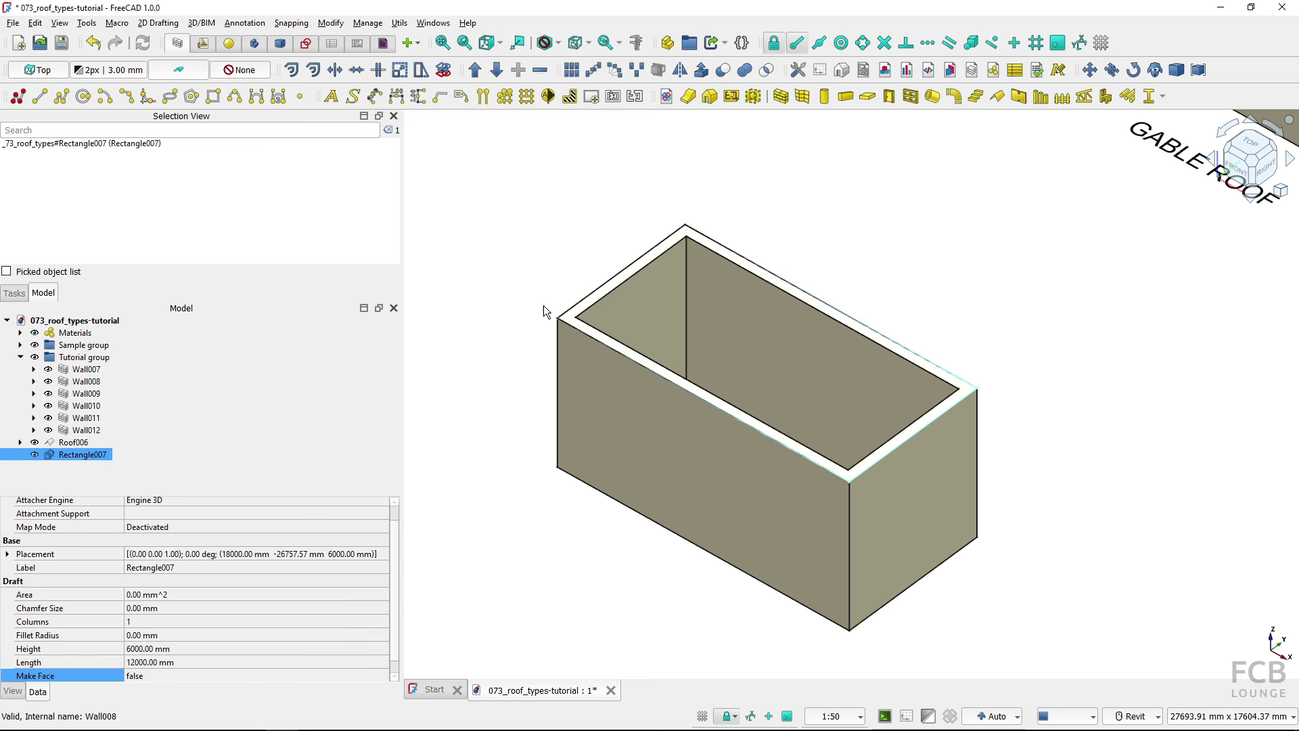
{"action": "left_click", "coordinate": [994, 97]}
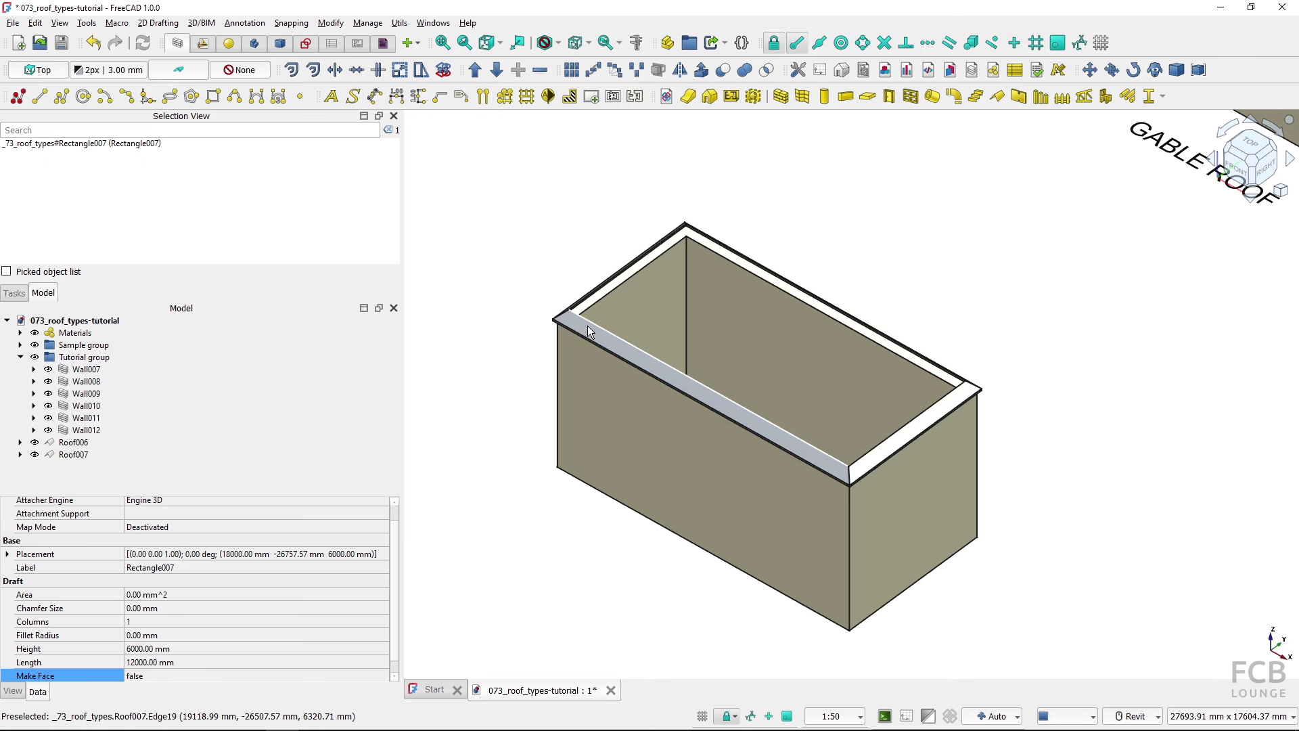
{"action": "left_click", "coordinate": [207, 452]}
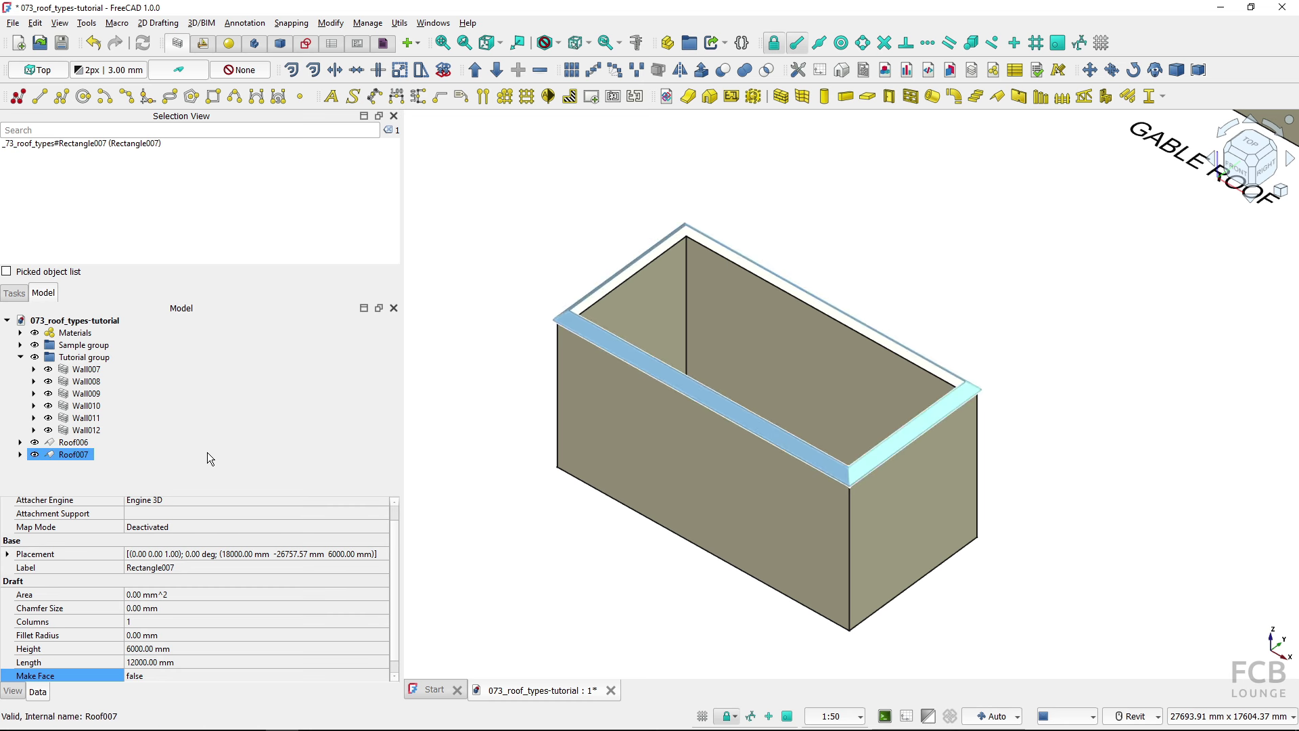
{"action": "key", "text": "Escape"}
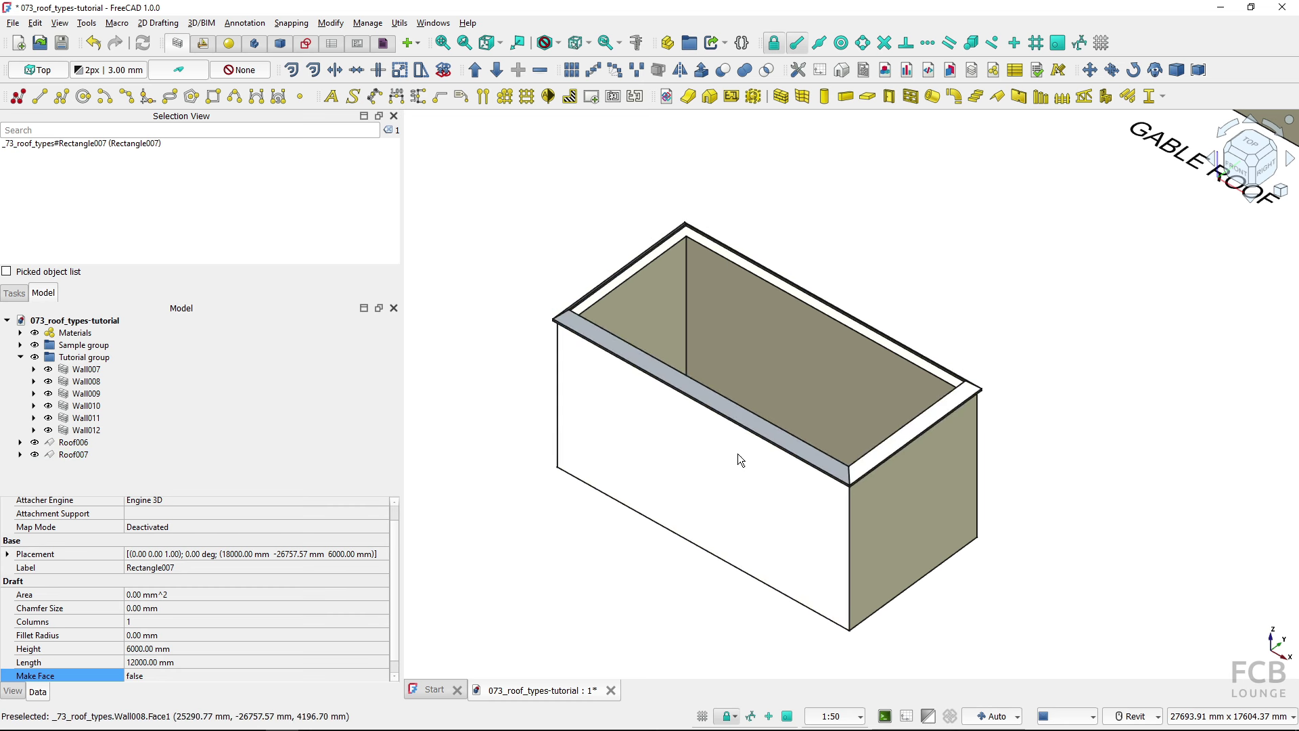
Measure the length of the bottom edge of the building's short end wall
{"action": "left_click", "coordinate": [933, 598]}
{"action": "left_click", "coordinate": [923, 579]}
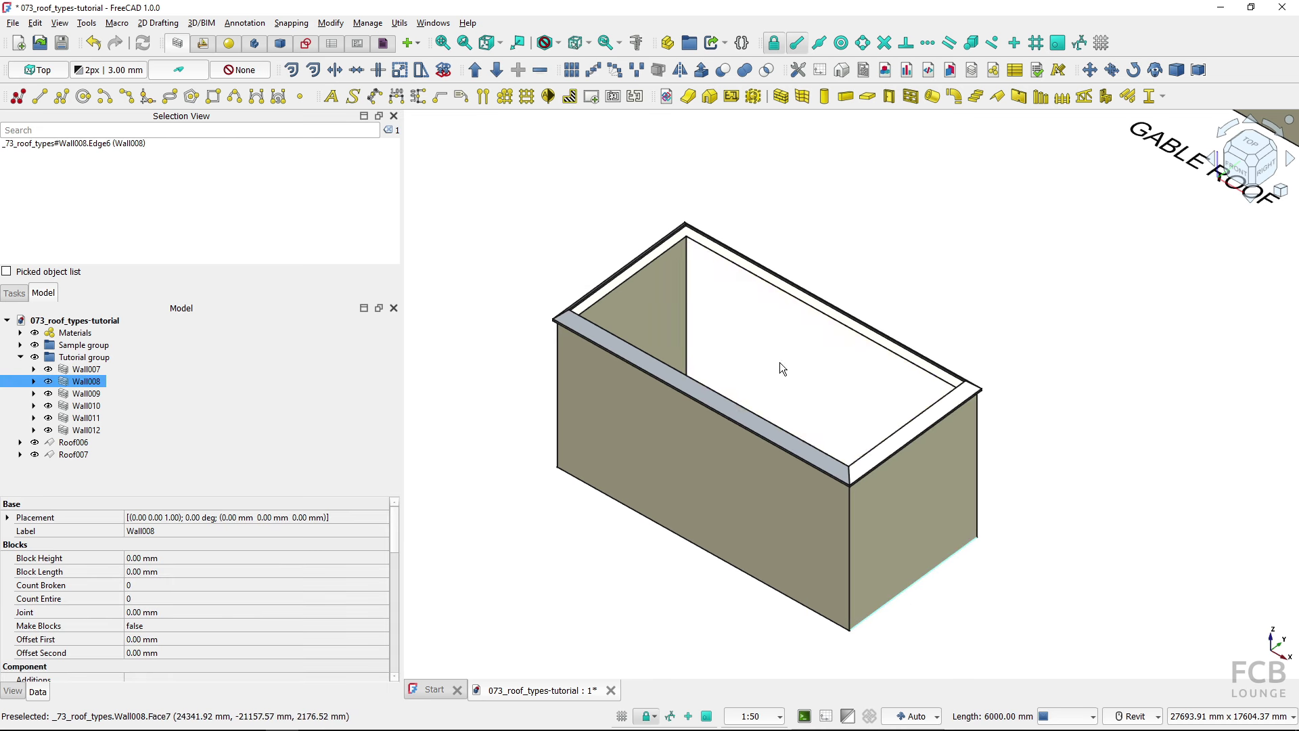
{"action": "left_click", "coordinate": [635, 44]}
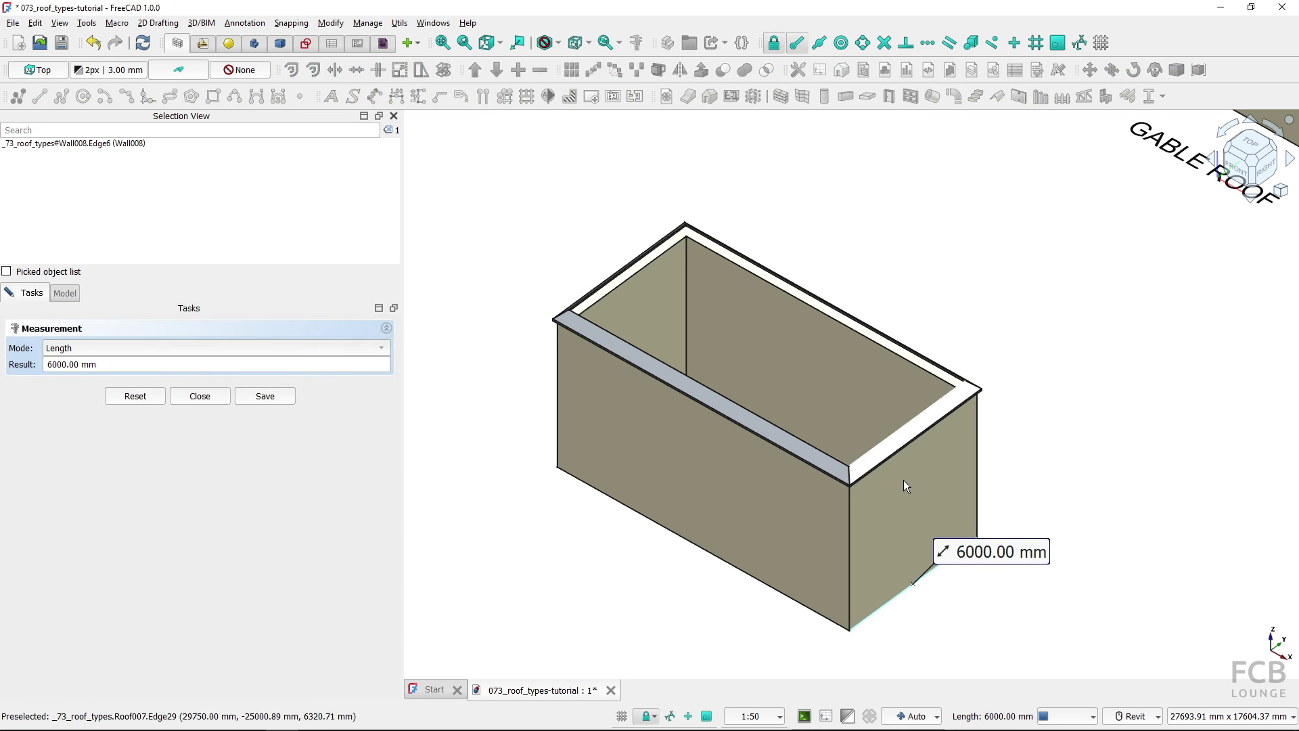
{"action": "left_click", "coordinate": [197, 396]}
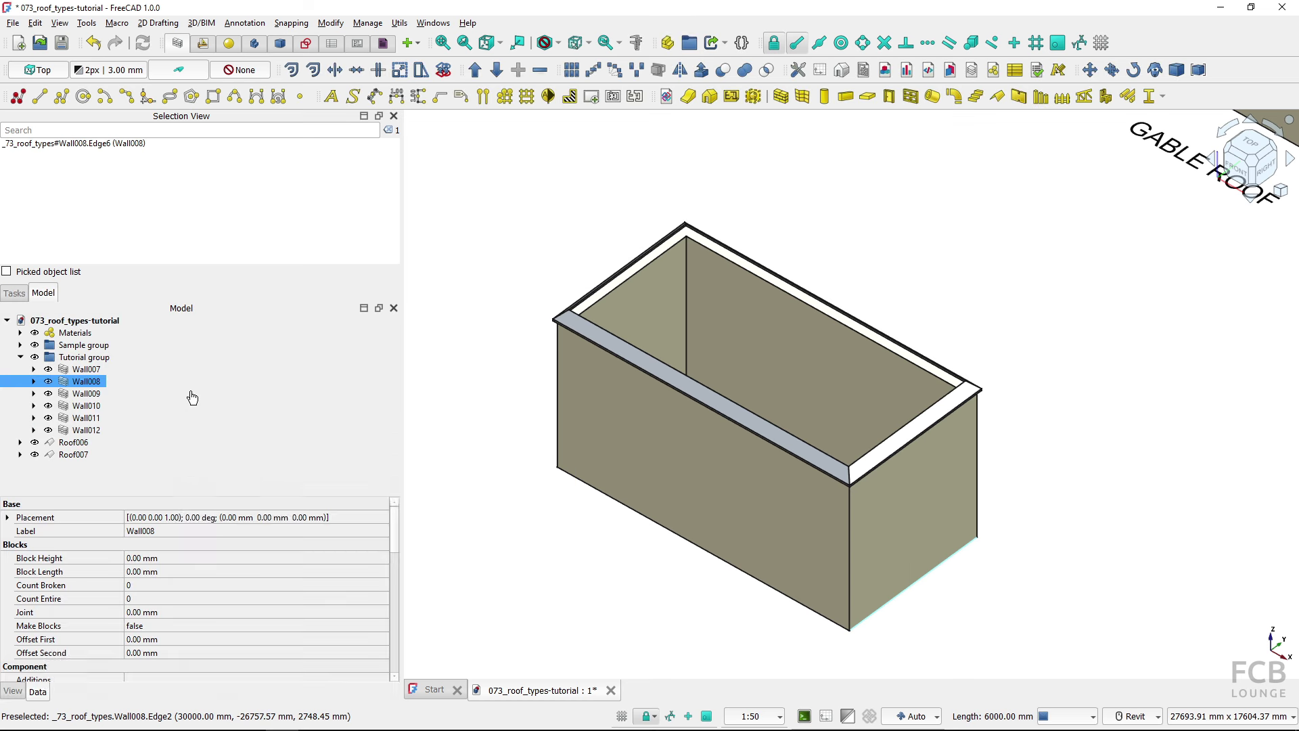
Open the rectangular building's new roof for editing and review its four profile rows
{"action": "double_click", "coordinate": [80, 454]}
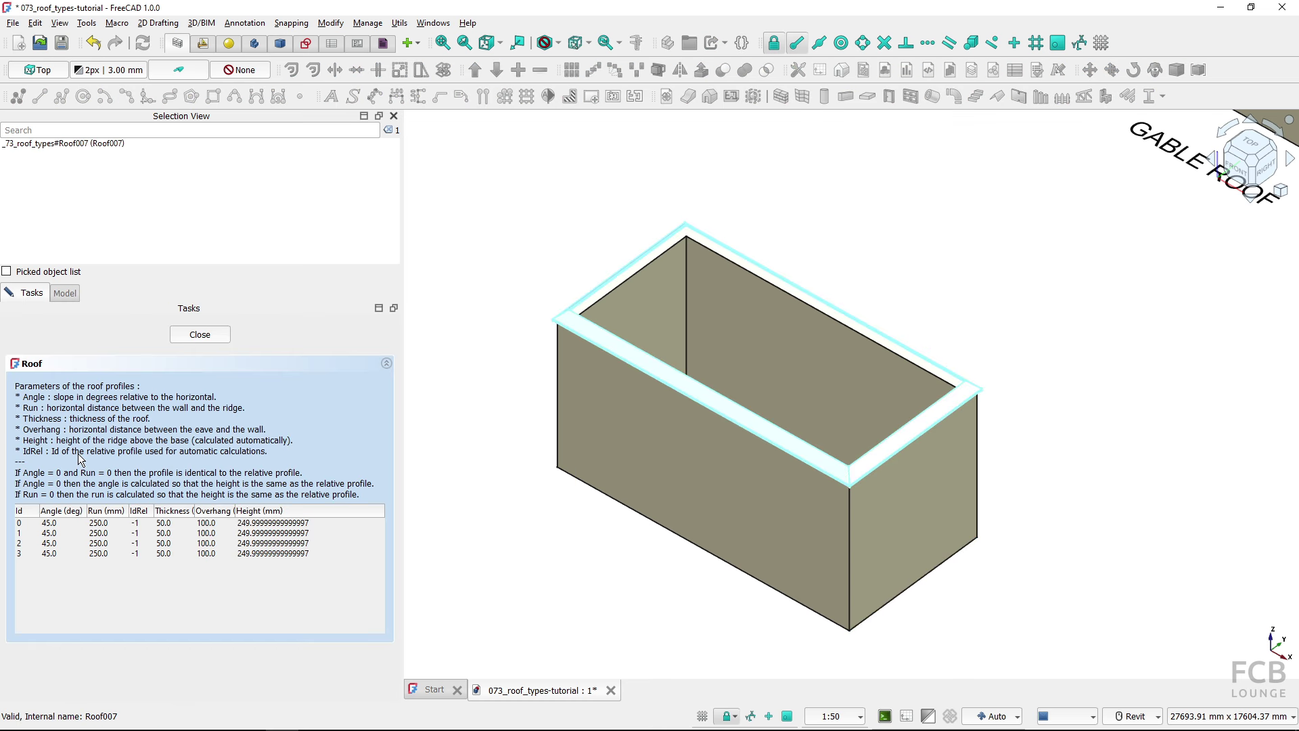
{"action": "left_click", "coordinate": [105, 545]}
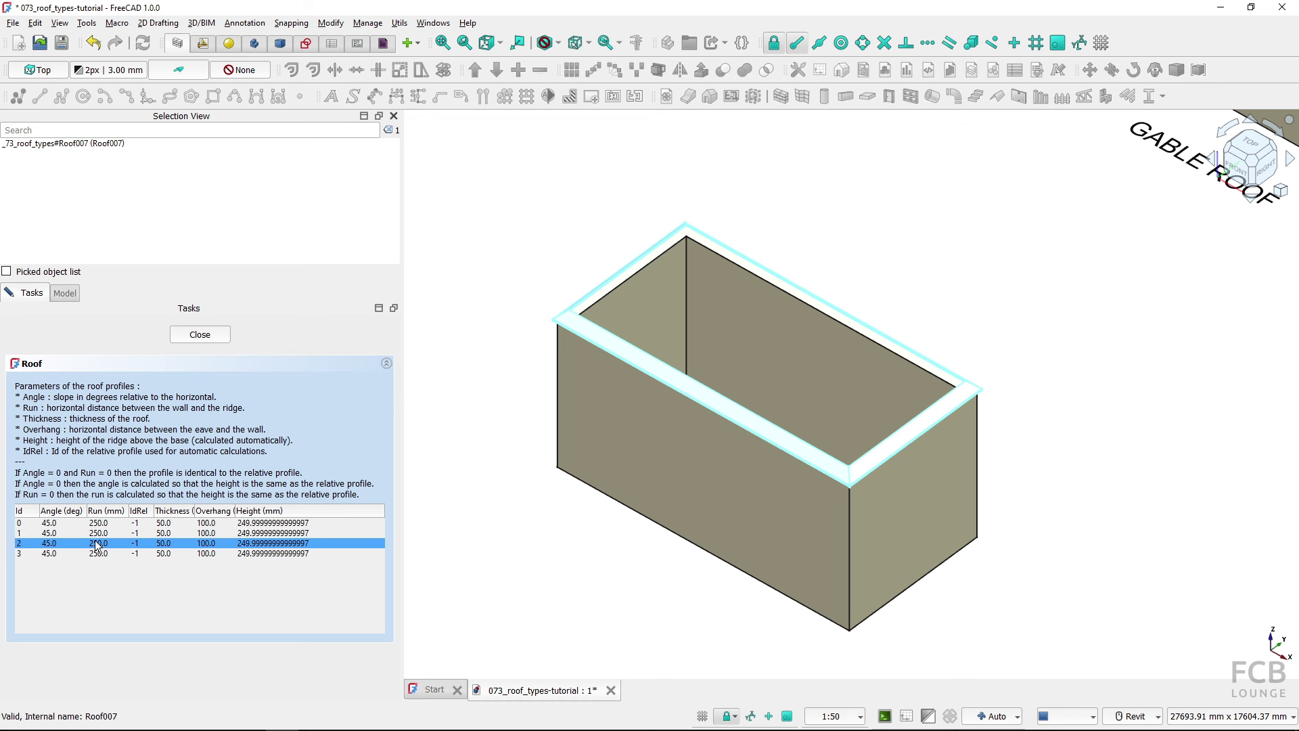
{"action": "left_click_drag", "start_coordinate": [98, 546], "coordinate": [72, 525]}
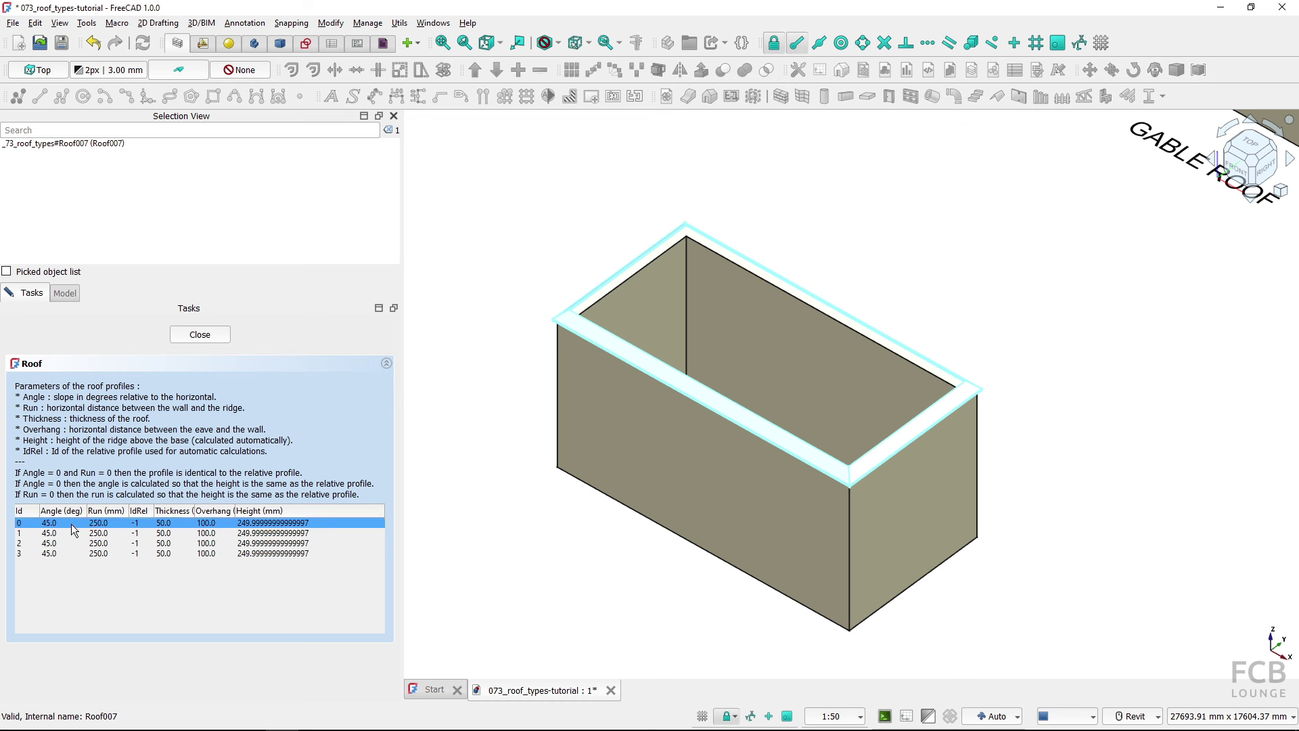
{"action": "left_click", "coordinate": [27, 545]}
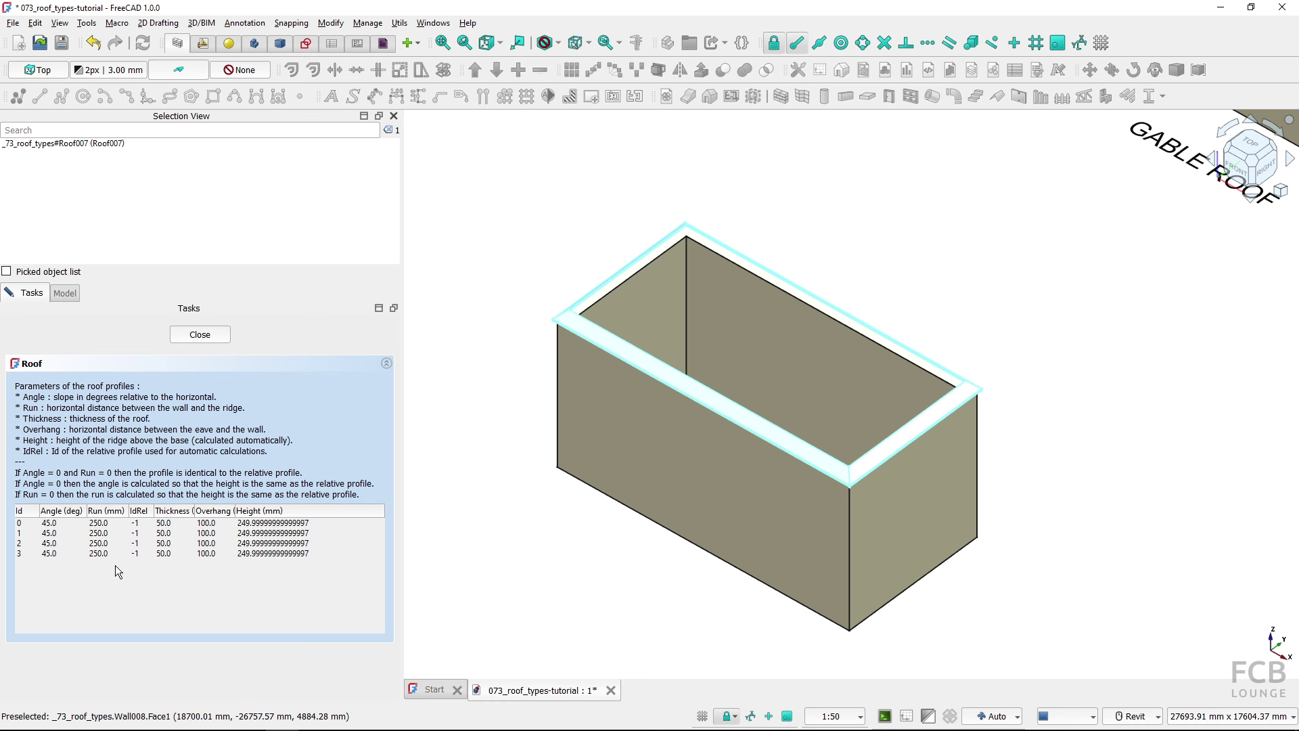
Set the run of roof profile 0 to 500 mm
{"action": "double_click", "coordinate": [117, 522]}
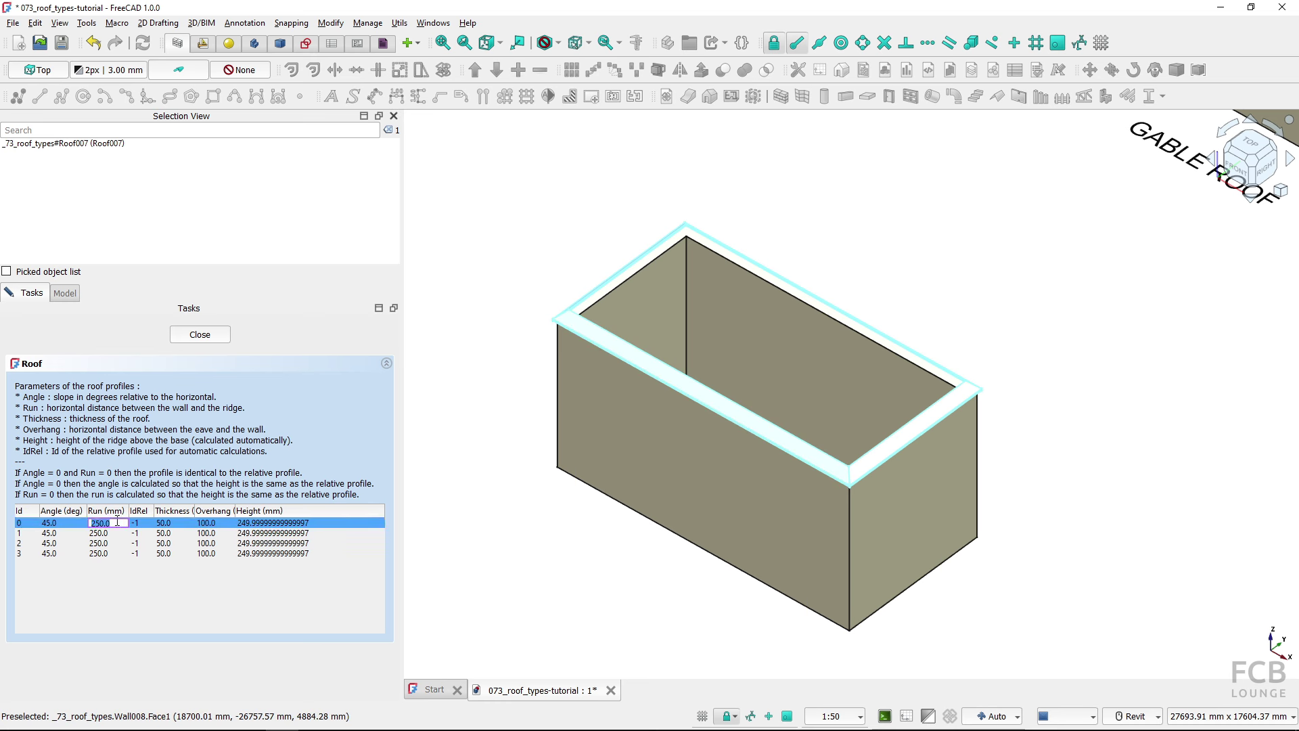
{"action": "type", "text": "500"}
{"action": "key", "text": "Return"}
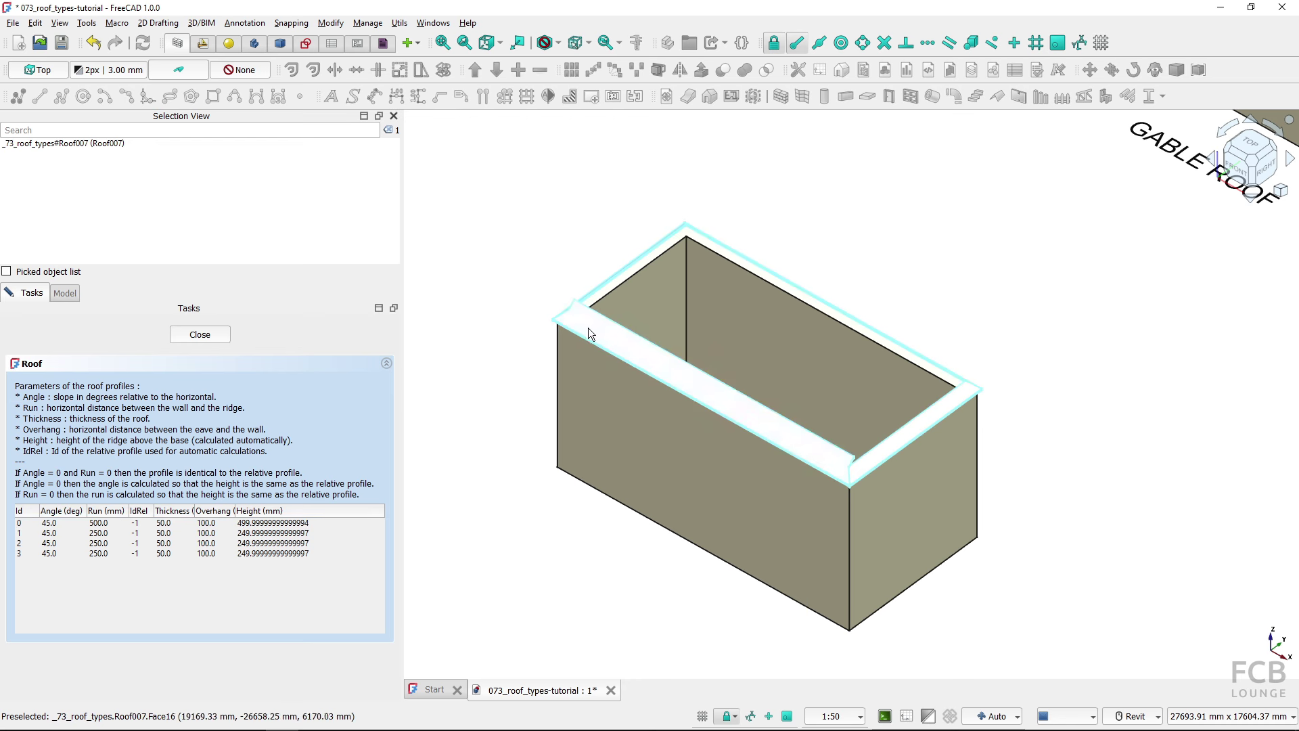
Set the run of roof profiles 0 and 2 to 3000 mm
{"action": "left_click", "coordinate": [136, 524]}
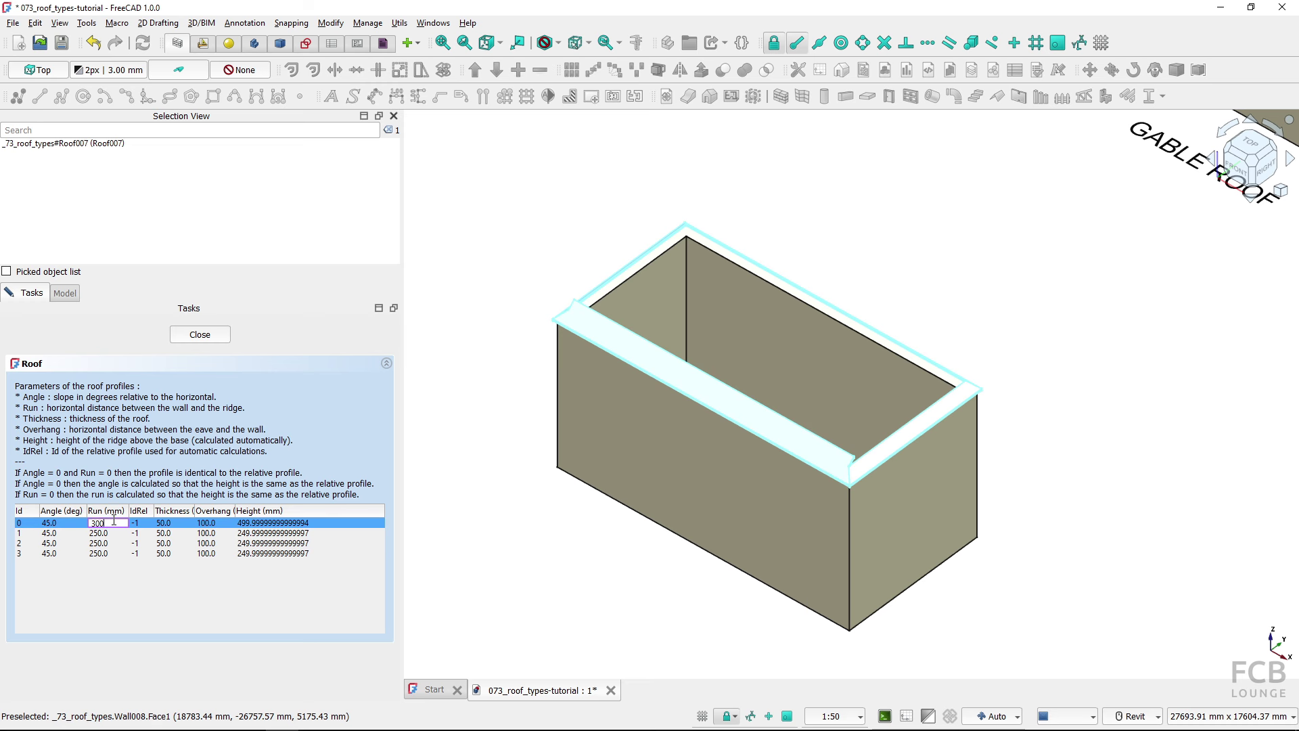
{"action": "key", "text": "Return"}
{"action": "left_click", "coordinate": [116, 541]}
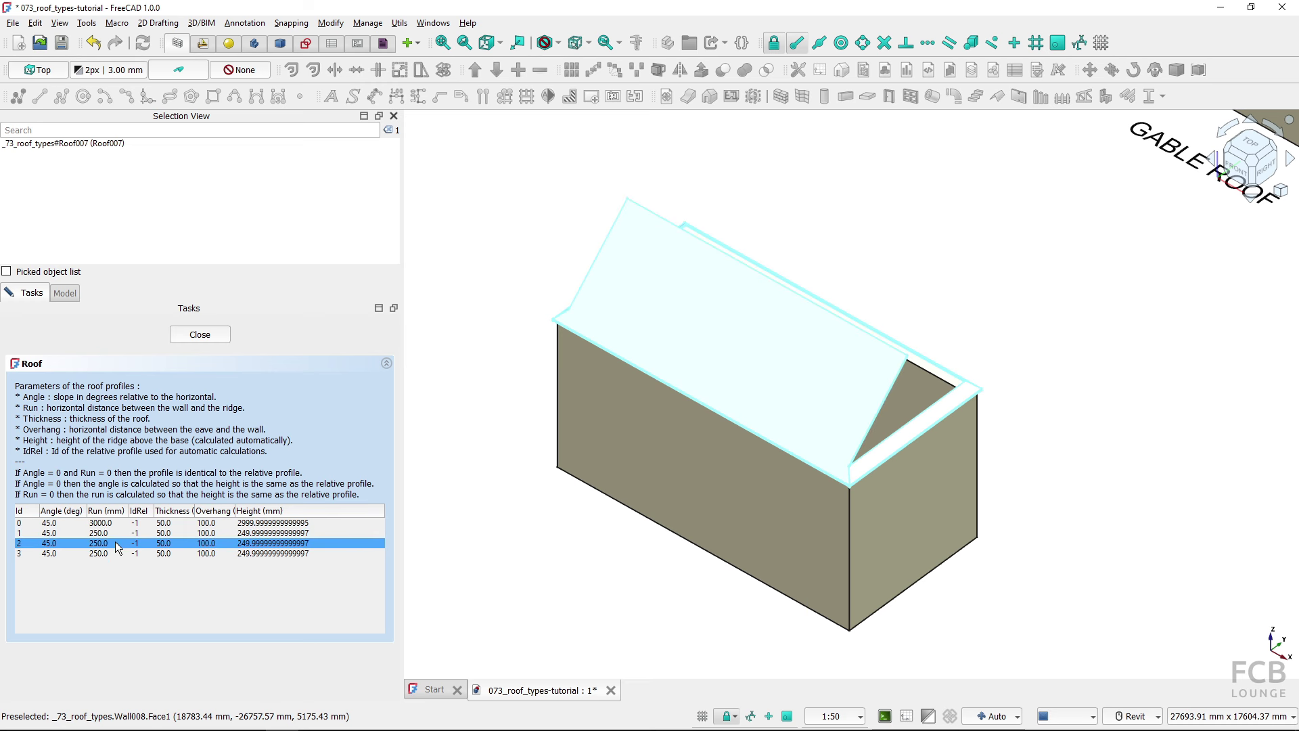
{"action": "left_click", "coordinate": [116, 542]}
{"action": "key", "text": "Return"}
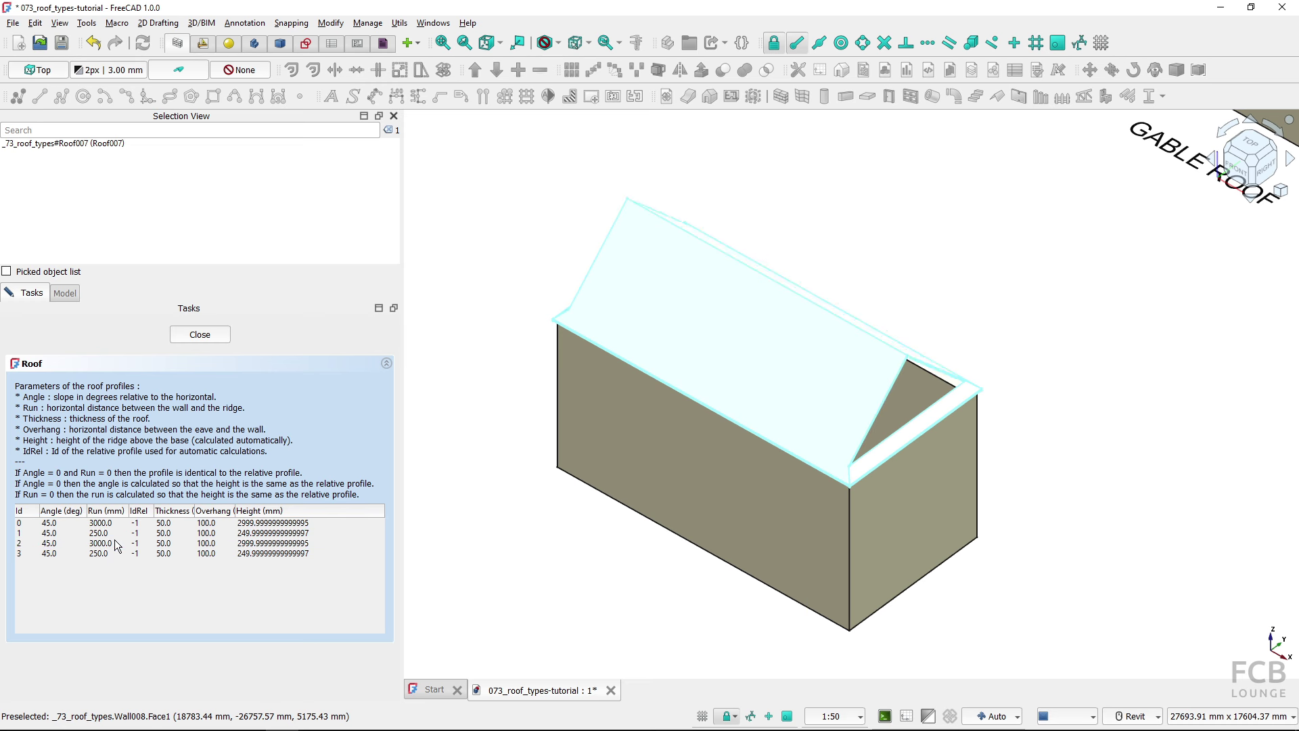
Set the run of roof profile 0 to 4000 mm to test a run beyond the ridge
{"action": "middle_click_drag", "start_coordinate": [944, 294], "coordinate": [869, 338], "text": "shift"}
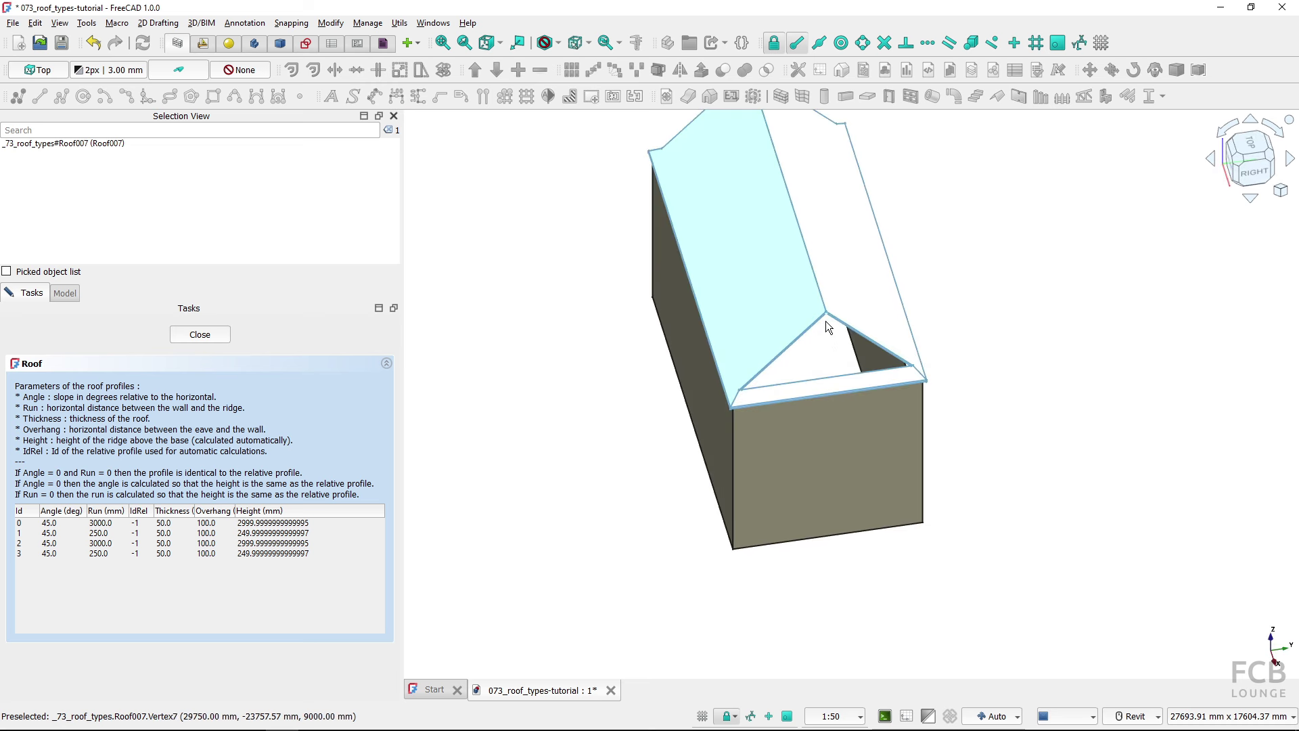
{"action": "scroll", "coordinate": [826, 319], "scroll_direction": "up", "scroll_amount": 5}
{"action": "scroll", "coordinate": [824, 301], "scroll_direction": "up", "scroll_amount": 1}
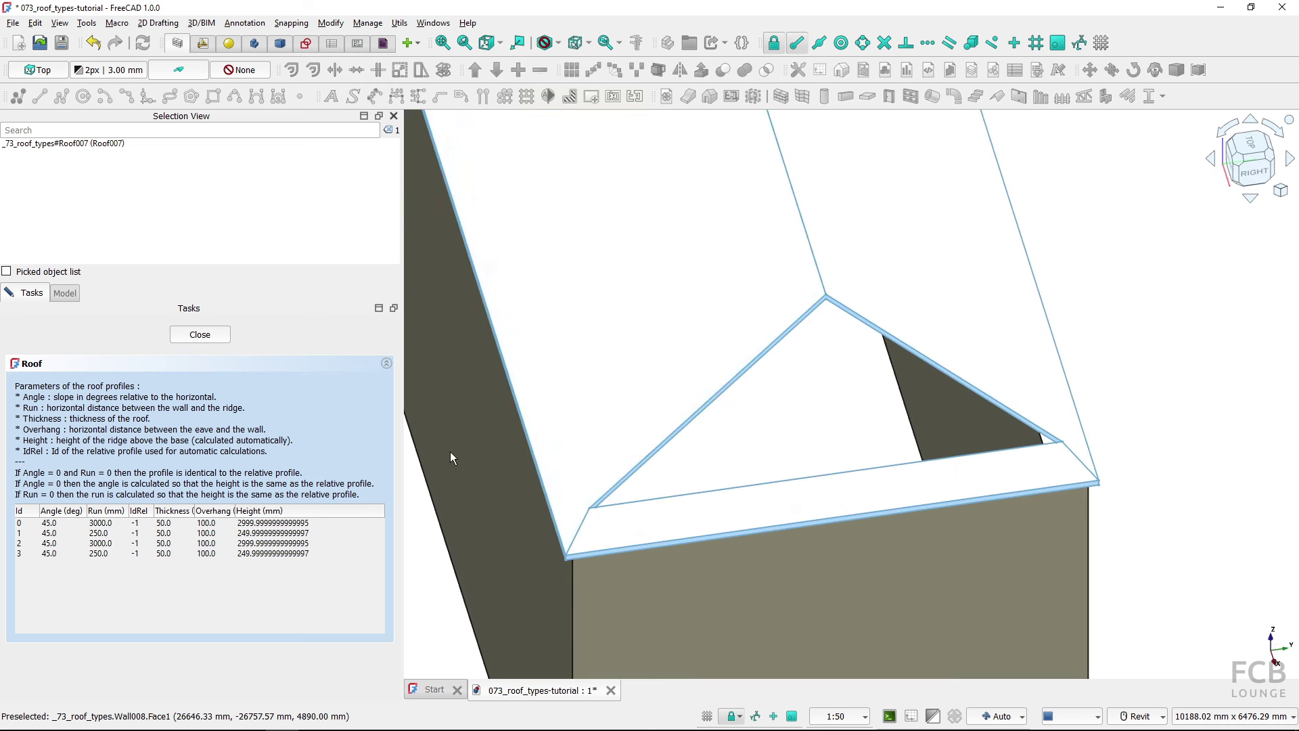
{"action": "left_click", "coordinate": [180, 525]}
{"action": "scroll", "coordinate": [708, 343], "scroll_direction": "down", "scroll_amount": 4}
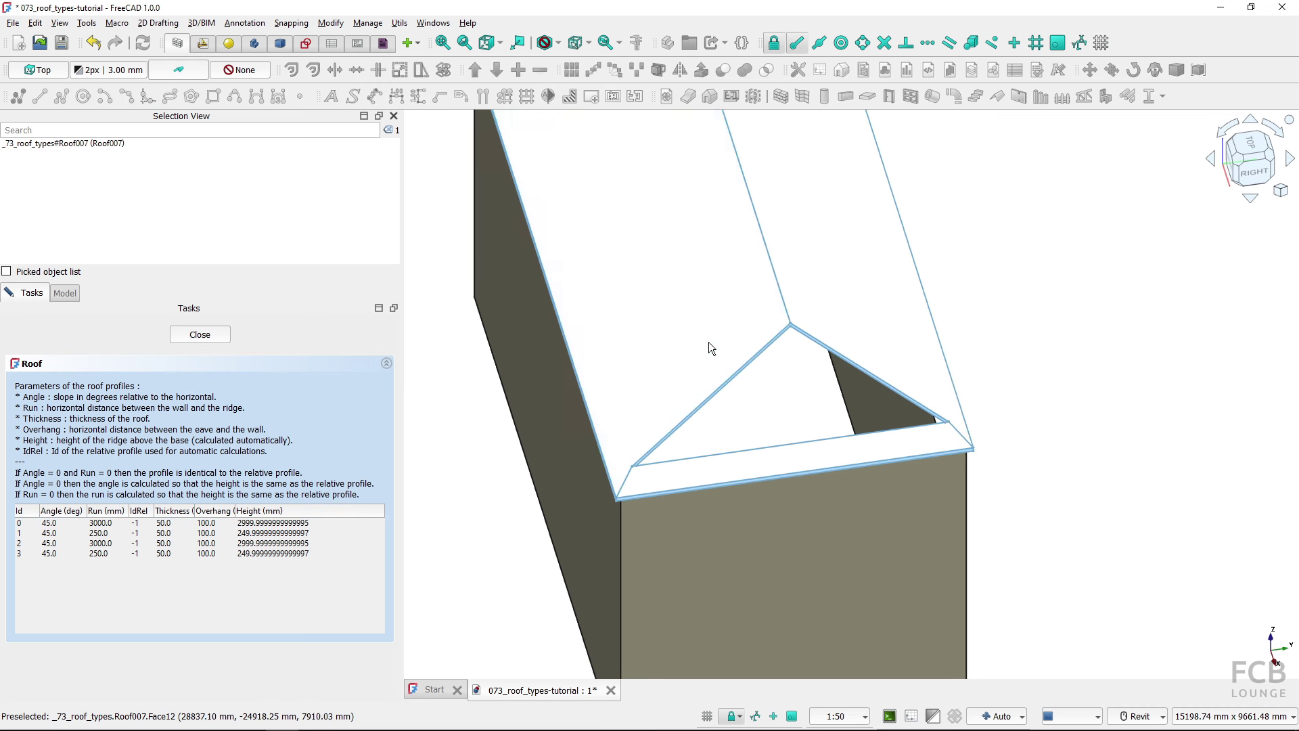
{"action": "left_click", "coordinate": [122, 525]}
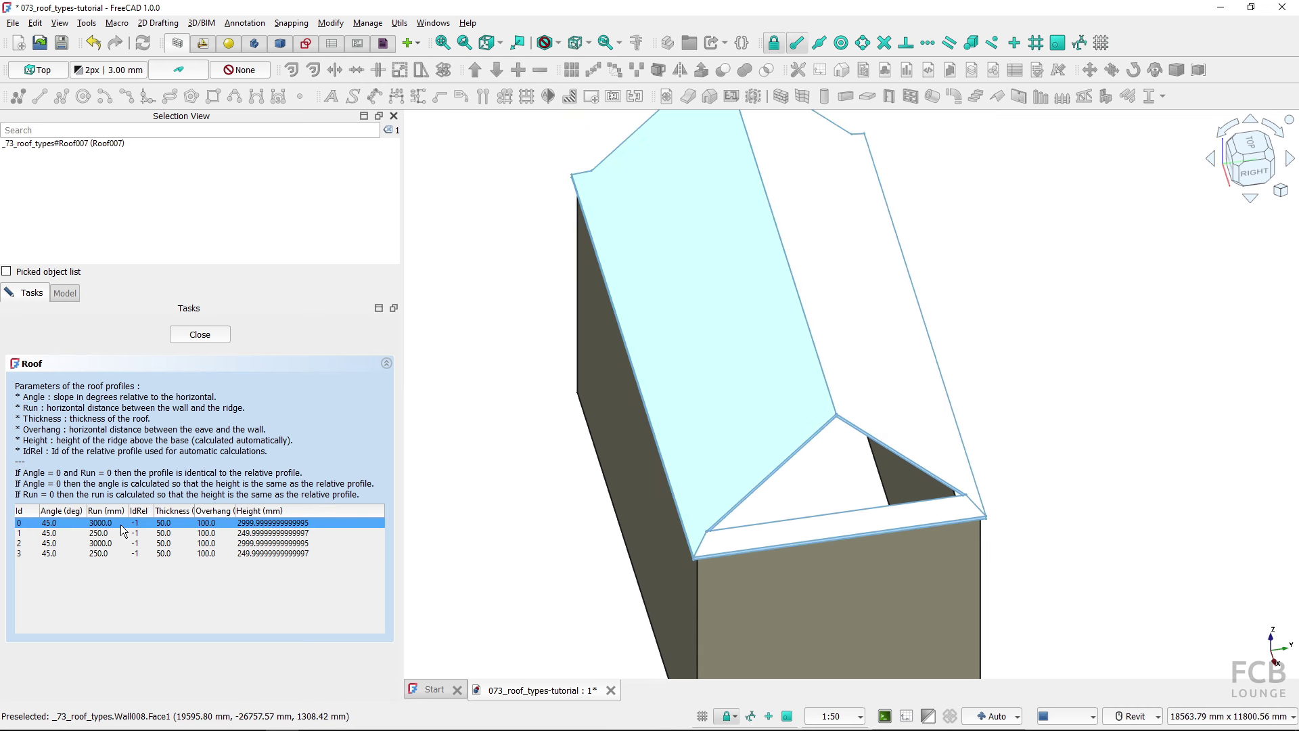
{"action": "double_click", "coordinate": [118, 526]}
{"action": "key", "text": "Return"}
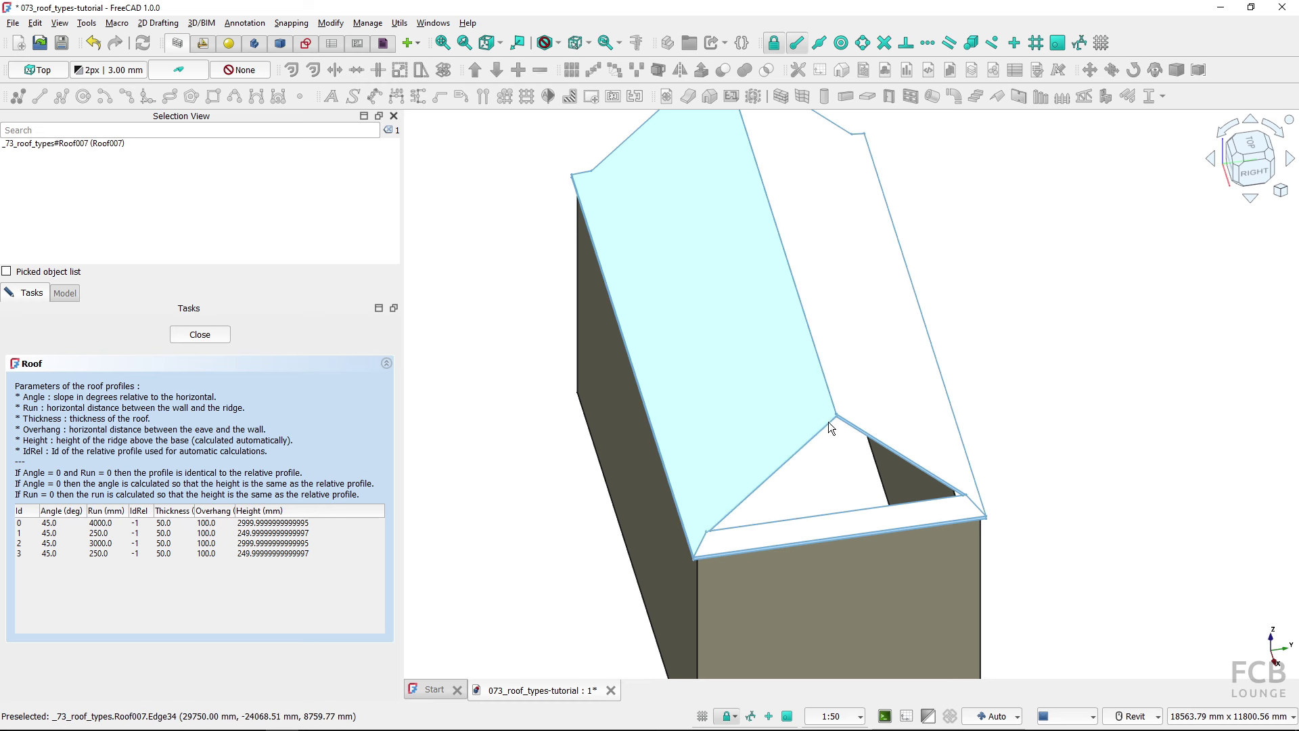
Set the run of roof profiles 1 and 3 to 0 mm to open the gable ends
{"action": "middle_click_drag", "start_coordinate": [728, 509], "coordinate": [835, 501], "text": "shift"}
{"action": "scroll", "coordinate": [803, 492], "scroll_direction": "up", "scroll_amount": 3}
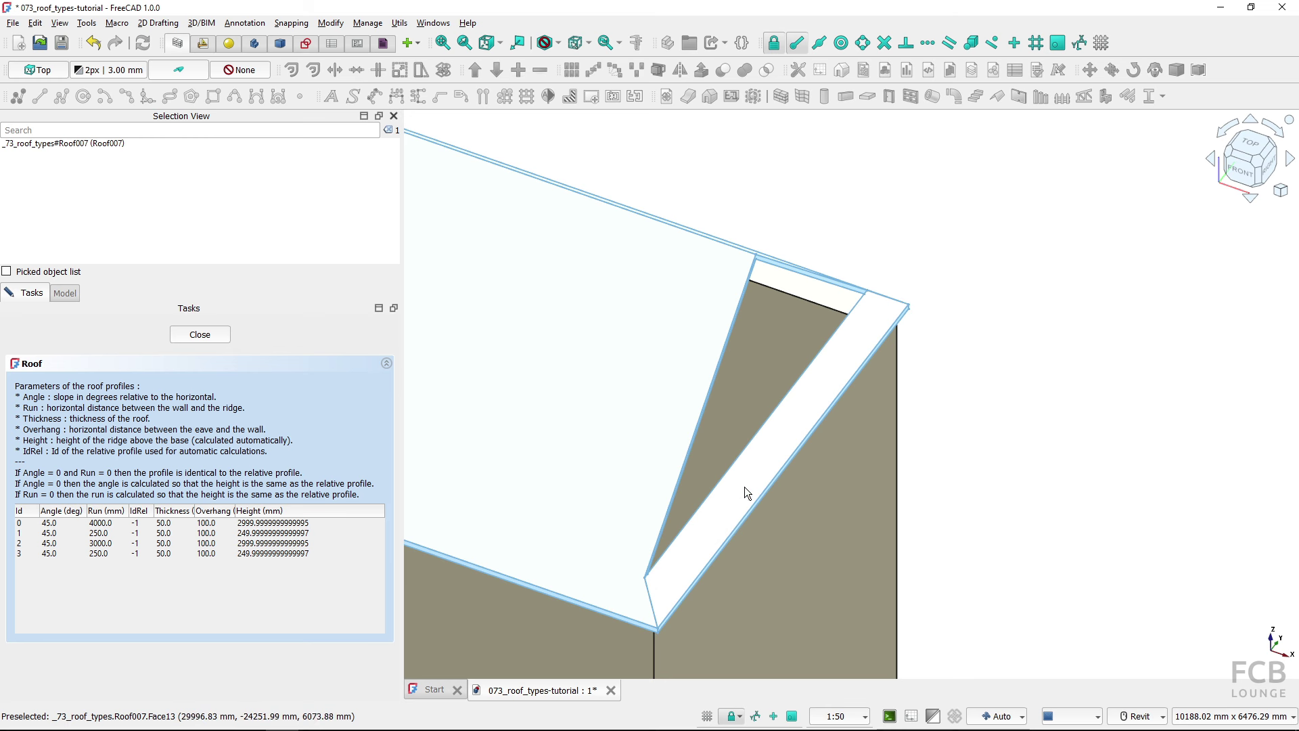
{"action": "left_click", "coordinate": [242, 534]}
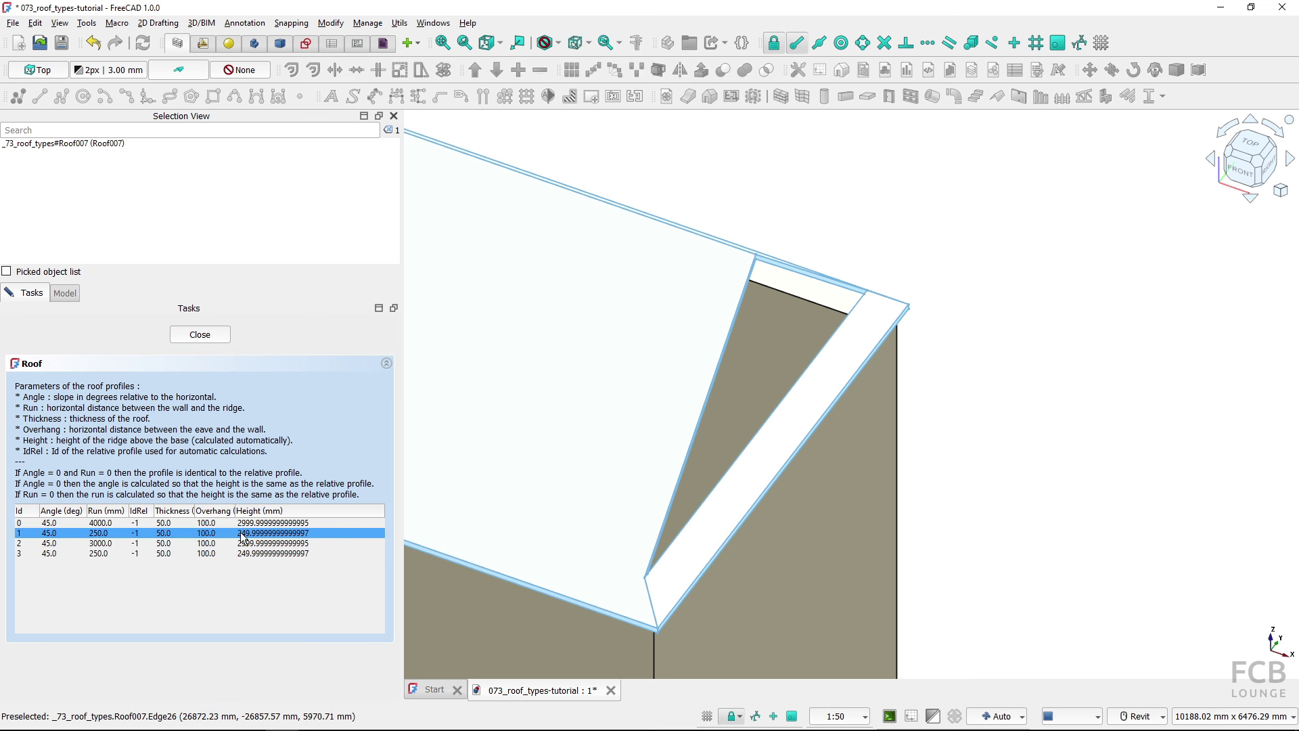
{"action": "double_click", "coordinate": [125, 534]}
{"action": "type", "text": "0"}
{"action": "key", "text": "Return"}
{"action": "left_click", "coordinate": [116, 555]}
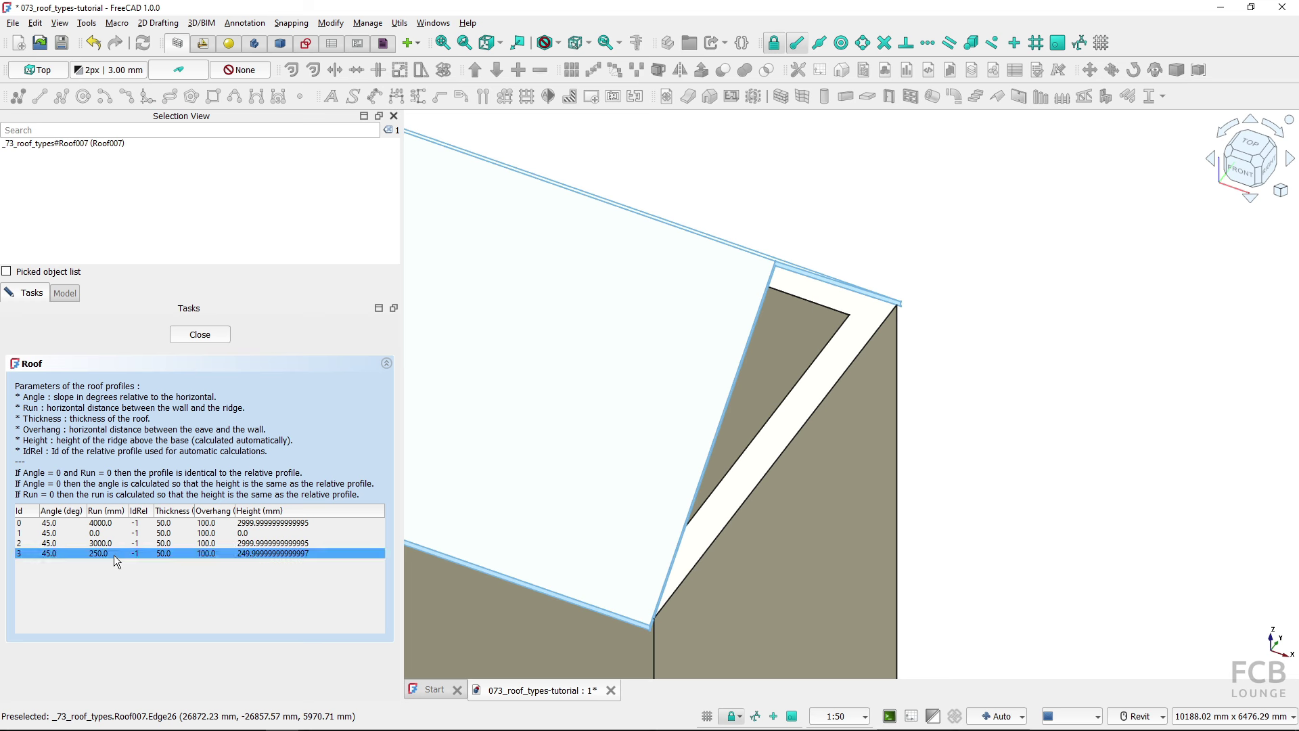
{"action": "double_click", "coordinate": [114, 553]}
{"action": "type", "text": "0"}
{"action": "key", "text": "Return"}
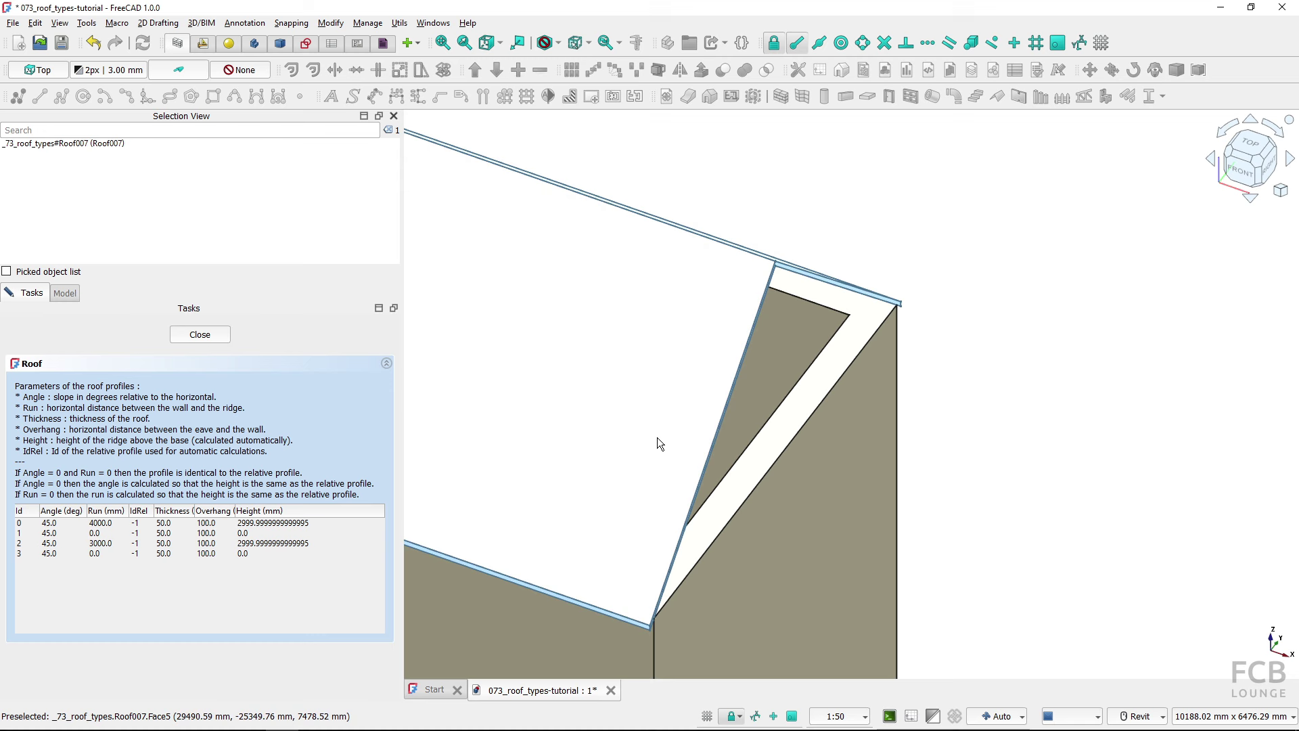
Set the thickness of roof profiles 0 and 2 to 250 mm
{"action": "middle_click_drag", "start_coordinate": [656, 437], "coordinate": [575, 446], "text": "shift"}
{"action": "left_click", "coordinate": [245, 524]}
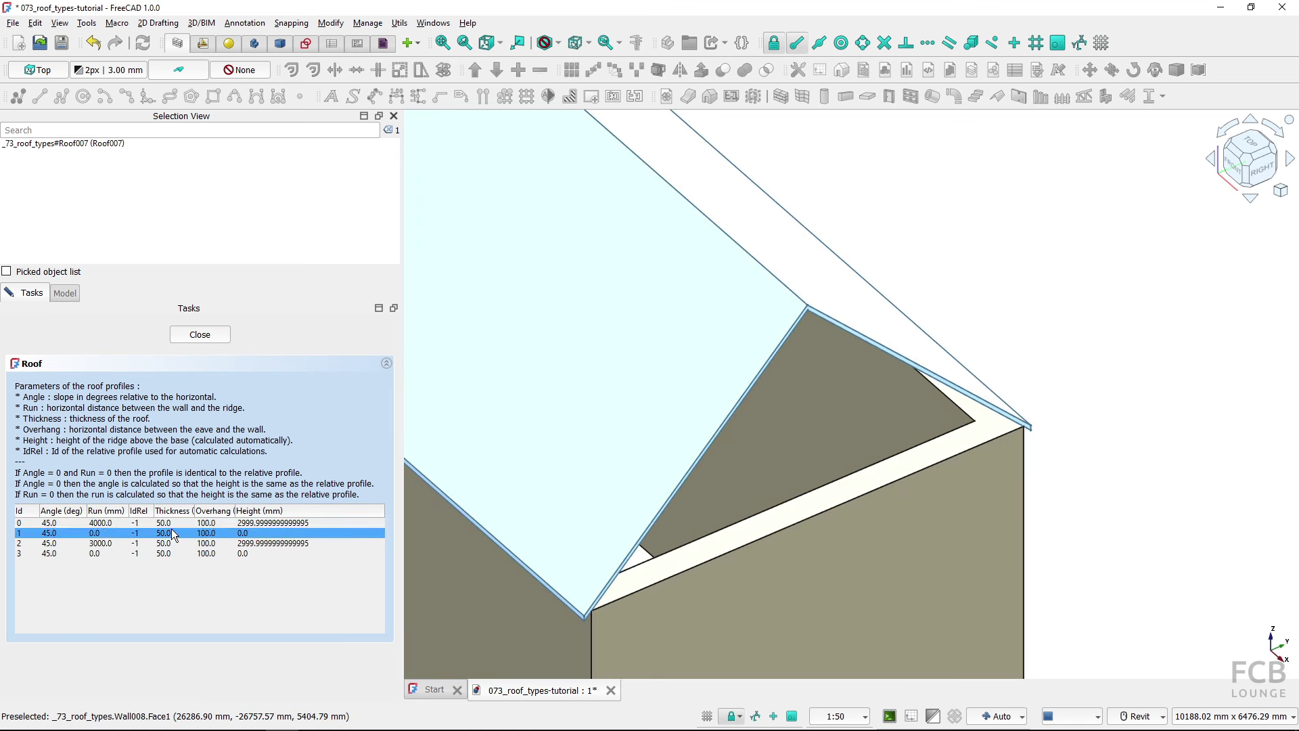
{"action": "double_click", "coordinate": [176, 524]}
{"action": "type", "text": "250"}
{"action": "left_click", "coordinate": [183, 544]}
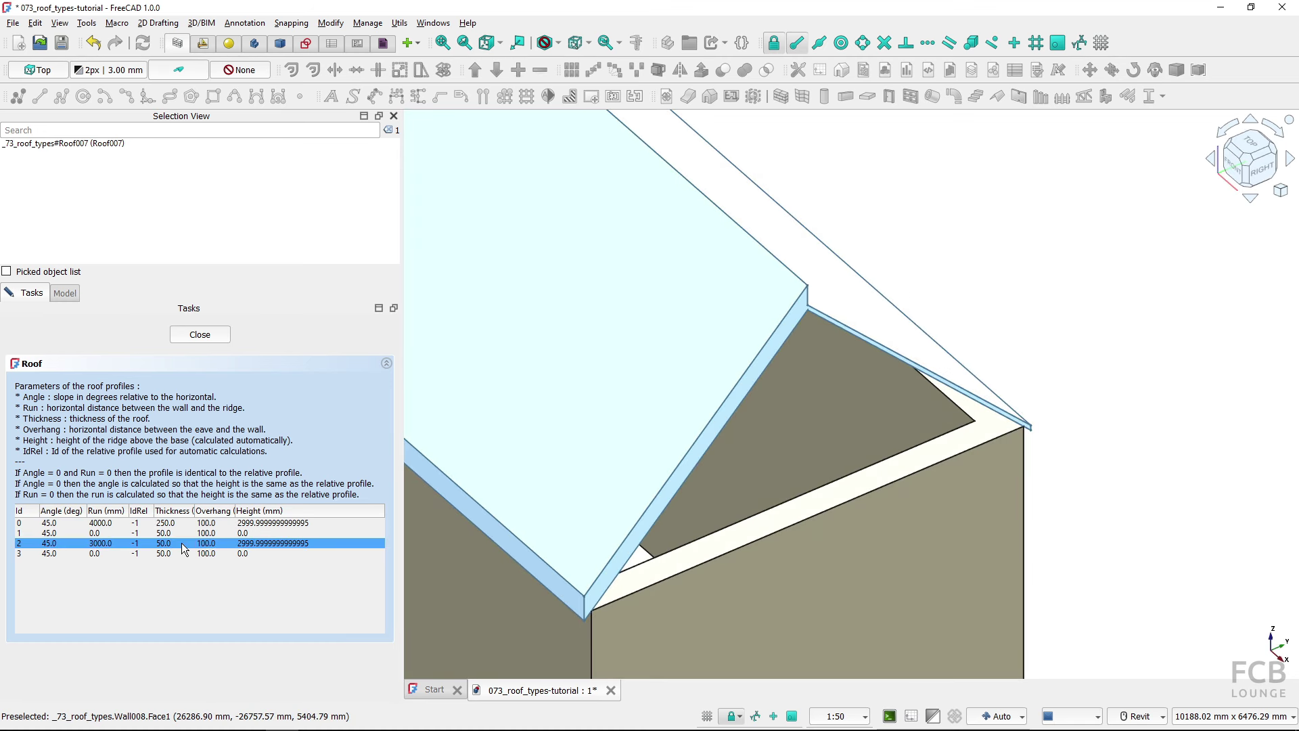
{"action": "double_click", "coordinate": [182, 543]}
{"action": "key", "text": "Return"}
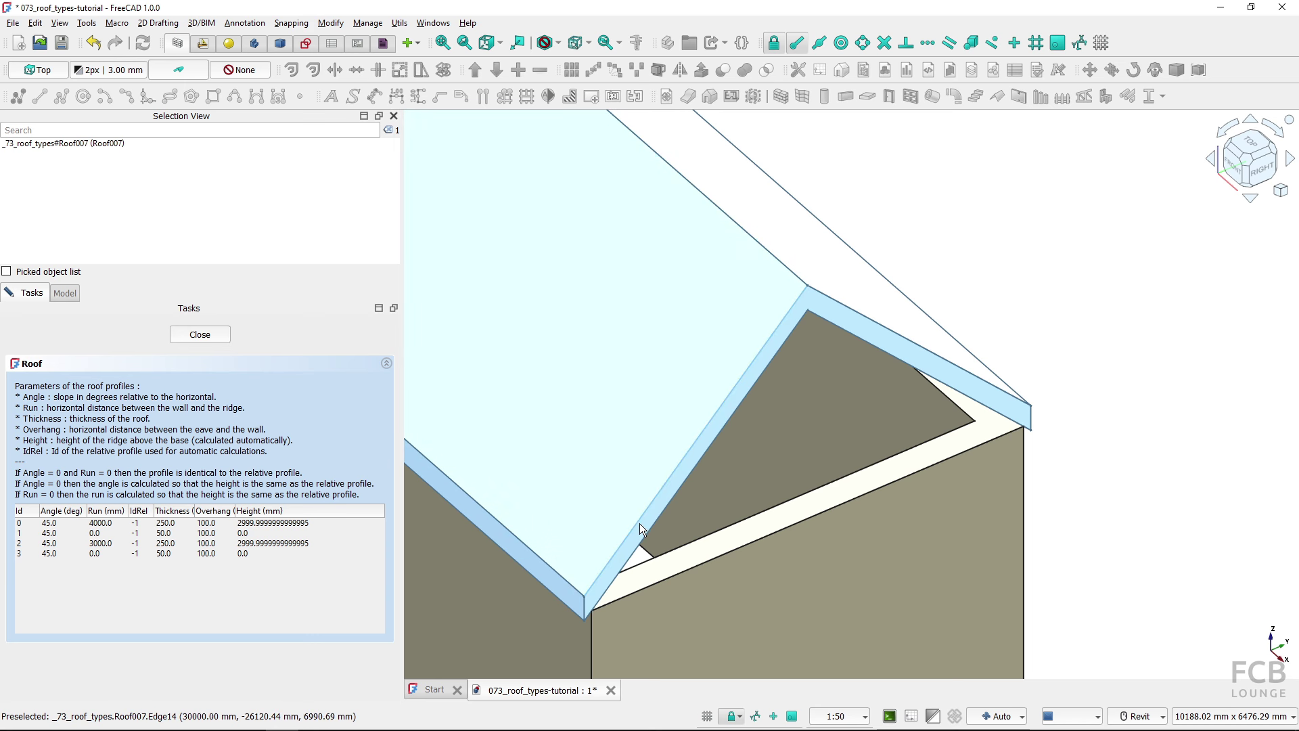
Set the overhang of roof profiles 0 and 2 to 300 mm
{"action": "left_click", "coordinate": [298, 543]}
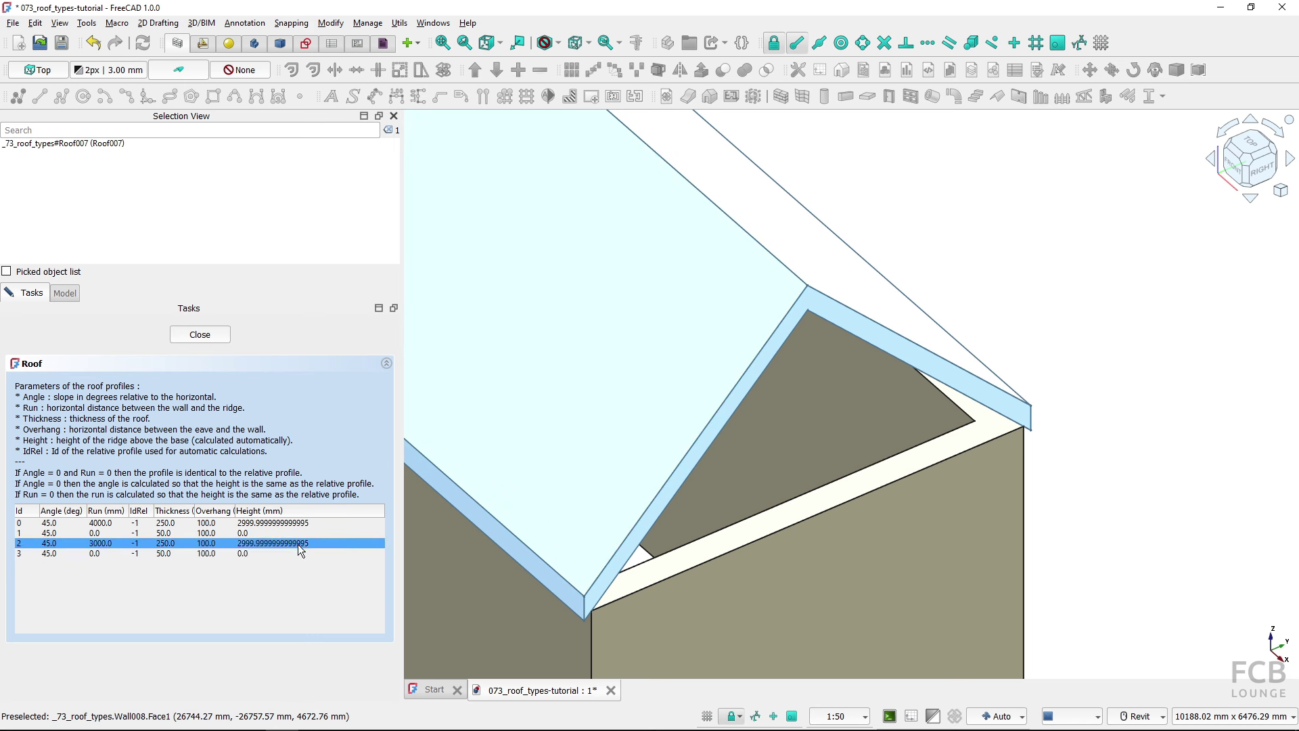
{"action": "double_click", "coordinate": [228, 523]}
{"action": "type", "text": "300"}
{"action": "left_click", "coordinate": [230, 543]}
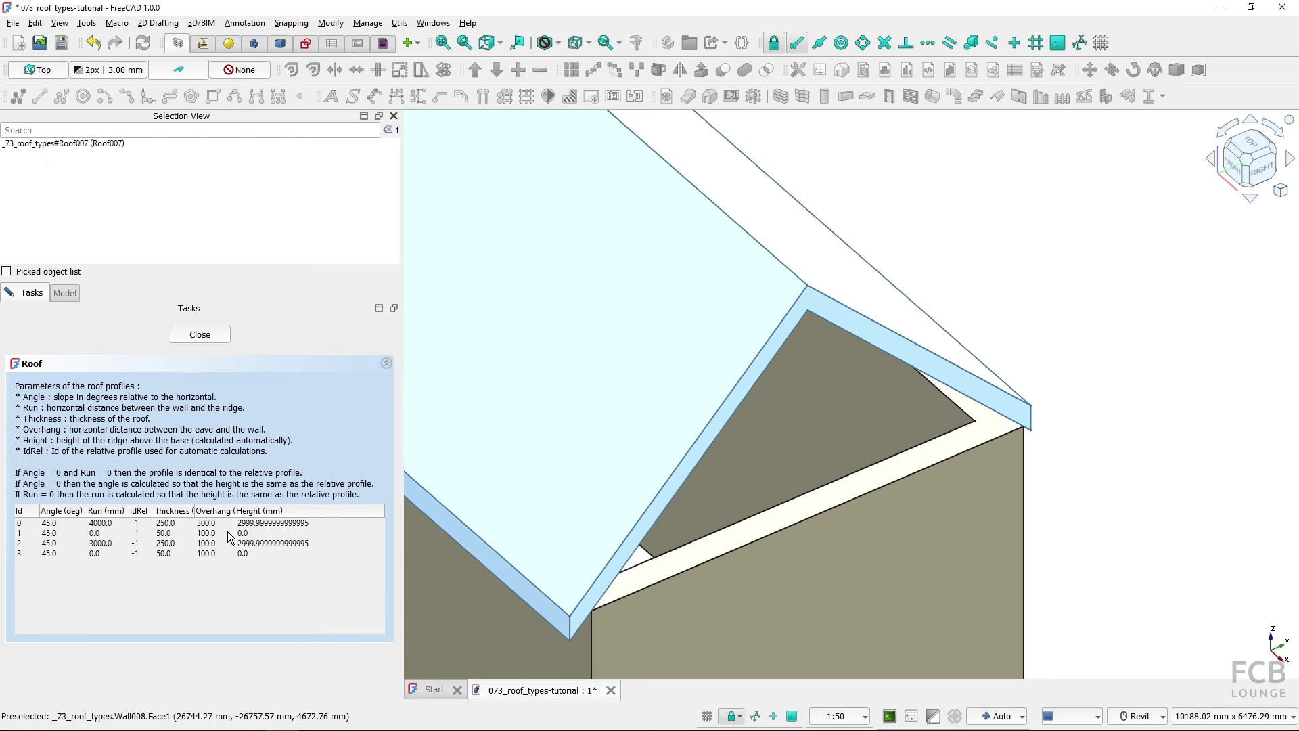
{"action": "double_click", "coordinate": [230, 543]}
{"action": "type", "text": "300"}
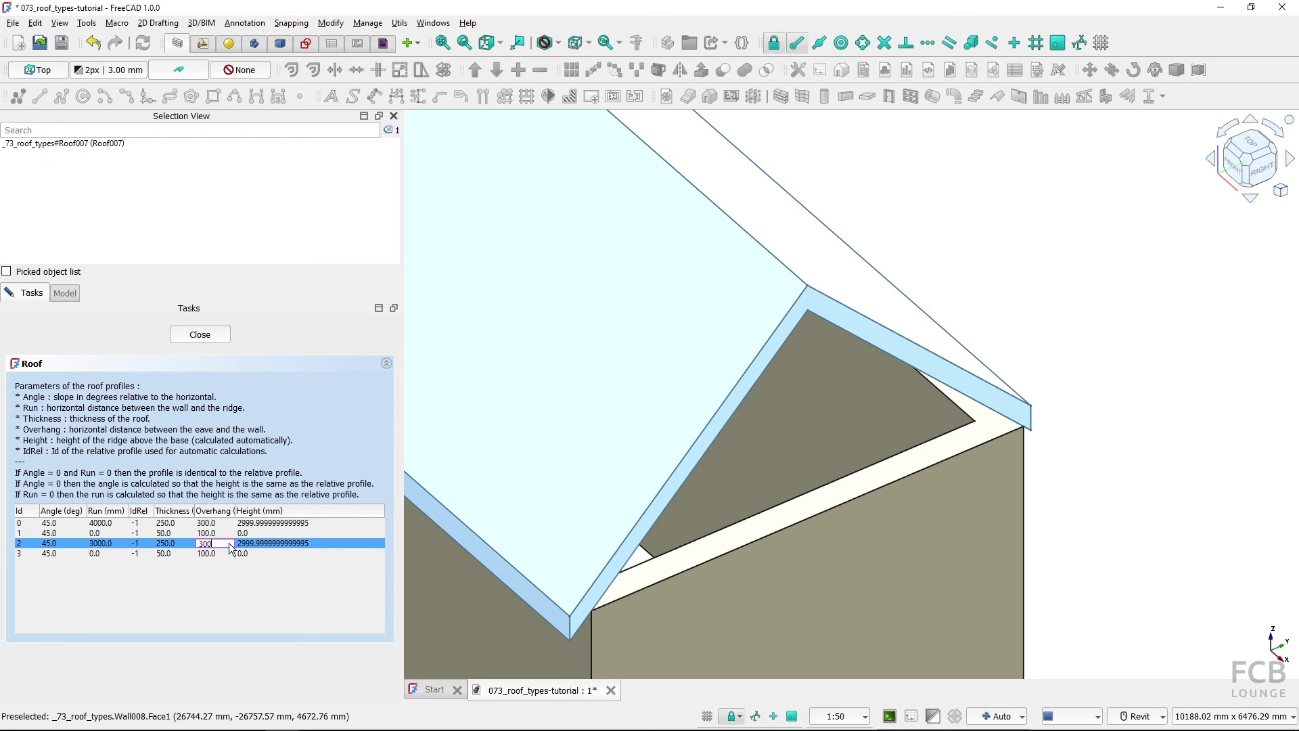
{"action": "key", "text": "Return"}
{"action": "scroll", "coordinate": [648, 477], "scroll_direction": "down", "scroll_amount": 5}
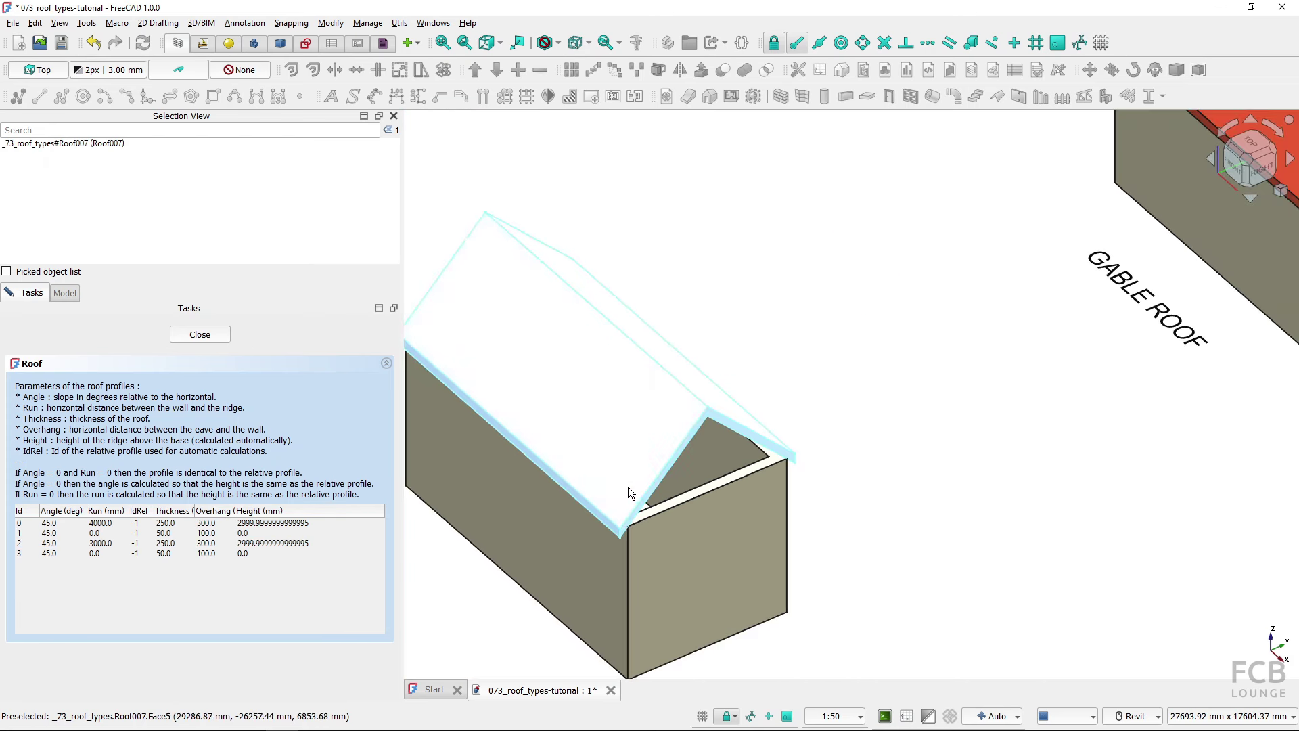
Try a 200 mm overhang on roof profile 1 at the gable end
{"action": "left_click", "coordinate": [797, 376]}
{"action": "middle_click_drag", "start_coordinate": [767, 415], "coordinate": [947, 435], "text": "shift"}
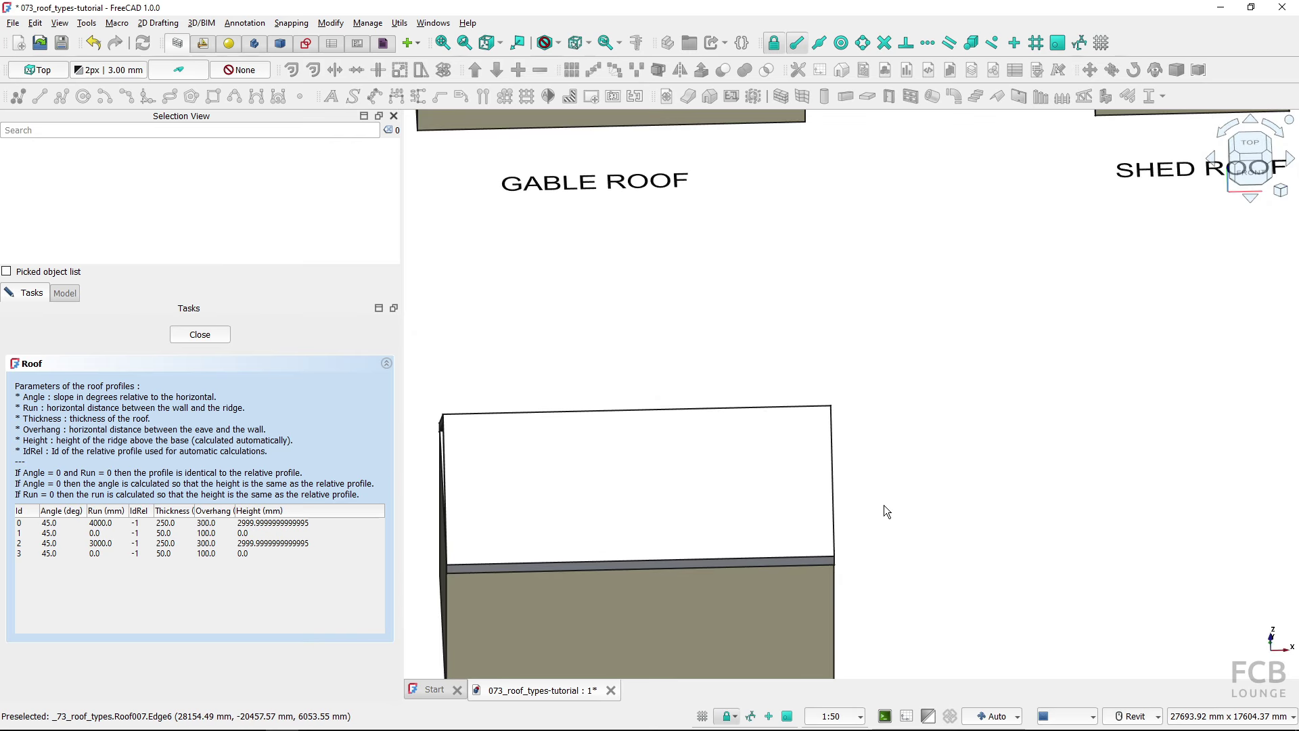
{"action": "middle_click_drag", "start_coordinate": [883, 504], "coordinate": [865, 508], "text": "shift"}
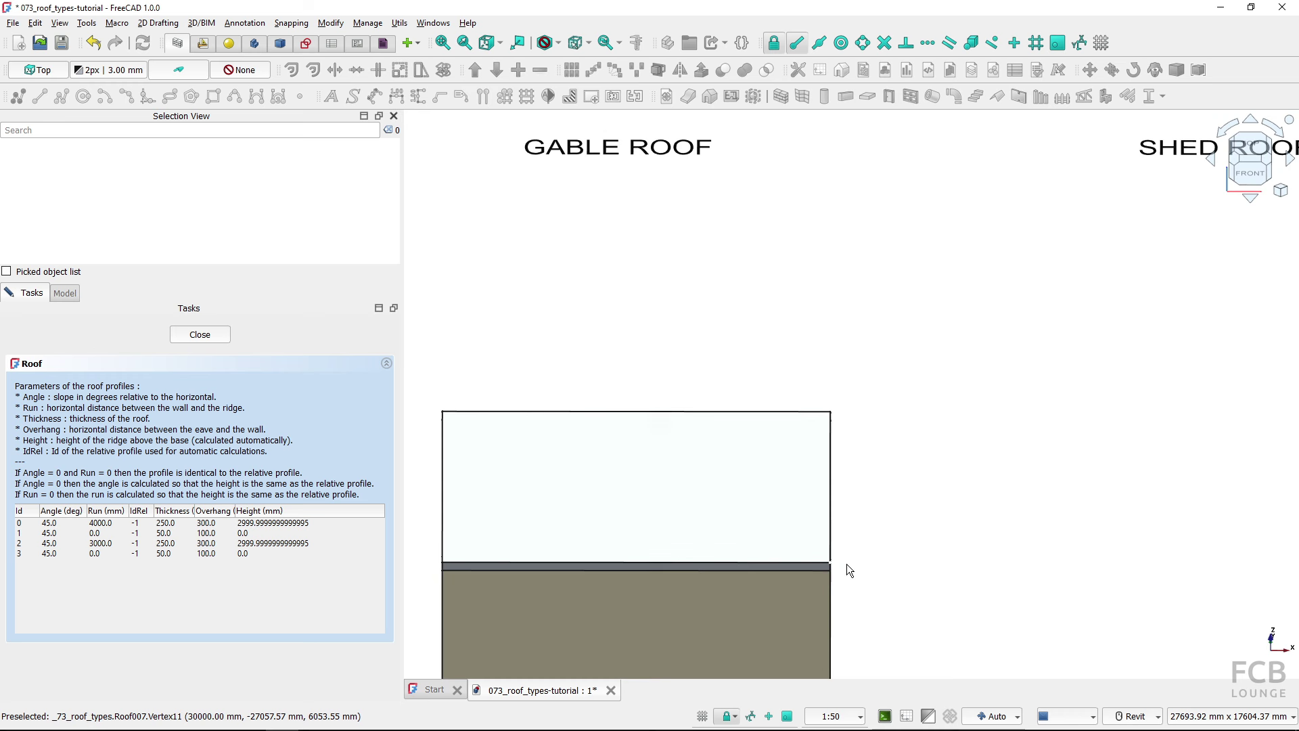
{"action": "middle_click_drag", "start_coordinate": [912, 570], "coordinate": [811, 572], "text": "shift"}
{"action": "left_click", "coordinate": [223, 532]}
{"action": "left_click", "coordinate": [223, 532]}
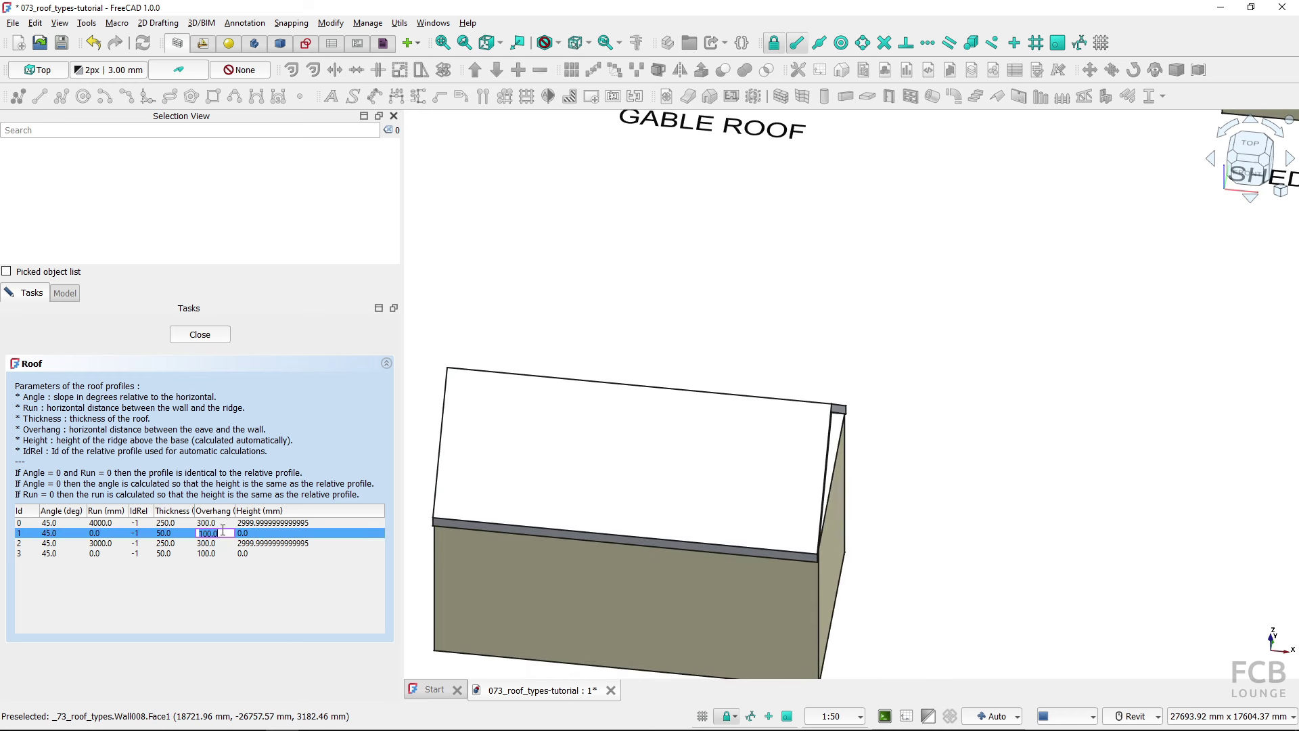
{"action": "type", "text": "200"}
{"action": "key", "text": "Return"}
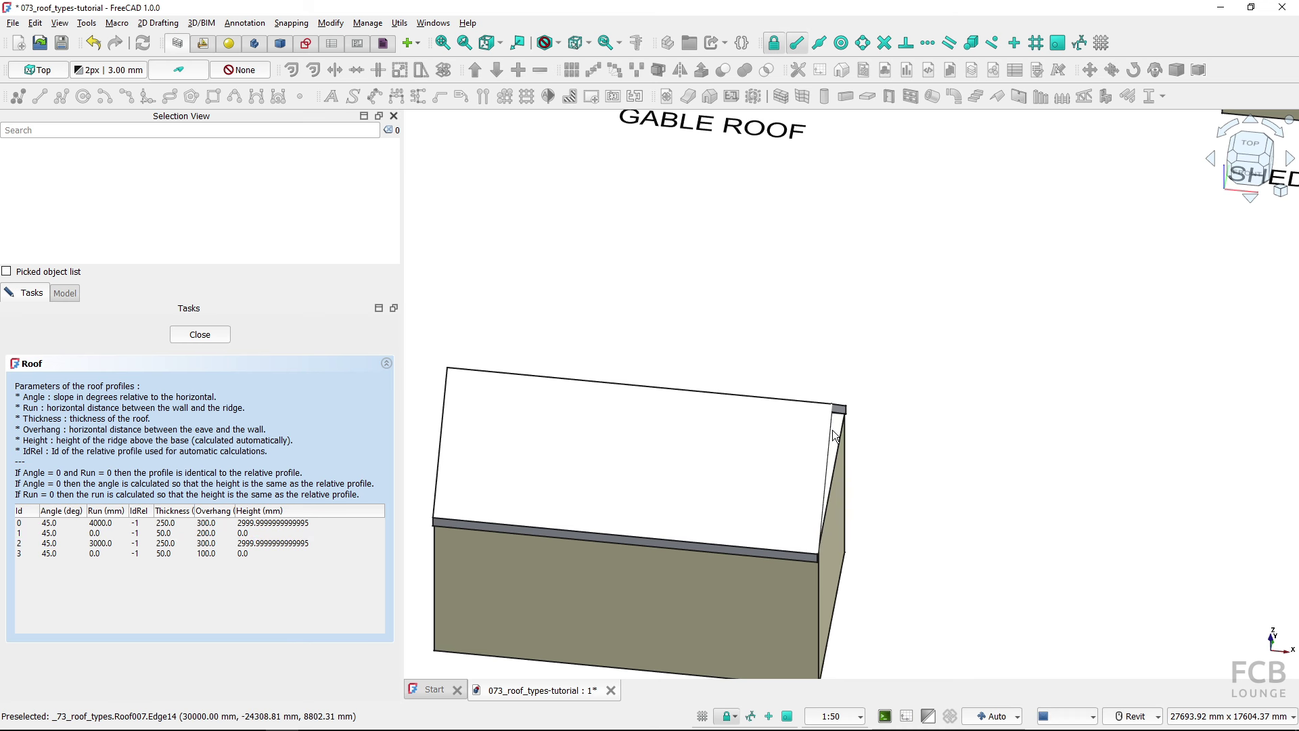
Set the angle of roof profile 1 to 90 degrees so its gable overhang takes effect
{"action": "left_click", "coordinate": [237, 533]}
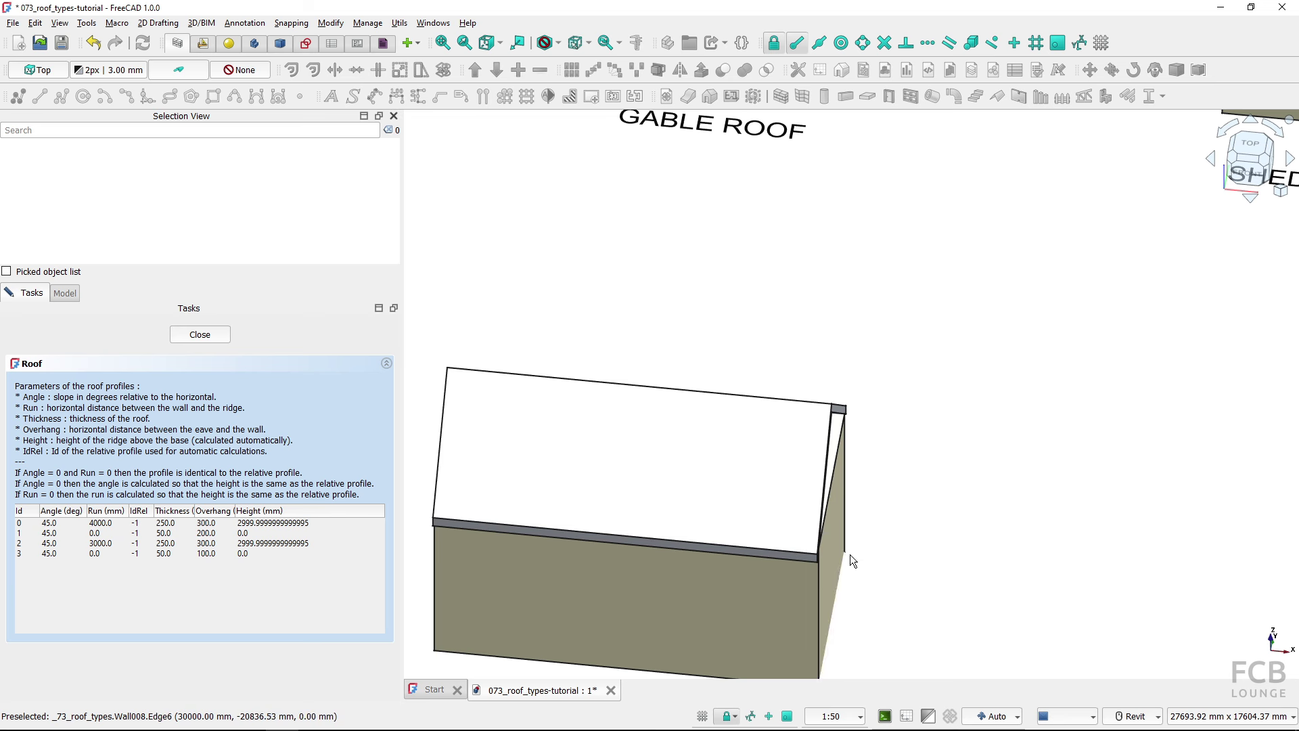
{"action": "left_click", "coordinate": [190, 545]}
{"action": "left_click", "coordinate": [76, 534]}
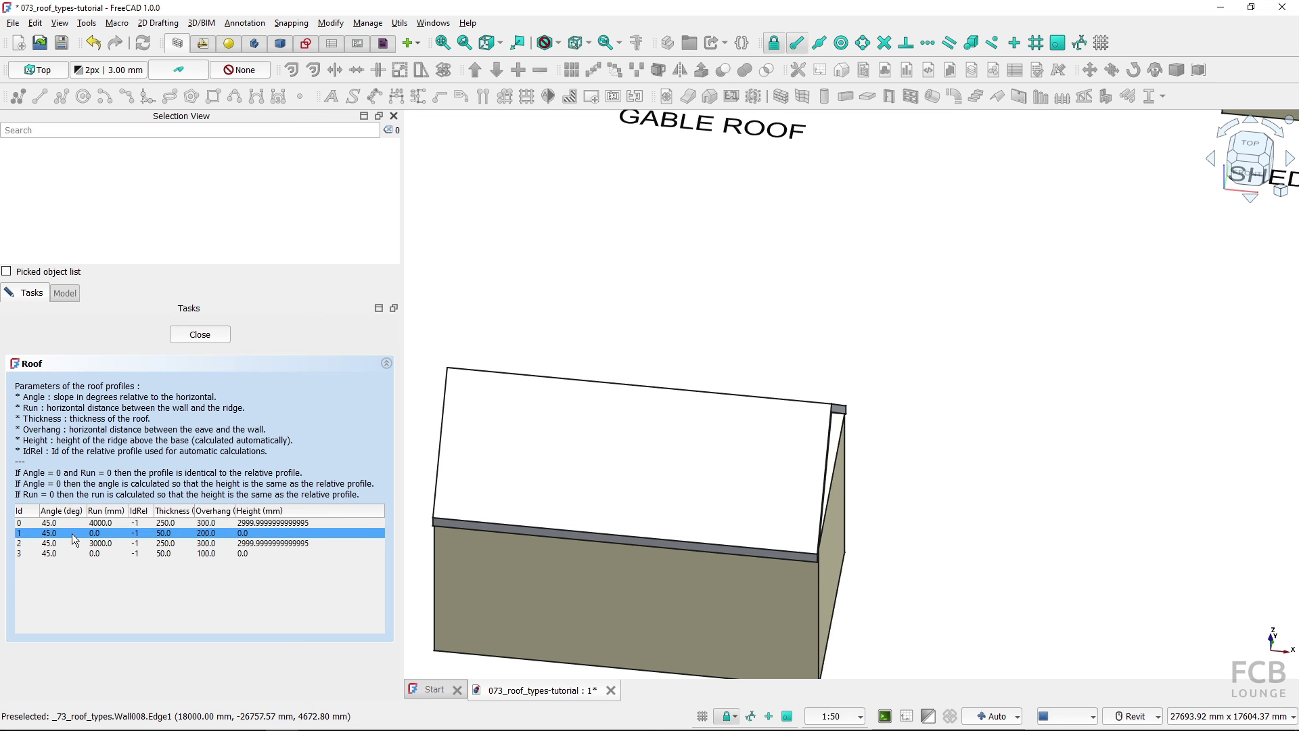
{"action": "key", "text": "ctrl"}
{"action": "key", "text": "ctrl"}
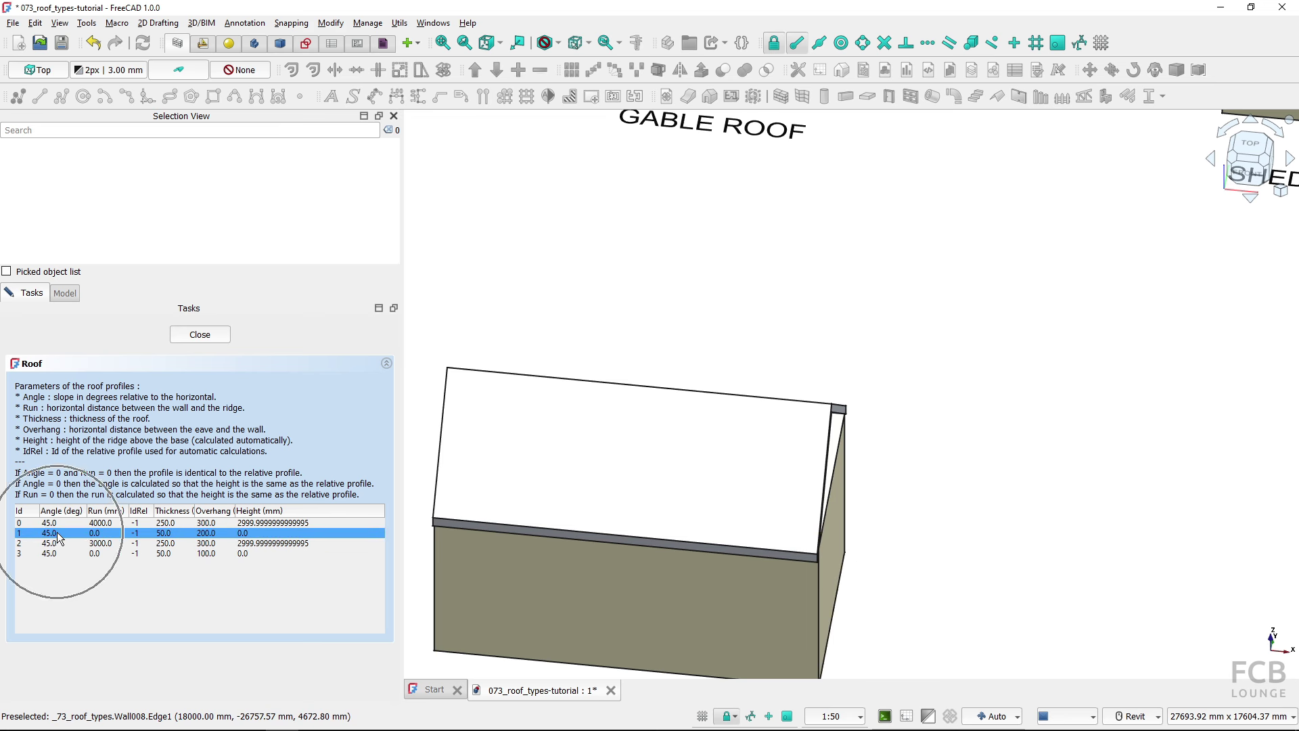
{"action": "double_click", "coordinate": [58, 534]}
{"action": "key", "text": "Return"}
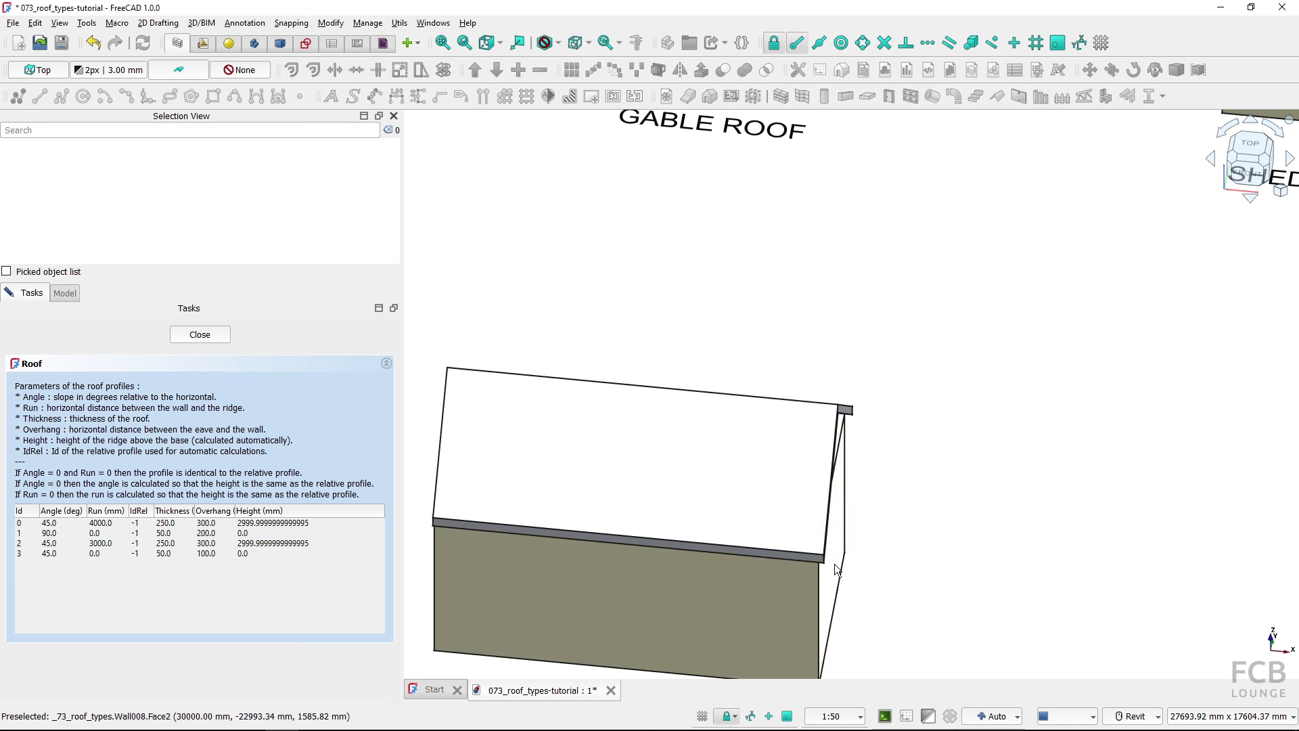
{"action": "key", "text": "ctrl"}
Set the overhang of roof profile 1 to 500 mm
{"action": "left_click", "coordinate": [225, 534]}
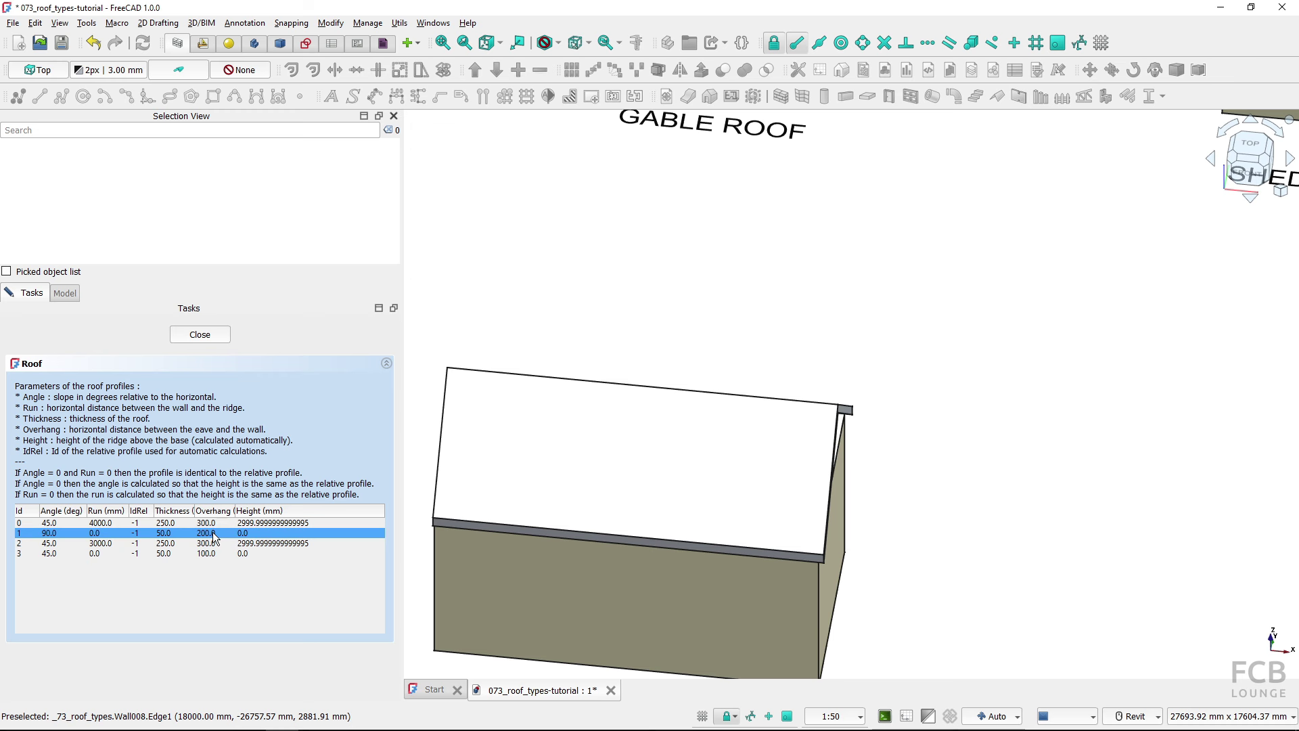
{"action": "double_click", "coordinate": [216, 534]}
{"action": "type", "text": "500"}
{"action": "key", "text": "Return"}
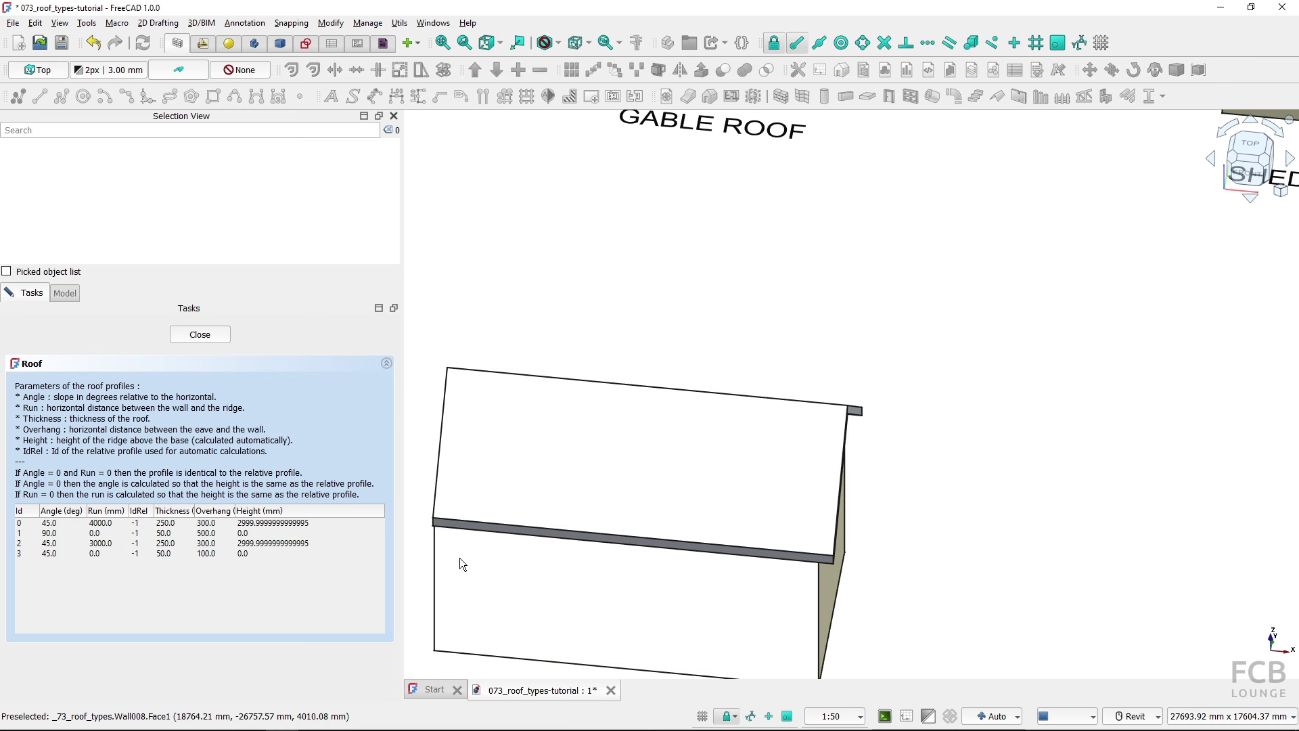
Give roof profile 3 an angle of 90 degrees and an overhang of 500 mm, and finish editing the roof
{"action": "middle_click_drag", "start_coordinate": [465, 554], "coordinate": [570, 546]}
{"action": "left_click", "coordinate": [67, 552]}
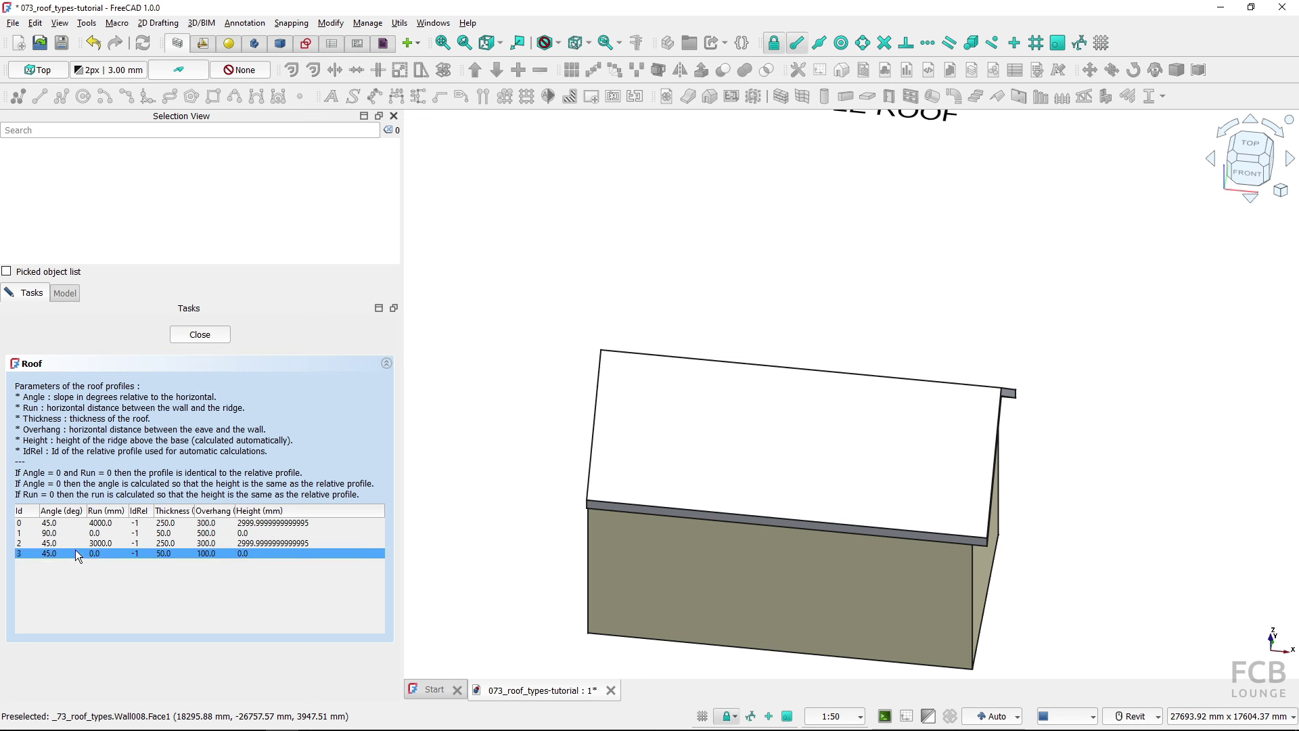
{"action": "key", "text": "ctrl"}
{"action": "double_click", "coordinate": [65, 552]}
{"action": "key", "text": "Return"}
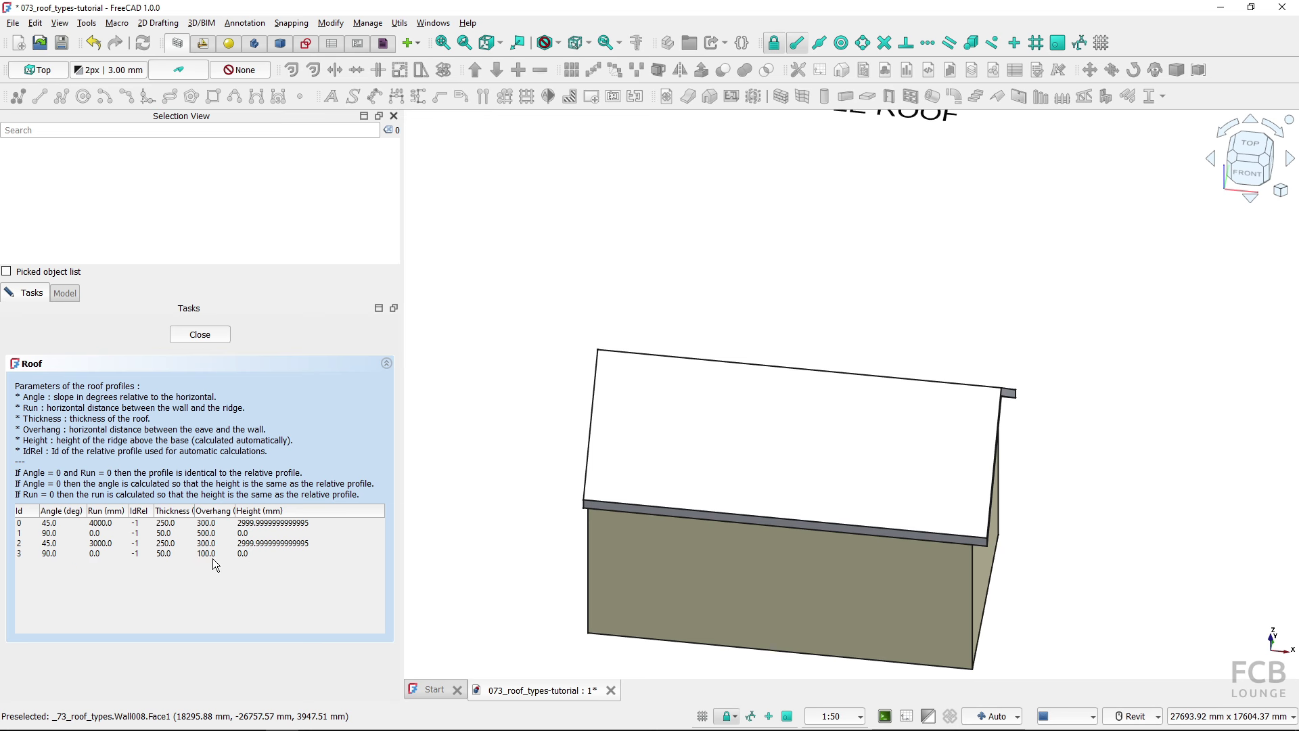
{"action": "left_click", "coordinate": [216, 553]}
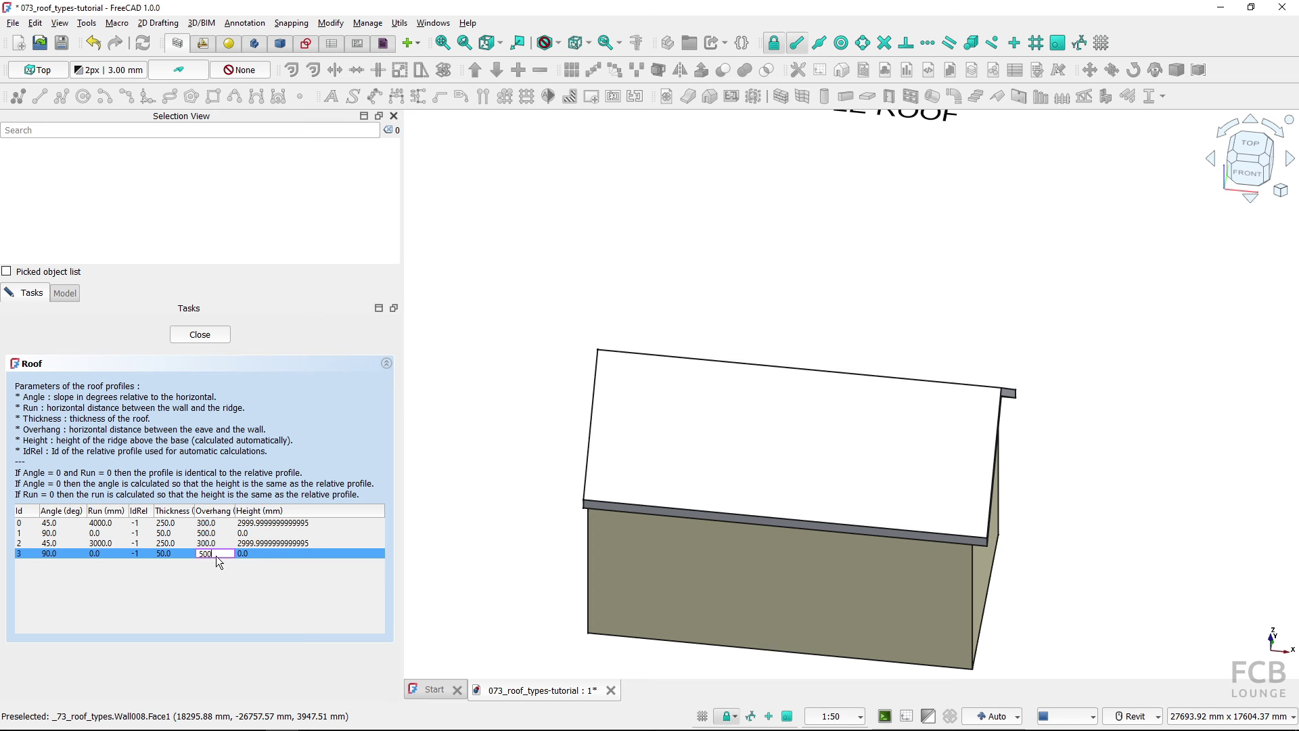
{"action": "key", "text": "Return"}
{"action": "middle_click_drag", "start_coordinate": [512, 529], "coordinate": [533, 494], "text": "shift"}
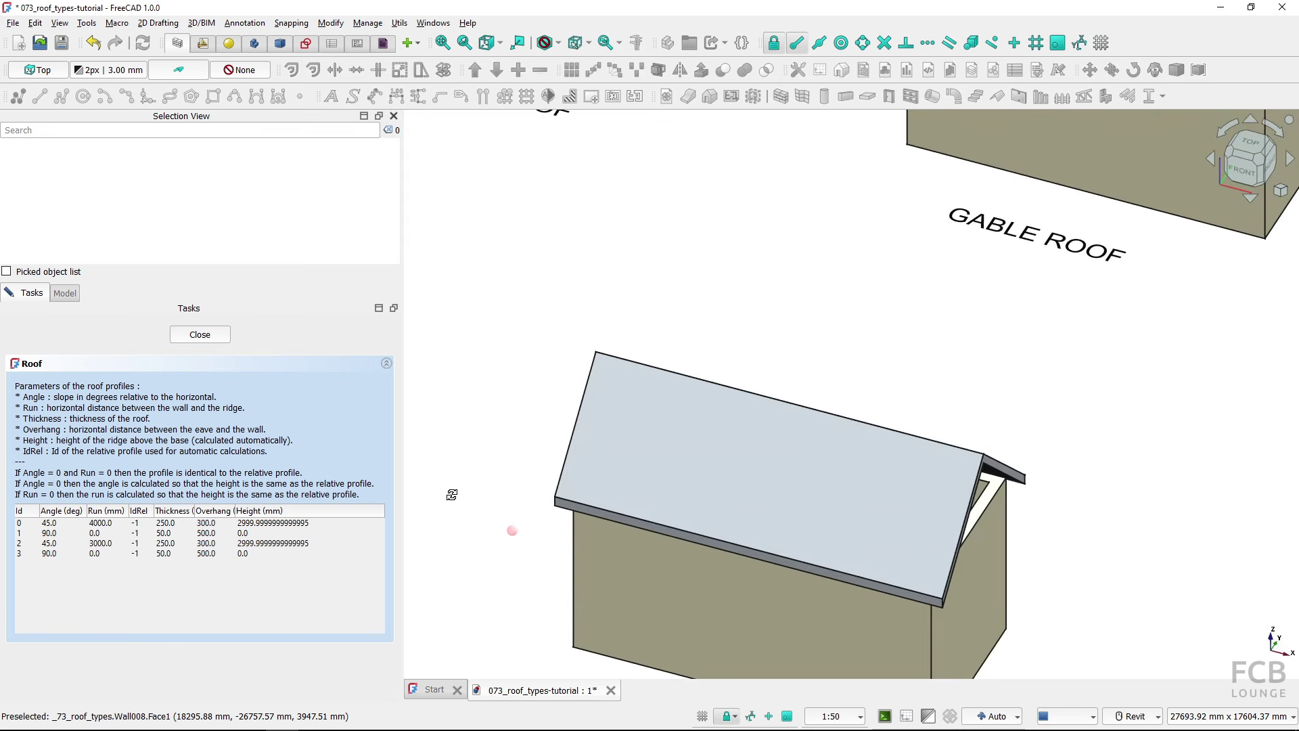
{"action": "left_click", "coordinate": [213, 334]}
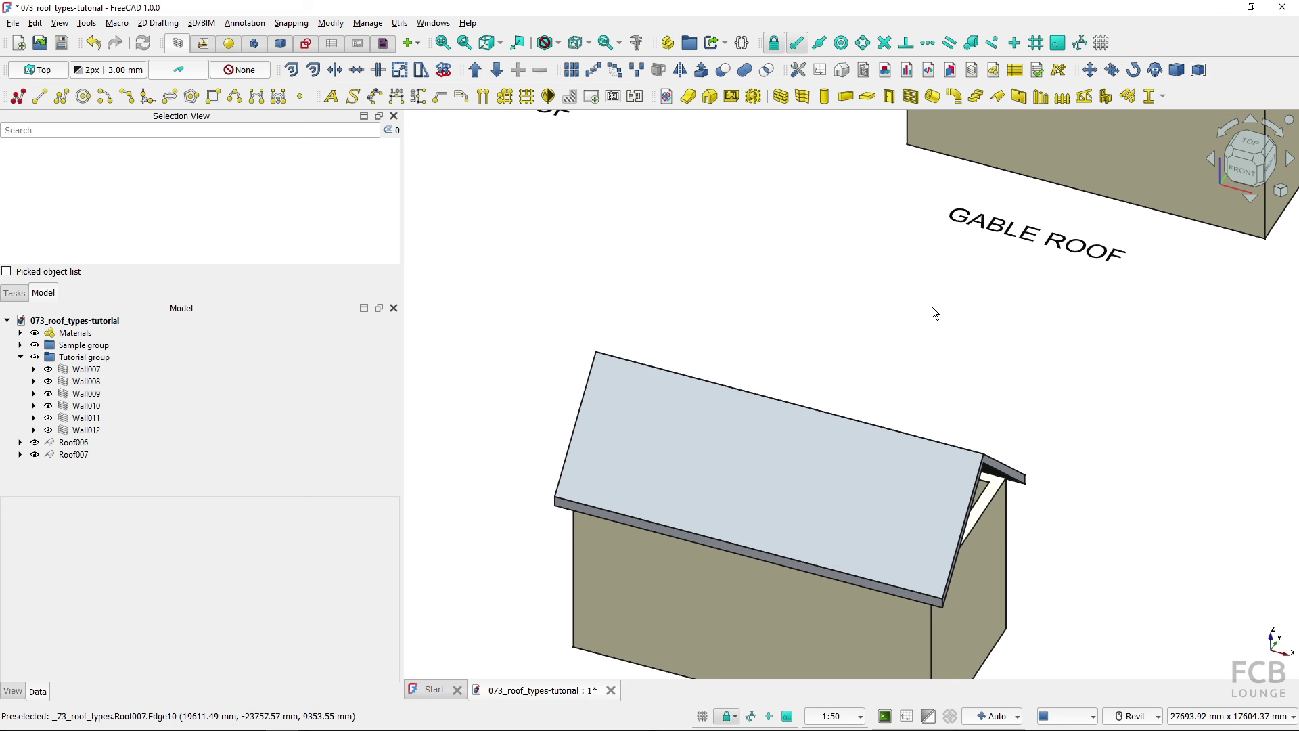
Set the height of the wall under the gable roof to 10000 mm so it extends past the ridge
{"action": "middle_click_drag", "start_coordinate": [1071, 426], "coordinate": [1026, 487], "text": "shift"}
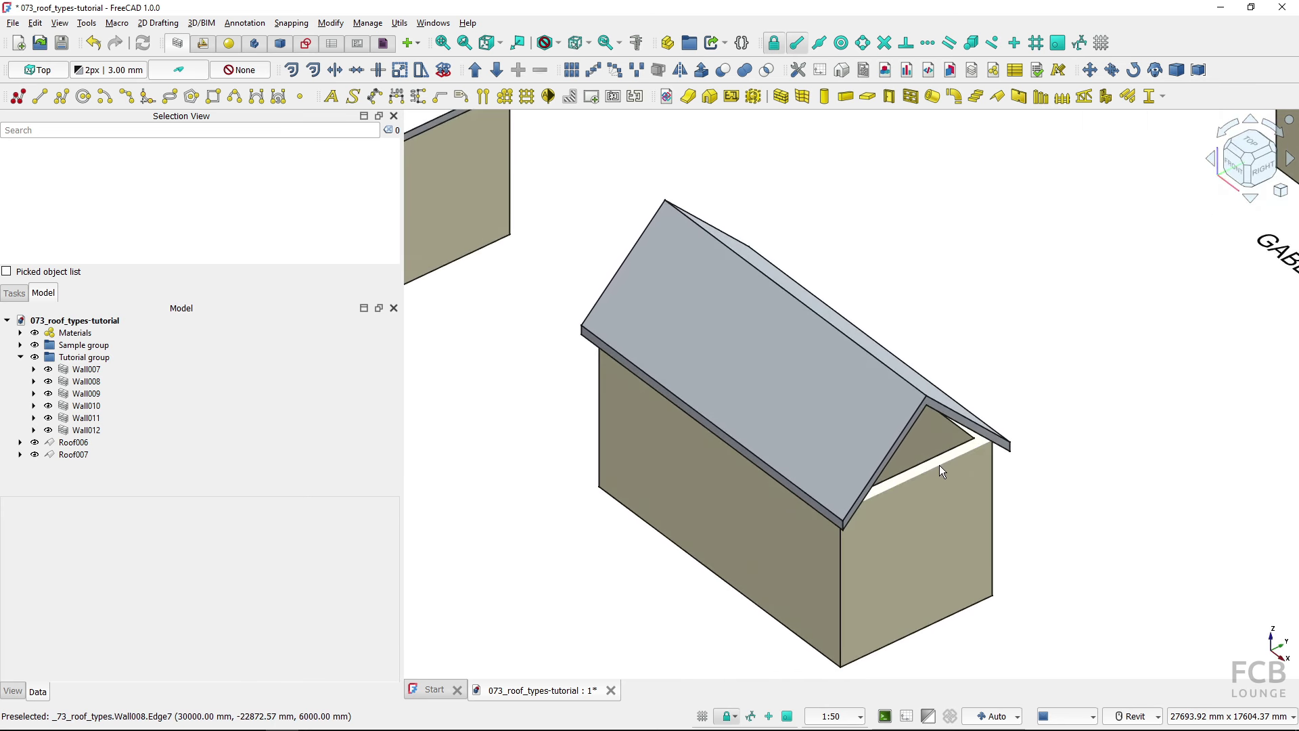
{"action": "middle_click_drag", "start_coordinate": [940, 415], "coordinate": [810, 463], "text": "shift"}
{"action": "scroll", "coordinate": [810, 464], "scroll_direction": "down", "scroll_amount": 1}
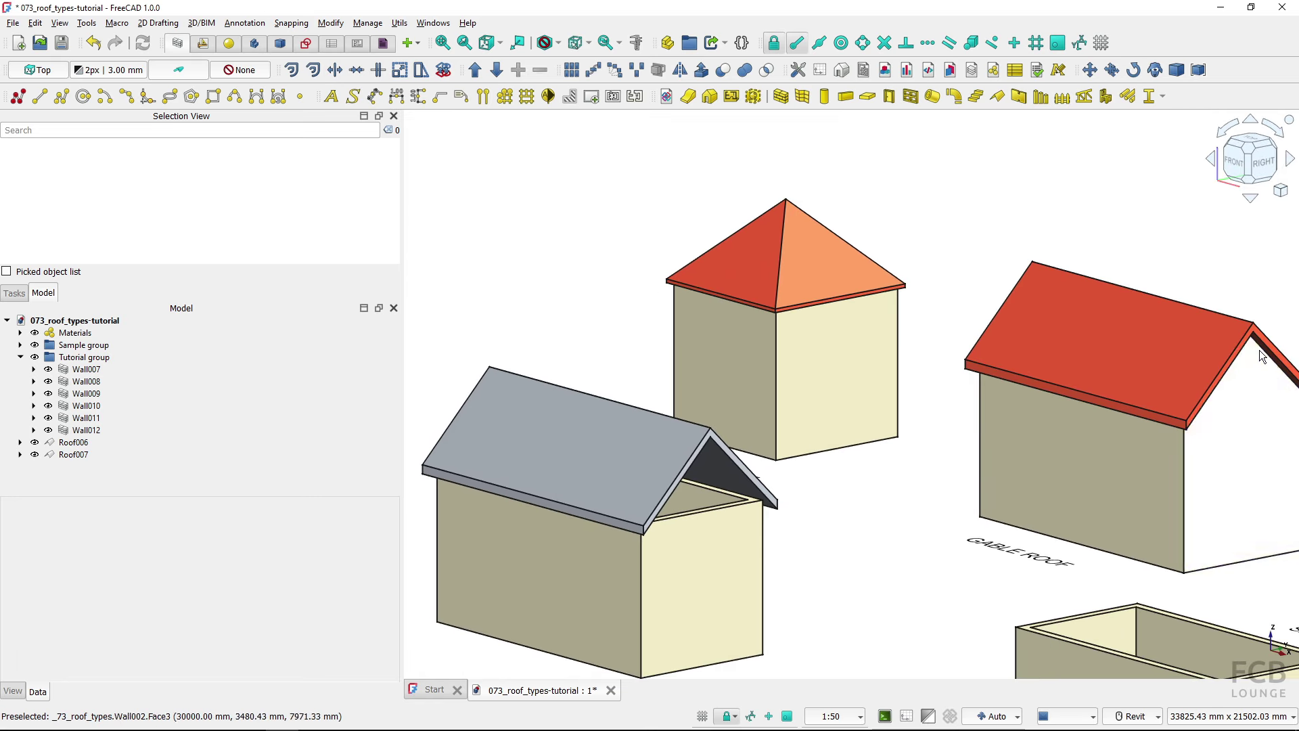
{"action": "middle_click_drag", "start_coordinate": [1256, 346], "coordinate": [1166, 380]}
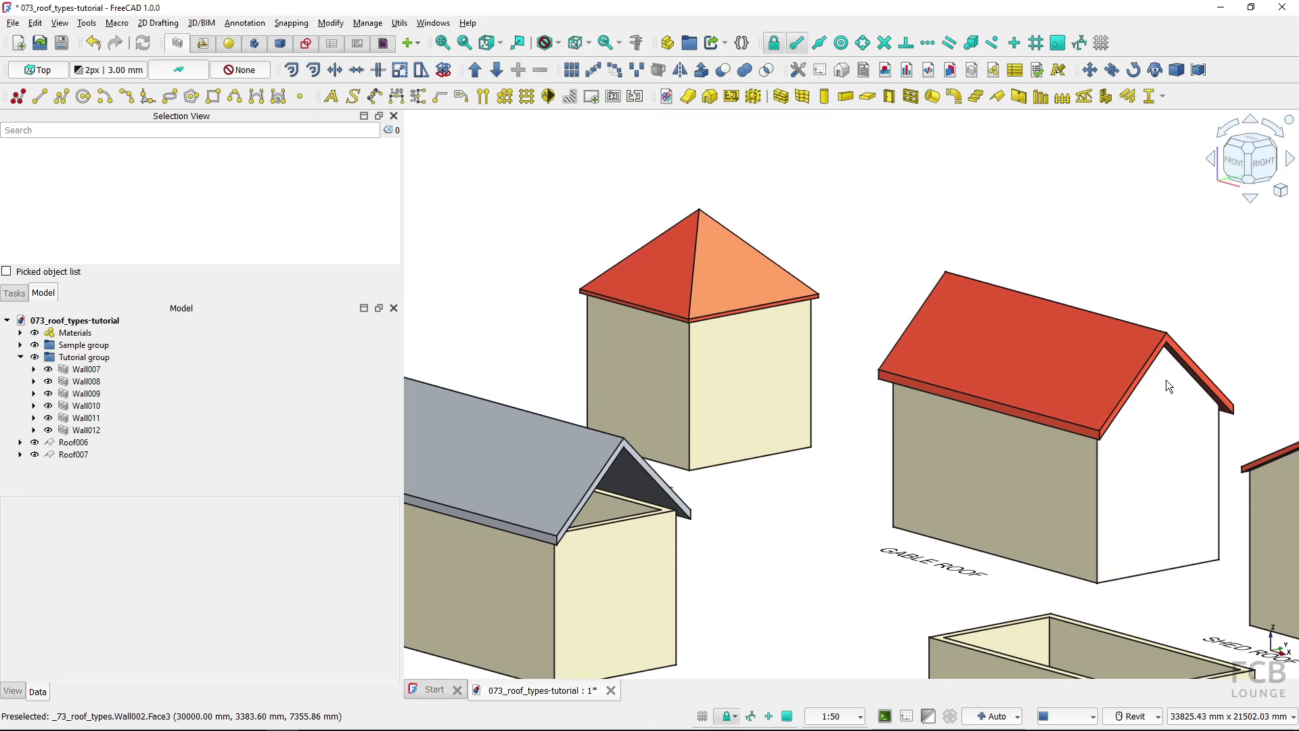
{"action": "middle_click_drag", "start_coordinate": [700, 525], "coordinate": [927, 518]}
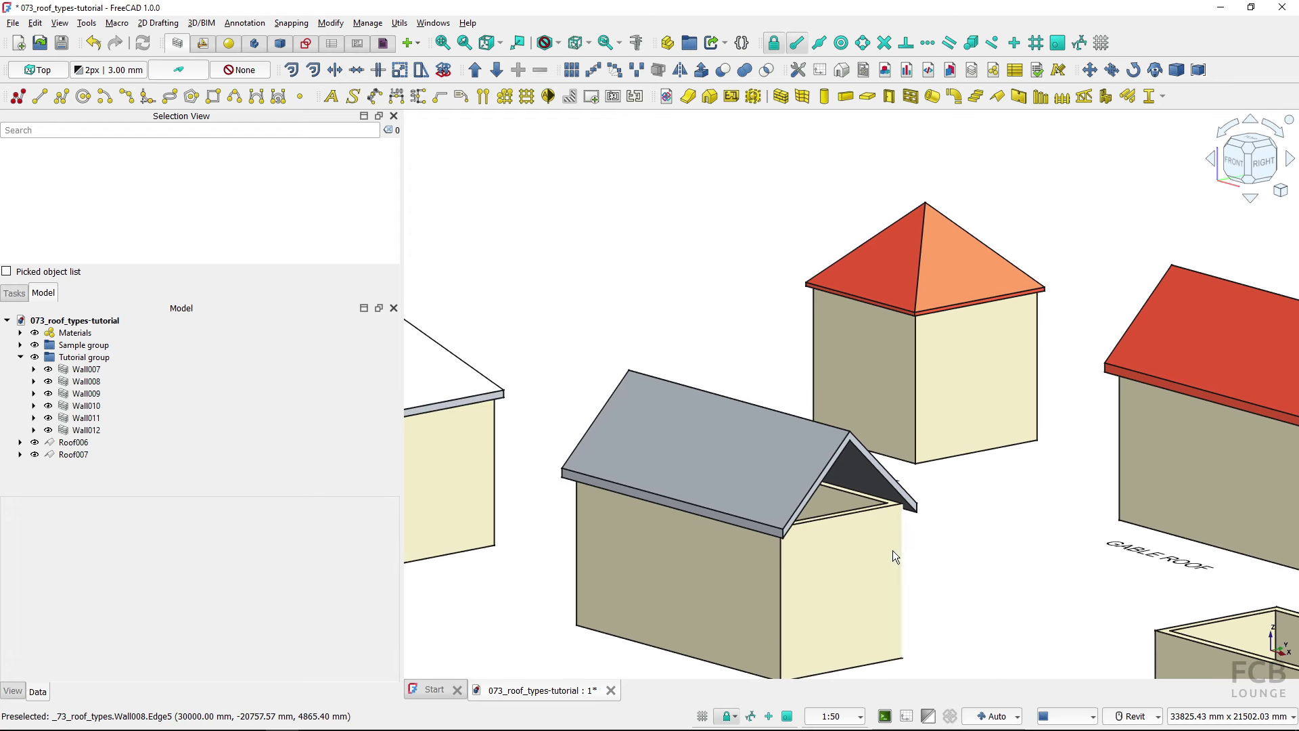
{"action": "left_click", "coordinate": [837, 576]}
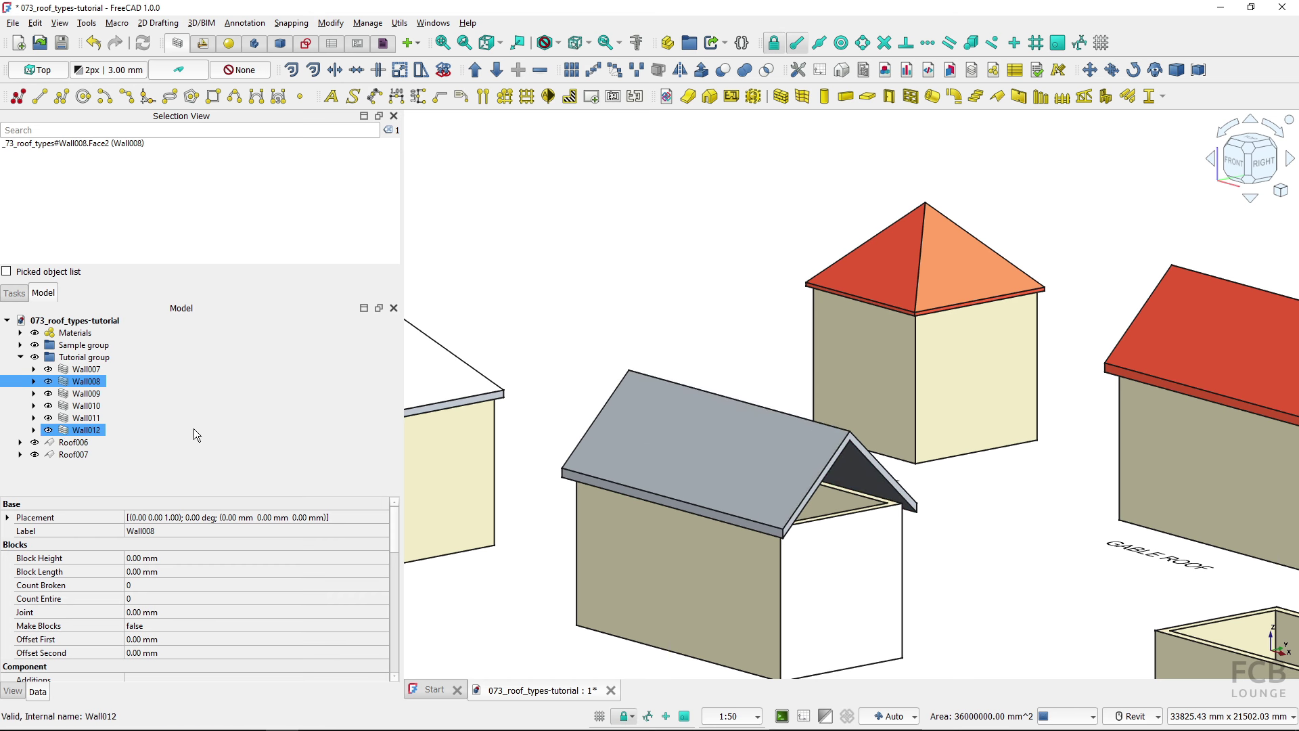
{"action": "scroll", "coordinate": [169, 582], "scroll_direction": "down", "scroll_amount": 10}
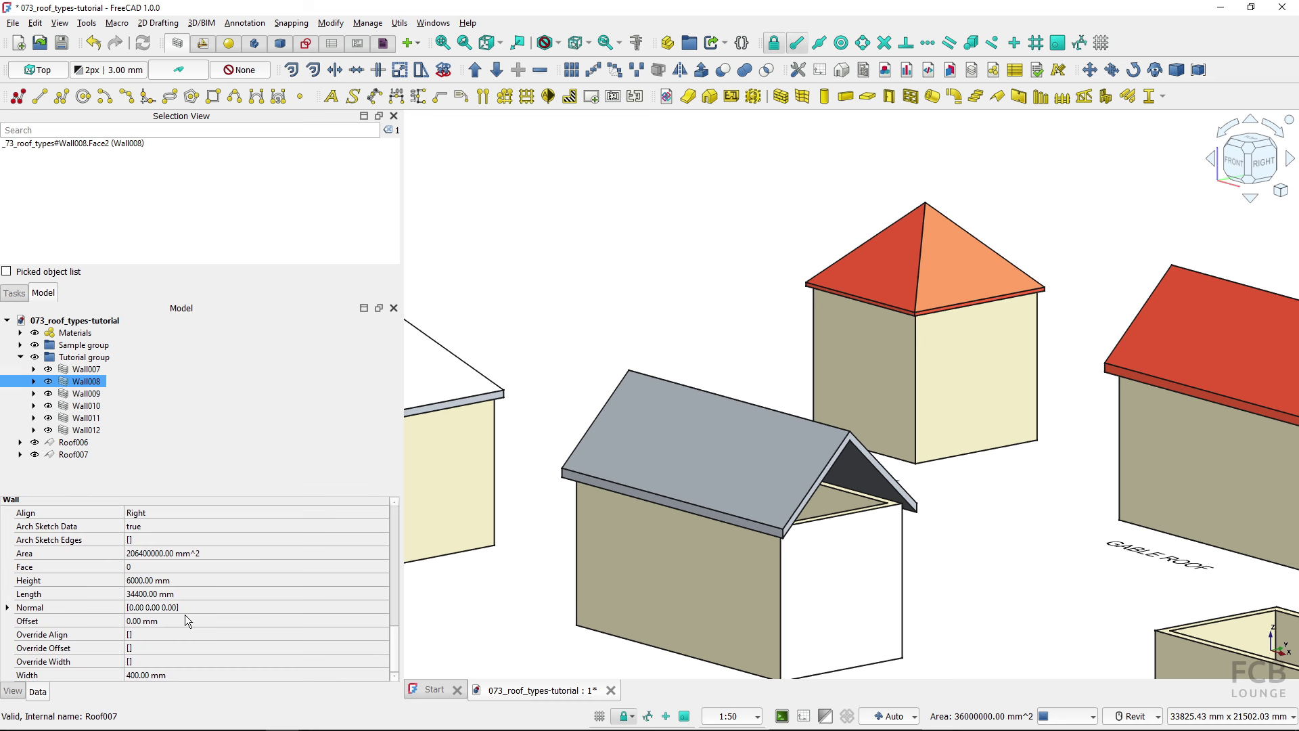
{"action": "left_click", "coordinate": [184, 577]}
{"action": "type", "text": "10"}
{"action": "type", "text": "000"}
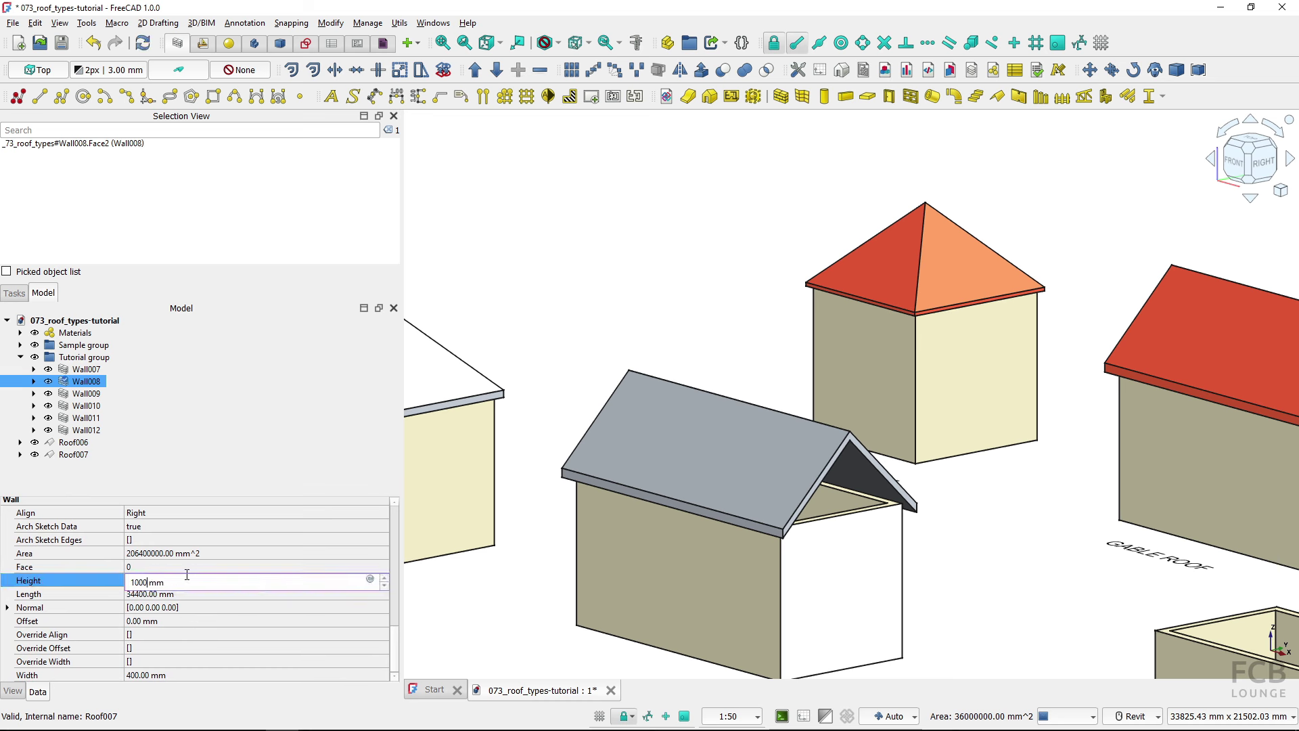
{"action": "key", "text": "Return"}
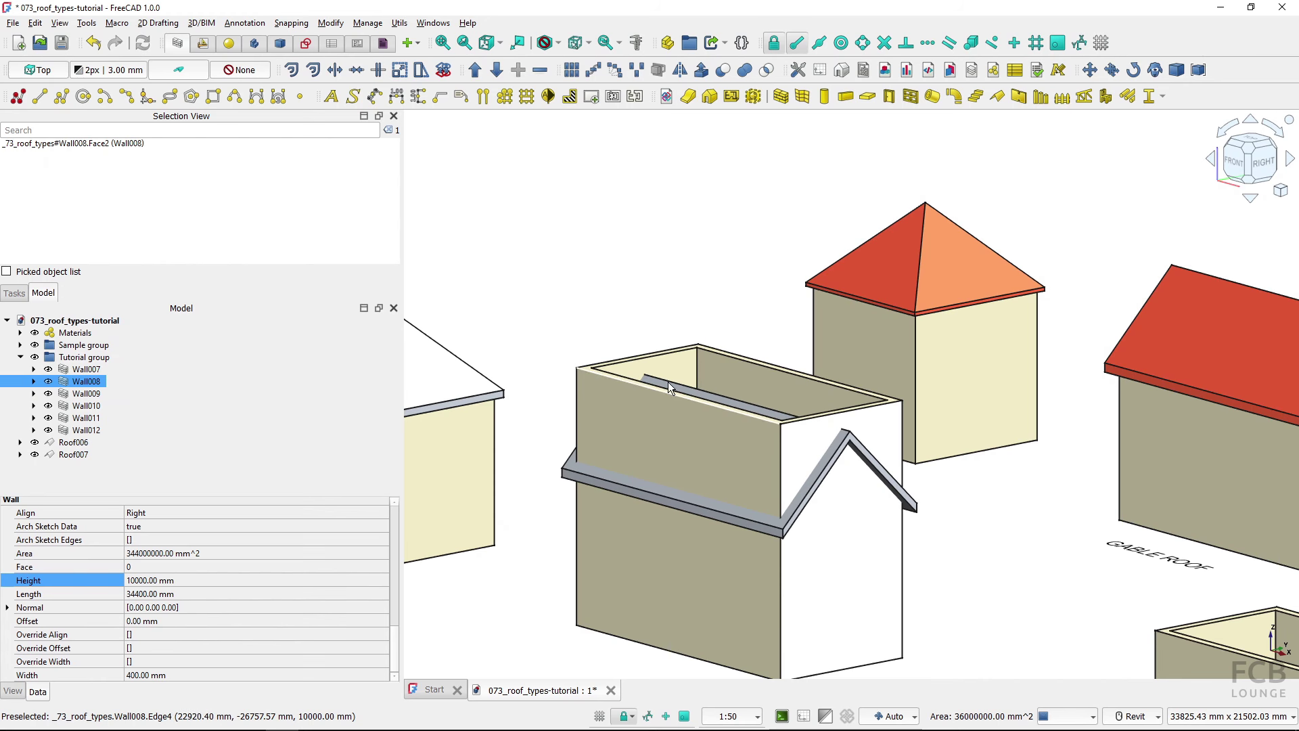
Subtract the gable roof from the raised wall to trim the wall along the roof slopes
{"action": "left_click", "coordinate": [75, 455]}
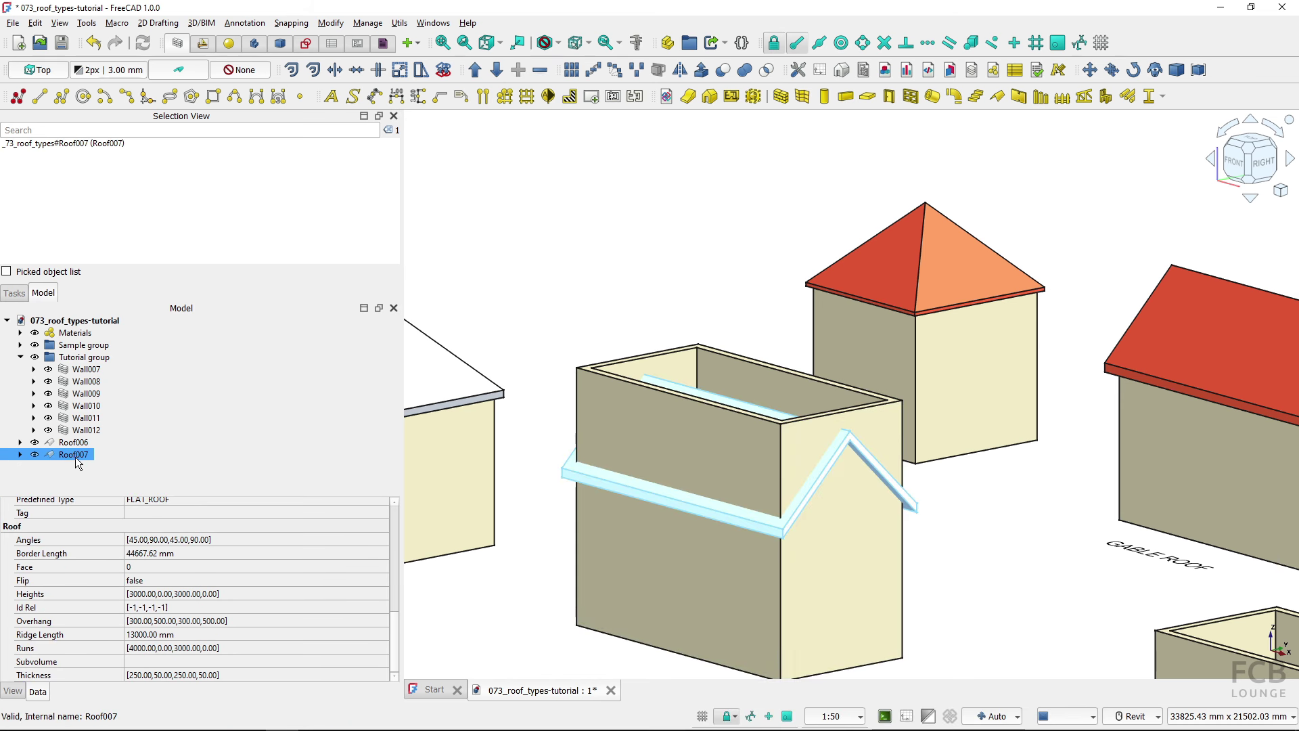
{"action": "left_click", "coordinate": [662, 571], "text": "ctrl"}
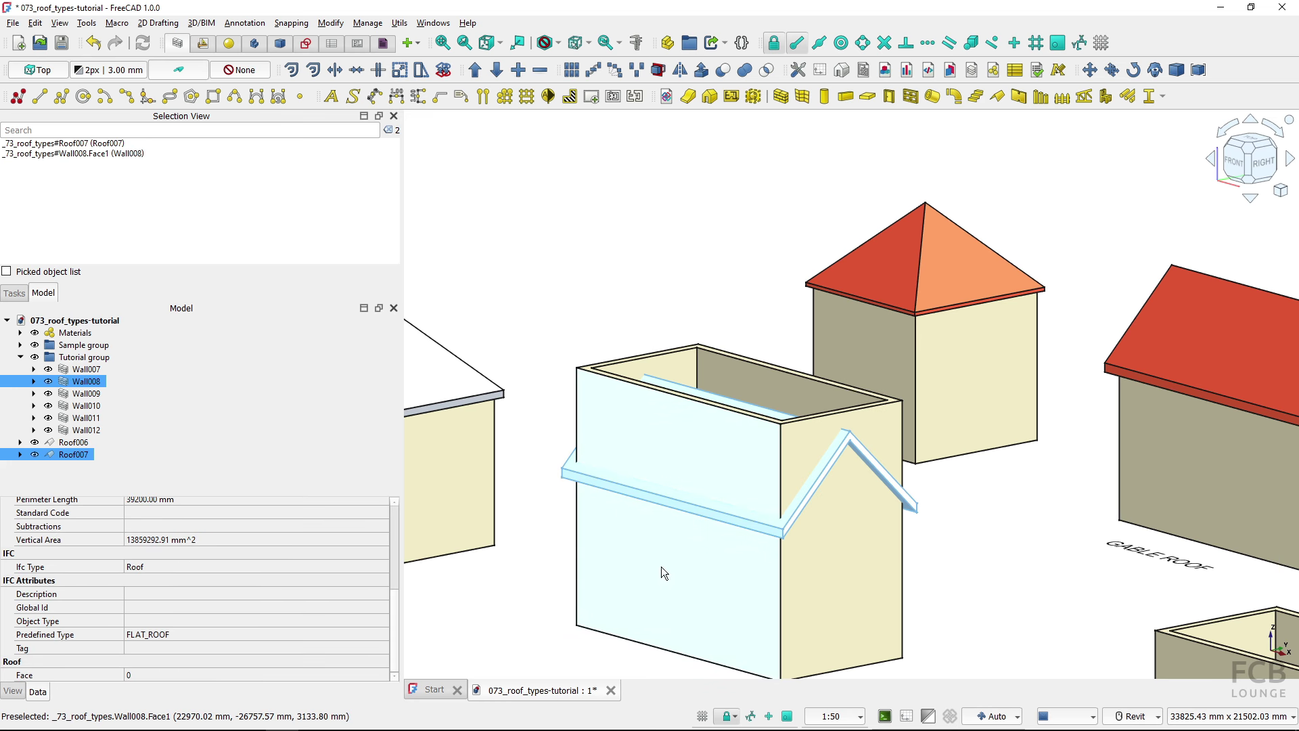
{"action": "left_click", "coordinate": [539, 71]}
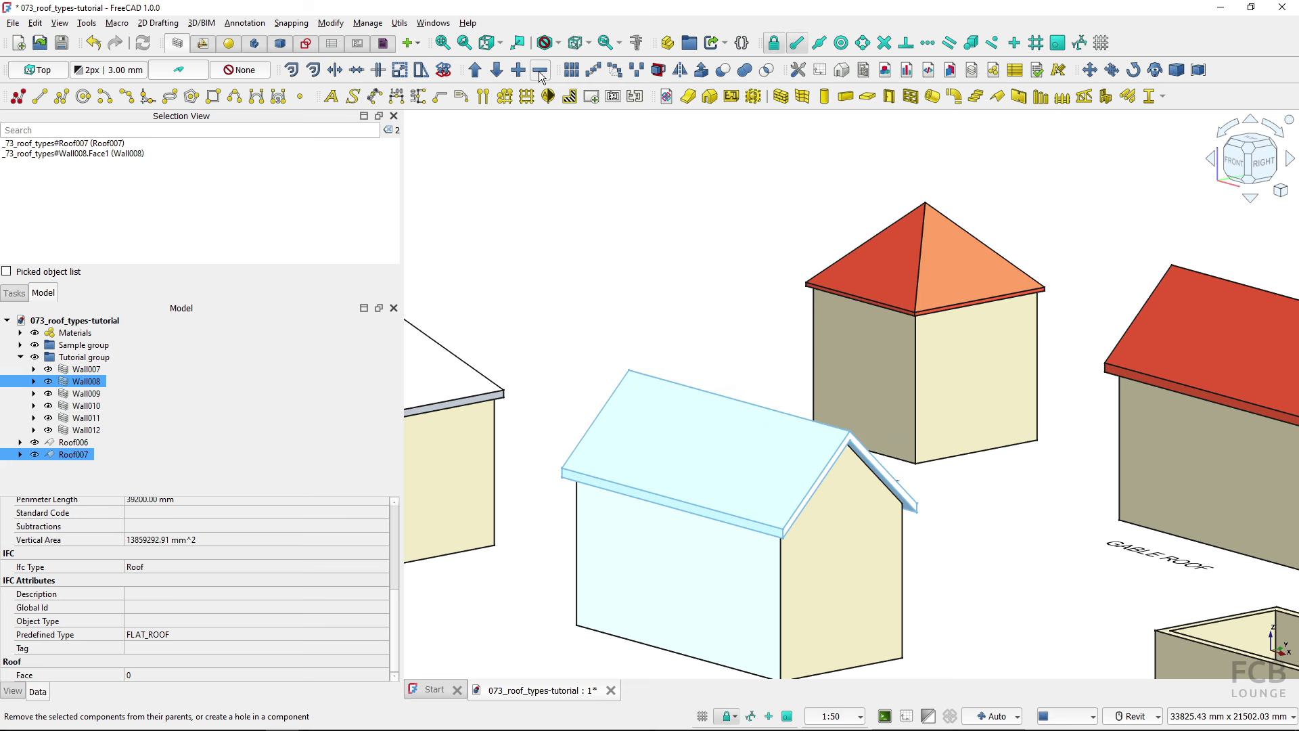
{"action": "left_click", "coordinate": [553, 322]}
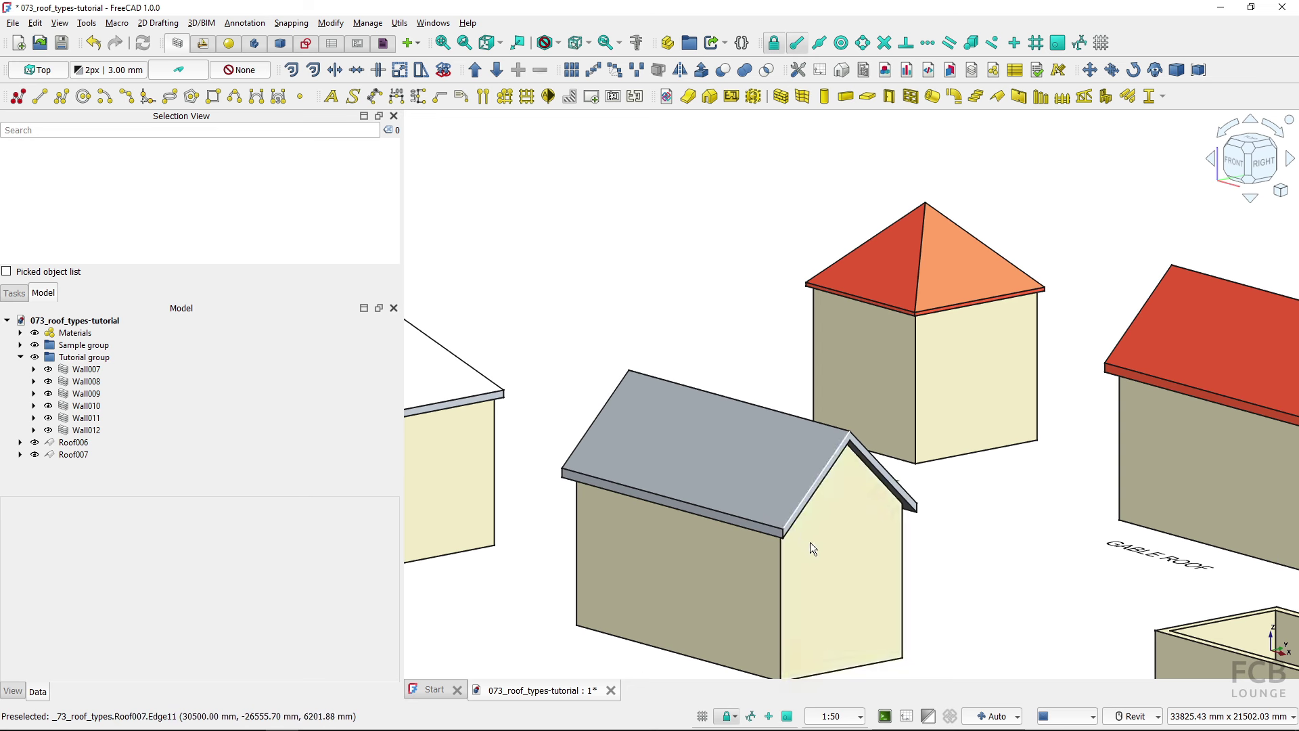
Examine the trimmed gable walls from the opposite end, and look at the sample shed roof
{"action": "middle_click_drag", "start_coordinate": [663, 540], "coordinate": [930, 550], "text": "shift"}
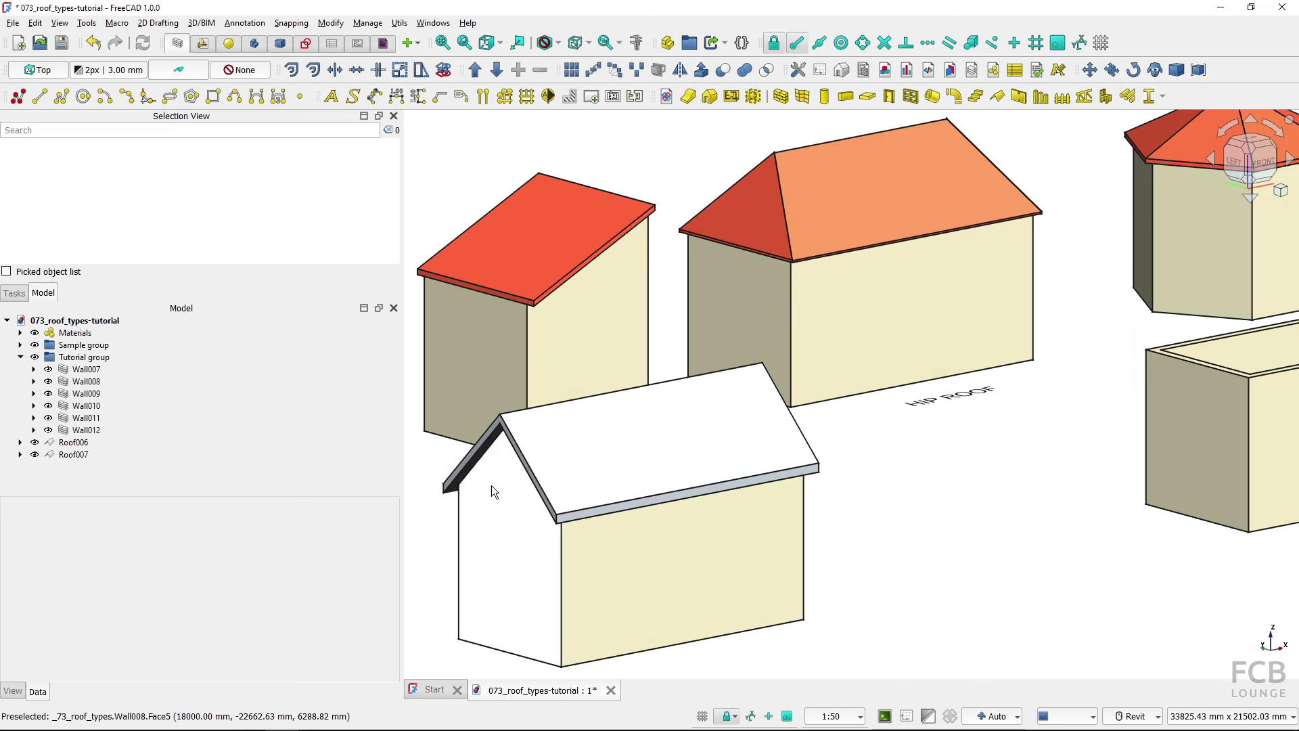
{"action": "middle_click_drag", "start_coordinate": [491, 486], "coordinate": [647, 523], "text": "shift"}
{"action": "scroll", "coordinate": [1150, 394], "scroll_direction": "down", "scroll_amount": 3}
{"action": "middle_click_drag", "start_coordinate": [1151, 392], "coordinate": [1145, 545], "text": "shift"}
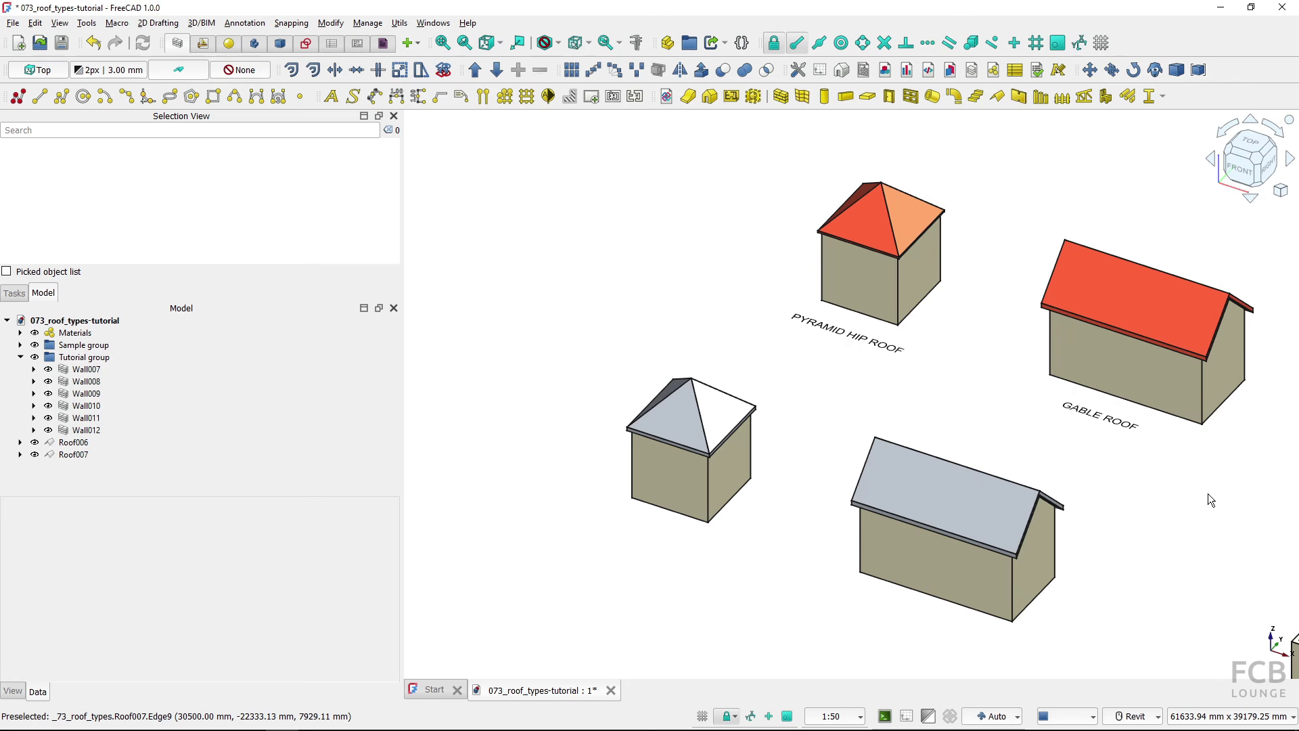
{"action": "middle_click_drag", "start_coordinate": [1207, 493], "coordinate": [814, 486]}
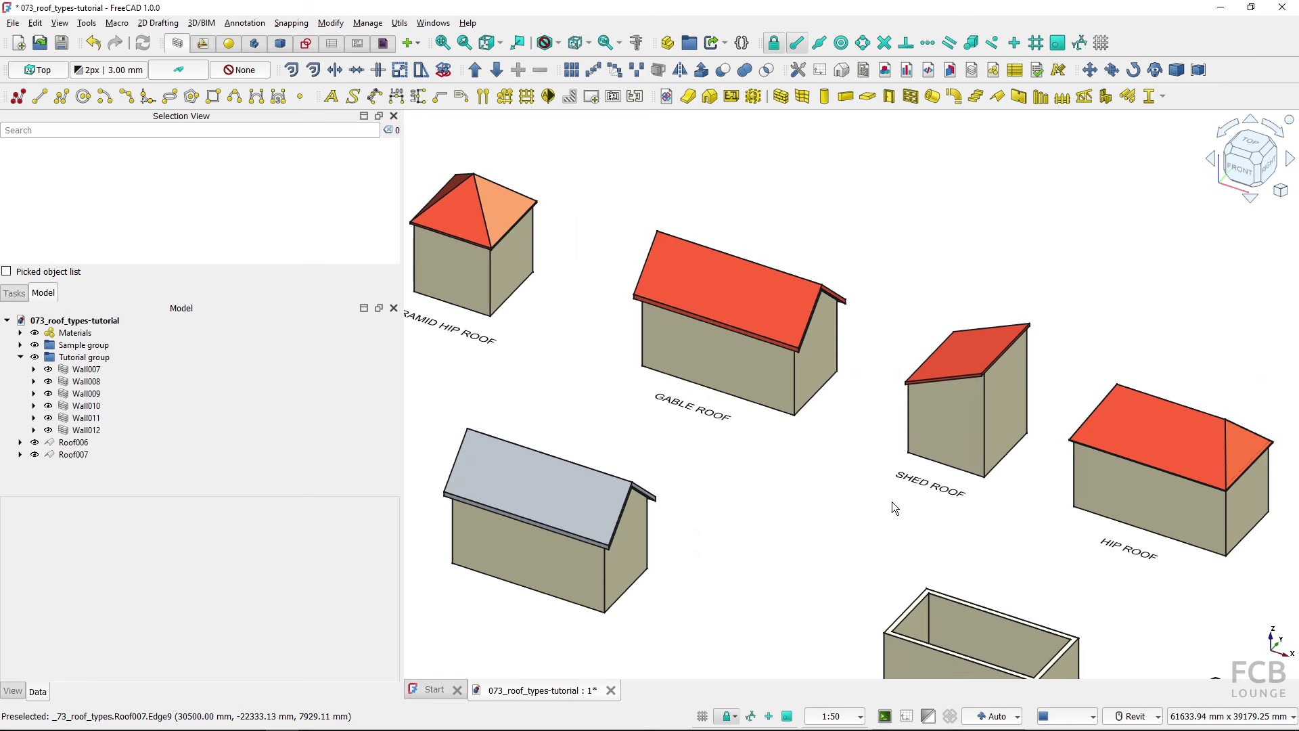
{"action": "scroll", "coordinate": [920, 498], "scroll_direction": "up", "scroll_amount": 5}
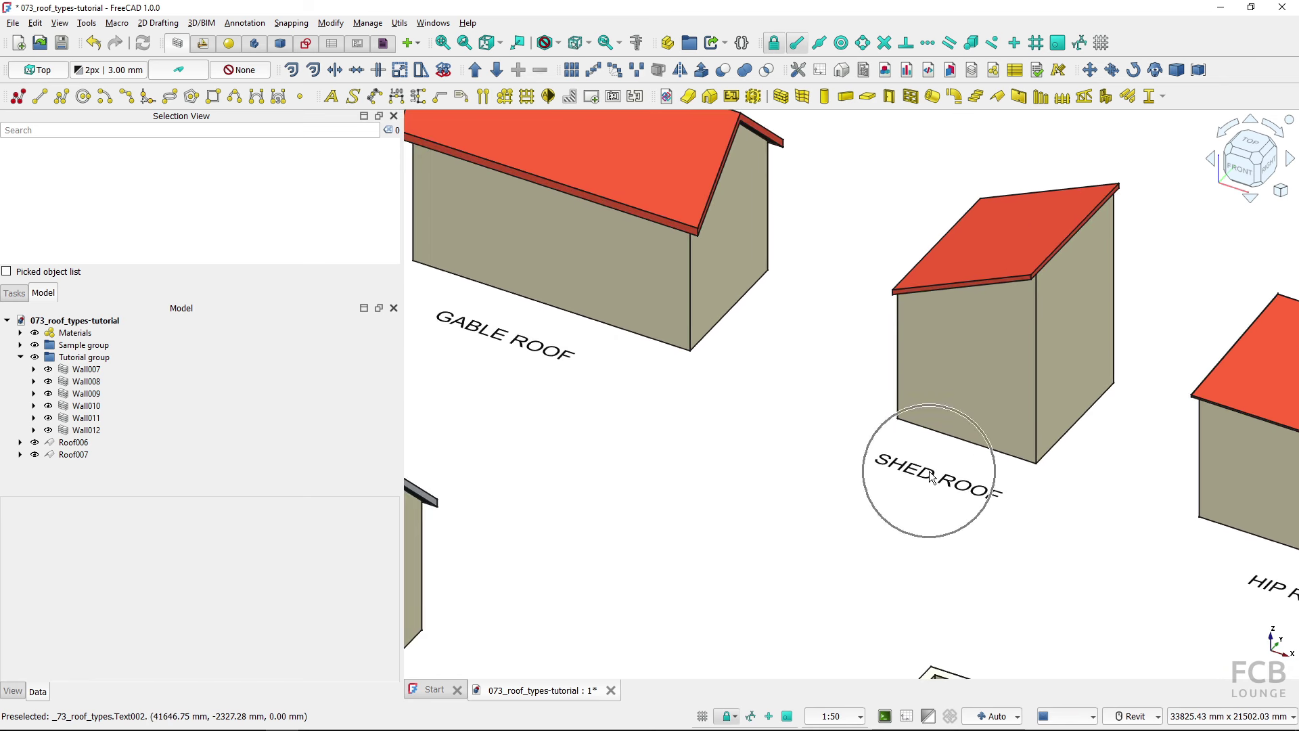
Measure the length of the front bottom edge of the small square wall that stands in front of the sample shed roof
{"action": "middle_click_drag", "start_coordinate": [885, 440], "coordinate": [988, 366], "text": "shift"}
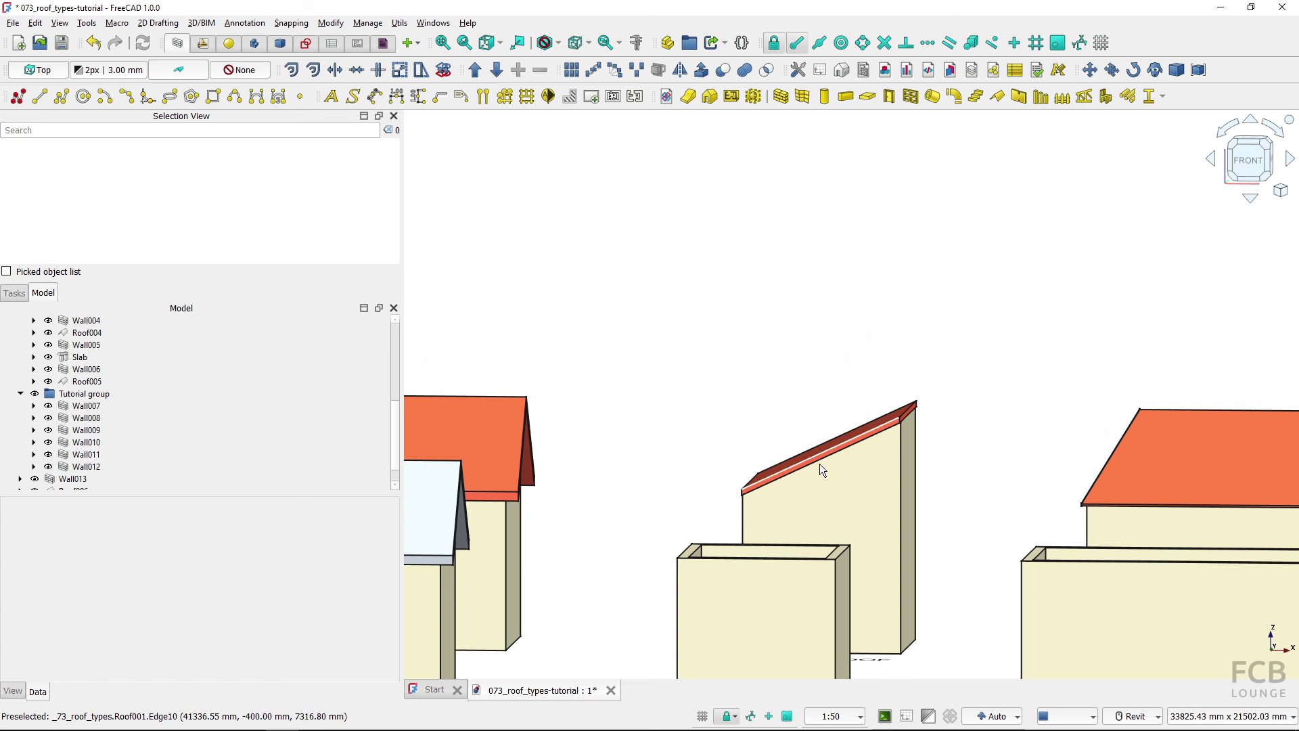
{"action": "middle_click_drag", "start_coordinate": [876, 455], "coordinate": [783, 415], "text": "shift"}
{"action": "scroll", "coordinate": [771, 525], "scroll_direction": "down", "scroll_amount": 3}
{"action": "scroll", "coordinate": [650, 516], "scroll_direction": "up", "scroll_amount": 4}
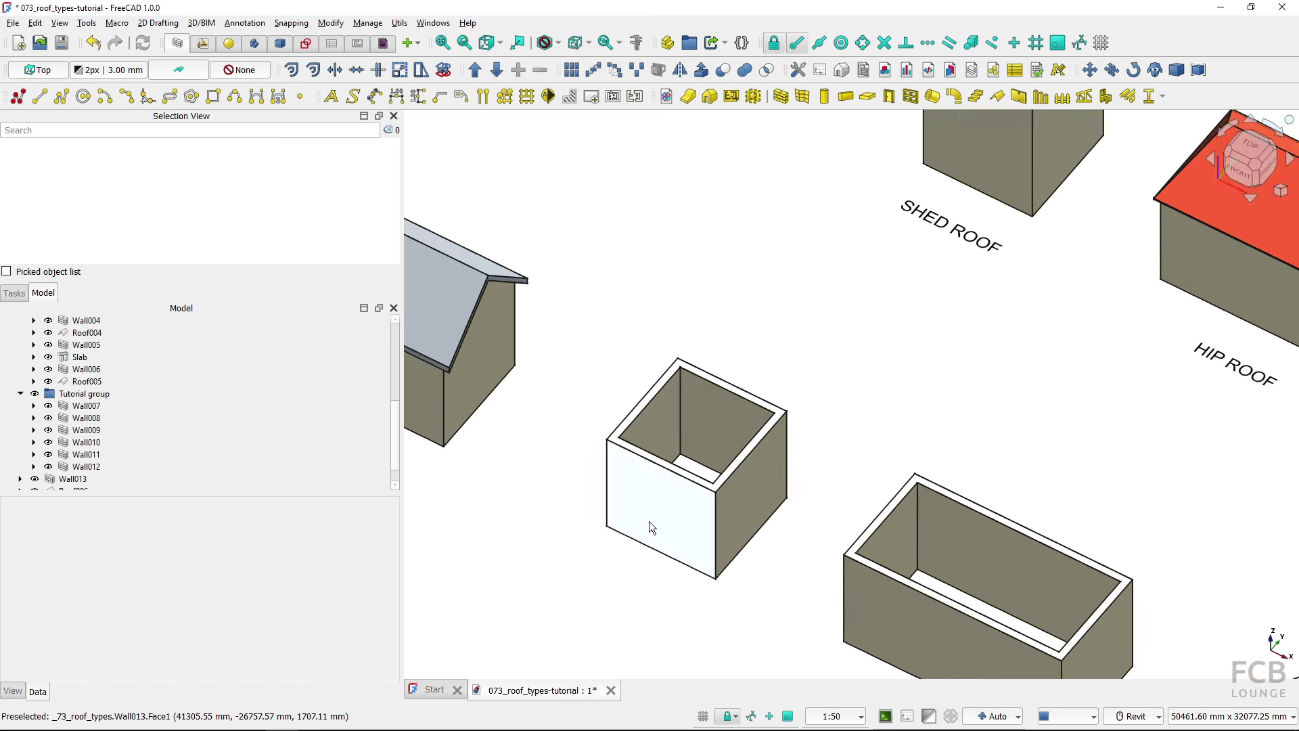
{"action": "scroll", "coordinate": [648, 527], "scroll_direction": "up", "scroll_amount": 2}
{"action": "left_click", "coordinate": [636, 555]}
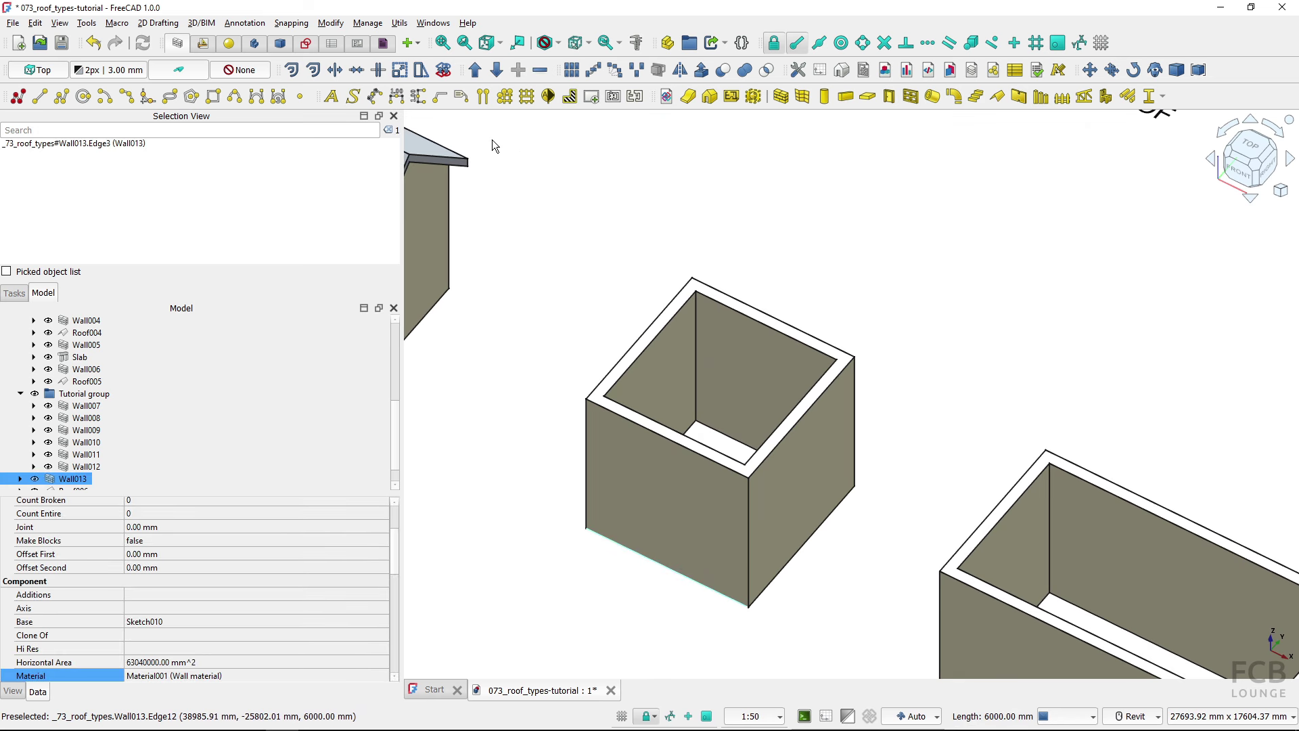
{"action": "left_click", "coordinate": [639, 44]}
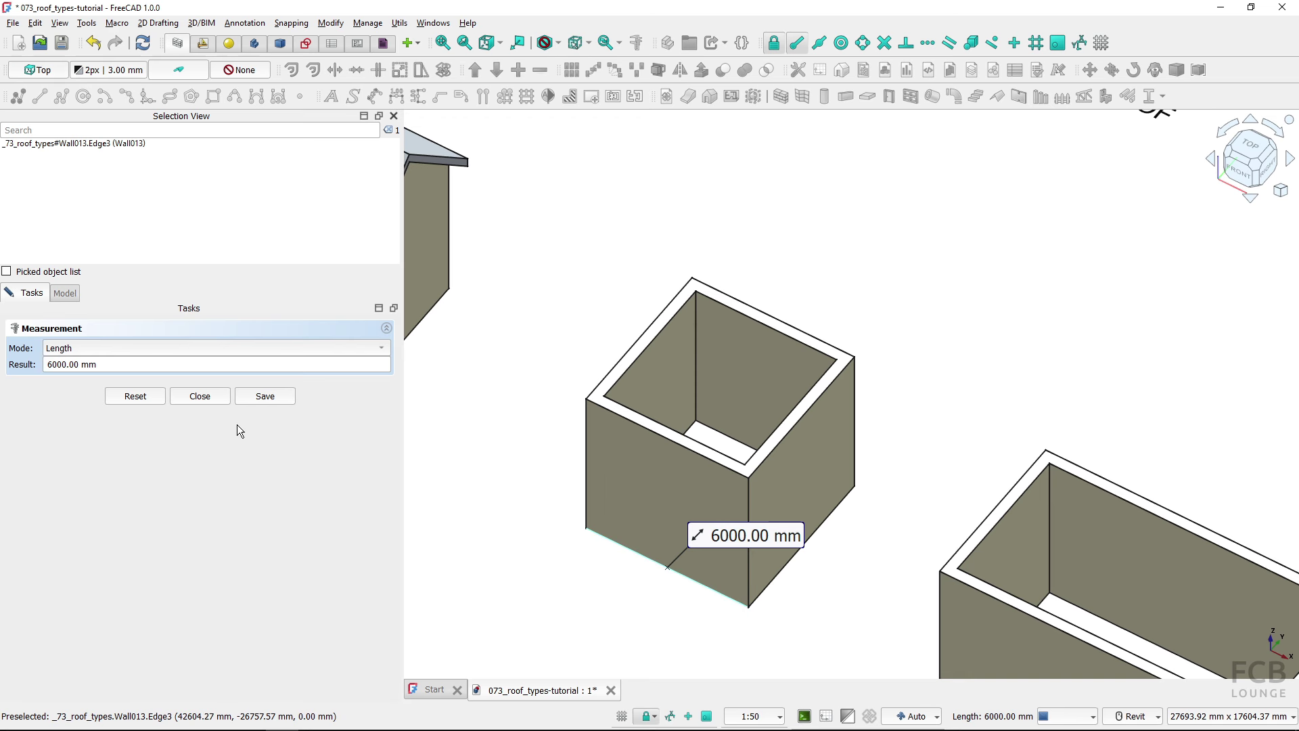
{"action": "left_click", "coordinate": [201, 396]}
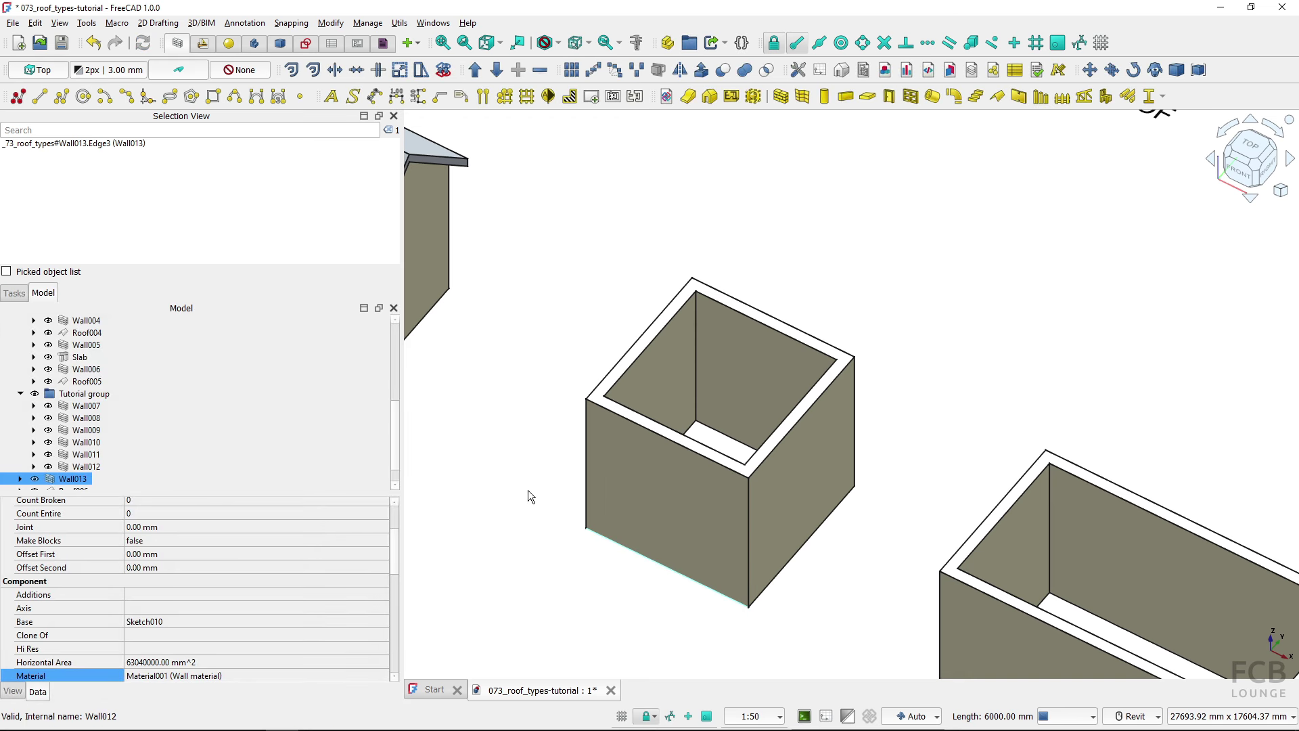
Draw a 6000 x 6000 mm rectangle between opposite outer top corners of the square wall and set Make Face to true
{"action": "middle_click_drag", "start_coordinate": [527, 489], "coordinate": [583, 515]}
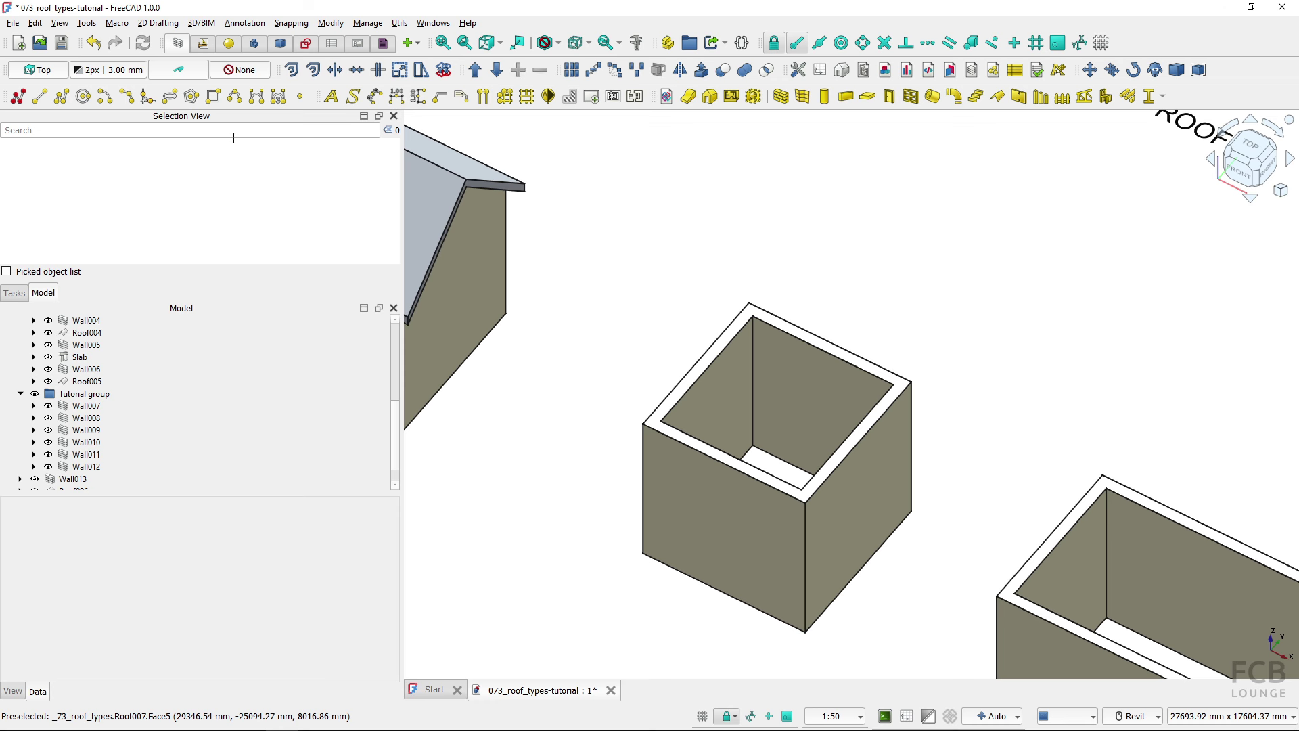
{"action": "left_click", "coordinate": [213, 99]}
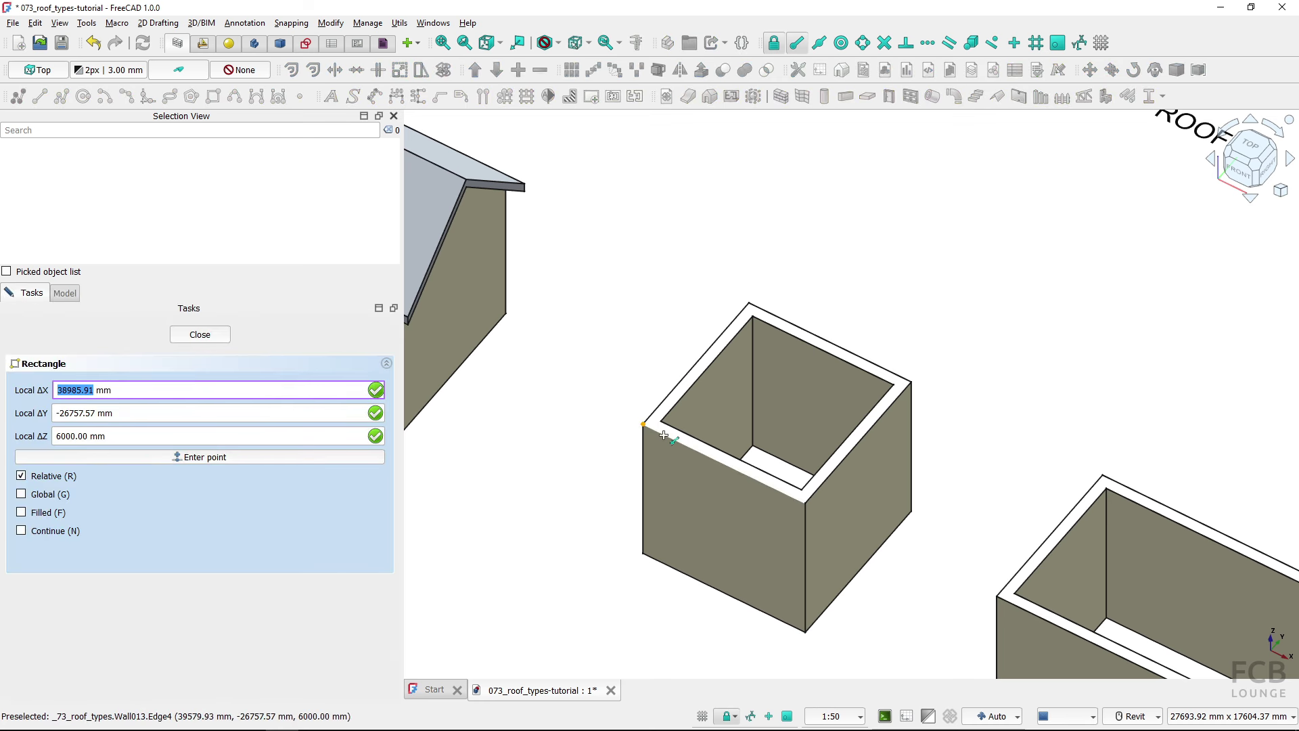
{"action": "left_click", "coordinate": [643, 424]}
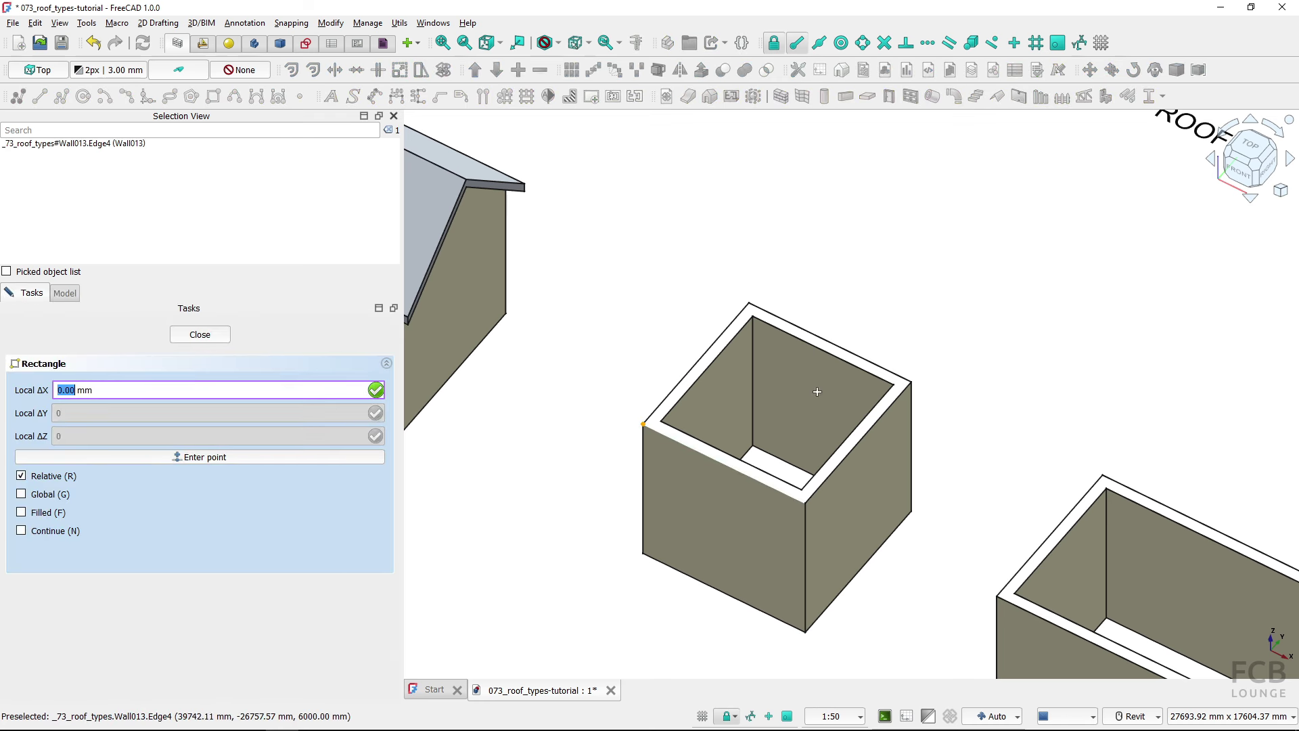
{"action": "left_click", "coordinate": [912, 383]}
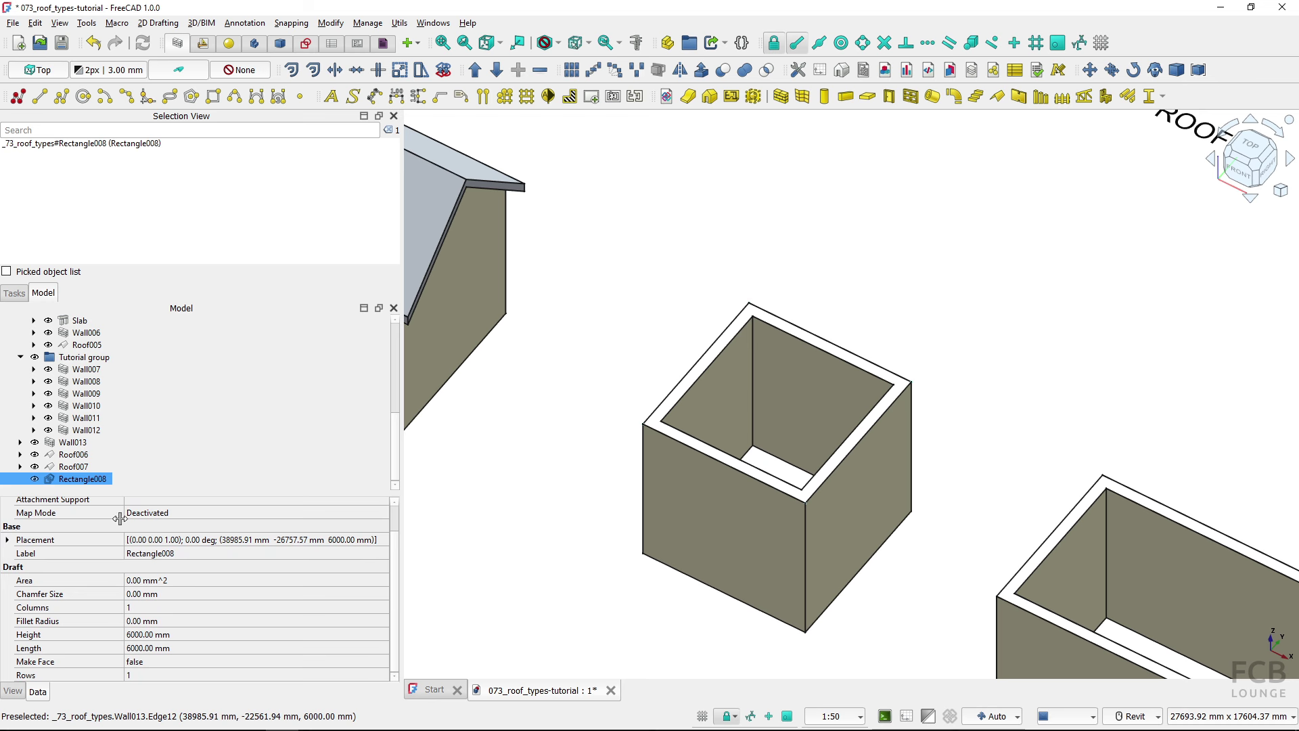
{"action": "left_click", "coordinate": [169, 659]}
{"action": "left_click", "coordinate": [169, 659]}
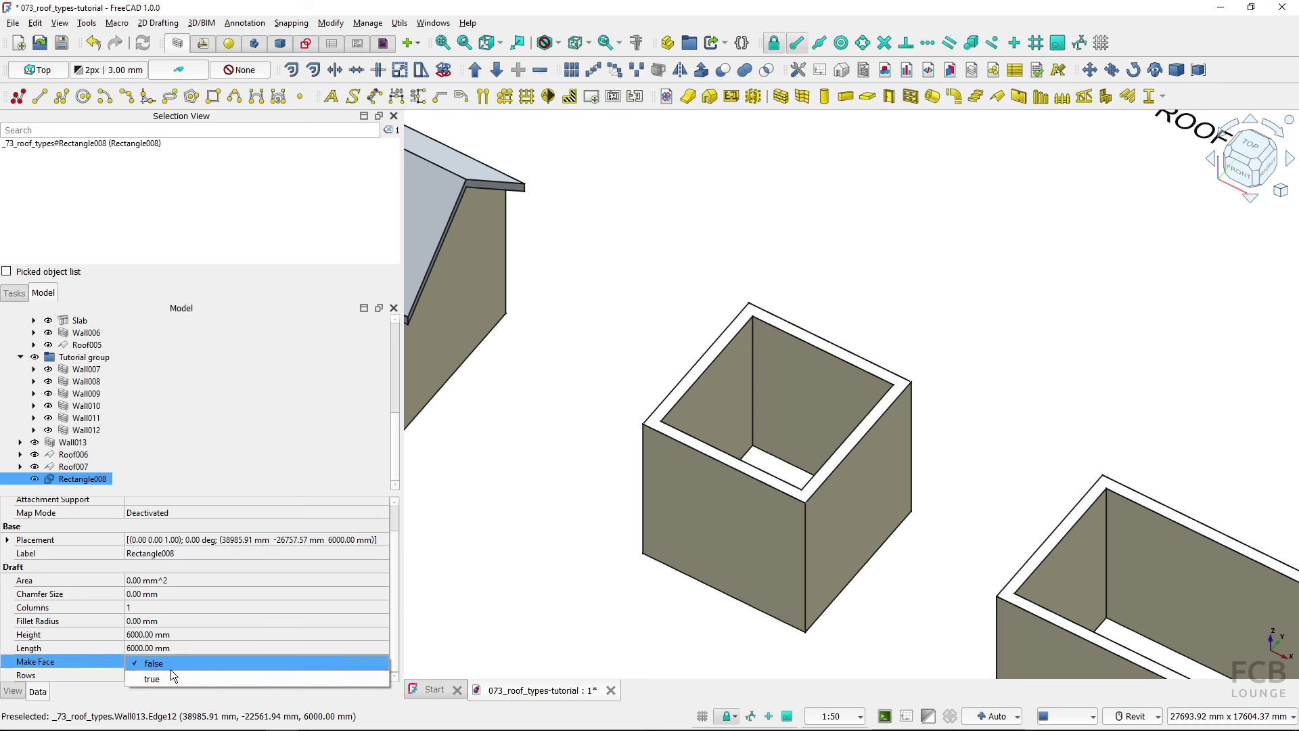
{"action": "left_click", "coordinate": [172, 675]}
{"action": "left_click", "coordinate": [177, 648]}
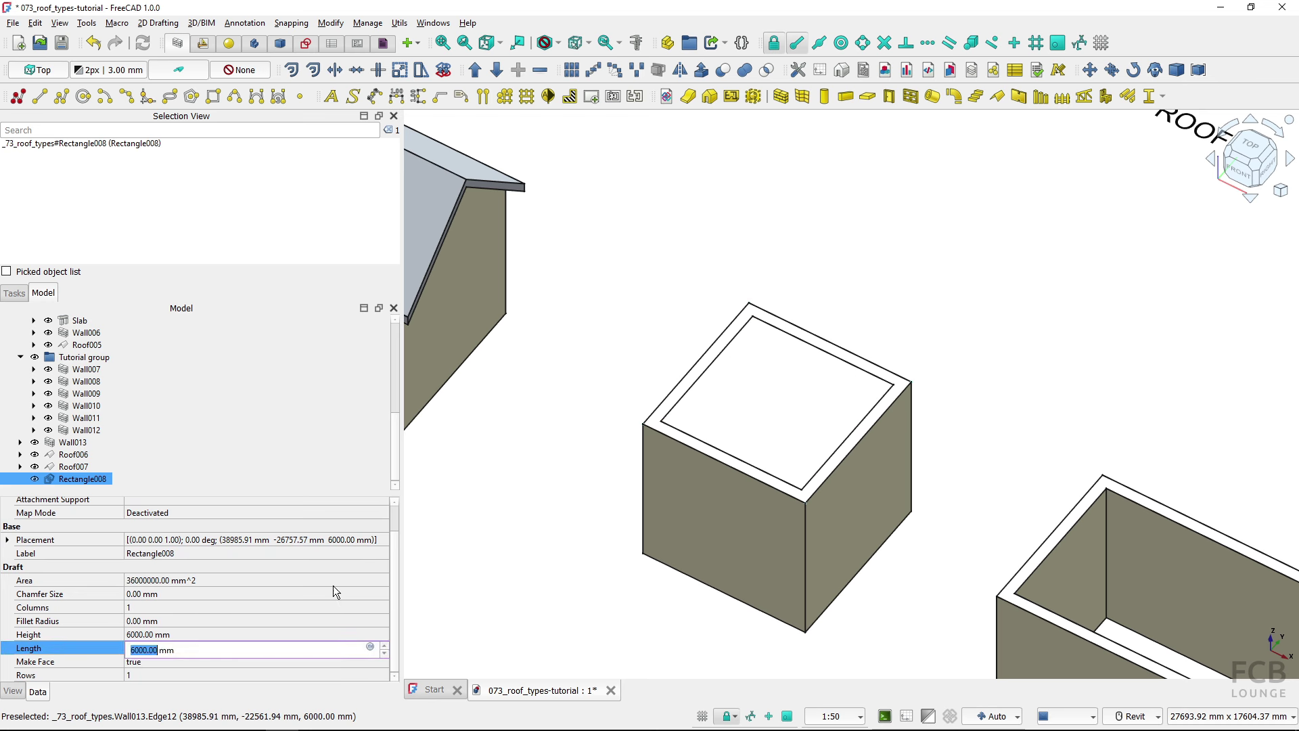
Create a roof from the rectangle on the square wall and open the roof for editing
{"action": "left_click", "coordinate": [1000, 96]}
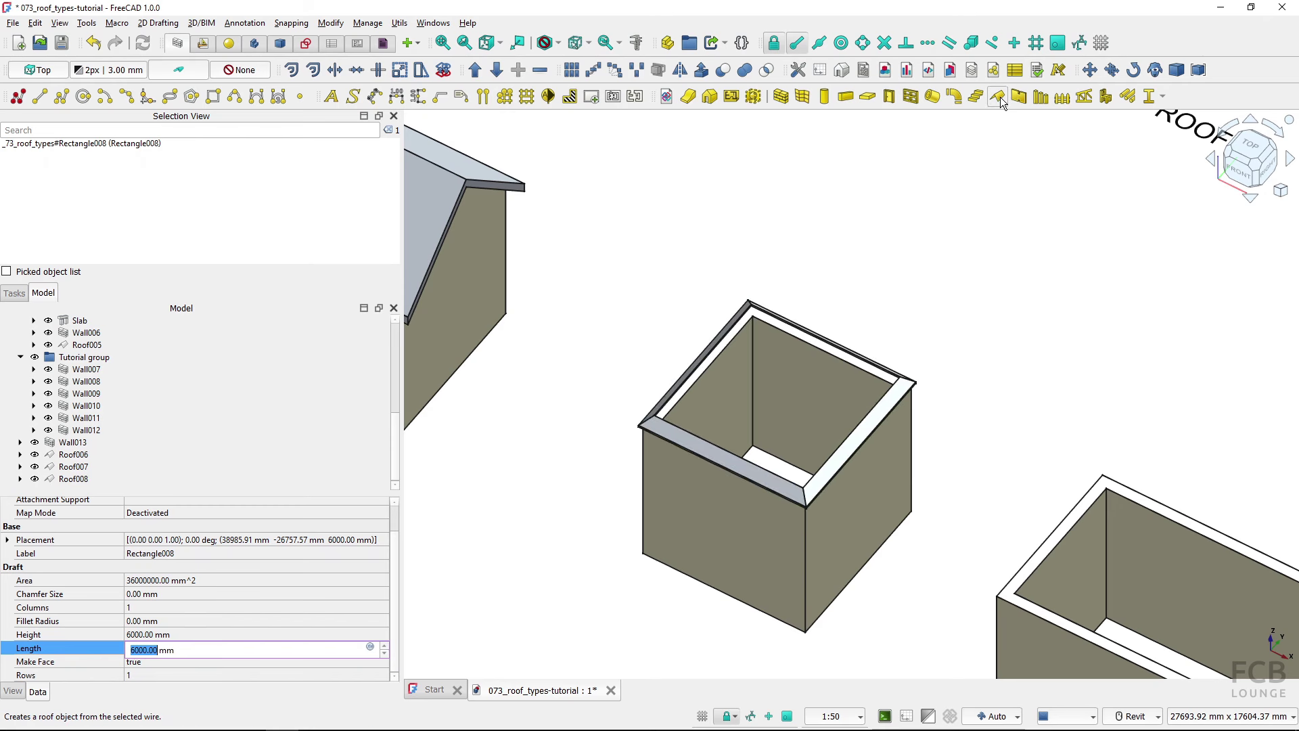
{"action": "middle_click_drag", "start_coordinate": [571, 441], "coordinate": [578, 443], "text": "shift"}
{"action": "double_click", "coordinate": [73, 479]}
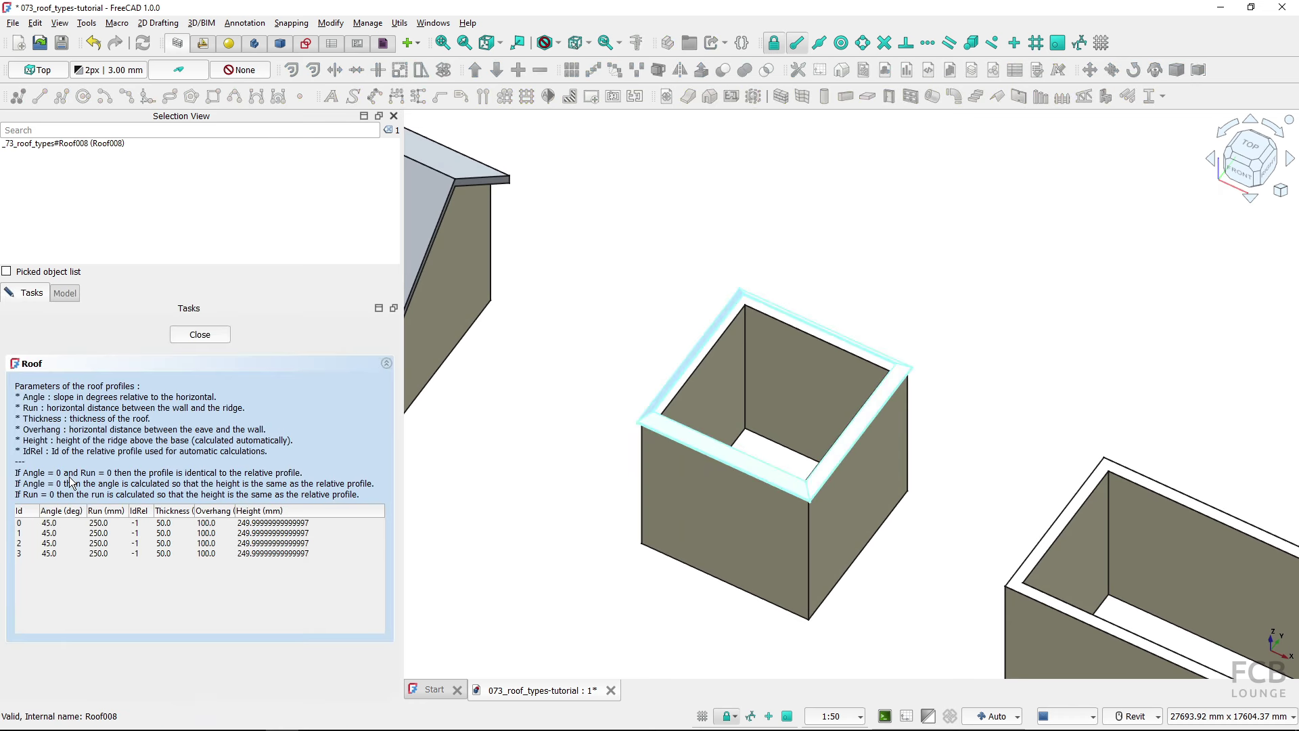
Set the run to 5000 mm for roof profile 0 and to 3000 mm for profile 3
{"action": "left_click", "coordinate": [74, 523]}
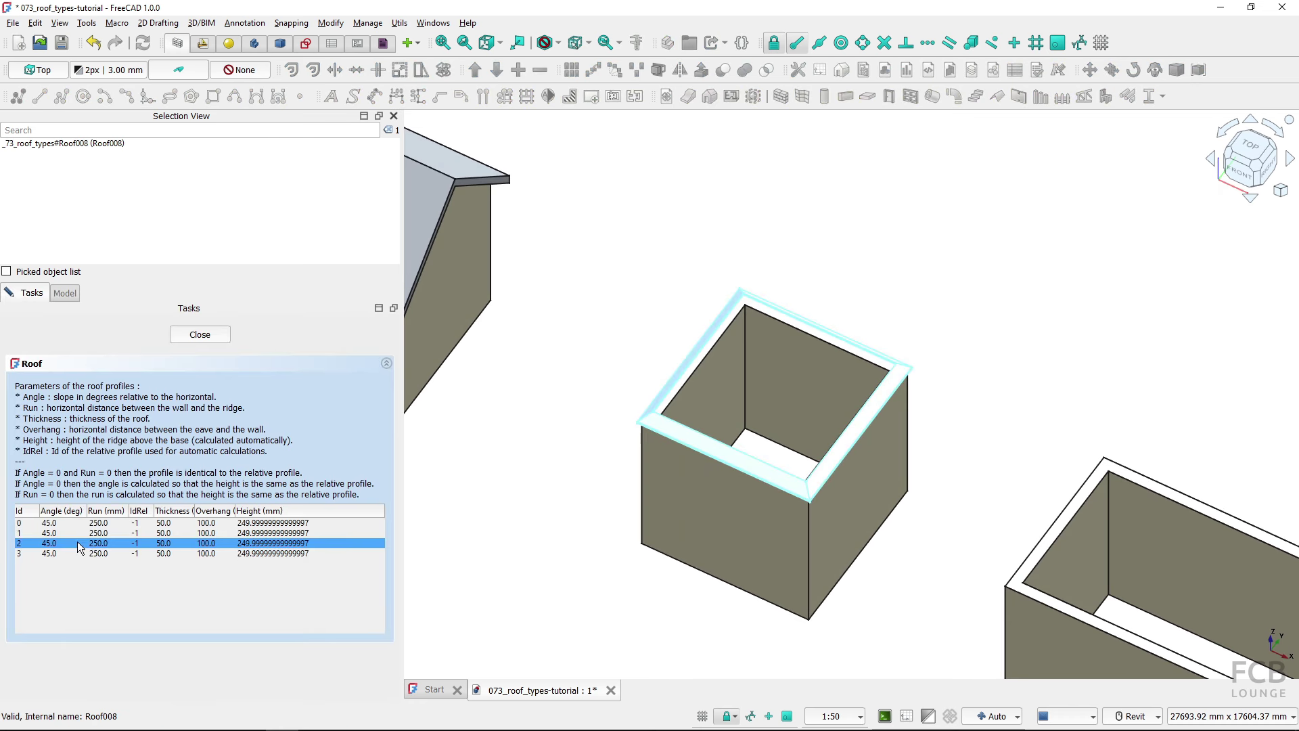
{"action": "double_click", "coordinate": [124, 524]}
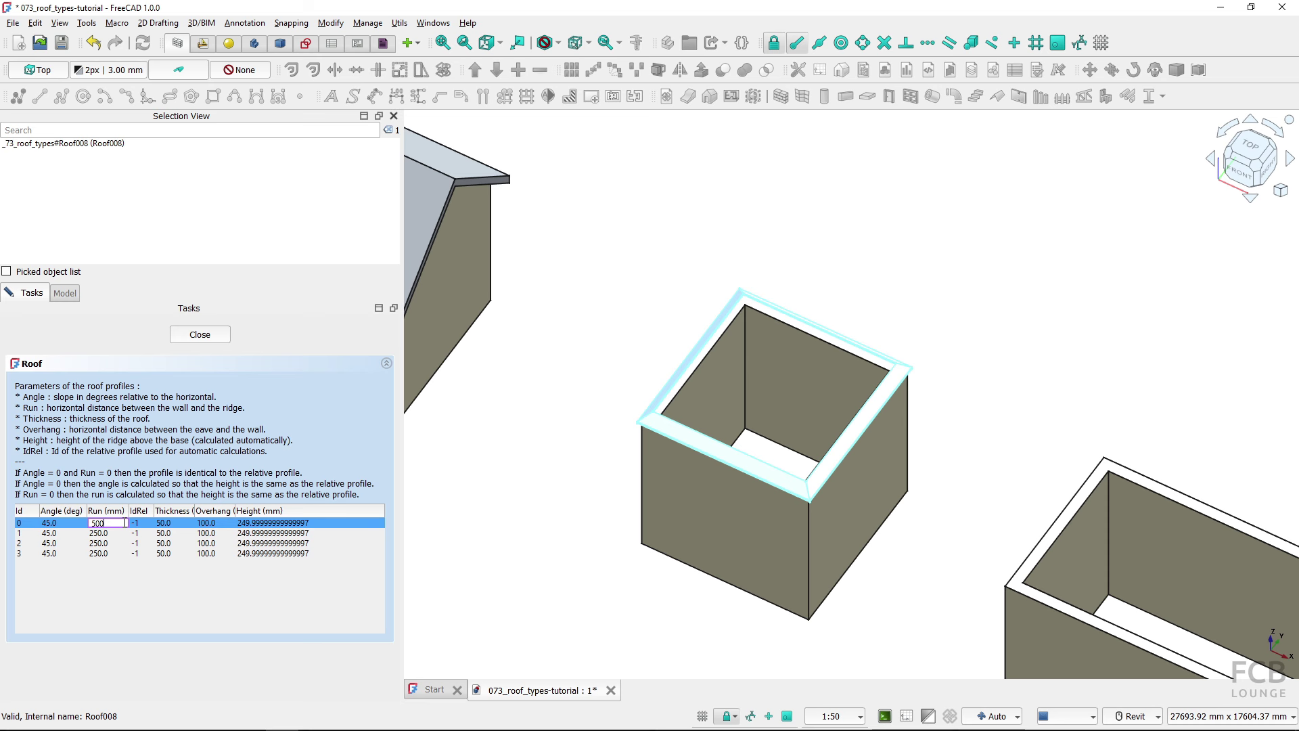
{"action": "key", "text": "Return"}
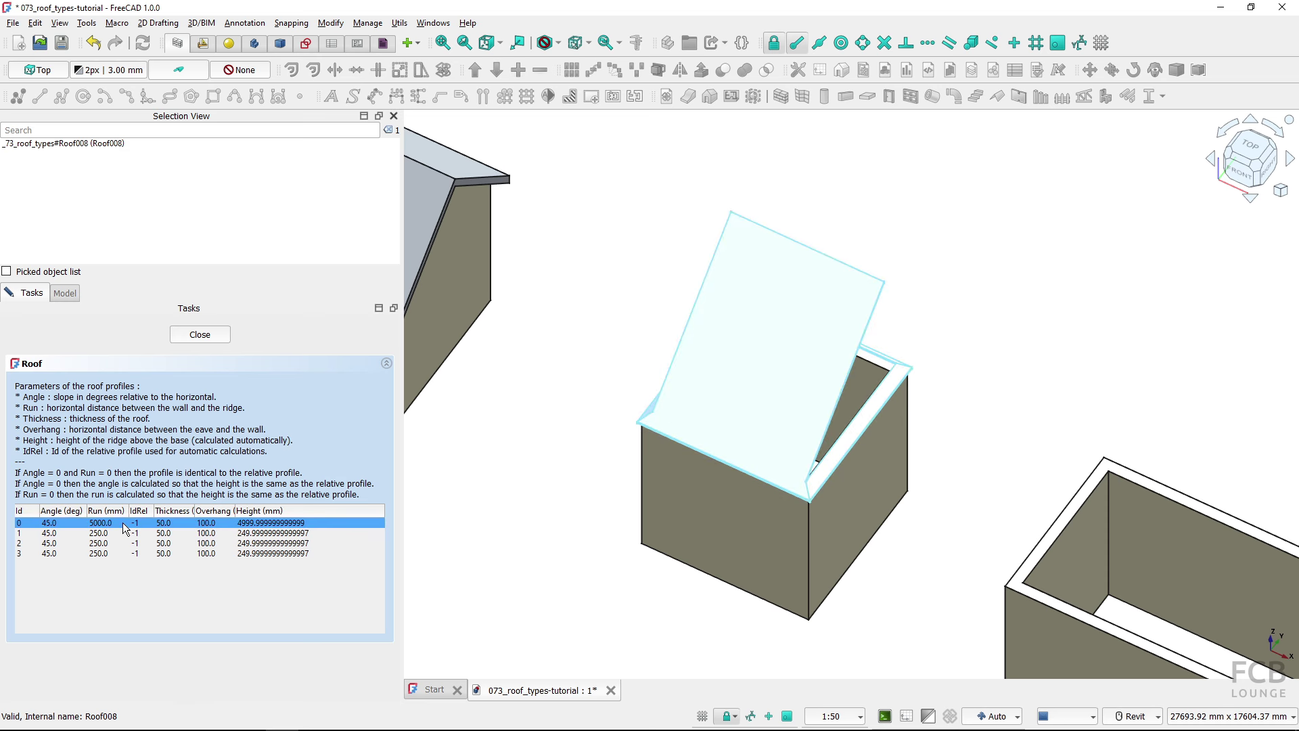
{"action": "double_click", "coordinate": [115, 553]}
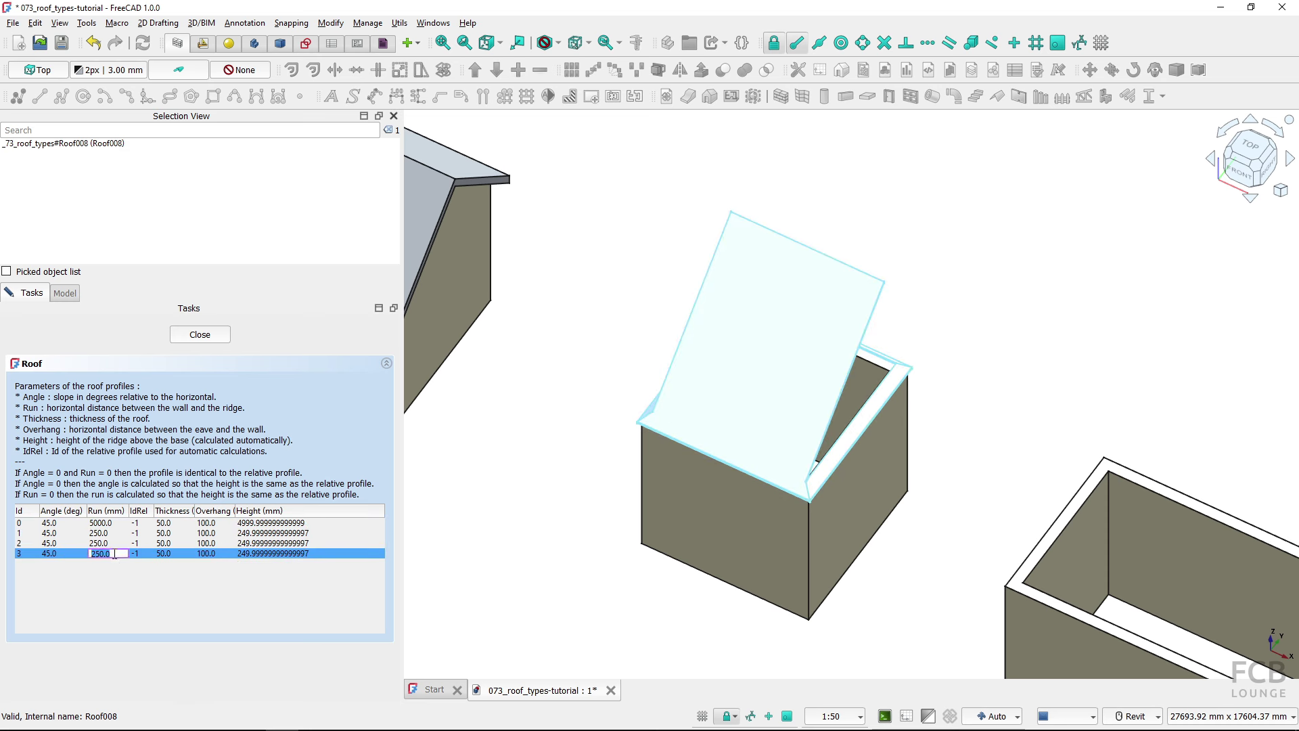
{"action": "type", "text": "3000"}
{"action": "key", "text": "Return"}
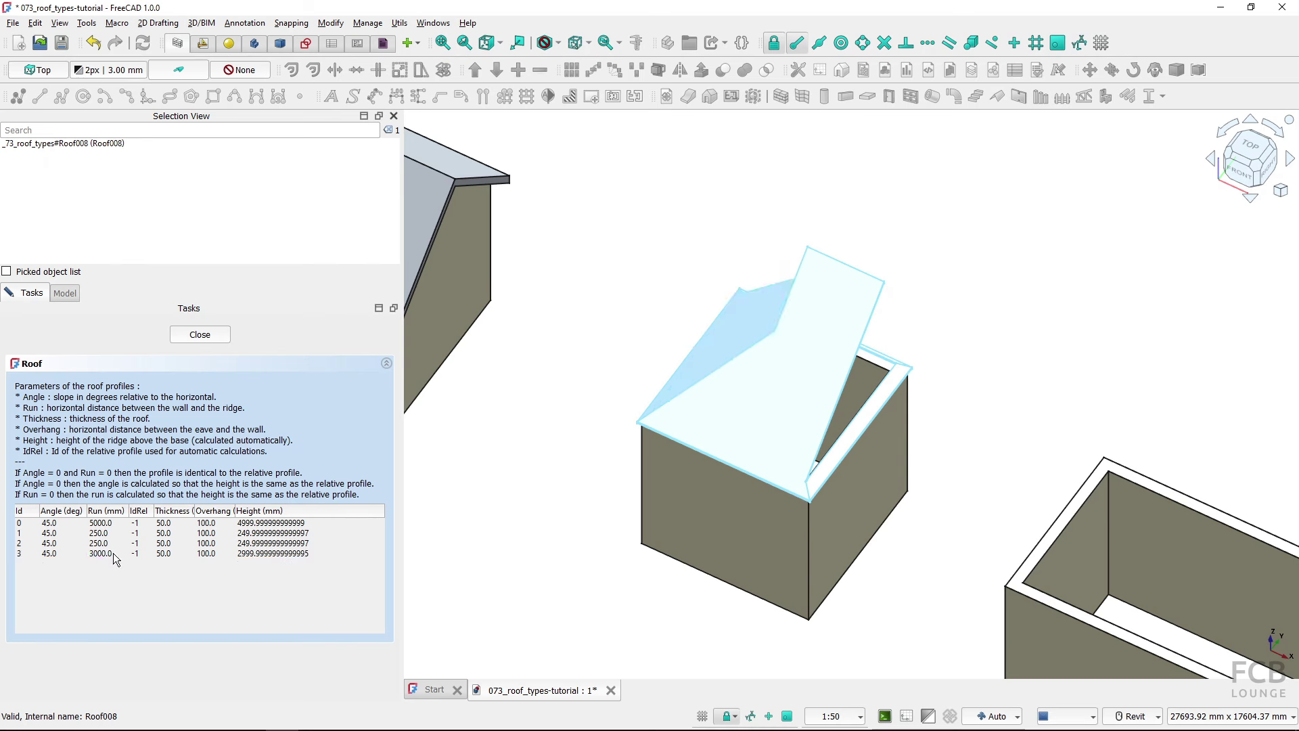
Set the angle of roof profiles 0, 1 and 2 to 90 degrees, so only profile 3 slopes
{"action": "scroll", "coordinate": [511, 439], "scroll_direction": "down", "scroll_amount": 5}
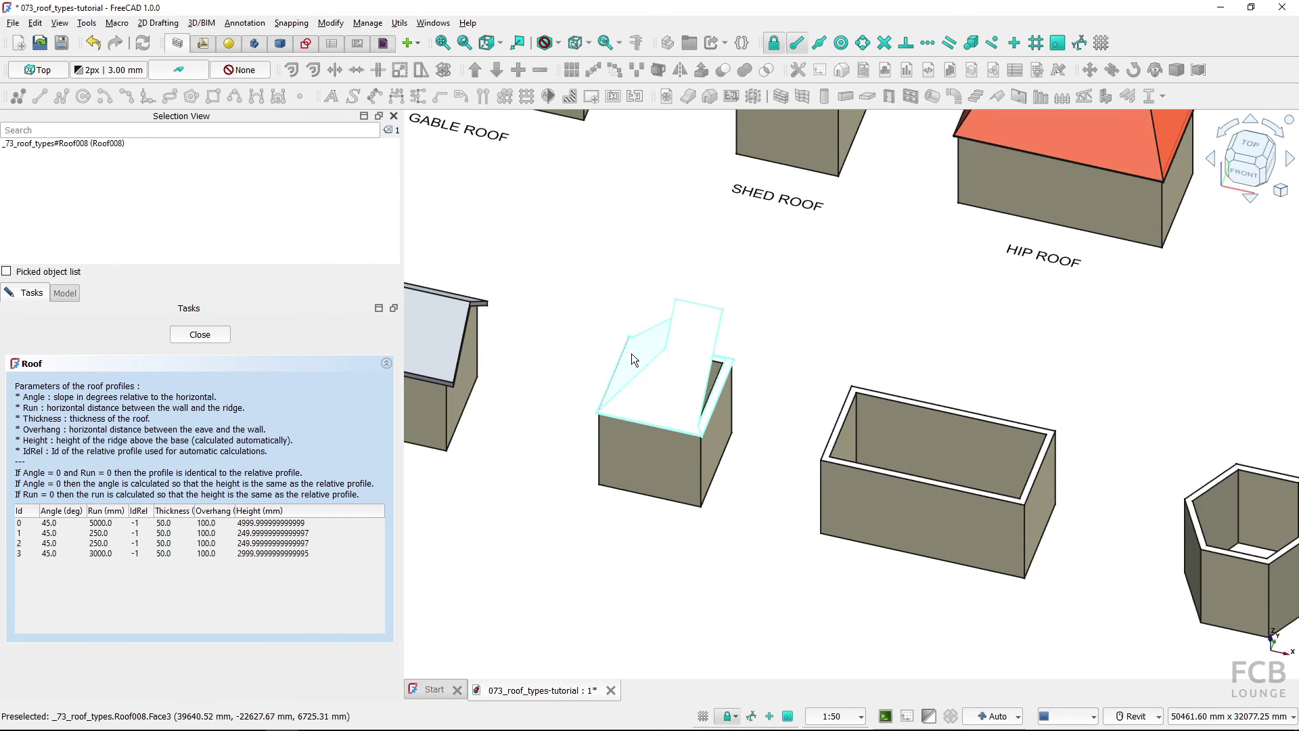
{"action": "middle_click_drag", "start_coordinate": [631, 353], "coordinate": [672, 435], "text": "shift"}
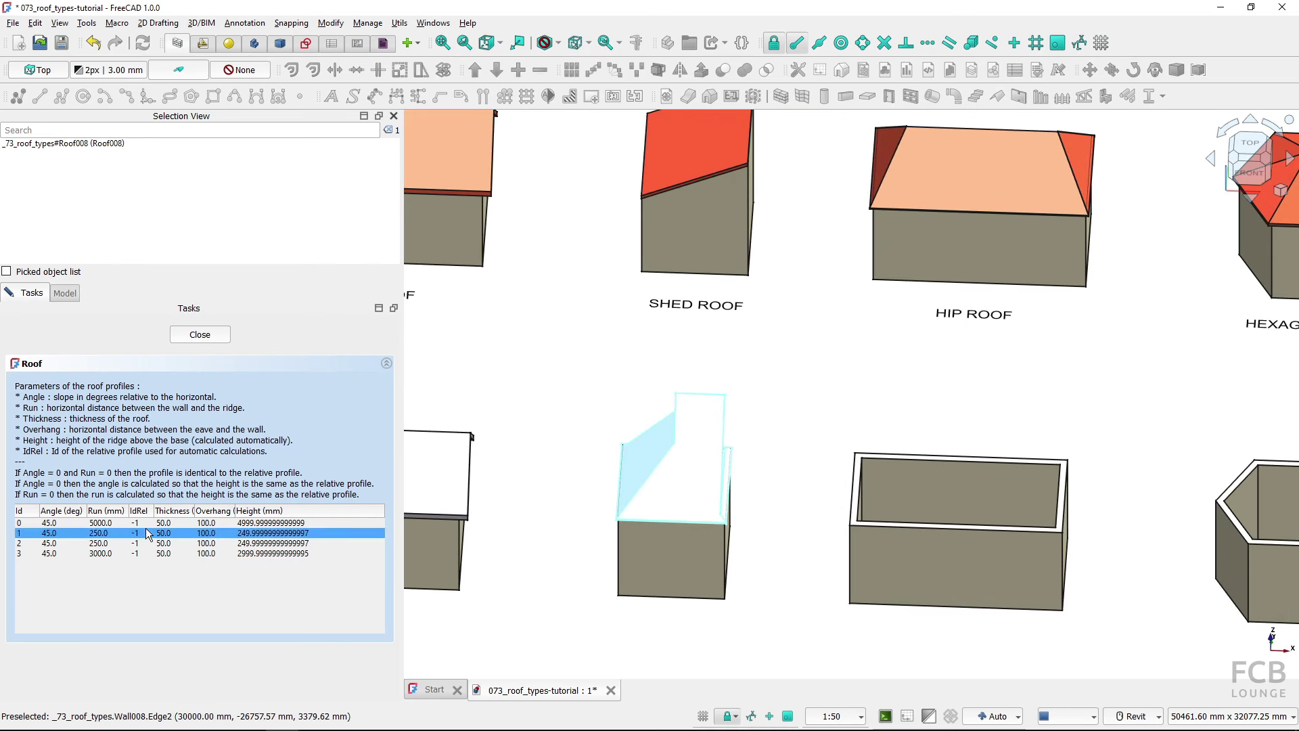
{"action": "left_click", "coordinate": [103, 524]}
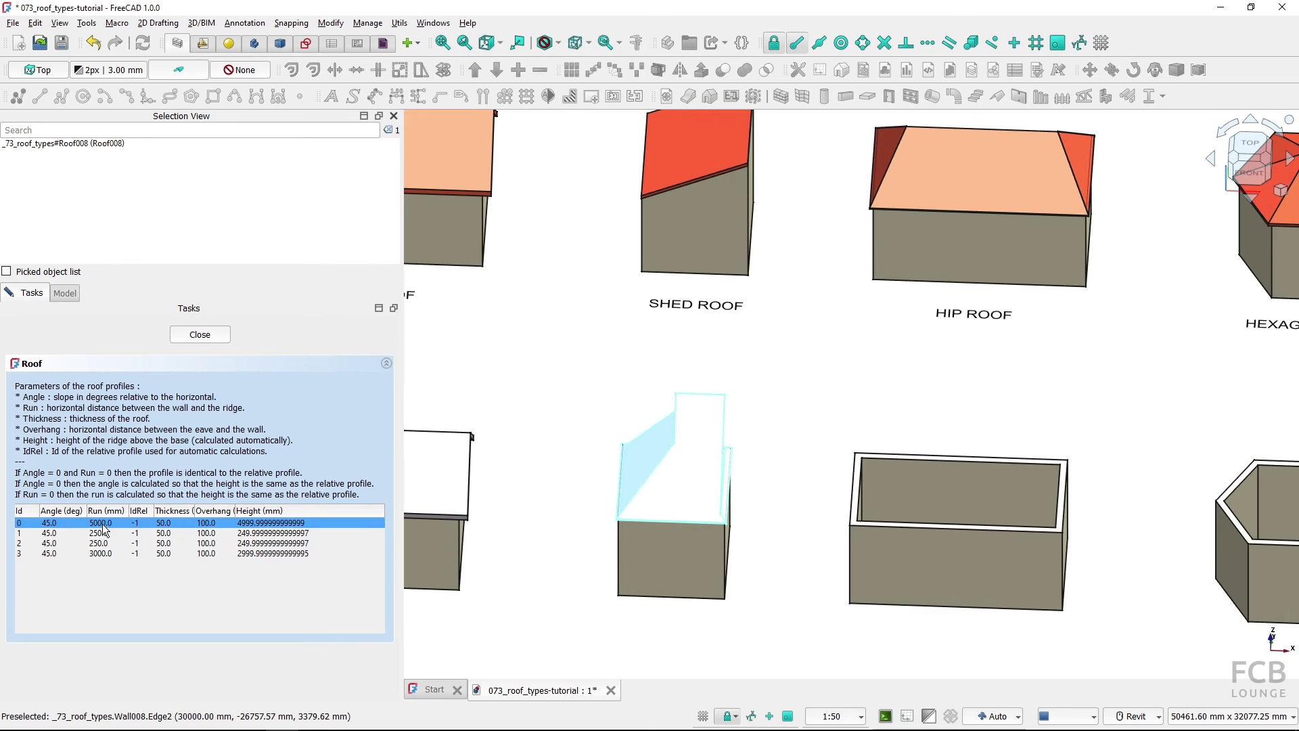
{"action": "double_click", "coordinate": [56, 523]}
{"action": "type", "text": "90"}
{"action": "key", "text": "Return"}
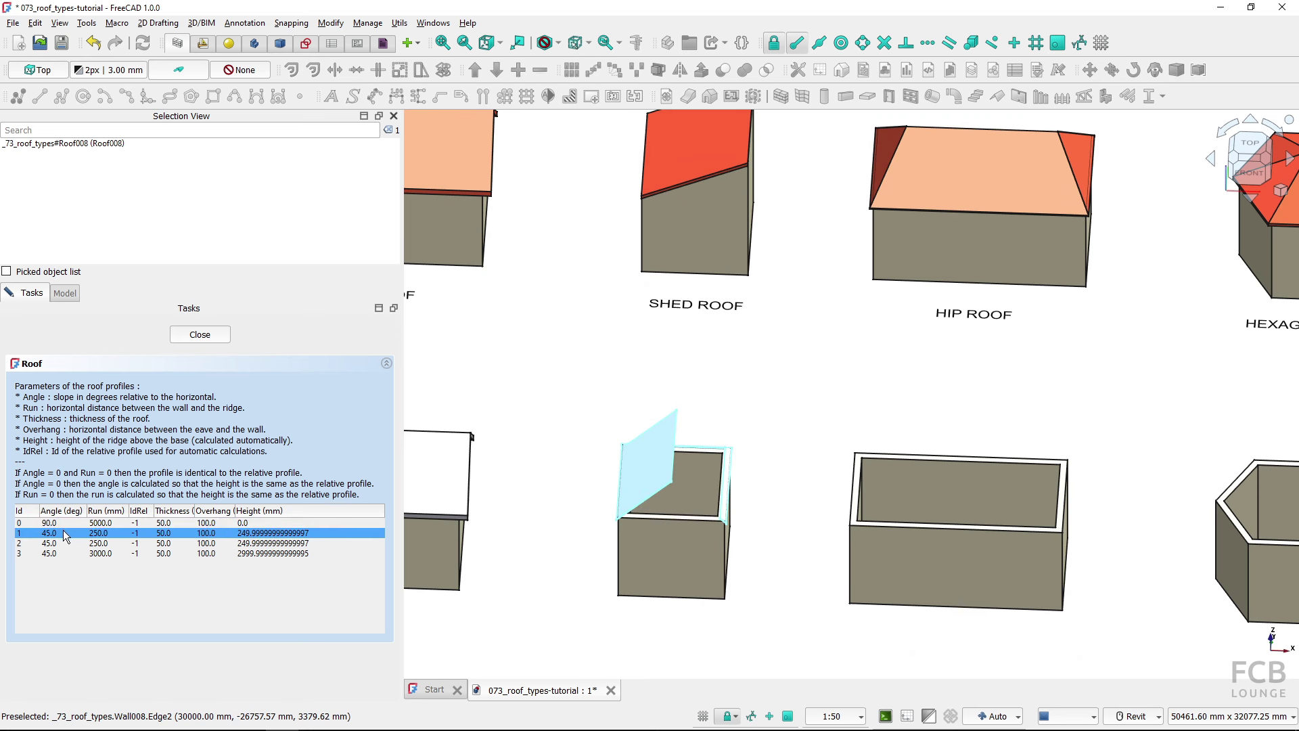
{"action": "left_click", "coordinate": [73, 545]}
{"action": "double_click", "coordinate": [70, 543]}
{"action": "type", "text": "9"}
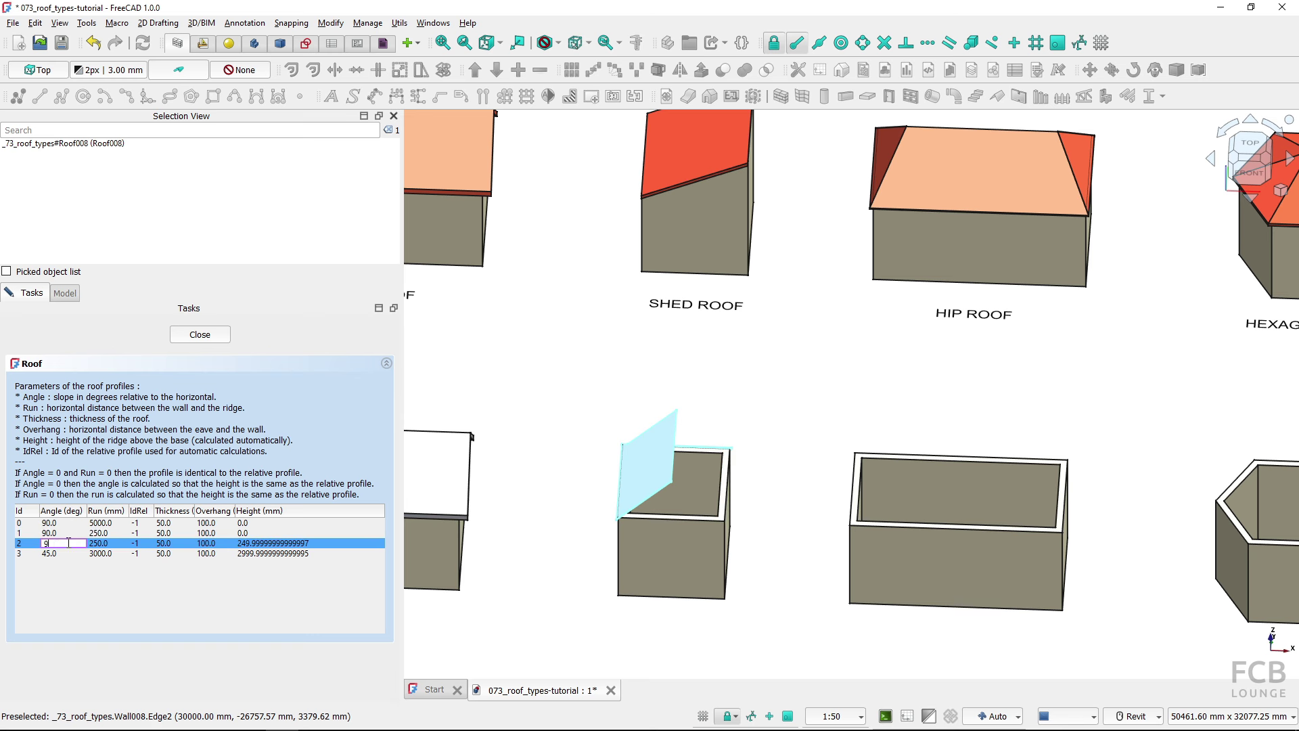
{"action": "type", "text": "0"}
{"action": "key", "text": "Return"}
Give roof profile 3 an angle of 30 degrees and a run of 6000 mm
{"action": "scroll", "coordinate": [667, 513], "scroll_direction": "up", "scroll_amount": 3}
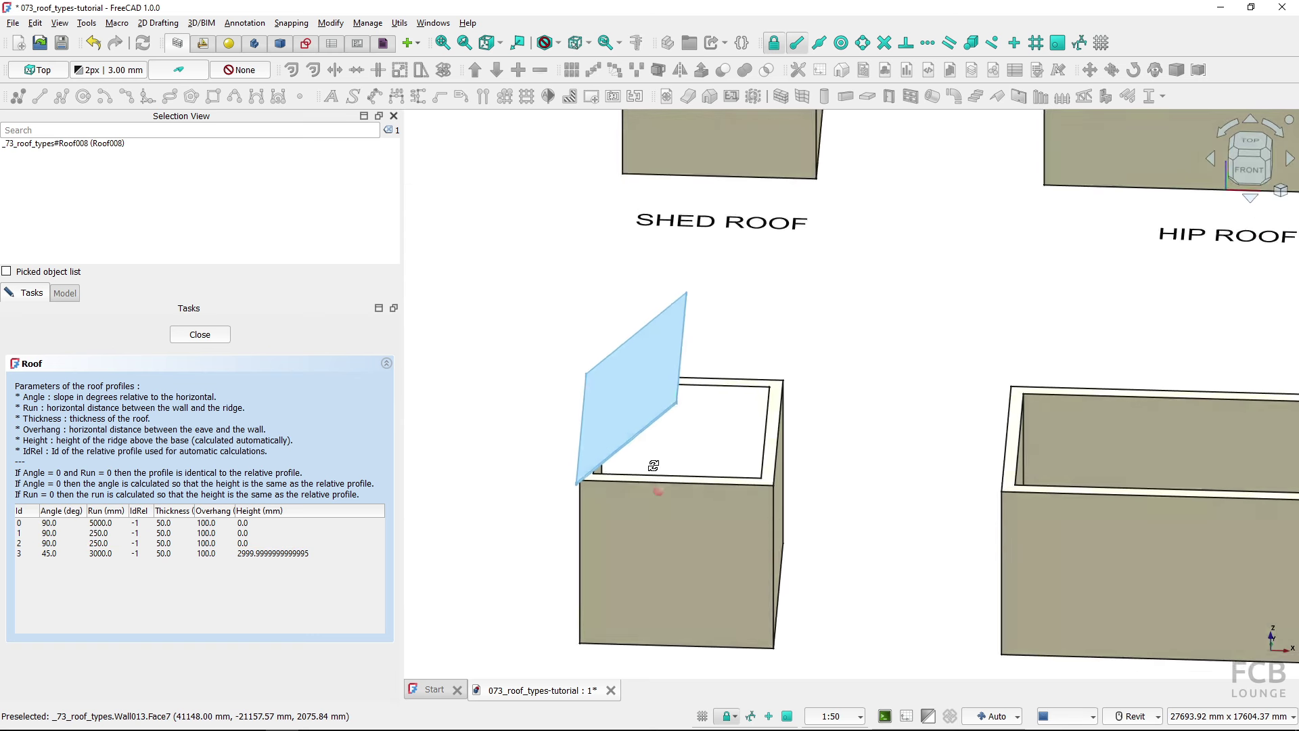
{"action": "middle_click_drag", "start_coordinate": [653, 466], "coordinate": [650, 448], "text": "shift"}
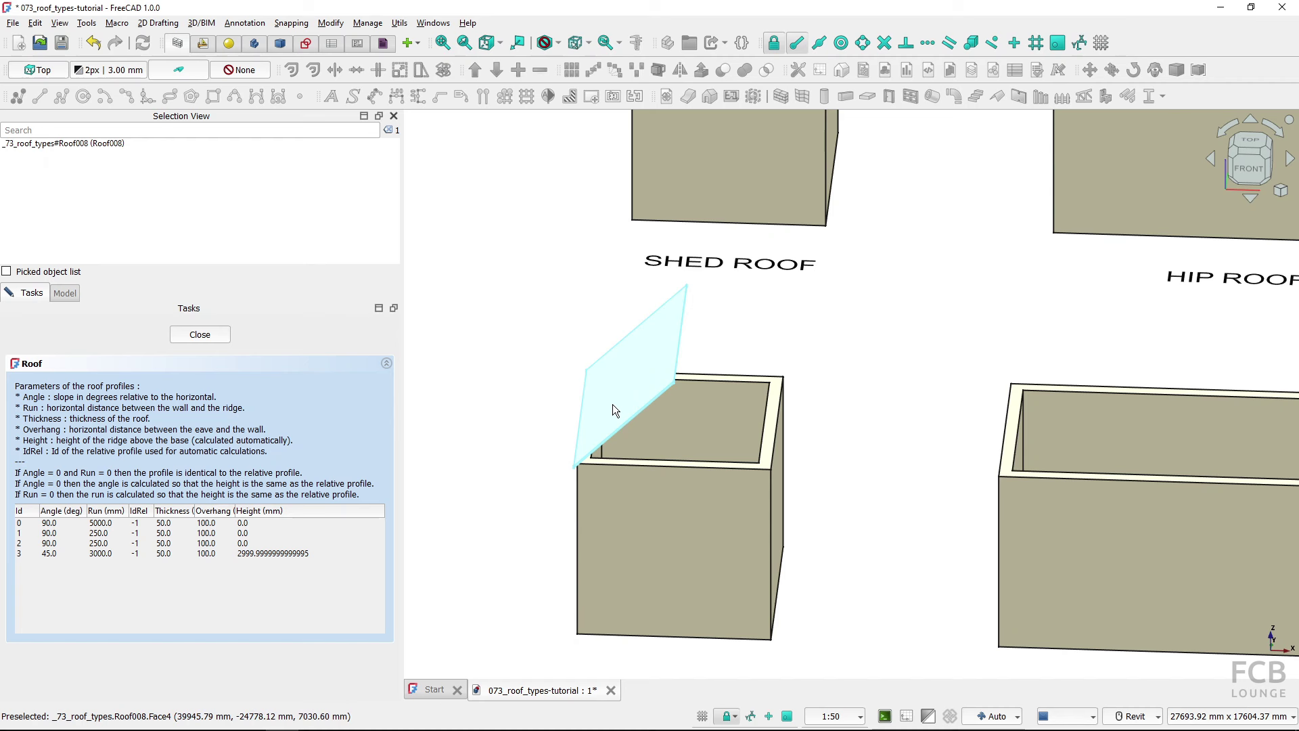
{"action": "left_click", "coordinate": [613, 407]}
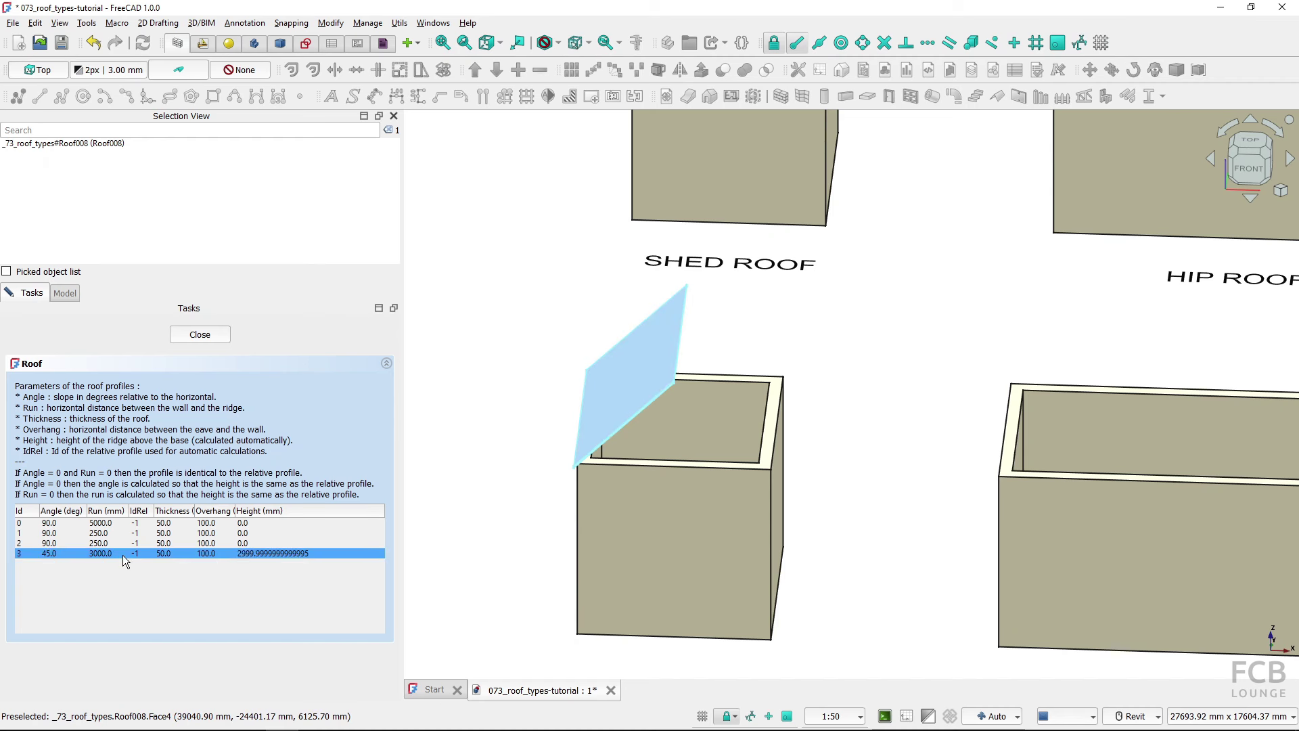
{"action": "double_click", "coordinate": [64, 555]}
{"action": "type", "text": "30"}
{"action": "key", "text": "Return"}
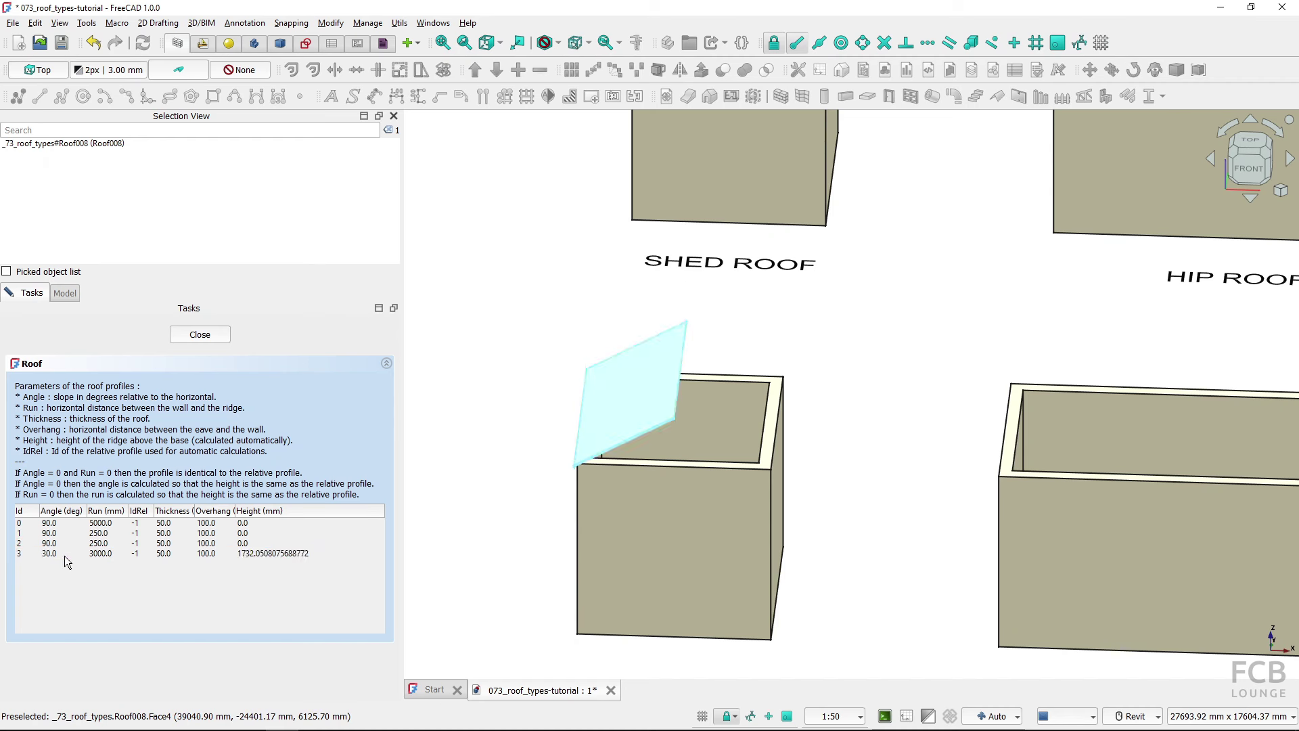
{"action": "double_click", "coordinate": [125, 554]}
{"action": "type", "text": "60"}
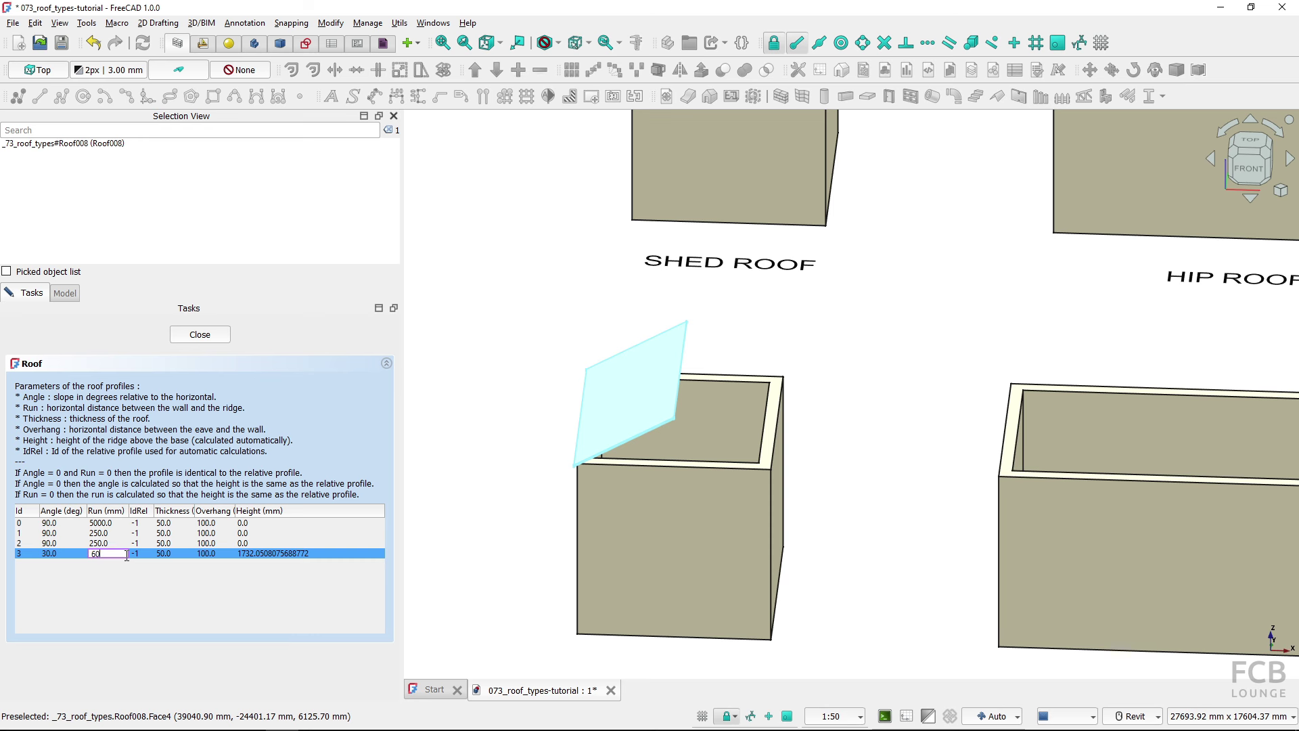
{"action": "type", "text": "00"}
{"action": "key", "text": "Return"}
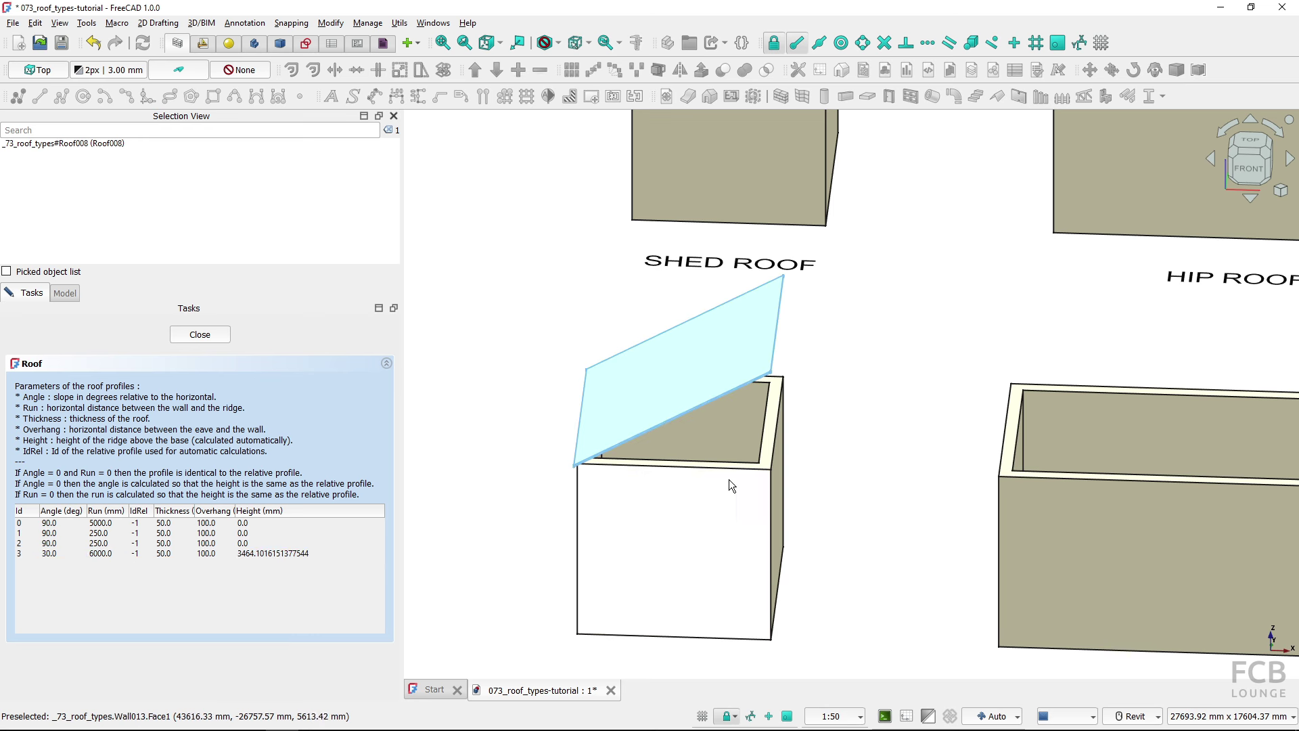
Extend the run of roof profile 3 to 7000 mm so the slope projects past the high side of the wall
{"action": "middle_click_drag", "start_coordinate": [728, 479], "coordinate": [762, 477], "text": "shift"}
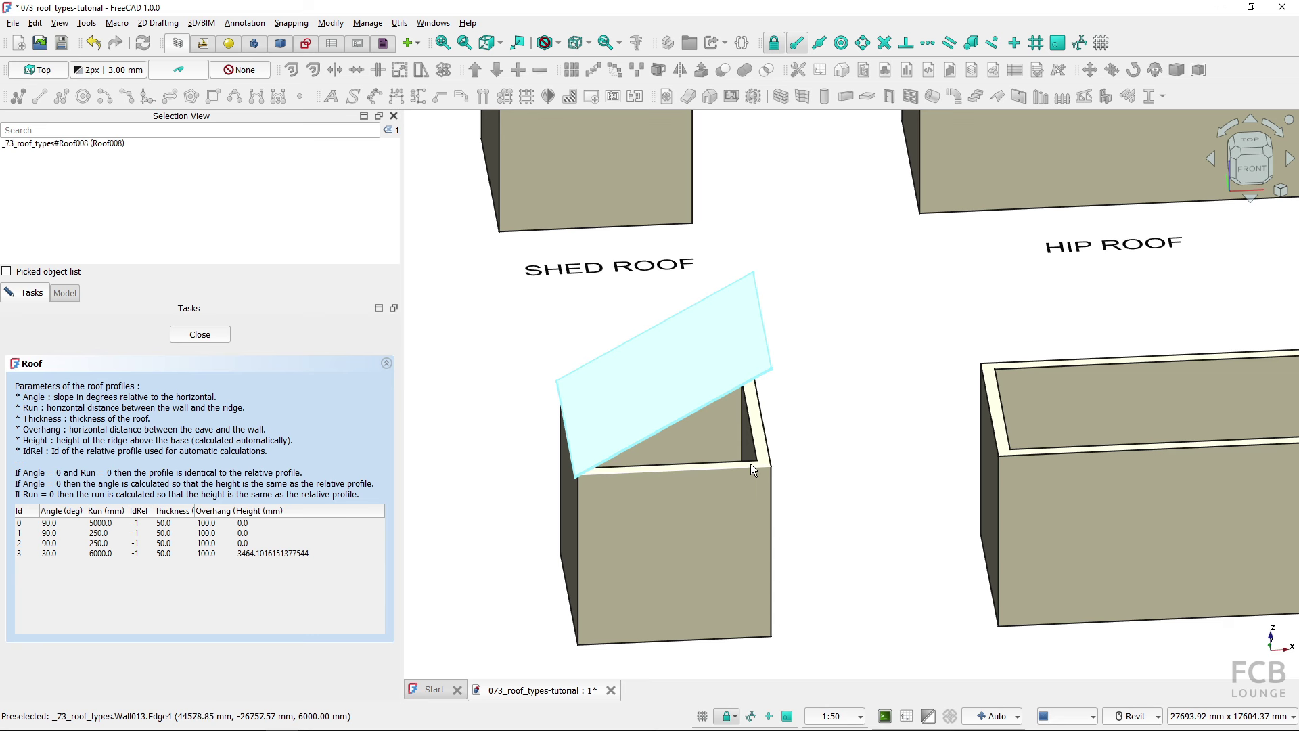
{"action": "mouse_move", "coordinate": [704, 469]}
{"action": "middle_mouse_down", "text": "shift"}
{"action": "mouse_move", "coordinate": [678, 447]}
{"action": "mouse_move", "coordinate": [708, 488]}
{"action": "middle_mouse_up", "text": "shift"}
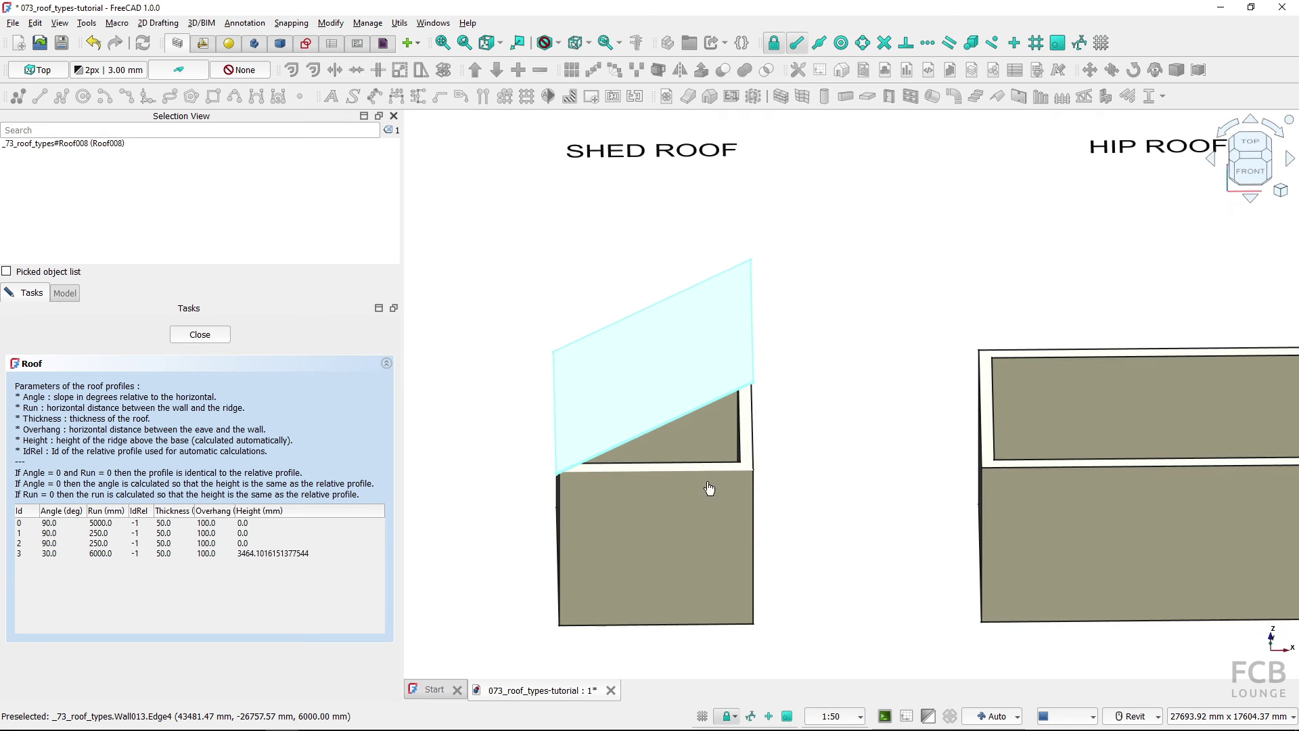
{"action": "left_click", "coordinate": [124, 553]}
{"action": "left_click", "coordinate": [123, 553]}
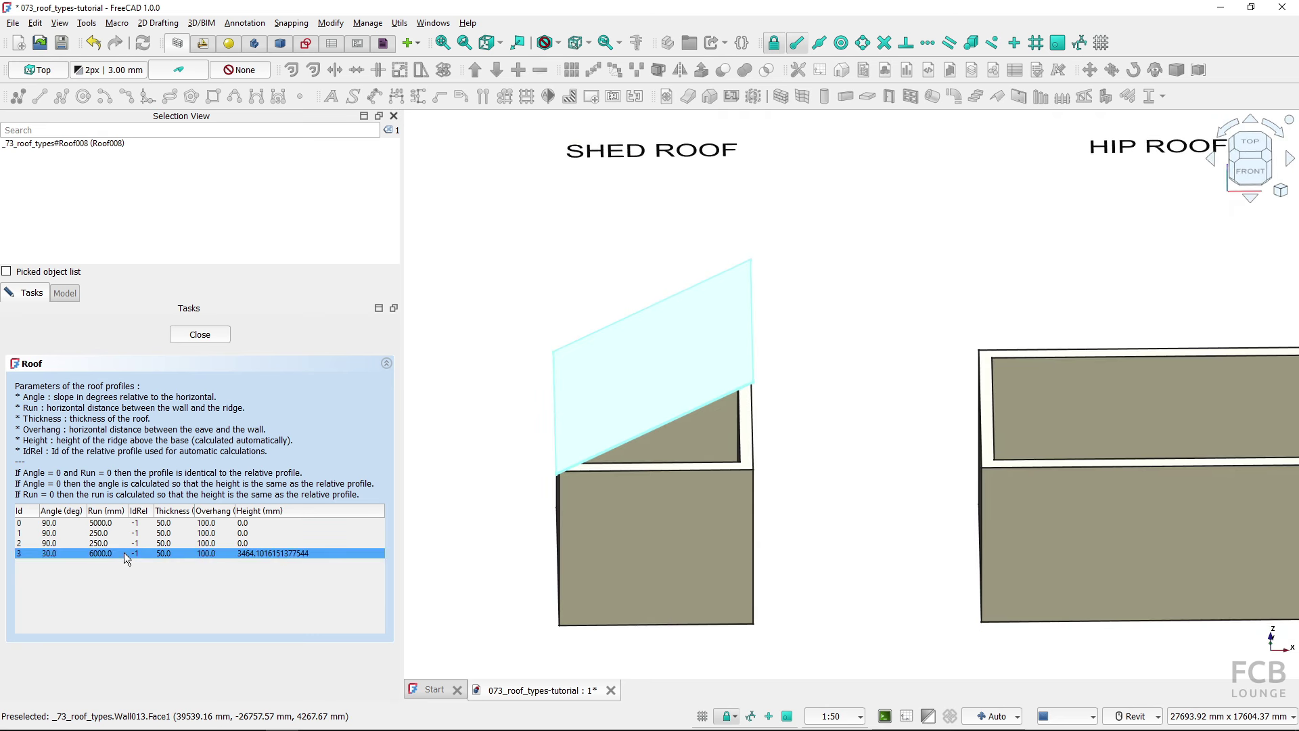
{"action": "type", "text": "7000"}
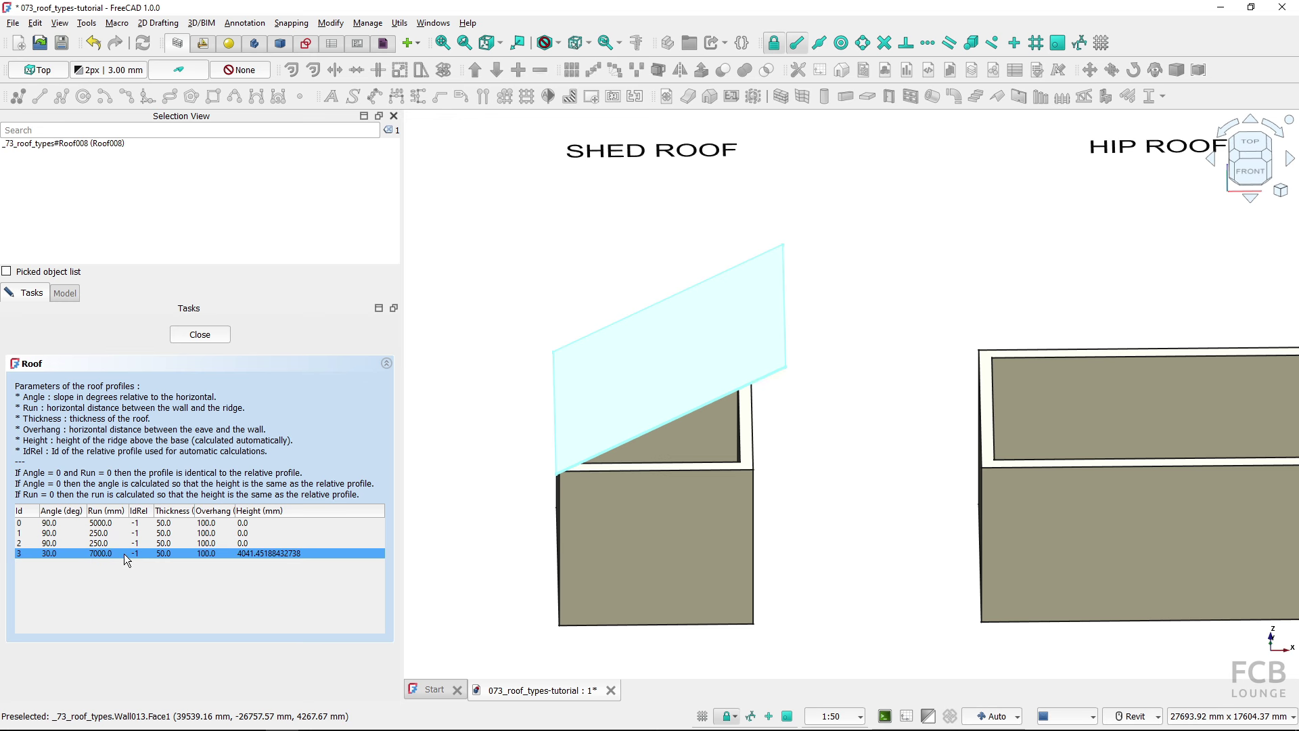
{"action": "left_click", "coordinate": [262, 577]}
{"action": "left_click", "coordinate": [131, 554]}
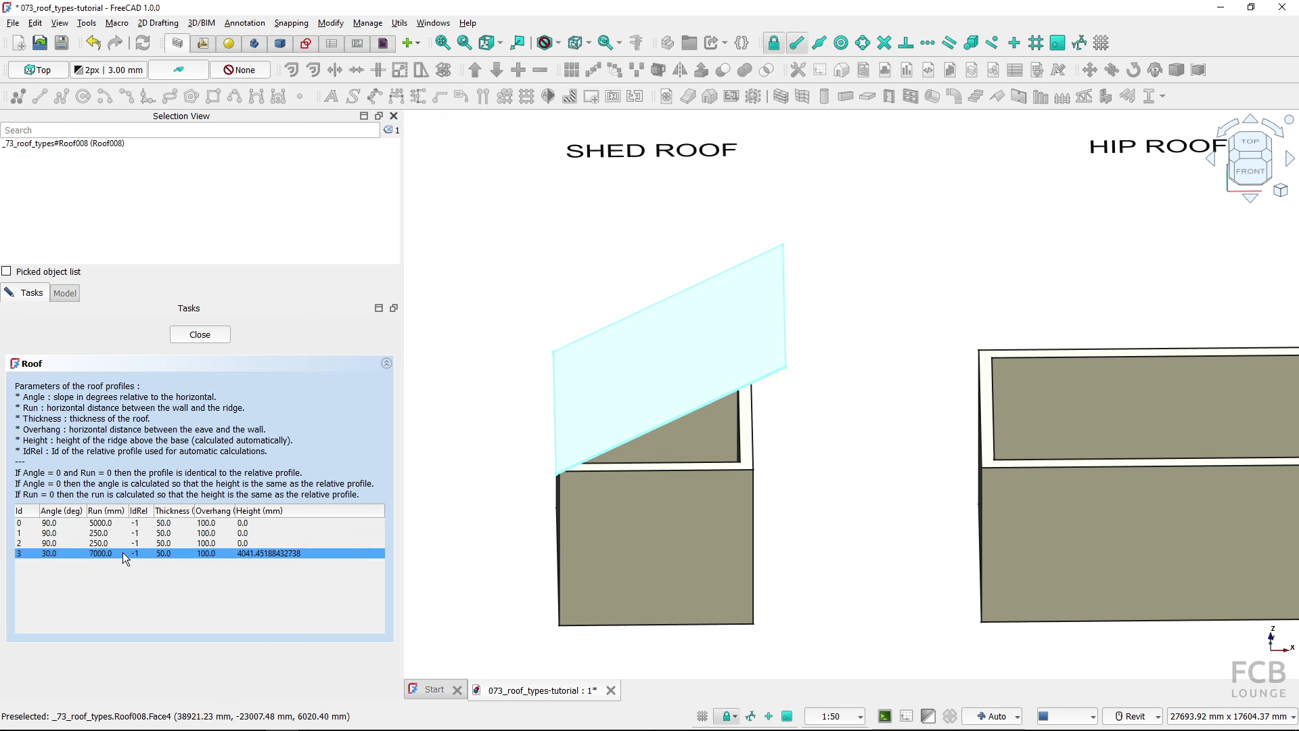
{"action": "left_click", "coordinate": [199, 565]}
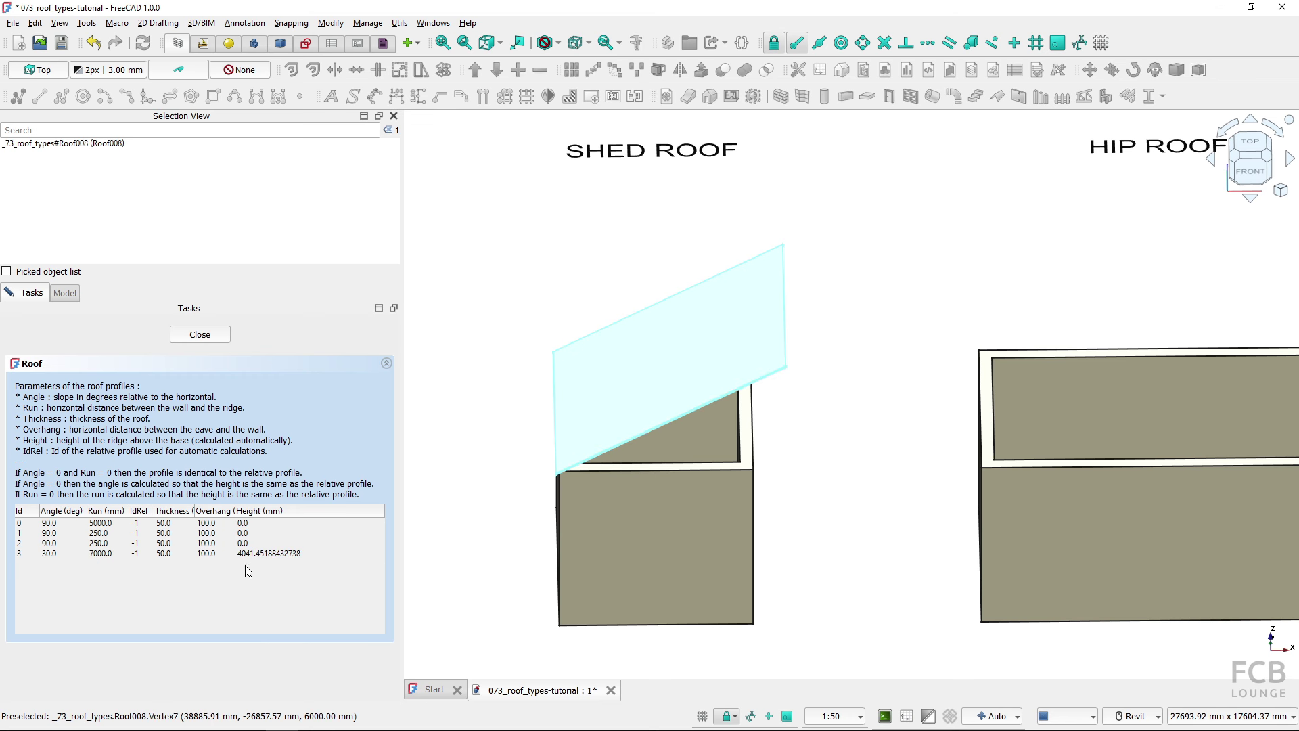
Set the overhang of roof profile 3 to 300 mm
{"action": "left_click", "coordinate": [219, 552]}
{"action": "type", "text": "250"}
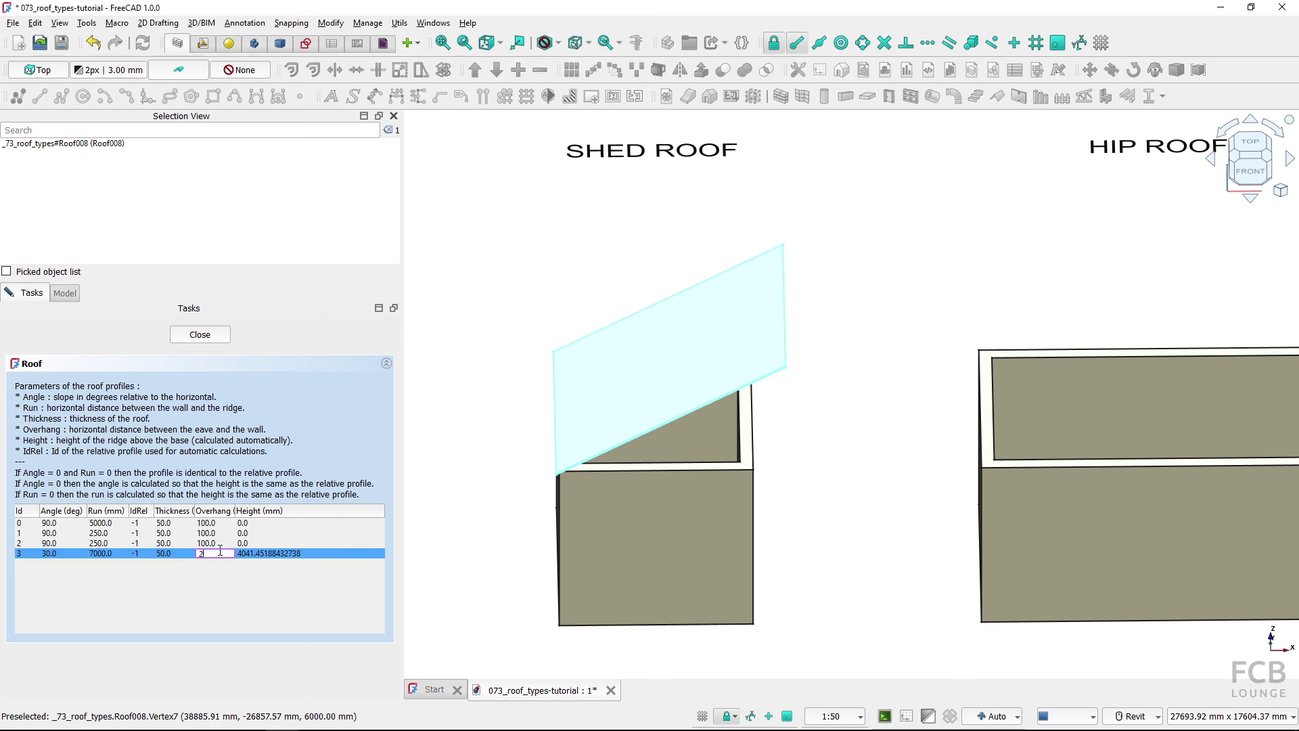
{"action": "key", "text": "Return"}
{"action": "double_click", "coordinate": [218, 550]}
{"action": "type", "text": "300"}
{"action": "key", "text": "Return"}
Set the run of roof profile 3 to 6300 mm
{"action": "left_click", "coordinate": [101, 554]}
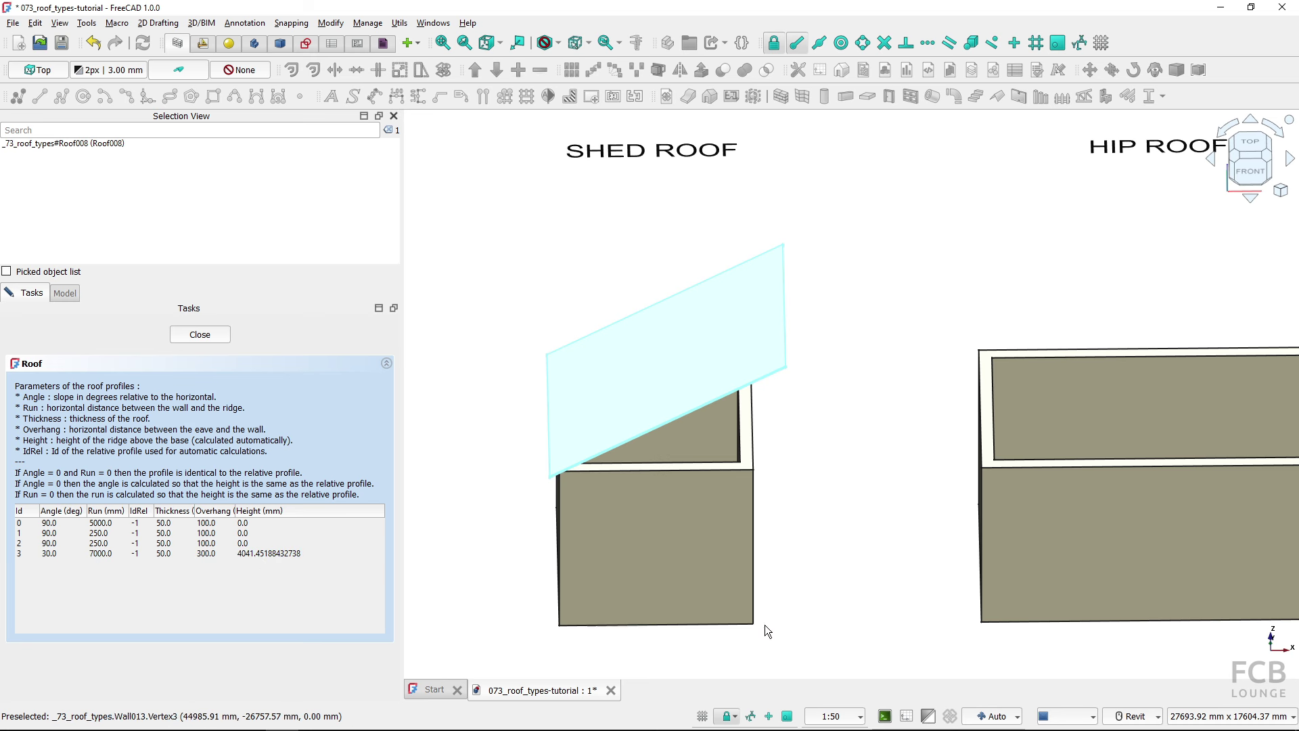
{"action": "double_click", "coordinate": [114, 552]}
{"action": "type", "text": "6300"}
{"action": "key", "text": "Return"}
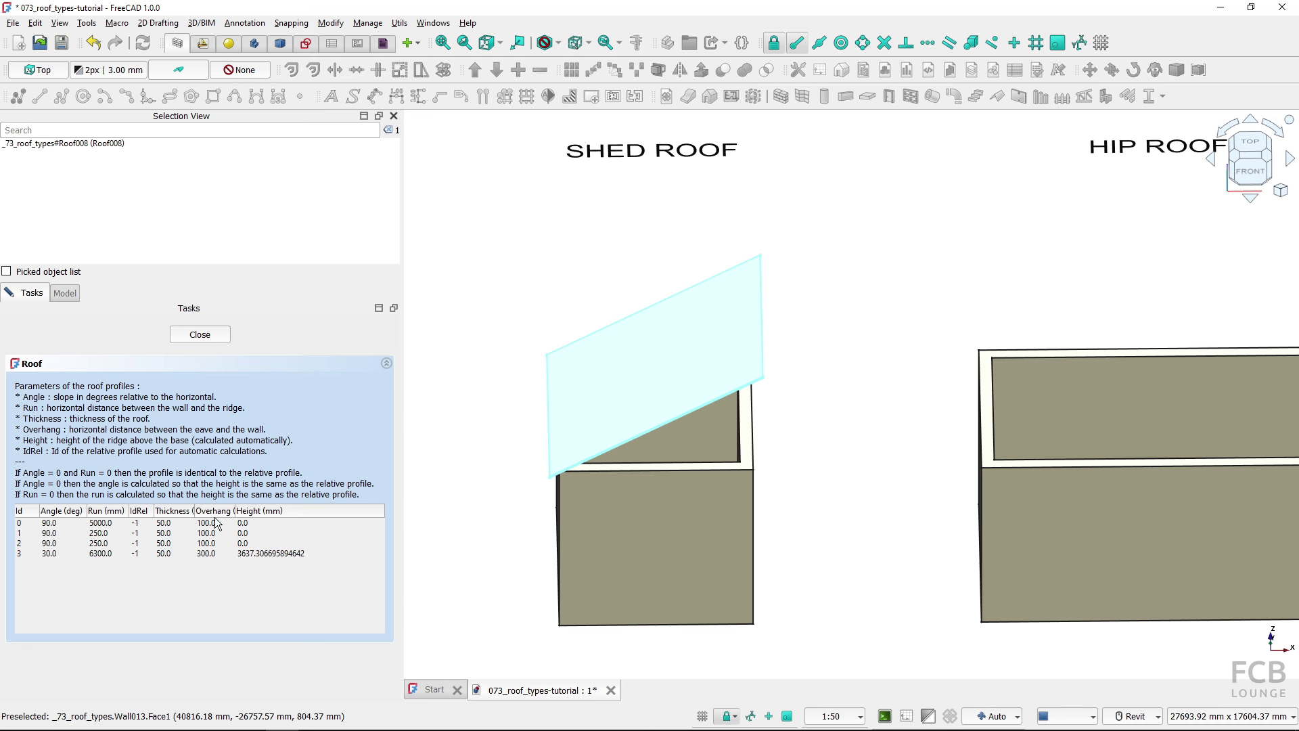
Give roof profile 3 a thickness of 250 mm and finish editing the shed roof
{"action": "middle_click_drag", "start_coordinate": [608, 494], "coordinate": [567, 439], "text": "shift"}
{"action": "left_click", "coordinate": [112, 553]}
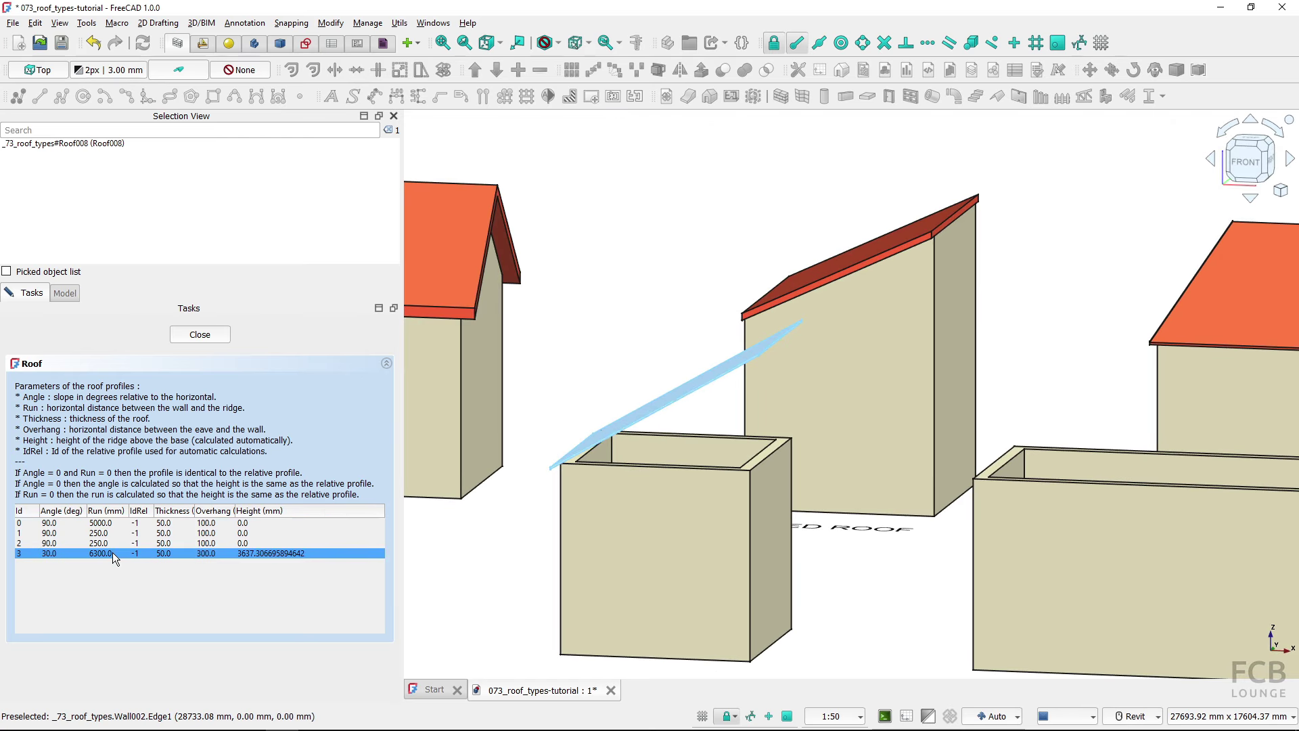
{"action": "double_click", "coordinate": [165, 552]}
{"action": "type", "text": "250"}
{"action": "key", "text": "Return"}
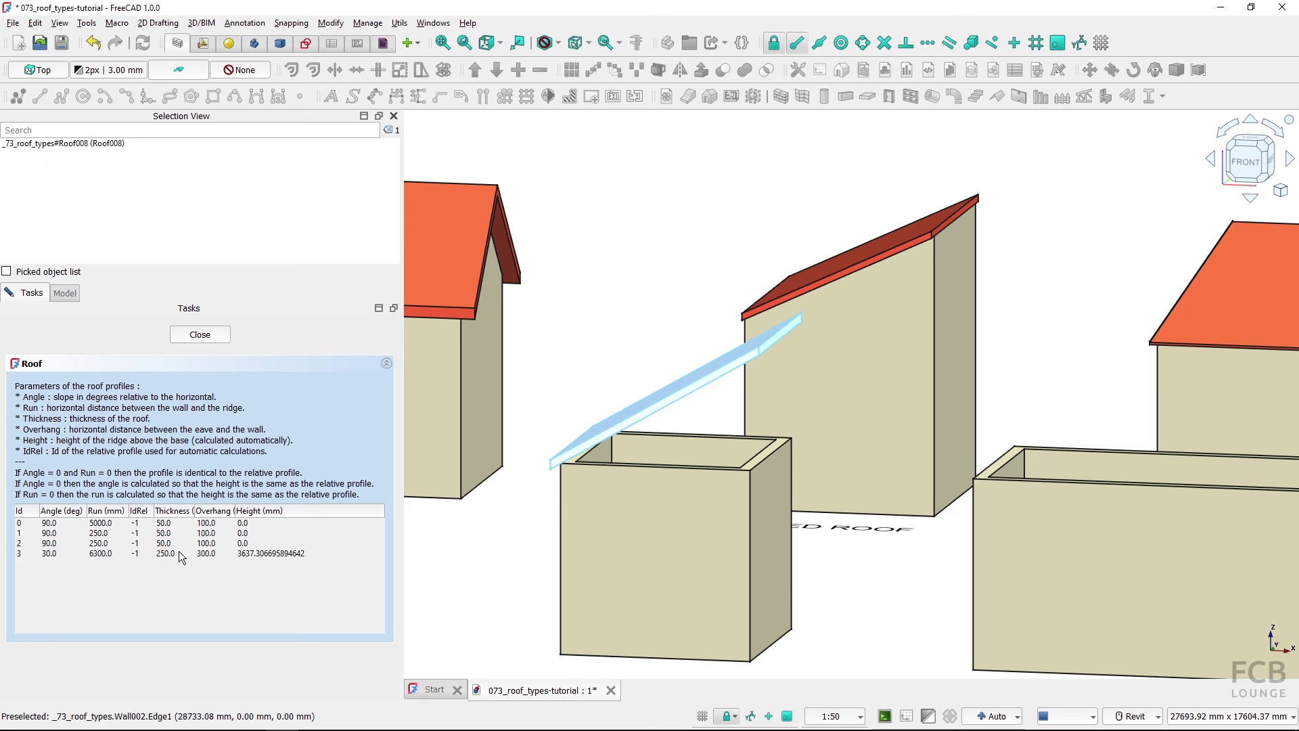
{"action": "left_click", "coordinate": [209, 338]}
{"action": "left_click", "coordinate": [550, 385]}
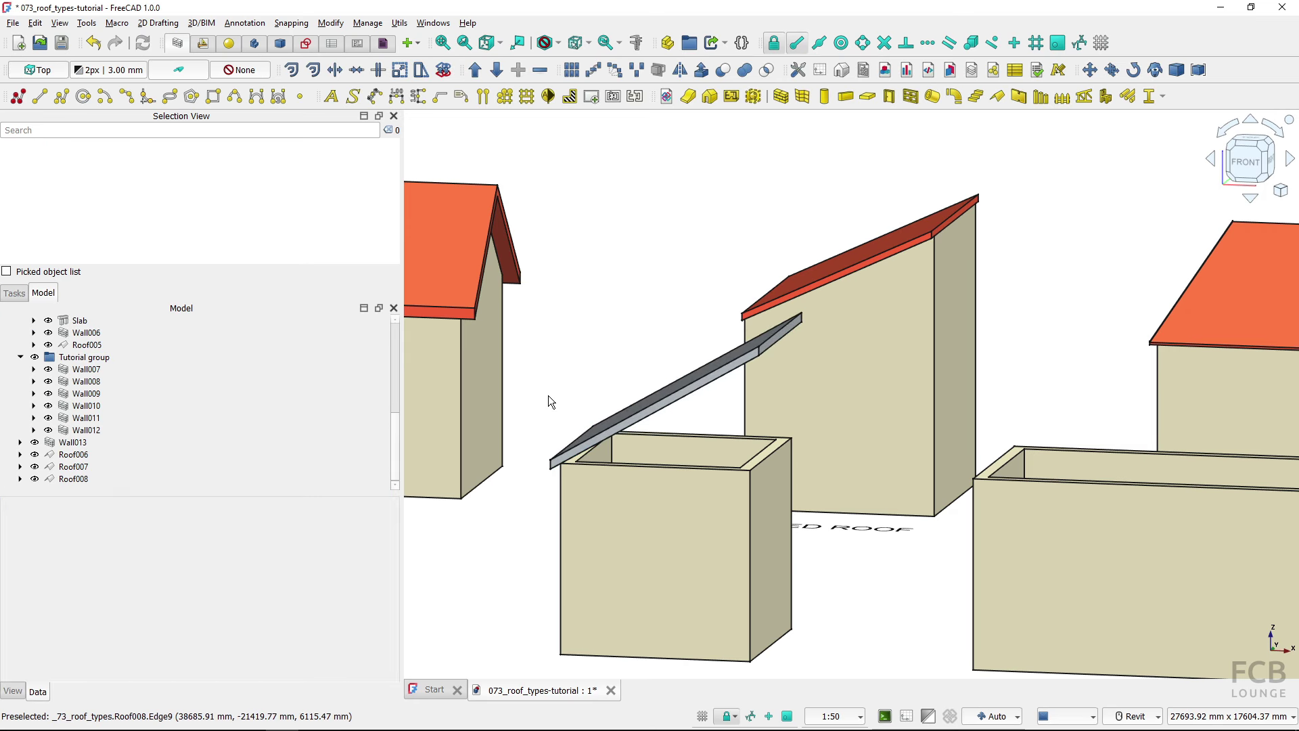
Raise the height of the square wall under the shed roof to 10000 mm
{"action": "middle_click_drag", "start_coordinate": [548, 395], "coordinate": [561, 434], "text": "shift"}
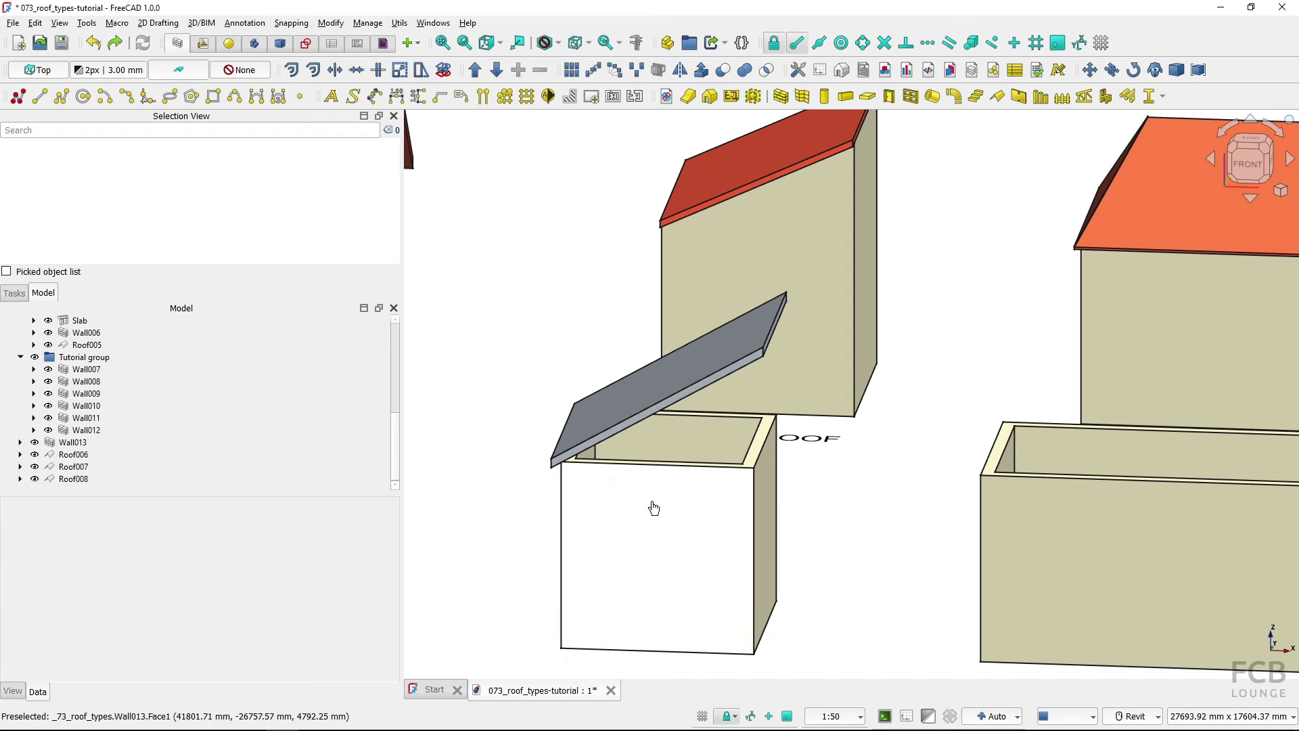
{"action": "left_click", "coordinate": [652, 503]}
{"action": "scroll", "coordinate": [203, 599], "scroll_direction": "down", "scroll_amount": 10}
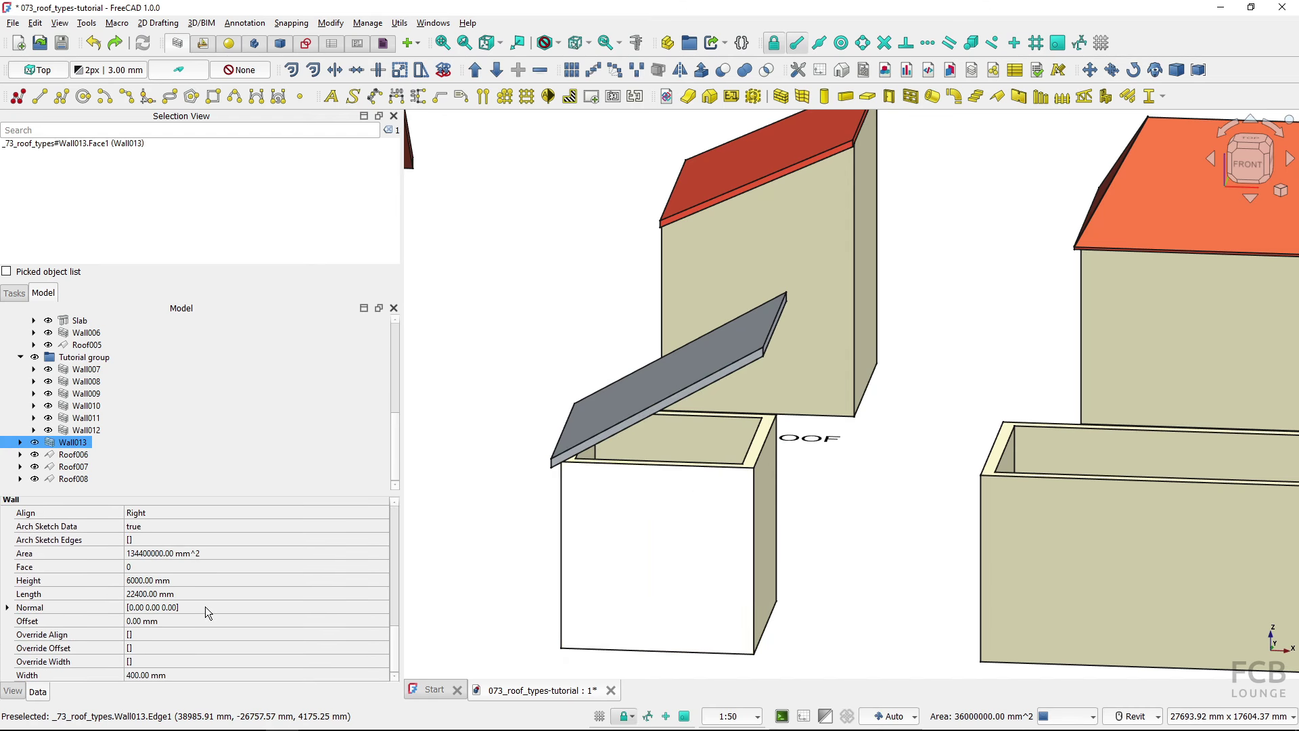
{"action": "double_click", "coordinate": [196, 581]}
{"action": "type", "text": "10000"}
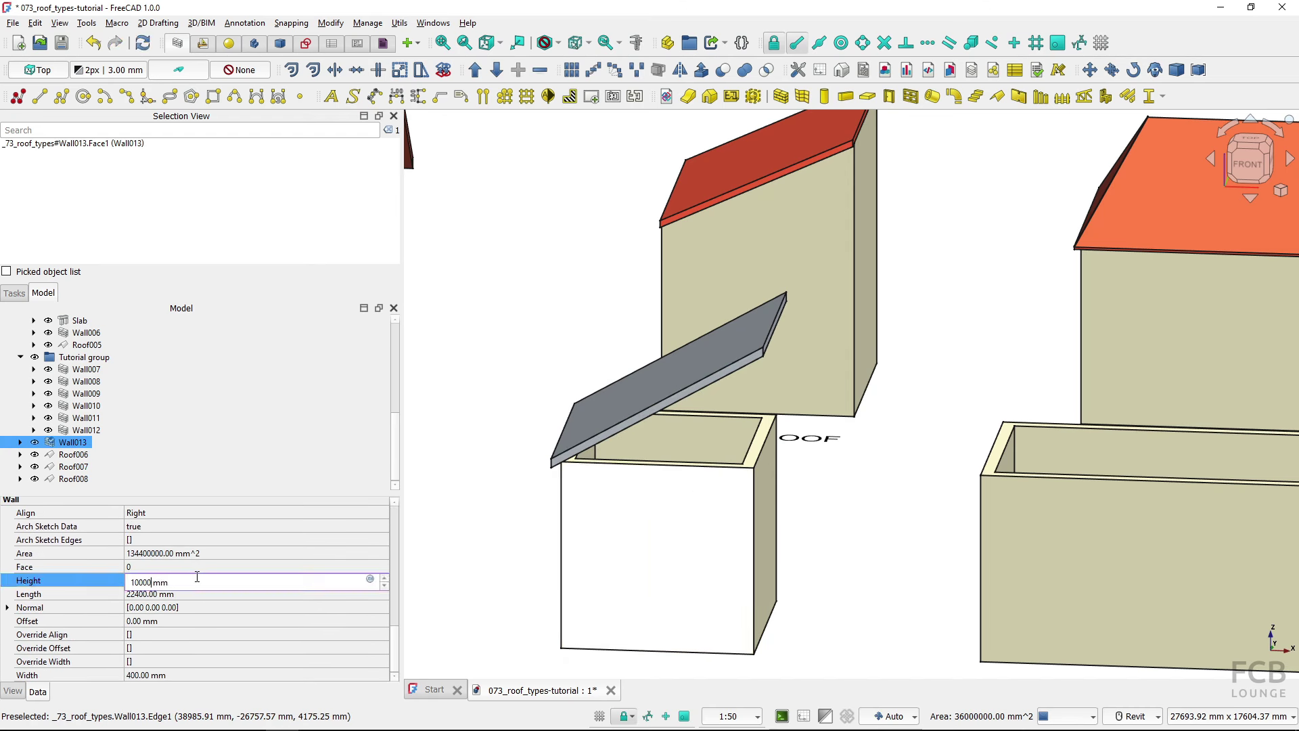
{"action": "key", "text": "Return"}
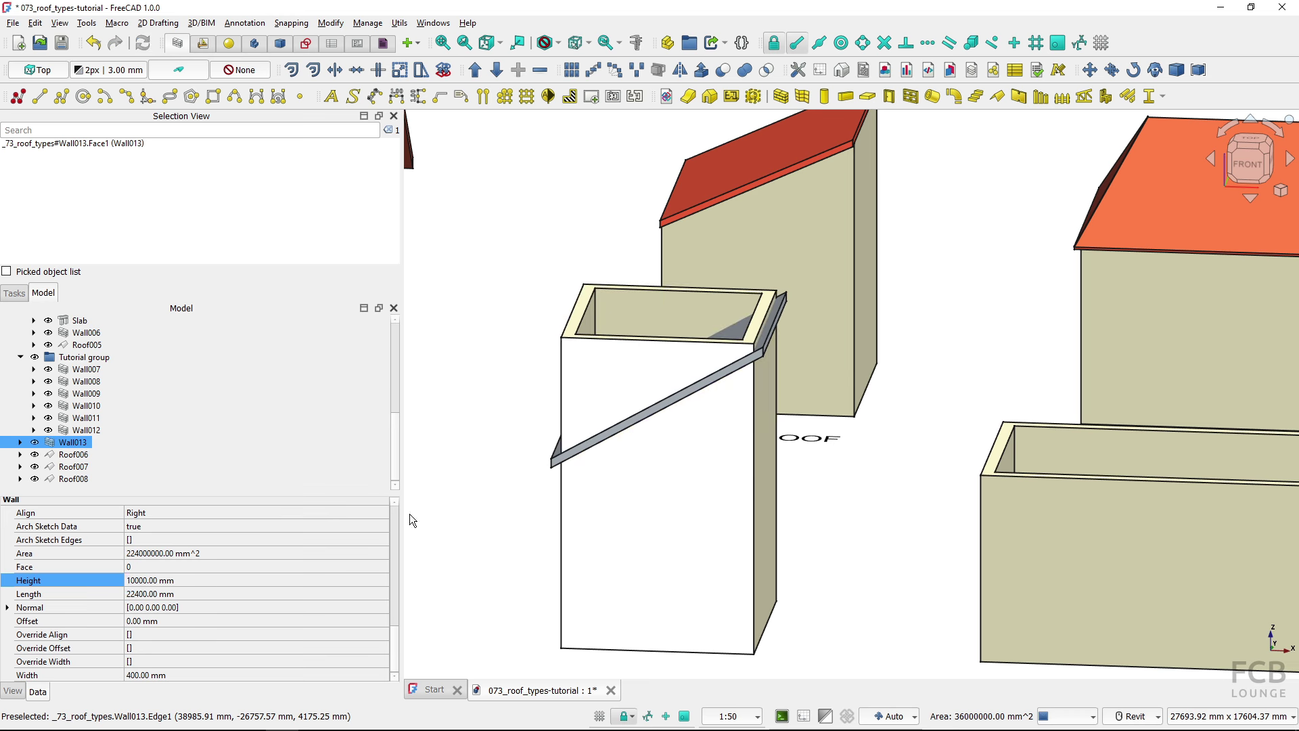
Subtract the shed roof from the square wall so the wall is trimmed along the slope
{"action": "left_click", "coordinate": [550, 462]}
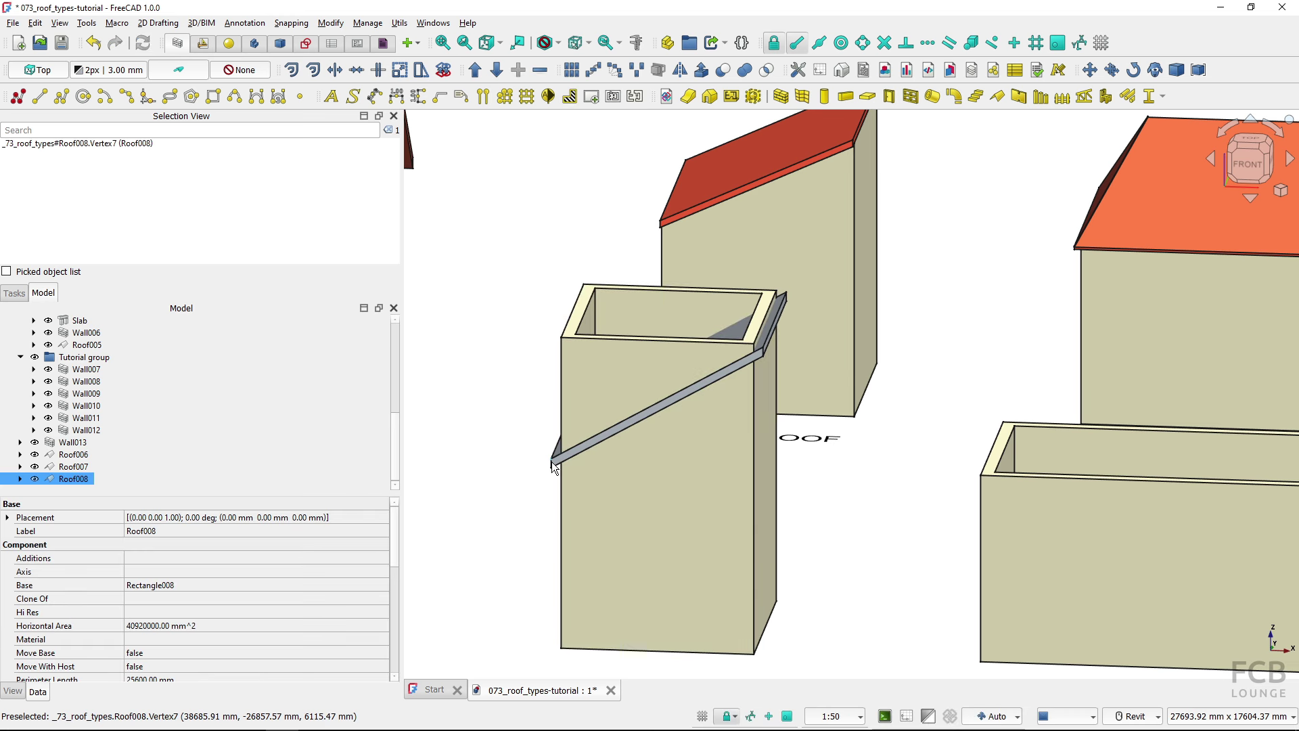
{"action": "left_click", "coordinate": [669, 486], "text": "ctrl"}
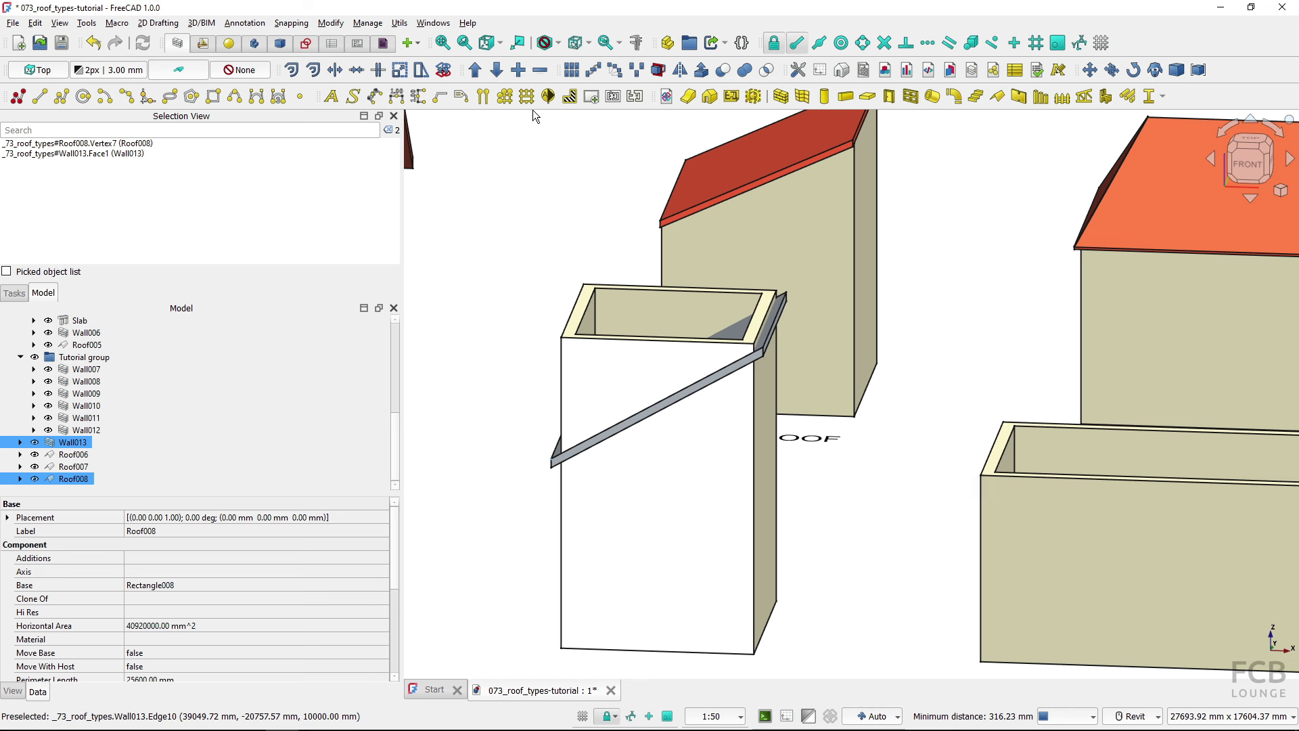
{"action": "left_click", "coordinate": [538, 71]}
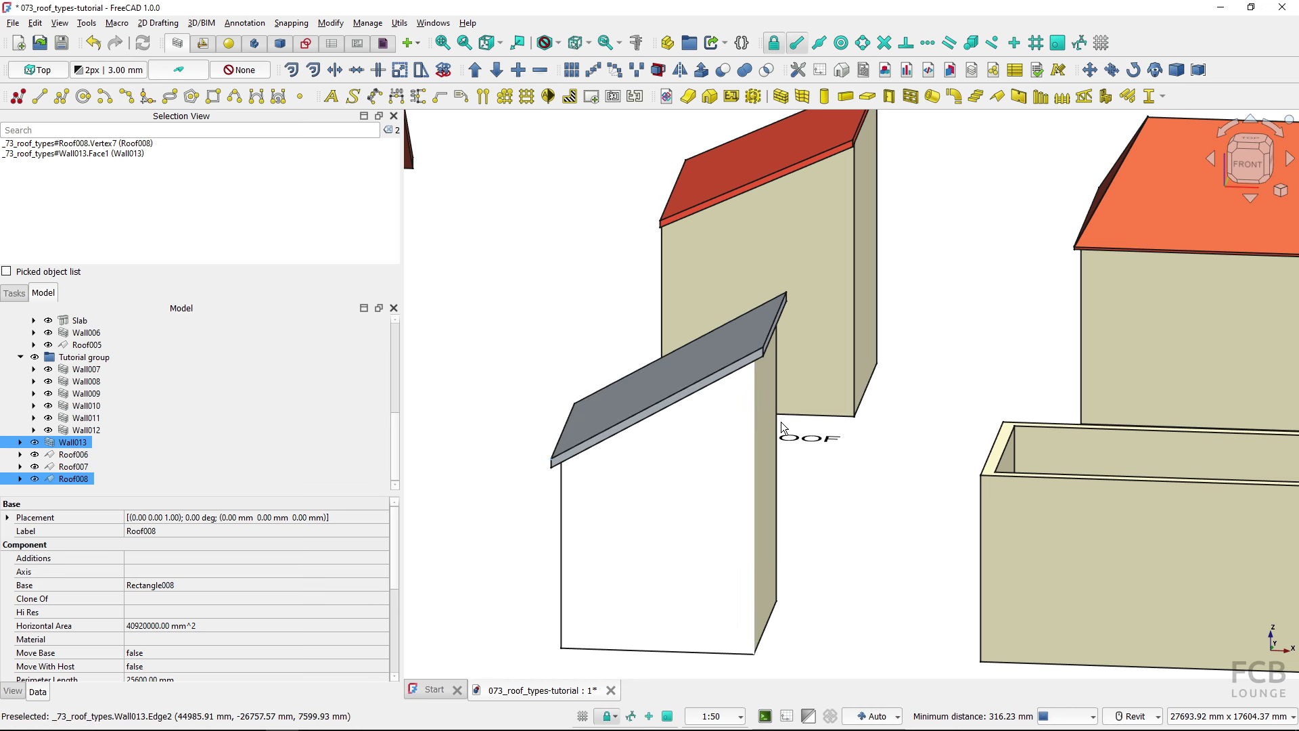
{"action": "left_click", "coordinate": [864, 451]}
{"action": "middle_click_drag", "start_coordinate": [859, 448], "coordinate": [782, 511], "text": "shift"}
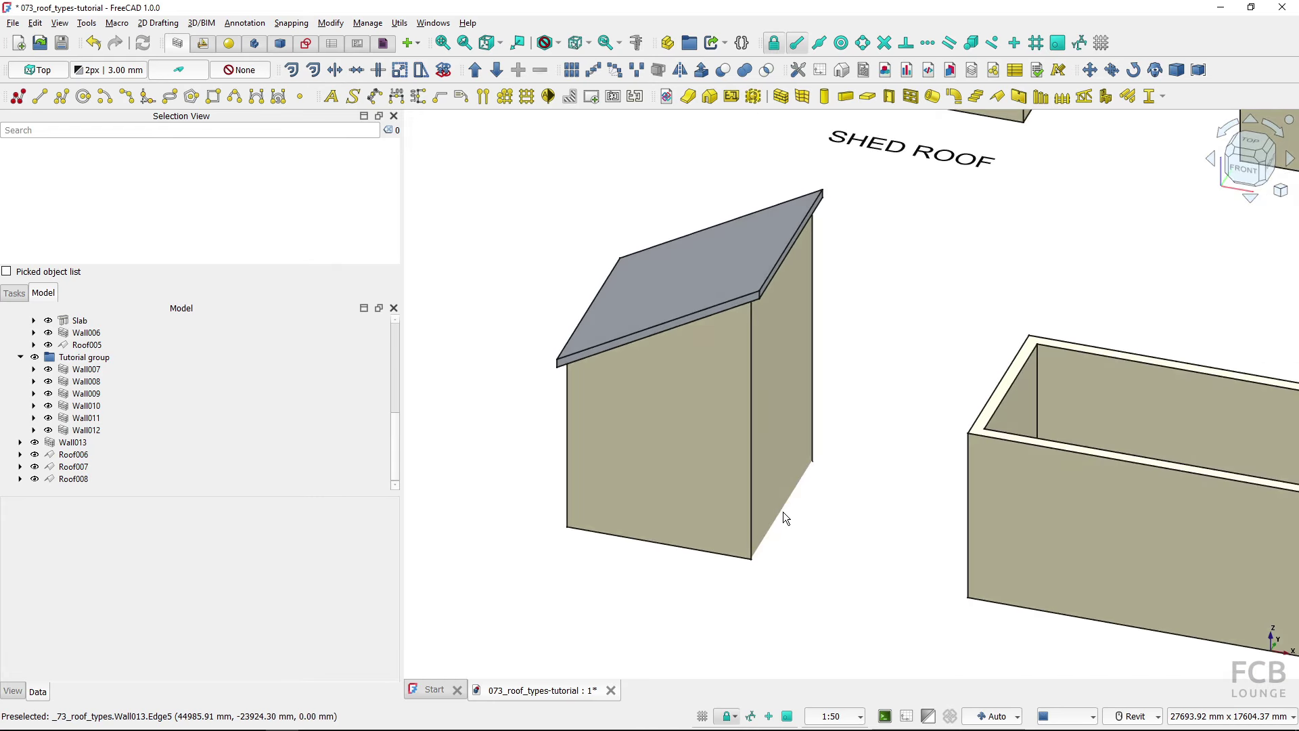
Measure the short and long bottom edges of the open rectangular wall for the hip roof
{"action": "scroll", "coordinate": [790, 503], "scroll_direction": "down", "scroll_amount": 3}
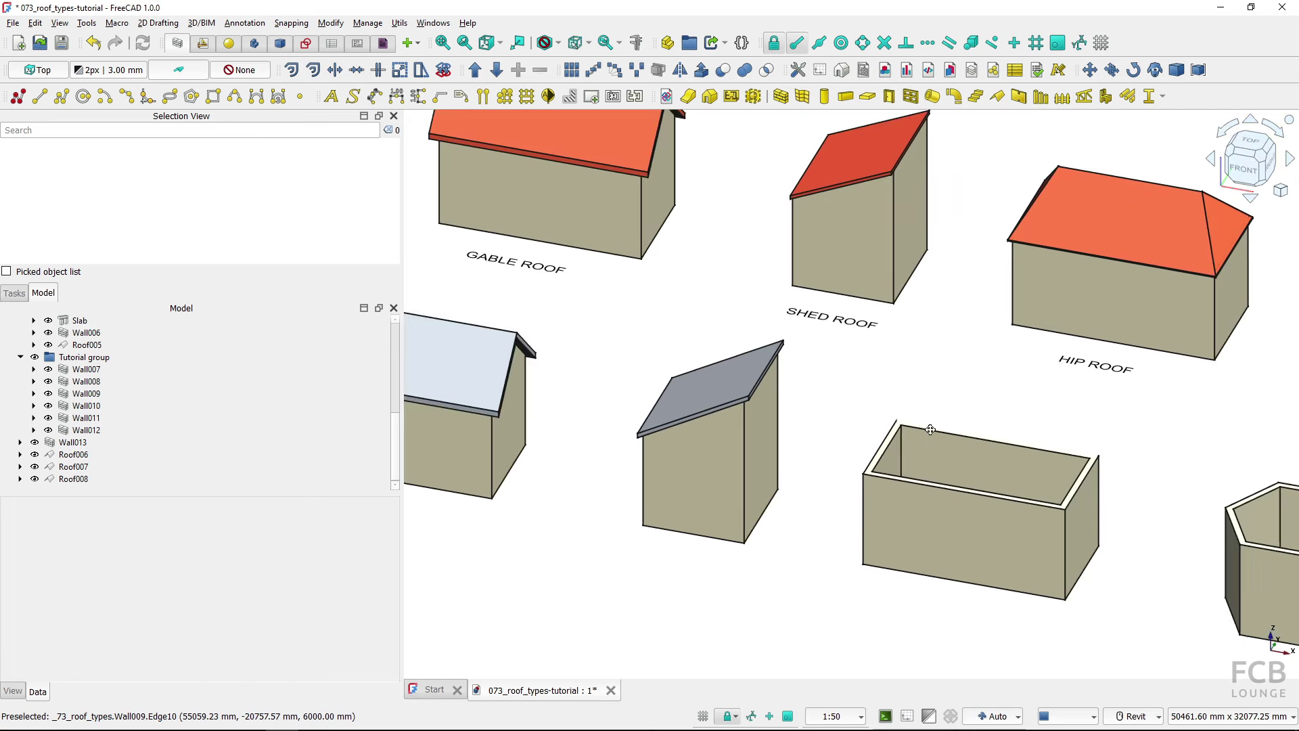
{"action": "middle_click_drag", "start_coordinate": [930, 430], "coordinate": [706, 523]}
{"action": "scroll", "coordinate": [920, 418], "scroll_direction": "up", "scroll_amount": 4}
{"action": "middle_click_drag", "start_coordinate": [843, 433], "coordinate": [839, 517], "text": "shift"}
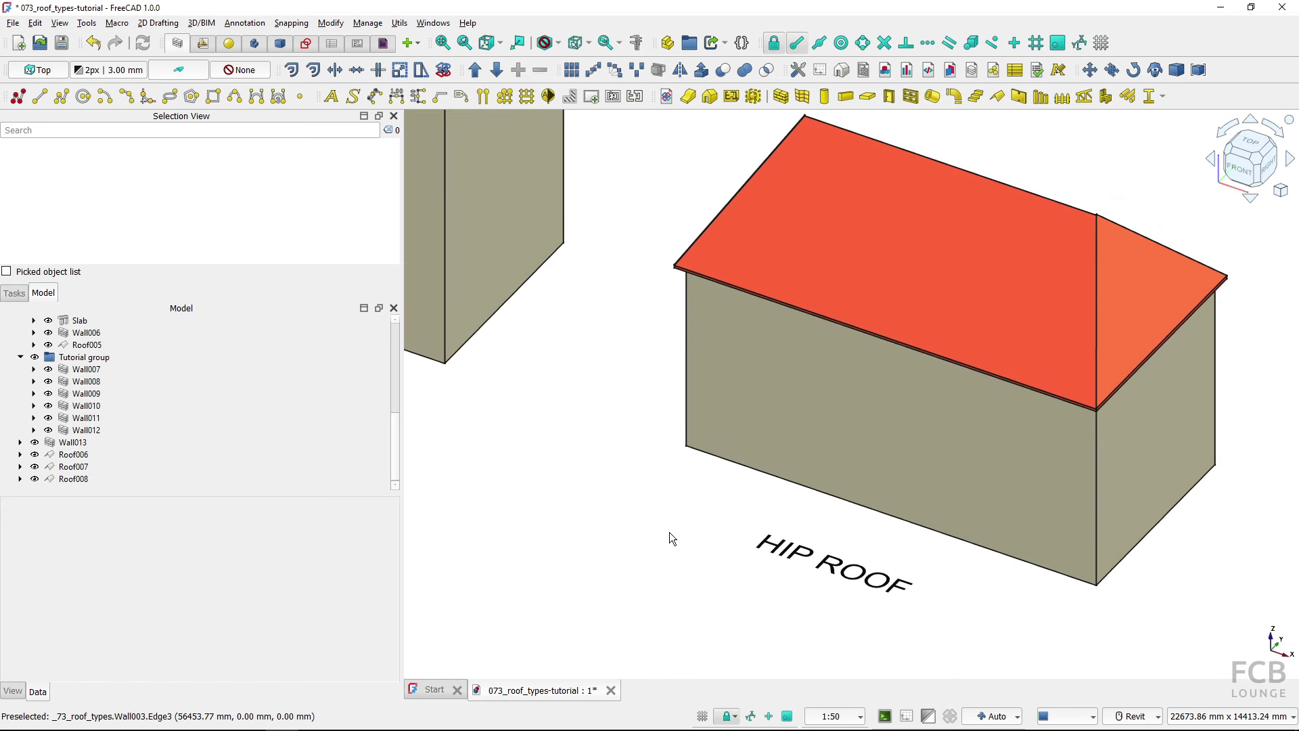
{"action": "middle_click_drag", "start_coordinate": [665, 539], "coordinate": [781, 255]}
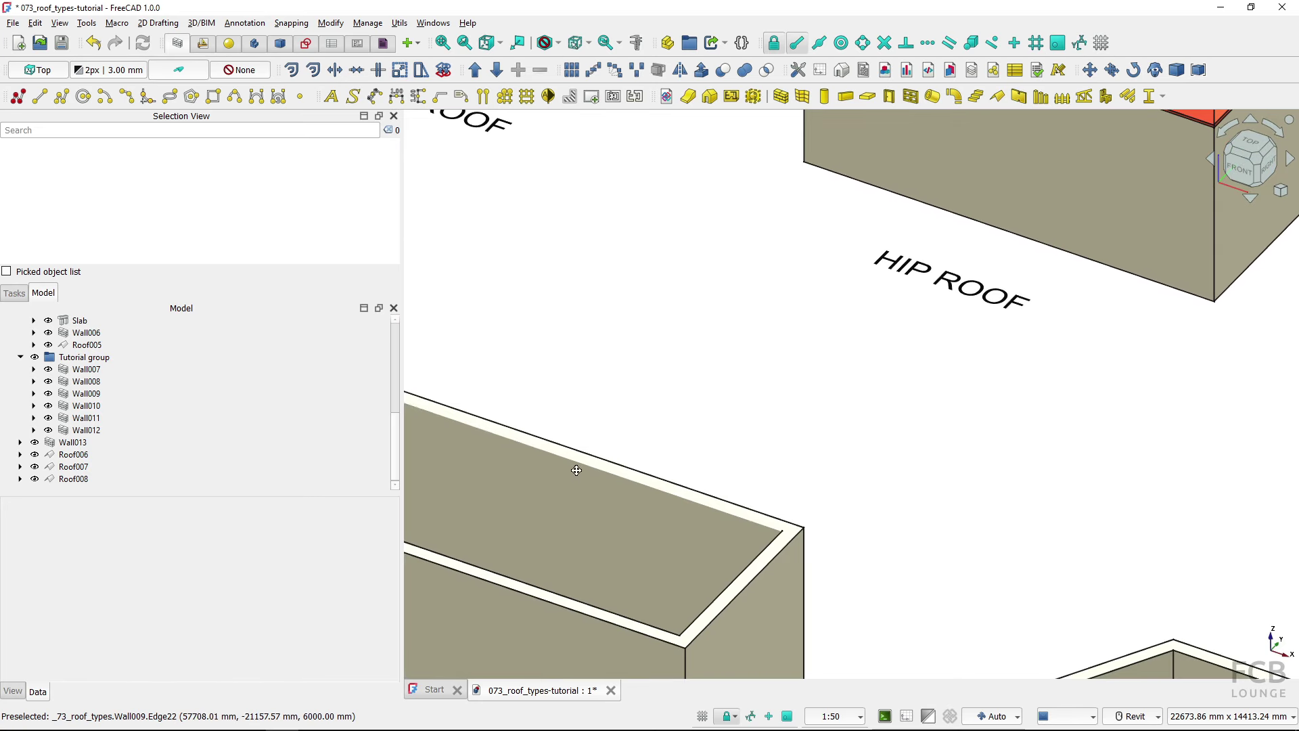
{"action": "middle_click_drag", "start_coordinate": [578, 480], "coordinate": [786, 221]}
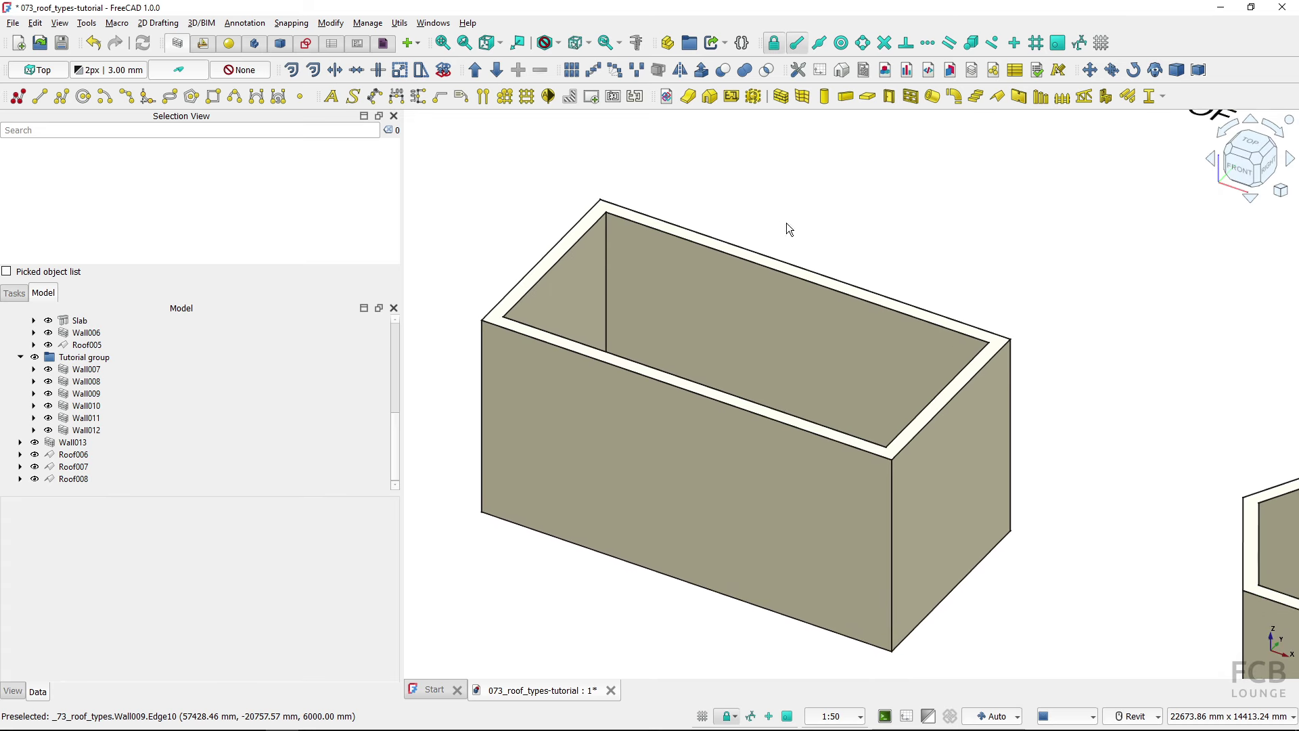
{"action": "left_click", "coordinate": [955, 594]}
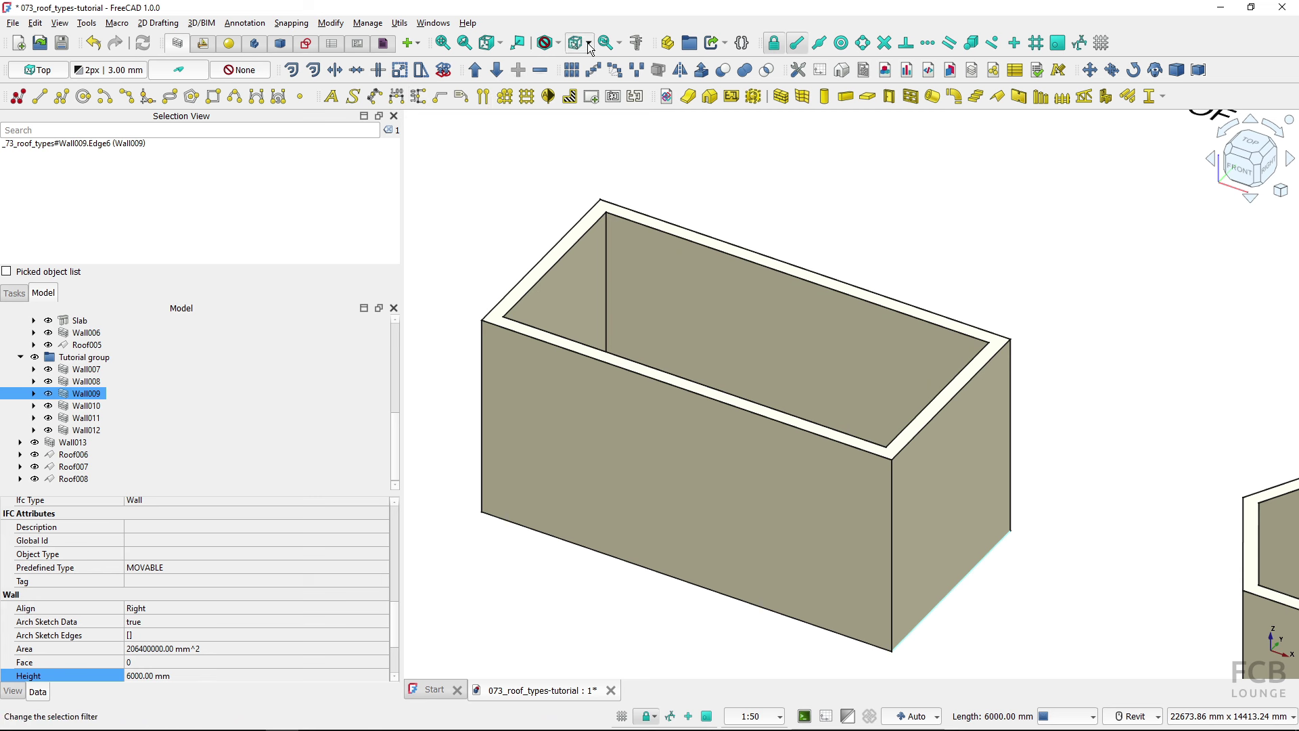
{"action": "left_click", "coordinate": [636, 43]}
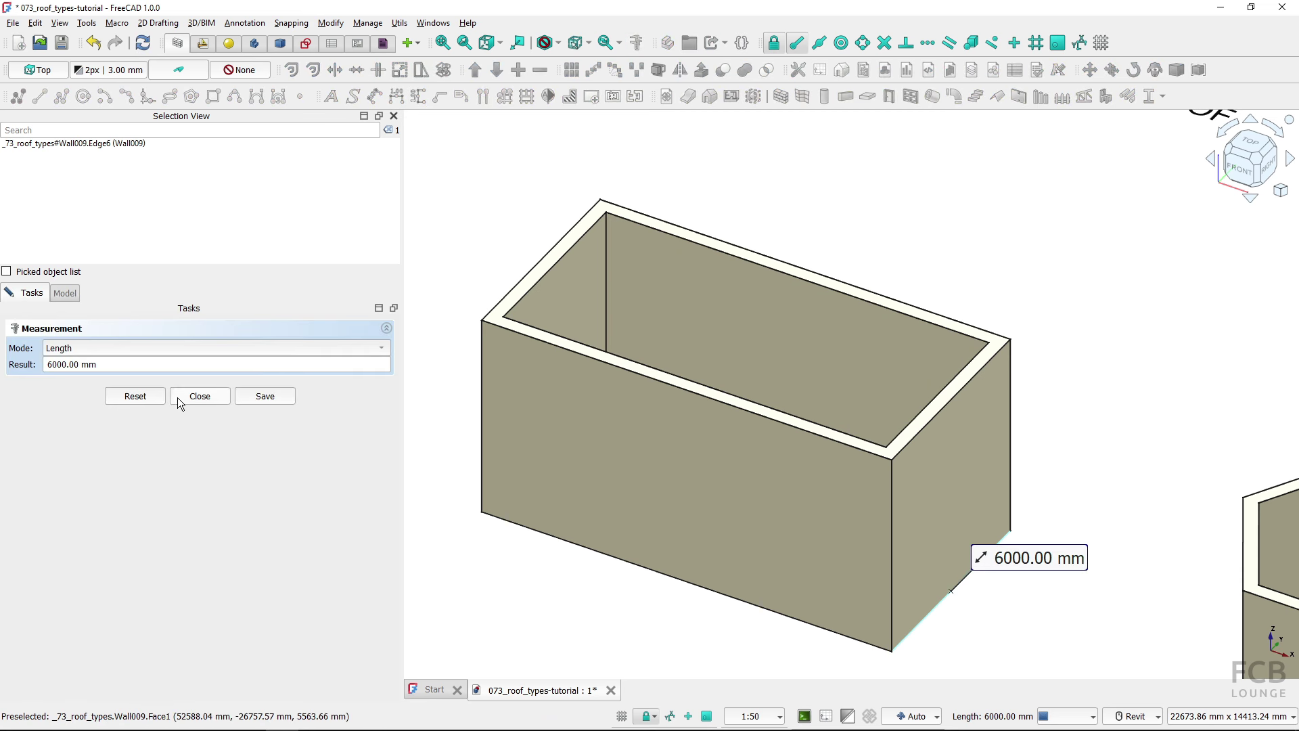
{"action": "left_click", "coordinate": [136, 398]}
{"action": "left_click", "coordinate": [568, 543]}
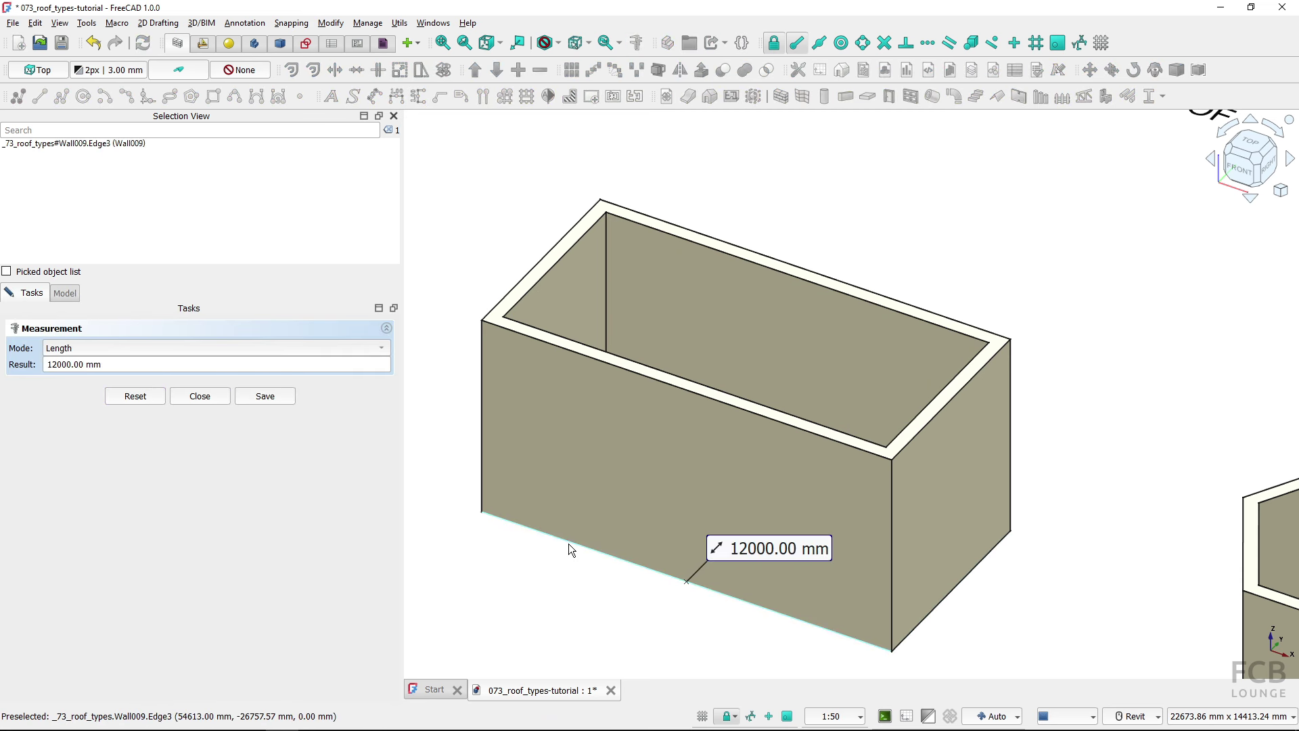
{"action": "left_click", "coordinate": [200, 396]}
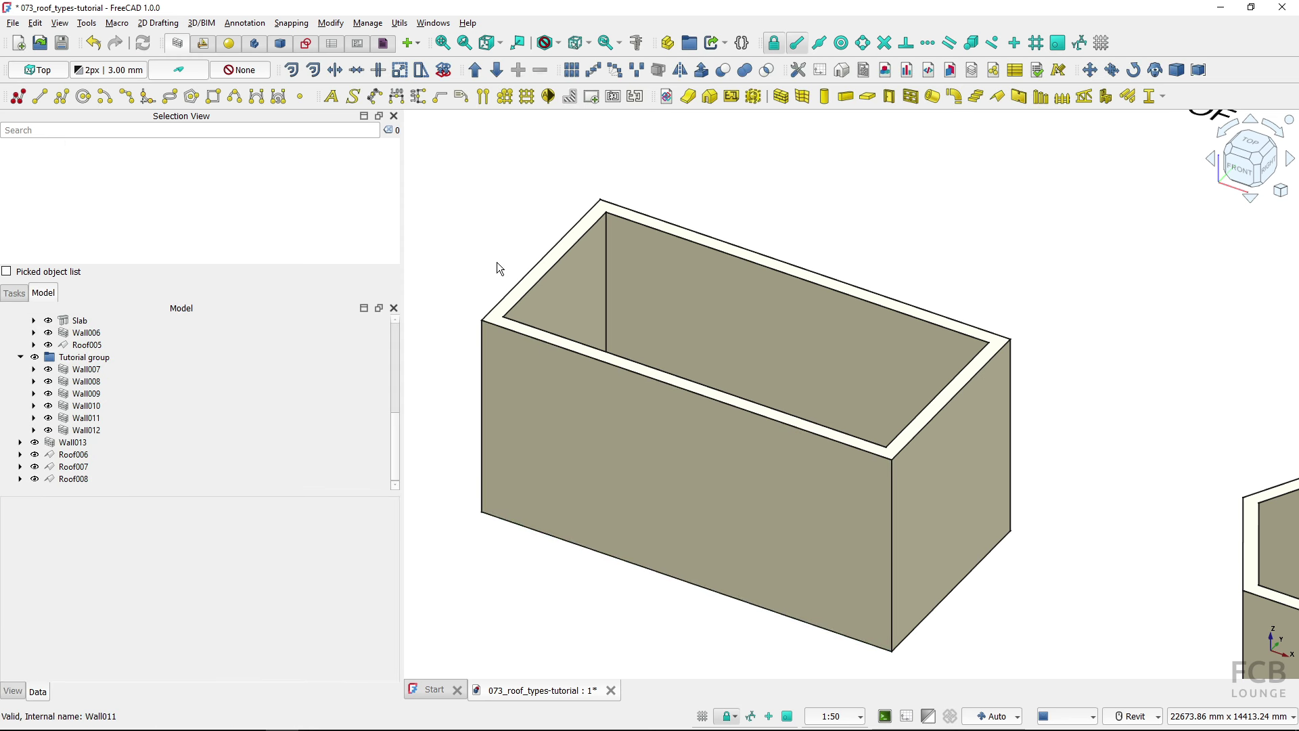
Draw a 12000 × 6000 mm rectangle between opposite outer top corners of the rectangular wall and create a roof from it
{"action": "left_click", "coordinate": [216, 100]}
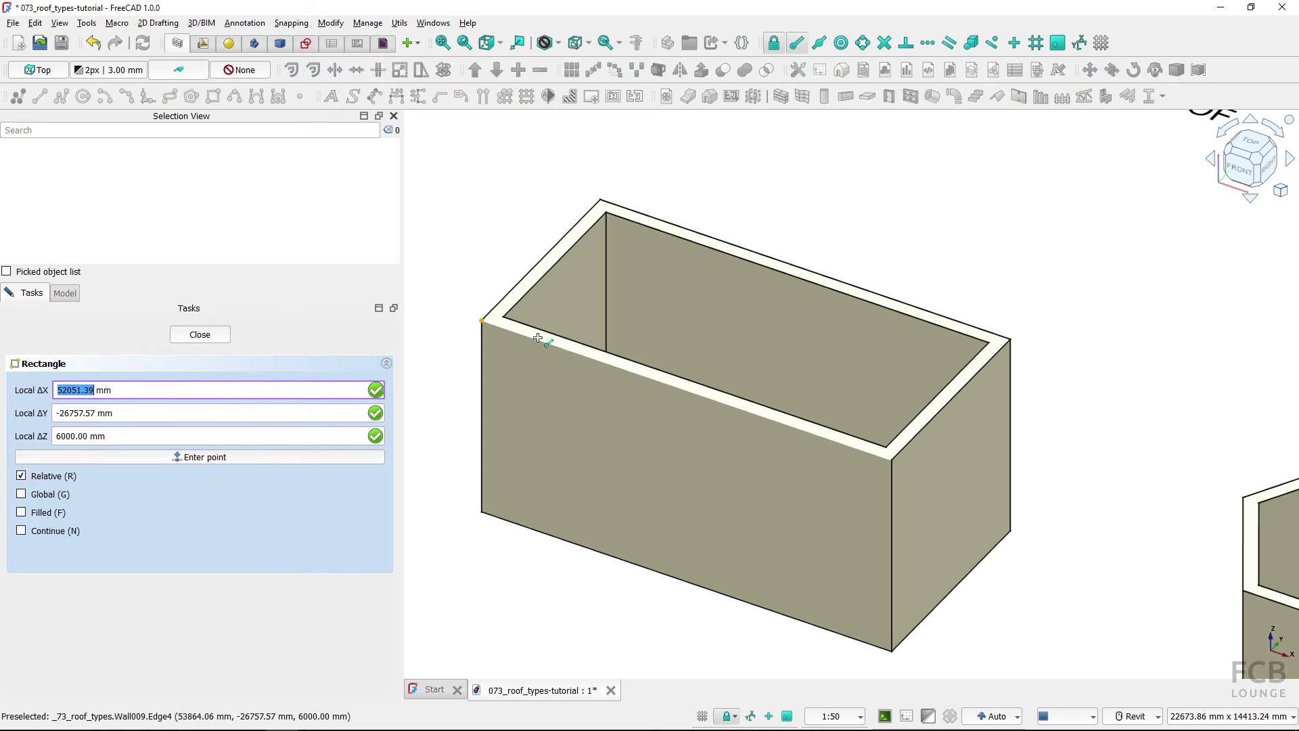
{"action": "left_click", "coordinate": [478, 320]}
{"action": "left_click", "coordinate": [1002, 346]}
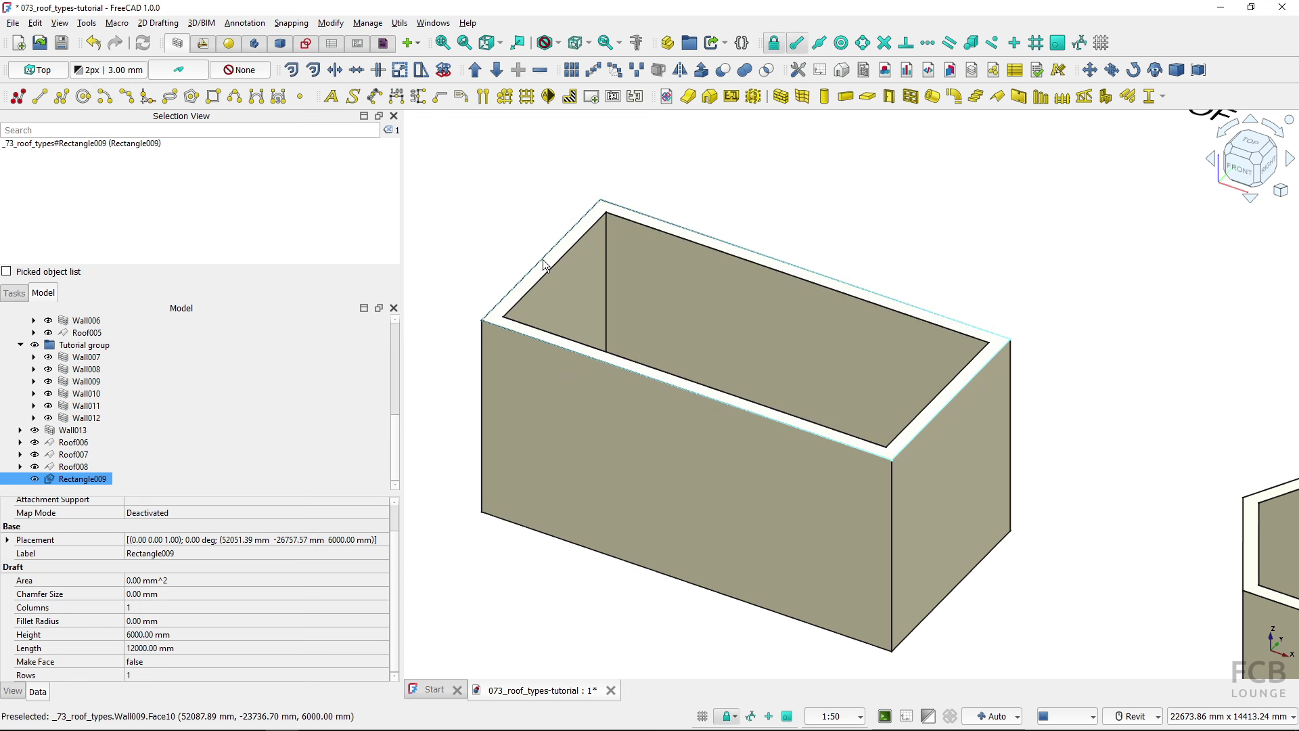
{"action": "left_click", "coordinate": [998, 98]}
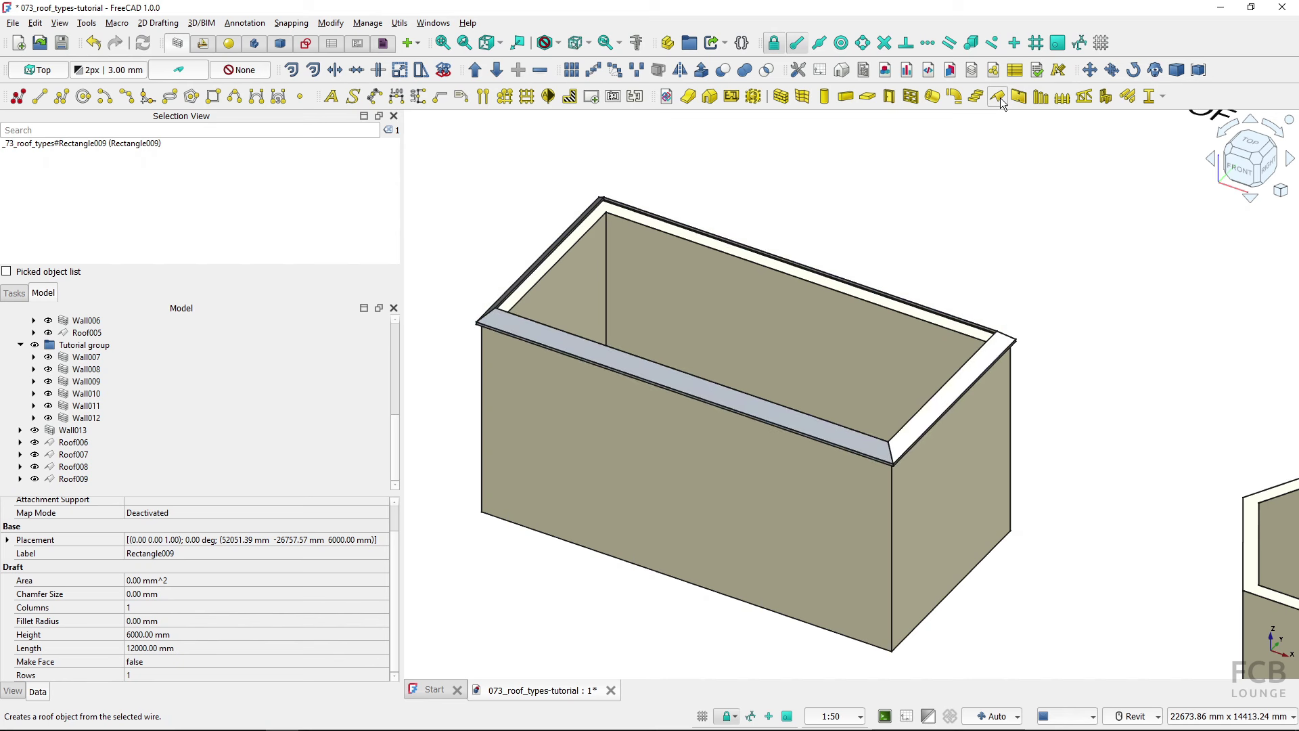
Edit the new roof on the rectangular wall and set the run of profiles 0 and 2 to 3000 mm
{"action": "double_click", "coordinate": [74, 479]}
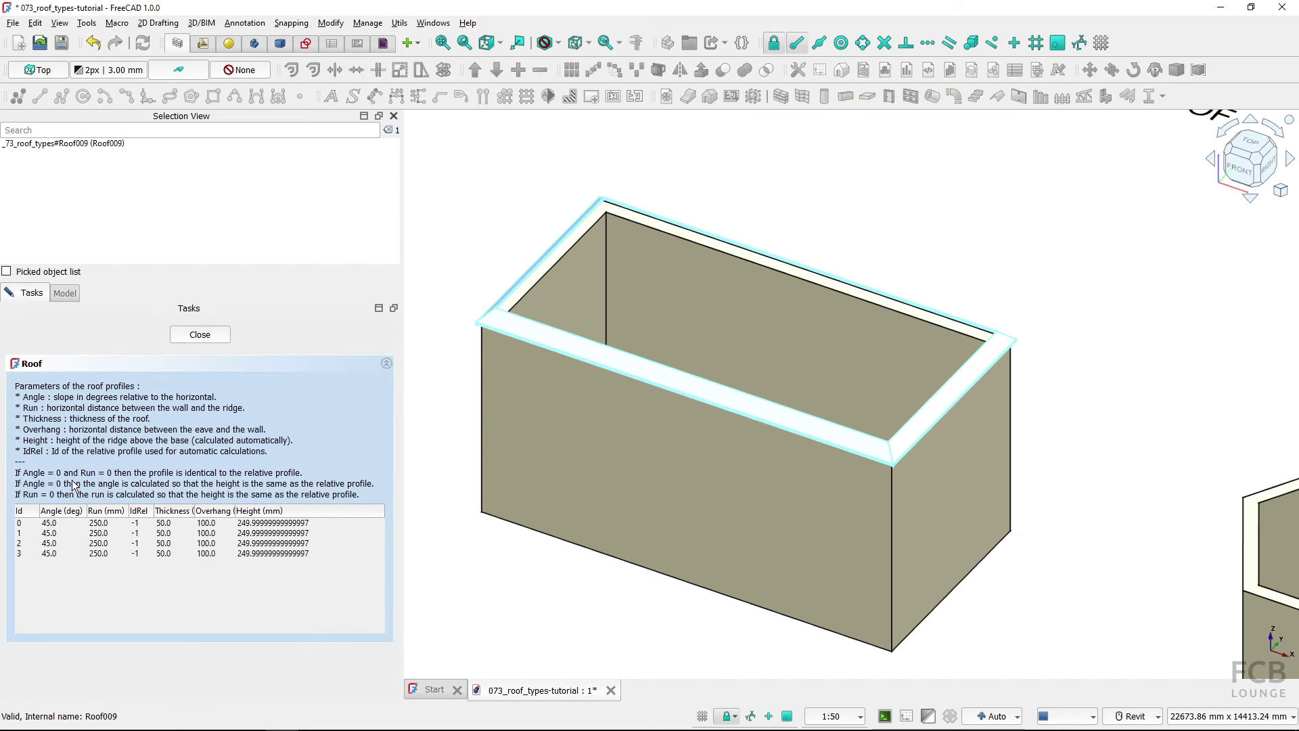
{"action": "left_click", "coordinate": [77, 523]}
{"action": "double_click", "coordinate": [114, 525]}
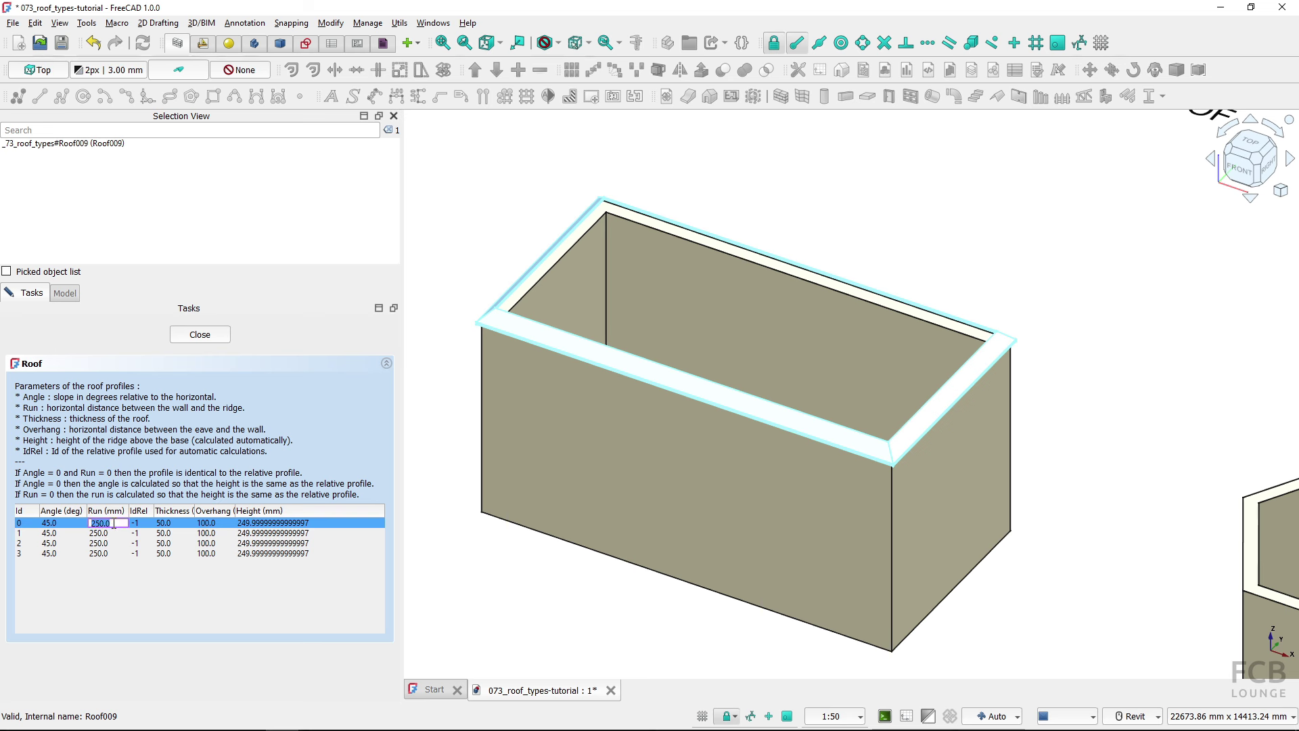
{"action": "key", "text": "Return"}
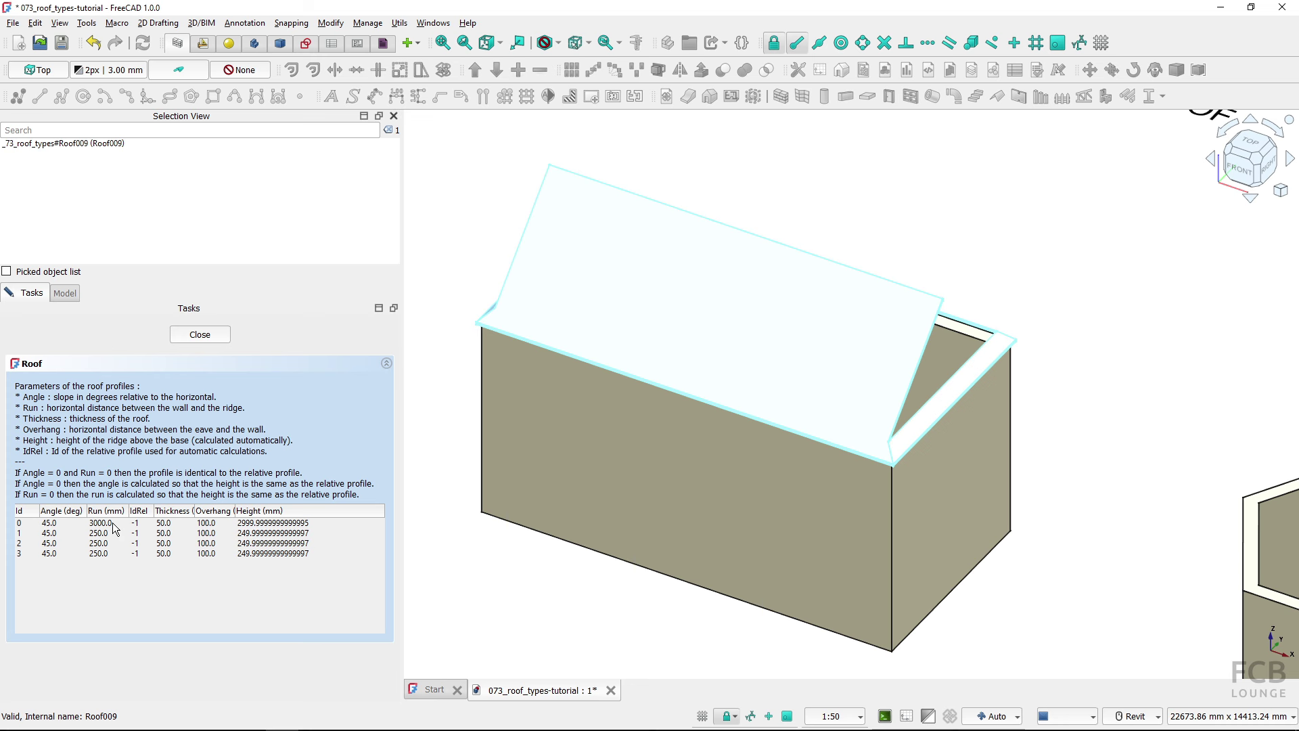
{"action": "left_click", "coordinate": [113, 542]}
{"action": "double_click", "coordinate": [114, 543]}
{"action": "type", "text": "3000"}
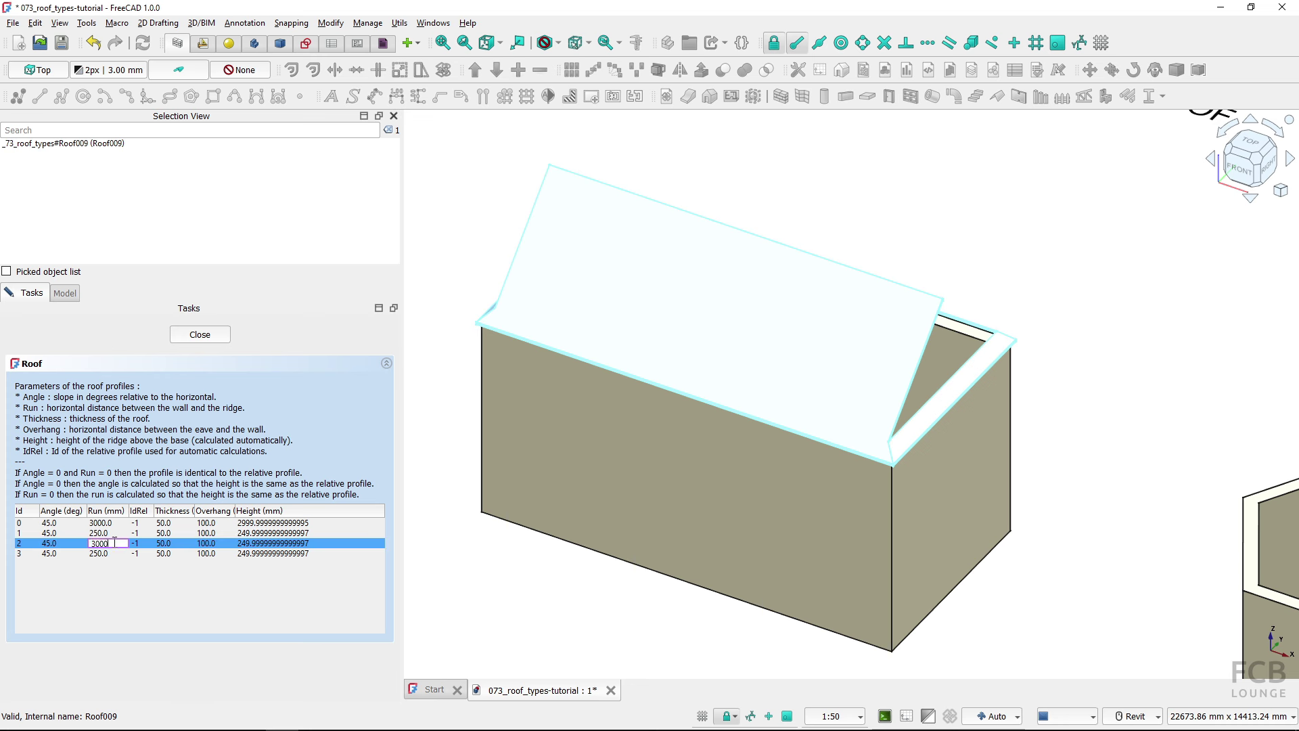
{"action": "key", "text": "Return"}
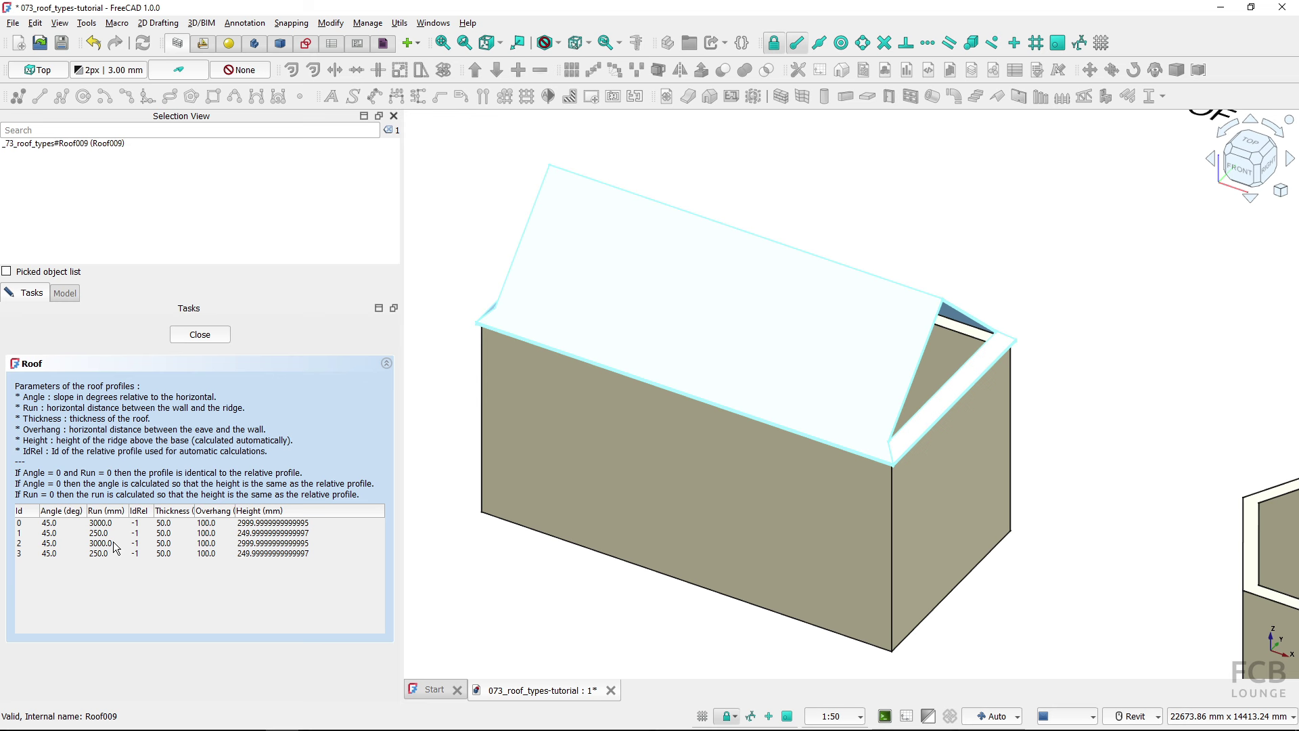
Open the thickness value of roof profile 0 for editing
{"action": "left_click_drag", "start_coordinate": [113, 541], "coordinate": [120, 533]}
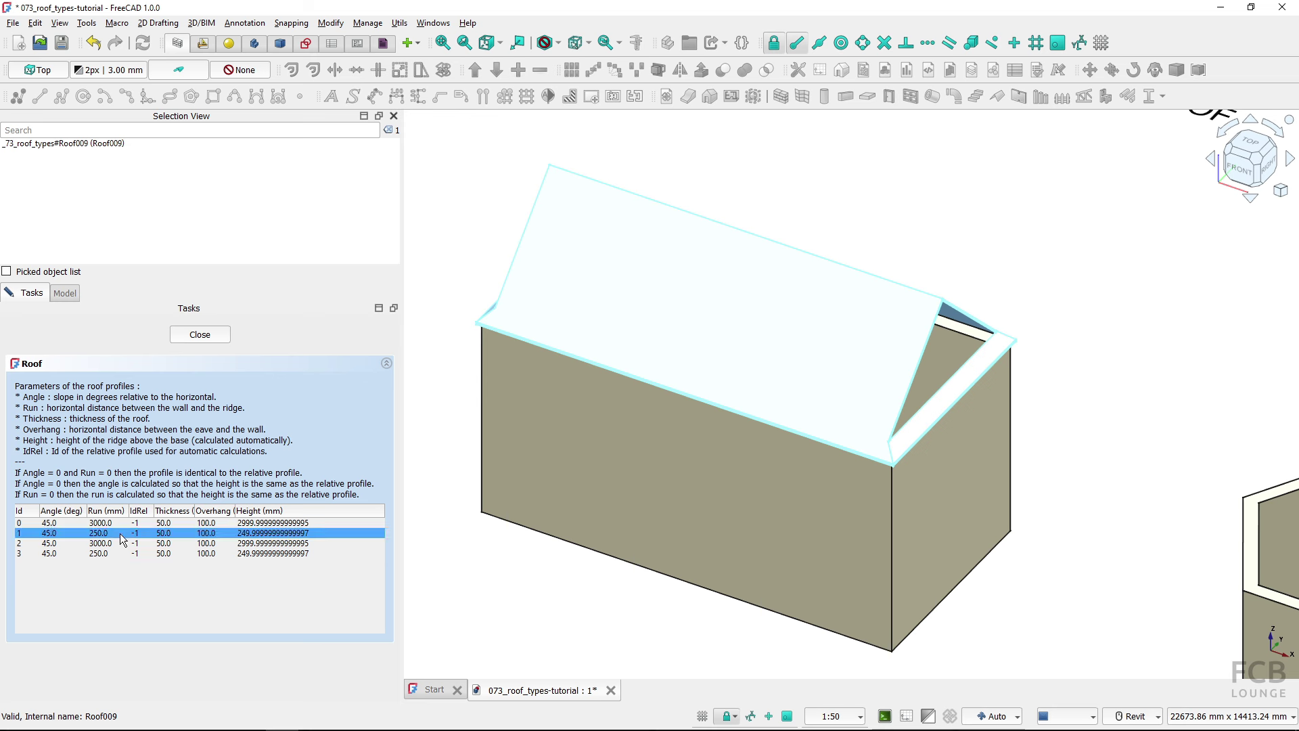
{"action": "left_click", "coordinate": [198, 525]}
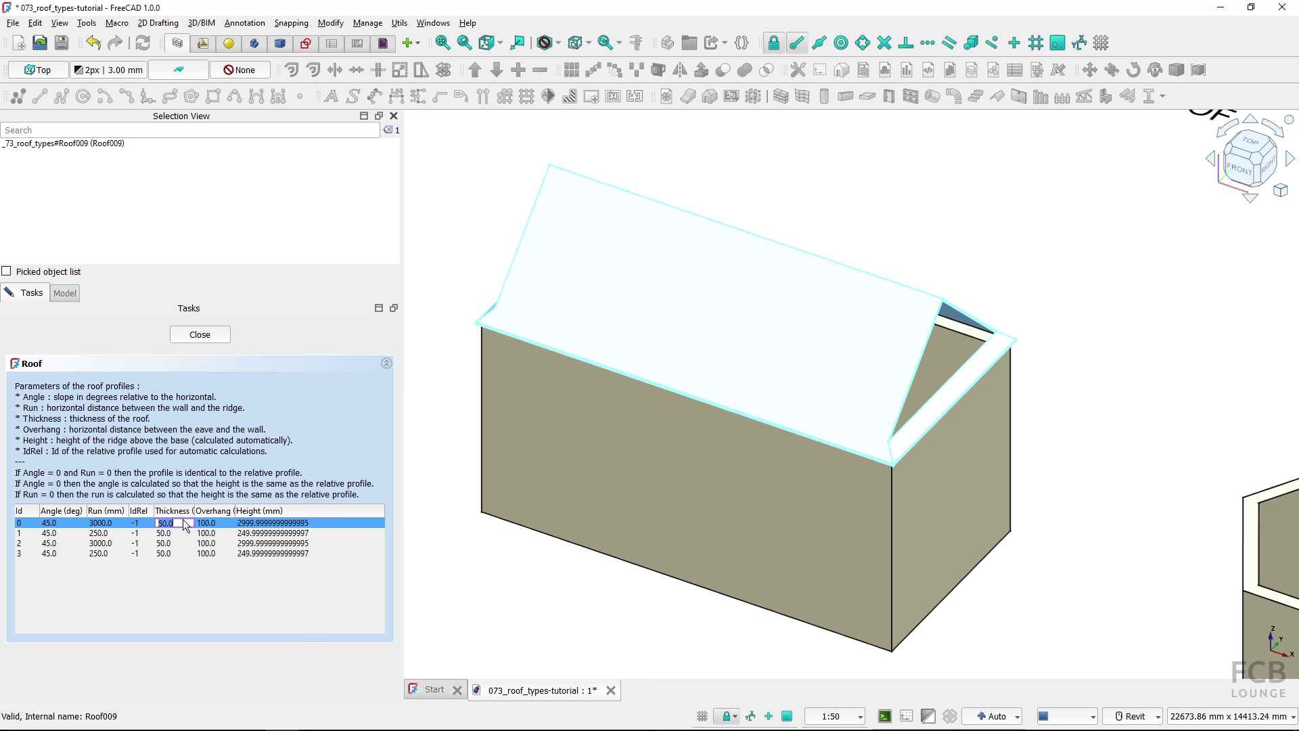
Set the thickness of all four roof profiles, 0 to 3, to 250 mm
{"action": "double_click", "coordinate": [183, 522]}
{"action": "type", "text": "250"}
{"action": "left_click", "coordinate": [182, 535]}
{"action": "double_click", "coordinate": [181, 533]}
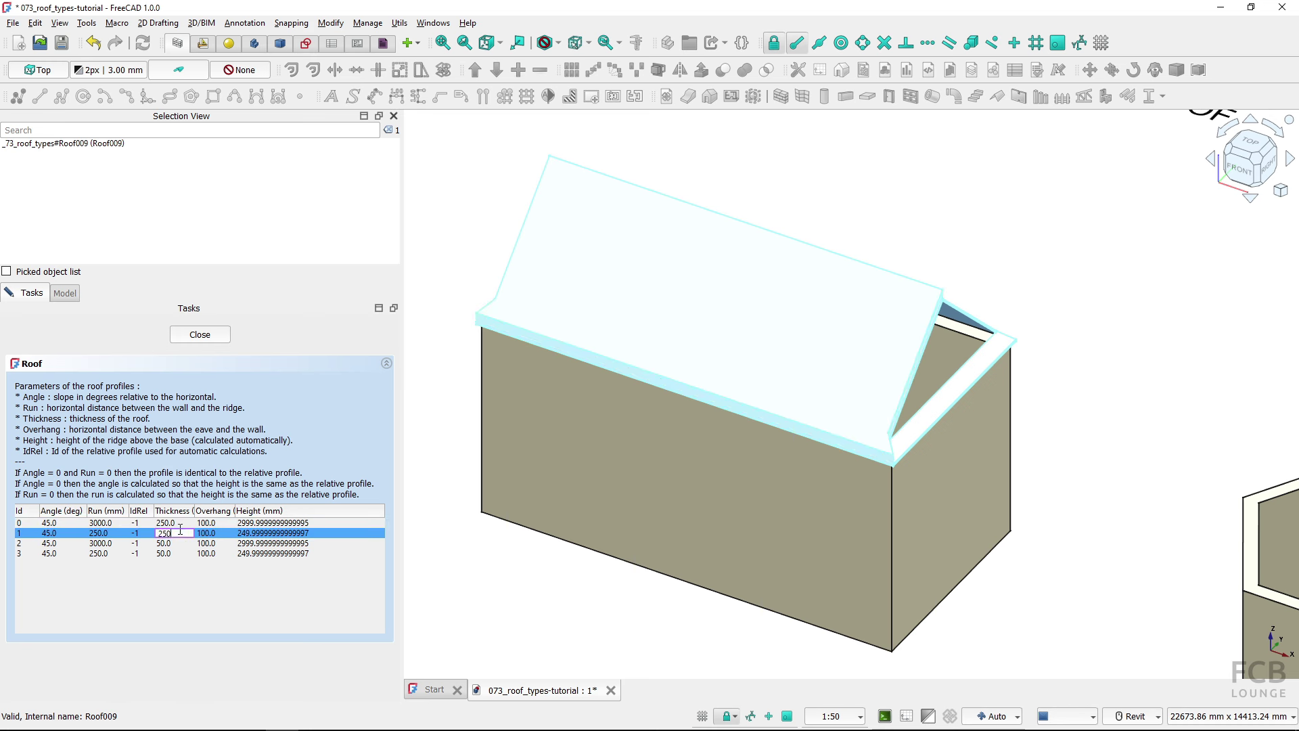
{"action": "type", "text": "250"}
{"action": "left_click", "coordinate": [182, 541]}
{"action": "double_click", "coordinate": [183, 542]}
{"action": "key", "text": "Return"}
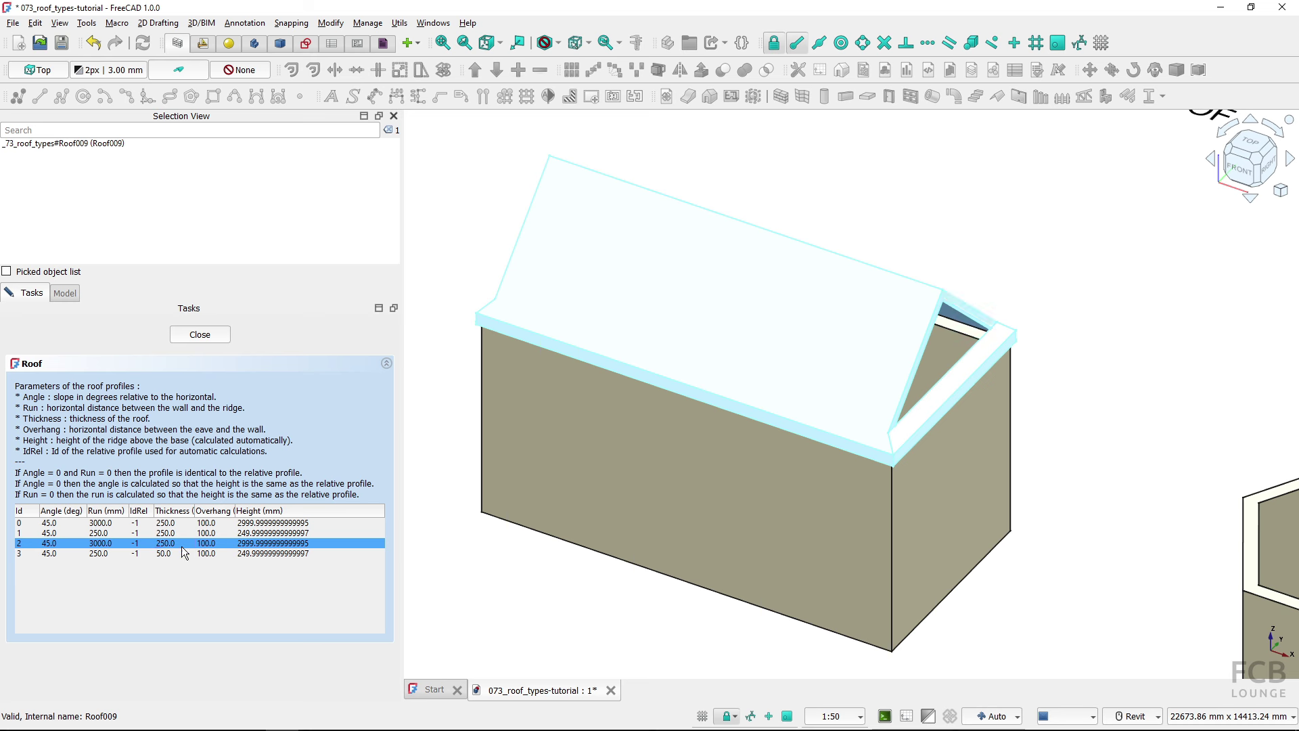
{"action": "left_click", "coordinate": [182, 552]}
{"action": "double_click", "coordinate": [183, 553]}
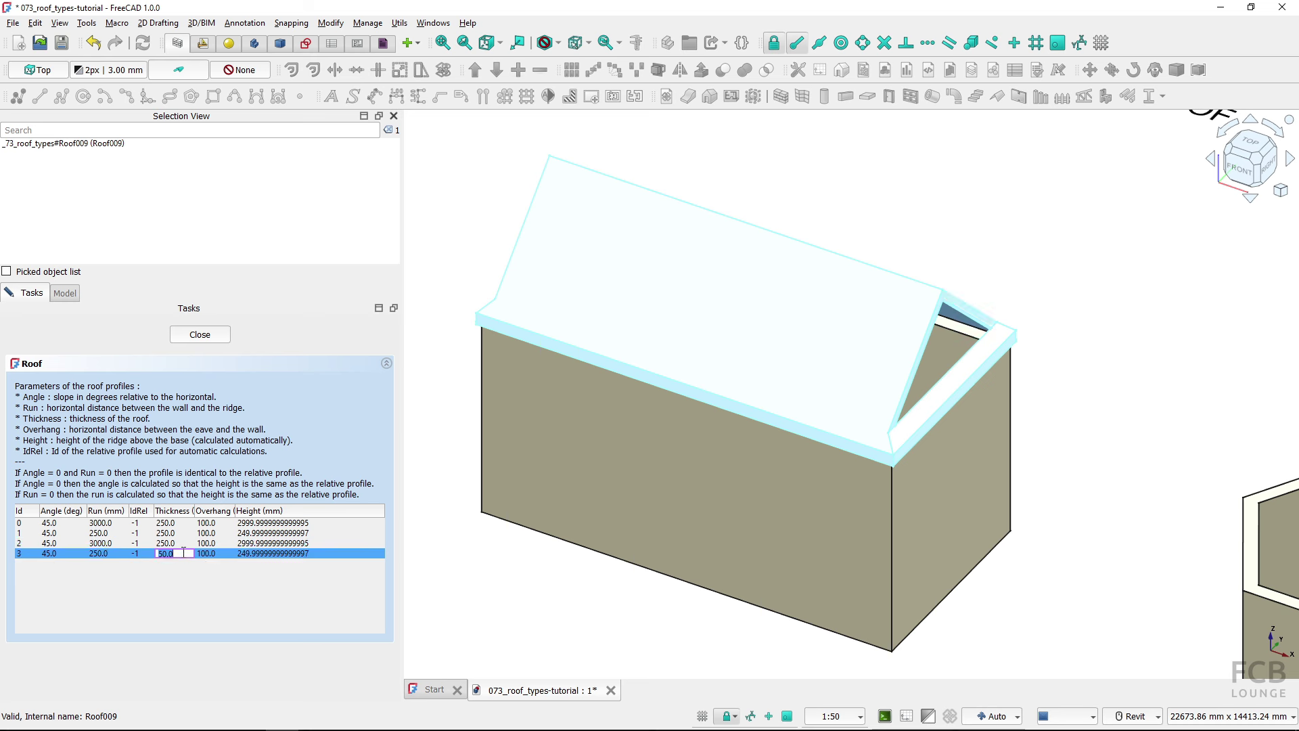
{"action": "type", "text": "250"}
{"action": "key", "text": "Return"}
Set the slope angle of the two short-side roof profiles, 1 and 3, to 55 degrees
{"action": "left_click", "coordinate": [43, 534]}
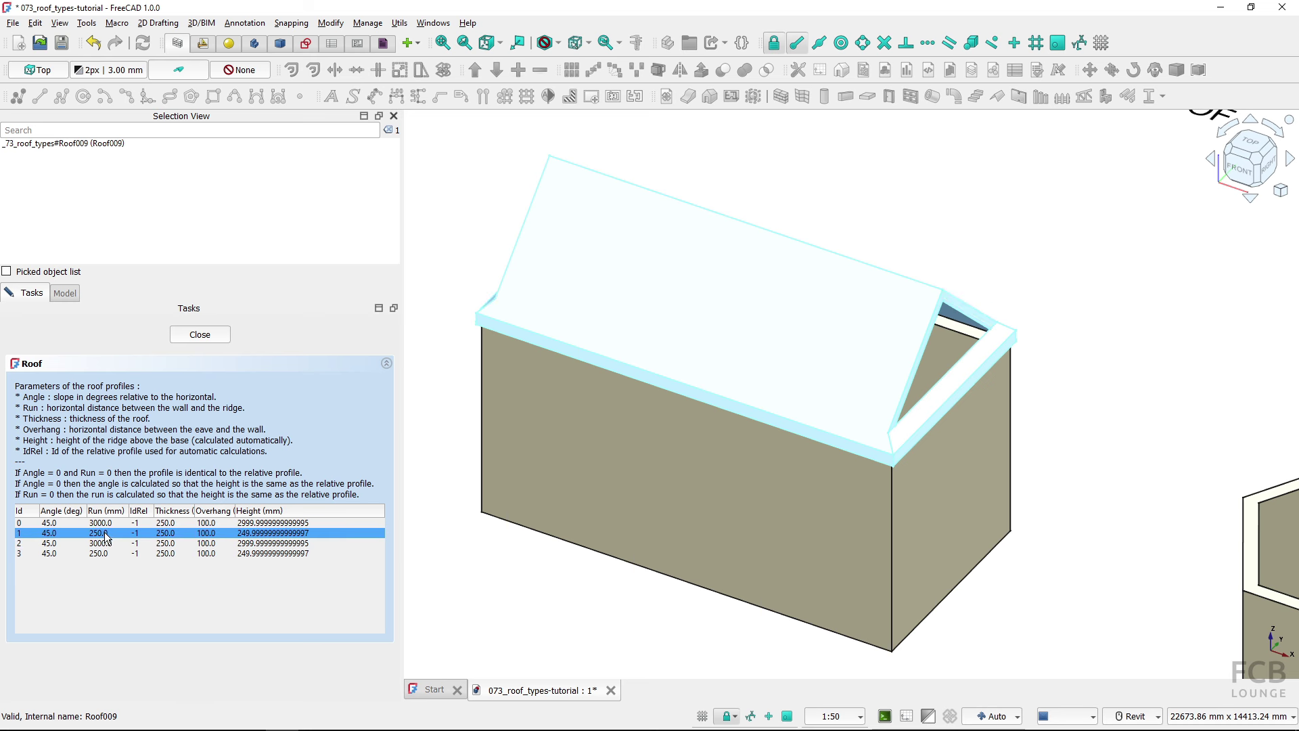
{"action": "double_click", "coordinate": [54, 533]}
{"action": "left_click", "coordinate": [63, 556]}
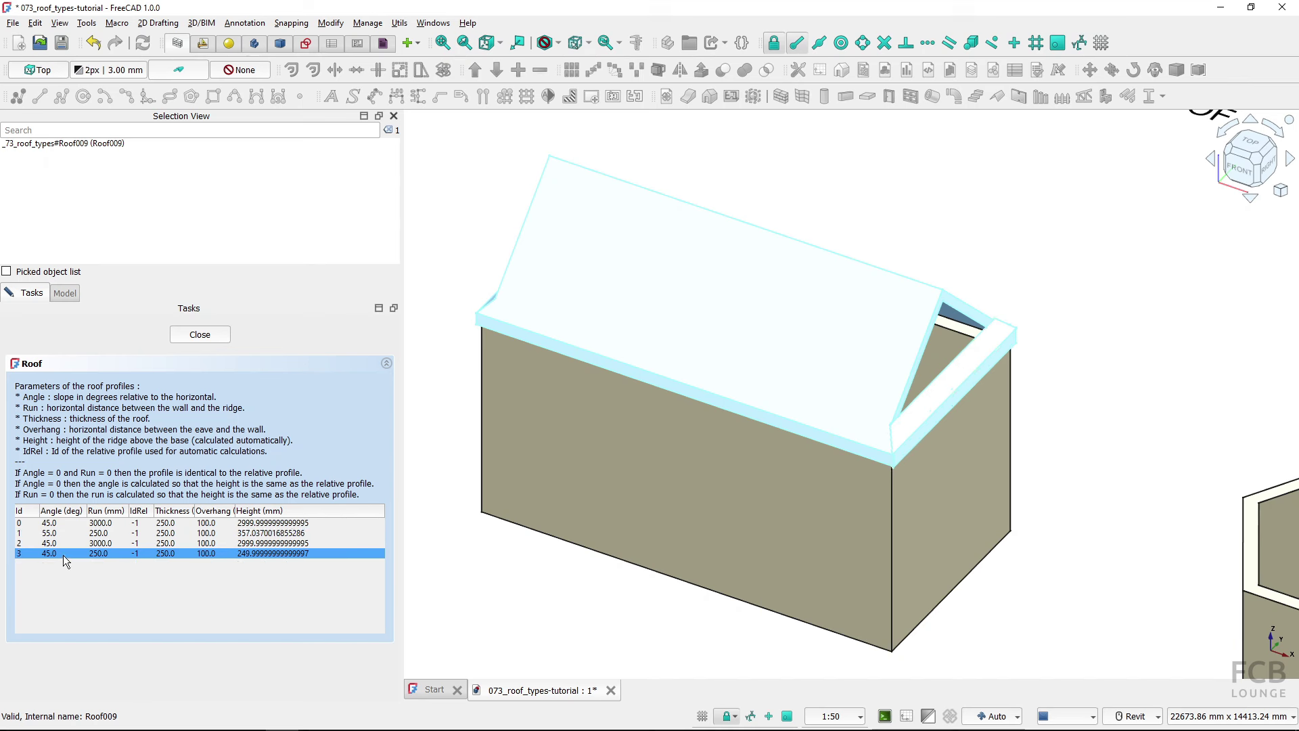
{"action": "double_click", "coordinate": [62, 554]}
{"action": "type", "text": "55"}
{"action": "key", "text": "Return"}
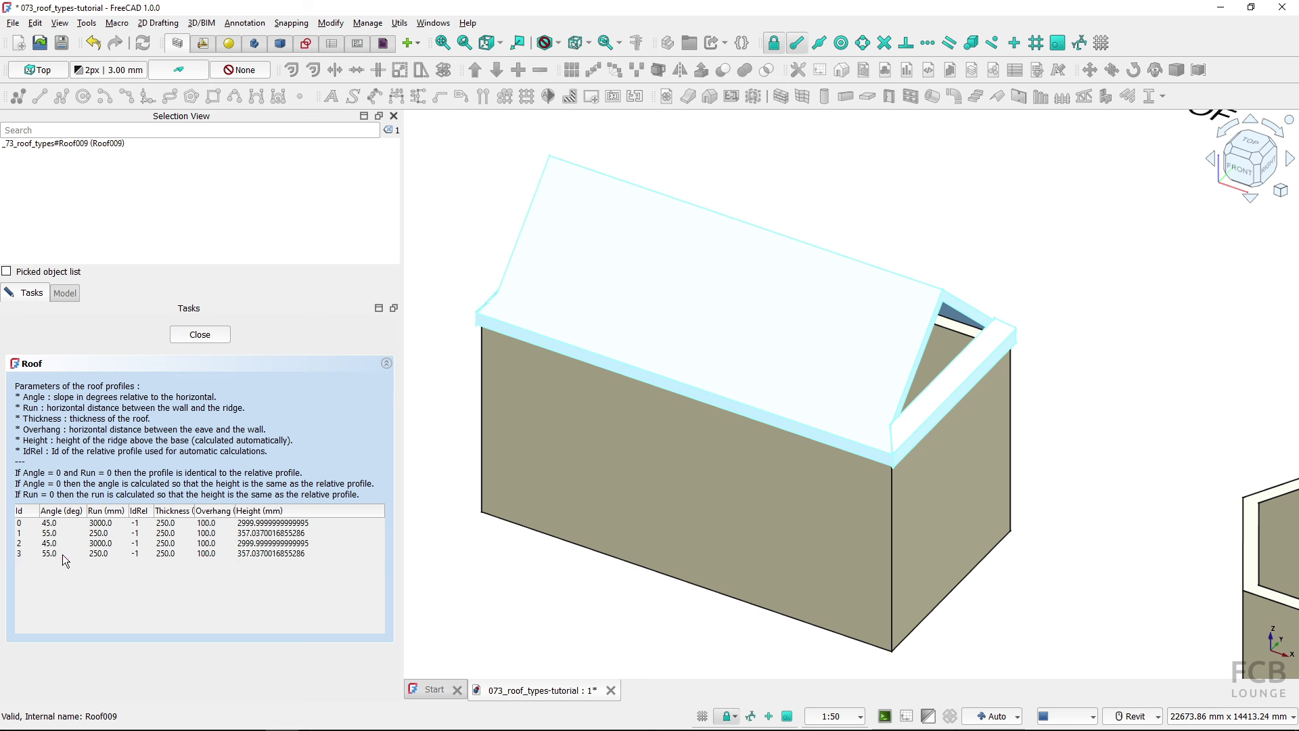
Set the run of the short-side roof profiles 1 and 3 to 3000 mm
{"action": "double_click", "coordinate": [112, 533]}
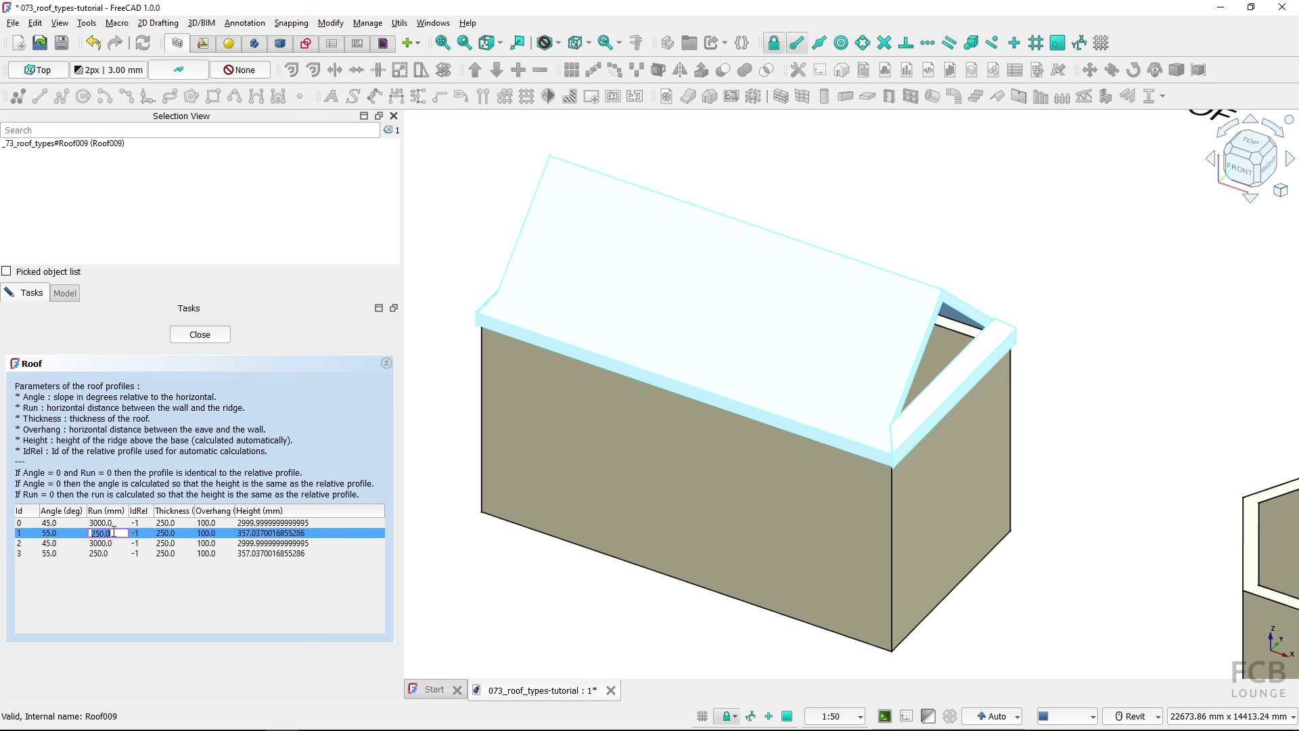
{"action": "type", "text": "3000"}
{"action": "key", "text": "Return"}
{"action": "double_click", "coordinate": [111, 554]}
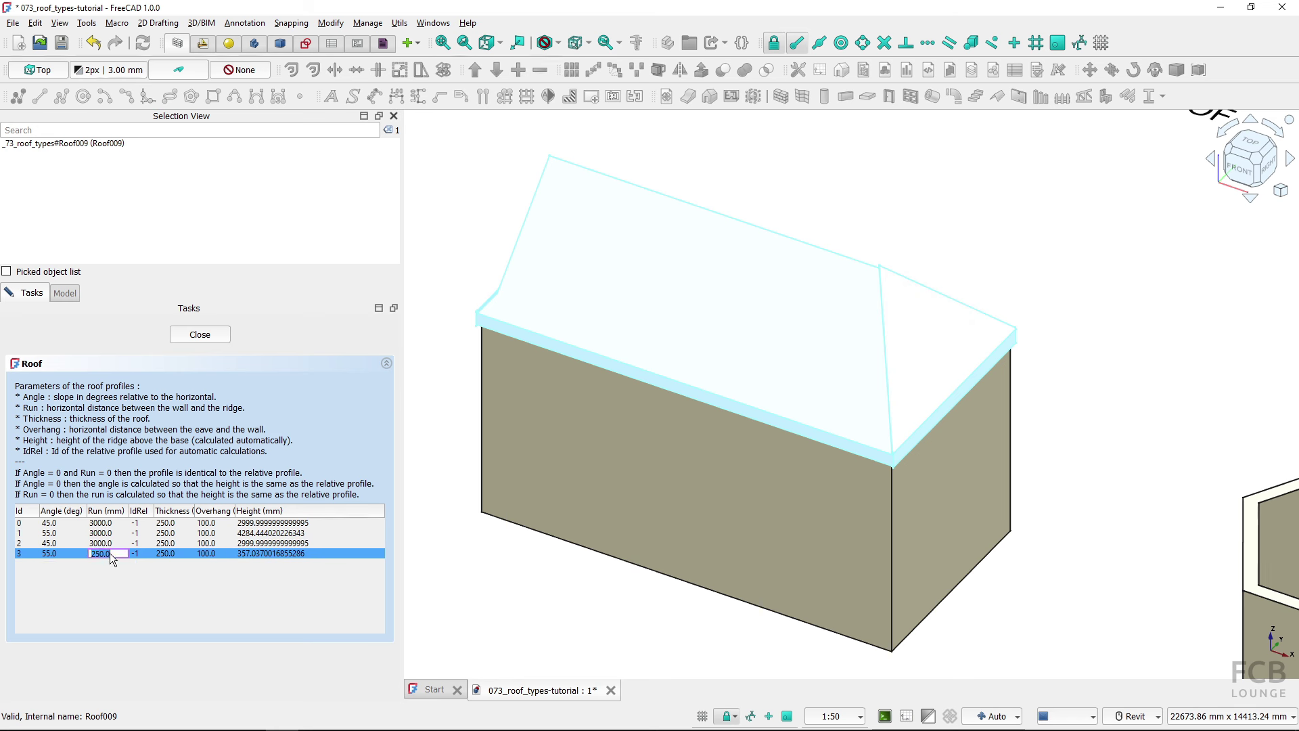
{"action": "type", "text": "3000"}
{"action": "key", "text": "Return"}
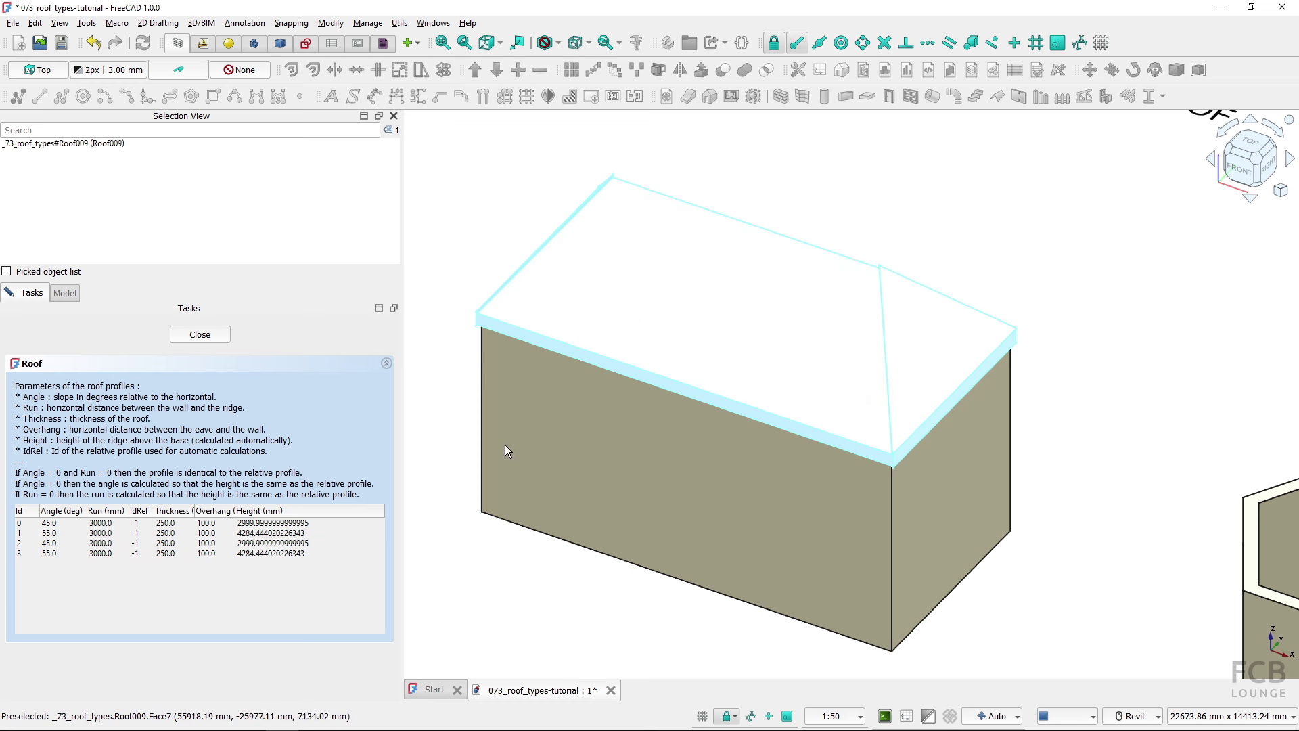
Examine up close how the short-side slopes meet the long slopes at both ends of the ridge
{"action": "mouse_move", "coordinate": [747, 315]}
{"action": "middle_mouse_down", "text": "shift"}
{"action": "mouse_move", "coordinate": [884, 328]}
{"action": "mouse_move", "coordinate": [862, 235]}
{"action": "mouse_move", "coordinate": [841, 255]}
{"action": "mouse_move", "coordinate": [913, 249]}
{"action": "mouse_move", "coordinate": [805, 257]}
{"action": "middle_mouse_up", "text": "shift"}
{"action": "scroll", "coordinate": [863, 228], "scroll_direction": "up", "scroll_amount": 6}
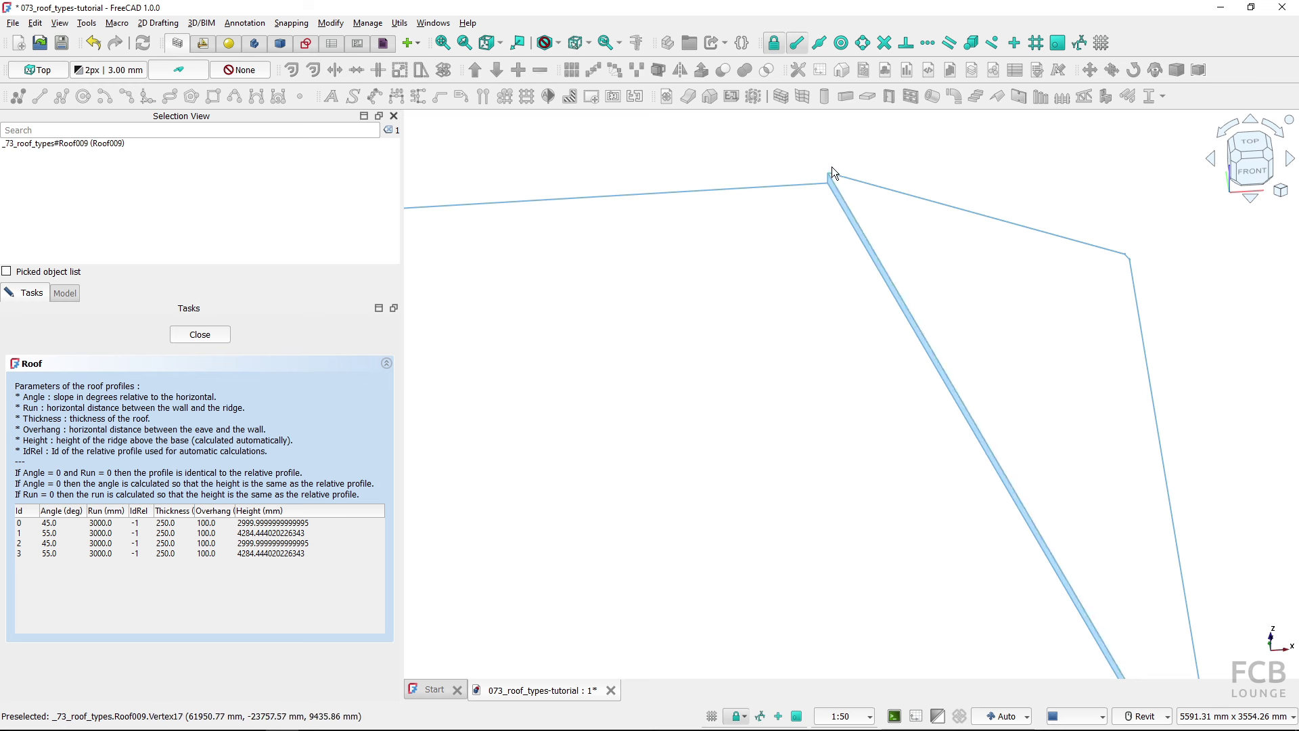
{"action": "scroll", "coordinate": [863, 299], "scroll_direction": "down", "scroll_amount": 5}
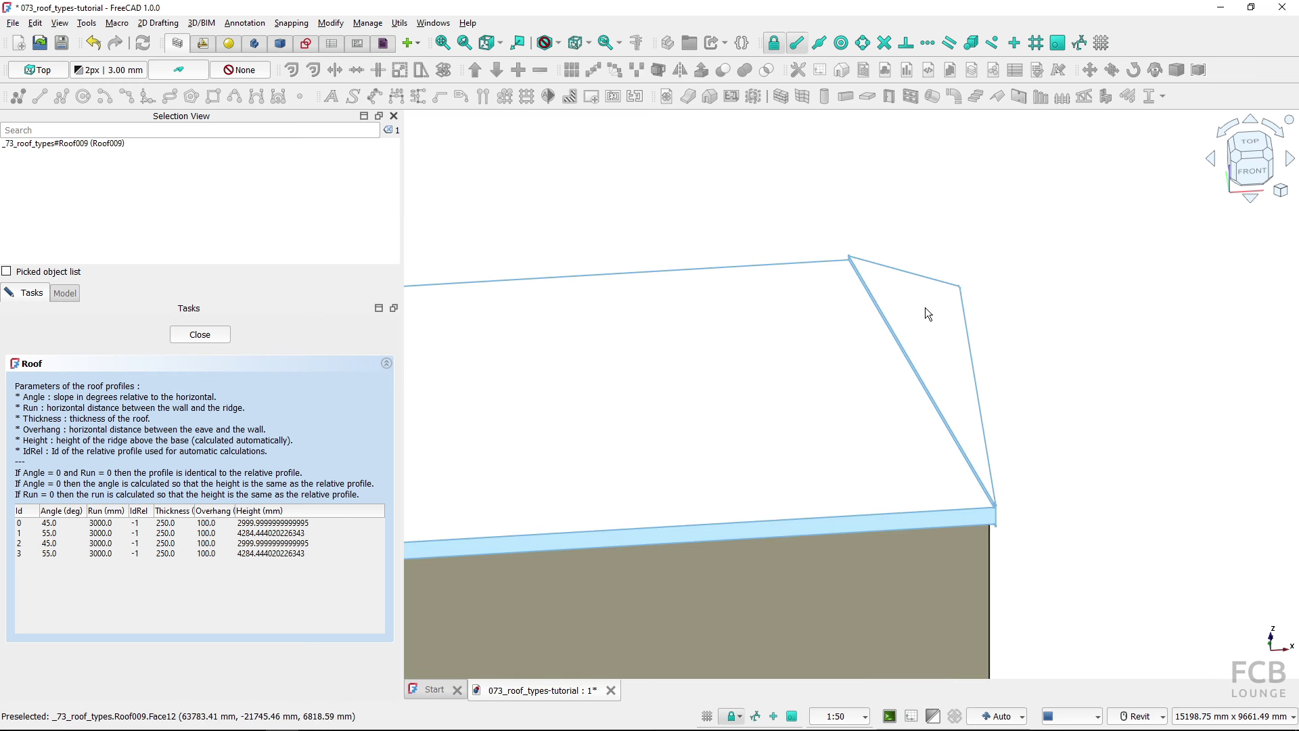
{"action": "middle_click_drag", "start_coordinate": [762, 374], "coordinate": [735, 427], "text": "shift"}
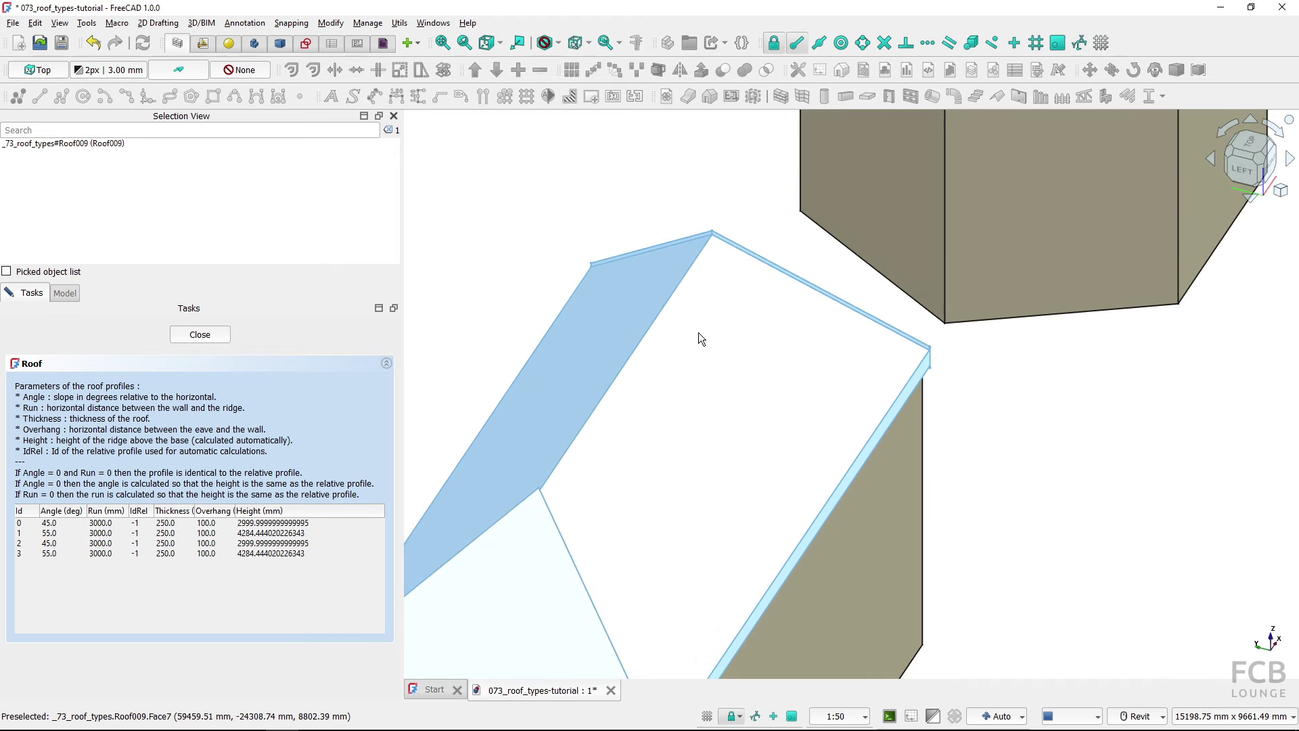
{"action": "middle_click_drag", "start_coordinate": [752, 465], "coordinate": [636, 467], "text": "shift"}
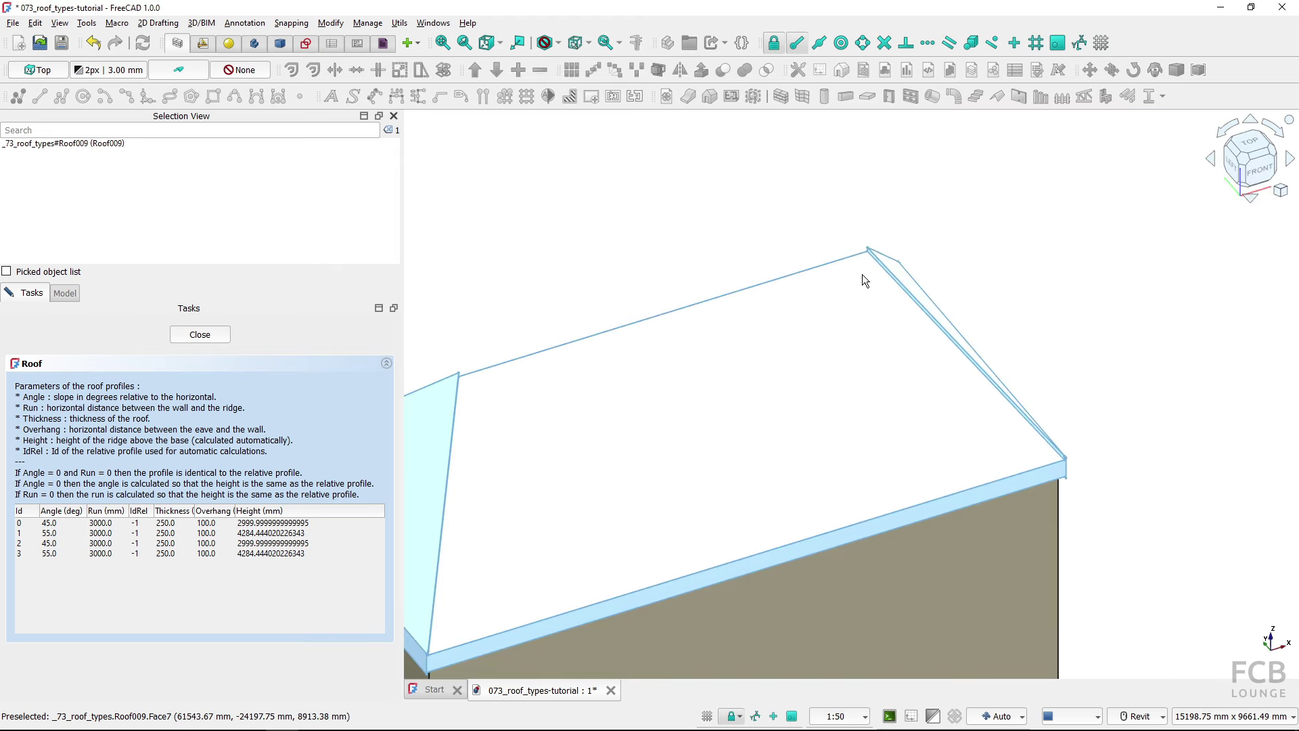
{"action": "scroll", "coordinate": [875, 253], "scroll_direction": "up", "scroll_amount": 3}
{"action": "scroll", "coordinate": [875, 253], "scroll_direction": "up", "scroll_amount": 5}
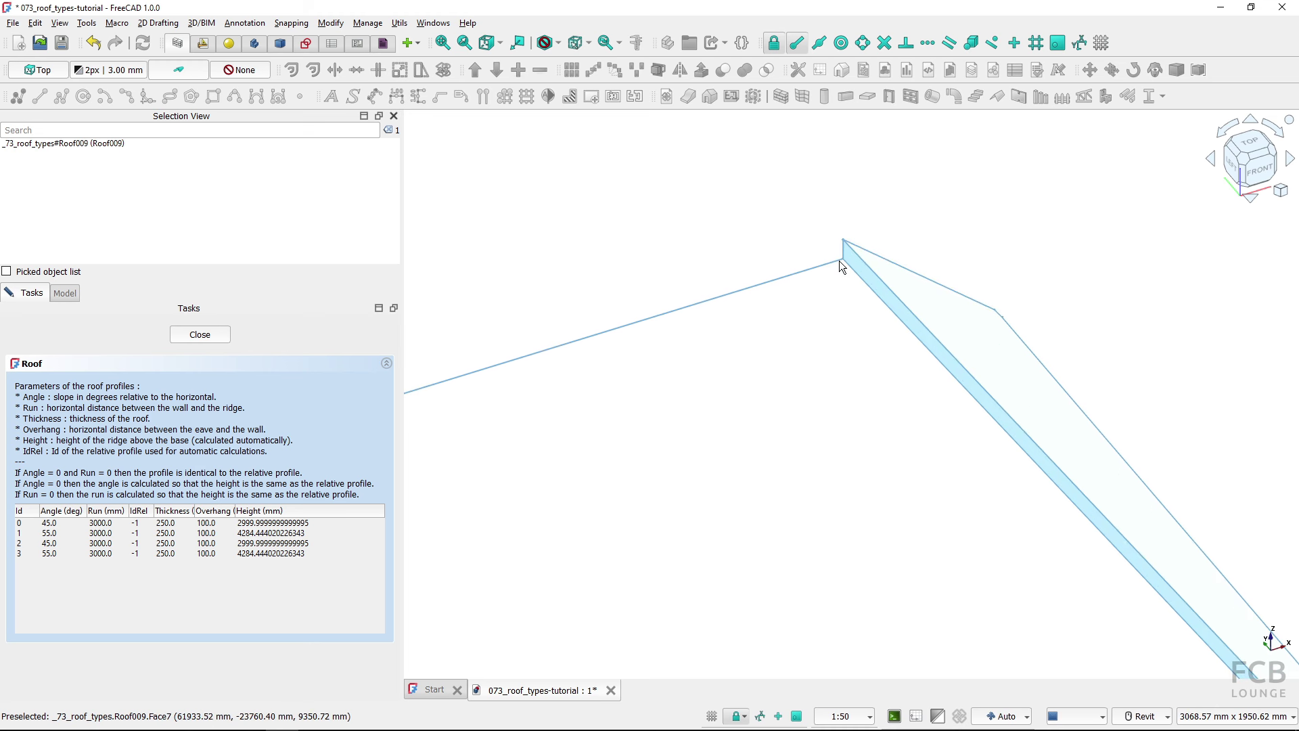
Set the slope angle of roof profiles 1 and 3 to 45 degrees, matching the long-side profiles
{"action": "left_click", "coordinate": [101, 543]}
{"action": "double_click", "coordinate": [100, 533]}
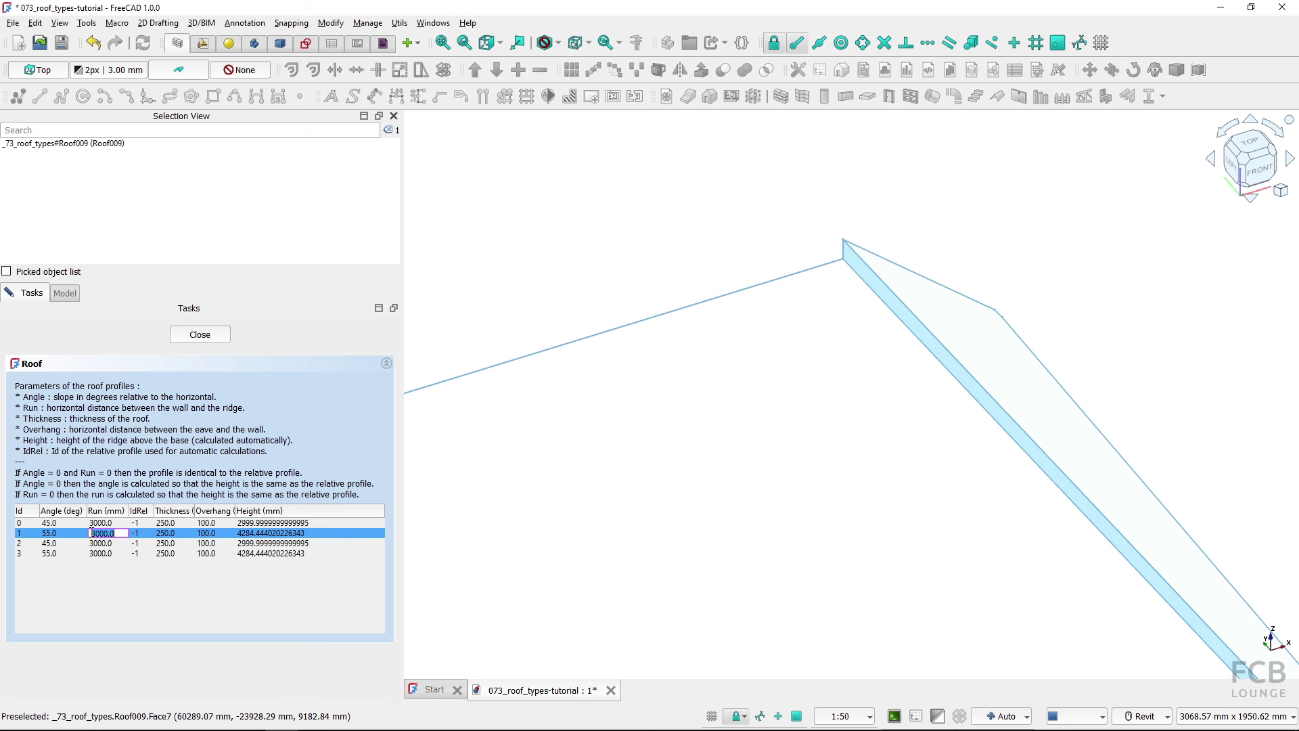
{"action": "double_click", "coordinate": [77, 532]}
{"action": "type", "text": "45"}
{"action": "key", "text": "Return"}
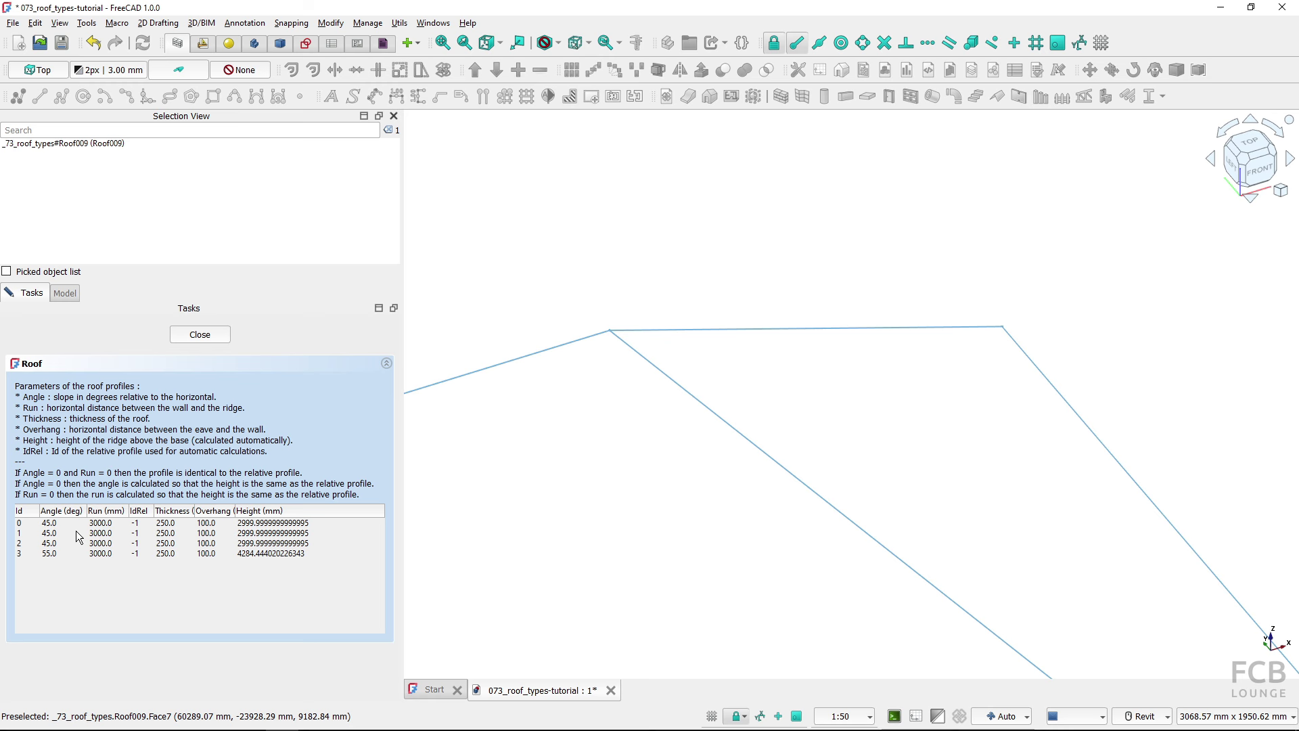
{"action": "scroll", "coordinate": [442, 461], "scroll_direction": "down", "scroll_amount": 2}
{"action": "scroll", "coordinate": [1041, 276], "scroll_direction": "down", "scroll_amount": 4}
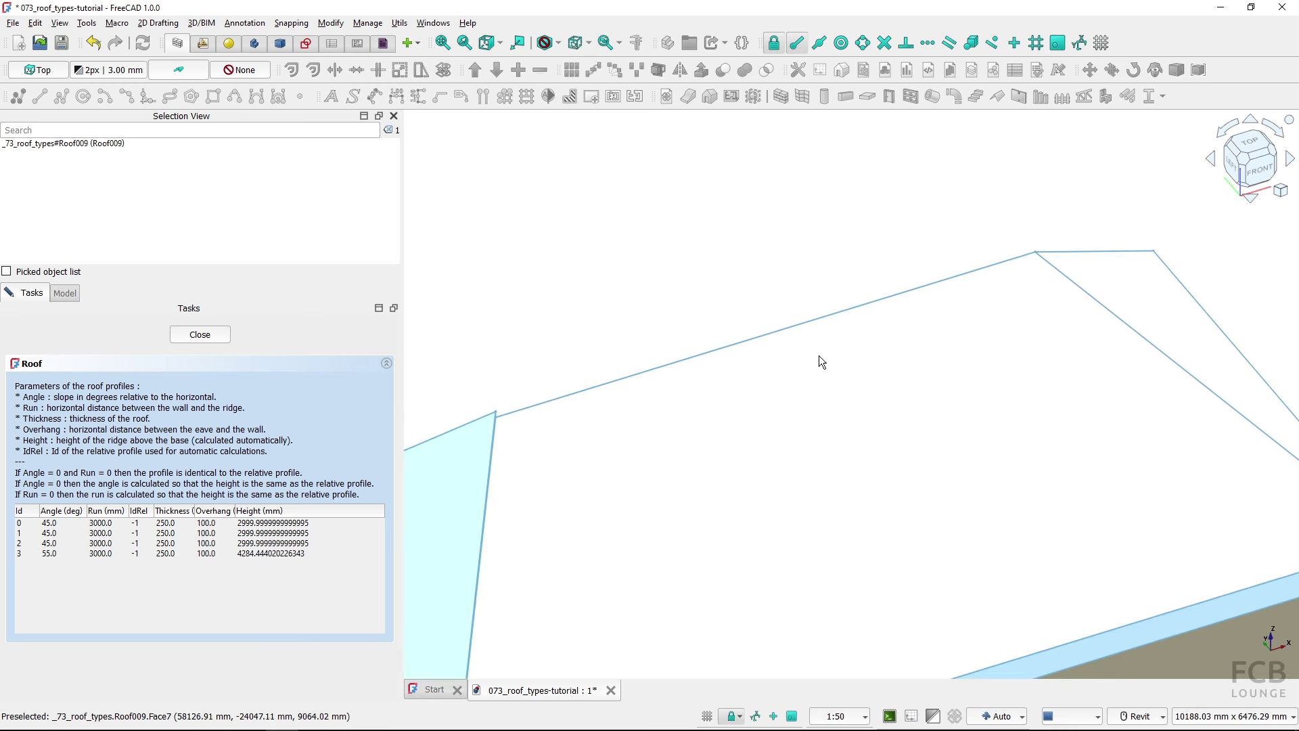
{"action": "left_click", "coordinate": [71, 553]}
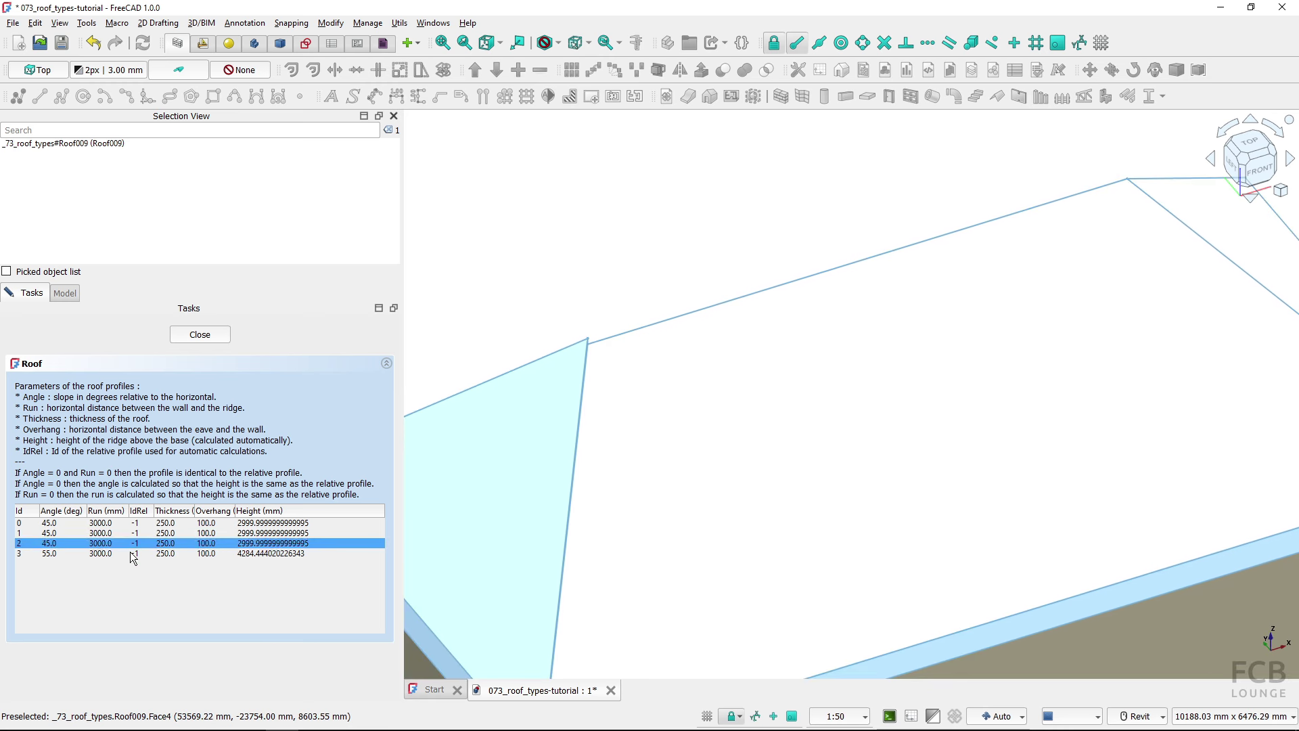
{"action": "double_click", "coordinate": [71, 554]}
{"action": "type", "text": "45"}
{"action": "key", "text": "Return"}
Check the hip roof's ridge ends and hips from several sides, and finish editing the roof, leaving it deselected
{"action": "scroll", "coordinate": [684, 314], "scroll_direction": "up", "scroll_amount": 5}
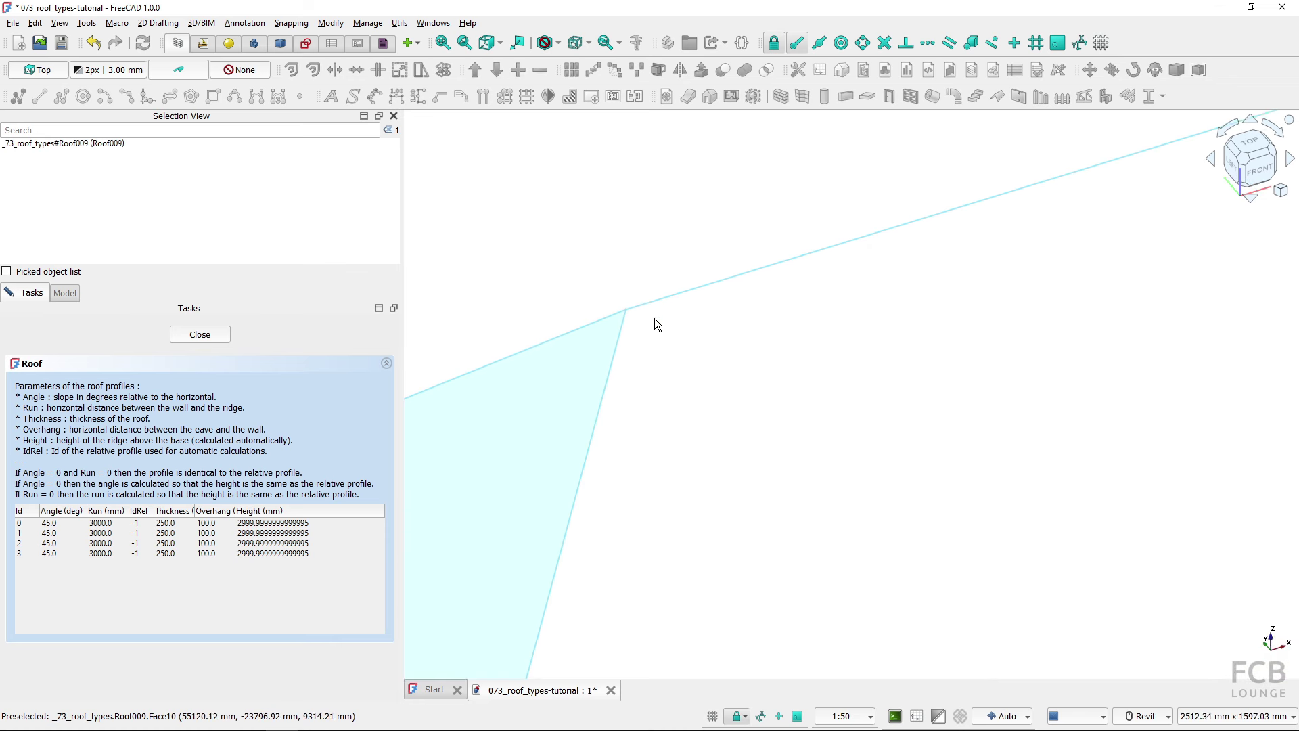
{"action": "scroll", "coordinate": [619, 336], "scroll_direction": "down", "scroll_amount": 9}
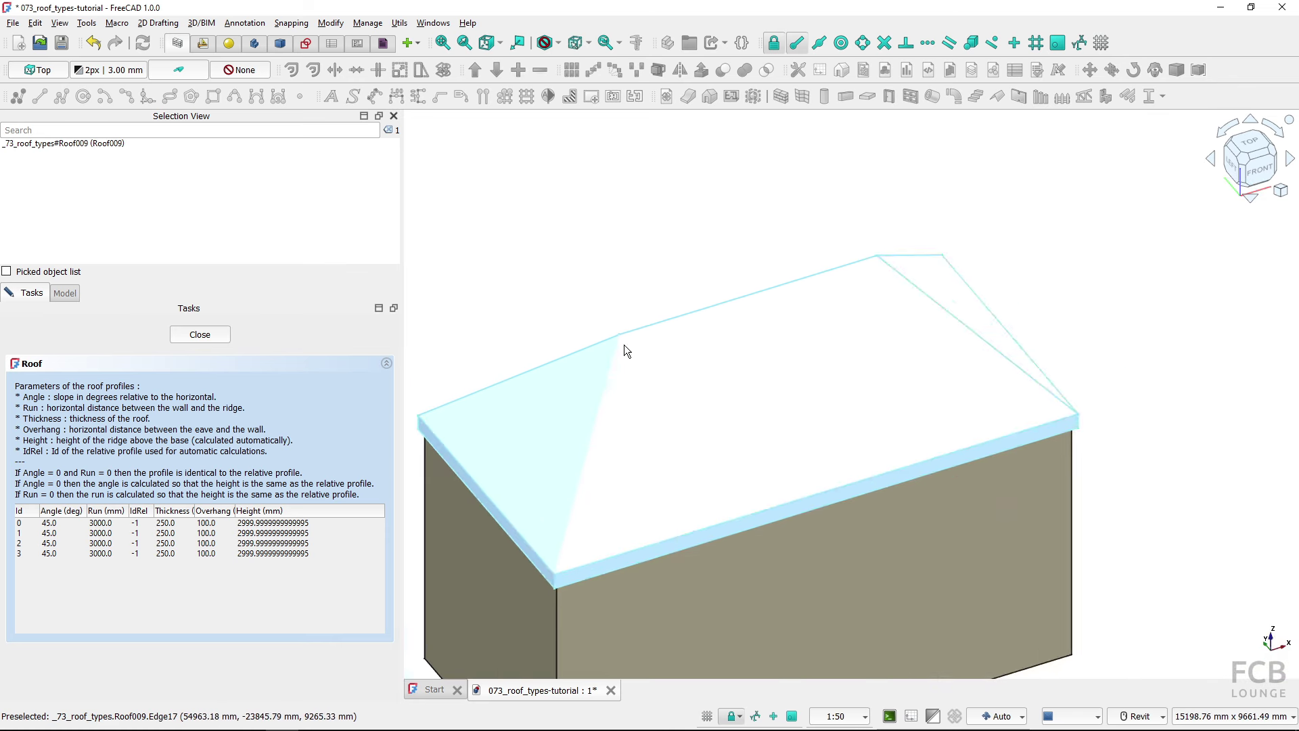
{"action": "middle_click_drag", "start_coordinate": [846, 346], "coordinate": [789, 484], "text": "shift"}
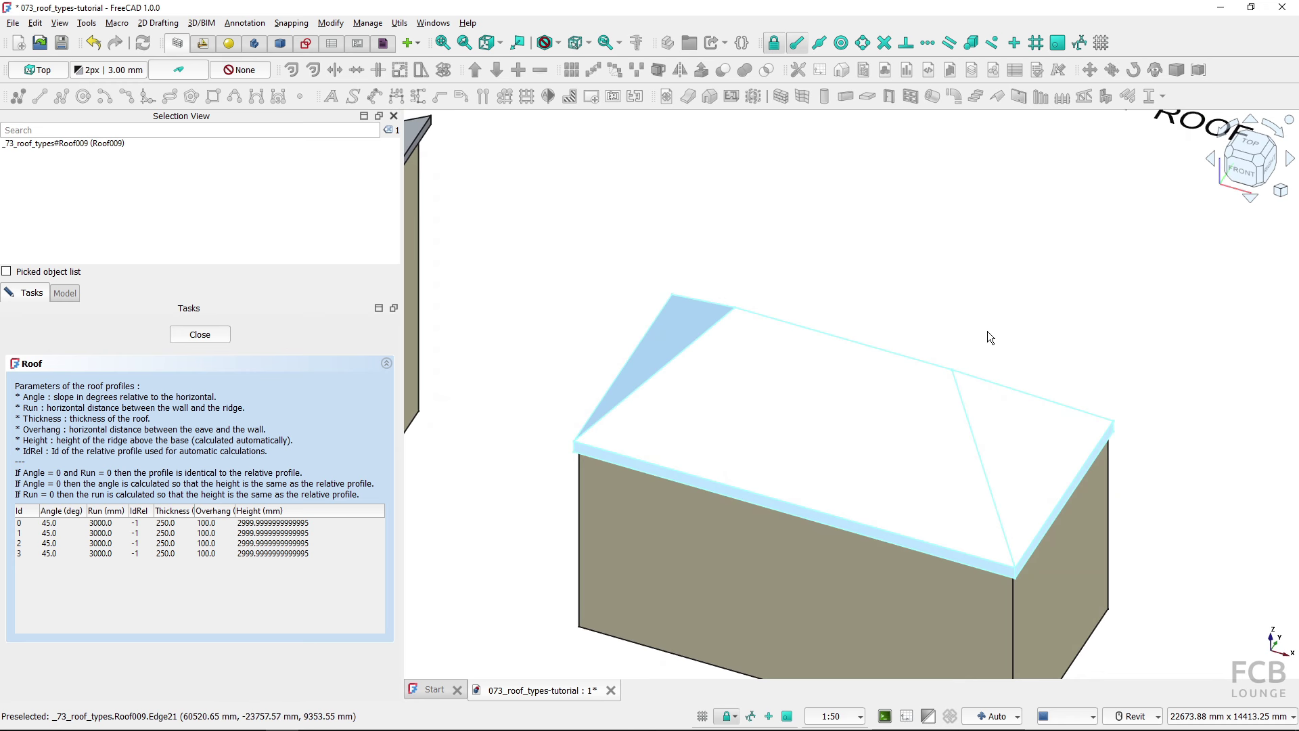
{"action": "middle_click_drag", "start_coordinate": [748, 391], "coordinate": [775, 411], "text": "shift"}
{"action": "middle_click_drag", "start_coordinate": [847, 419], "coordinate": [867, 404], "text": "shift"}
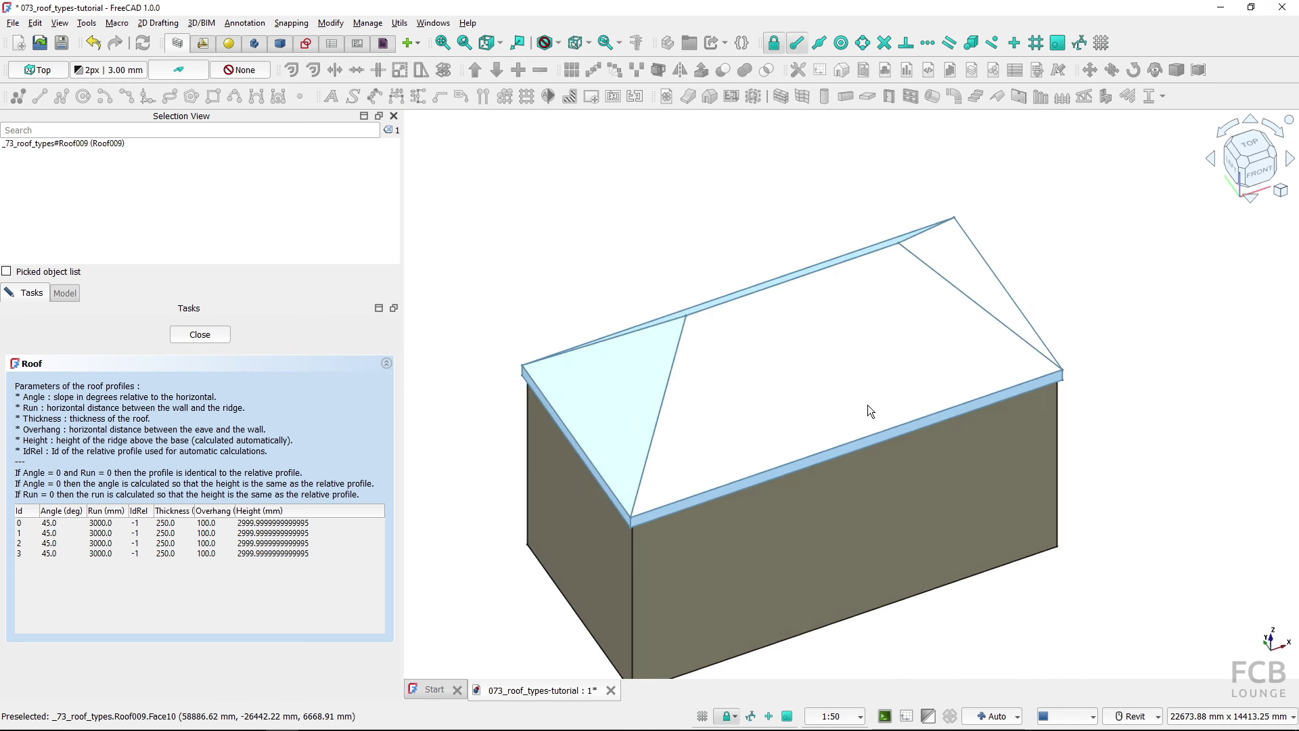
{"action": "scroll", "coordinate": [680, 324], "scroll_direction": "up", "scroll_amount": 2}
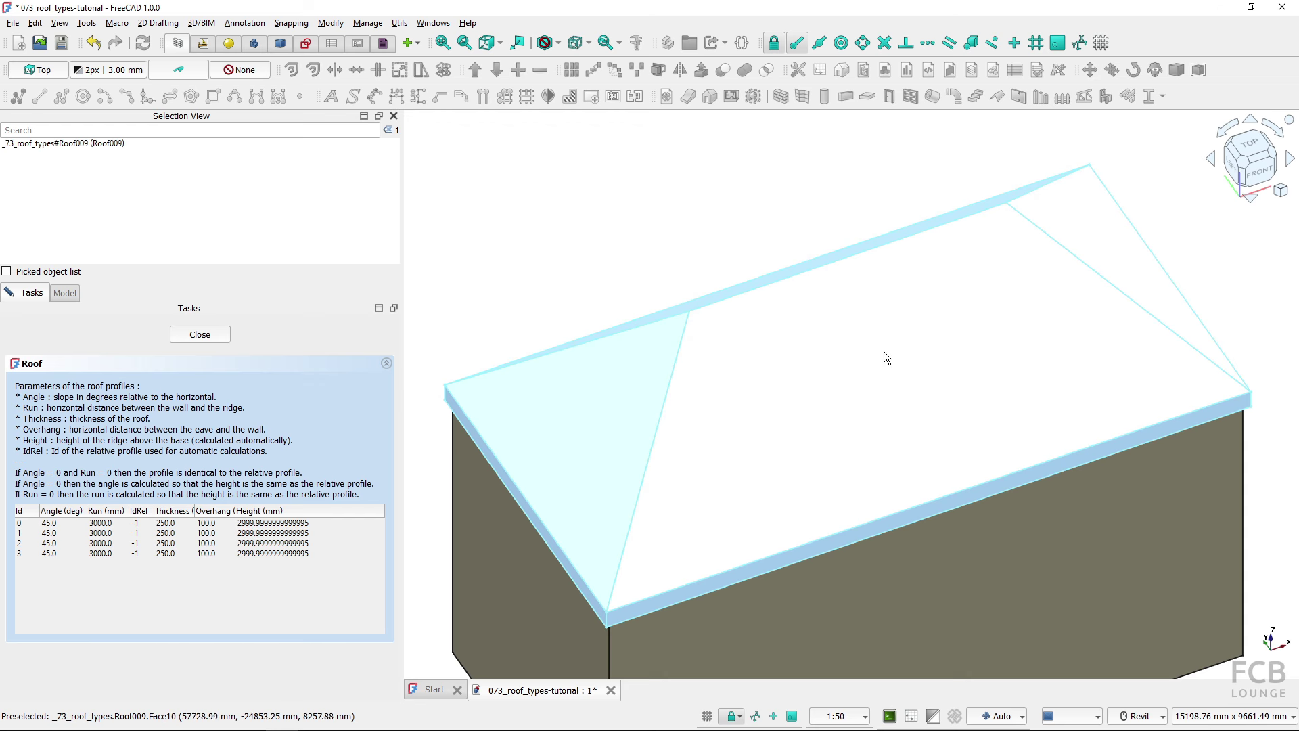
{"action": "middle_click_drag", "start_coordinate": [883, 351], "coordinate": [783, 321], "text": "shift"}
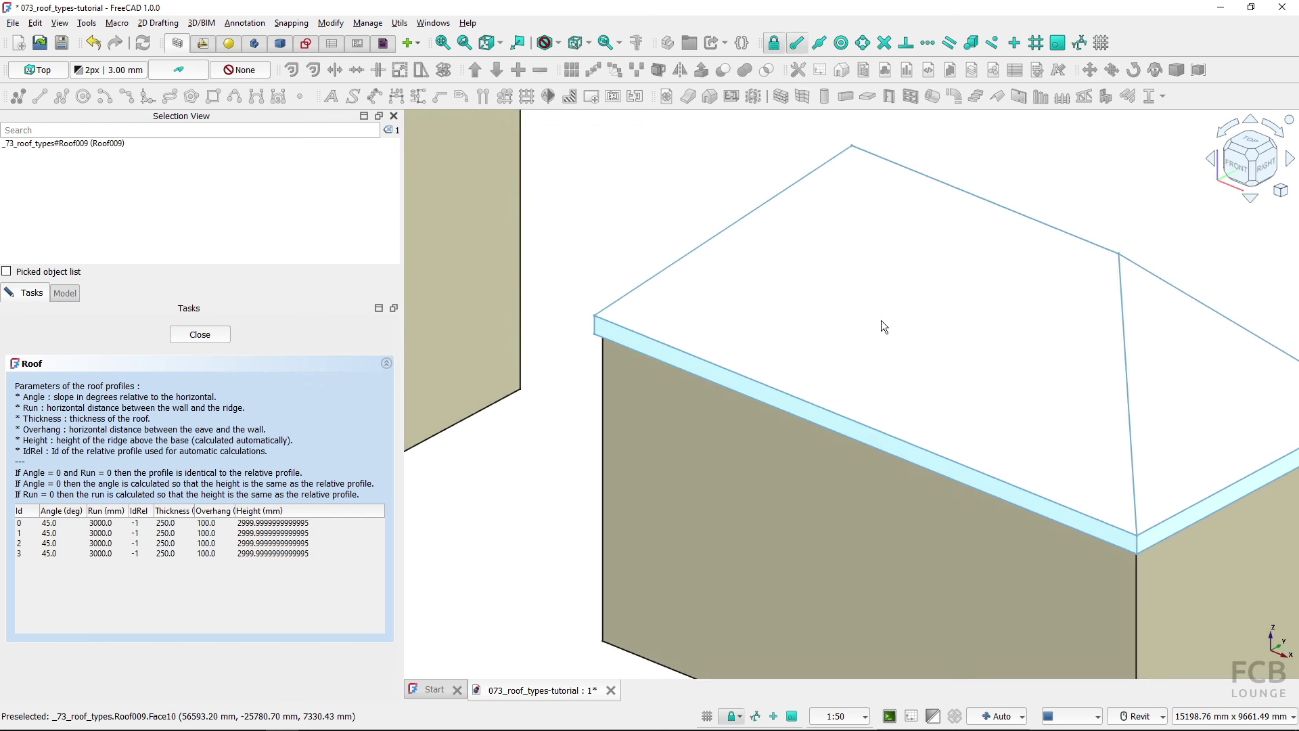
{"action": "middle_click_drag", "start_coordinate": [912, 324], "coordinate": [757, 364]}
{"action": "left_click", "coordinate": [195, 335]}
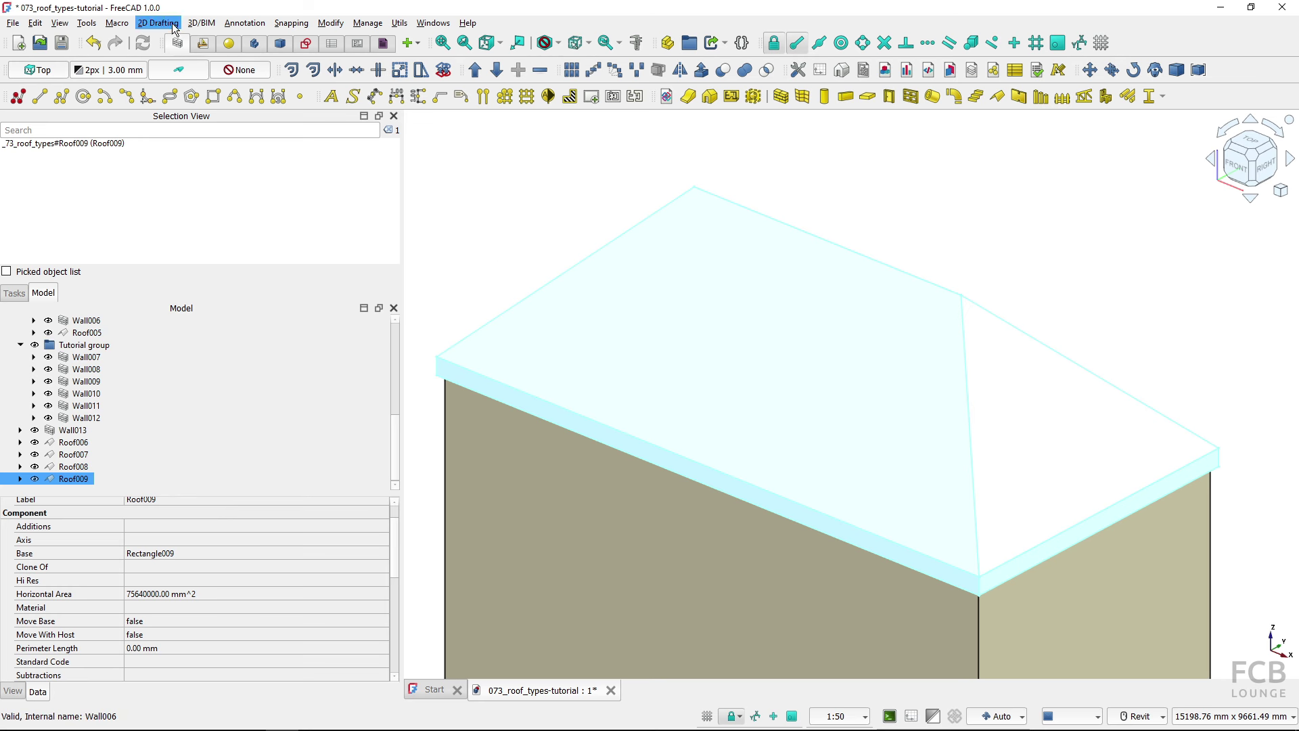
{"action": "left_click", "coordinate": [475, 218]}
Examine the finished hexagonal roof example and find the hexagonal walls that still have no roof
{"action": "scroll", "coordinate": [590, 295], "scroll_direction": "down", "scroll_amount": 4}
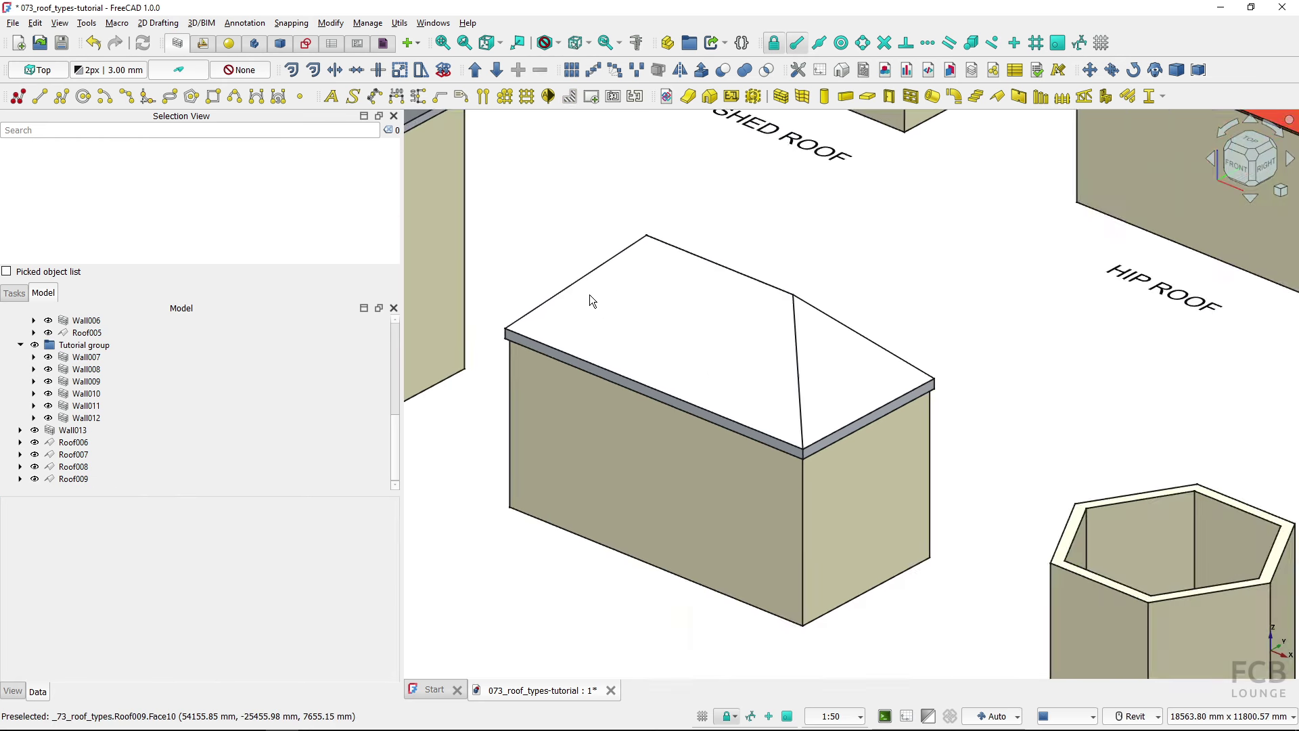
{"action": "middle_click_drag", "start_coordinate": [626, 303], "coordinate": [631, 432]}
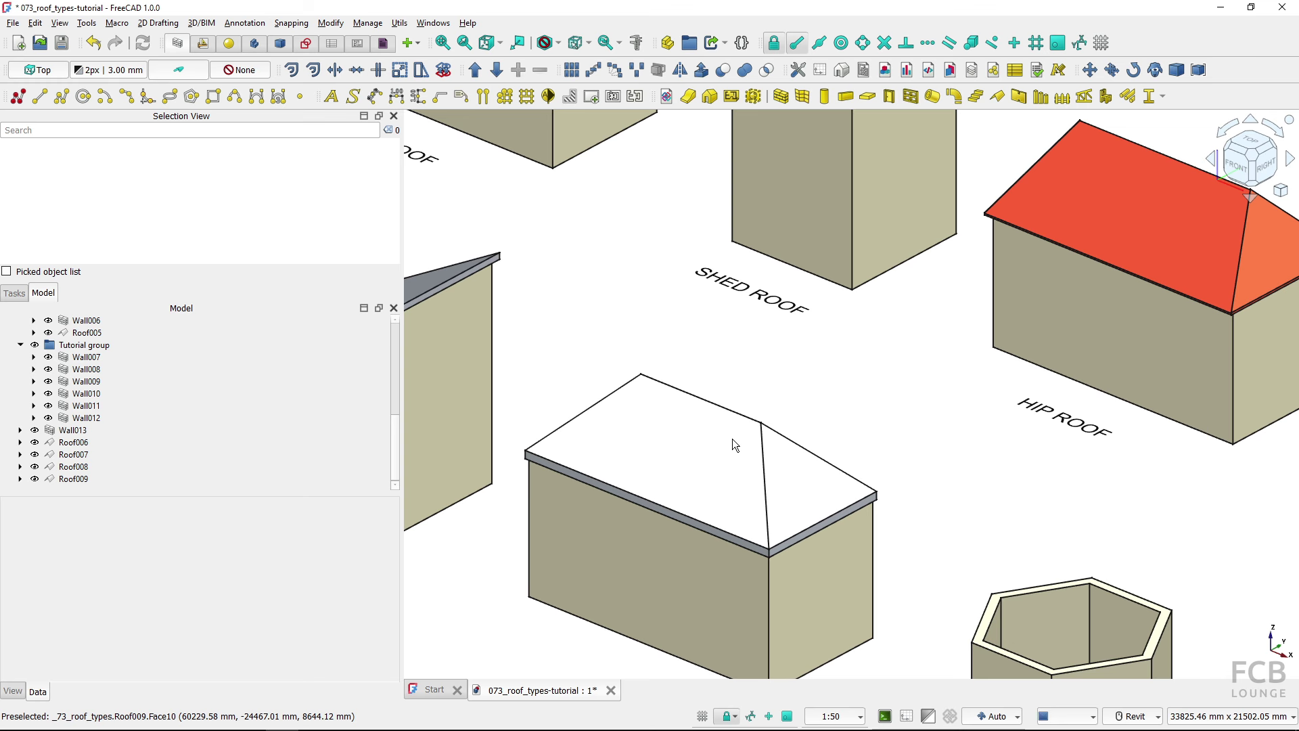
{"action": "middle_click_drag", "start_coordinate": [1064, 422], "coordinate": [416, 375]}
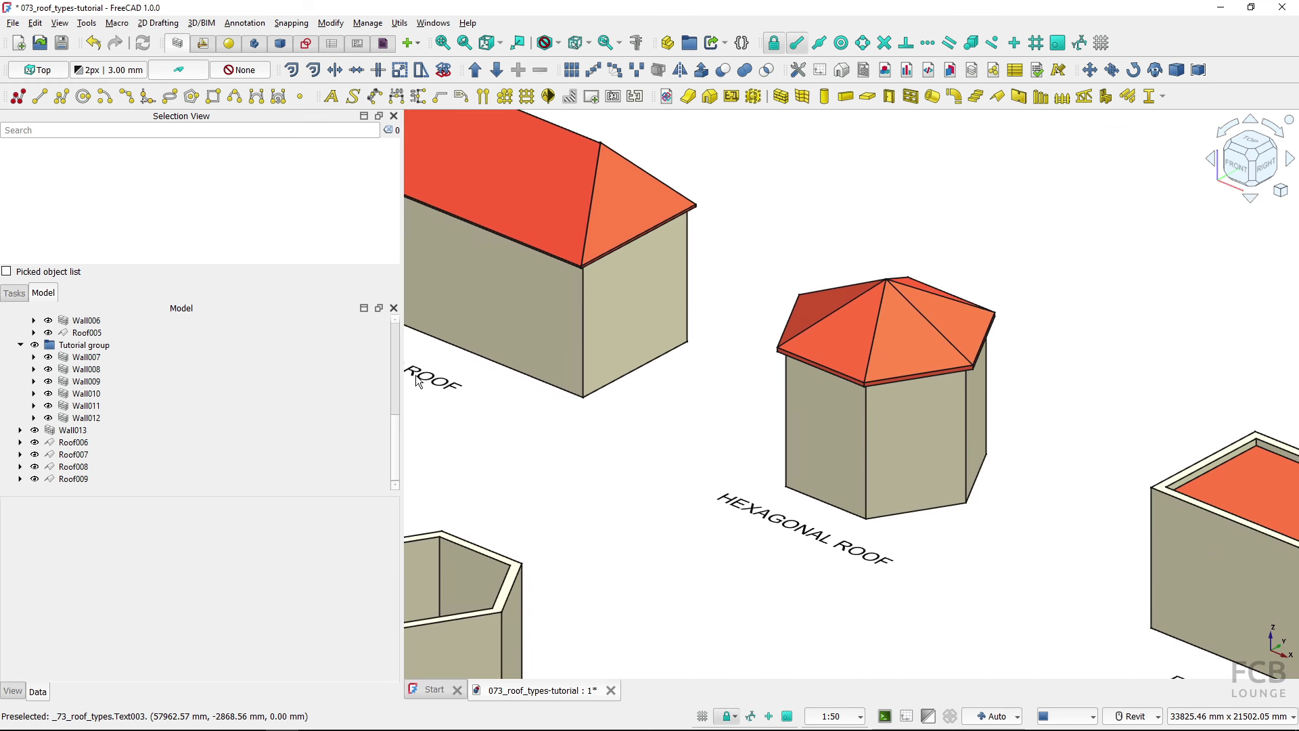
{"action": "scroll", "coordinate": [831, 494], "scroll_direction": "up", "scroll_amount": 3}
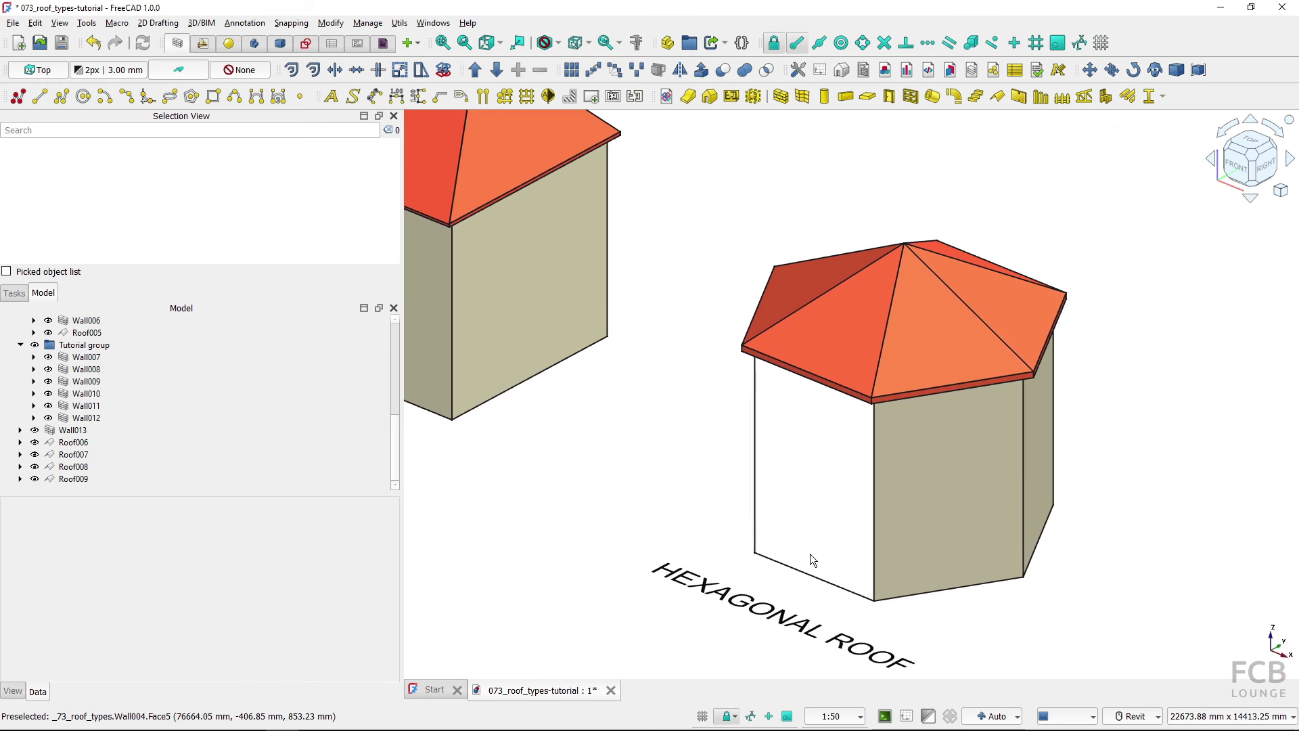
{"action": "scroll", "coordinate": [748, 577], "scroll_direction": "up", "scroll_amount": 2}
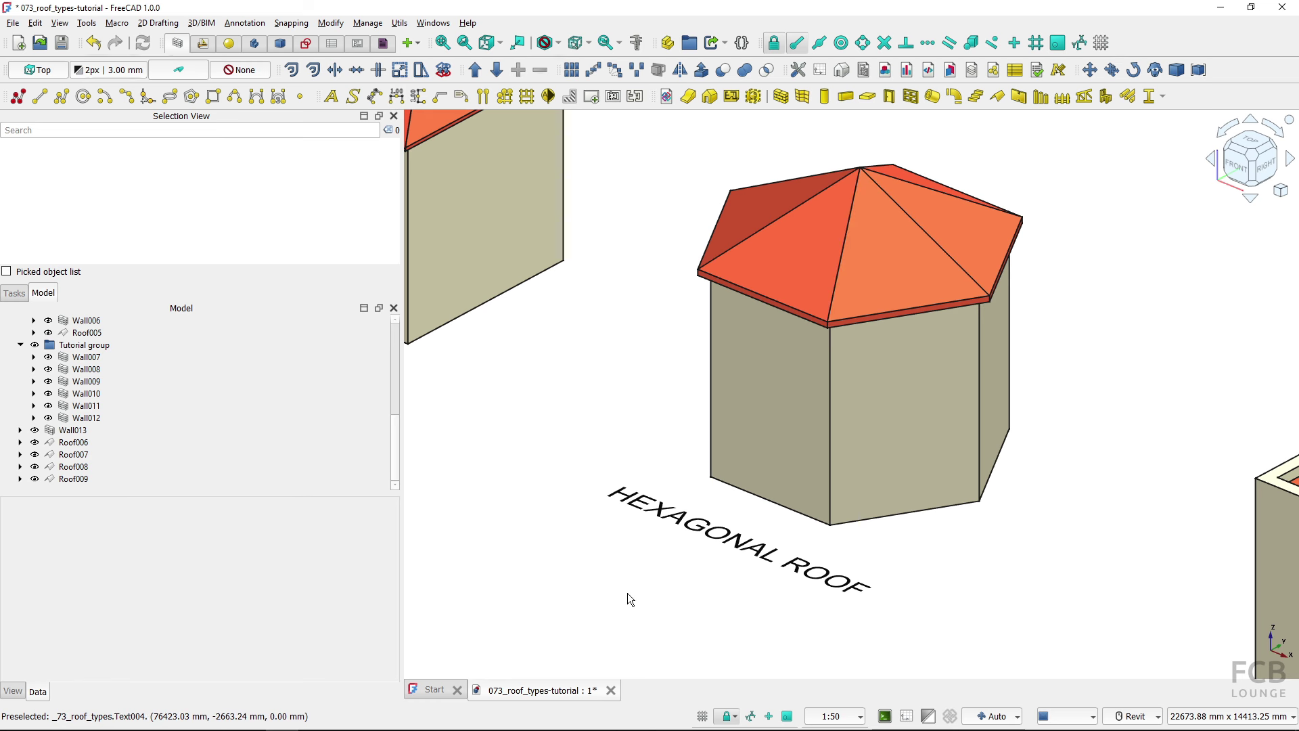
{"action": "scroll", "coordinate": [627, 592], "scroll_direction": "down", "scroll_amount": 1}
{"action": "middle_click_drag", "start_coordinate": [627, 593], "coordinate": [993, 307]}
{"action": "middle_click_drag", "start_coordinate": [772, 344], "coordinate": [901, 425]}
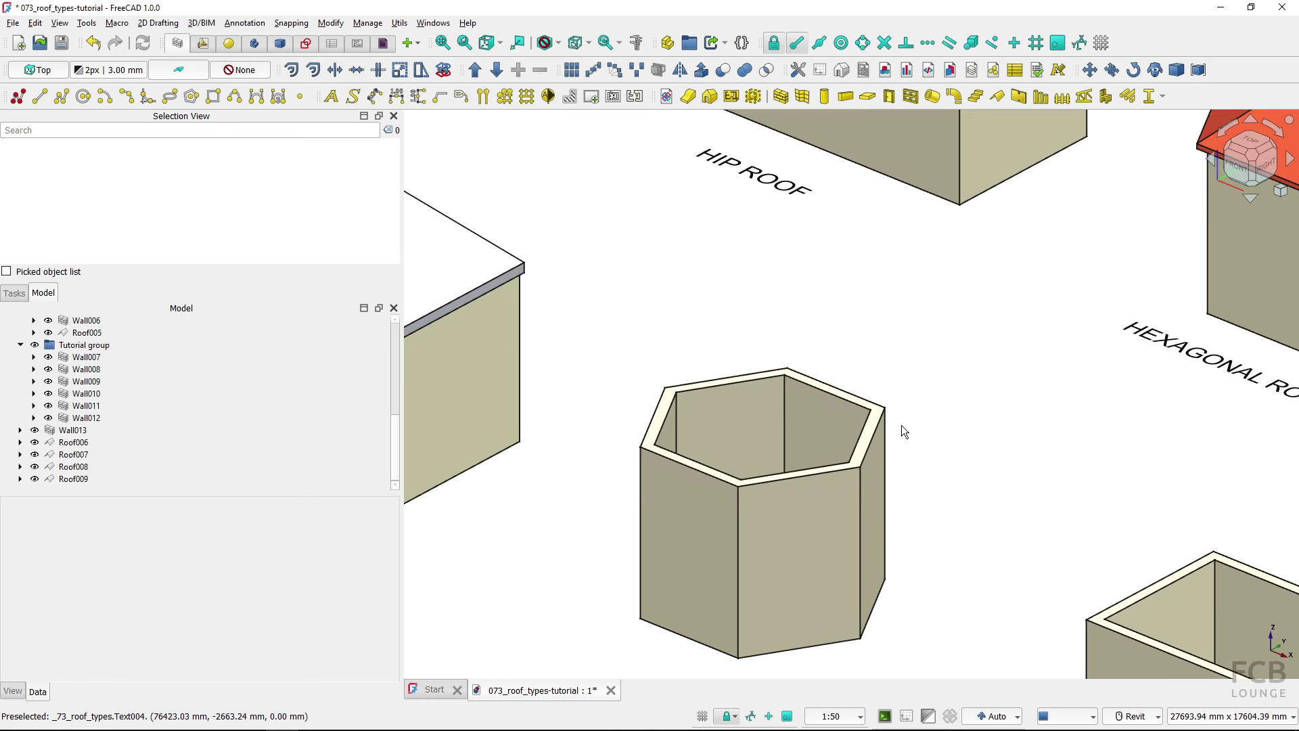
{"action": "scroll", "coordinate": [839, 395], "scroll_direction": "up", "scroll_amount": 1}
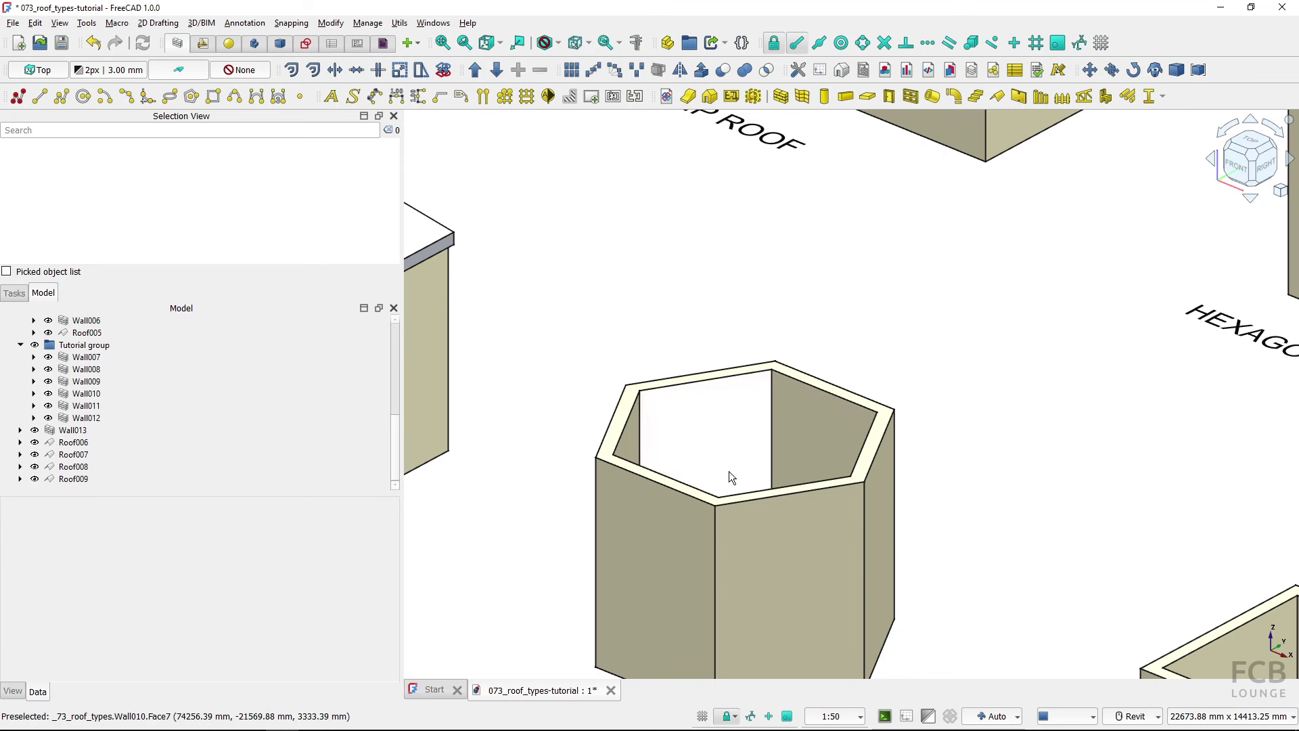
Measure the distance between two opposite outer top edges of the roofless hexagonal walls
{"action": "left_click", "coordinate": [664, 486]}
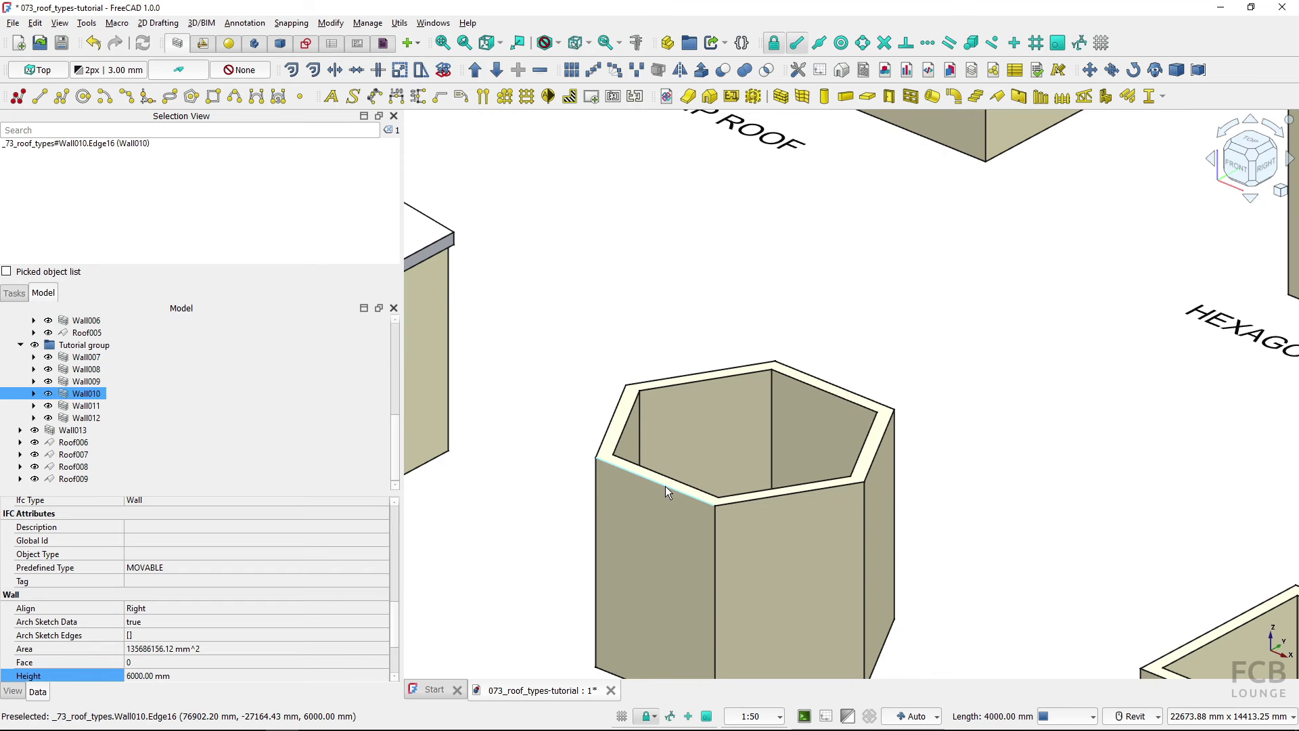
{"action": "left_click", "coordinate": [832, 386], "text": "ctrl"}
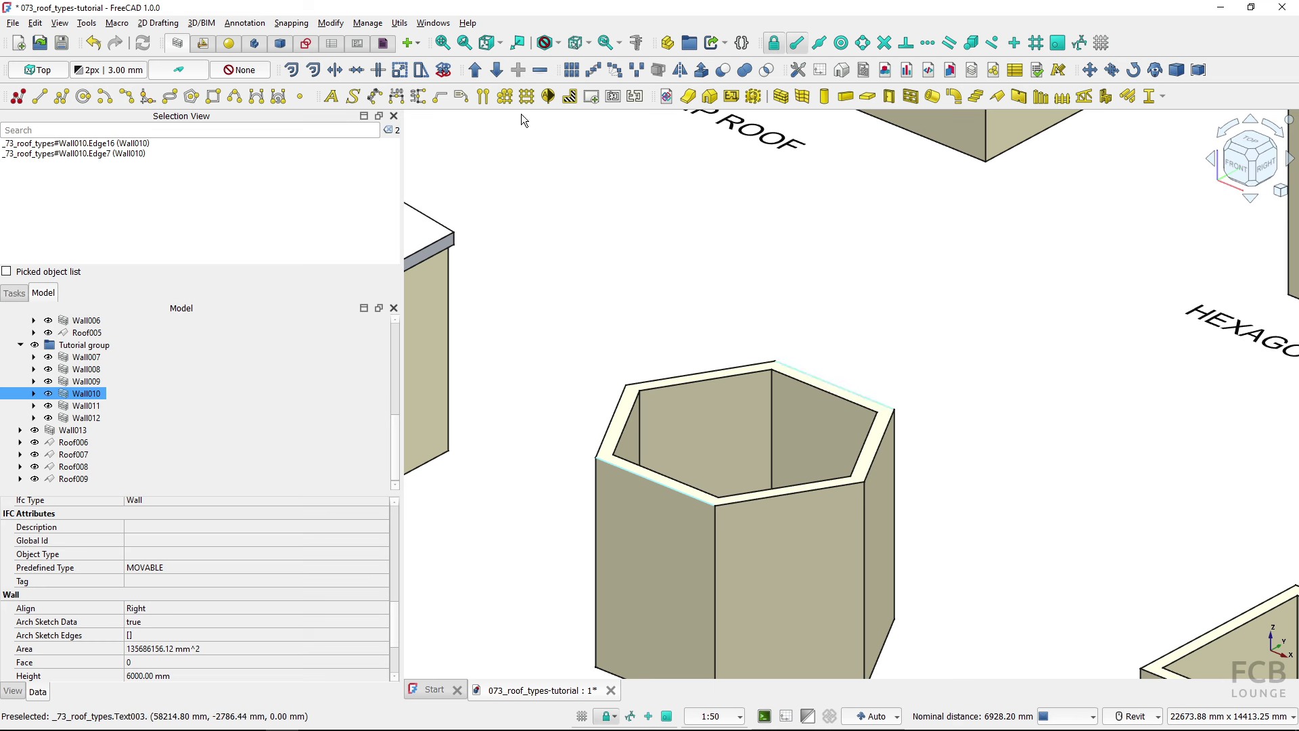
{"action": "left_click", "coordinate": [636, 43]}
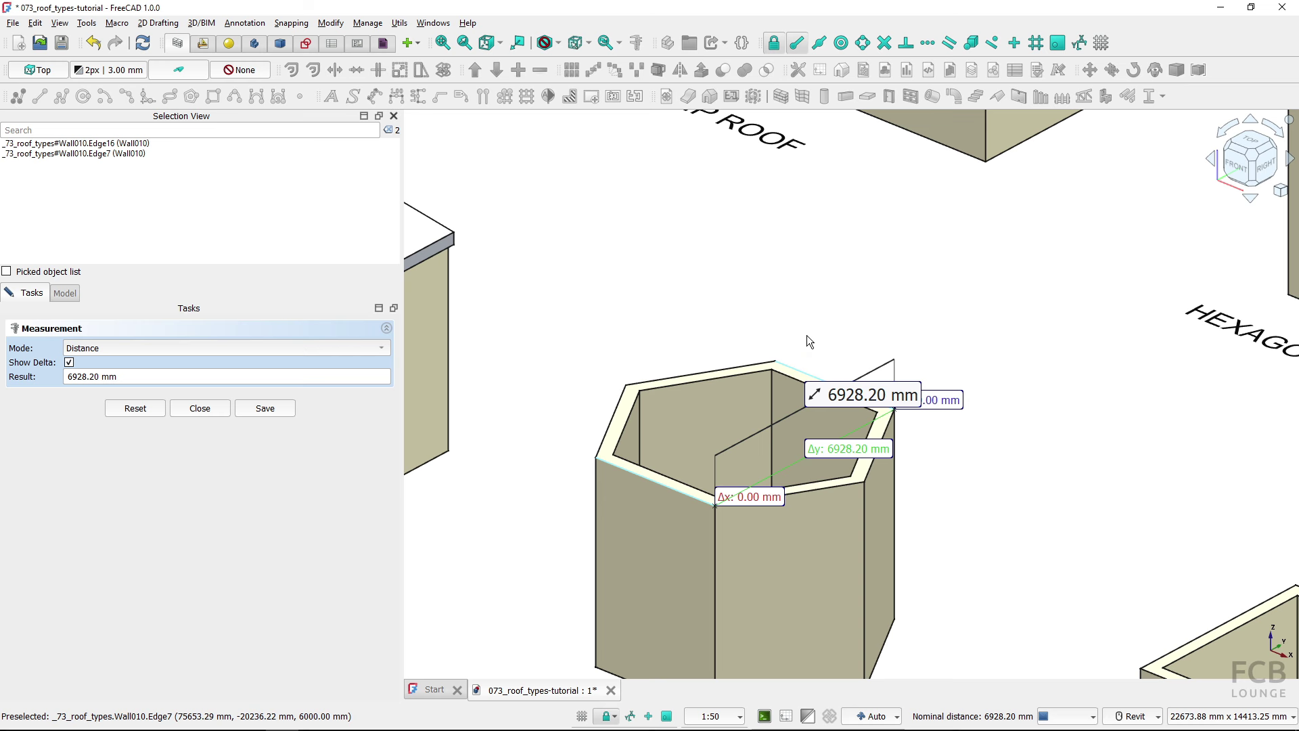
Switch to Calculator, divide the measured 6928.2 mm by 2, and copy the result
{"action": "key", "text": "alt+Tab"}
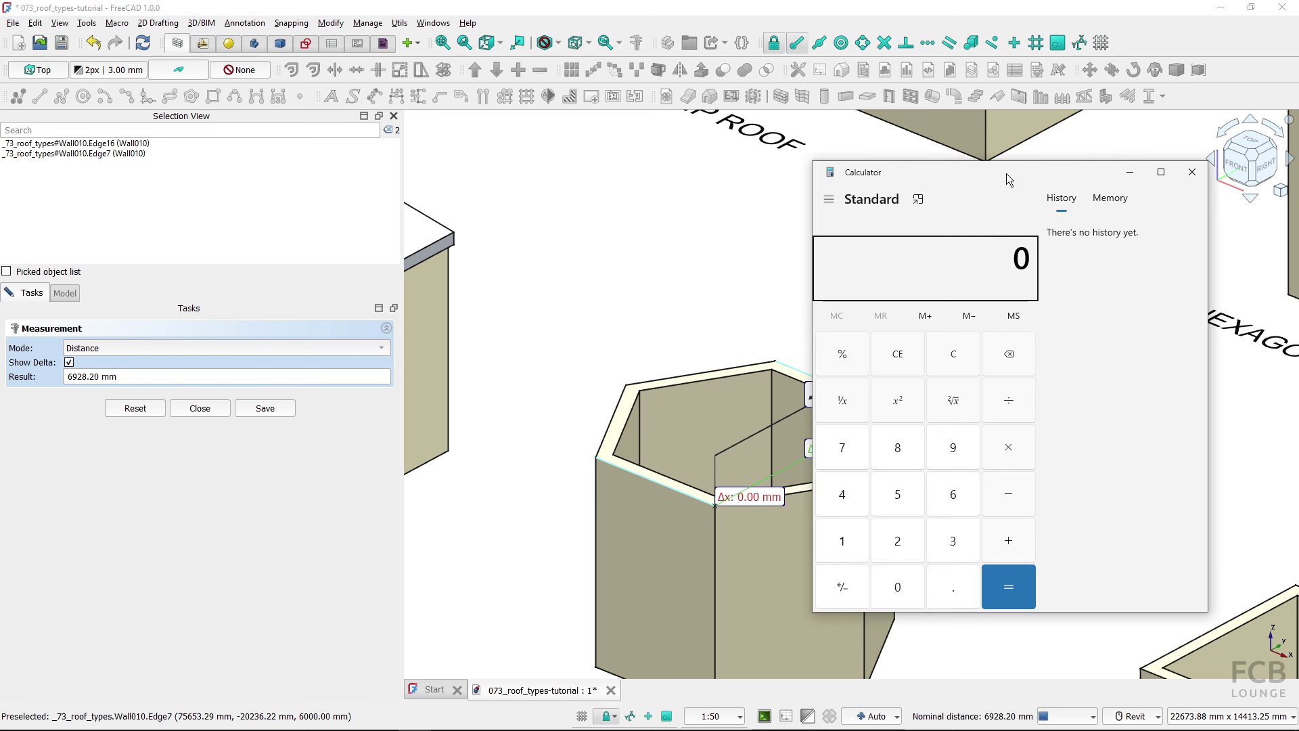
{"action": "left_click_drag", "start_coordinate": [1005, 173], "coordinate": [448, 161]}
{"action": "type", "text": "69"}
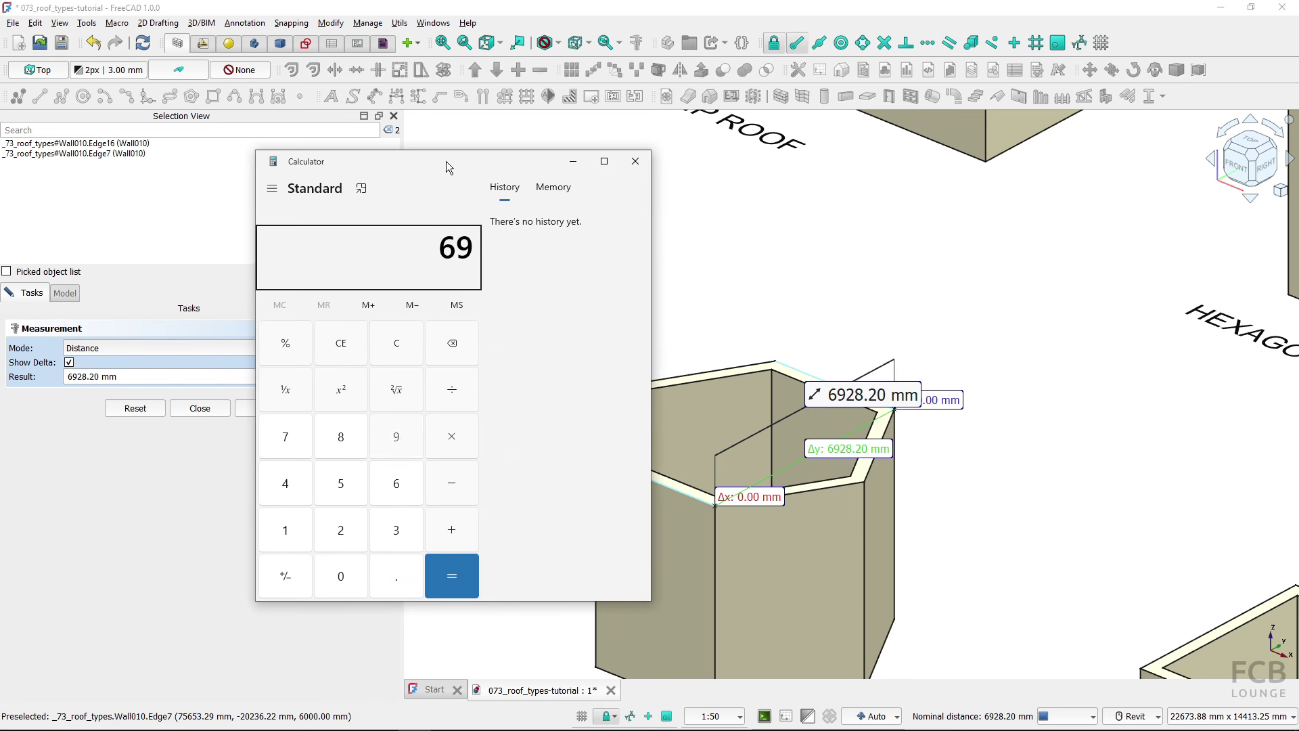
{"action": "type", "text": "28.2 ÷ "}
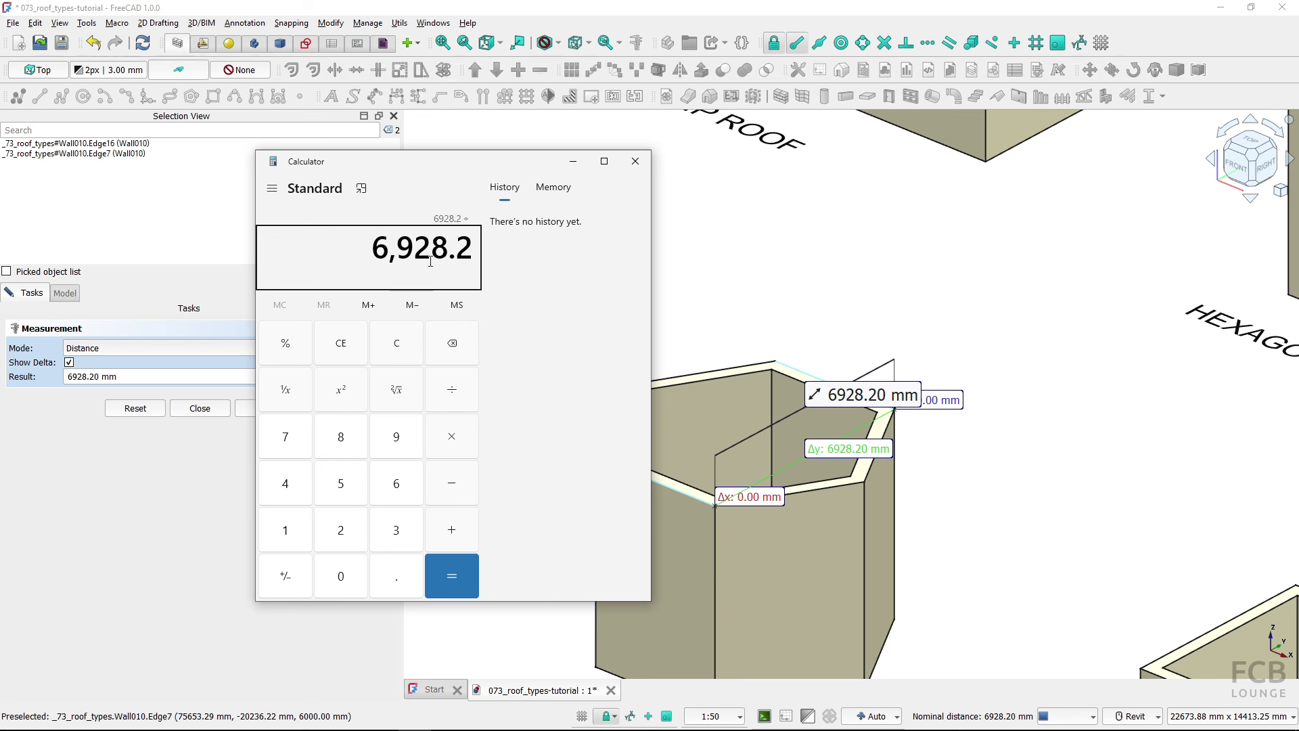
{"action": "type", "text": "2"}
{"action": "key", "text": "Return"}
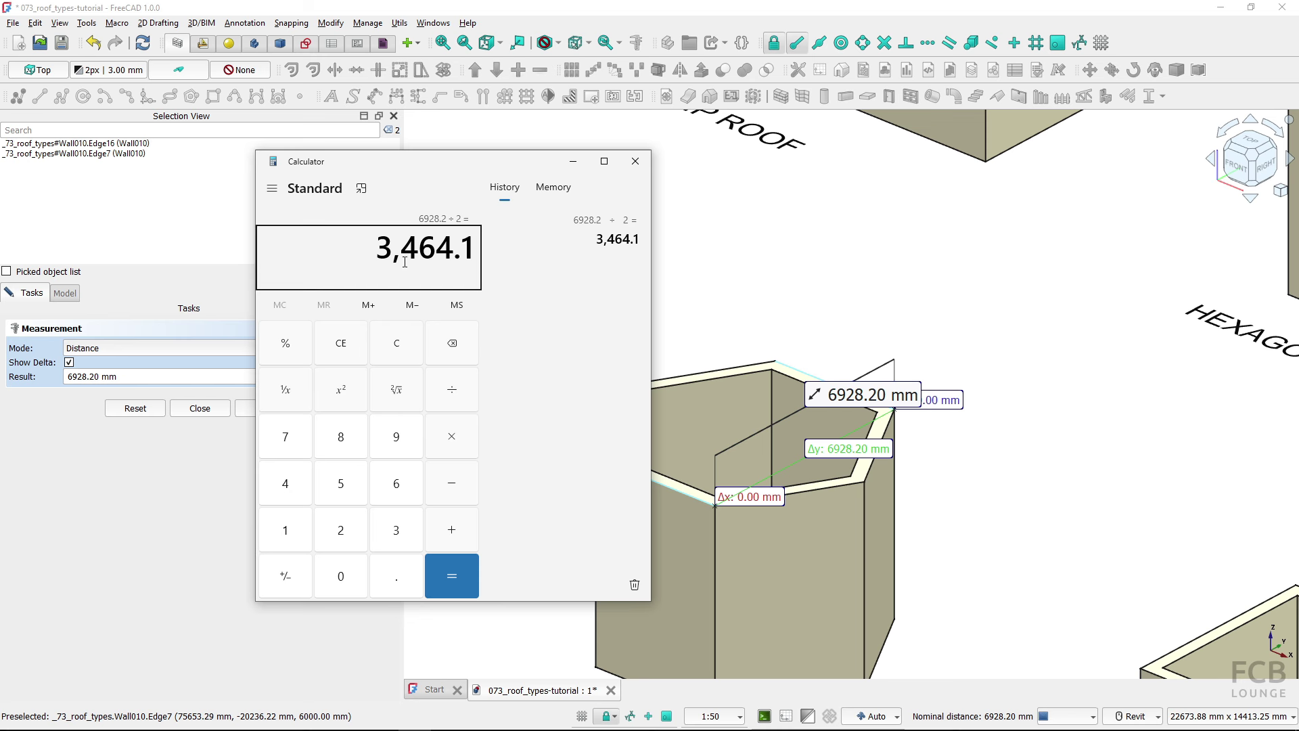
{"action": "left_click_drag", "start_coordinate": [379, 249], "coordinate": [475, 246]}
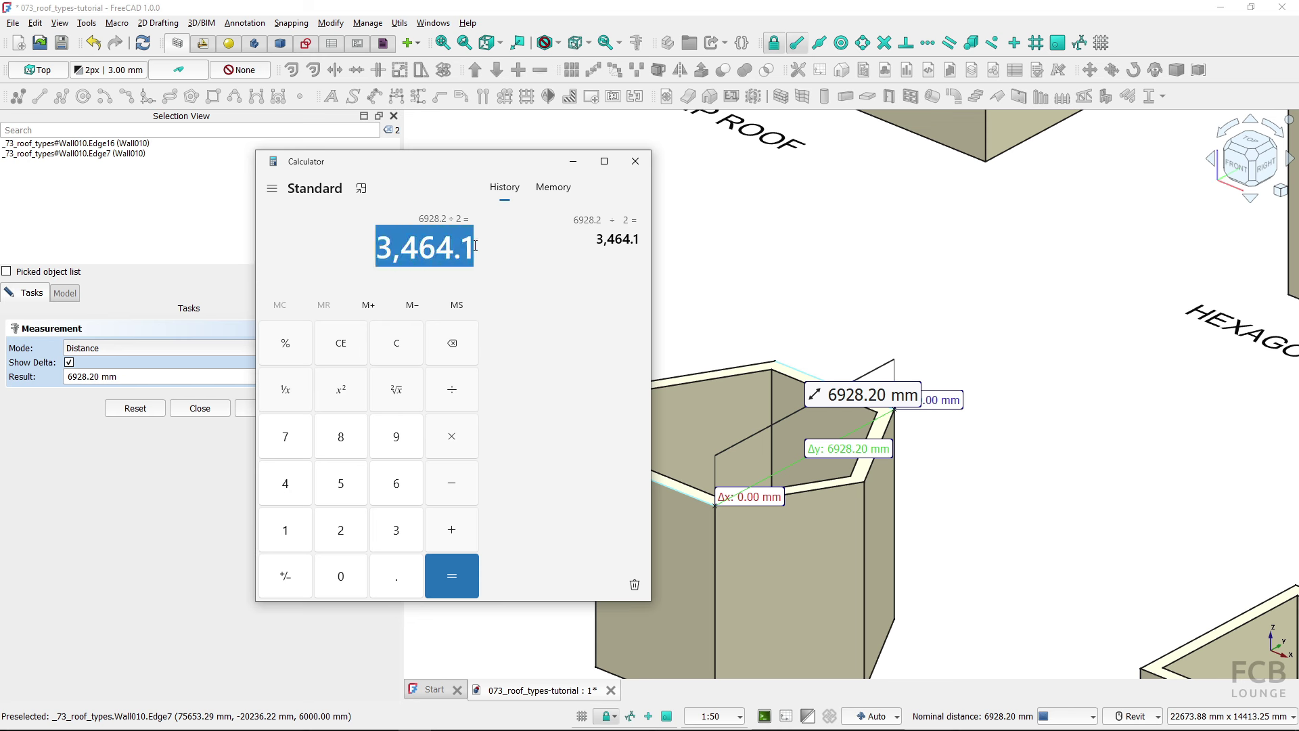
{"action": "right_click", "coordinate": [463, 246]}
{"action": "left_click", "coordinate": [499, 258]}
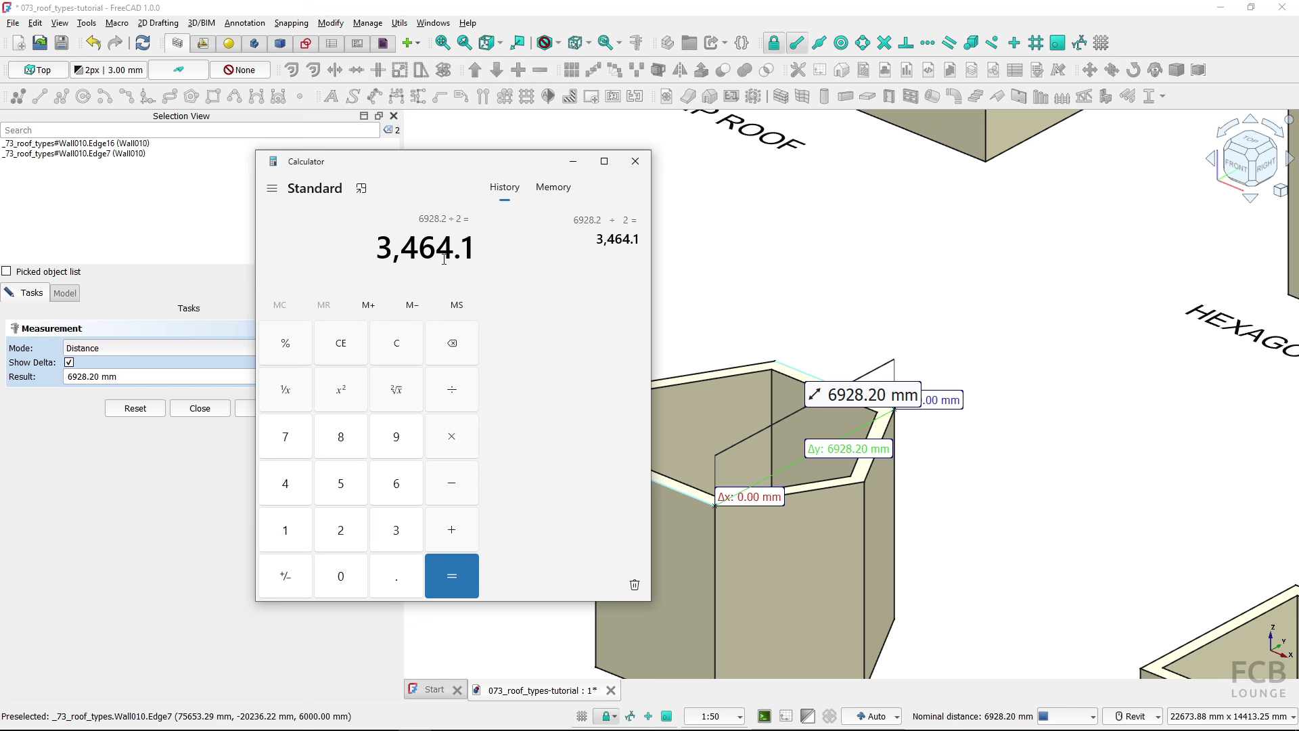
Return to FreeCAD, end the measurement, and deselect the hexagonal walls
{"action": "left_click", "coordinate": [549, 19]}
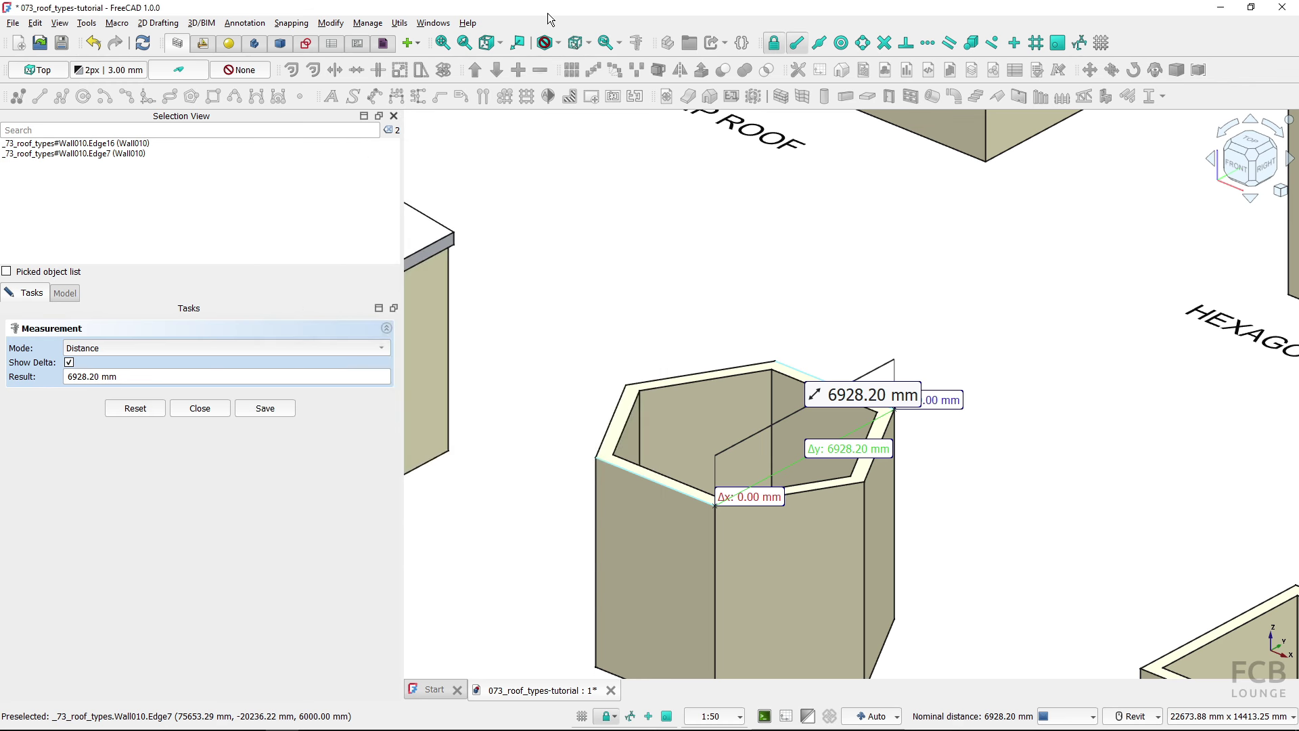
{"action": "left_click", "coordinate": [295, 409]}
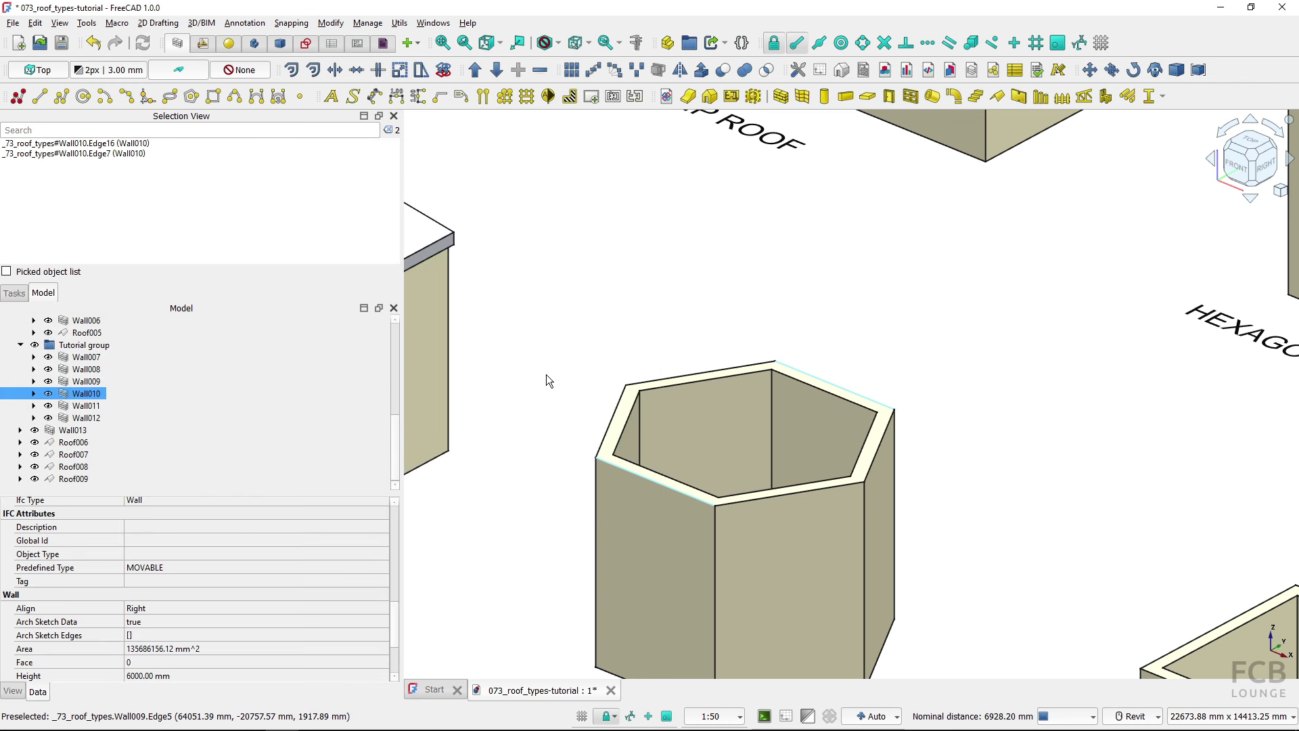
{"action": "left_click", "coordinate": [573, 275]}
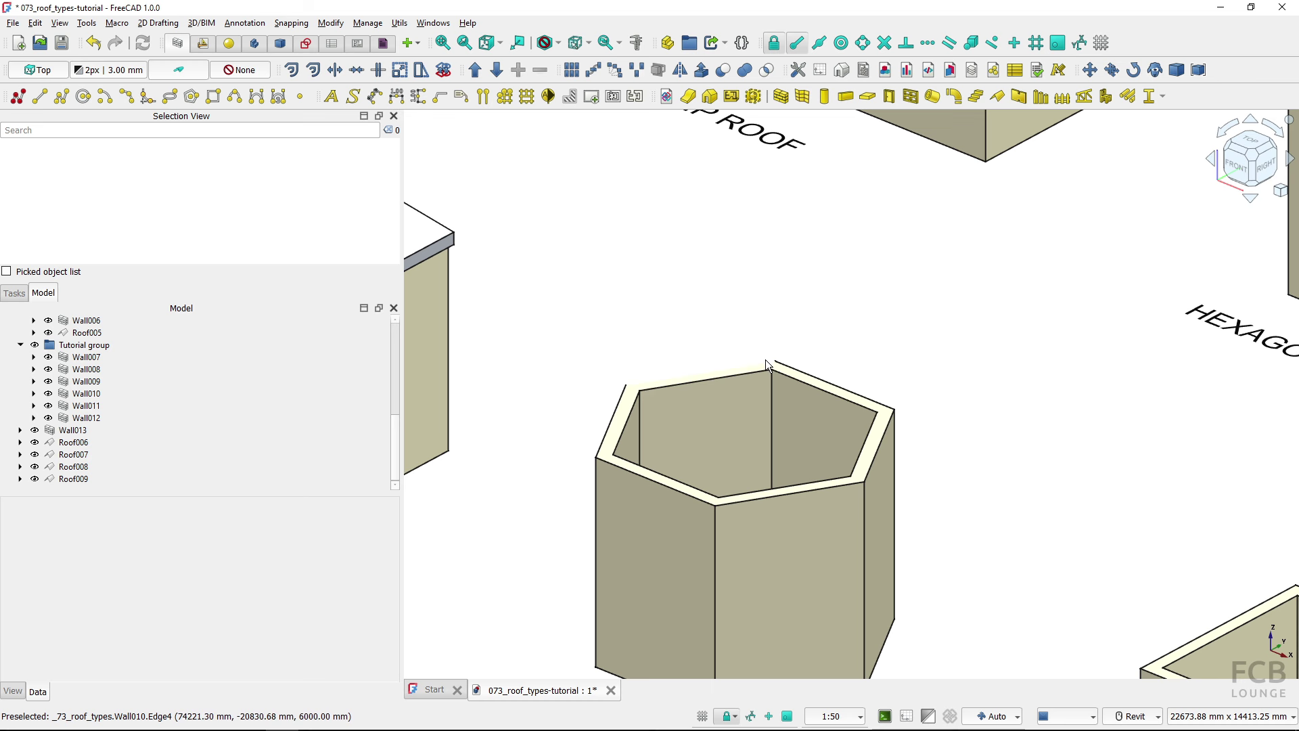
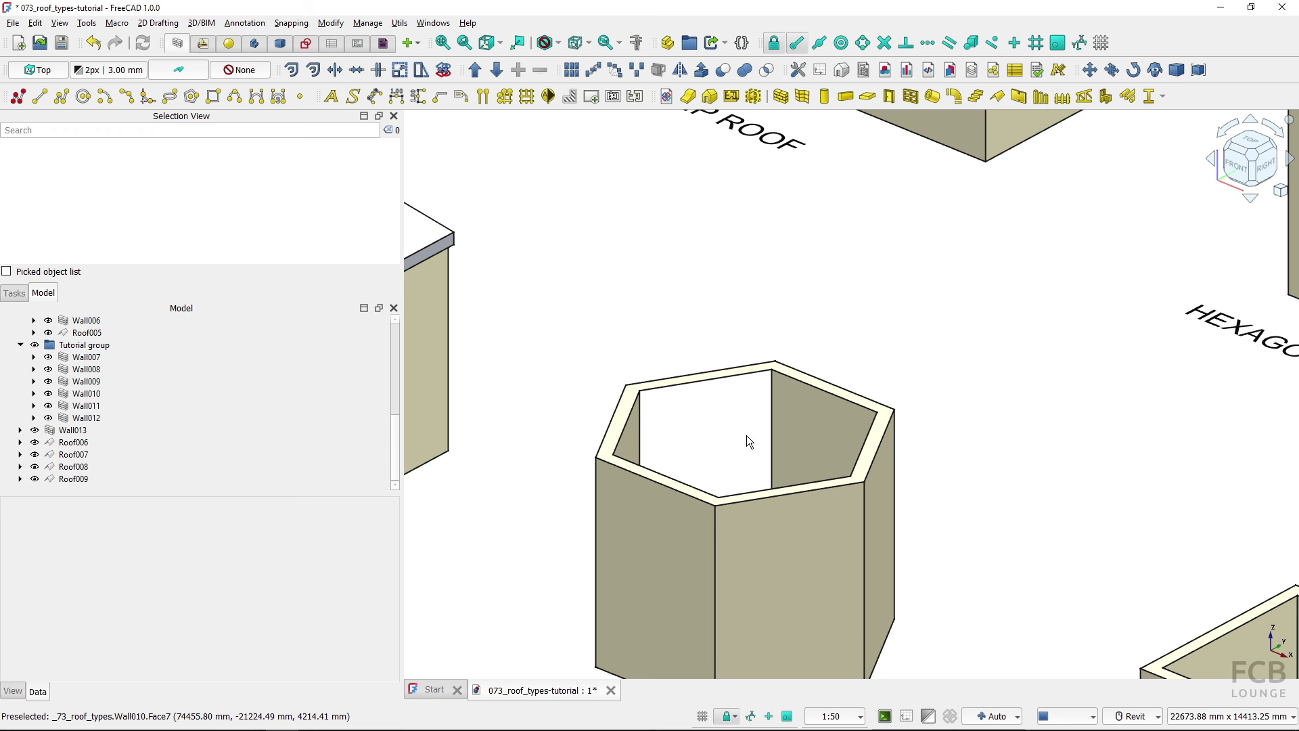
Draw a construction line between two opposite outer top corners of the roofless hexagonal walls, and leave construction mode
{"action": "left_click", "coordinate": [176, 70]}
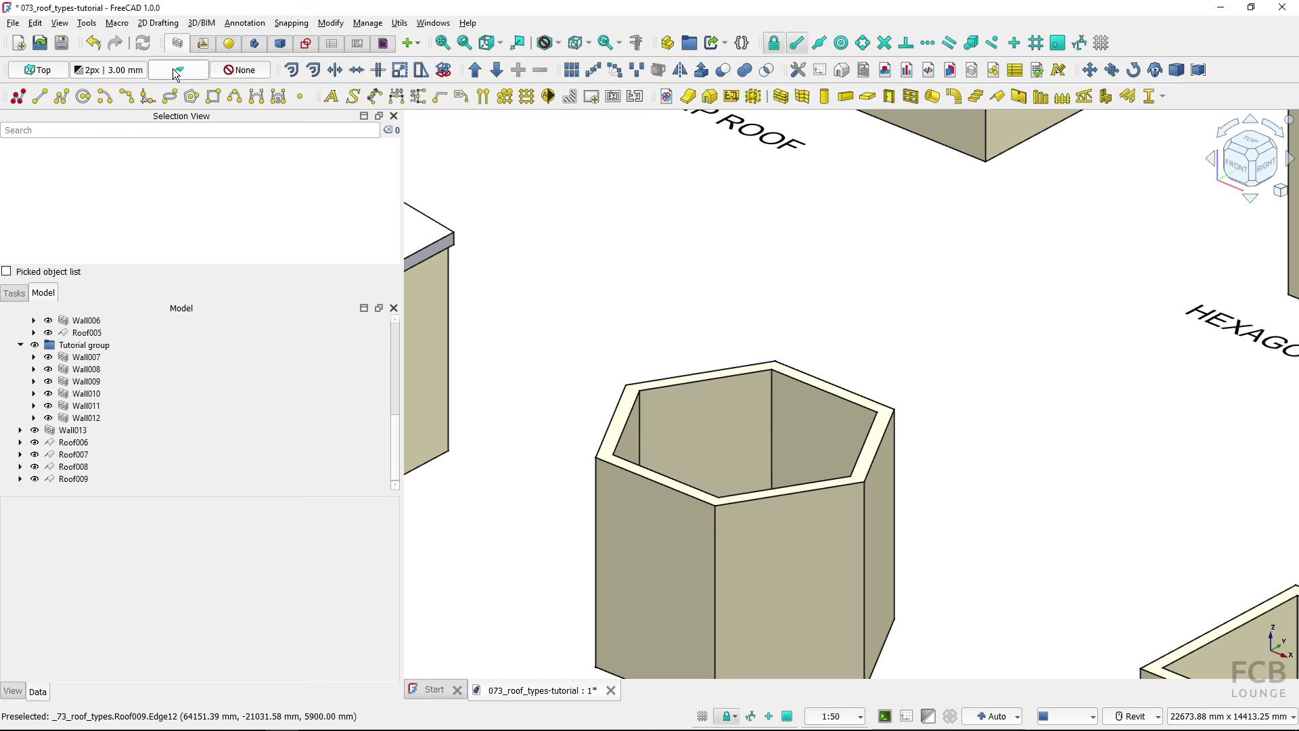
{"action": "left_click", "coordinate": [39, 97]}
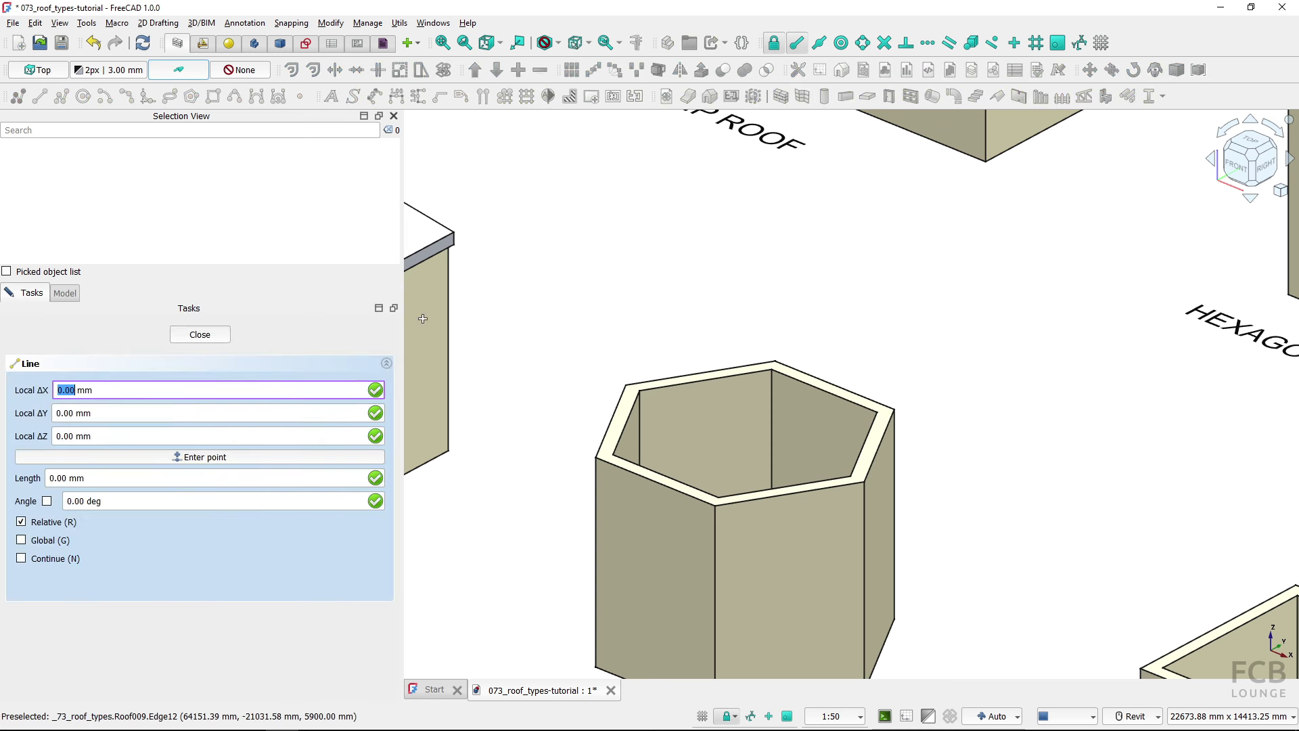
{"action": "left_click", "coordinate": [599, 459]}
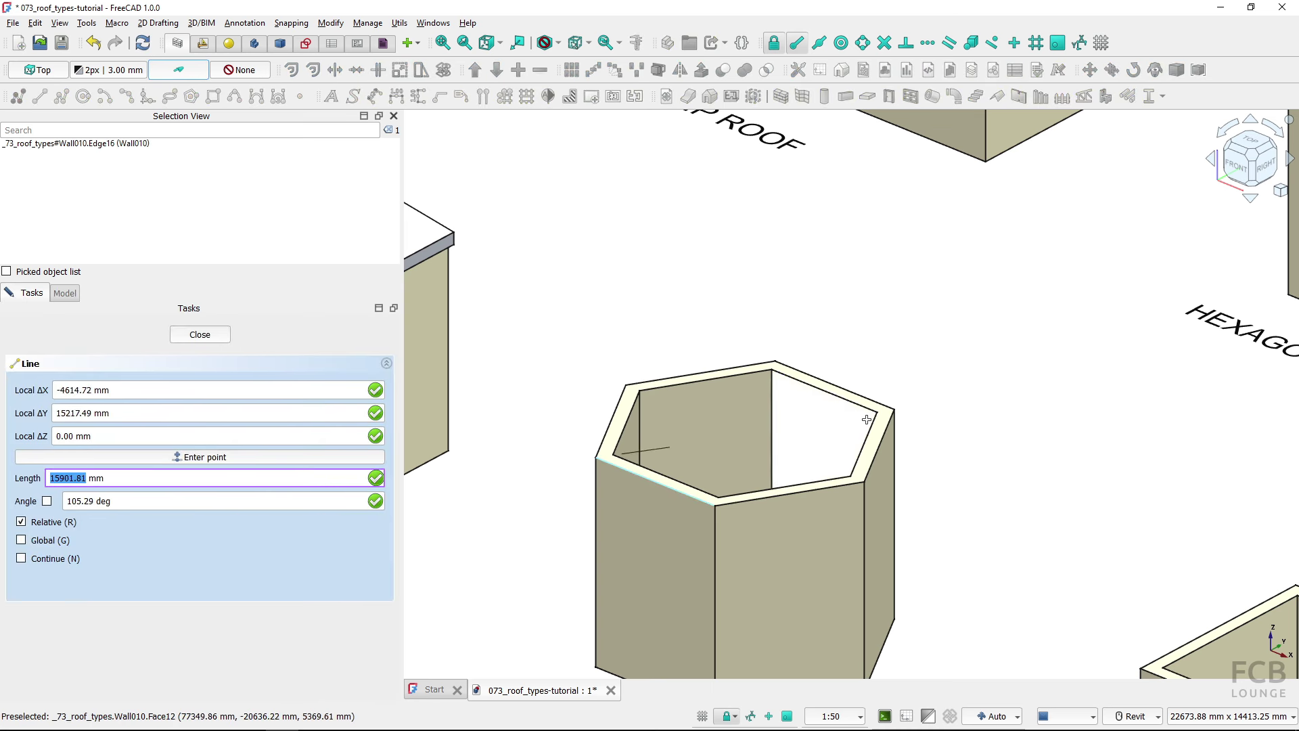
{"action": "left_click", "coordinate": [877, 410]}
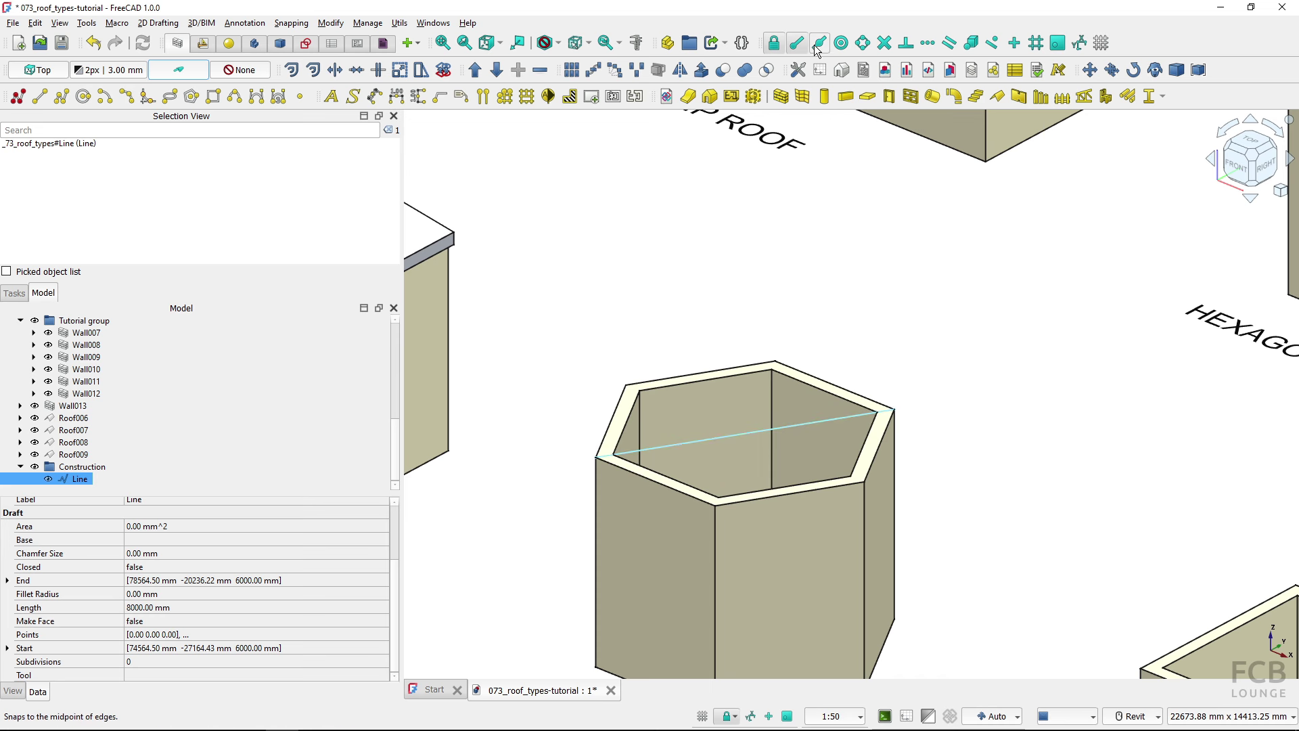
{"action": "left_click", "coordinate": [188, 70]}
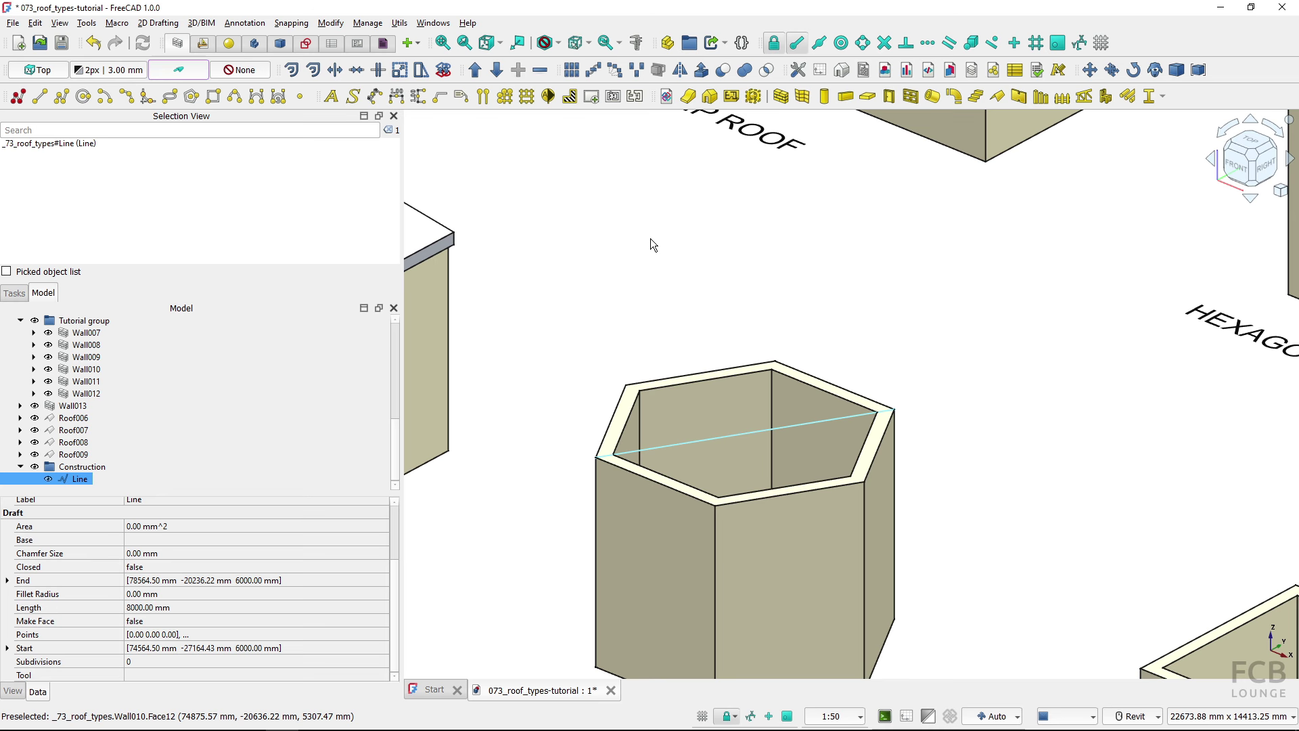
{"action": "left_click", "coordinate": [789, 209]}
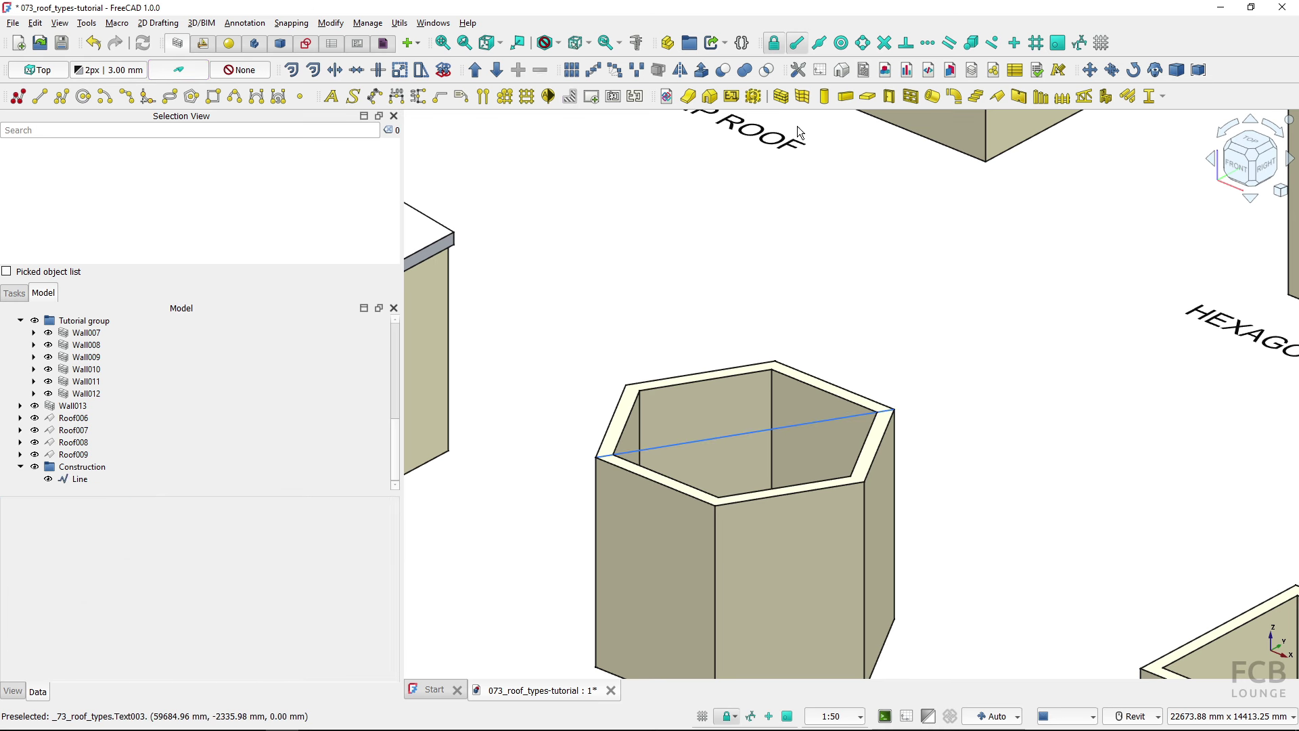
With midpoint snapping on, draw a filled six-sided polygon from the construction line's midpoint to an outer wall corner, radius 4000 mm
{"action": "left_click", "coordinate": [820, 45]}
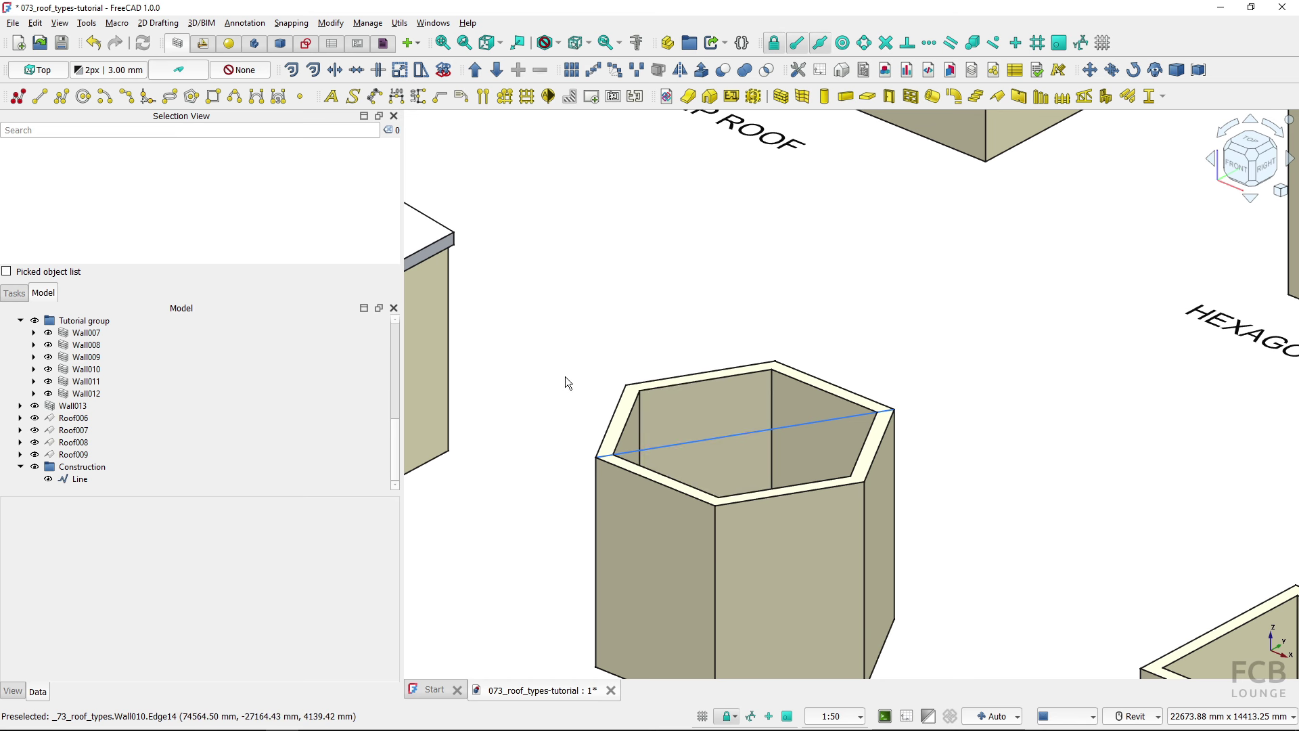
{"action": "left_click", "coordinate": [192, 97]}
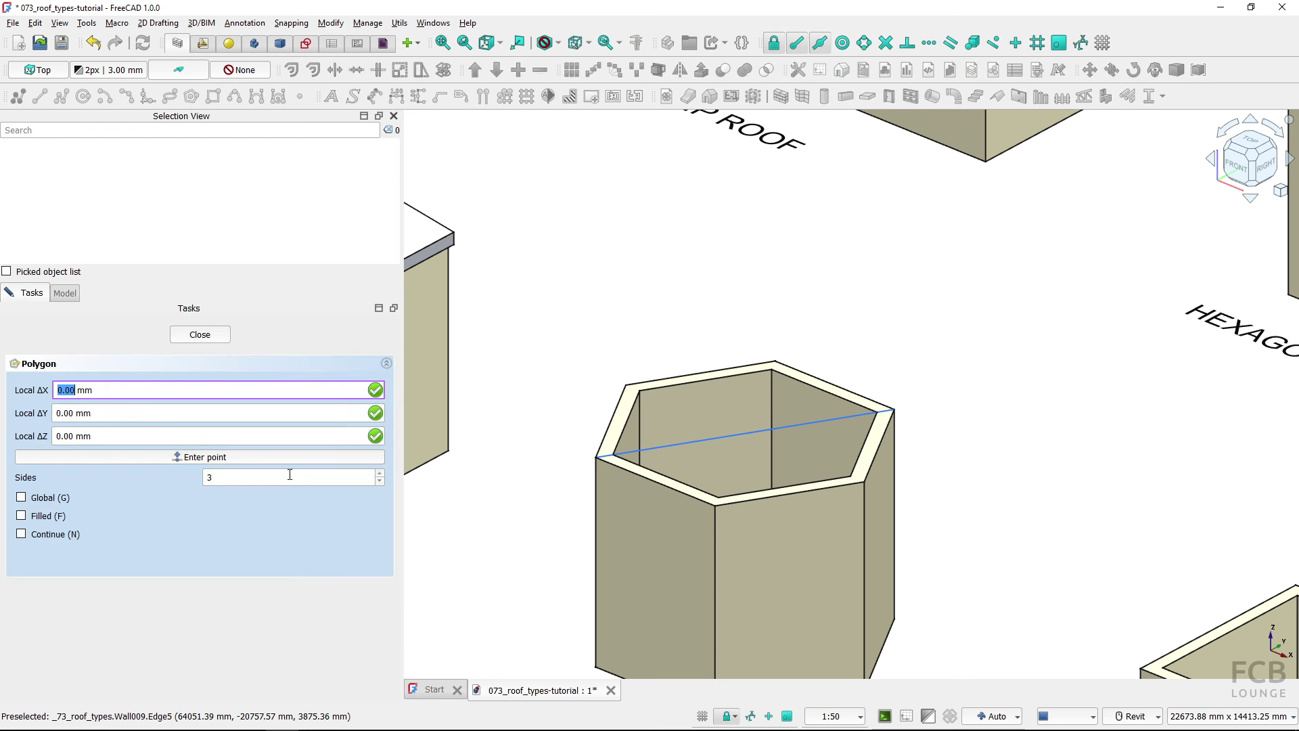
{"action": "left_click", "coordinate": [230, 476]}
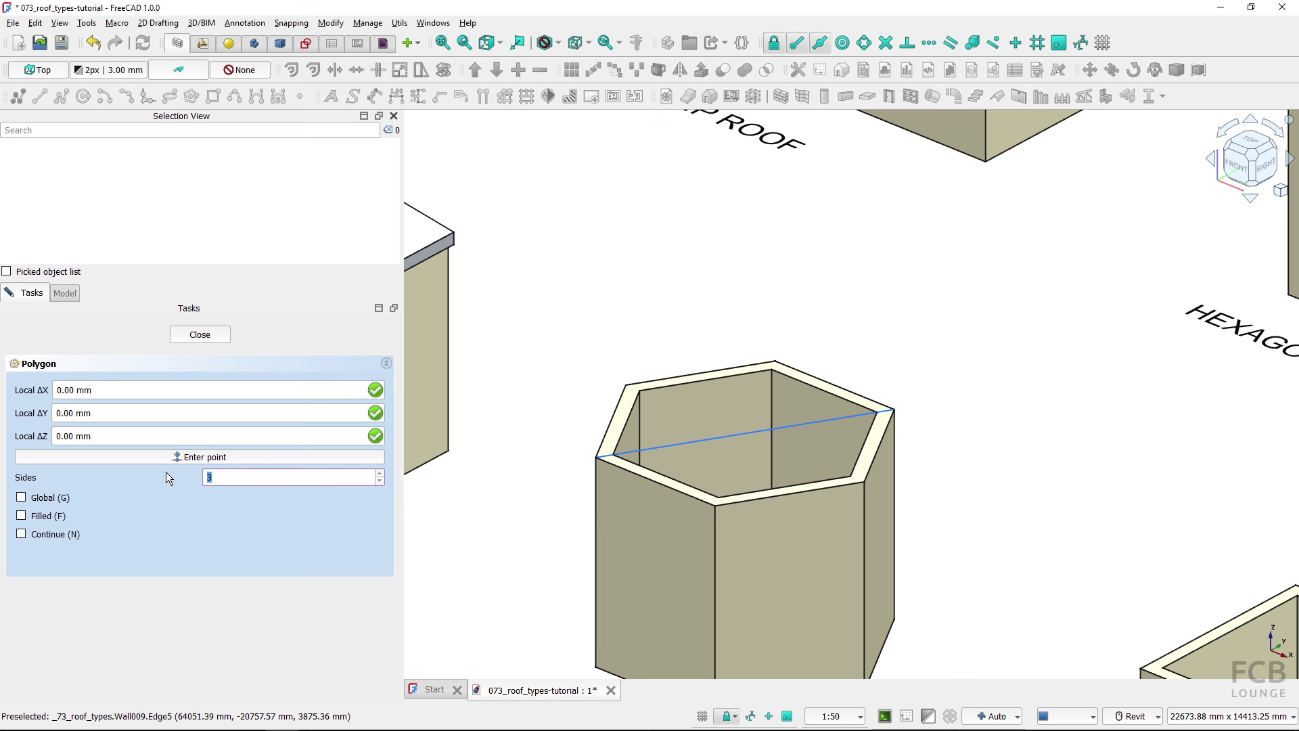
{"action": "type", "text": "6"}
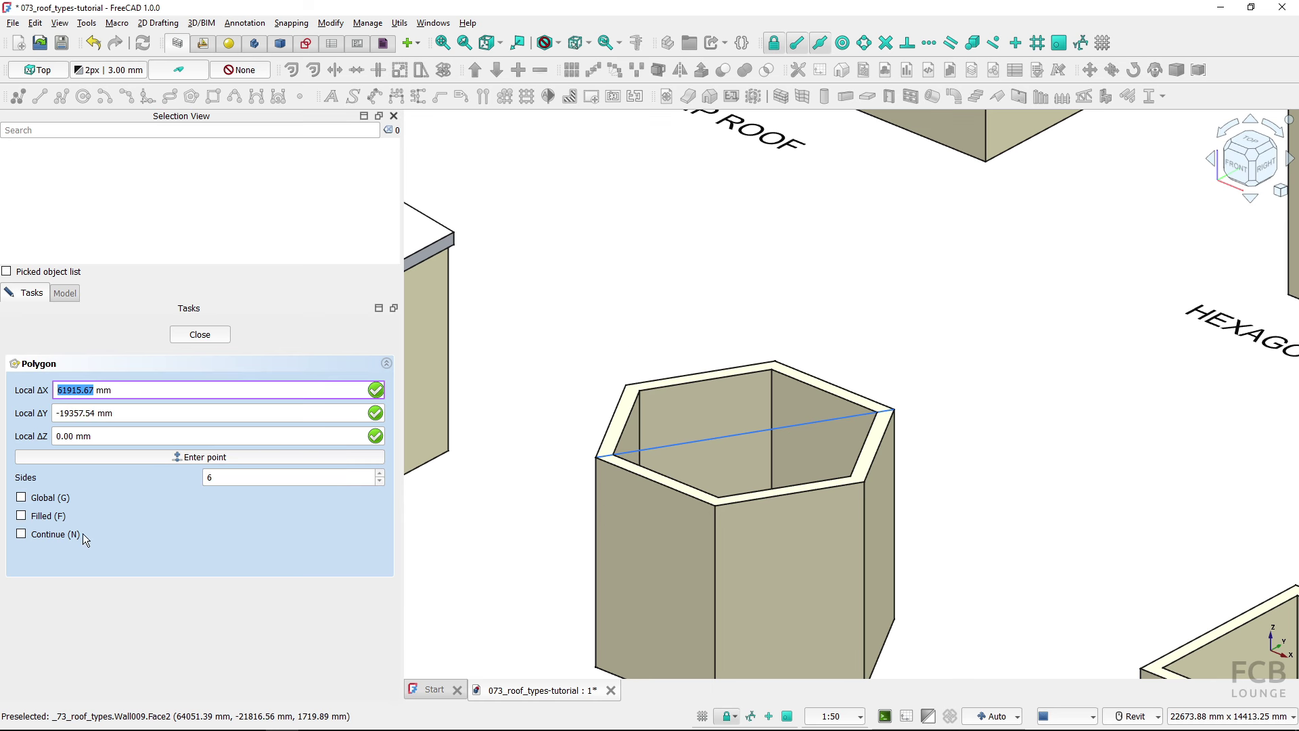
{"action": "left_click", "coordinate": [39, 515]}
{"action": "left_click", "coordinate": [752, 432]}
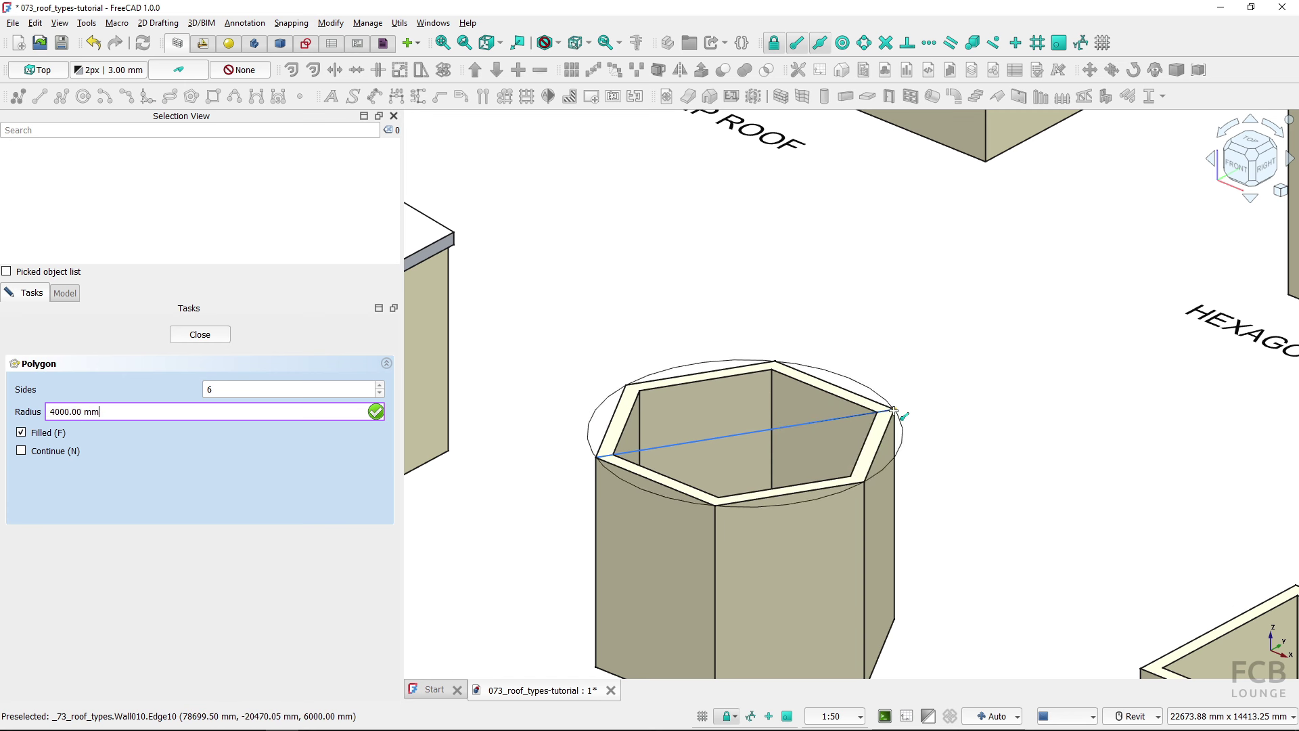
{"action": "left_click", "coordinate": [895, 411]}
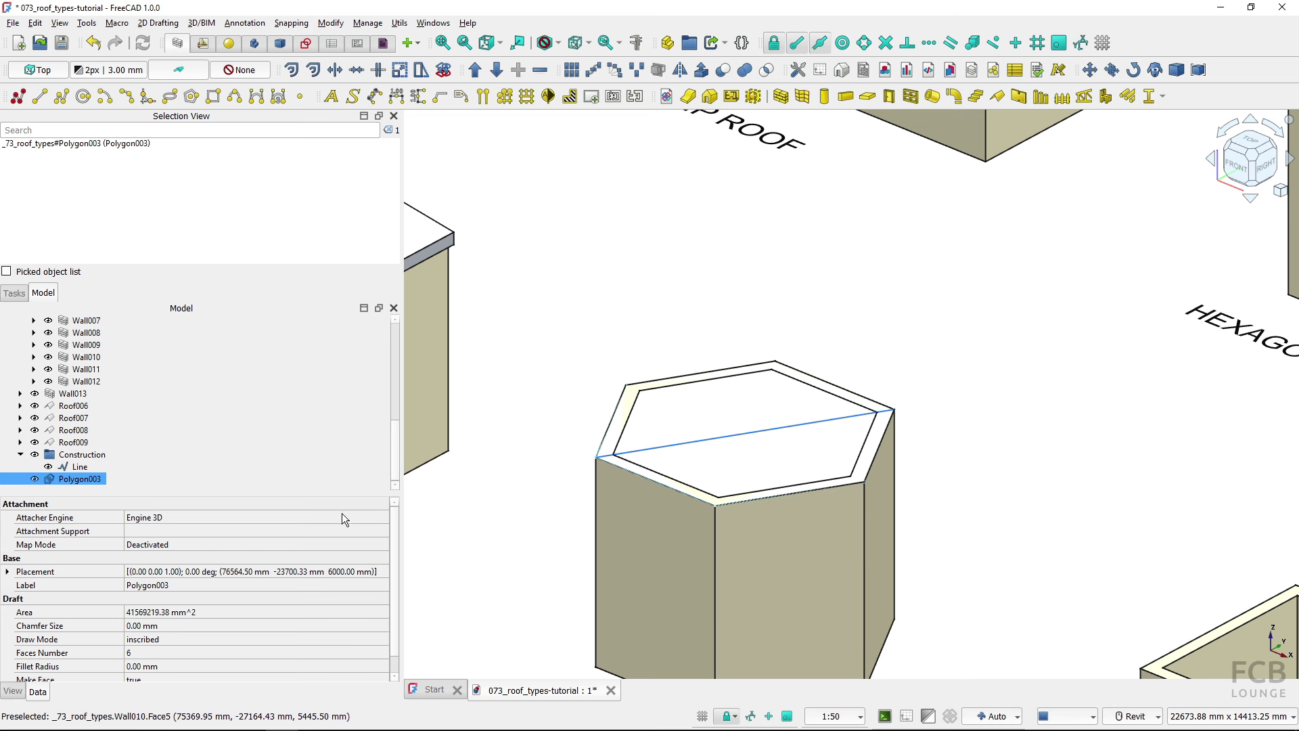
Hide the construction group and create a roof from the filled hexagonal polygon
{"action": "left_click", "coordinate": [35, 454]}
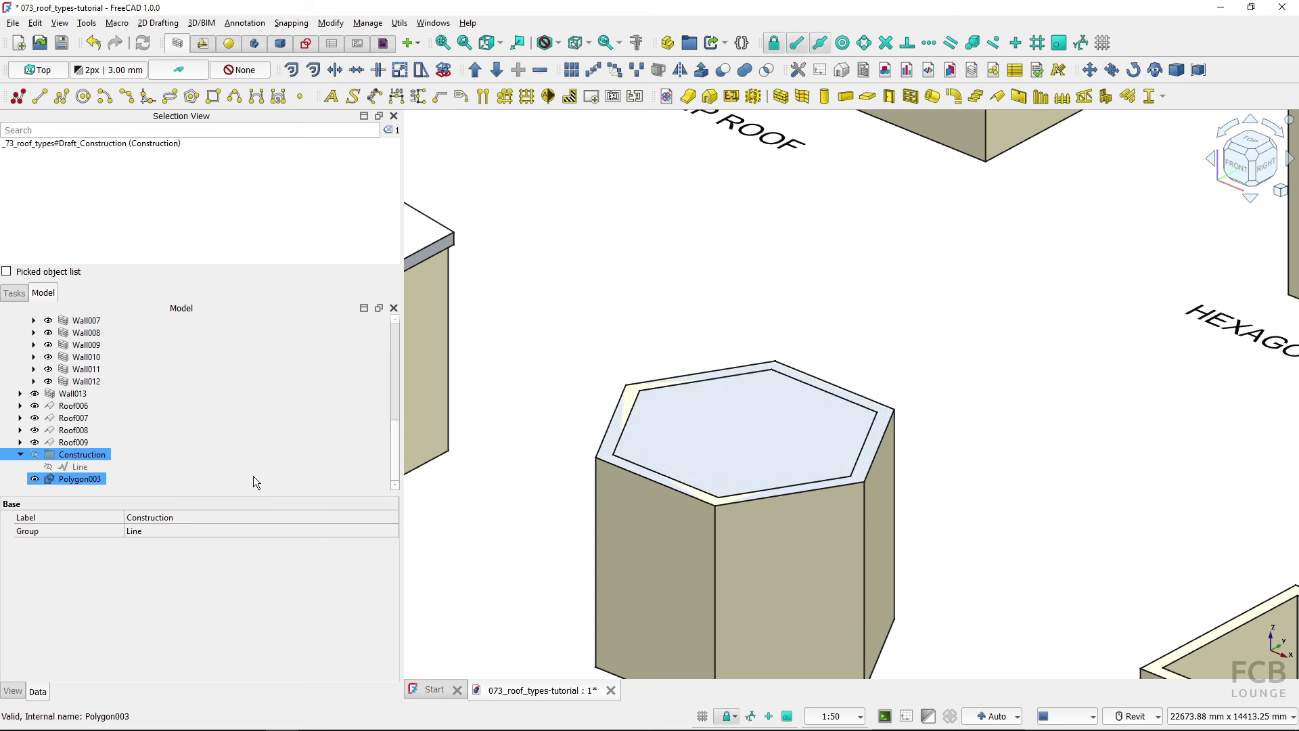
{"action": "left_click", "coordinate": [88, 482]}
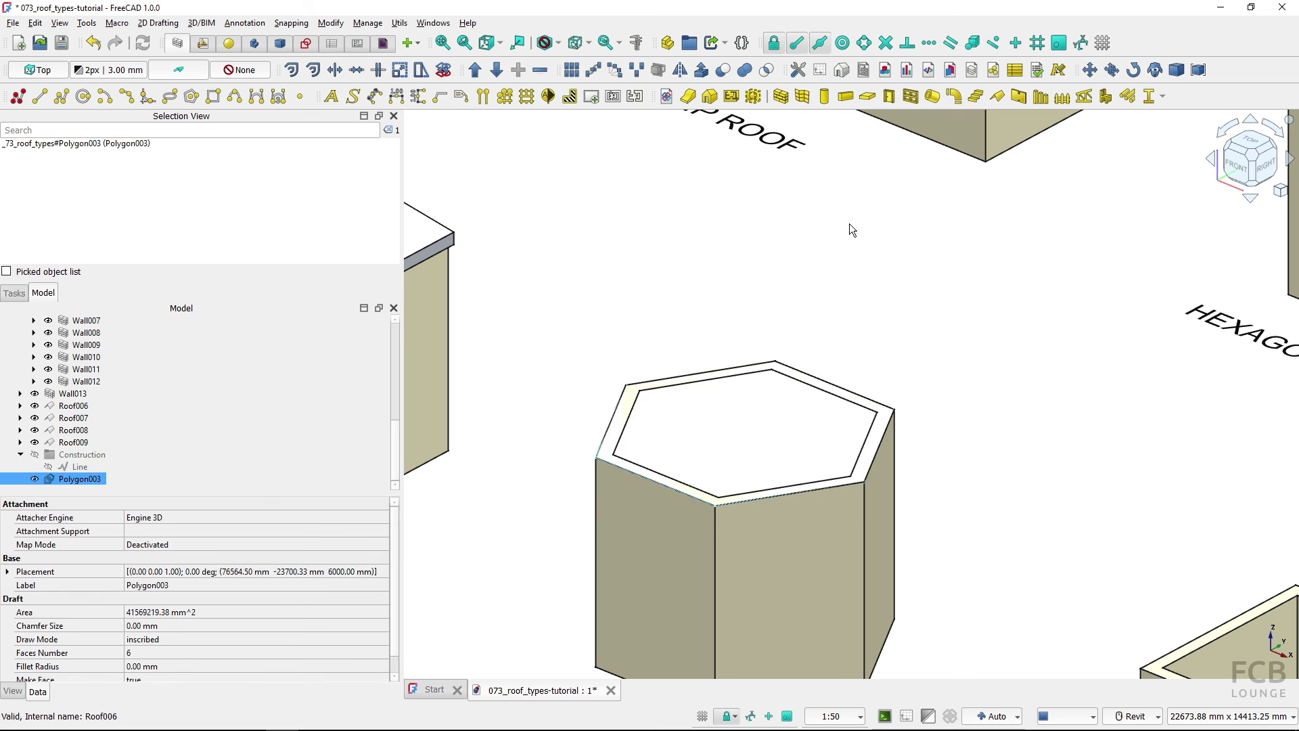
{"action": "left_click", "coordinate": [996, 99]}
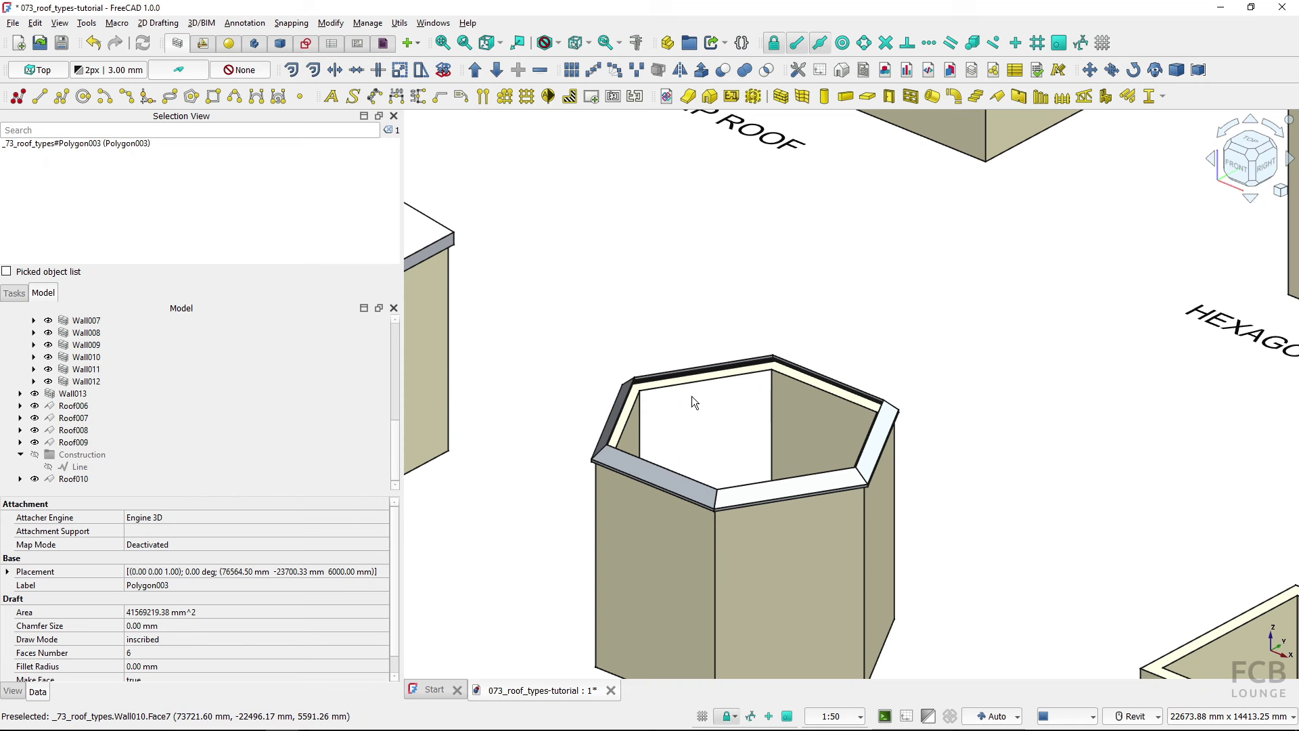
Open the new hexagonal roof for editing and set the slope angle of all six profiles, 0 to 5, to 30 degrees
{"action": "double_click", "coordinate": [70, 480]}
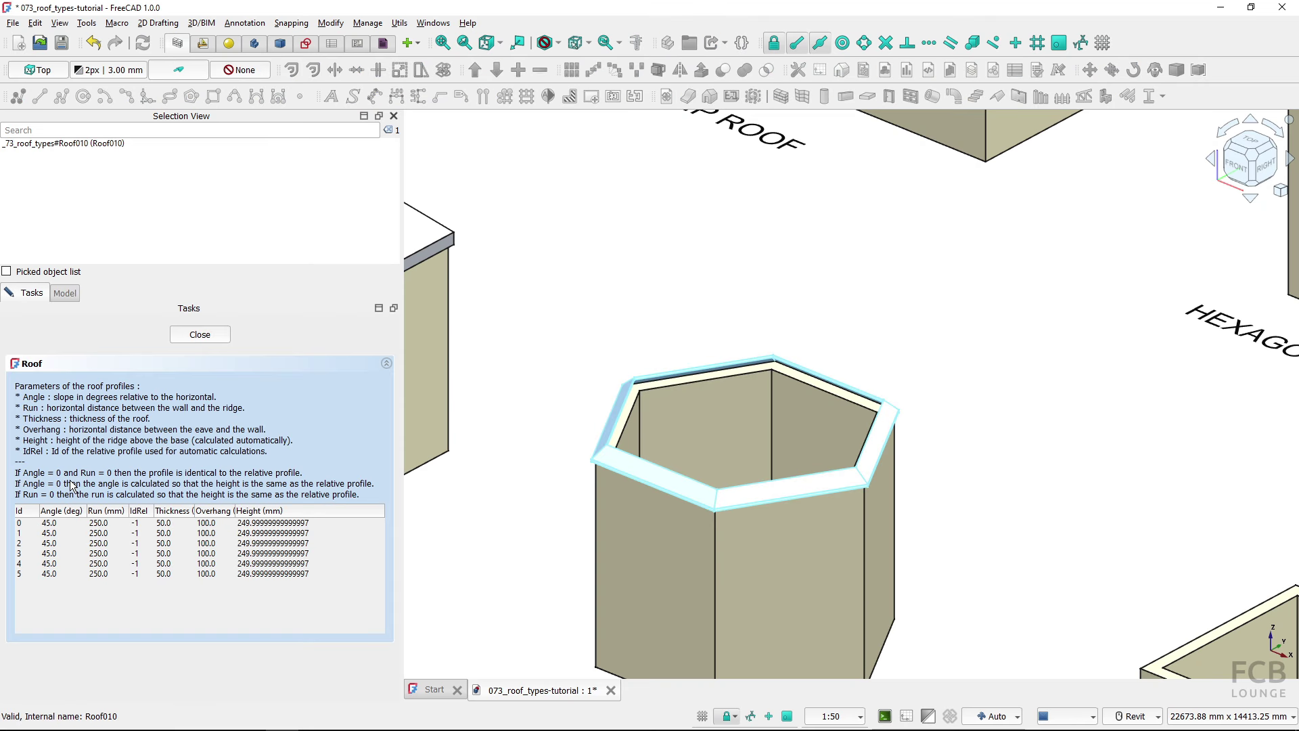
{"action": "scroll", "coordinate": [638, 385], "scroll_direction": "down", "scroll_amount": 5}
{"action": "scroll", "coordinate": [1005, 283], "scroll_direction": "up", "scroll_amount": 5}
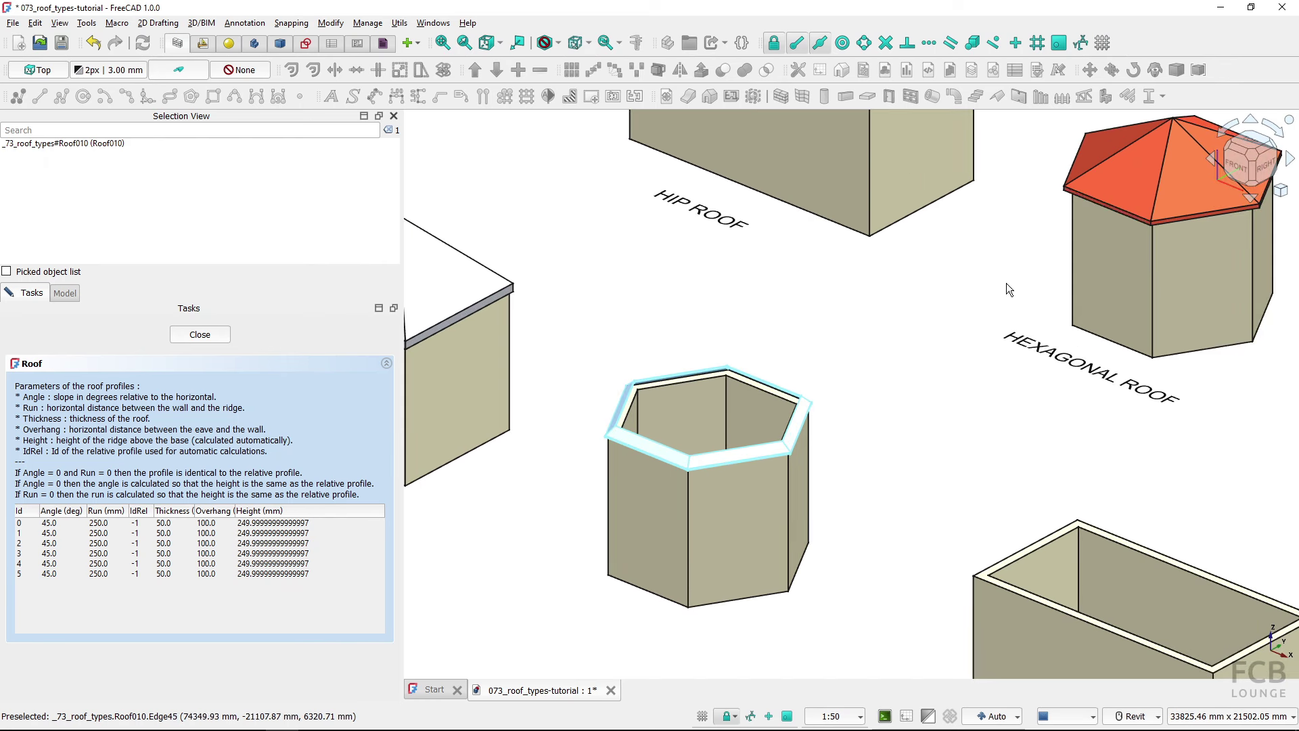
{"action": "left_click", "coordinate": [69, 525]}
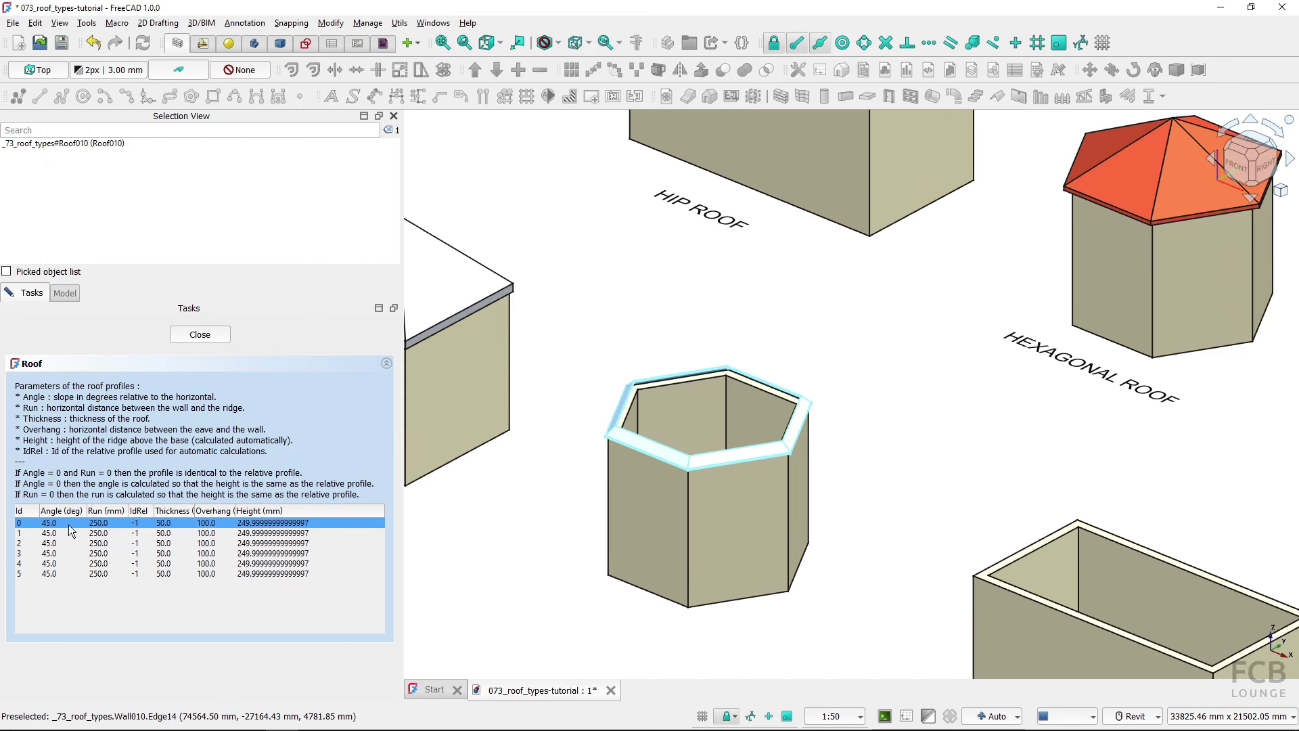
{"action": "double_click", "coordinate": [48, 523]}
{"action": "type", "text": "30"}
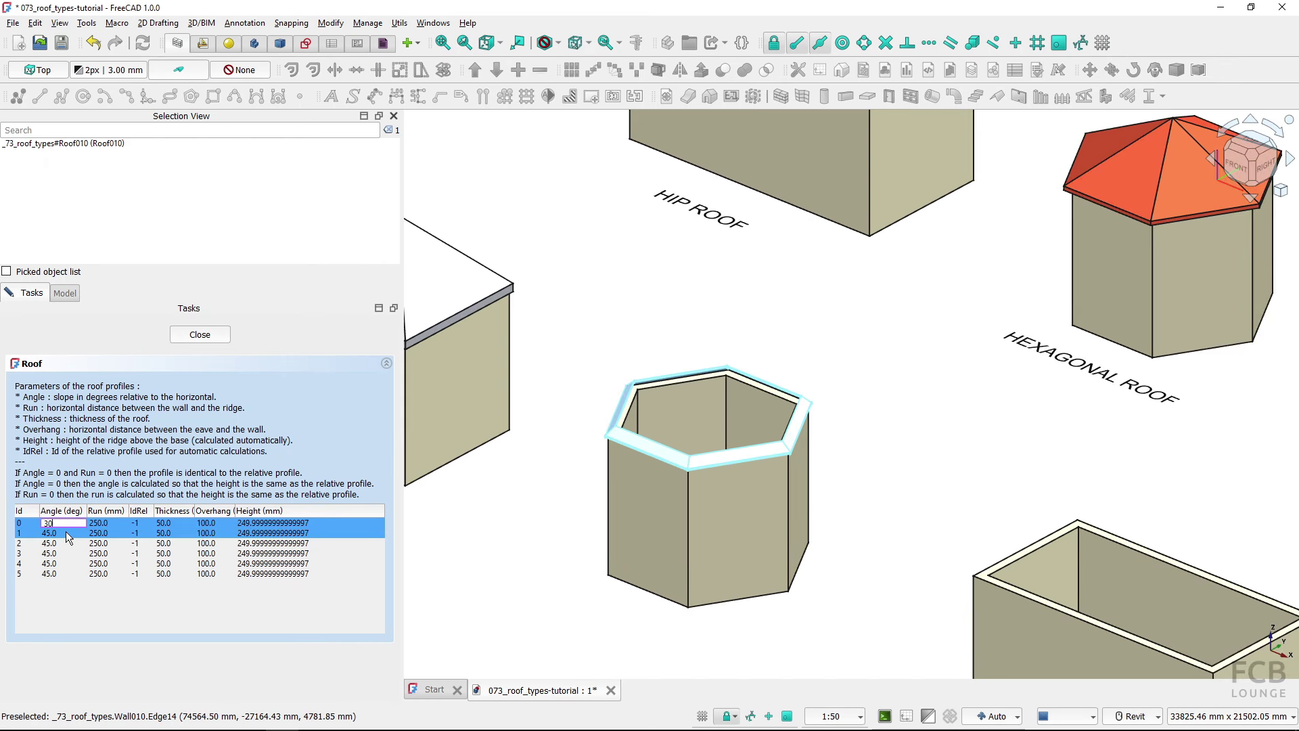
{"action": "double_click", "coordinate": [68, 533]}
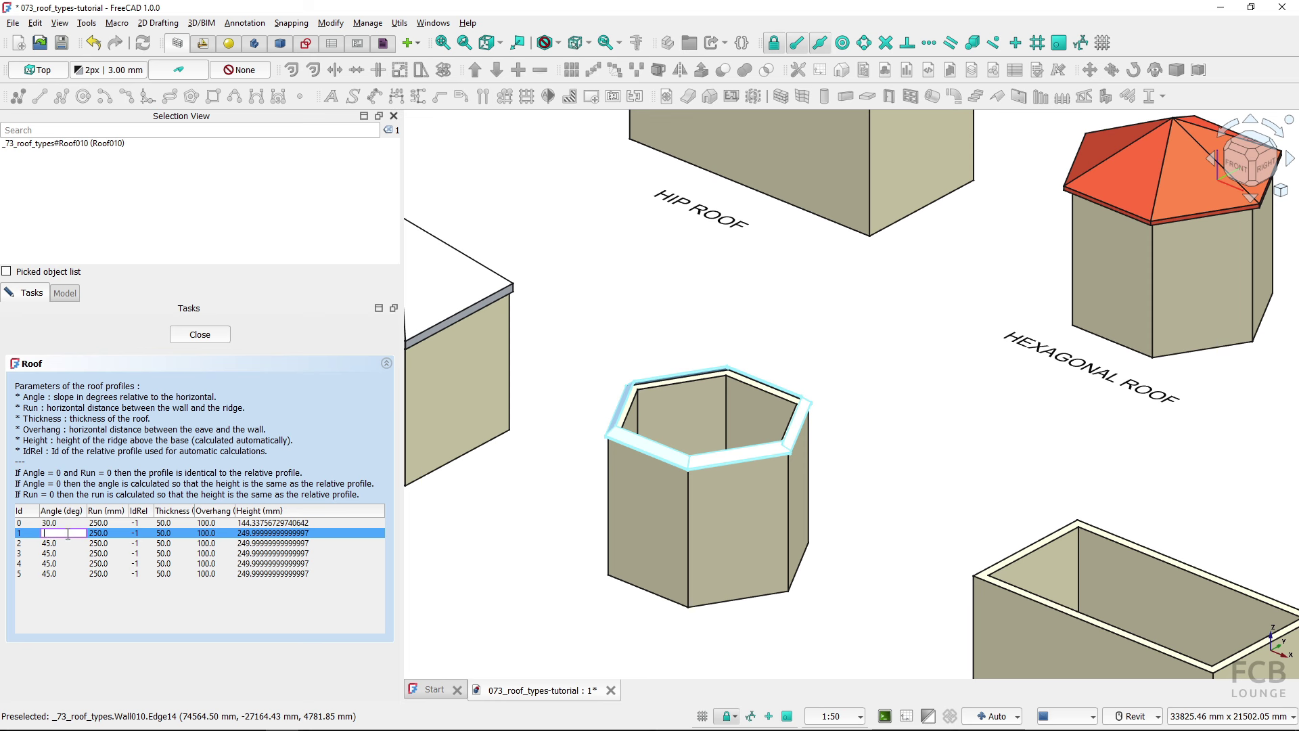
{"action": "type", "text": "30"}
{"action": "double_click", "coordinate": [67, 541]}
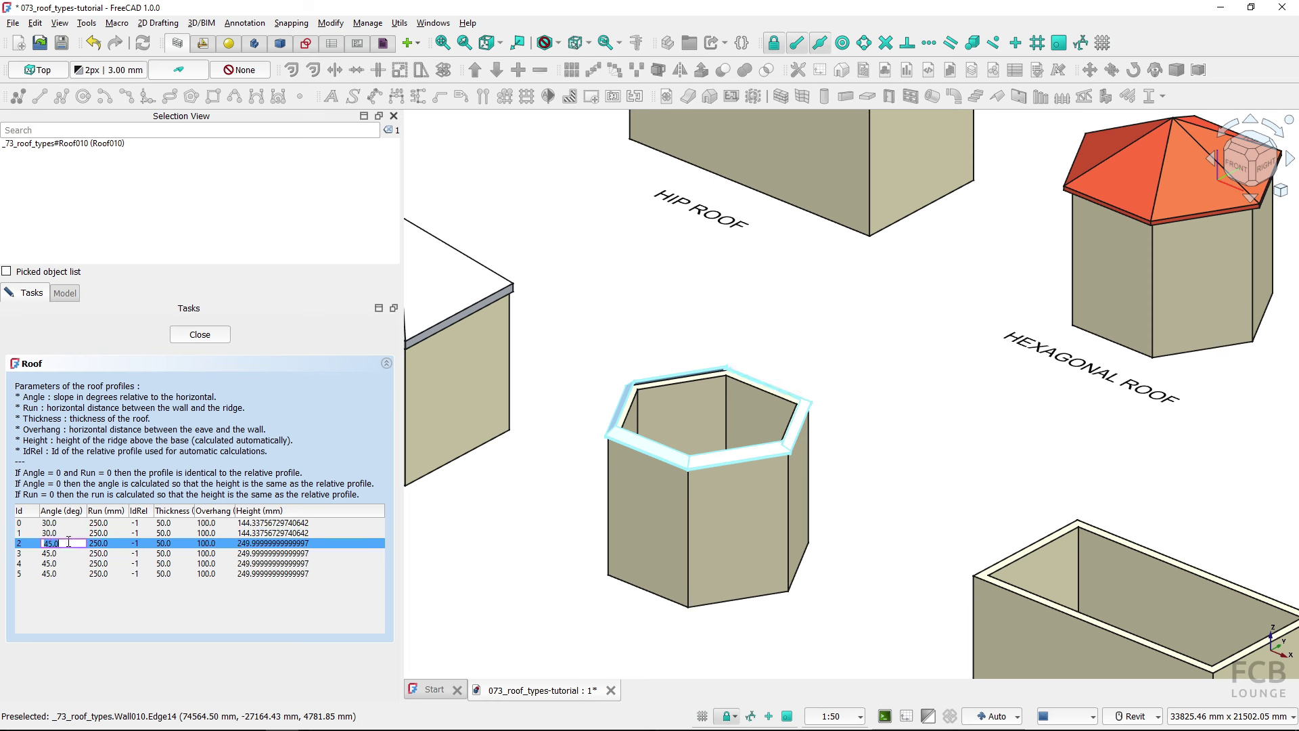
{"action": "type", "text": "30"}
{"action": "double_click", "coordinate": [67, 553]}
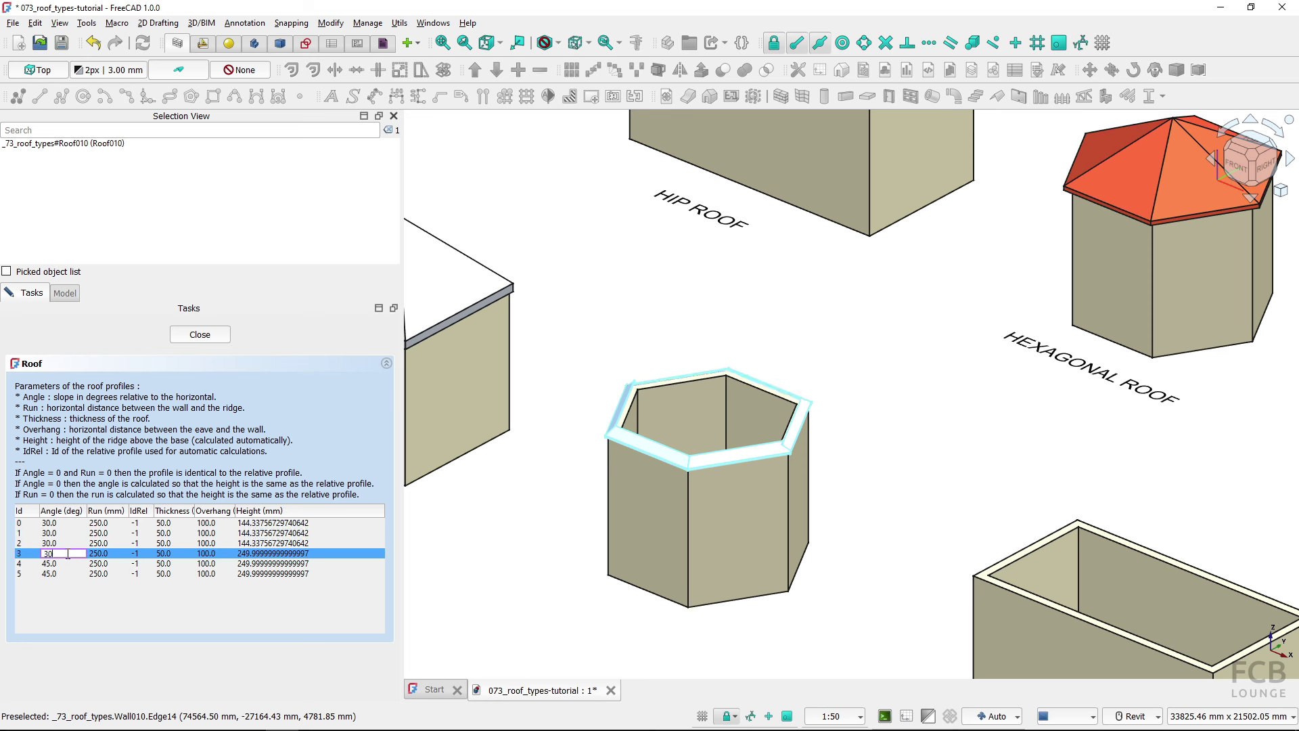
{"action": "double_click", "coordinate": [68, 563]}
{"action": "type", "text": "30"}
{"action": "double_click", "coordinate": [67, 572]}
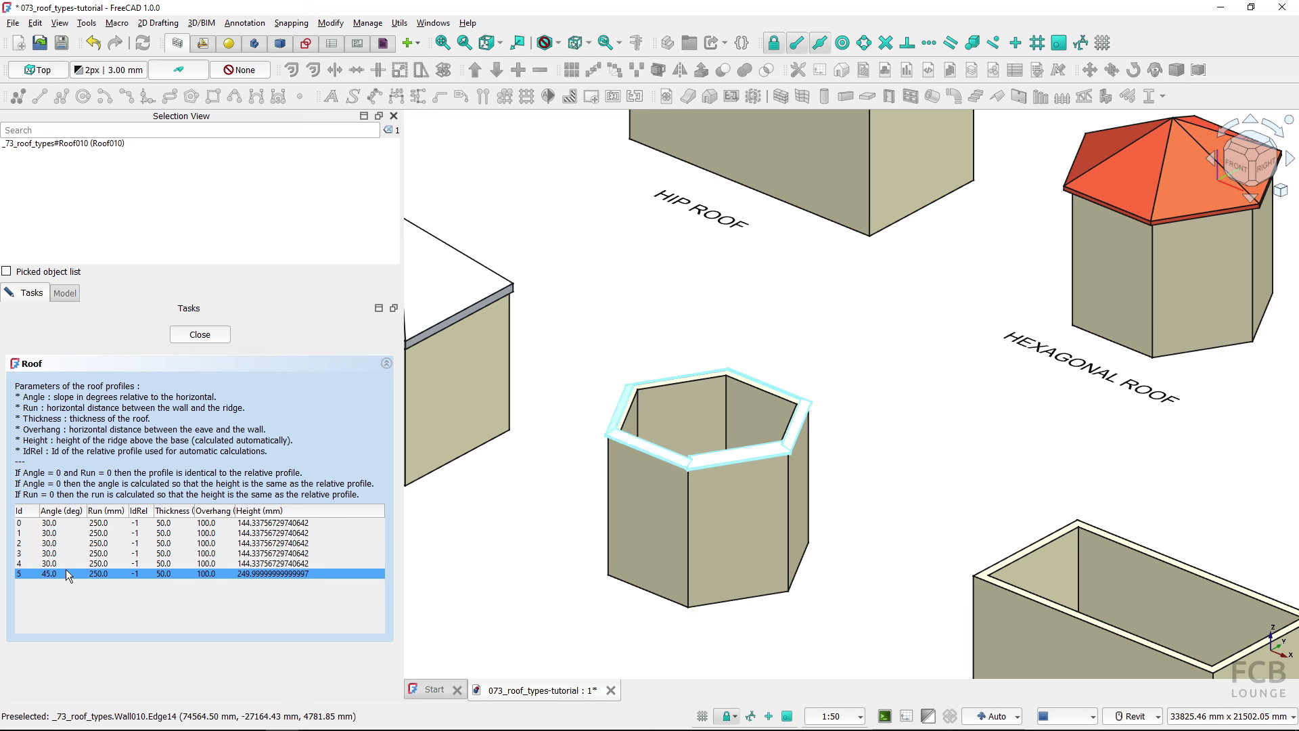
{"action": "key", "text": "Return"}
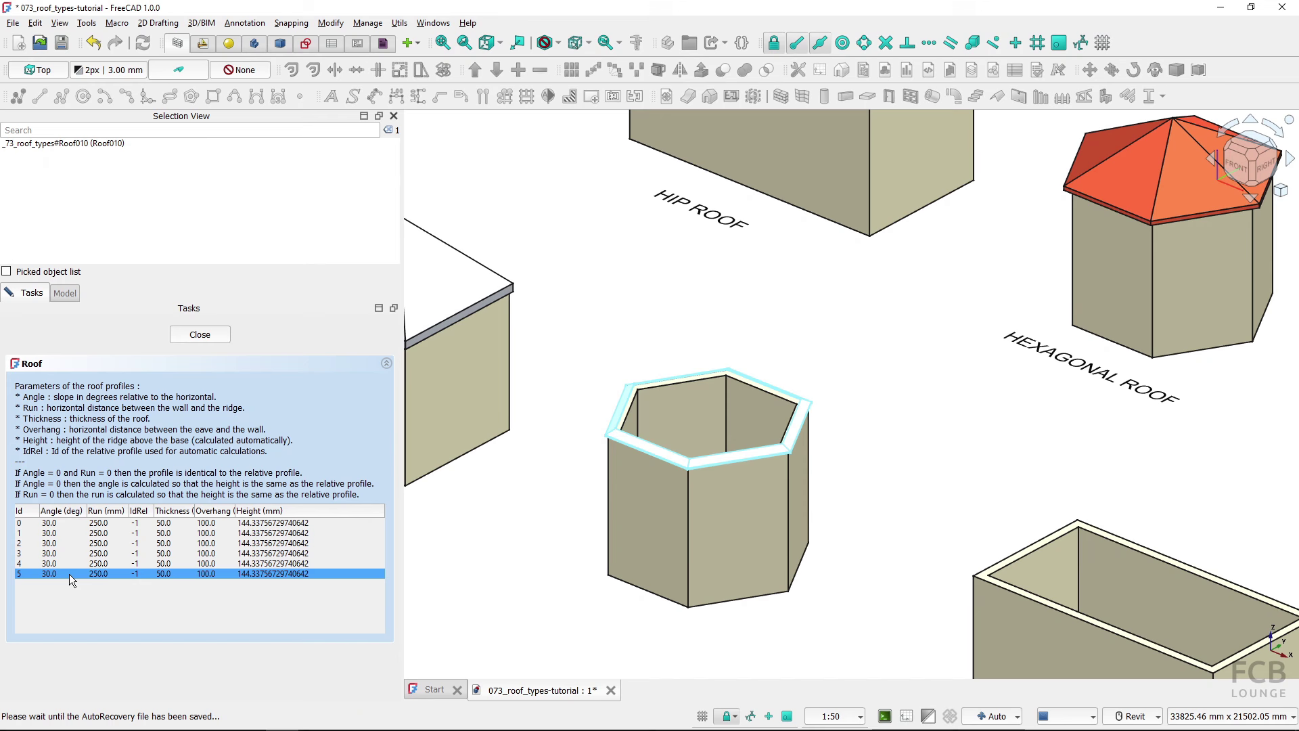
{"action": "left_click_drag", "start_coordinate": [69, 573], "coordinate": [182, 525]}
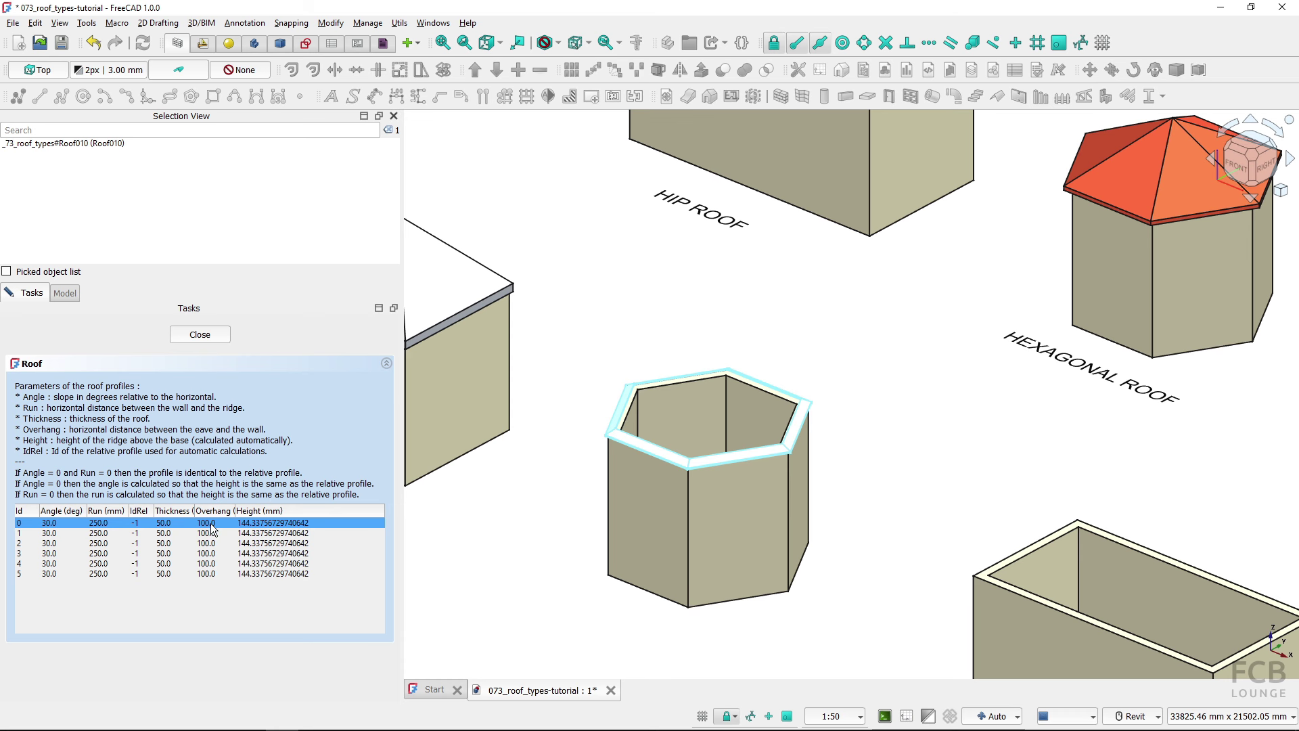
Set the run of profiles 0 and 3 of the new hexagonal roof to 4000 mm
{"action": "double_click", "coordinate": [110, 525]}
{"action": "type", "text": "4000"}
{"action": "key", "text": "Return"}
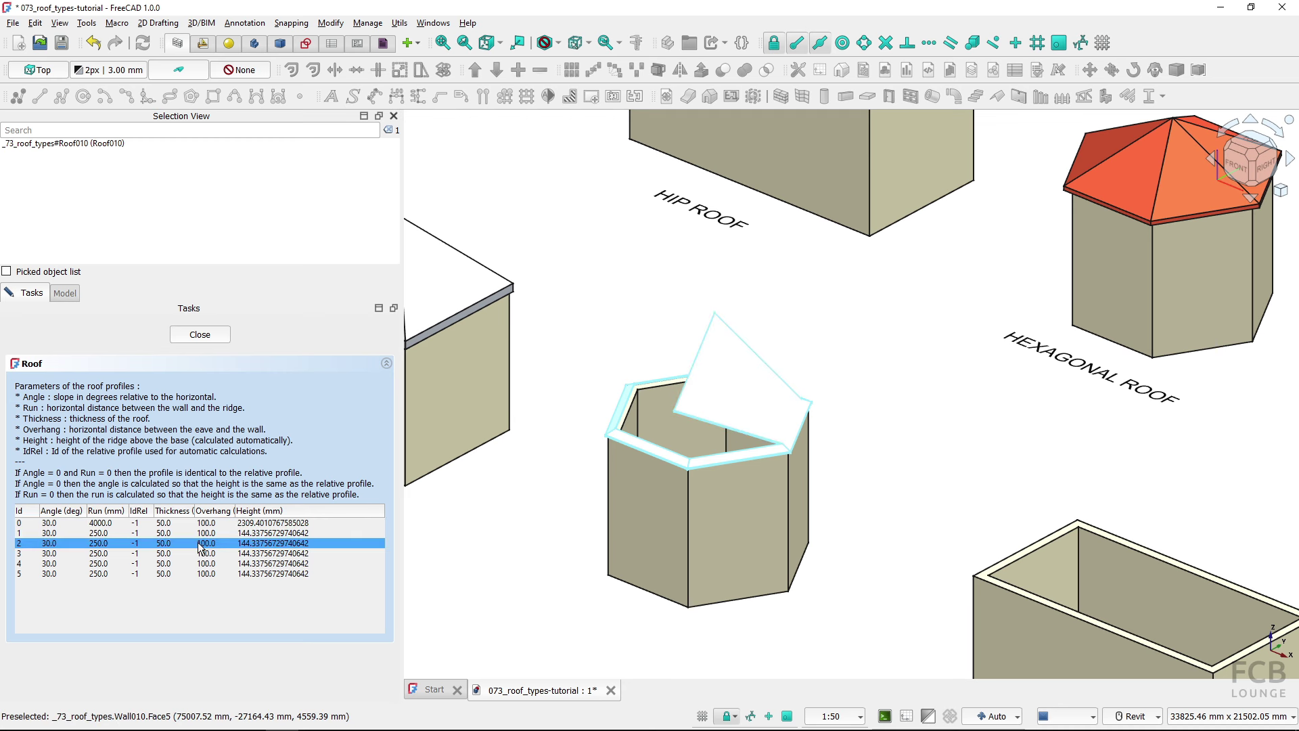
{"action": "left_click", "coordinate": [99, 553]}
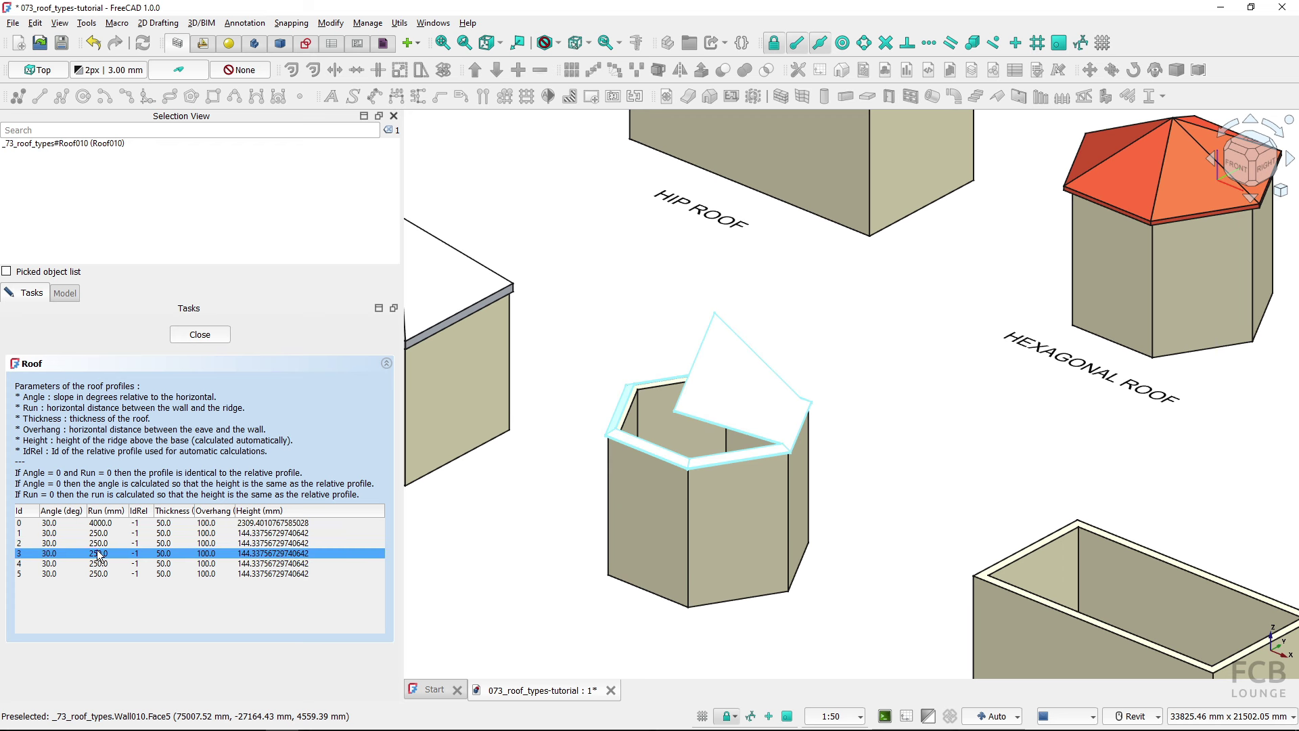
{"action": "double_click", "coordinate": [99, 553]}
{"action": "type", "text": "4000"}
{"action": "key", "text": "Return"}
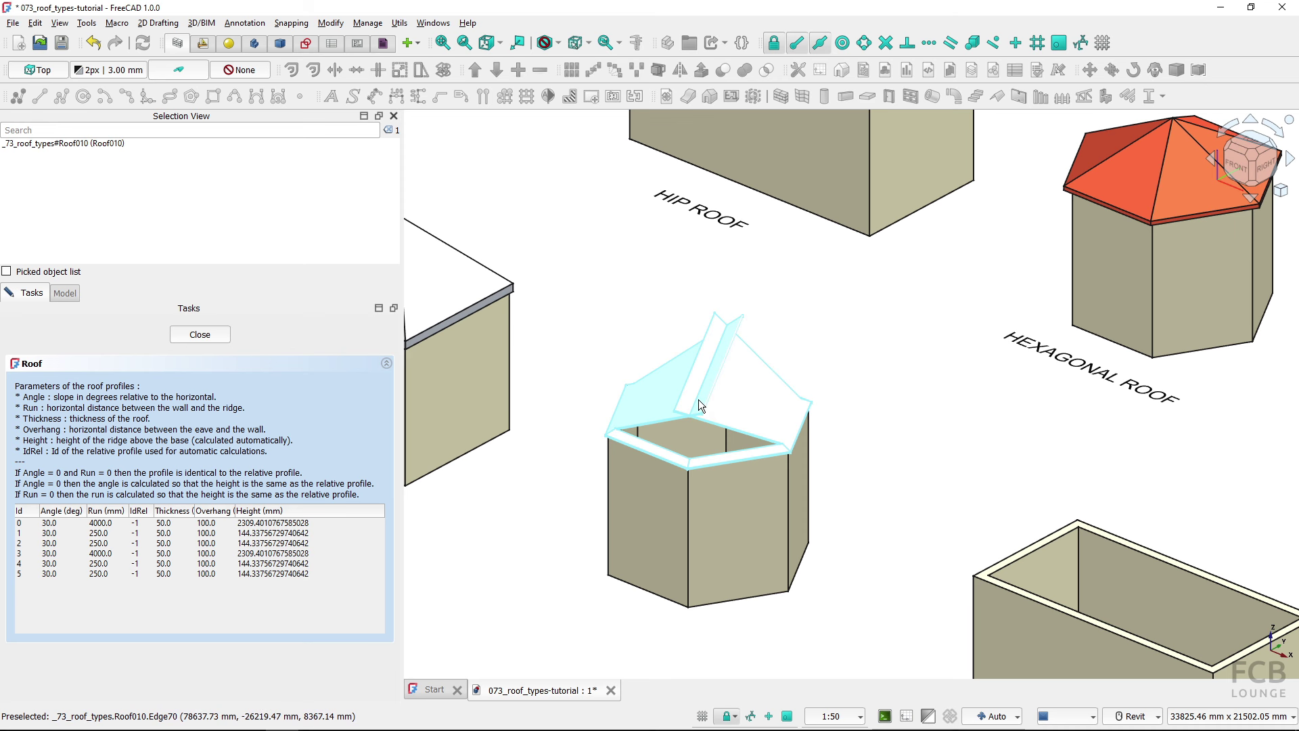
Set the run of profiles 2 and 4 of the hexagonal roof to 4000 mm
{"action": "left_click", "coordinate": [134, 543]}
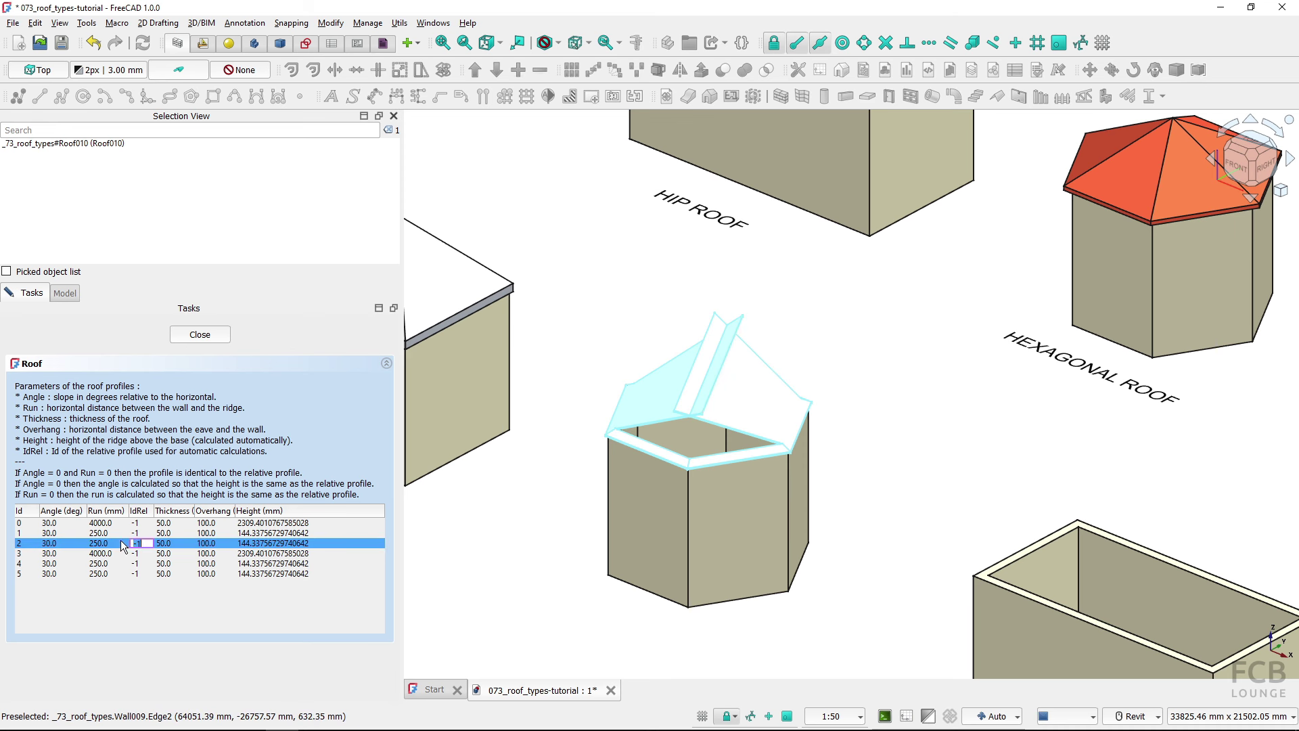
{"action": "double_click", "coordinate": [121, 542]}
{"action": "type", "text": "4000"}
{"action": "key", "text": "Return"}
{"action": "left_click", "coordinate": [120, 564]}
{"action": "double_click", "coordinate": [120, 563]}
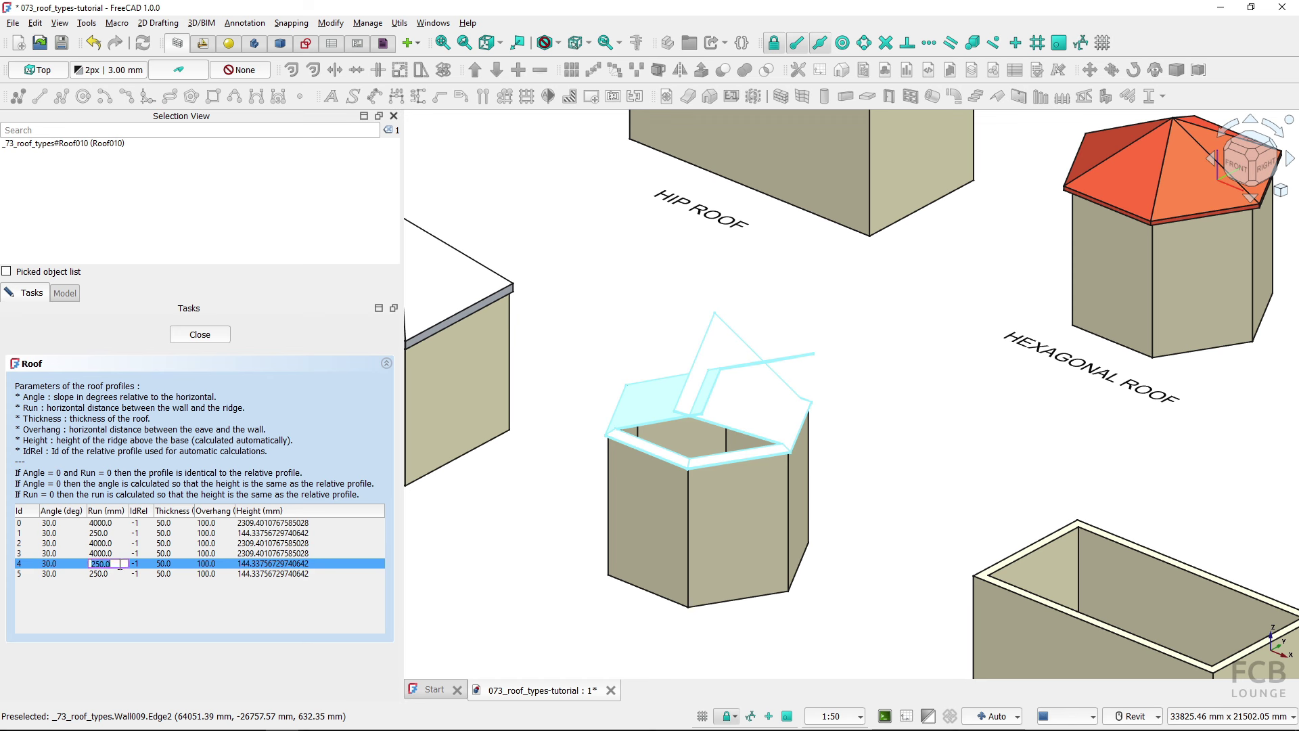
{"action": "type", "text": "4000"}
{"action": "key", "text": "Return"}
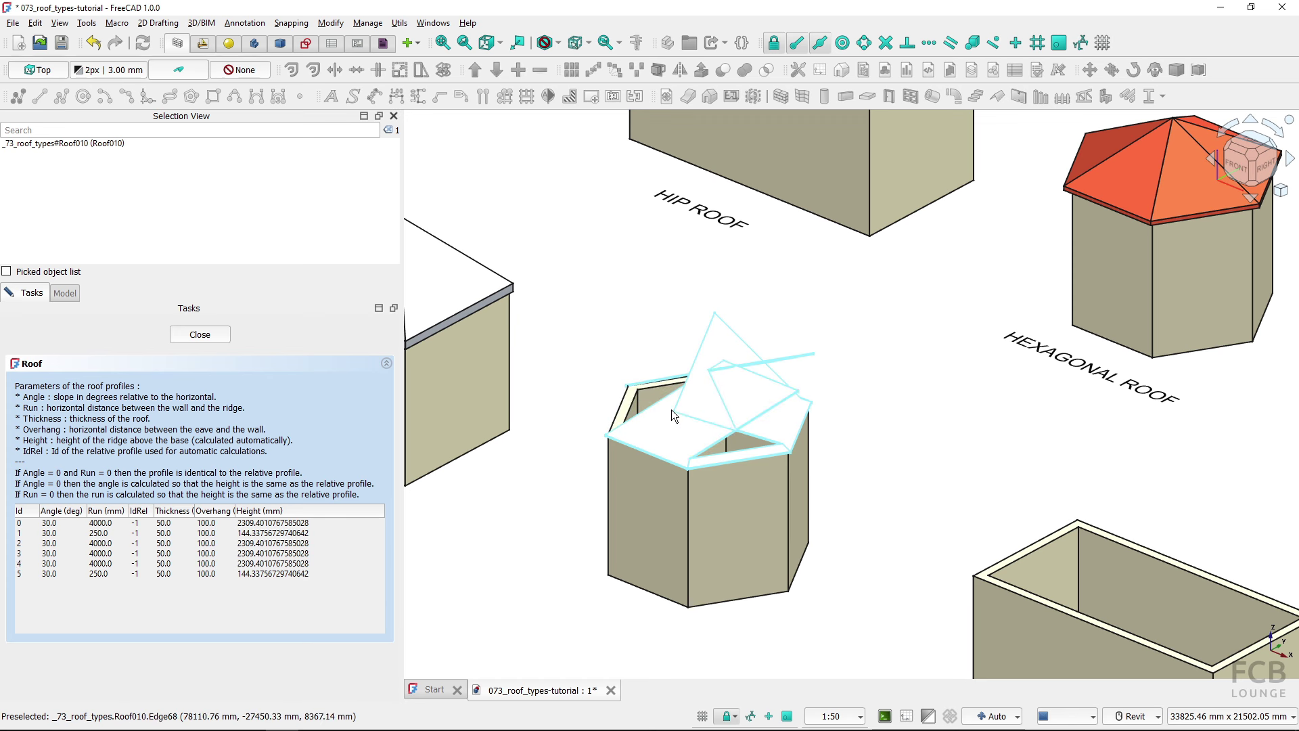
Examine how the roof faces meet above the hexagonal walls and compare them with the finished hexagonal roof example
{"action": "left_click", "coordinate": [131, 533]}
{"action": "left_click", "coordinate": [129, 524]}
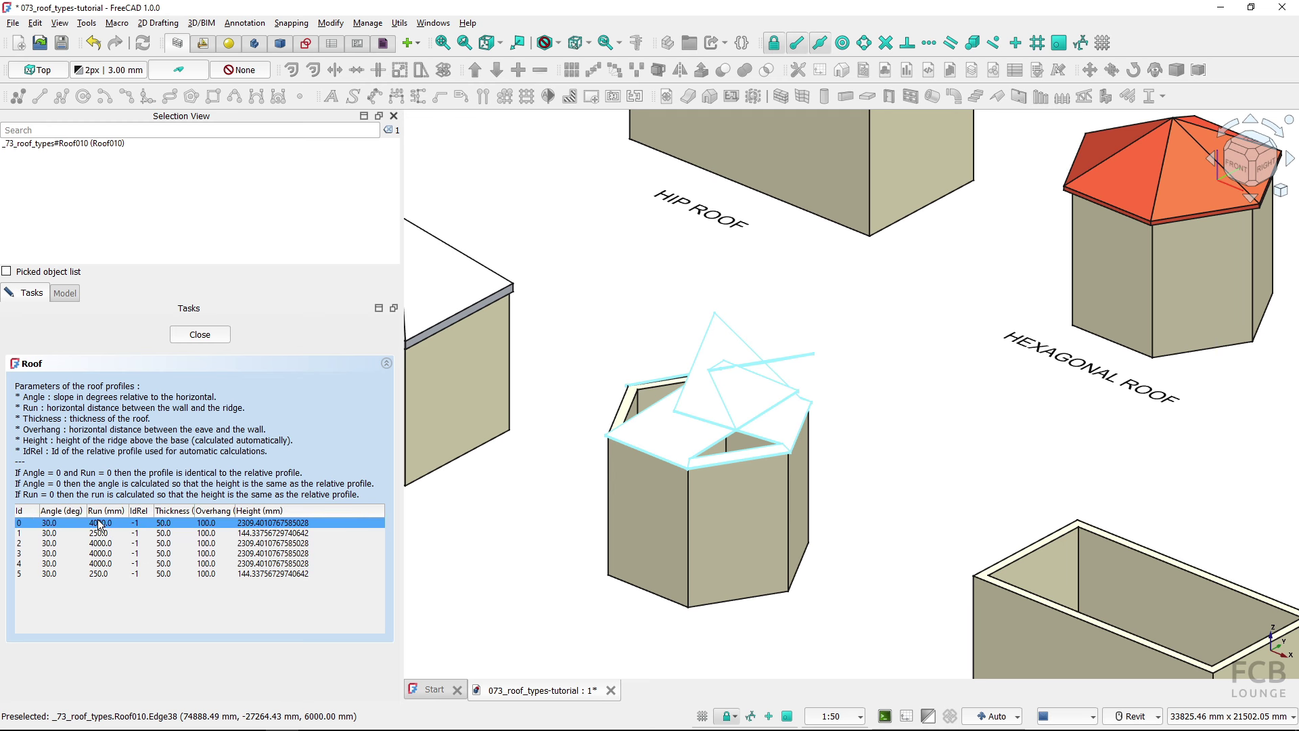
{"action": "scroll", "coordinate": [617, 432], "scroll_direction": "up", "scroll_amount": 5}
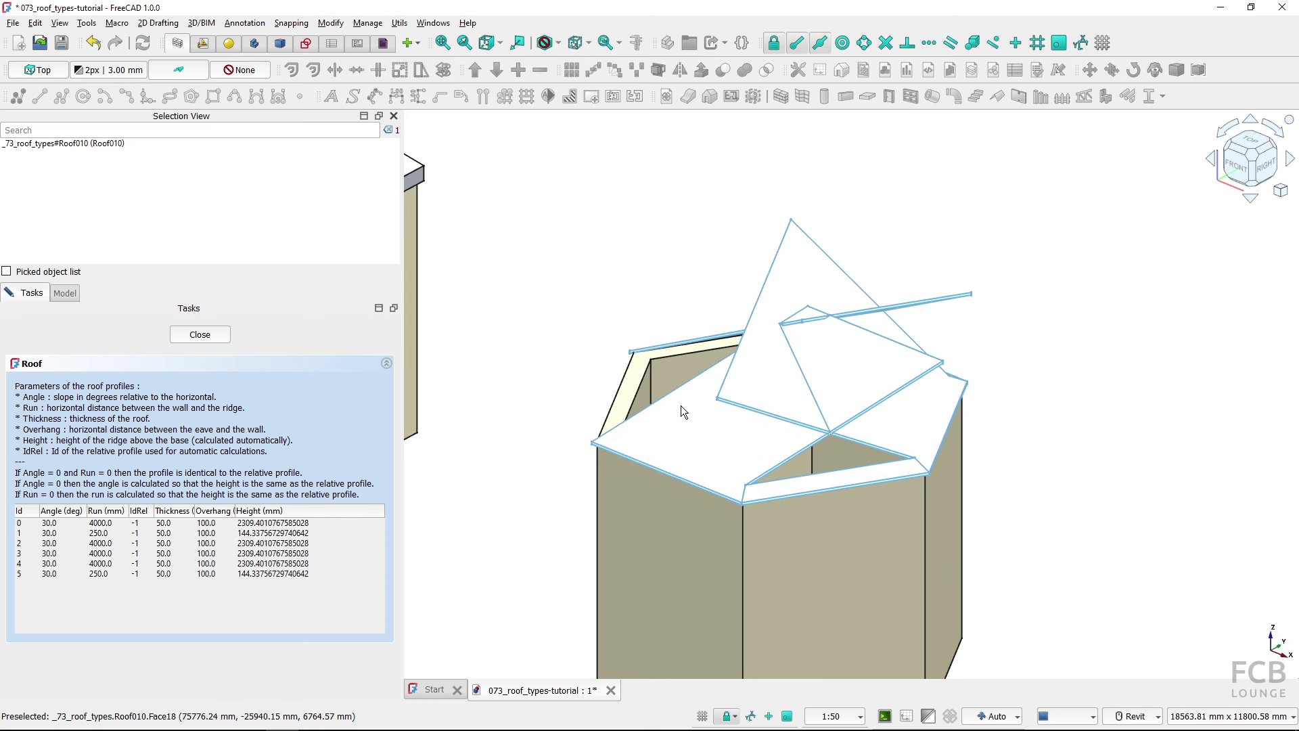
{"action": "scroll", "coordinate": [680, 405], "scroll_direction": "down", "scroll_amount": 5}
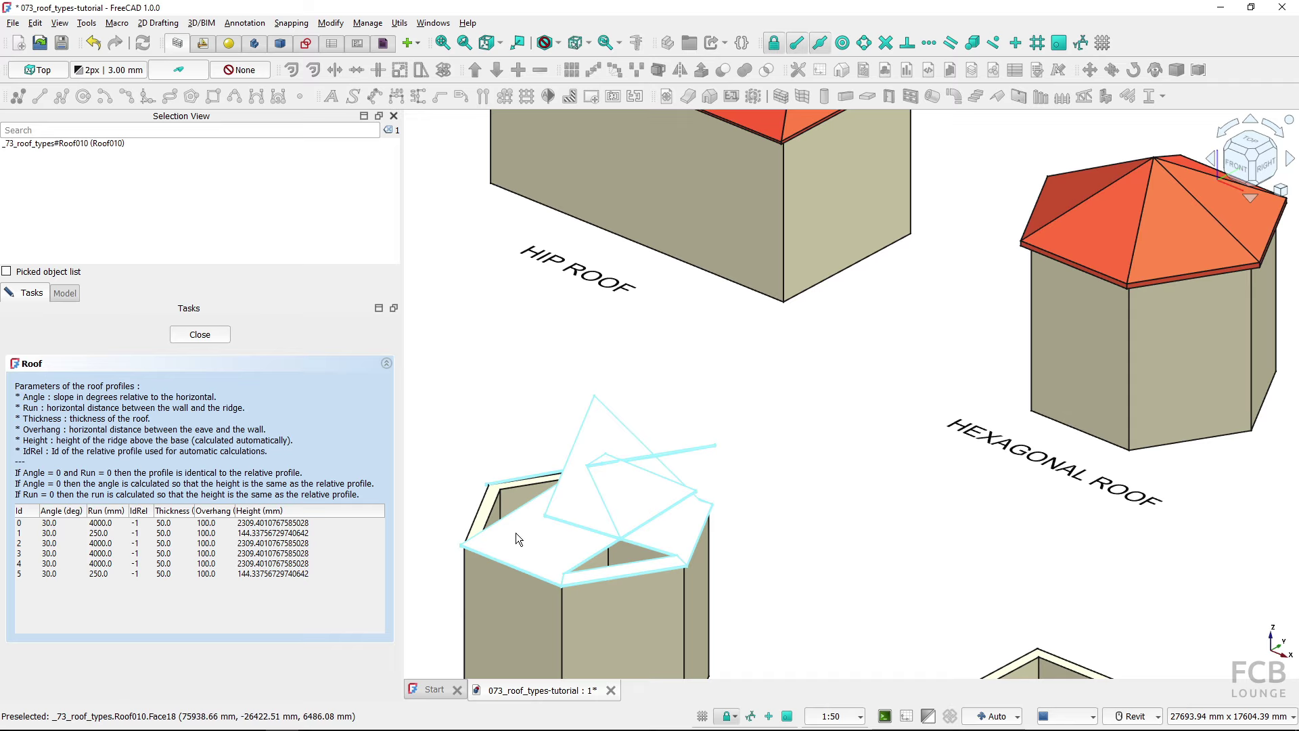
{"action": "scroll", "coordinate": [688, 471], "scroll_direction": "up", "scroll_amount": 3}
{"action": "middle_click_drag", "start_coordinate": [707, 442], "coordinate": [727, 403]}
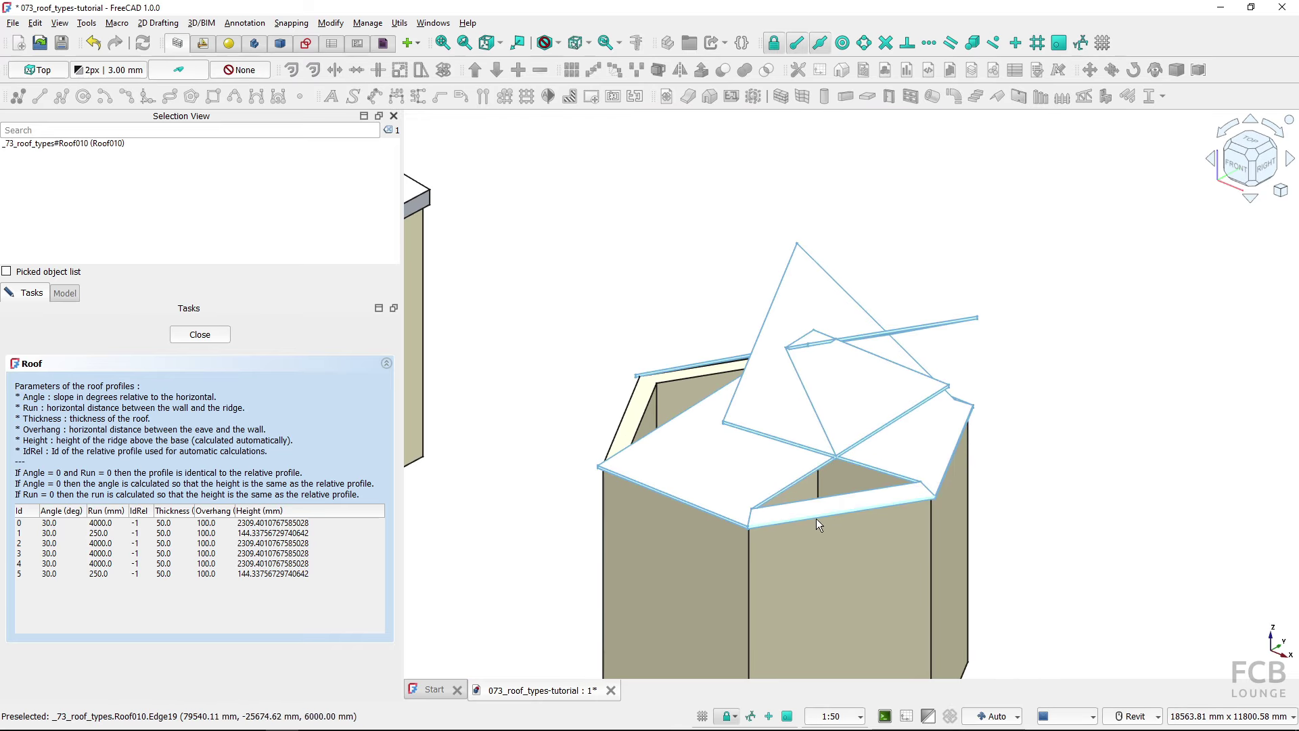
{"action": "middle_click_drag", "start_coordinate": [778, 507], "coordinate": [602, 482], "text": "shift"}
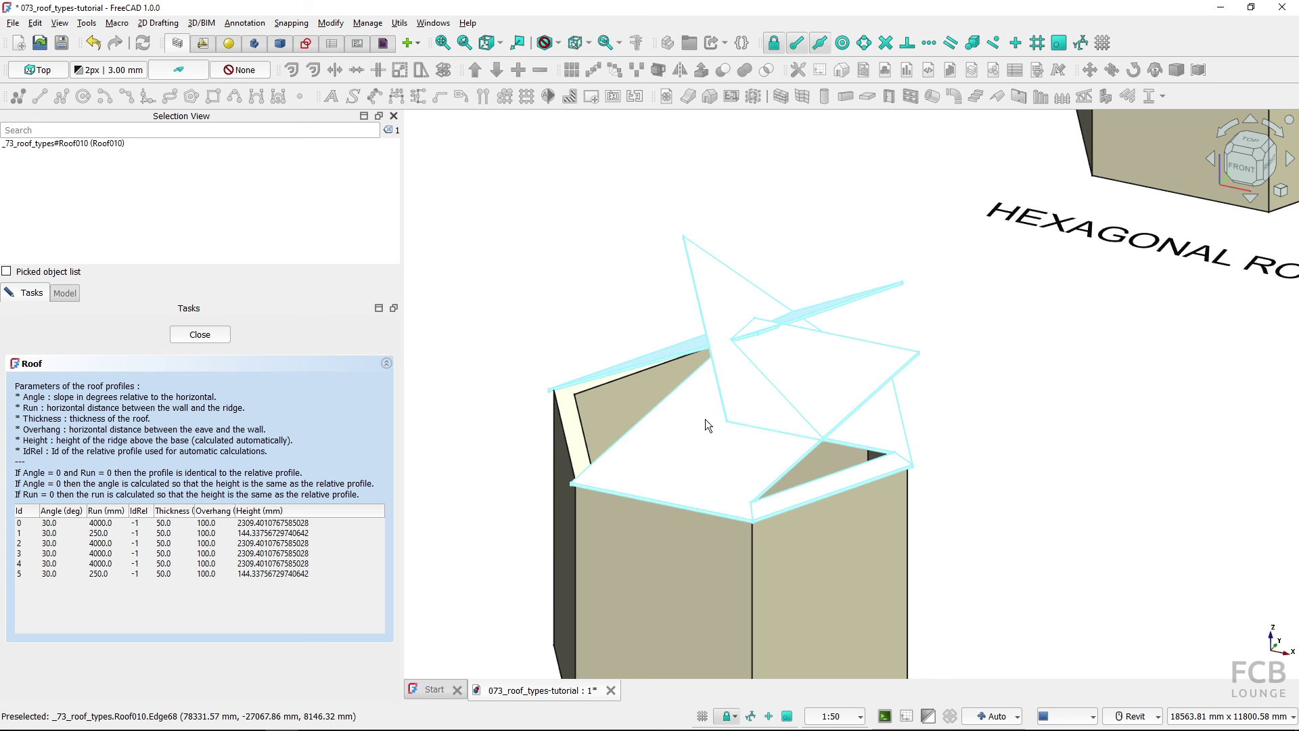
Using the halved distance of 6928.2 mm in Calculator, set the run of roof profile 0 to 3464.1 mm and copy that value
{"action": "key", "text": "alt+Tab"}
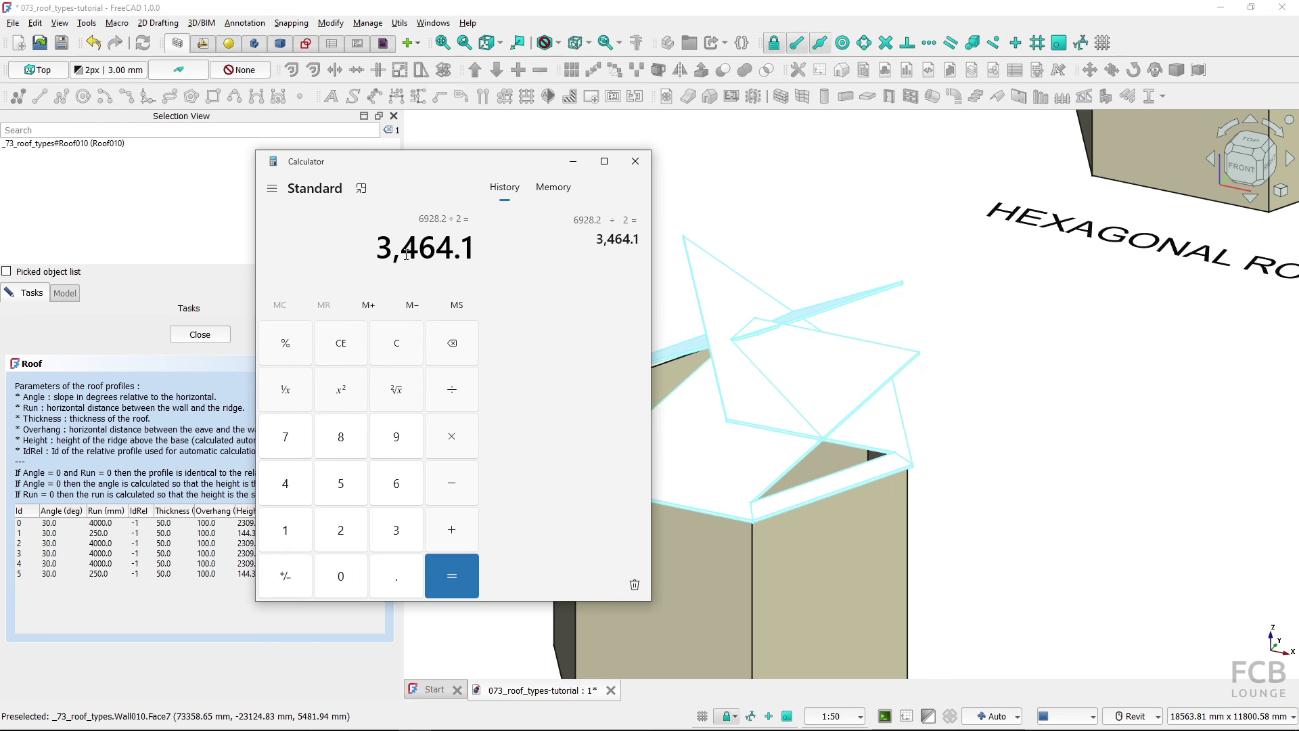
{"action": "left_click", "coordinate": [111, 338]}
{"action": "left_click", "coordinate": [119, 523]}
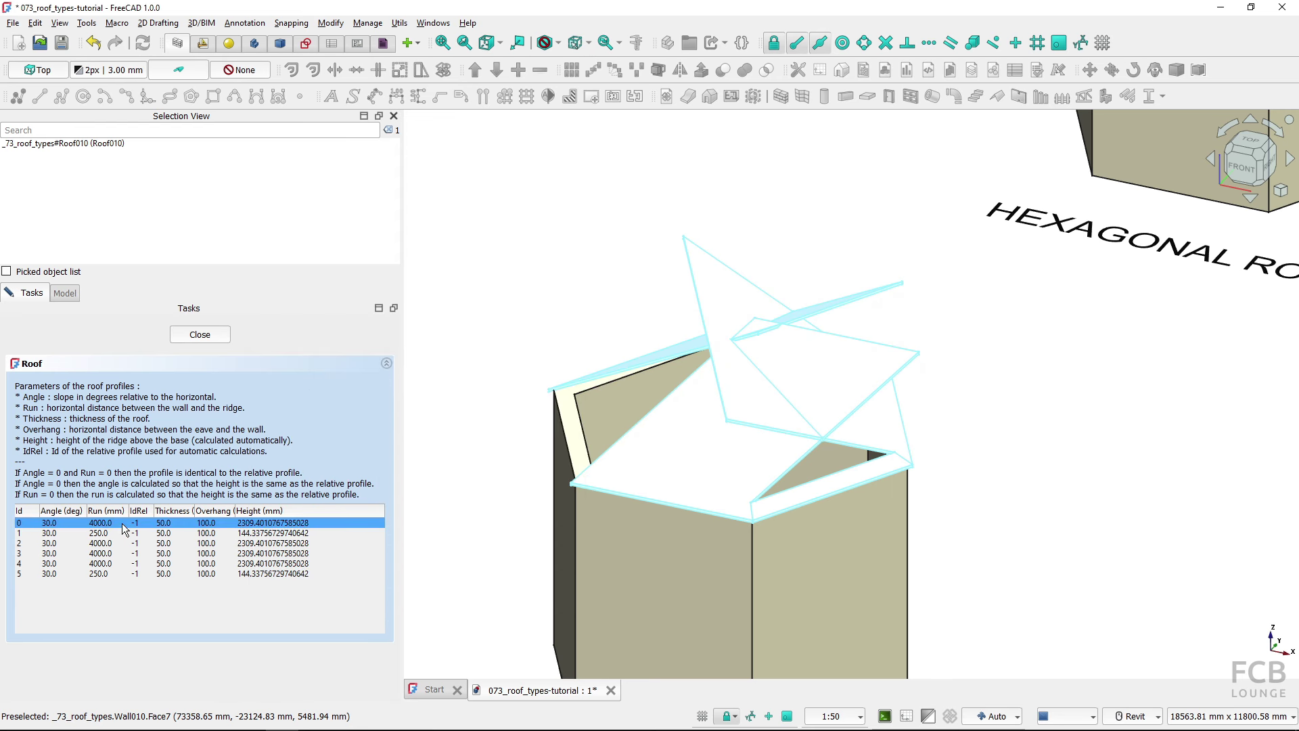
{"action": "double_click", "coordinate": [120, 523]}
{"action": "type", "text": "3,464.1"}
{"action": "key", "text": "ctrl+a"}
{"action": "key", "text": "ctrl+c"}
Set the run of hexagonal roof profiles 1, 2 and 3 to the copied 3464.1 mm
{"action": "left_click", "coordinate": [120, 533]}
{"action": "double_click", "coordinate": [119, 533]}
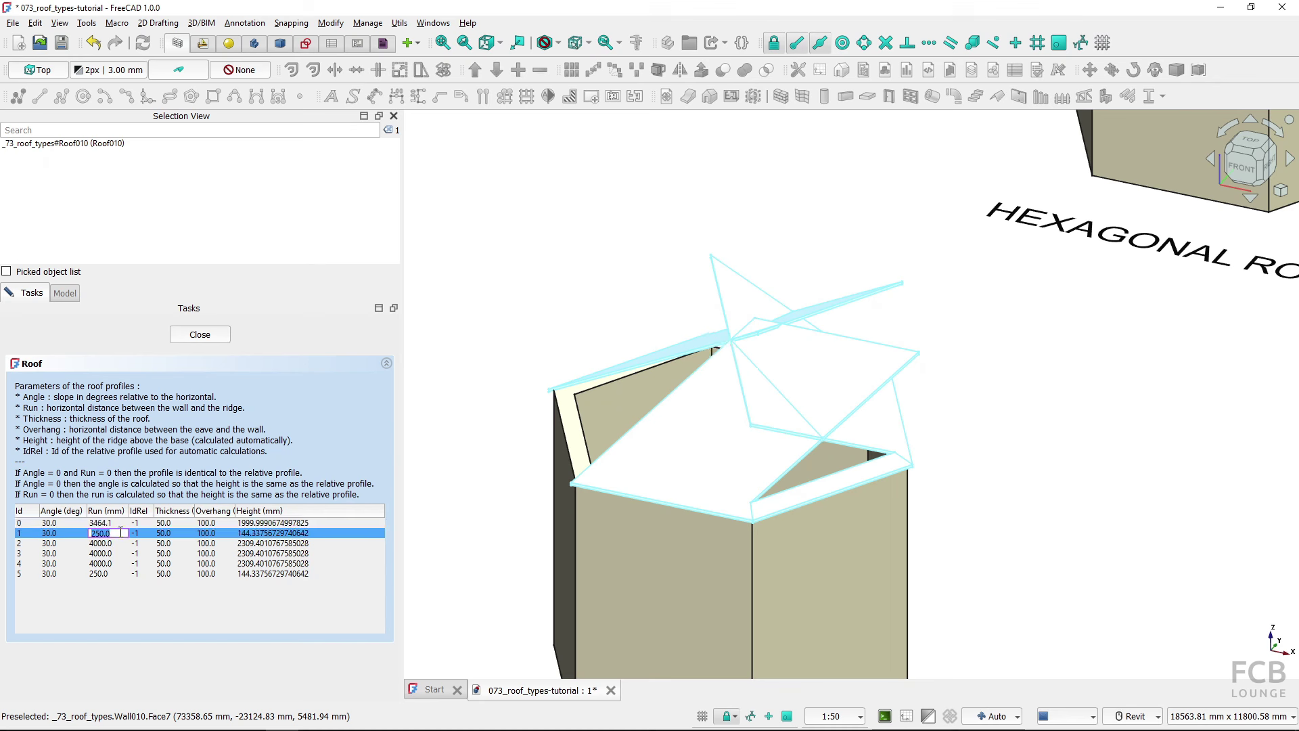
{"action": "key", "text": "ctrl+v"}
{"action": "left_click", "coordinate": [124, 543]}
{"action": "double_click", "coordinate": [126, 543]}
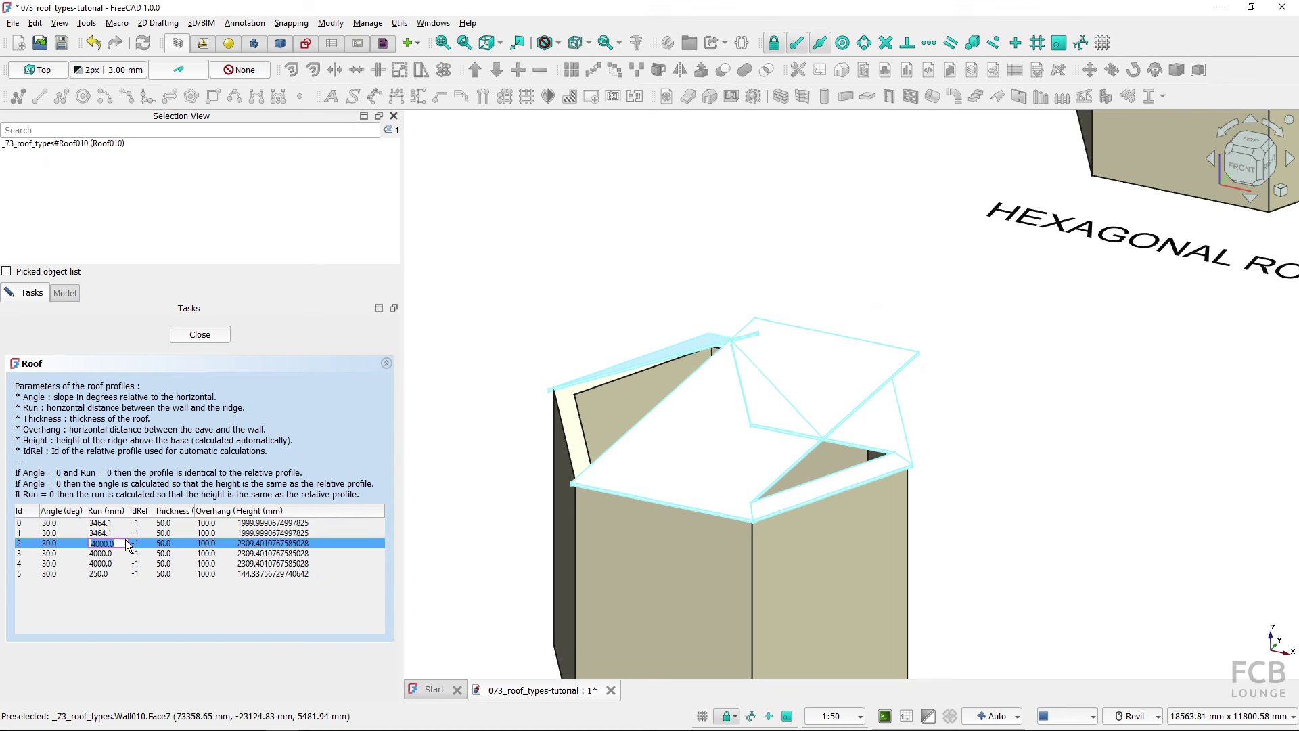
{"action": "key", "text": "ctrl+v"}
{"action": "left_click", "coordinate": [118, 552]}
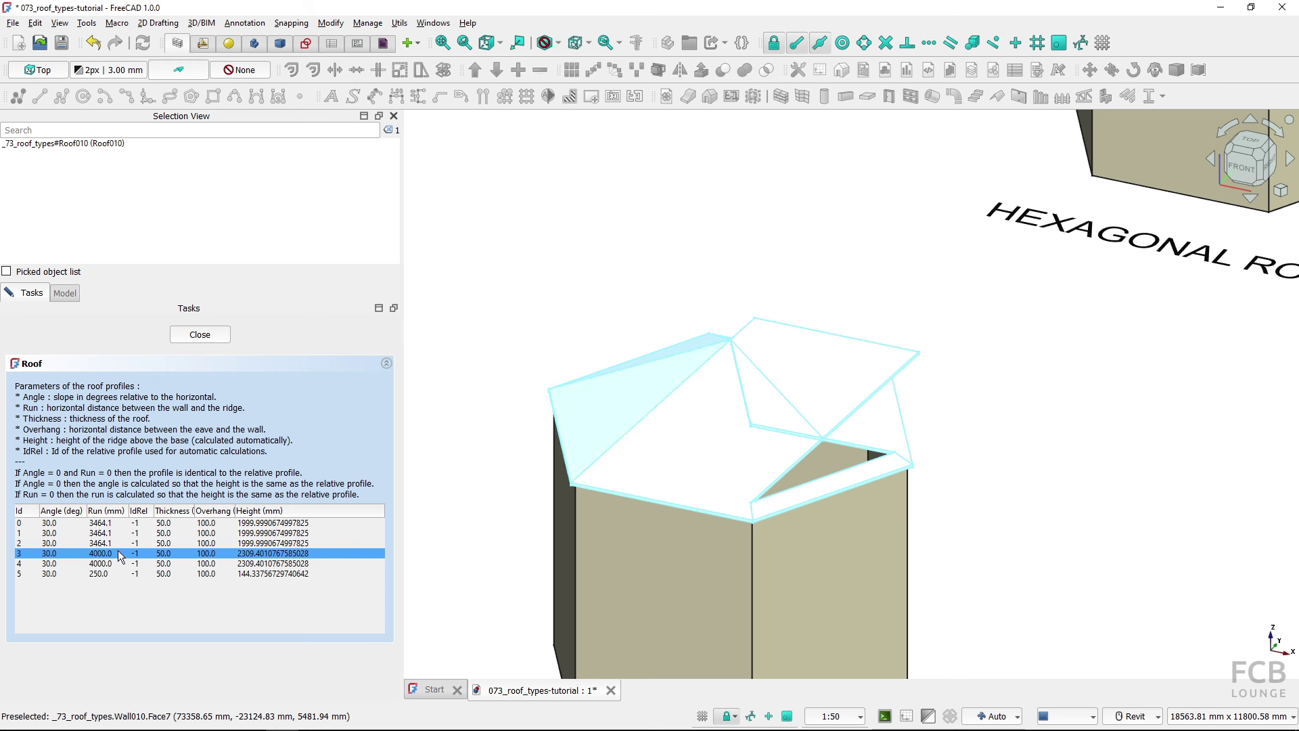
{"action": "double_click", "coordinate": [118, 552]}
{"action": "key", "text": "ctrl+v"}
Set the run of profiles 4 and 5 to 3464.1 mm, and finish editing the hexagonal roof
{"action": "left_click", "coordinate": [118, 563]}
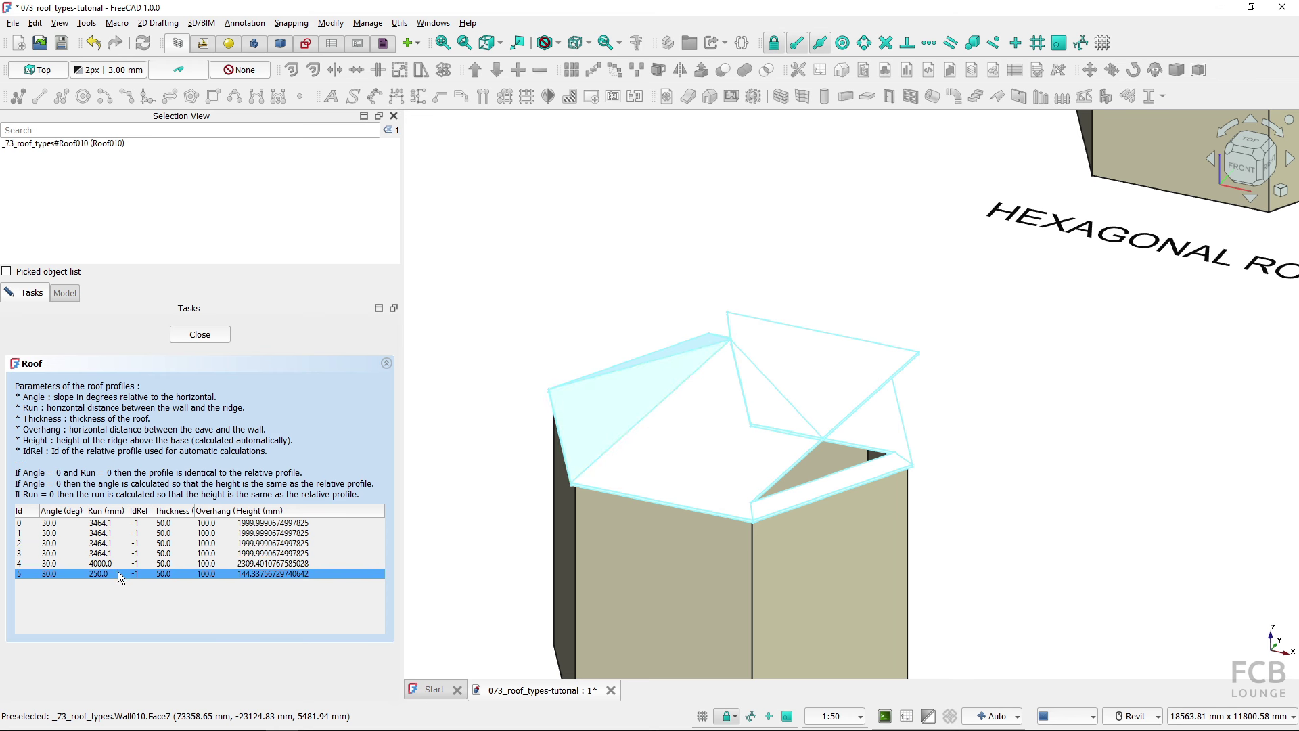
{"action": "double_click", "coordinate": [118, 563]}
{"action": "key", "text": "ctrl+v"}
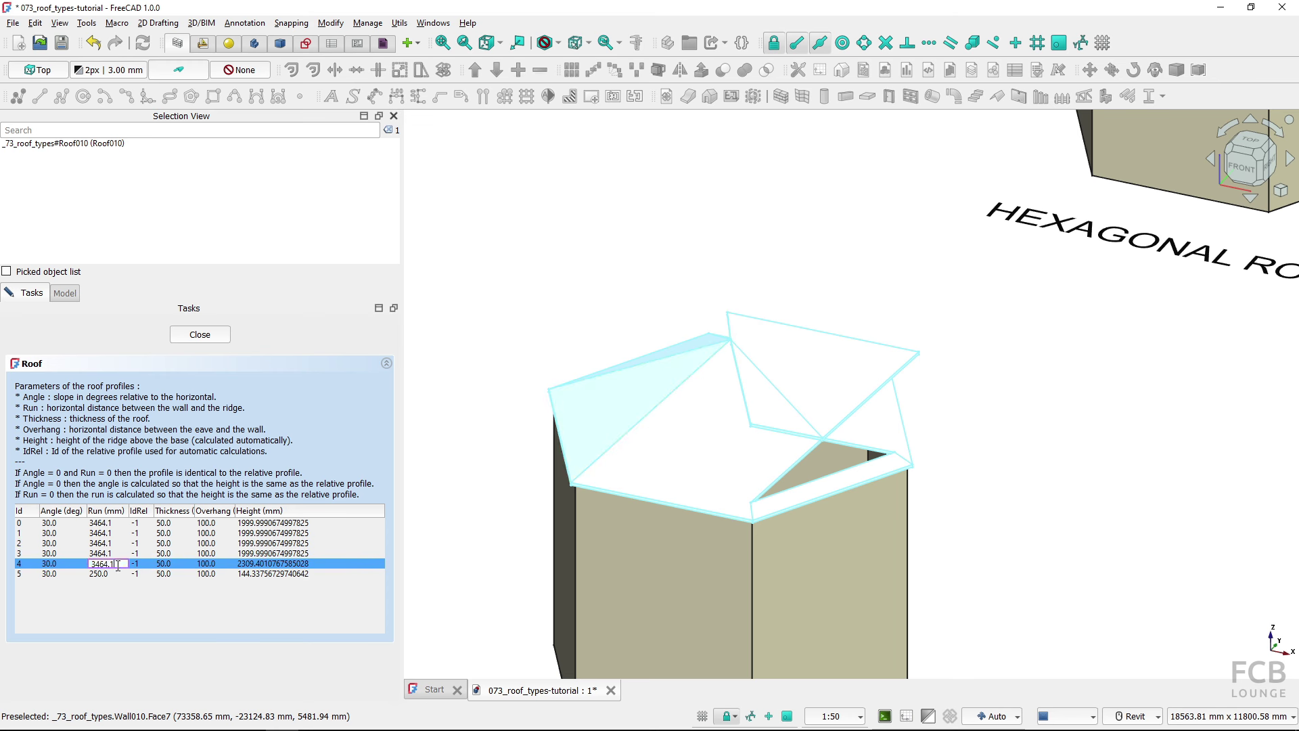
{"action": "left_click", "coordinate": [115, 573]}
{"action": "double_click", "coordinate": [113, 573]}
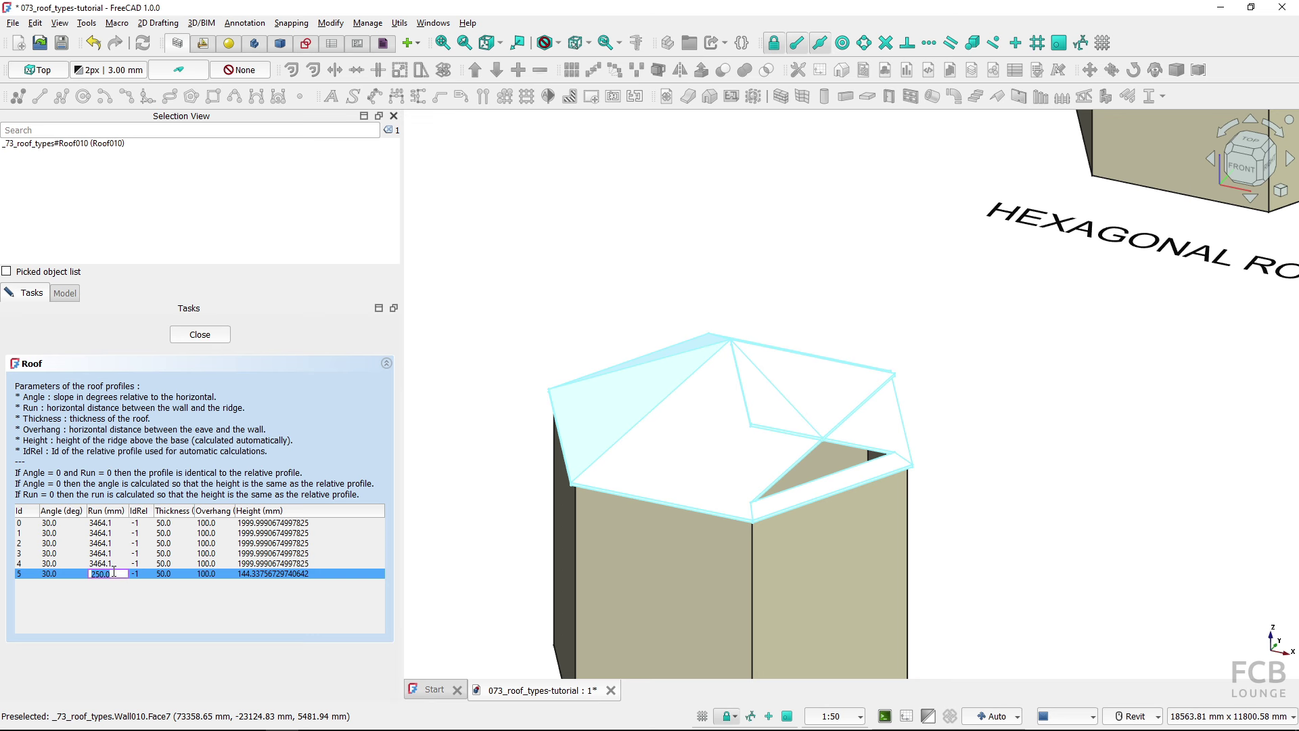
{"action": "key", "text": "ctrl+v"}
{"action": "key", "text": "Return"}
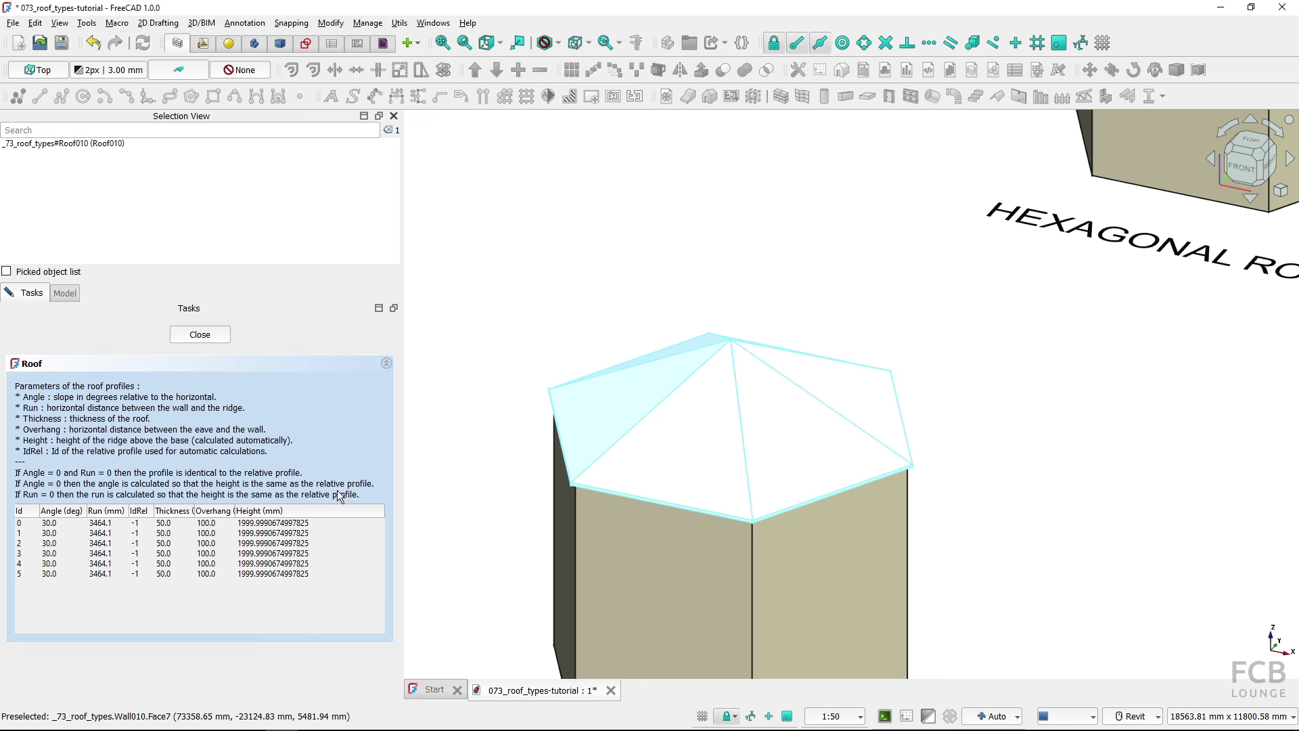
{"action": "middle_click_drag", "start_coordinate": [626, 385], "coordinate": [700, 400], "text": "shift"}
{"action": "left_click", "coordinate": [204, 336]}
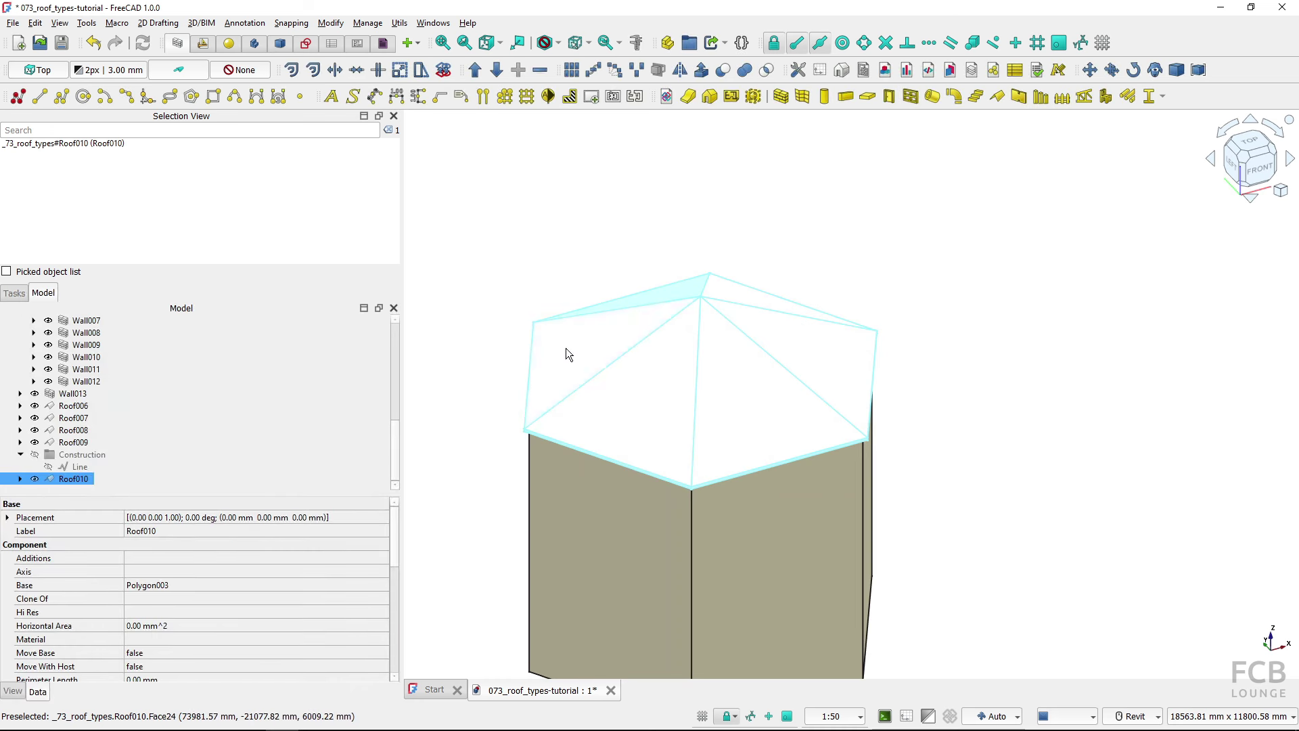
{"action": "left_click", "coordinate": [448, 339]}
Draw a filled 11200 by 5200 mm rectangle between opposite inner top corners of the roofless rectangular walls near the flat roof example
{"action": "middle_click_drag", "start_coordinate": [449, 340], "coordinate": [605, 417], "text": "shift"}
{"action": "scroll", "coordinate": [783, 418], "scroll_direction": "down", "scroll_amount": 2}
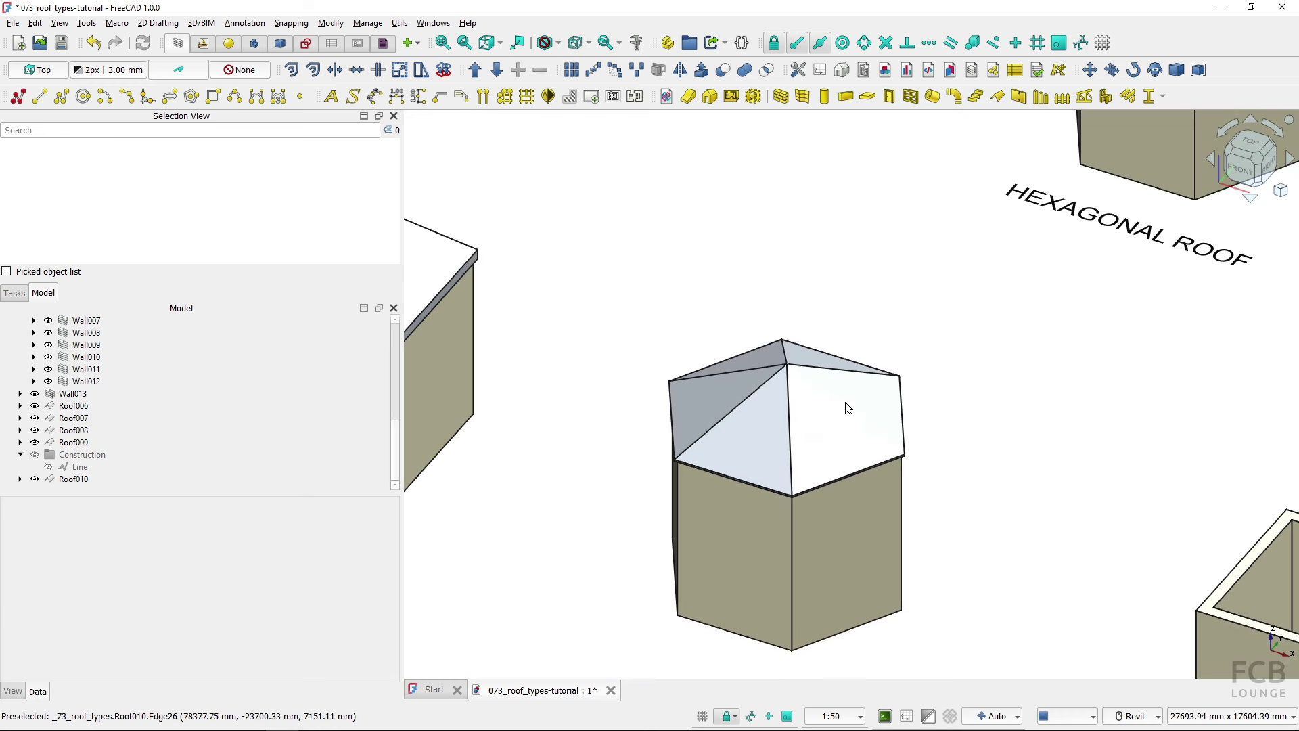
{"action": "scroll", "coordinate": [846, 401], "scroll_direction": "down", "scroll_amount": 3}
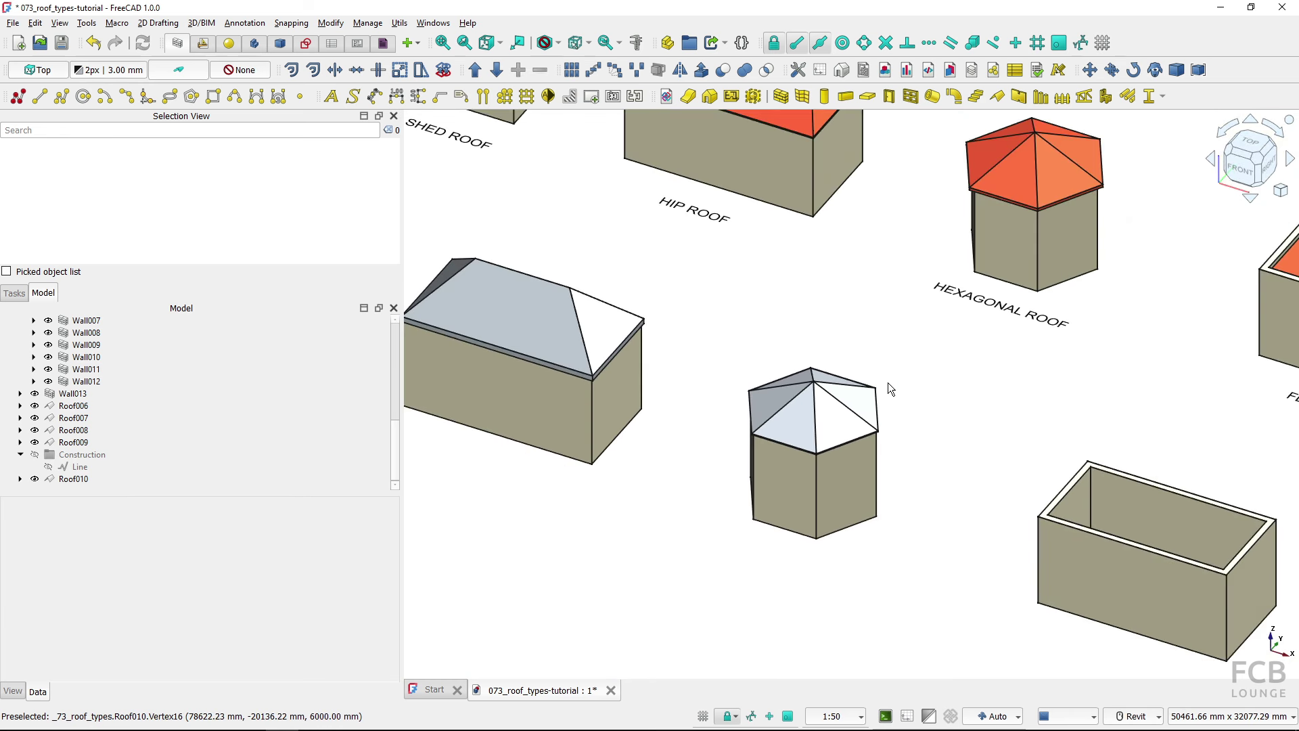
{"action": "middle_click_drag", "start_coordinate": [1080, 355], "coordinate": [649, 379]}
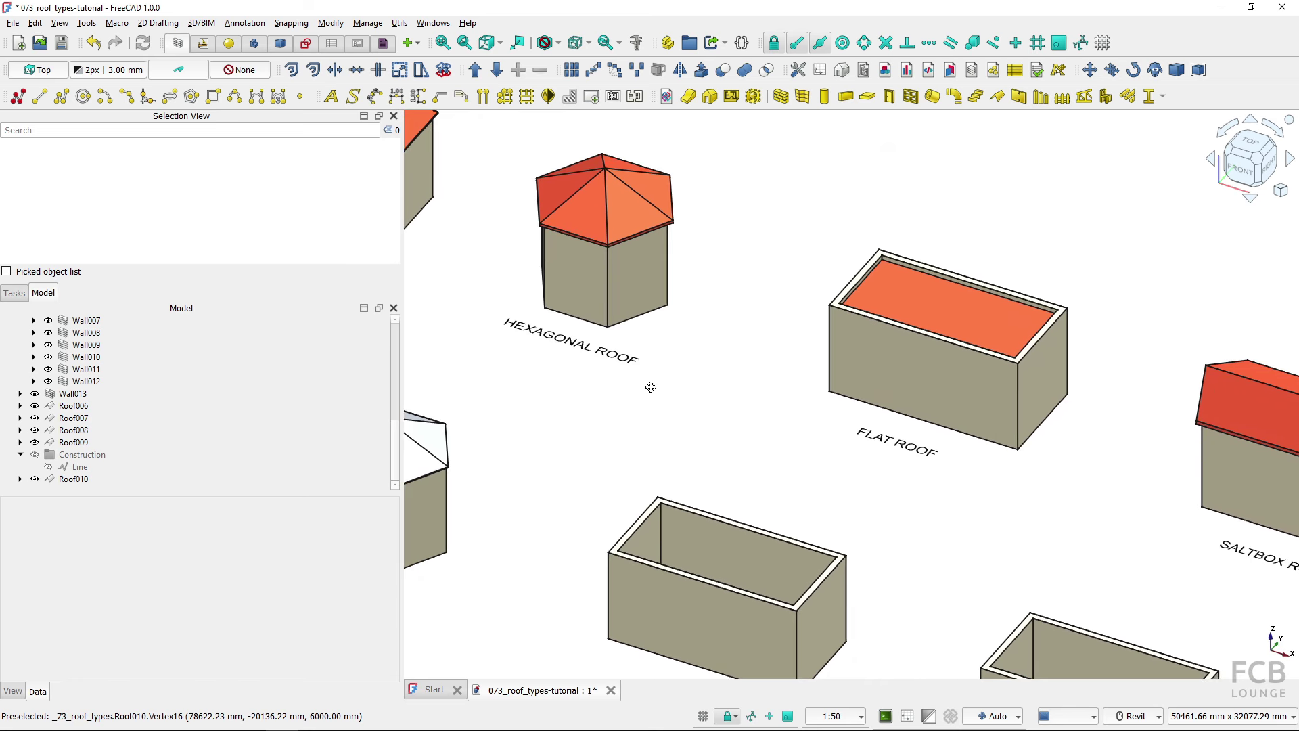
{"action": "scroll", "coordinate": [921, 283], "scroll_direction": "up", "scroll_amount": 2}
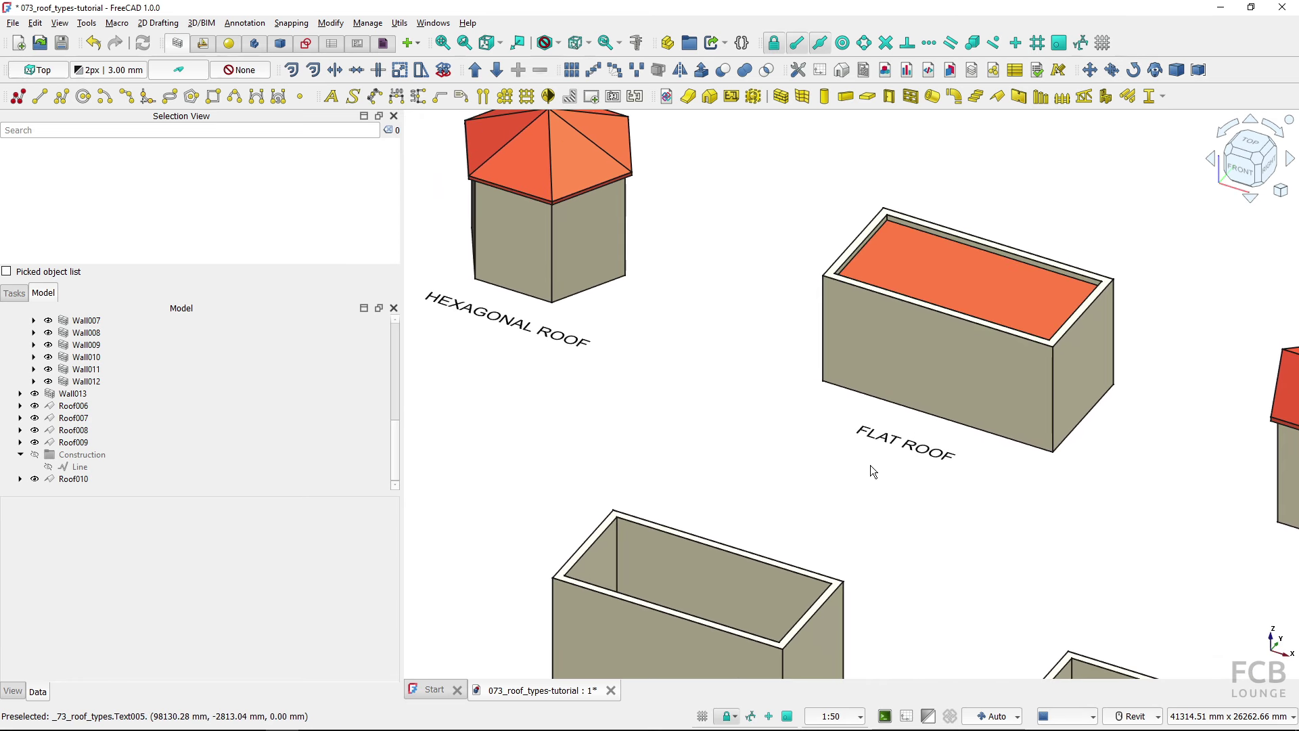
{"action": "middle_click_drag", "start_coordinate": [870, 469], "coordinate": [911, 428]}
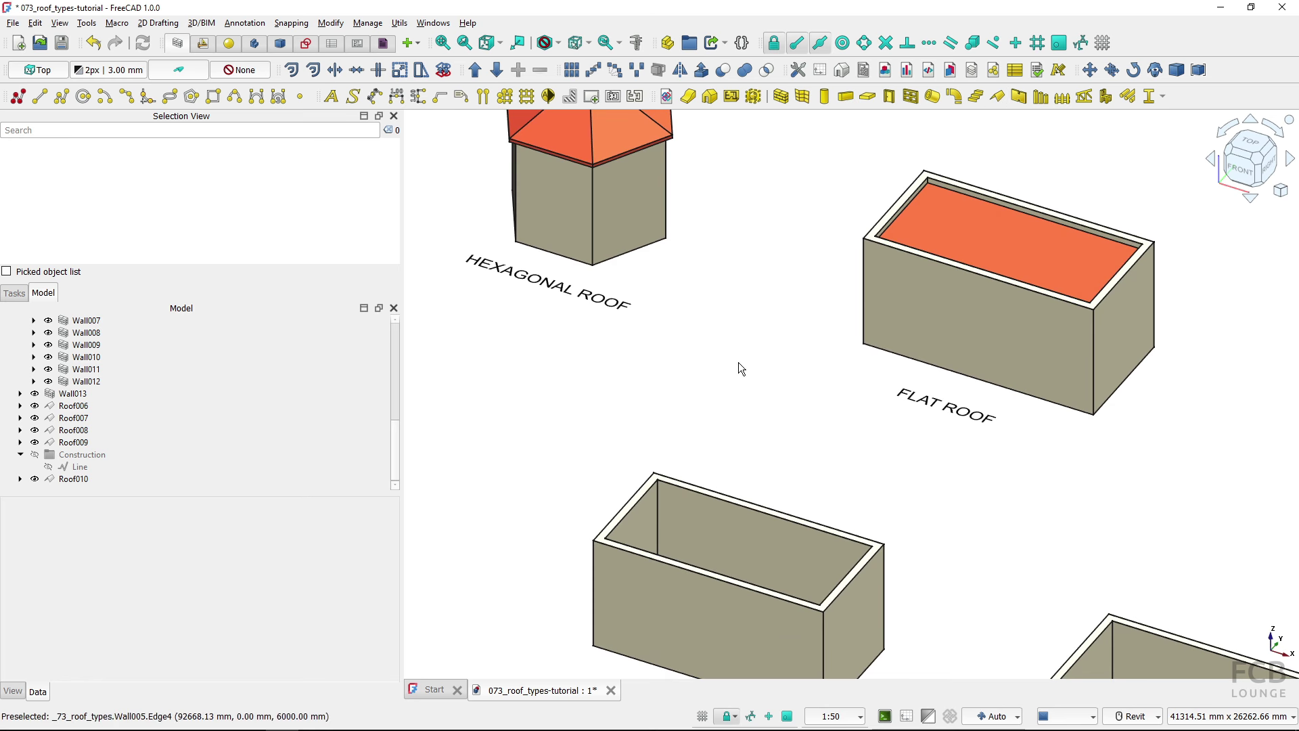
{"action": "middle_click_drag", "start_coordinate": [738, 363], "coordinate": [789, 307]}
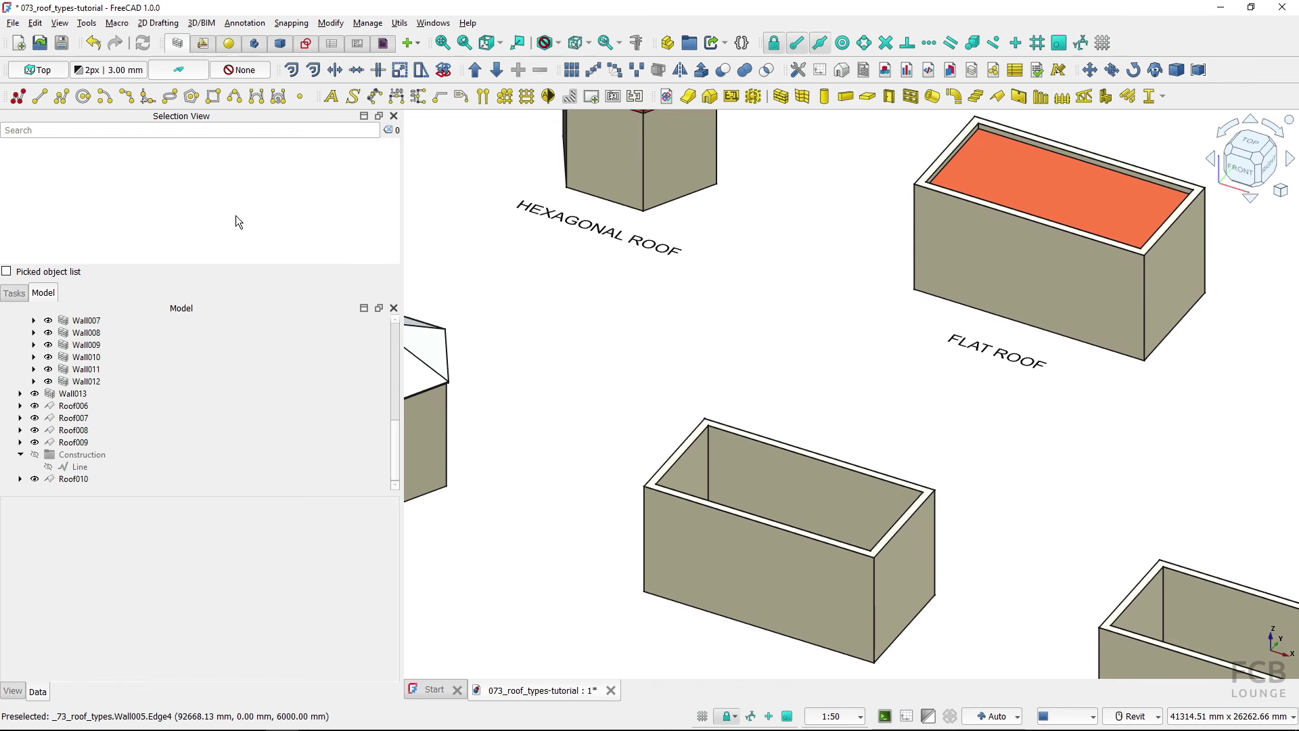
{"action": "left_click", "coordinate": [213, 100]}
{"action": "scroll", "coordinate": [701, 461], "scroll_direction": "up", "scroll_amount": 3}
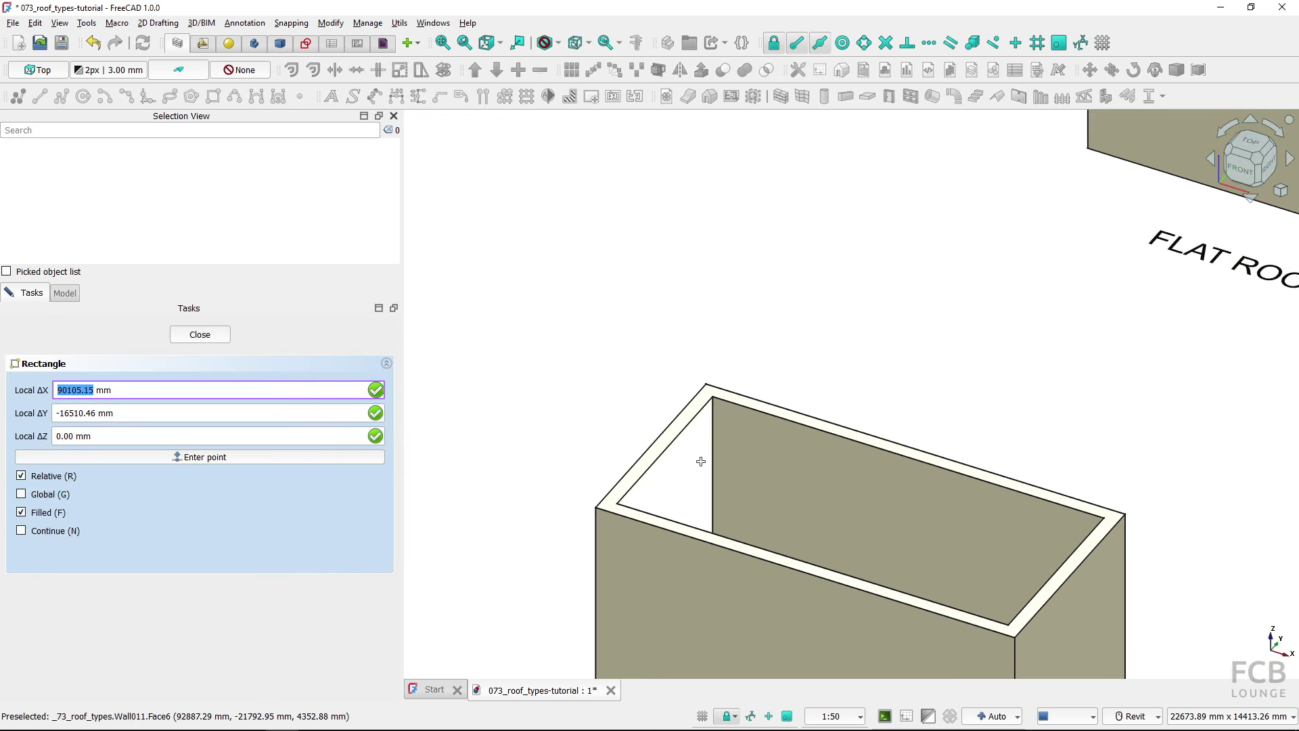
{"action": "left_click", "coordinate": [715, 400]}
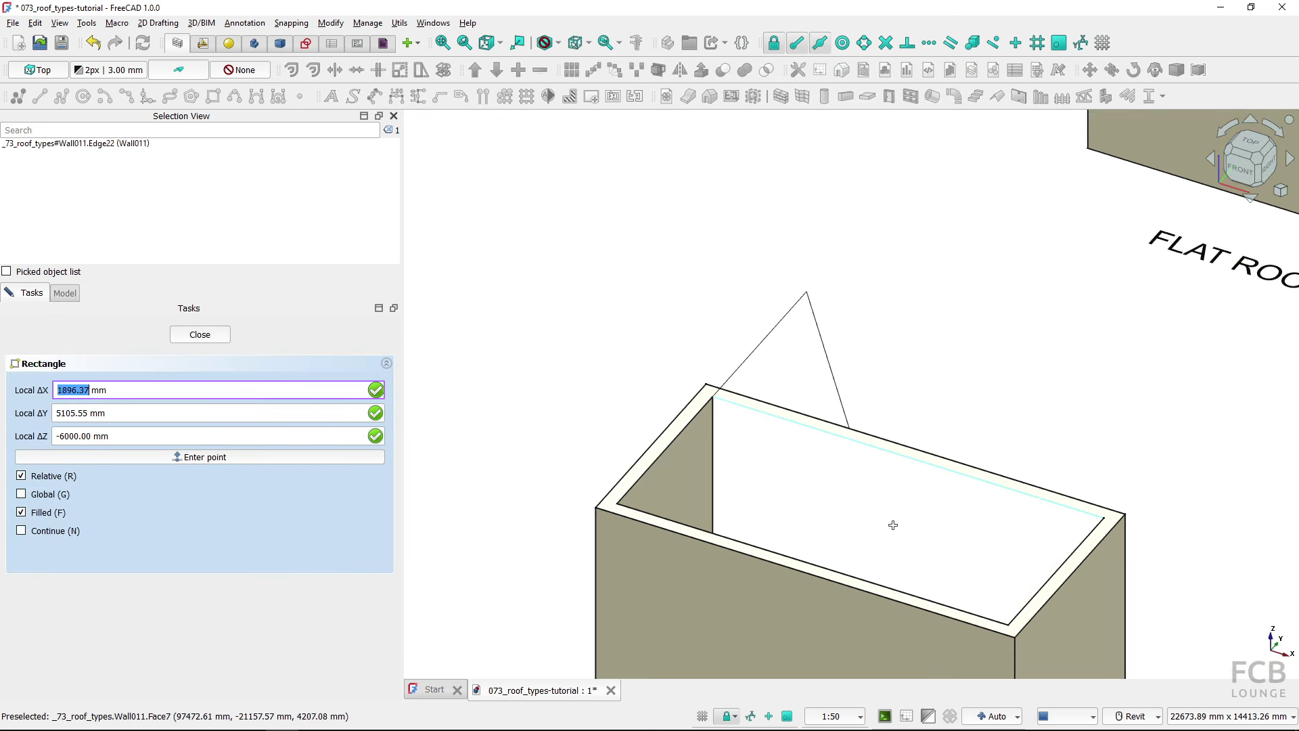
{"action": "left_click", "coordinate": [1012, 626]}
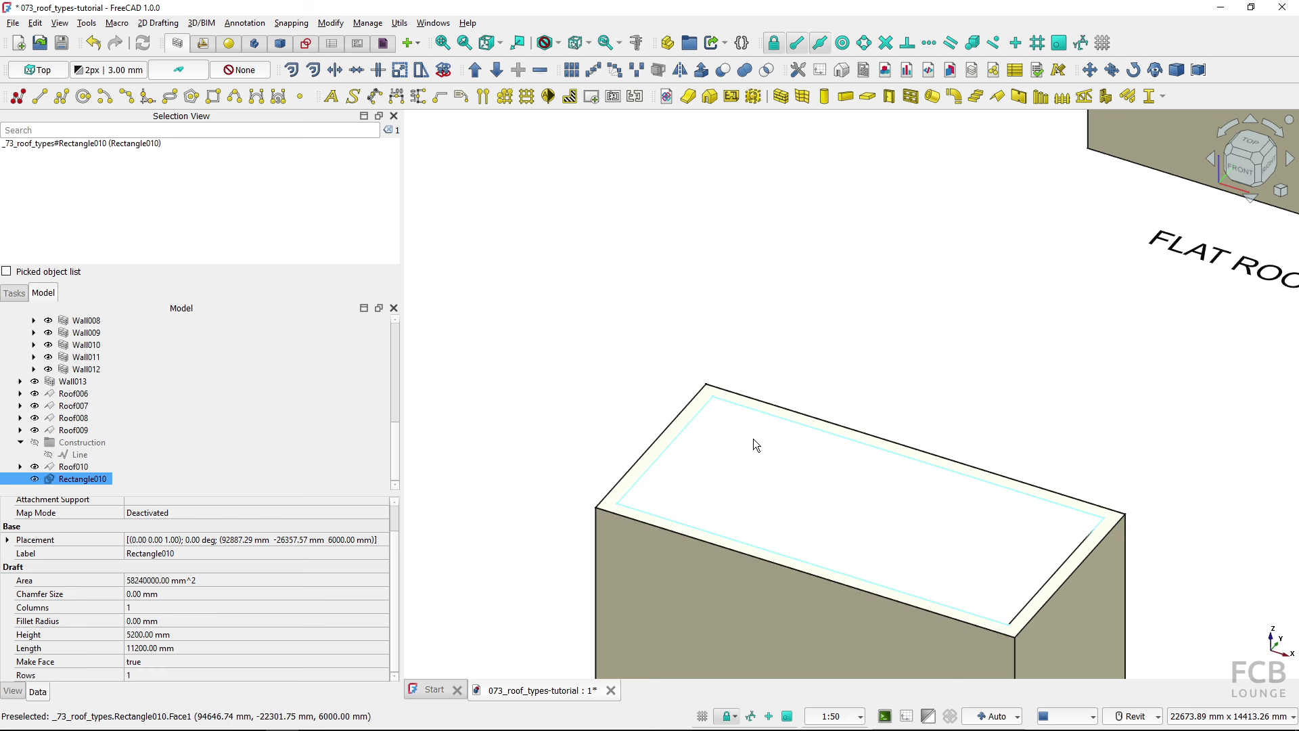
Lower the new rectangle between the walls by setting its Z position to 5700 mm
{"action": "scroll", "coordinate": [781, 427], "scroll_direction": "down", "scroll_amount": 2}
{"action": "middle_click_drag", "start_coordinate": [783, 425], "coordinate": [745, 528]}
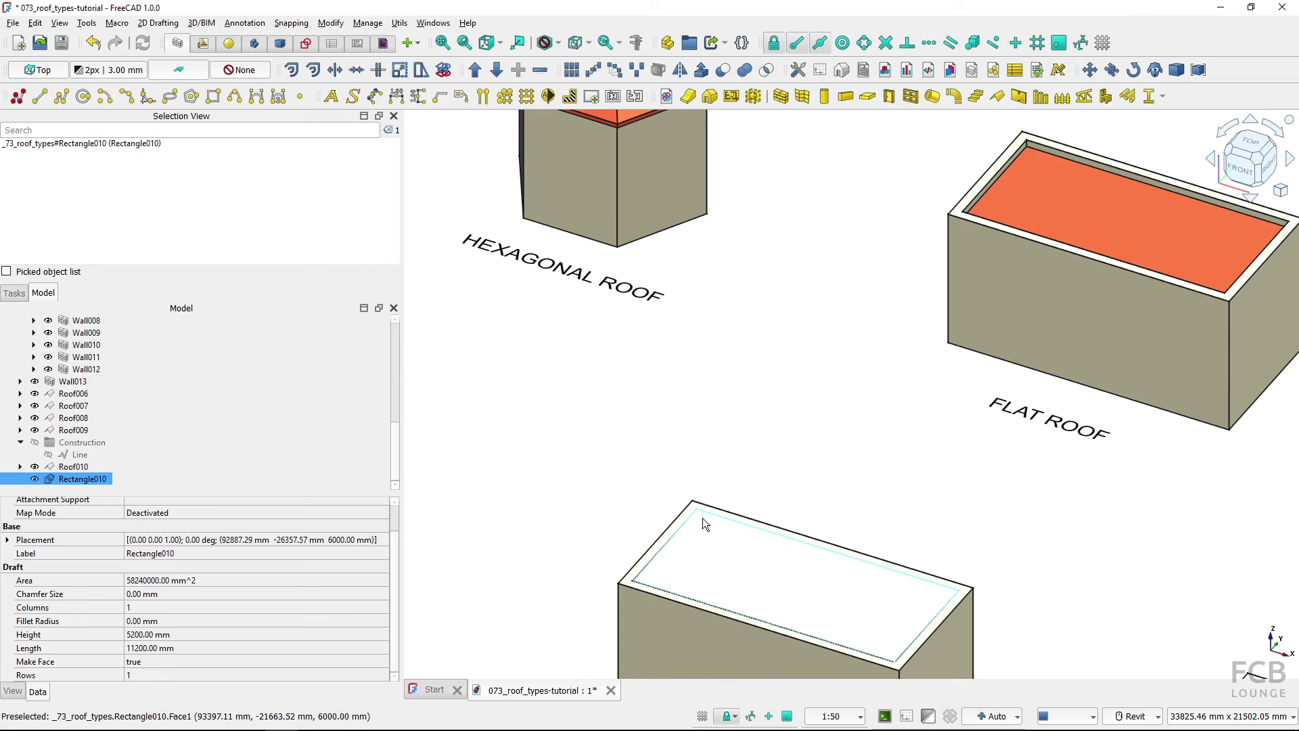
{"action": "middle_click_drag", "start_coordinate": [726, 553], "coordinate": [766, 448]}
{"action": "scroll", "coordinate": [766, 447], "scroll_direction": "up", "scroll_amount": 2}
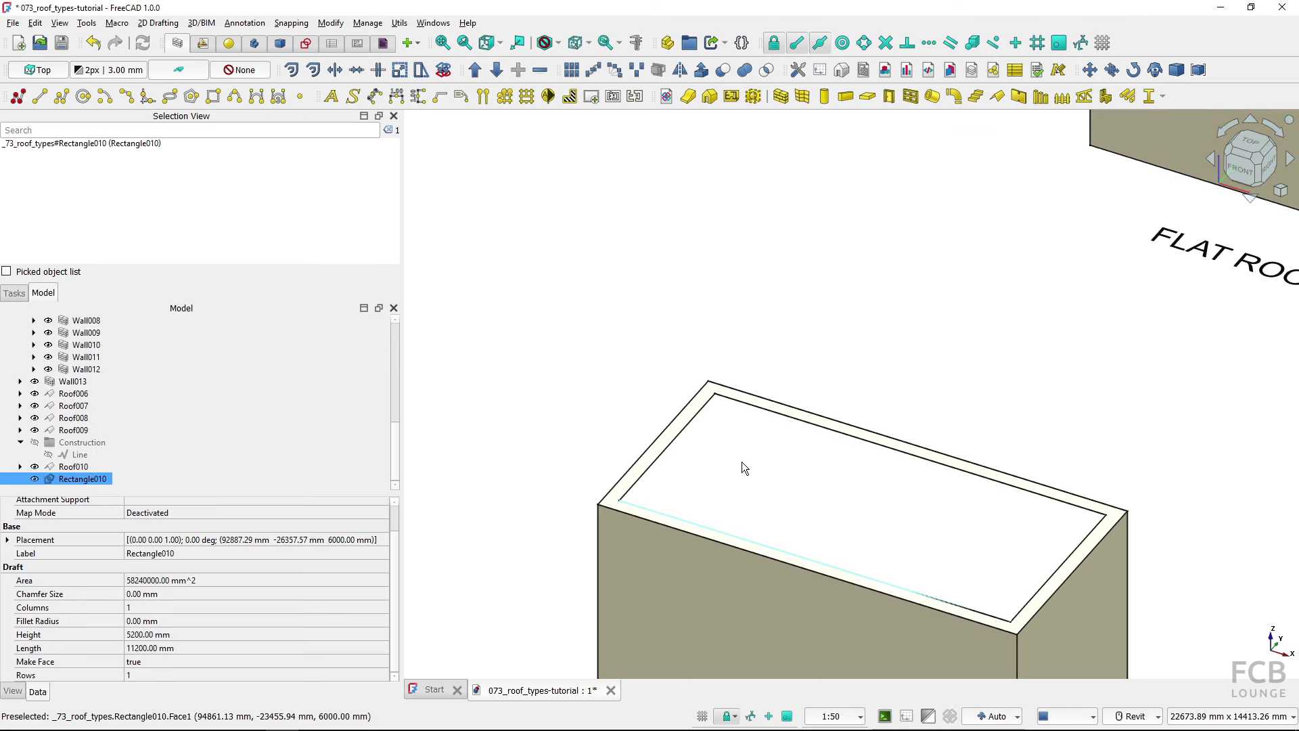
{"action": "left_click", "coordinate": [742, 463]}
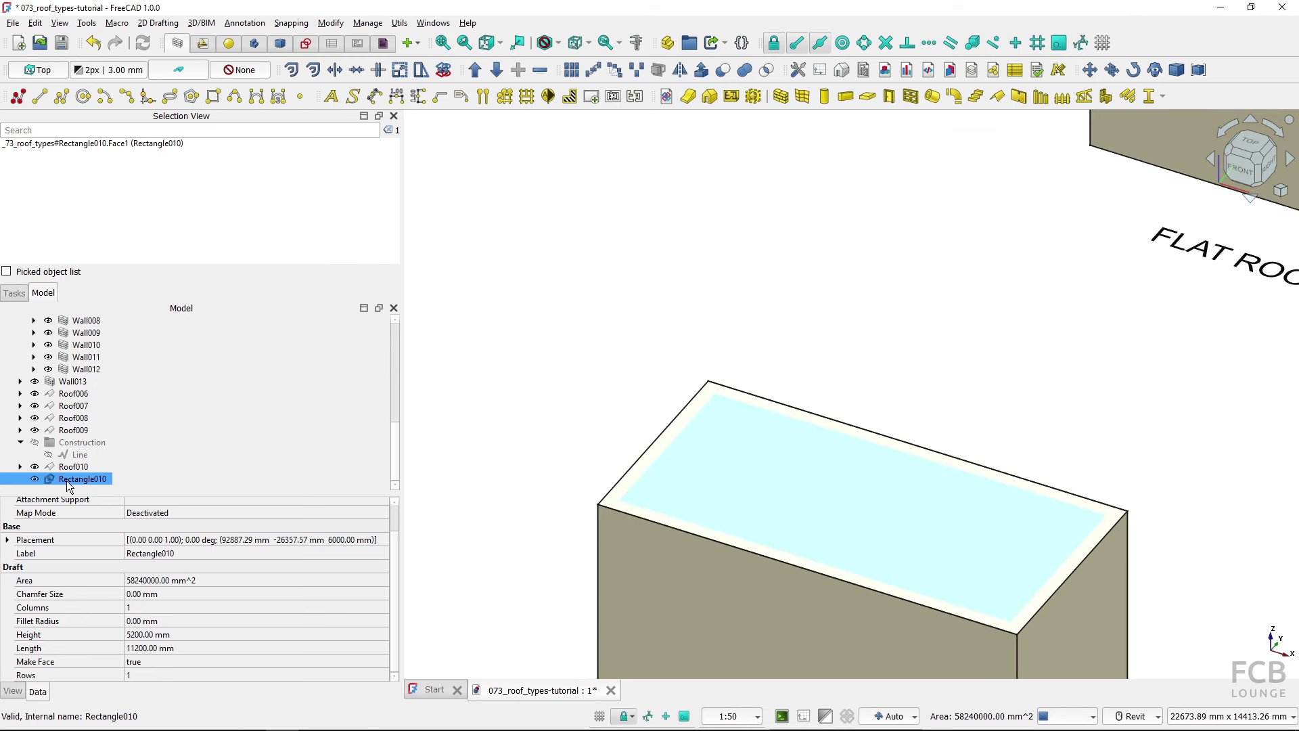
{"action": "left_click", "coordinate": [9, 540]}
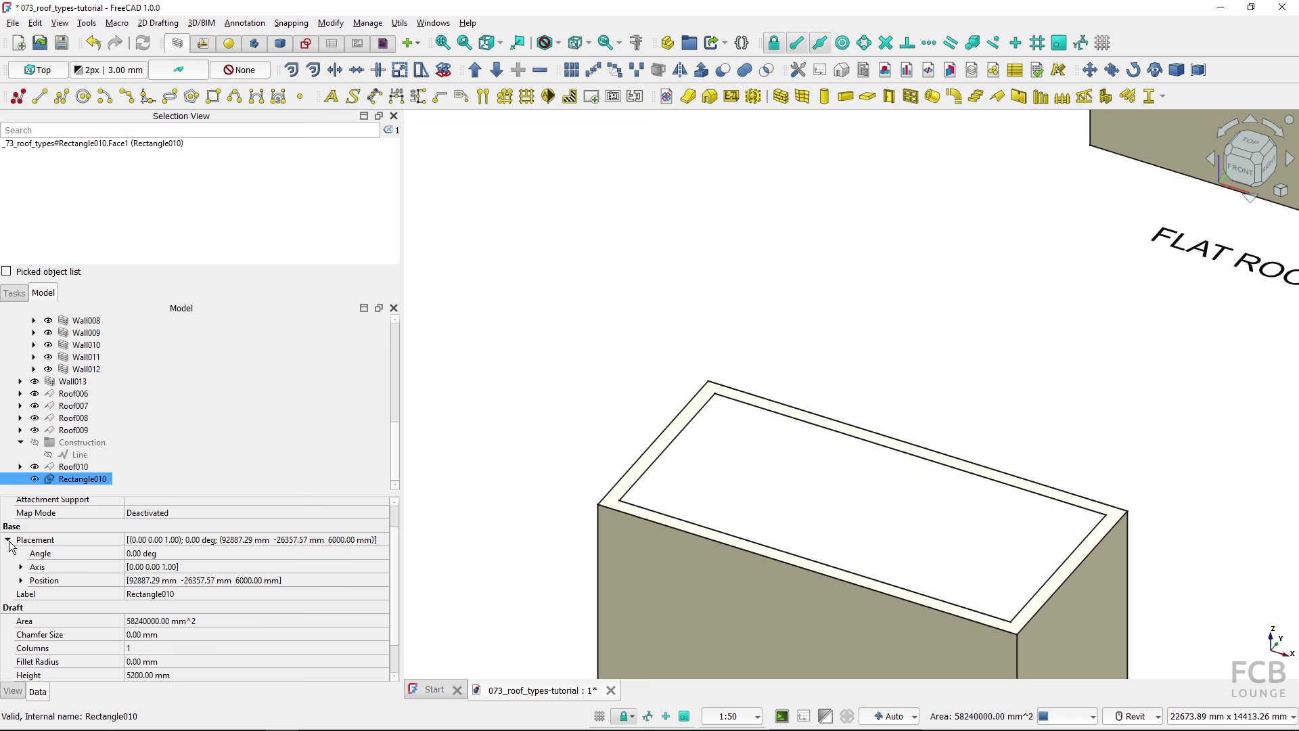
{"action": "left_click", "coordinate": [21, 580]}
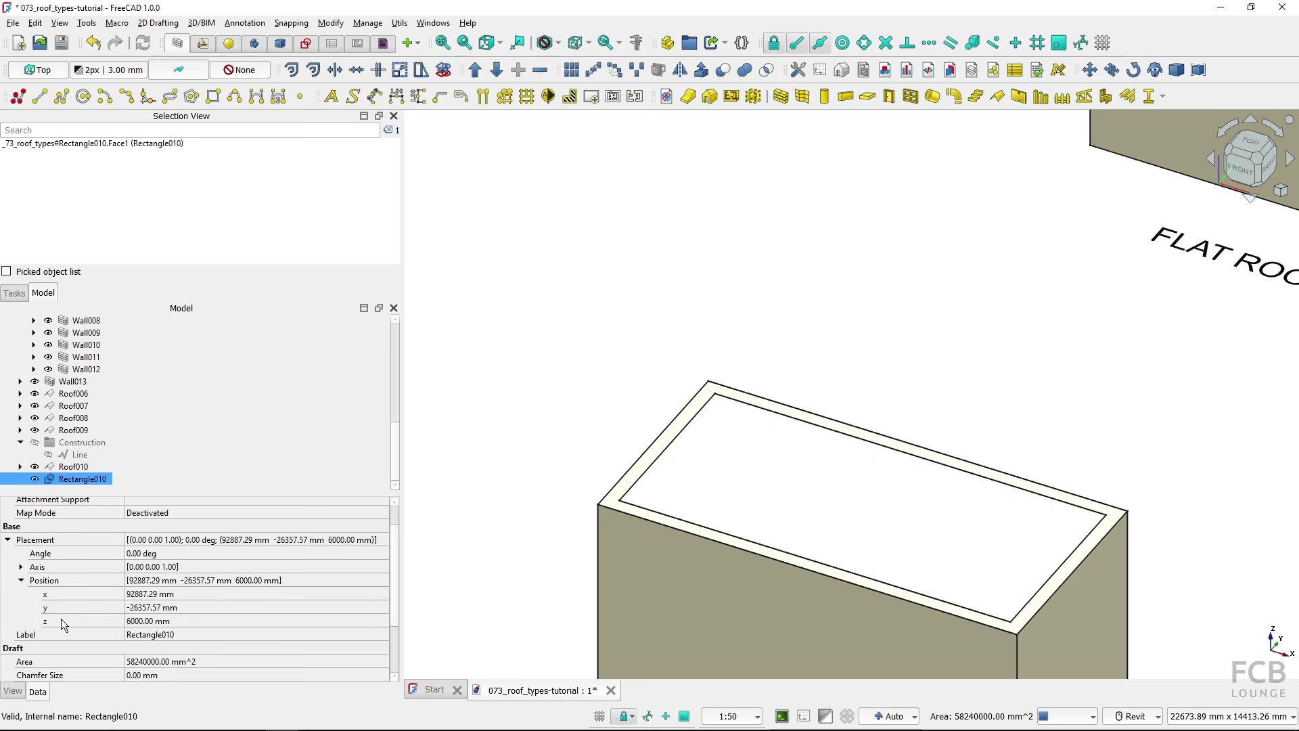
{"action": "left_click", "coordinate": [190, 619]}
{"action": "type", "text": "5700"}
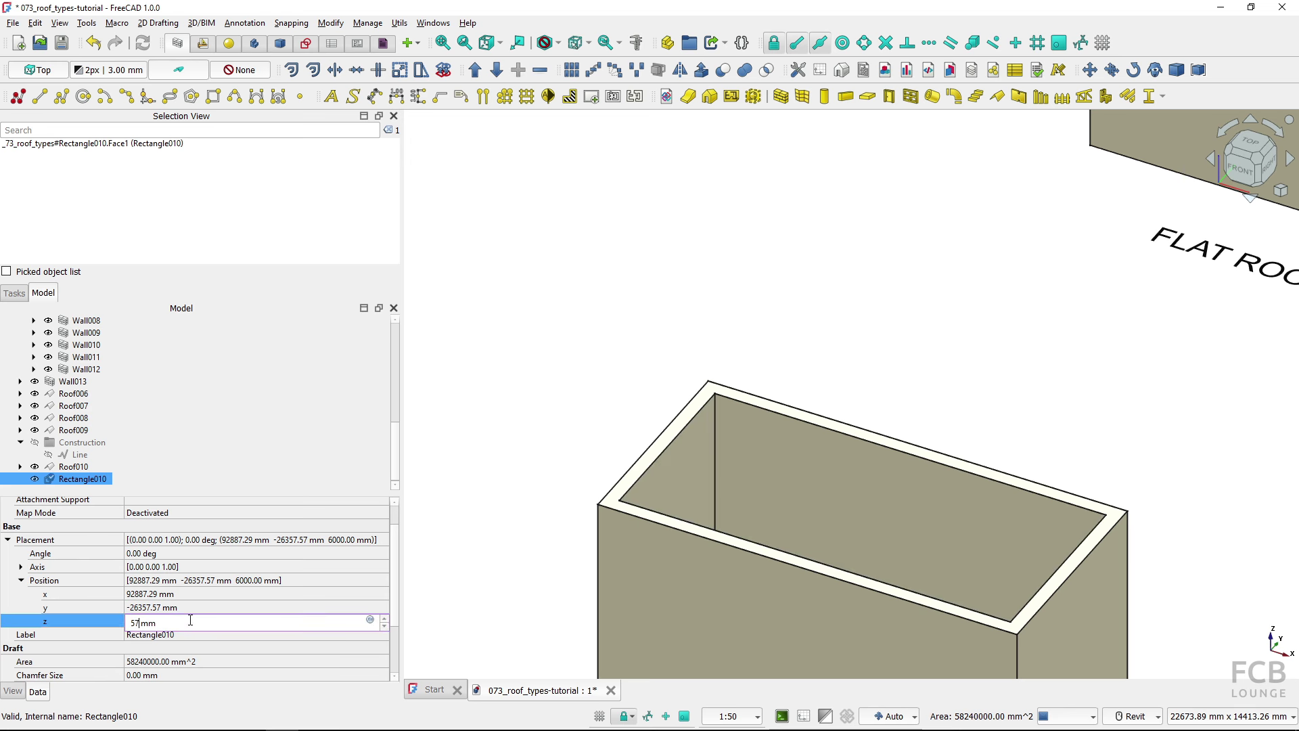
{"action": "key", "text": "Return"}
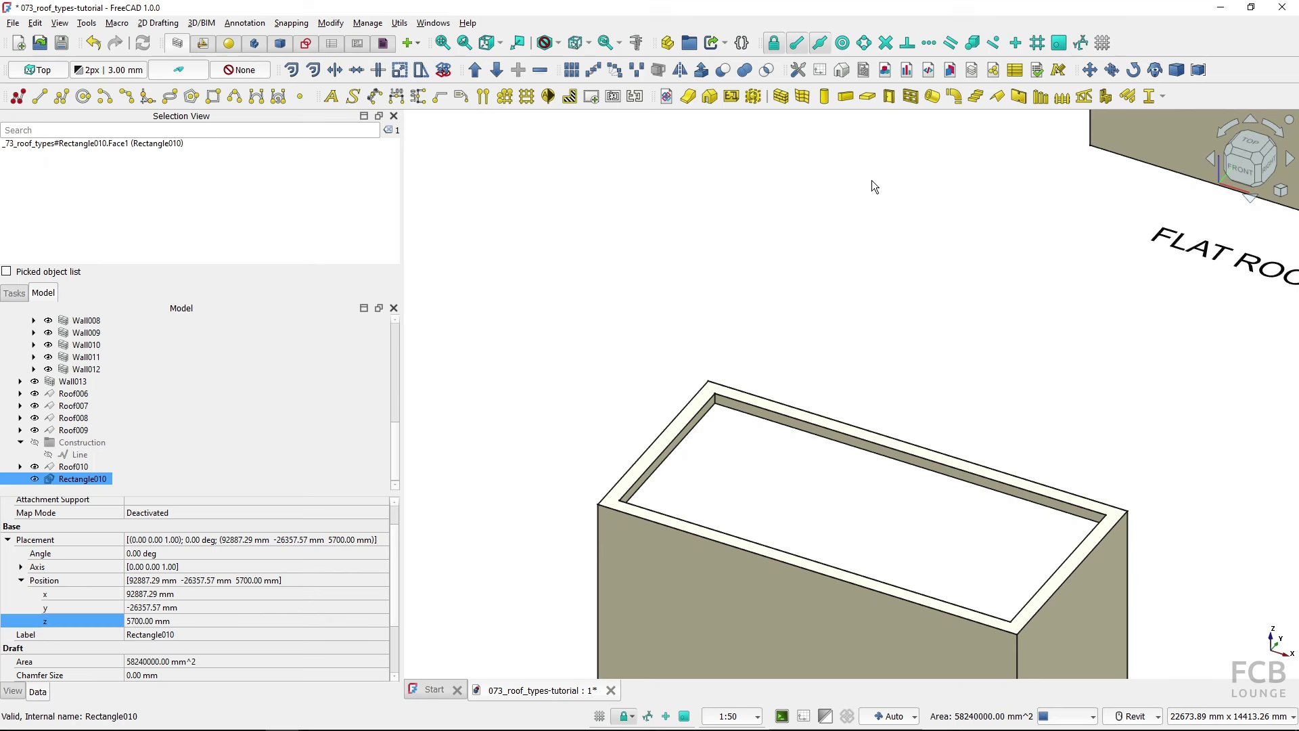
Create a slab from the lowered rectangle inside the flat roof walls
{"action": "left_click", "coordinate": [866, 100]}
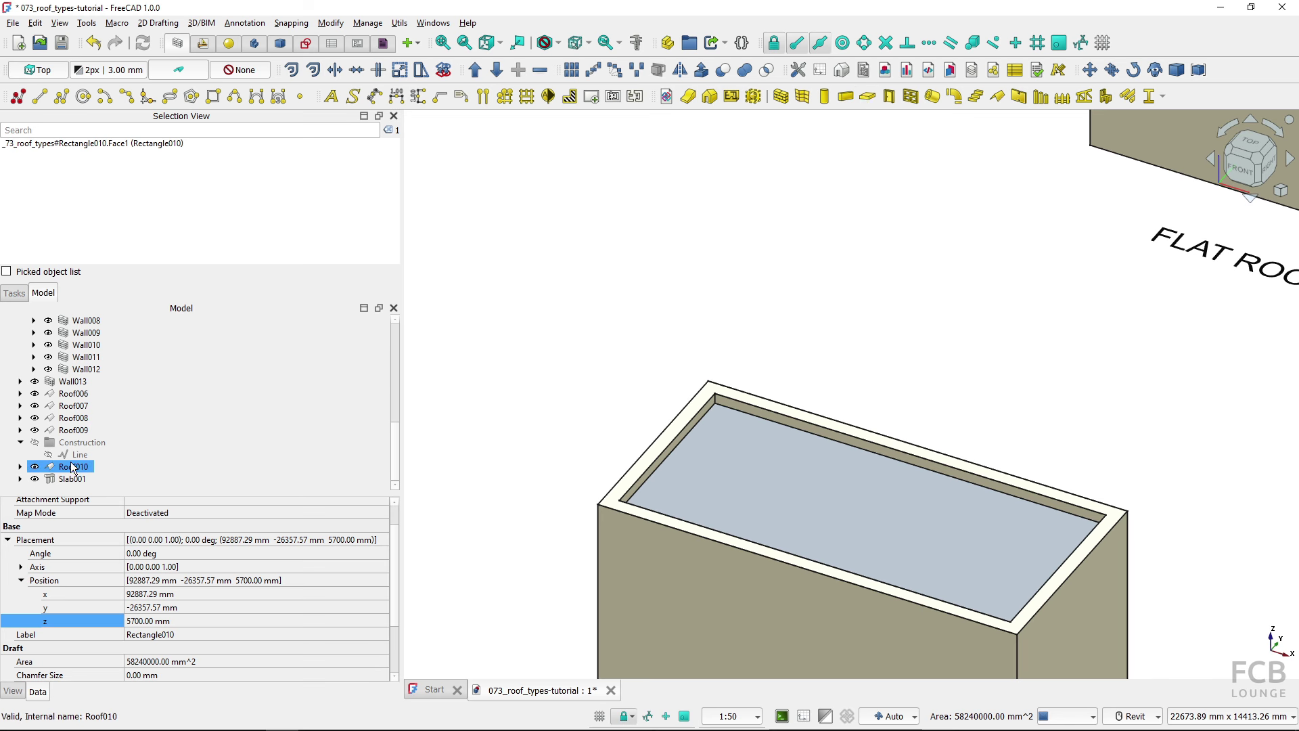
{"action": "left_click", "coordinate": [73, 479]}
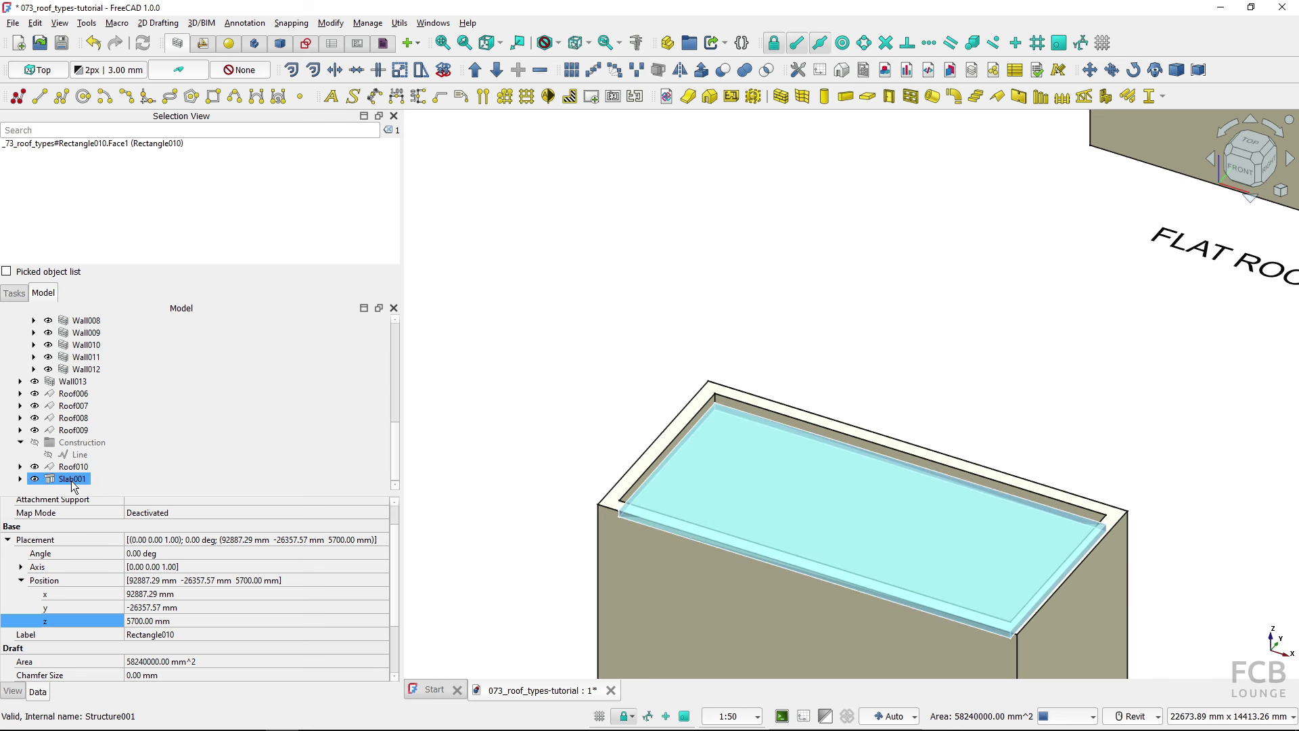
{"action": "left_click", "coordinate": [74, 491]}
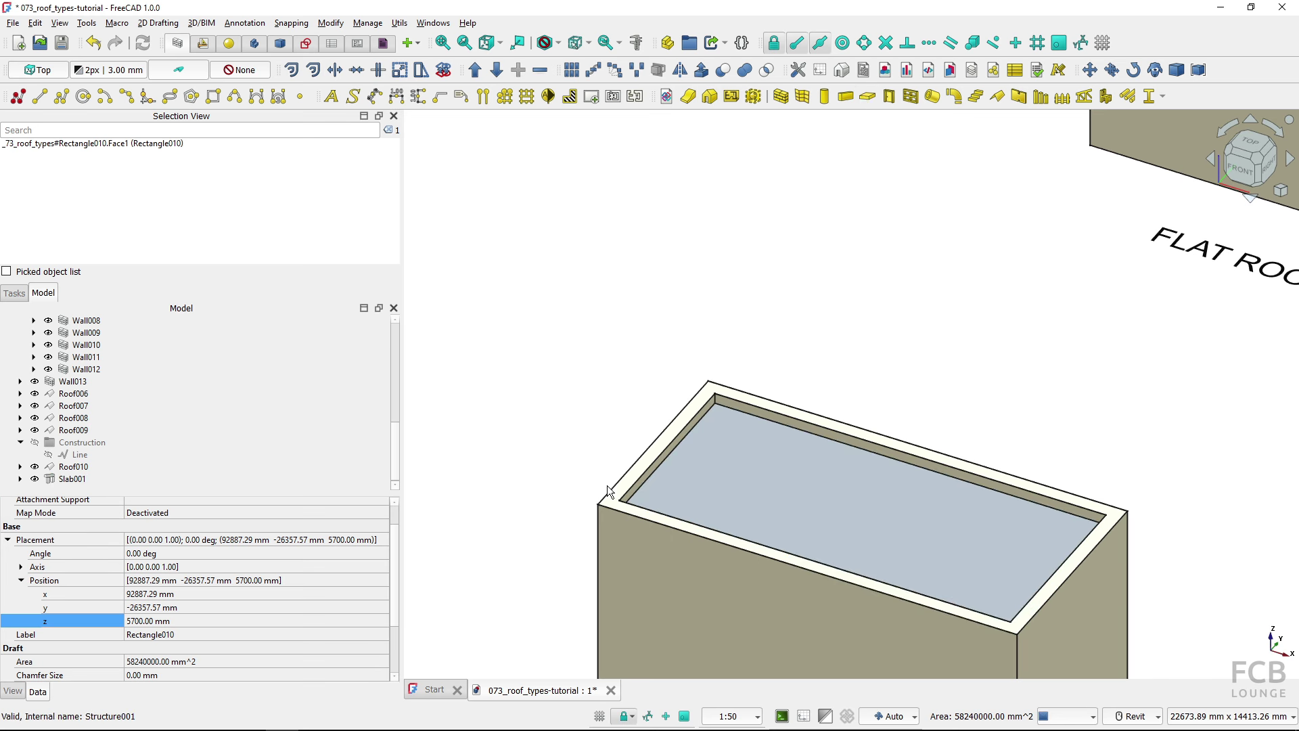
Set the height of the new slab to 300 mm
{"action": "left_click", "coordinate": [85, 479]}
{"action": "left_click", "coordinate": [84, 488]}
{"action": "scroll", "coordinate": [238, 564], "scroll_direction": "down", "scroll_amount": 1}
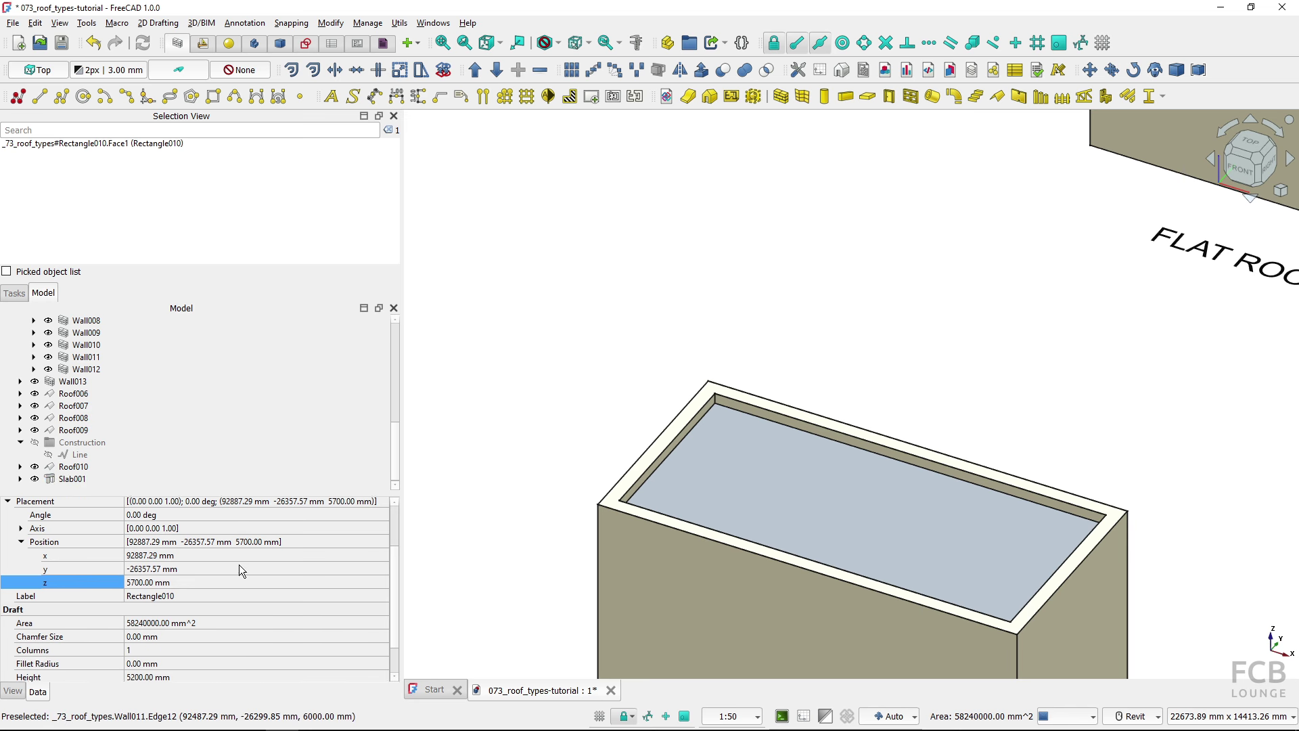
{"action": "scroll", "coordinate": [238, 565], "scroll_direction": "down", "scroll_amount": 1}
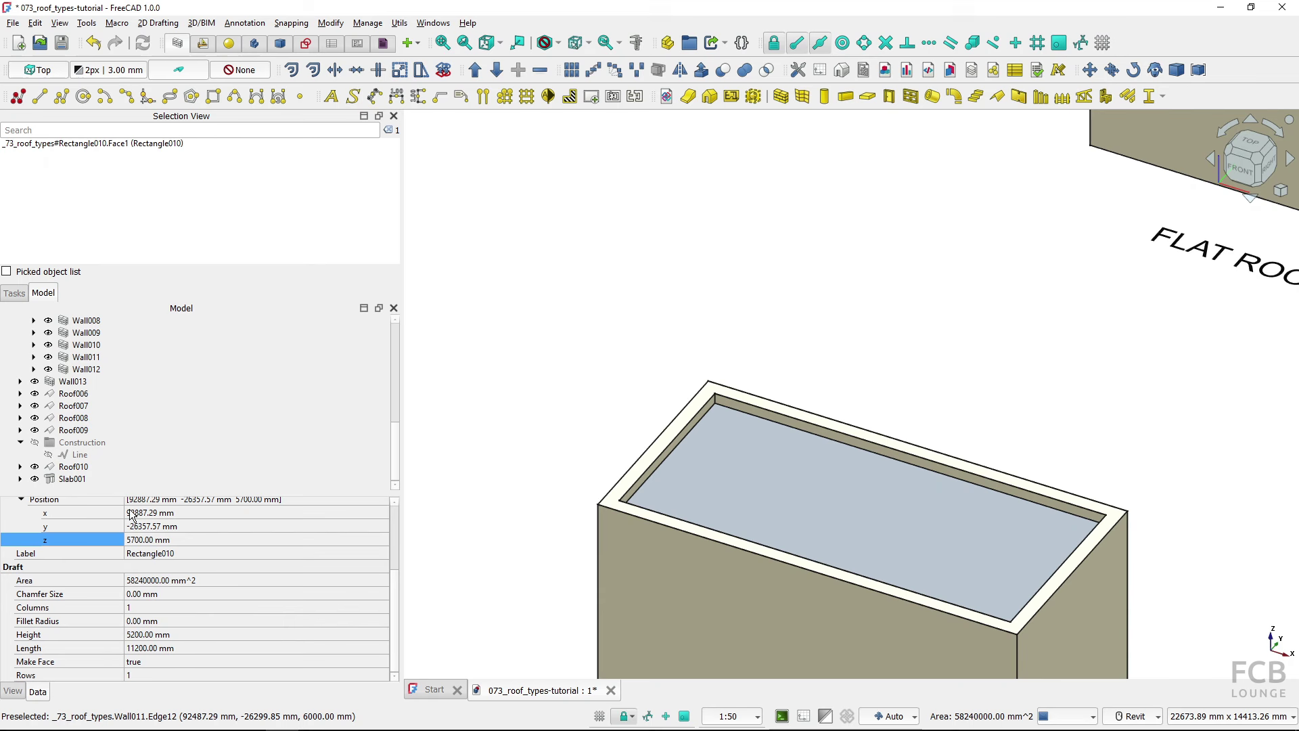
{"action": "left_click", "coordinate": [72, 479]}
{"action": "scroll", "coordinate": [229, 598], "scroll_direction": "down", "scroll_amount": 1}
{"action": "scroll", "coordinate": [229, 598], "scroll_direction": "down", "scroll_amount": 8}
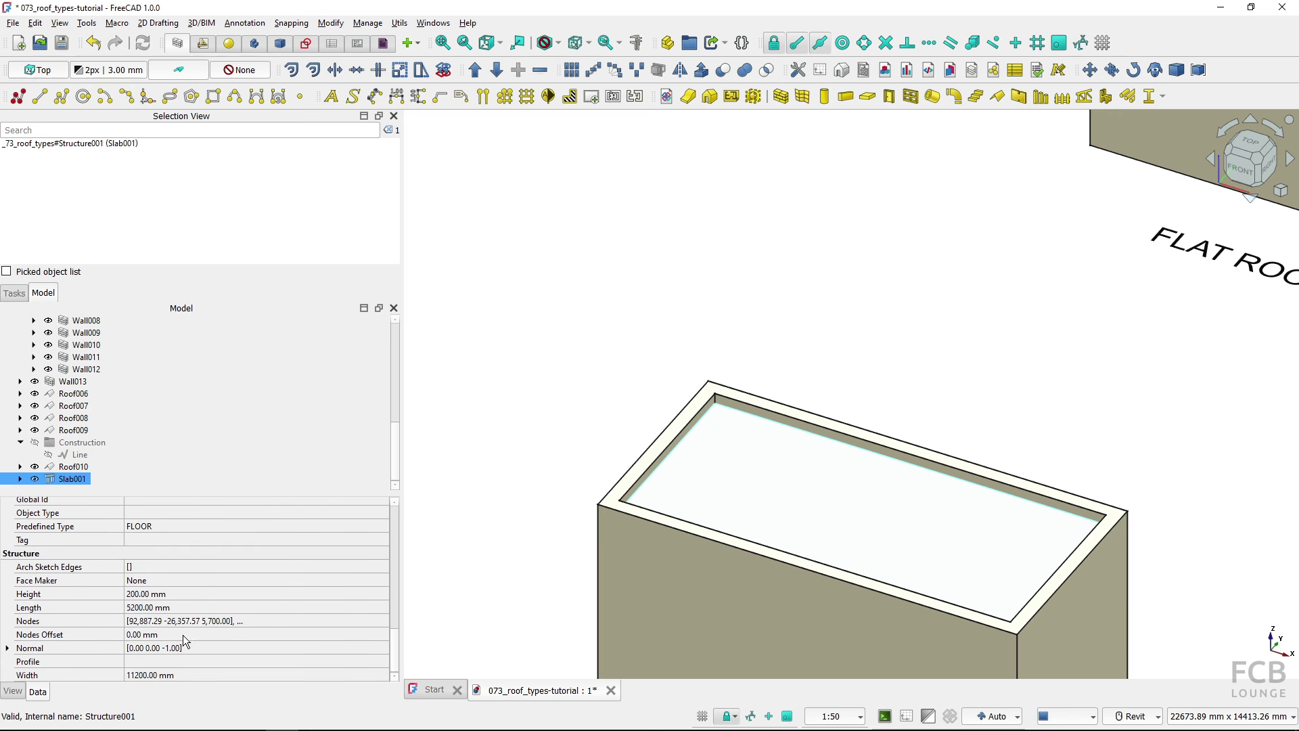
{"action": "left_click", "coordinate": [138, 599]}
{"action": "left_click", "coordinate": [180, 592]}
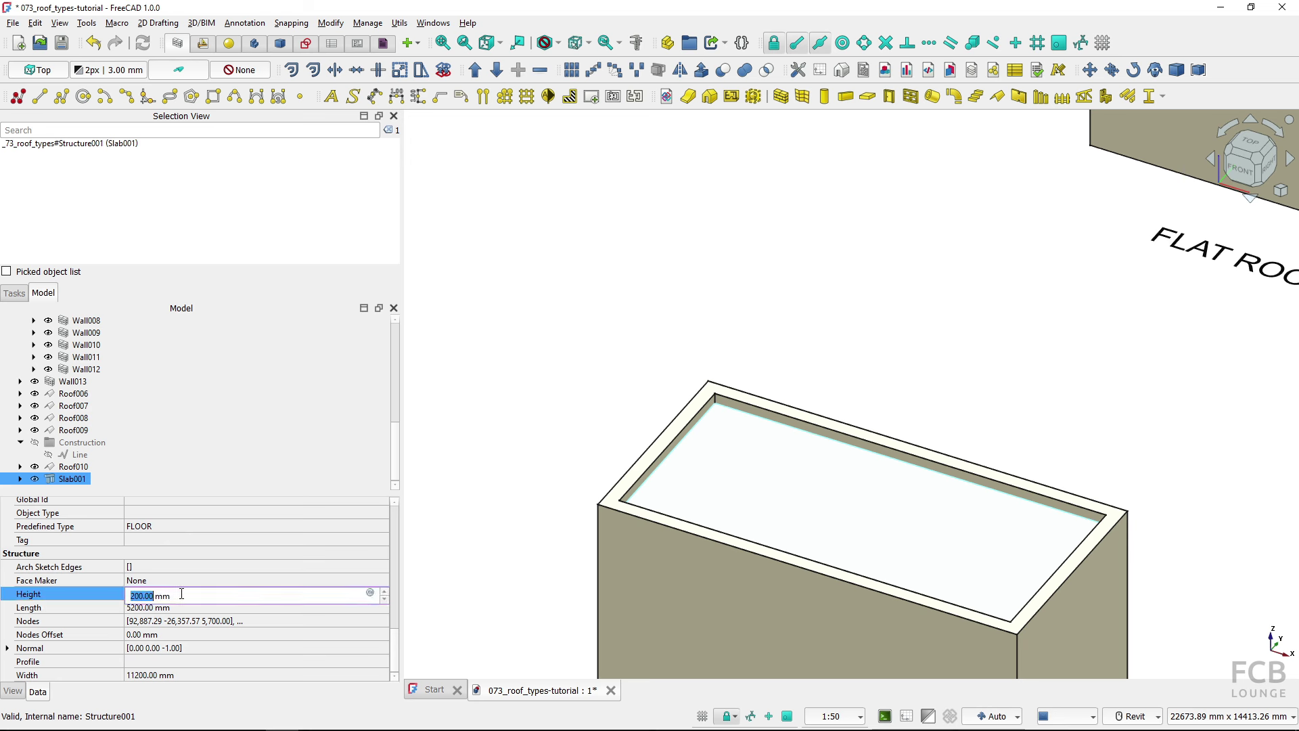
{"action": "type", "text": "3000"}
{"action": "key", "text": "Return"}
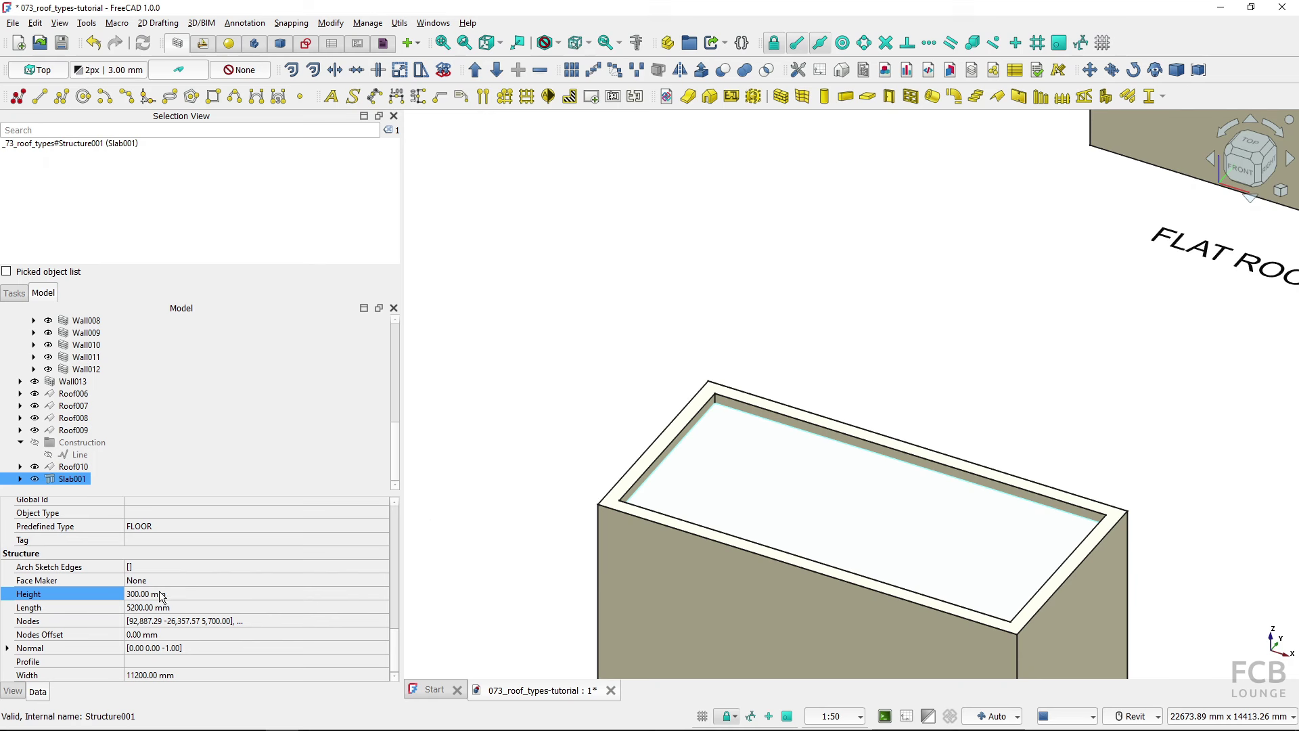
Change the slab's IFC type to Roof
{"action": "scroll", "coordinate": [158, 589], "scroll_direction": "up", "scroll_amount": 4}
{"action": "scroll", "coordinate": [158, 588], "scroll_direction": "down", "scroll_amount": 2}
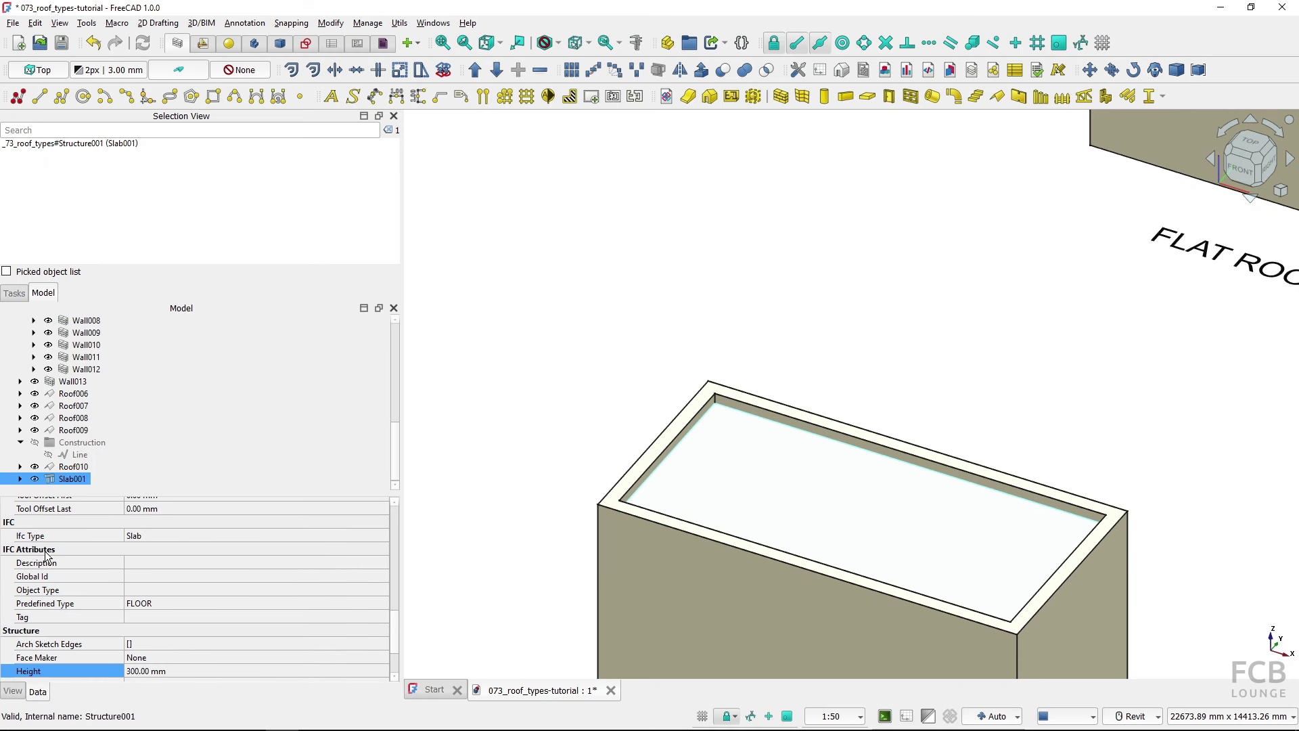
{"action": "left_click", "coordinate": [177, 537]}
{"action": "left_click", "coordinate": [177, 537]}
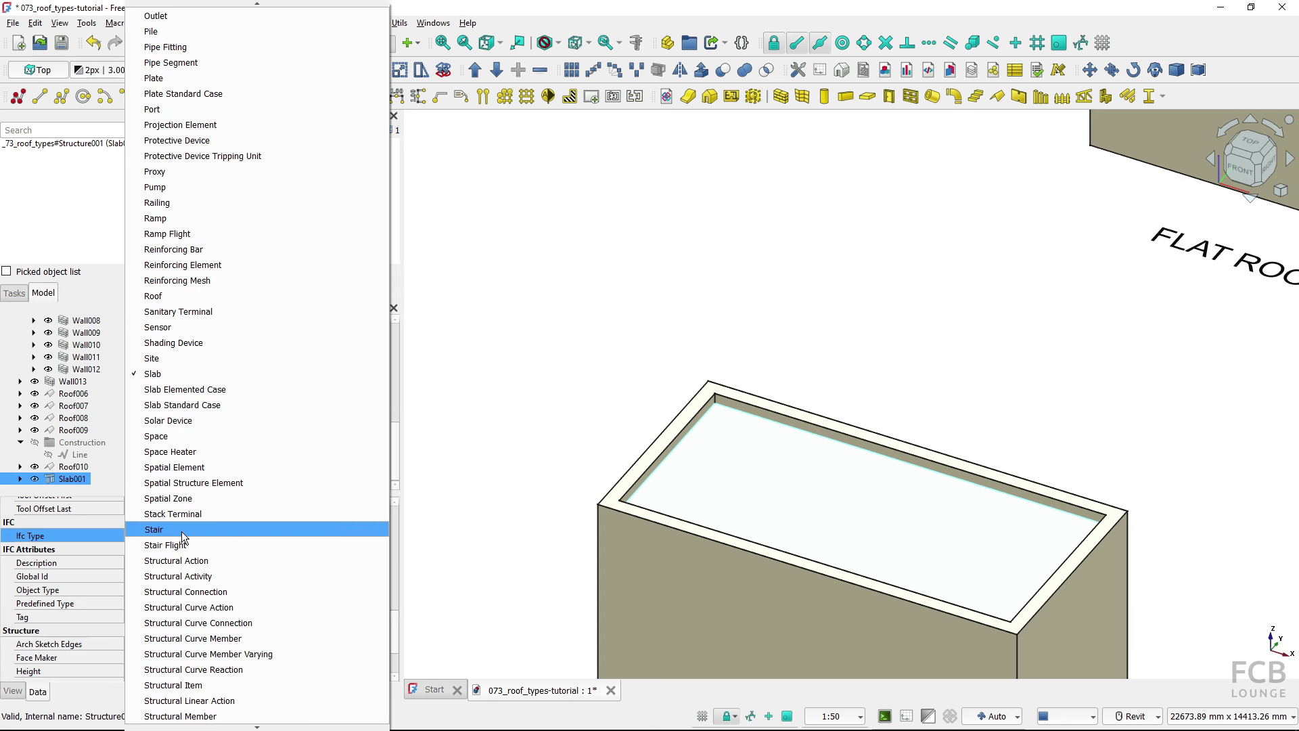
{"action": "left_click", "coordinate": [170, 298]}
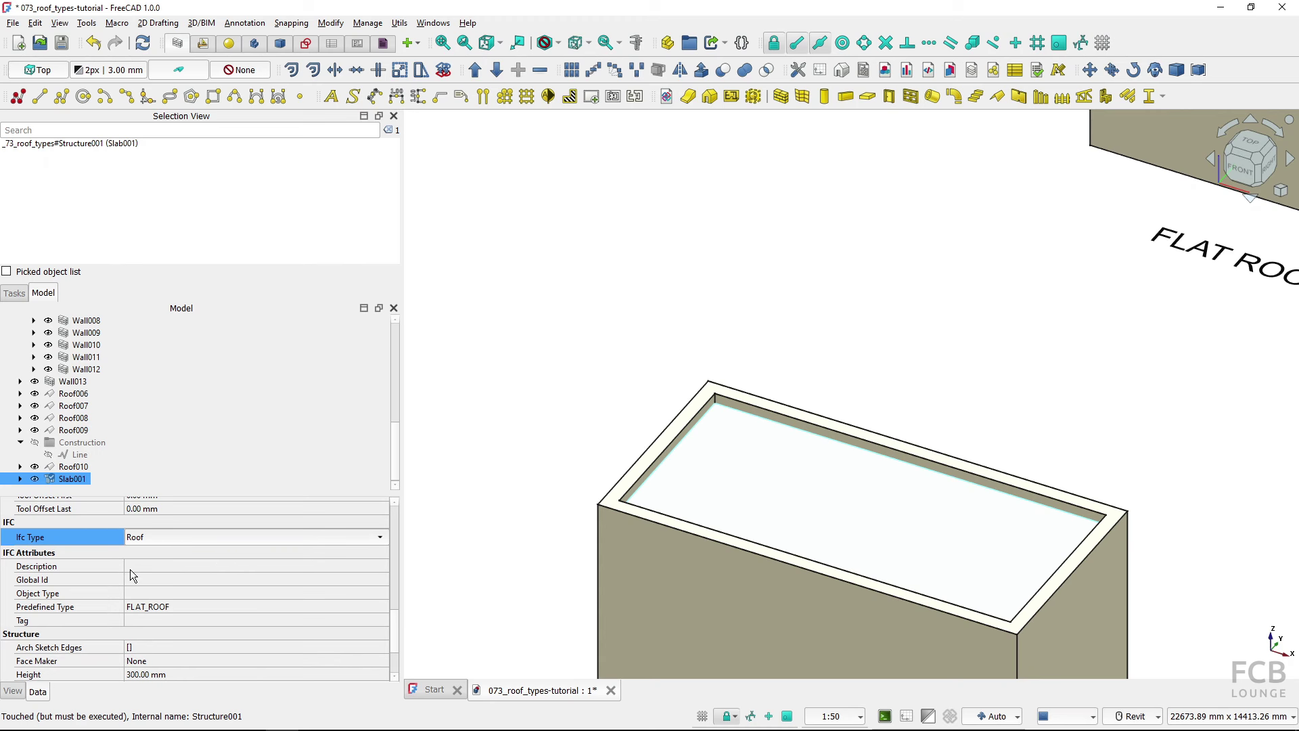
Rename the slab object as "Roof Flat" and clear the selection
{"action": "left_click", "coordinate": [77, 468]}
{"action": "left_click", "coordinate": [72, 480]}
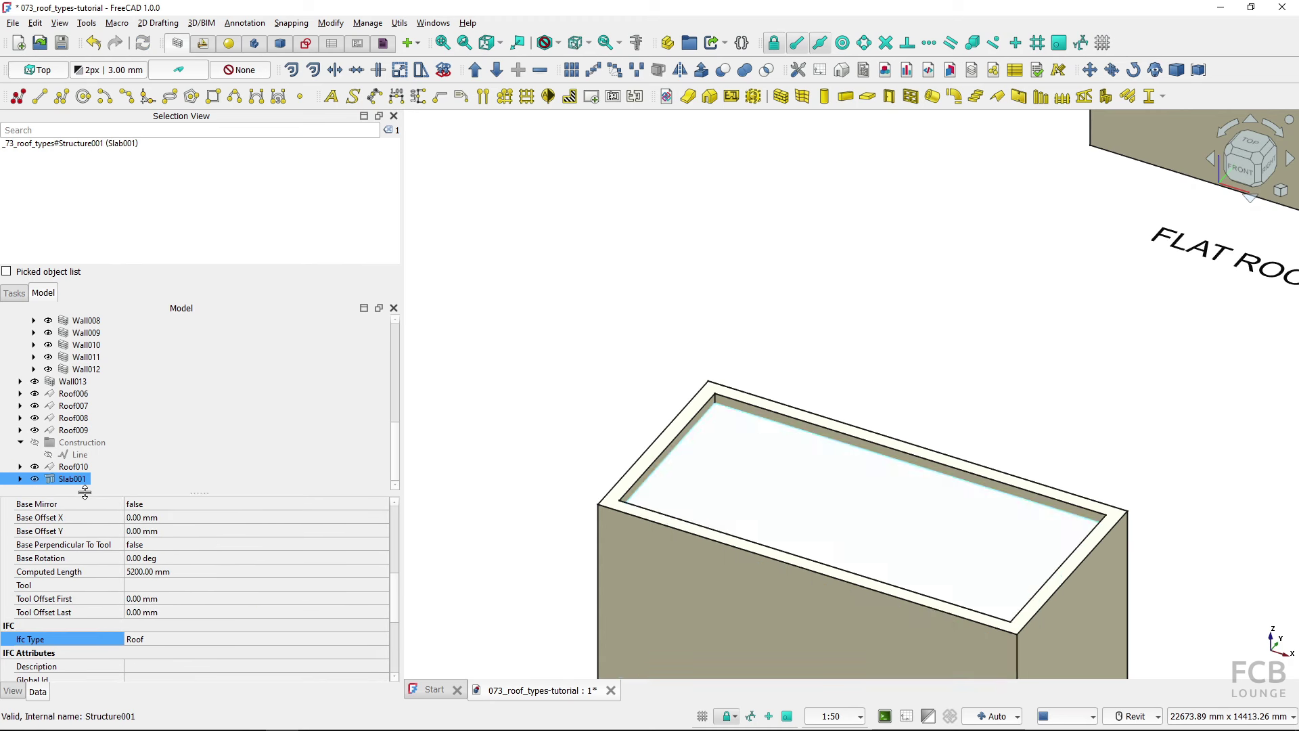
{"action": "left_click", "coordinate": [76, 480]}
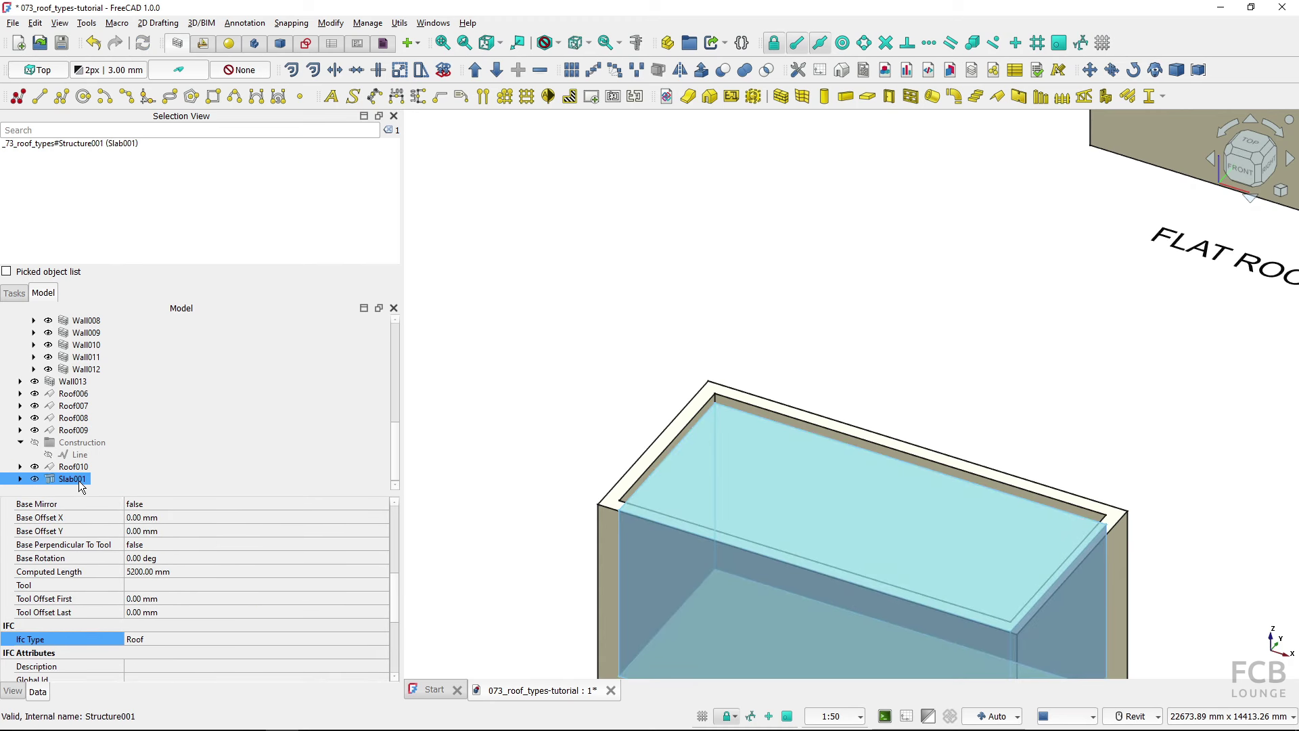
{"action": "type", "text": "F"}
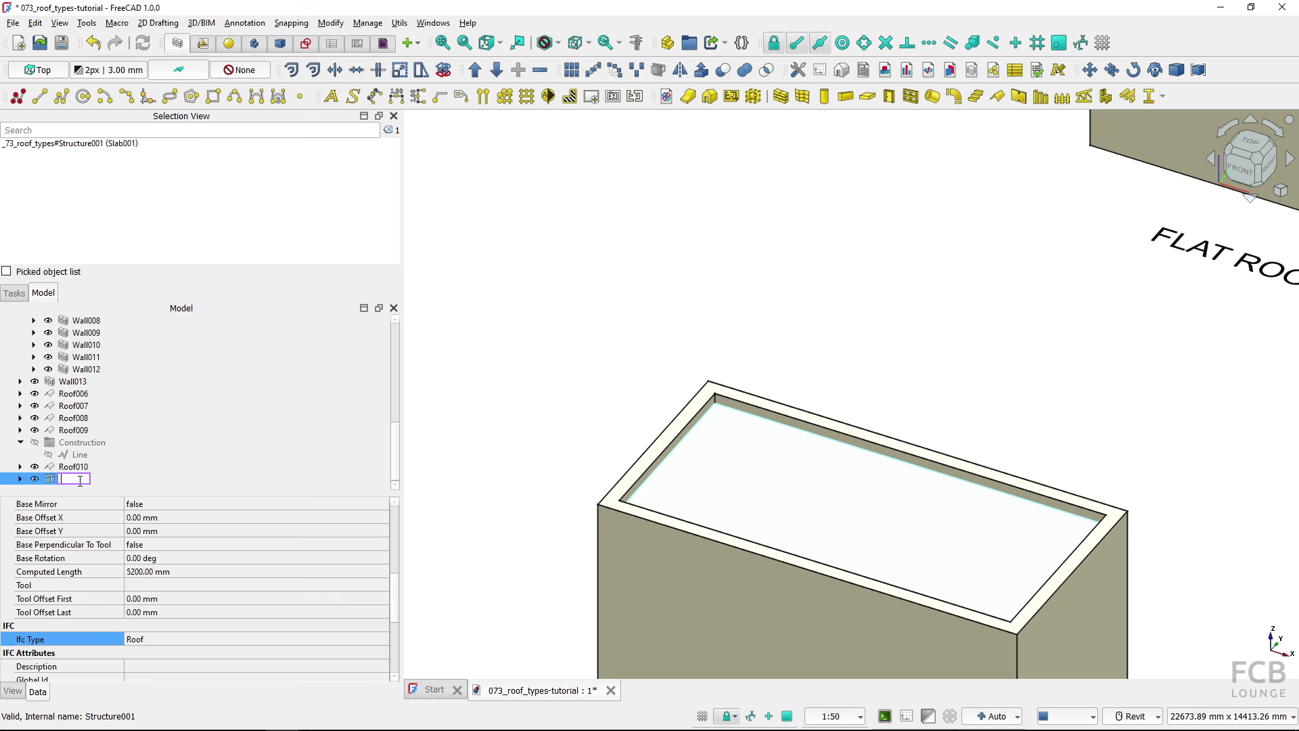
{"action": "type", "text": "oof Flat"}
{"action": "key", "text": "Return"}
{"action": "left_click", "coordinate": [560, 464]}
Examine the saltbox roof example from its gable side to compare its two slopes
{"action": "scroll", "coordinate": [560, 464], "scroll_direction": "down", "scroll_amount": 5}
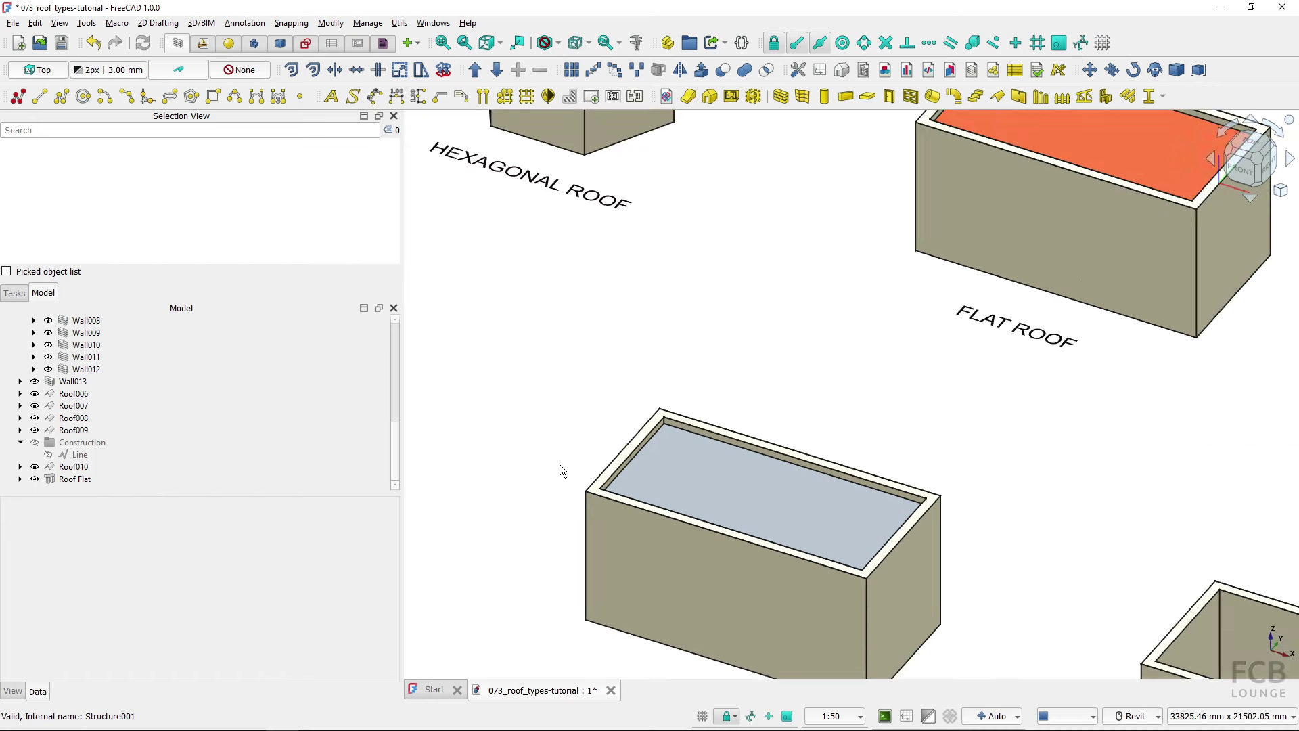
{"action": "middle_click_drag", "start_coordinate": [916, 444], "coordinate": [656, 413]}
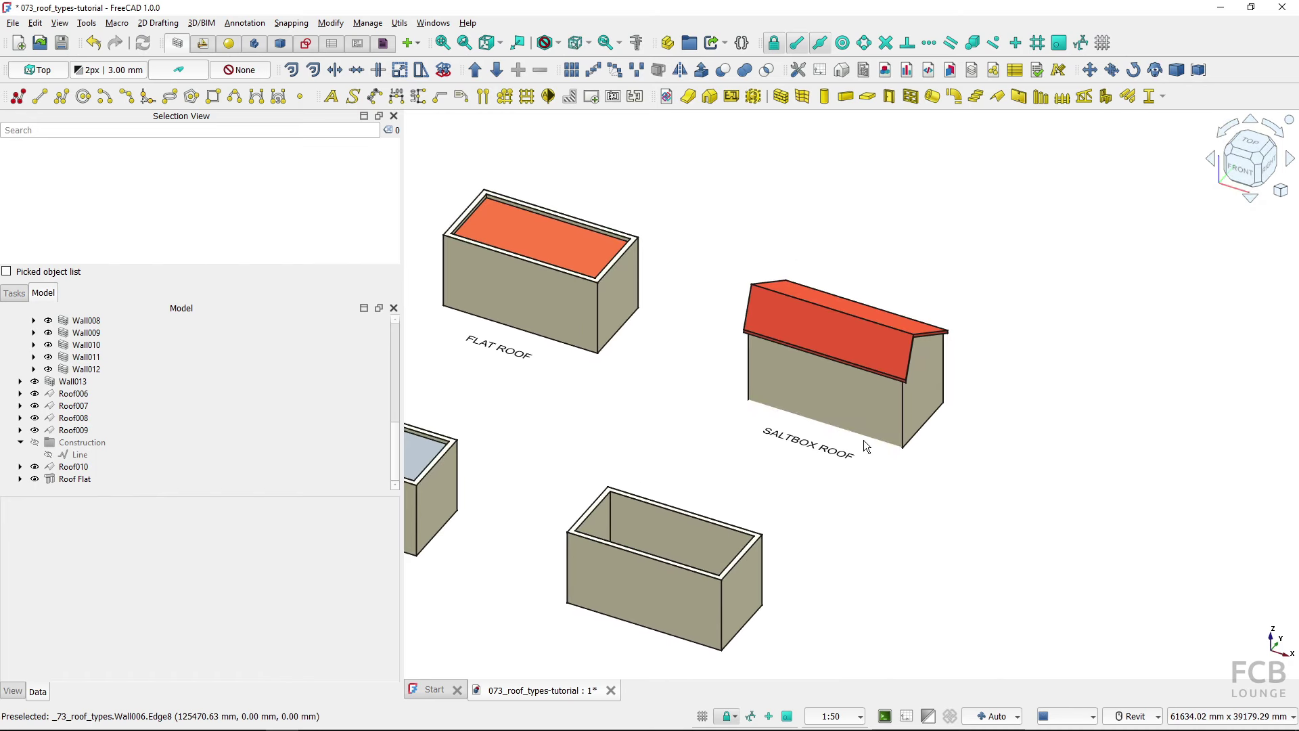
{"action": "scroll", "coordinate": [867, 443], "scroll_direction": "up", "scroll_amount": 3}
{"action": "middle_click_drag", "start_coordinate": [947, 466], "coordinate": [783, 429], "text": "shift"}
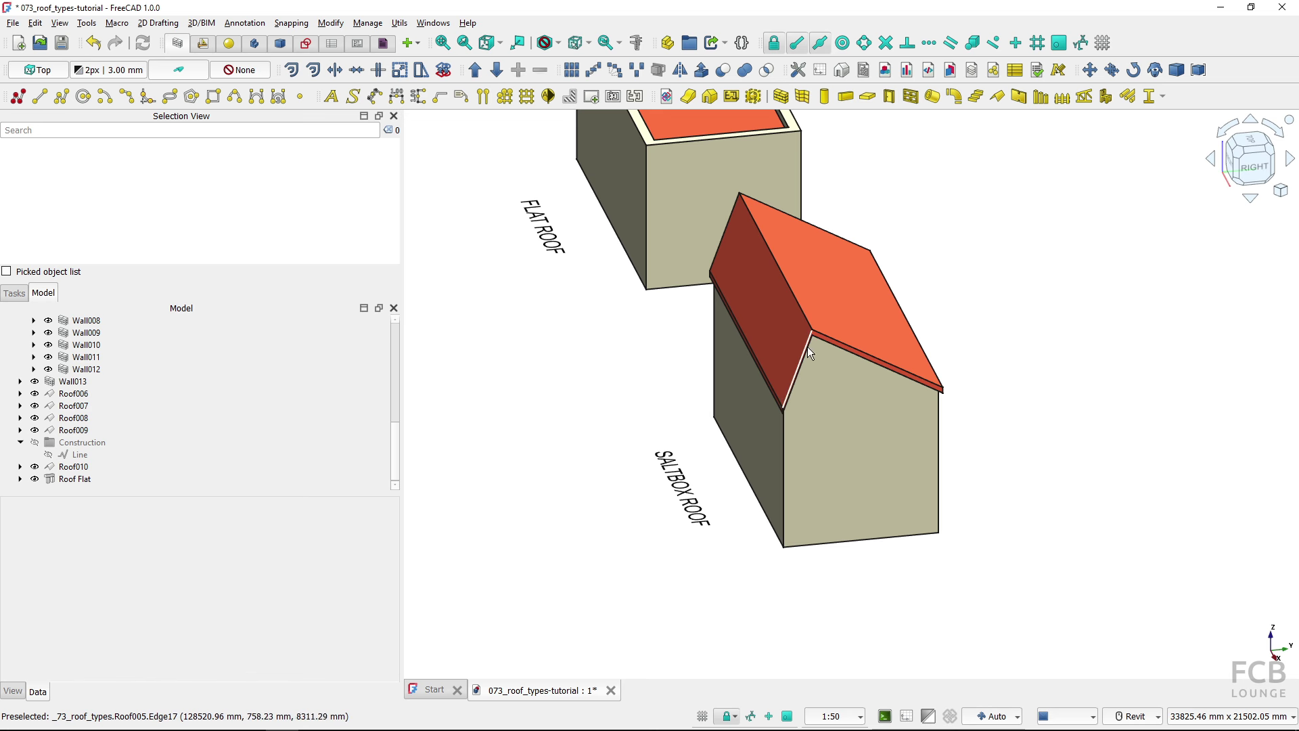
{"action": "middle_click_drag", "start_coordinate": [835, 362], "coordinate": [798, 326], "text": "shift"}
{"action": "left_click_drag", "start_coordinate": [798, 326], "coordinate": [804, 321], "text": "shift"}
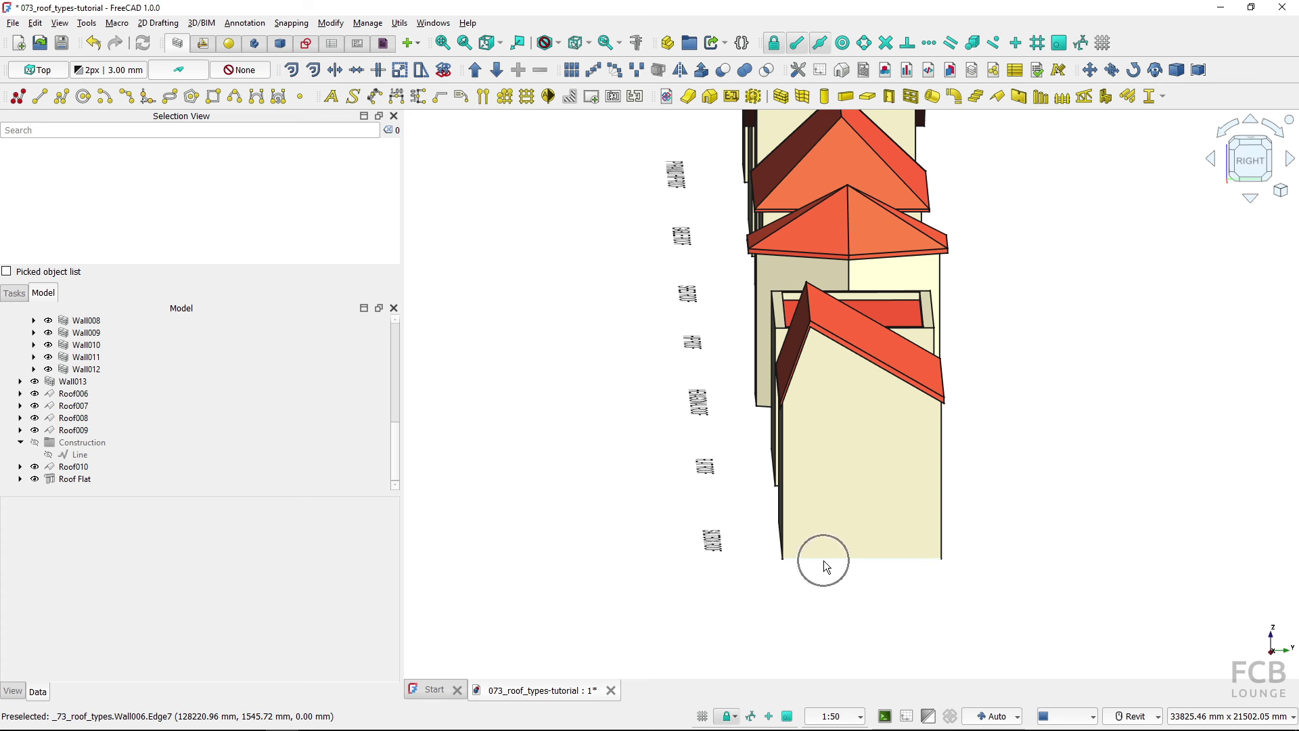
Draw a filled 12000 by 6000 mm rectangle between opposite outer top corners of the roofless walls near the saltbox roof example
{"action": "scroll", "coordinate": [825, 566], "scroll_direction": "down", "scroll_amount": 4}
{"action": "middle_click_drag", "start_coordinate": [611, 544], "coordinate": [840, 363], "text": "shift"}
{"action": "scroll", "coordinate": [775, 485], "scroll_direction": "up", "scroll_amount": 5}
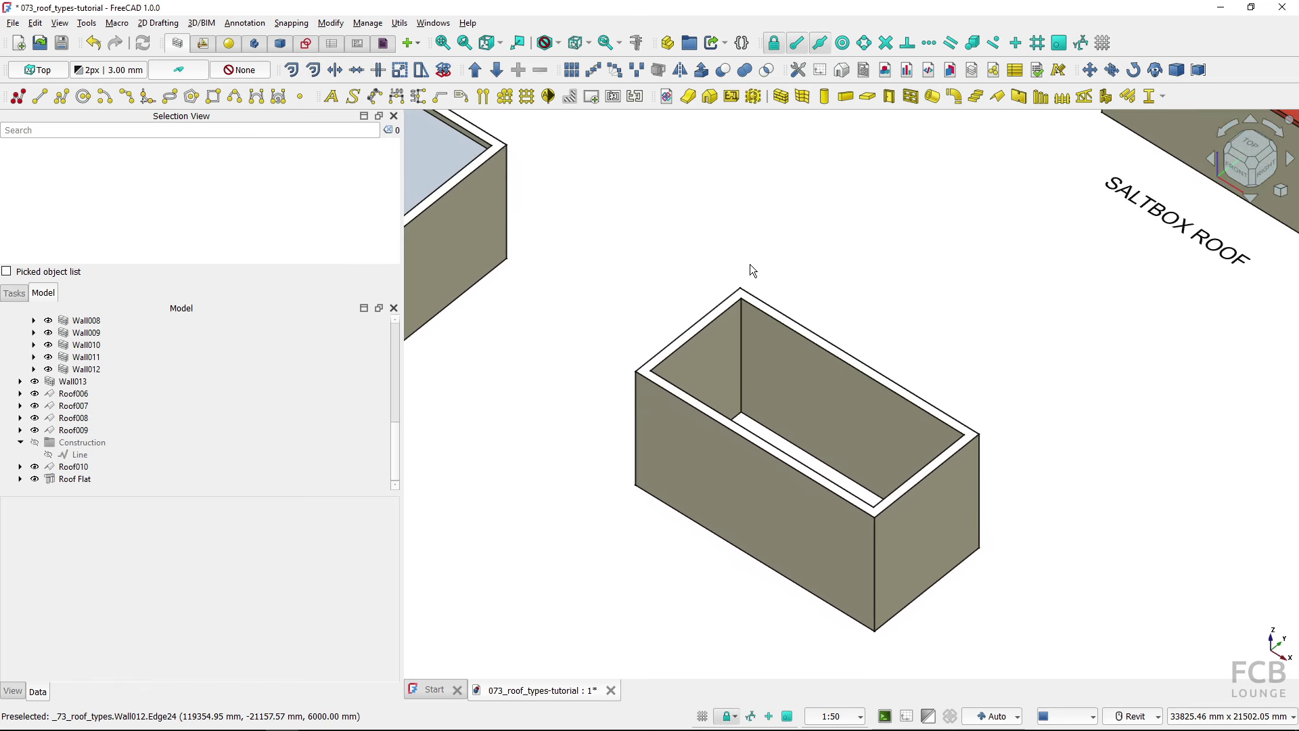
{"action": "left_click", "coordinate": [214, 97]}
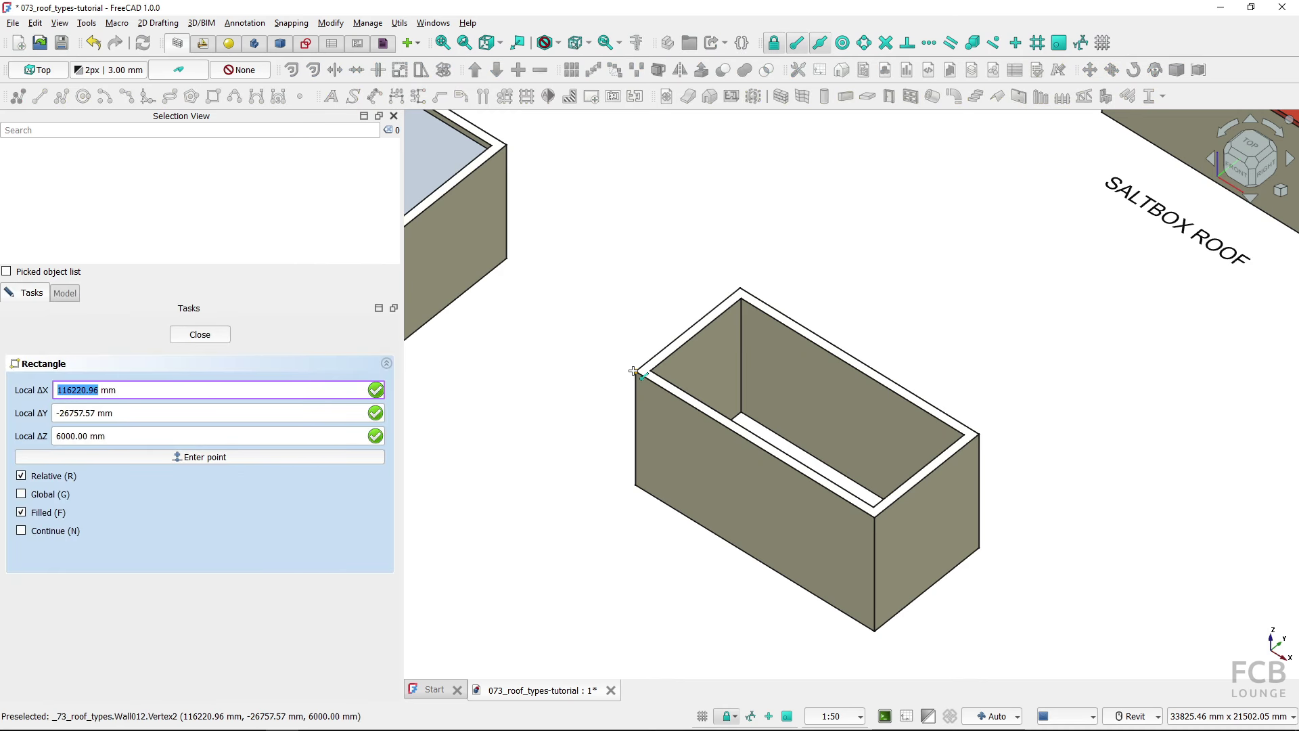
{"action": "left_click", "coordinate": [693, 366]}
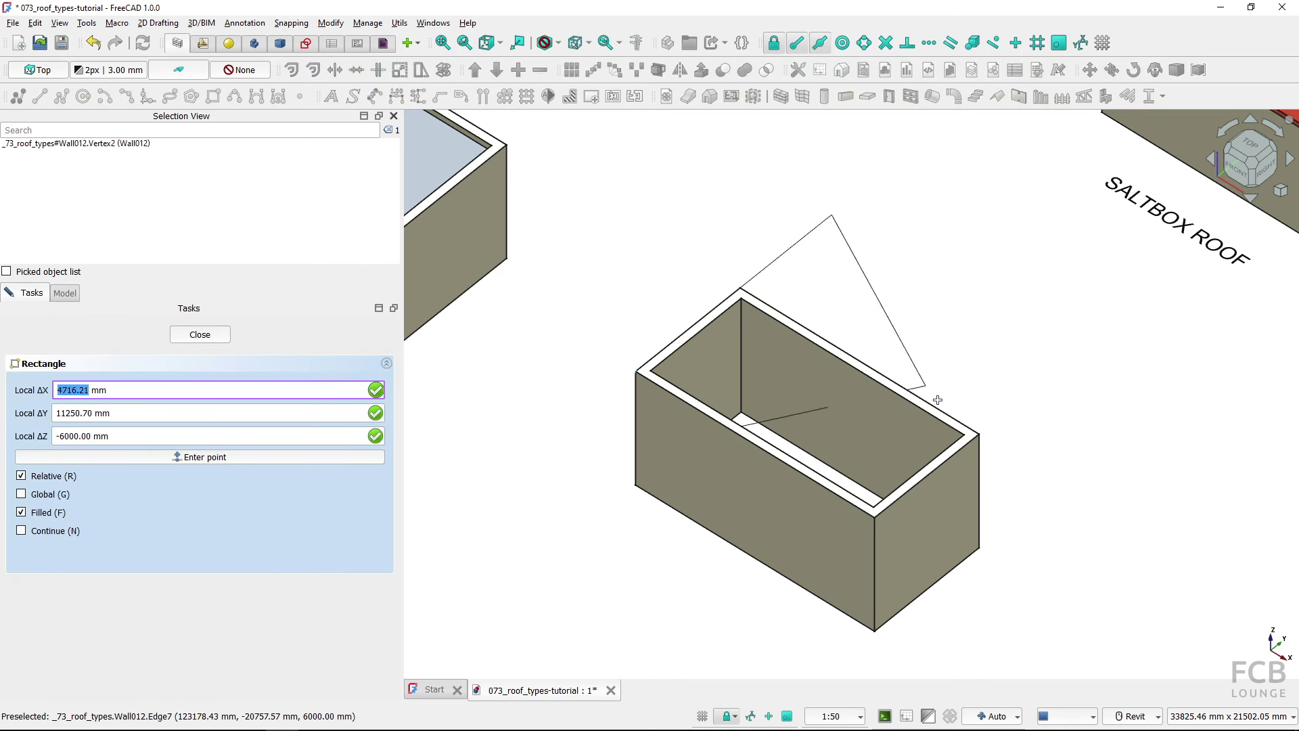
{"action": "left_click", "coordinate": [975, 436]}
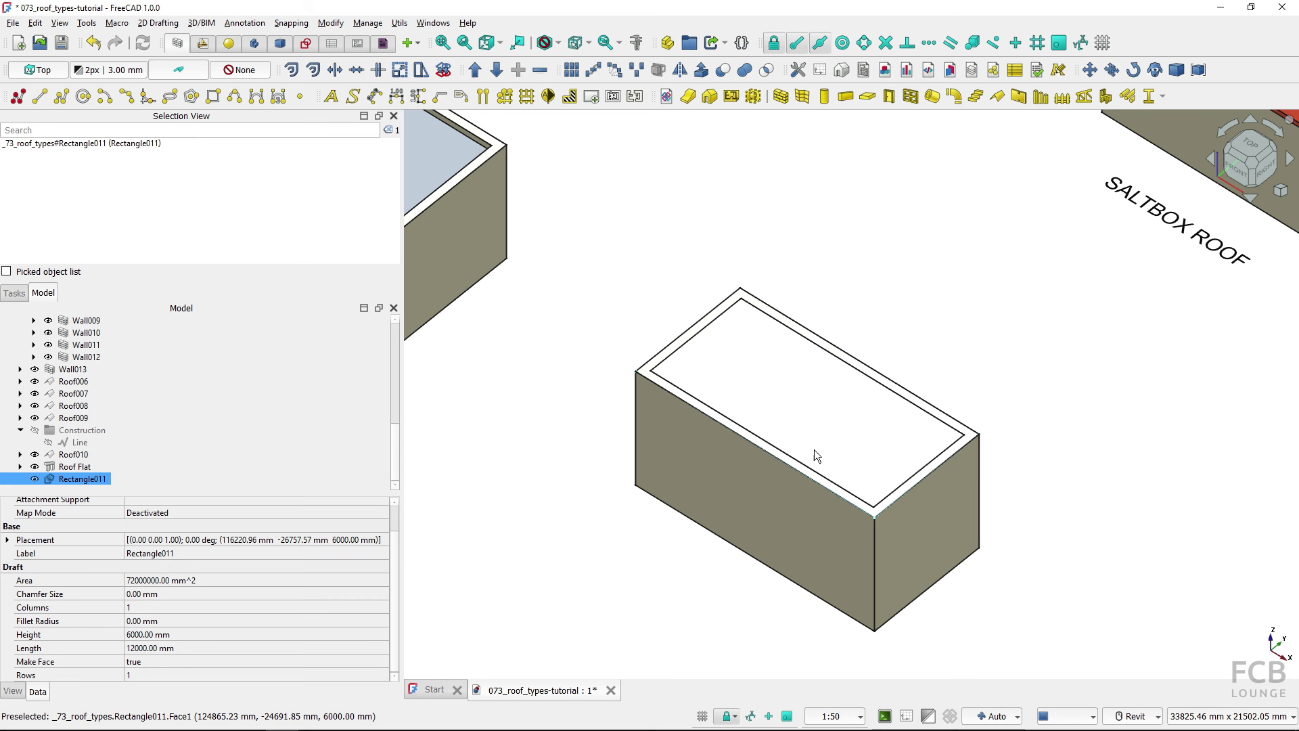
Create a roof from the 12000 by 6000 mm rectangle and set the run of its profile 0 to 3000 mm
{"action": "left_click", "coordinate": [998, 102]}
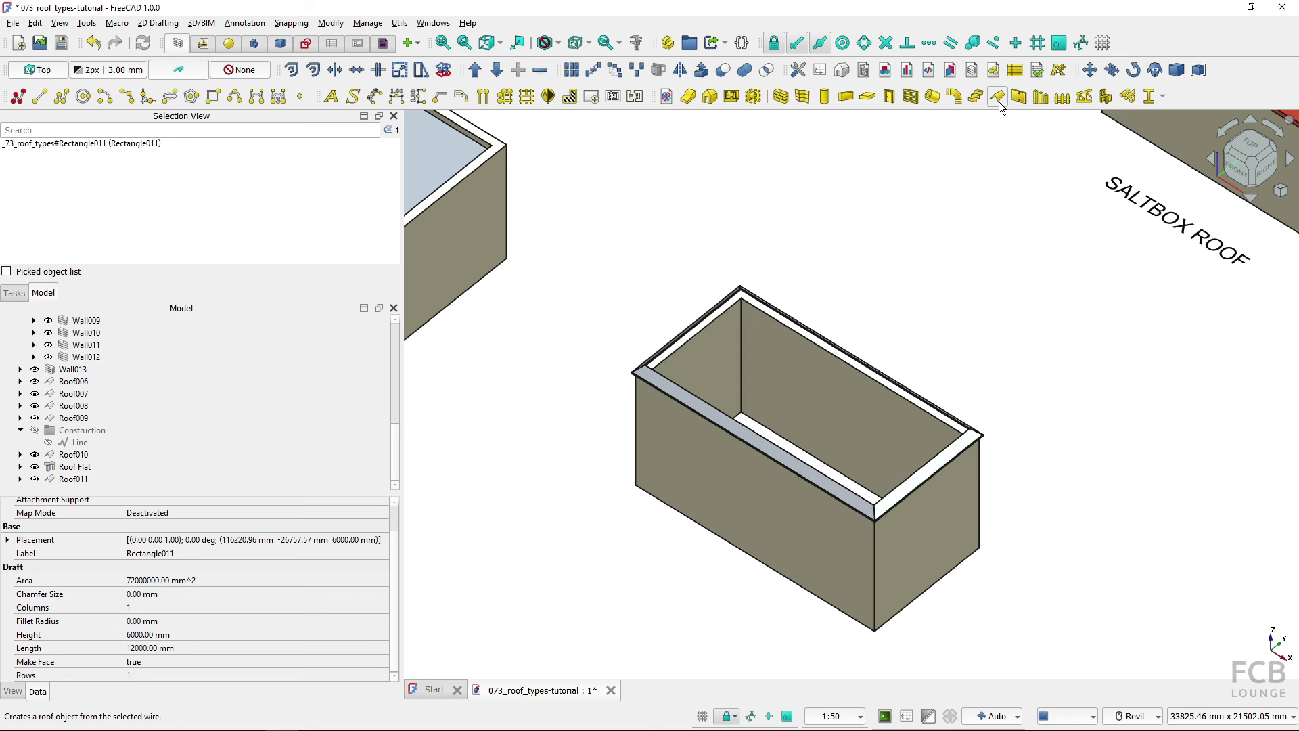
{"action": "left_click", "coordinate": [73, 479]}
{"action": "double_click", "coordinate": [73, 479]}
{"action": "left_click", "coordinate": [80, 523]}
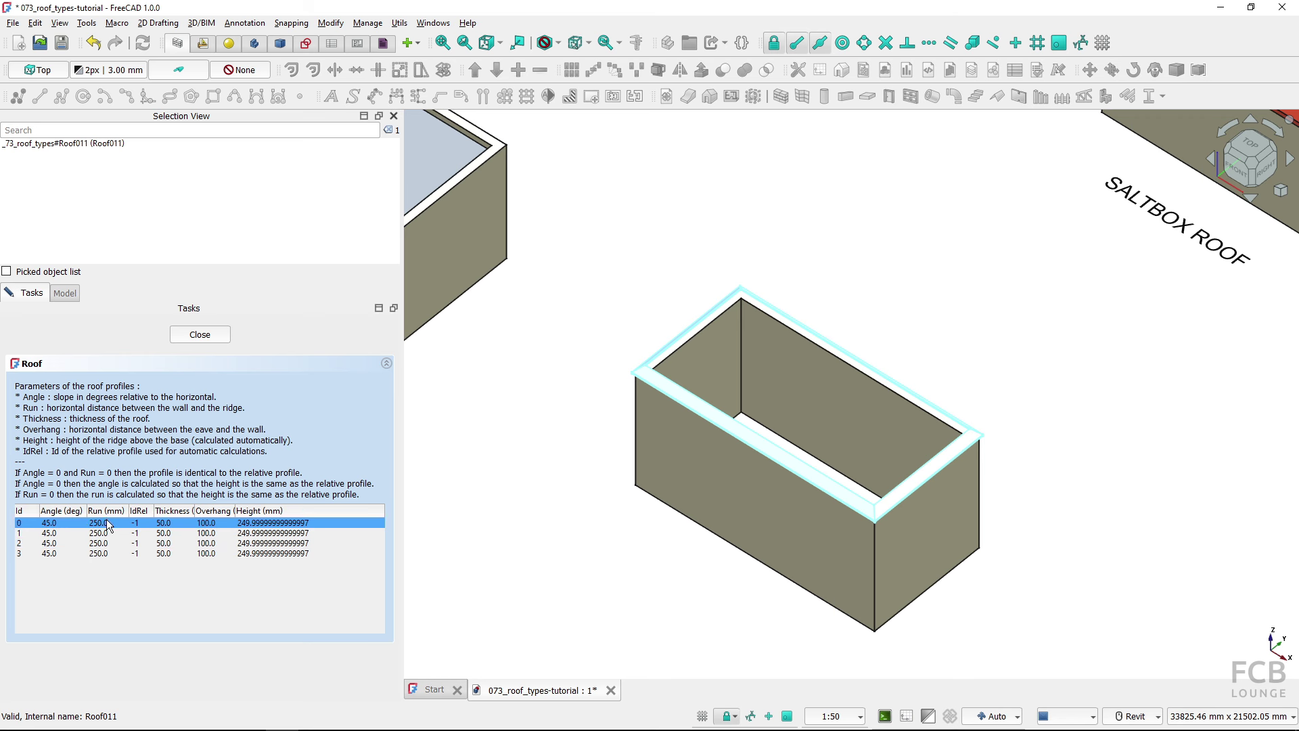
{"action": "double_click", "coordinate": [108, 522]}
{"action": "type", "text": "3000"}
{"action": "key", "text": "Return"}
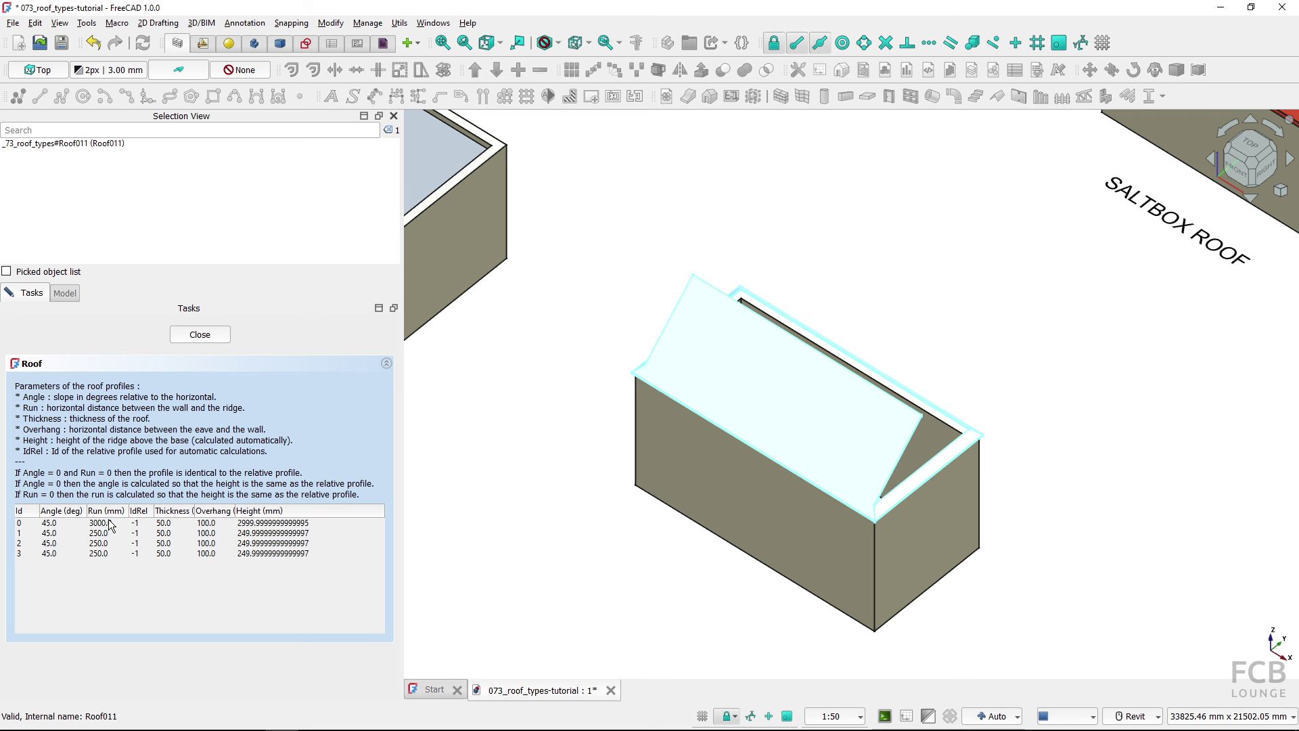
Set the angle of roof profiles 1 and 3 to 90 degrees to form the gable ends
{"action": "left_click", "coordinate": [108, 533]}
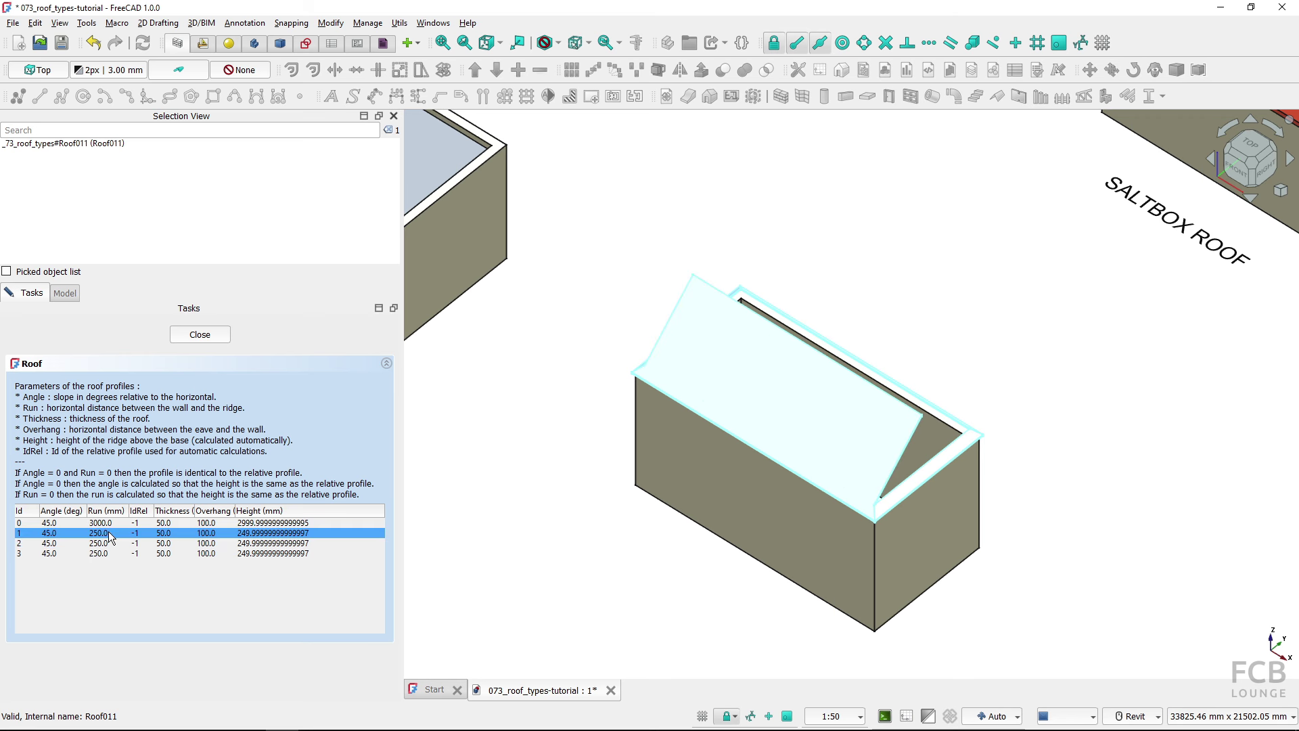
{"action": "double_click", "coordinate": [61, 534]}
{"action": "left_click", "coordinate": [63, 552]}
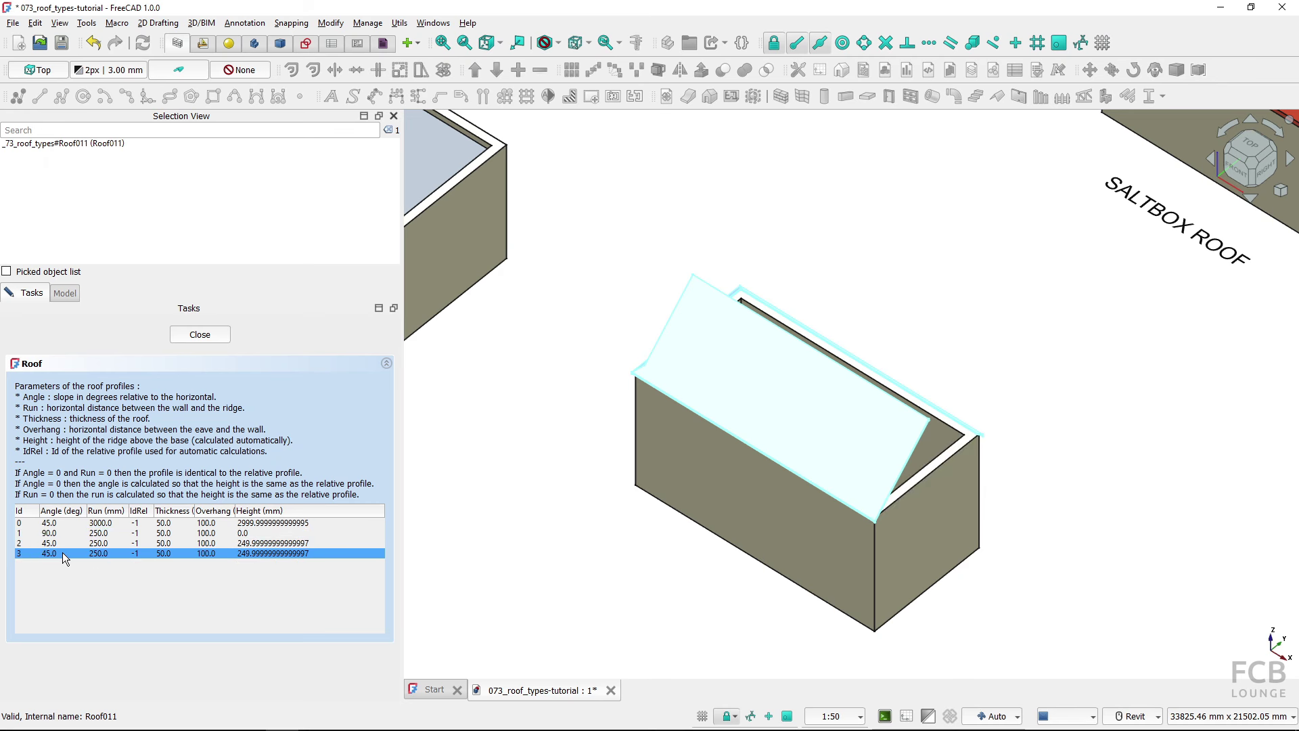
{"action": "double_click", "coordinate": [62, 552]}
{"action": "type", "text": "90"}
{"action": "key", "text": "Return"}
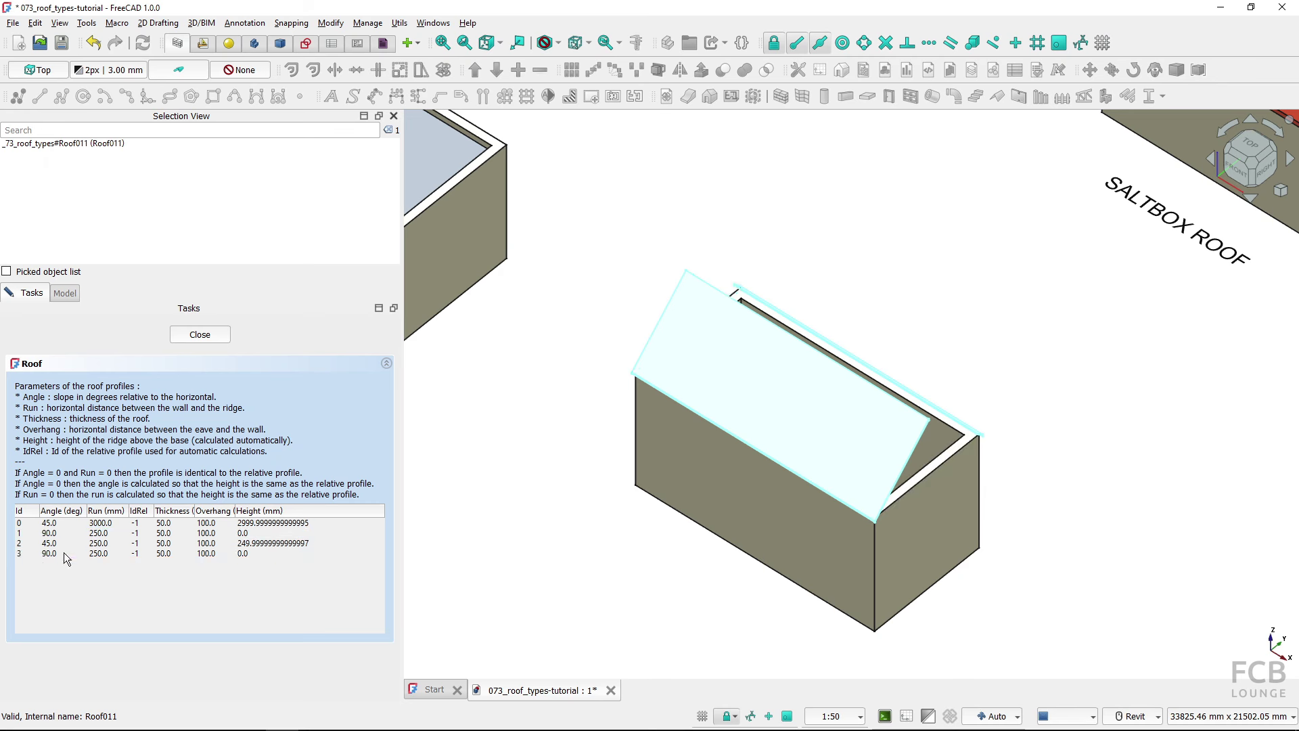
Set the overhang of roof profiles 0, 1, 2 and 3 to 300 mm each
{"action": "left_click", "coordinate": [221, 554]}
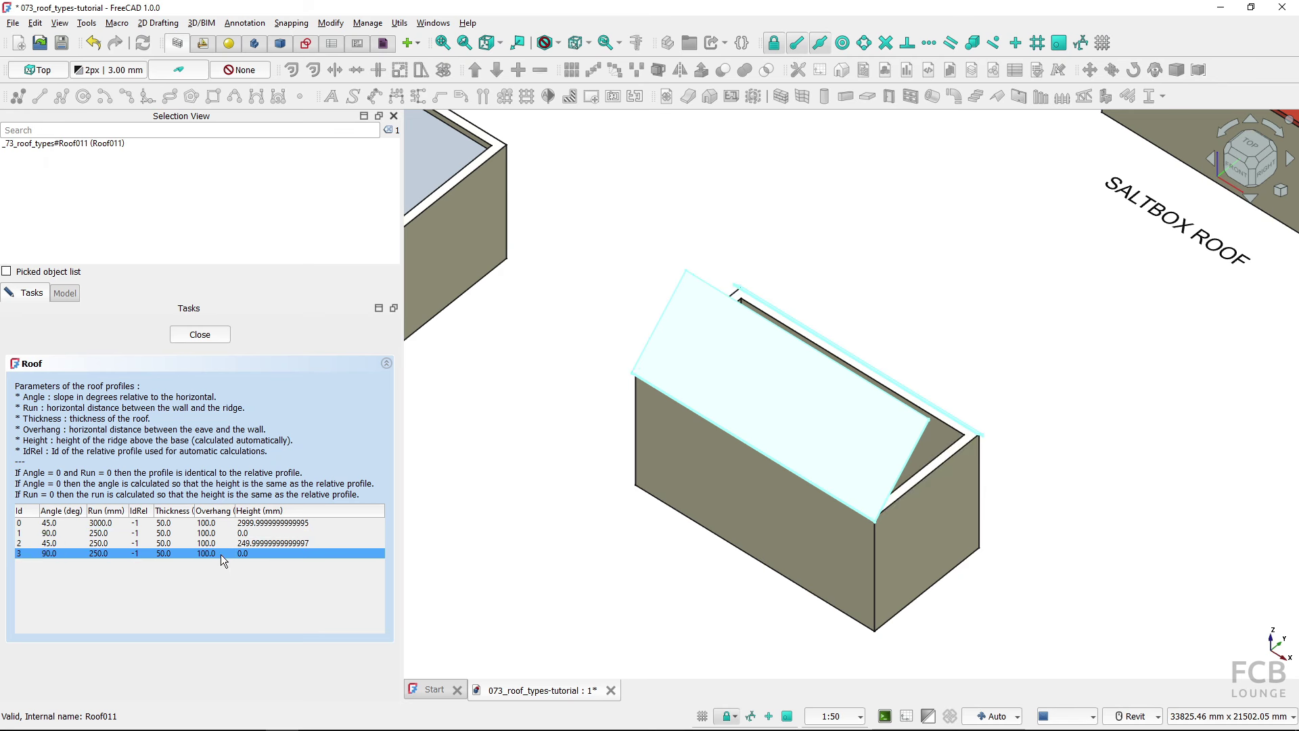
{"action": "left_click", "coordinate": [219, 523]}
{"action": "double_click", "coordinate": [218, 525]}
{"action": "type", "text": "3"}
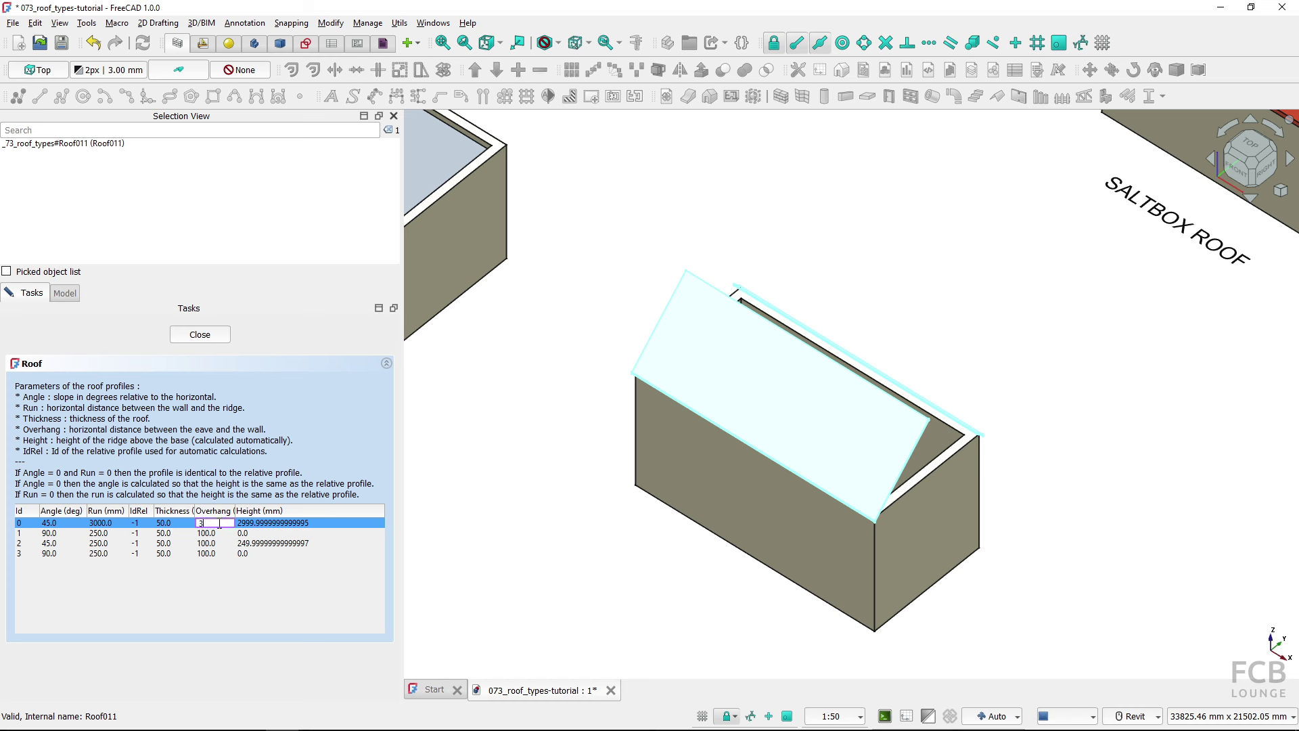
{"action": "type", "text": "00"}
{"action": "left_click", "coordinate": [220, 533]}
{"action": "double_click", "coordinate": [219, 534]}
{"action": "type", "text": "300"}
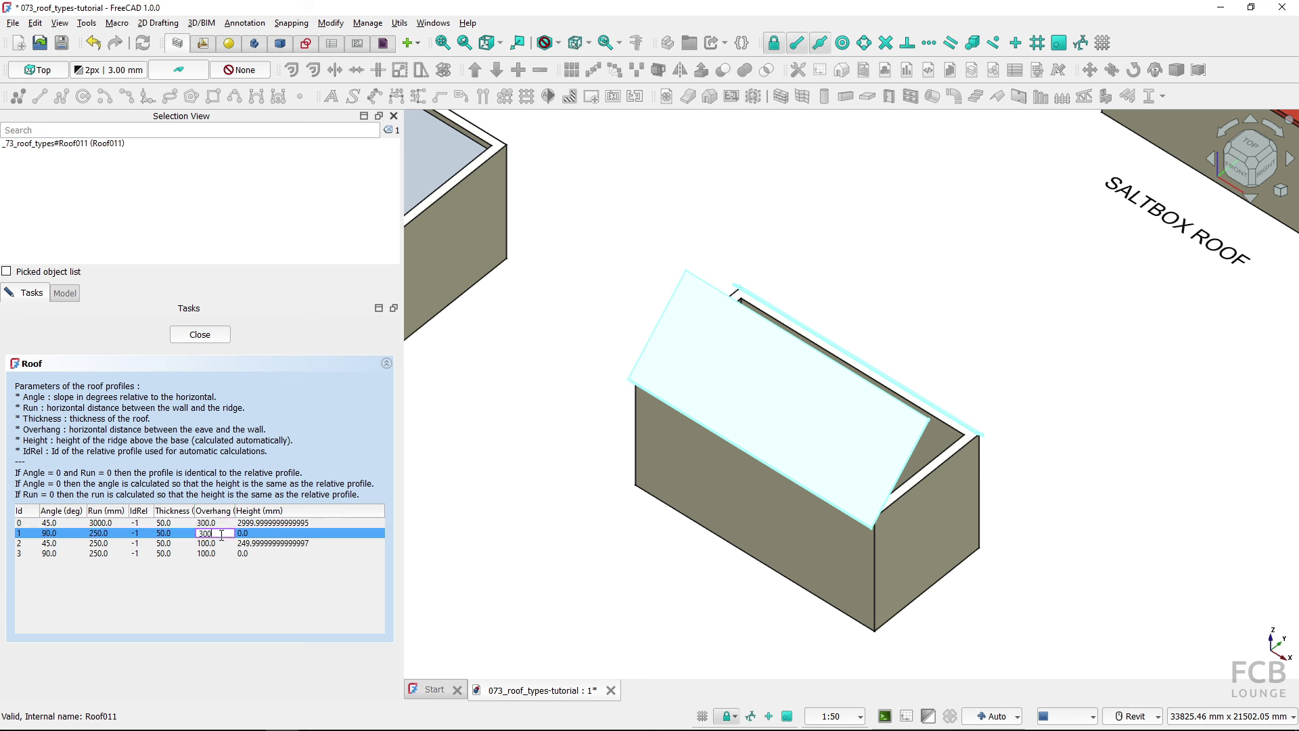
{"action": "left_click", "coordinate": [223, 545]}
{"action": "double_click", "coordinate": [223, 544]}
{"action": "type", "text": "300"}
{"action": "left_click", "coordinate": [222, 553]}
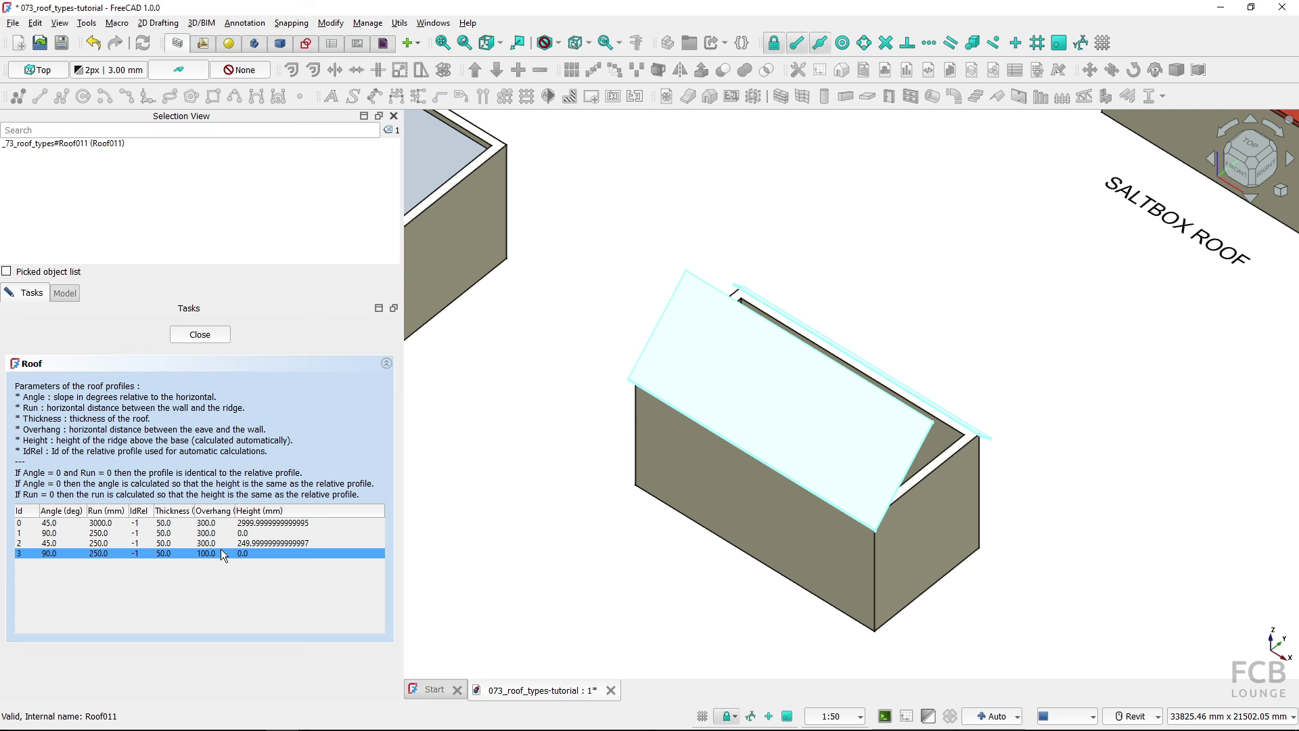
{"action": "double_click", "coordinate": [222, 552]}
{"action": "type", "text": "300"}
{"action": "key", "text": "Return"}
Set the angle of roof profile 0 to 70 degrees for the steep saltbox slope
{"action": "middle_click_drag", "start_coordinate": [792, 502], "coordinate": [668, 469], "text": "shift"}
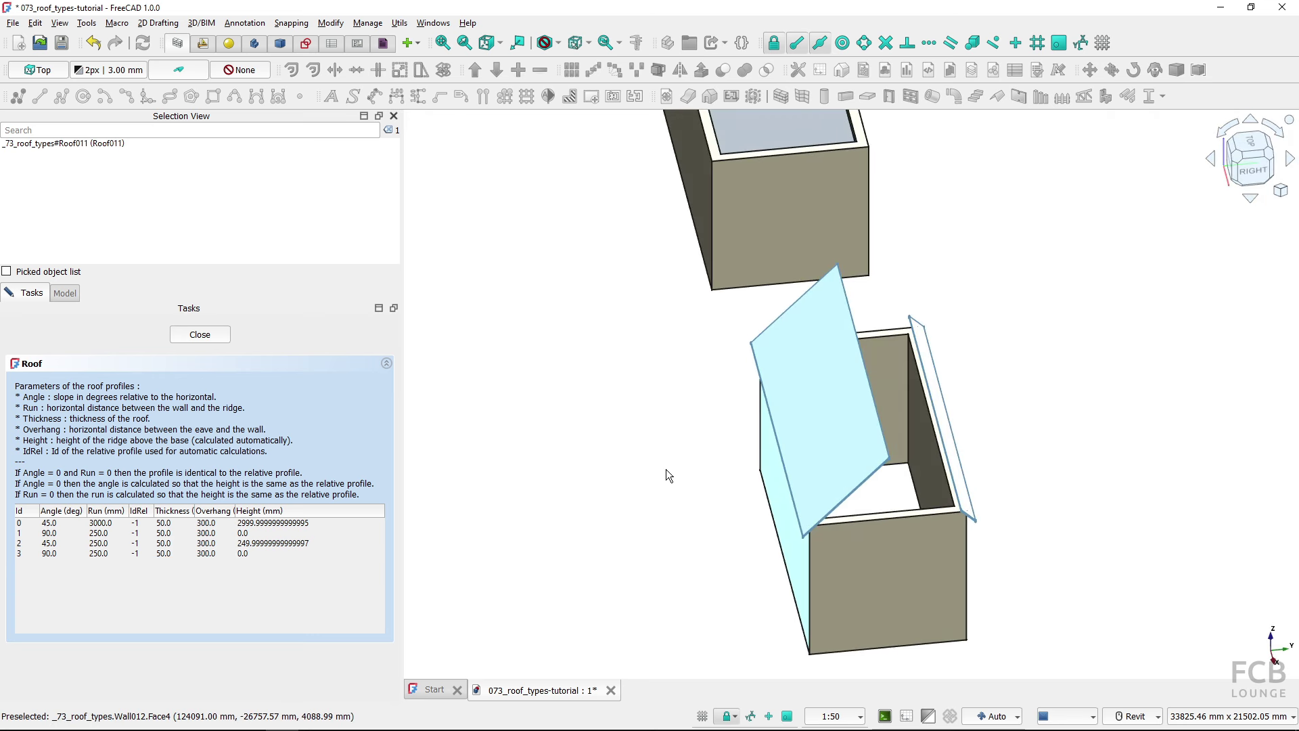
{"action": "middle_click_drag", "start_coordinate": [760, 501], "coordinate": [801, 495], "text": "shift"}
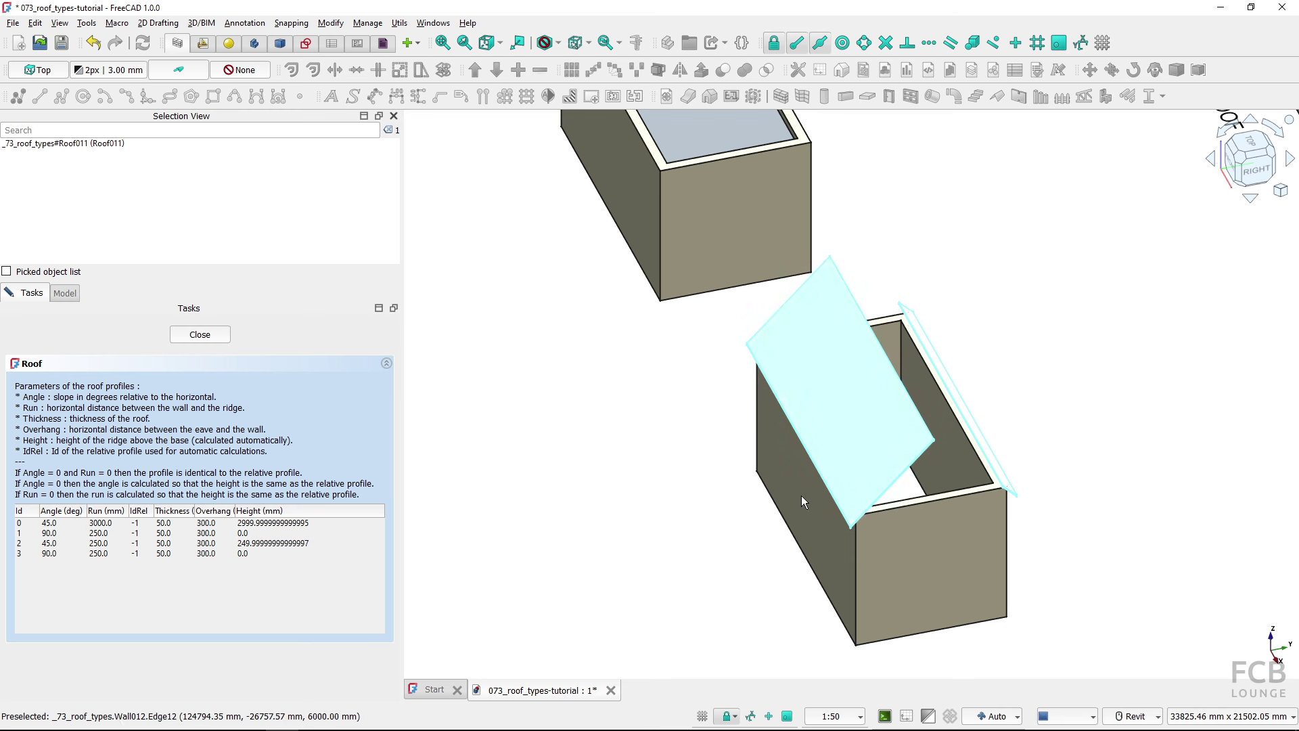
{"action": "left_click", "coordinate": [59, 545]}
{"action": "left_click", "coordinate": [60, 533]}
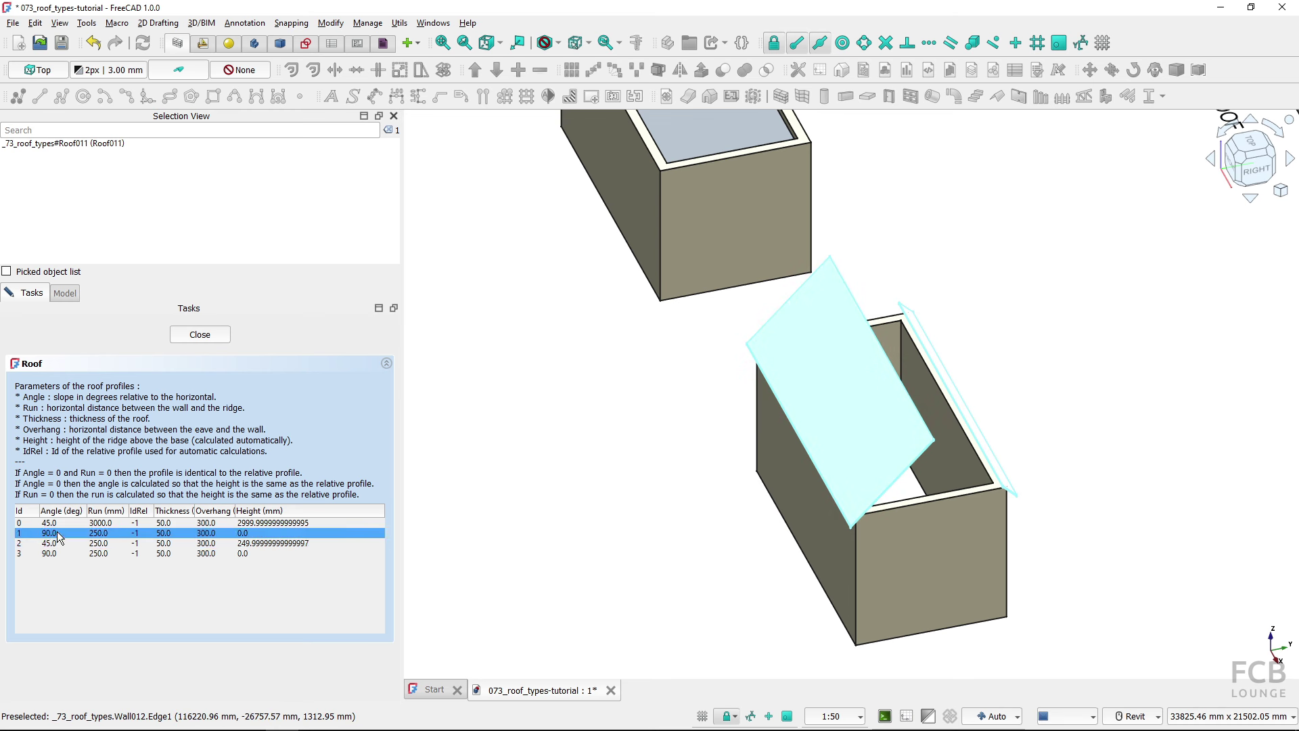
{"action": "left_click", "coordinate": [62, 525]}
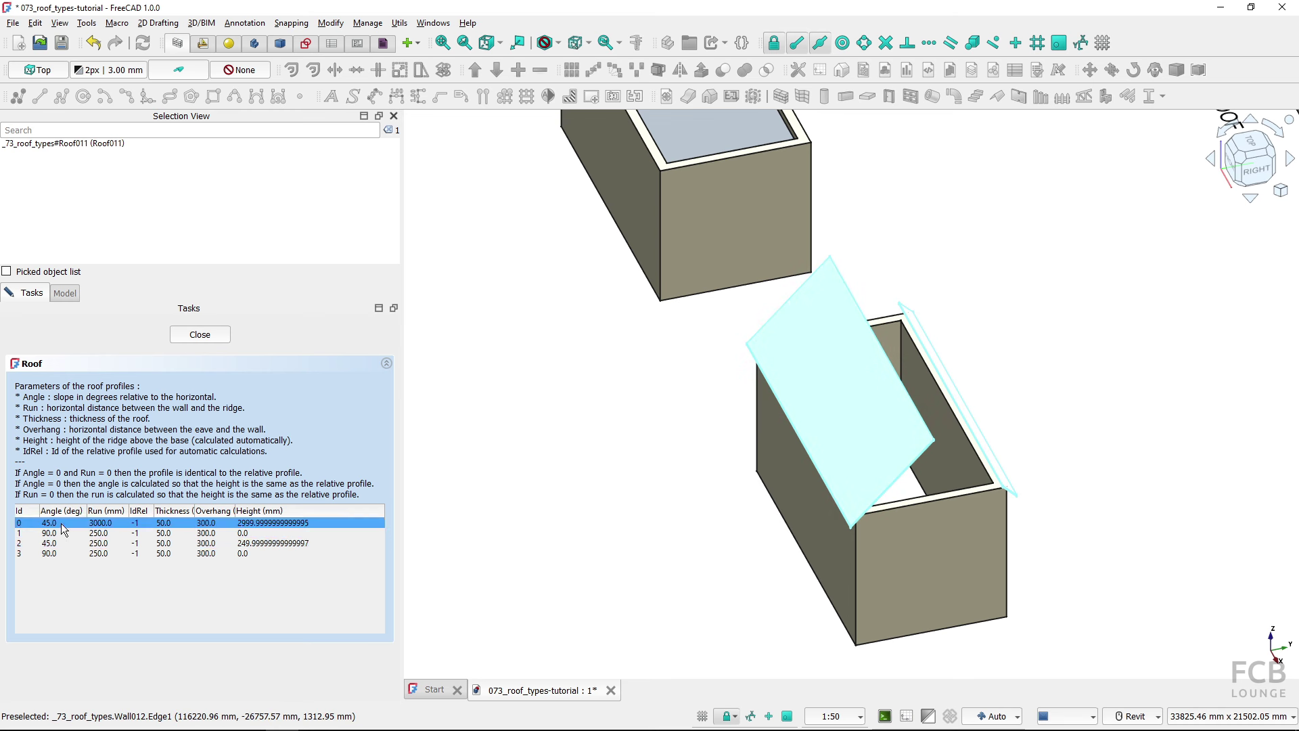
{"action": "double_click", "coordinate": [62, 527]}
{"action": "key", "text": "Return"}
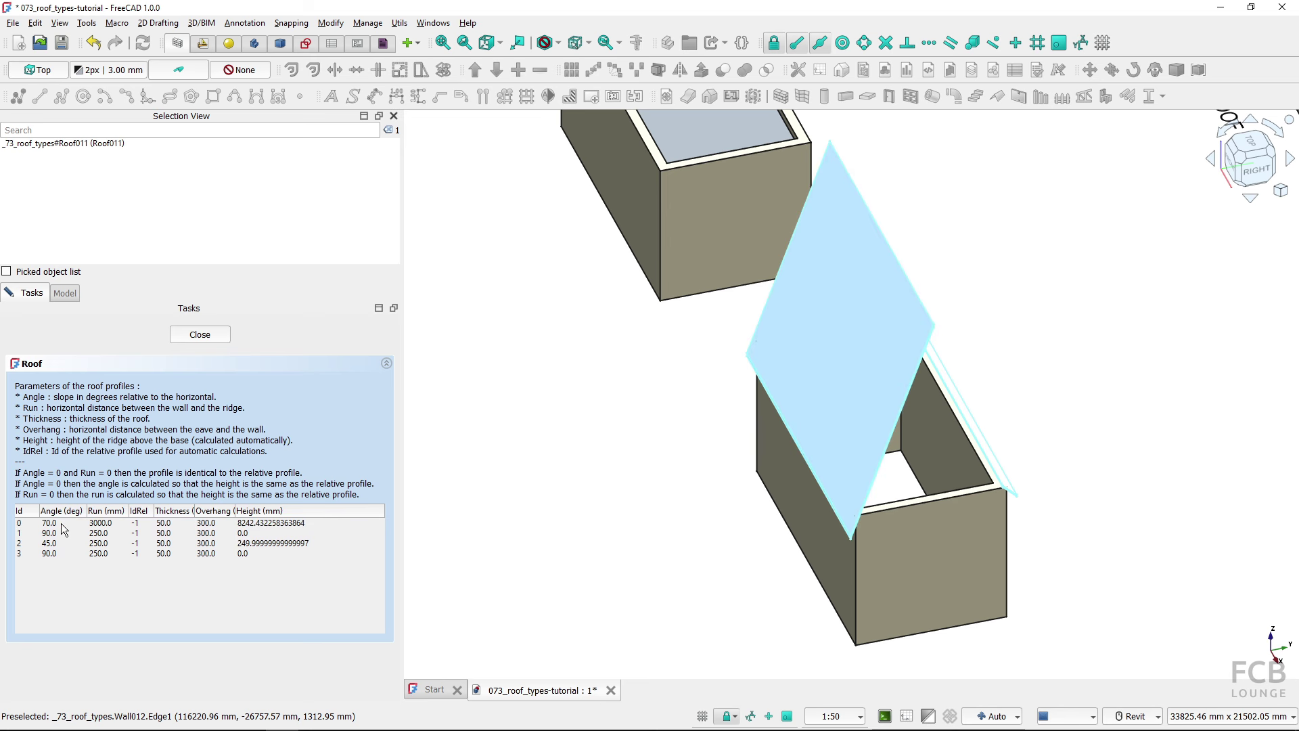
Set the run of roof profile 2 to 3000 mm
{"action": "left_click", "coordinate": [65, 532]}
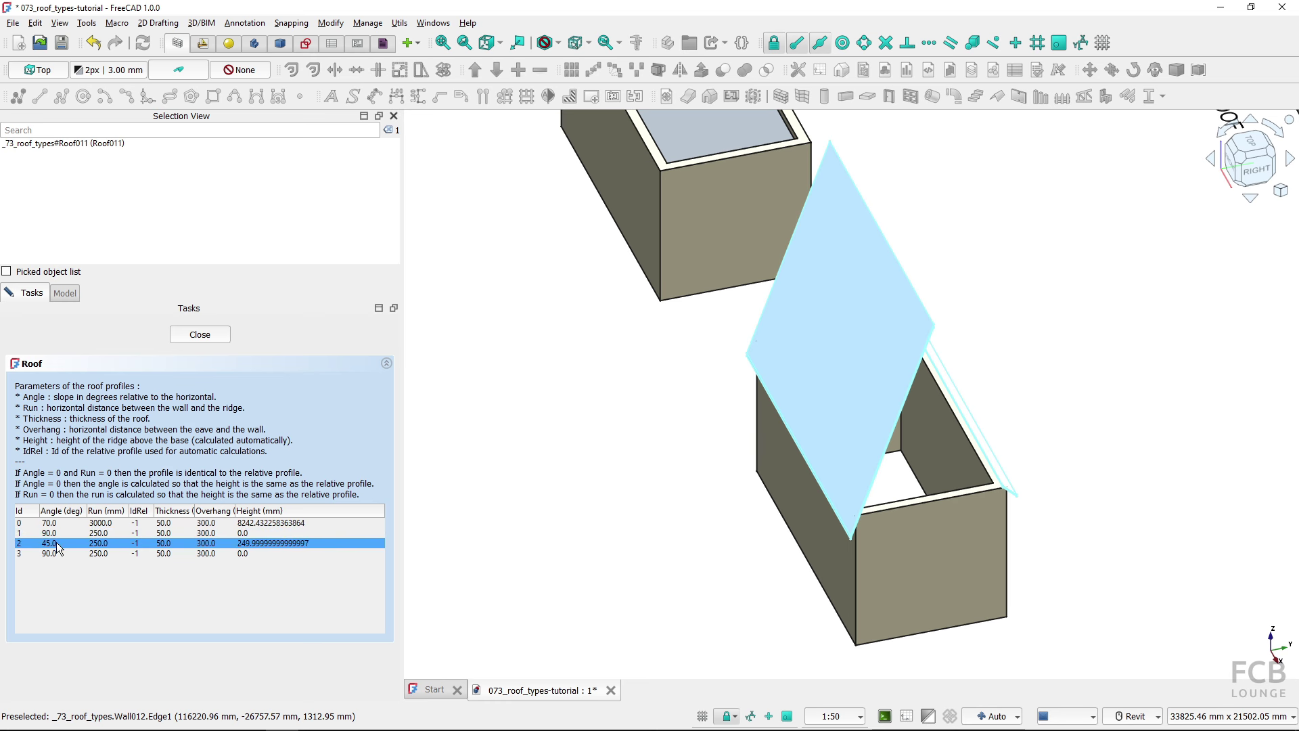
{"action": "left_click", "coordinate": [117, 544]}
{"action": "double_click", "coordinate": [101, 543]}
{"action": "type", "text": "4000"}
{"action": "key", "text": "Return"}
Try a longer run of 4000 mm for roof profile 2 to bring the two slopes together
{"action": "middle_click_drag", "start_coordinate": [736, 476], "coordinate": [692, 436], "text": "shift"}
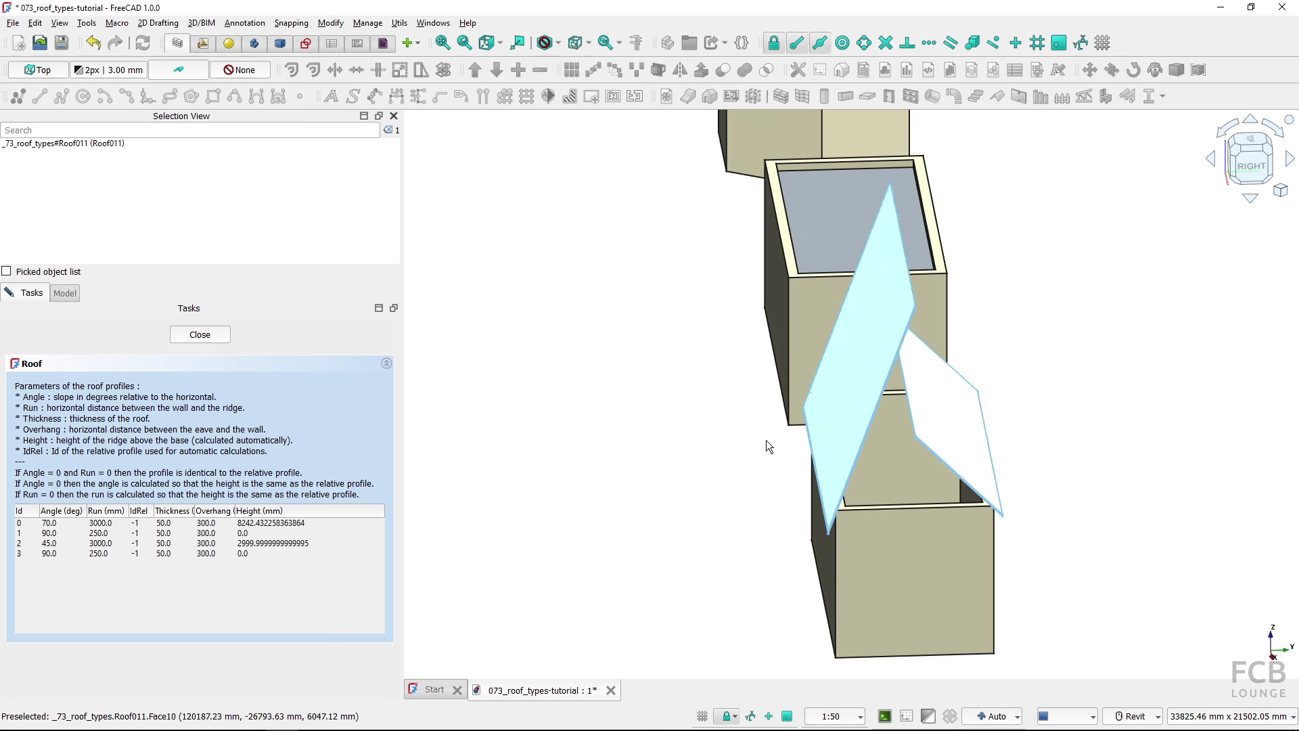
{"action": "left_click", "coordinate": [178, 544]}
{"action": "double_click", "coordinate": [116, 545]}
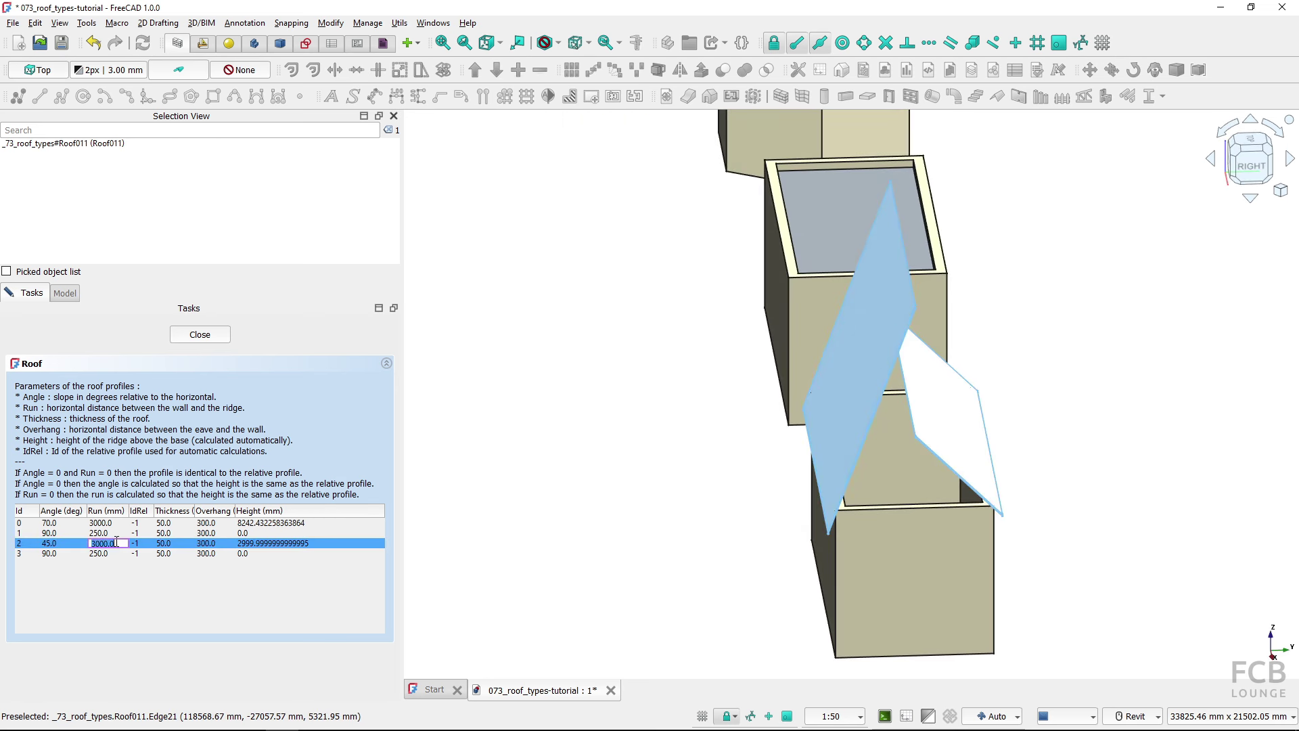
{"action": "type", "text": "4000"}
{"action": "key", "text": "Return"}
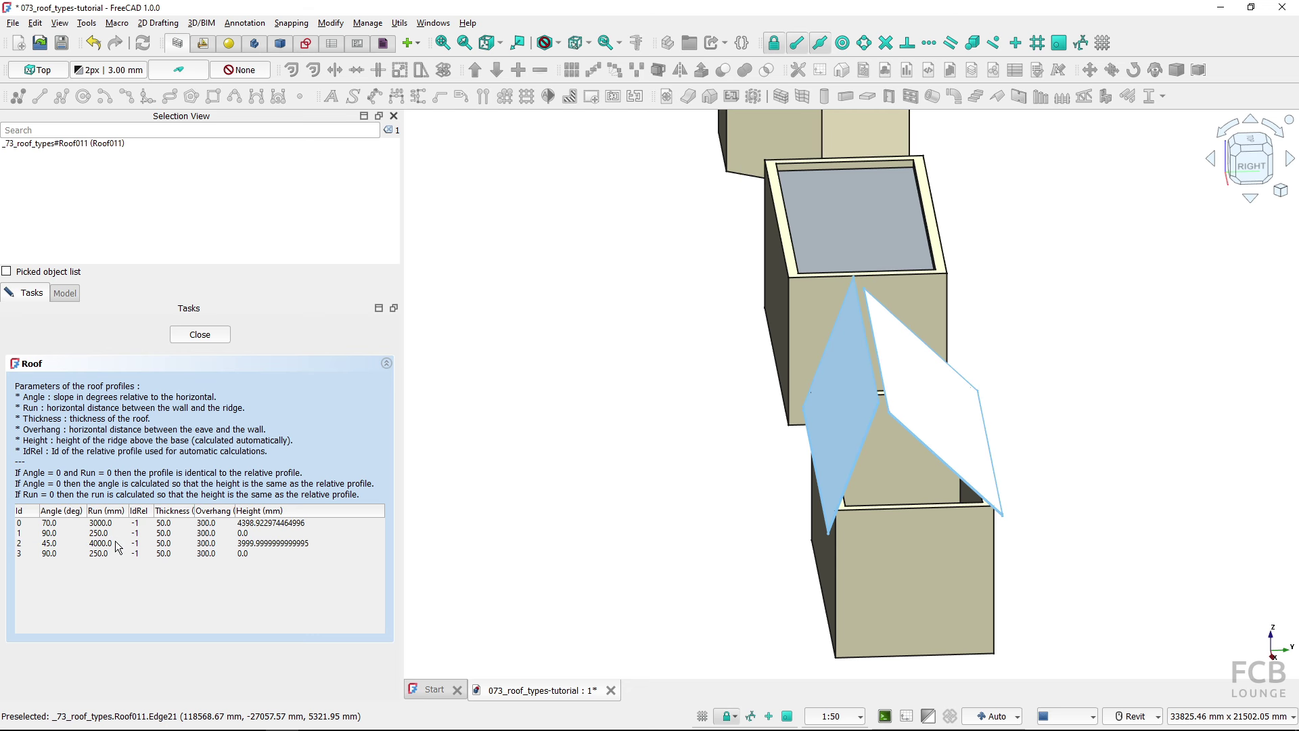
Extend the run of roof profile 2 to 5000 mm so its slope reaches the opposite one
{"action": "middle_click_drag", "start_coordinate": [841, 453], "coordinate": [722, 438], "text": "shift"}
{"action": "left_click", "coordinate": [122, 545]}
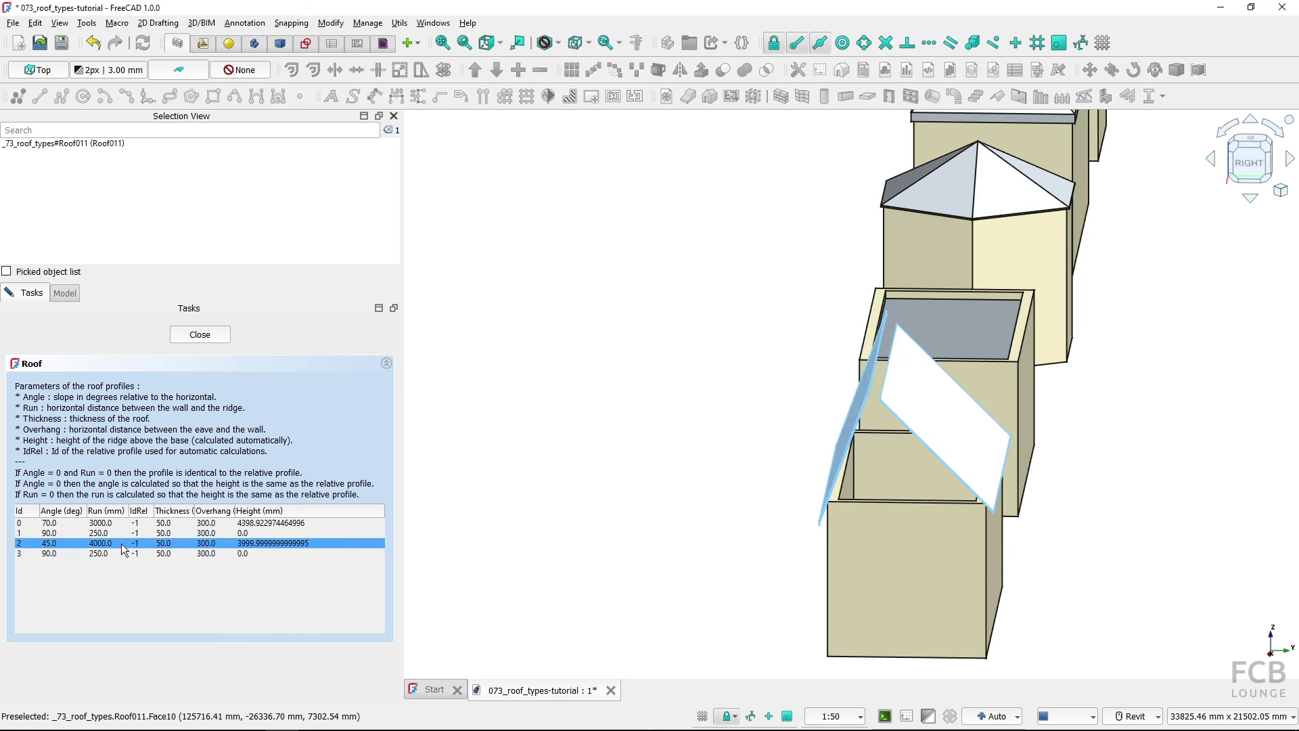
{"action": "double_click", "coordinate": [102, 543]}
{"action": "type", "text": "50"}
{"action": "key", "text": "Return"}
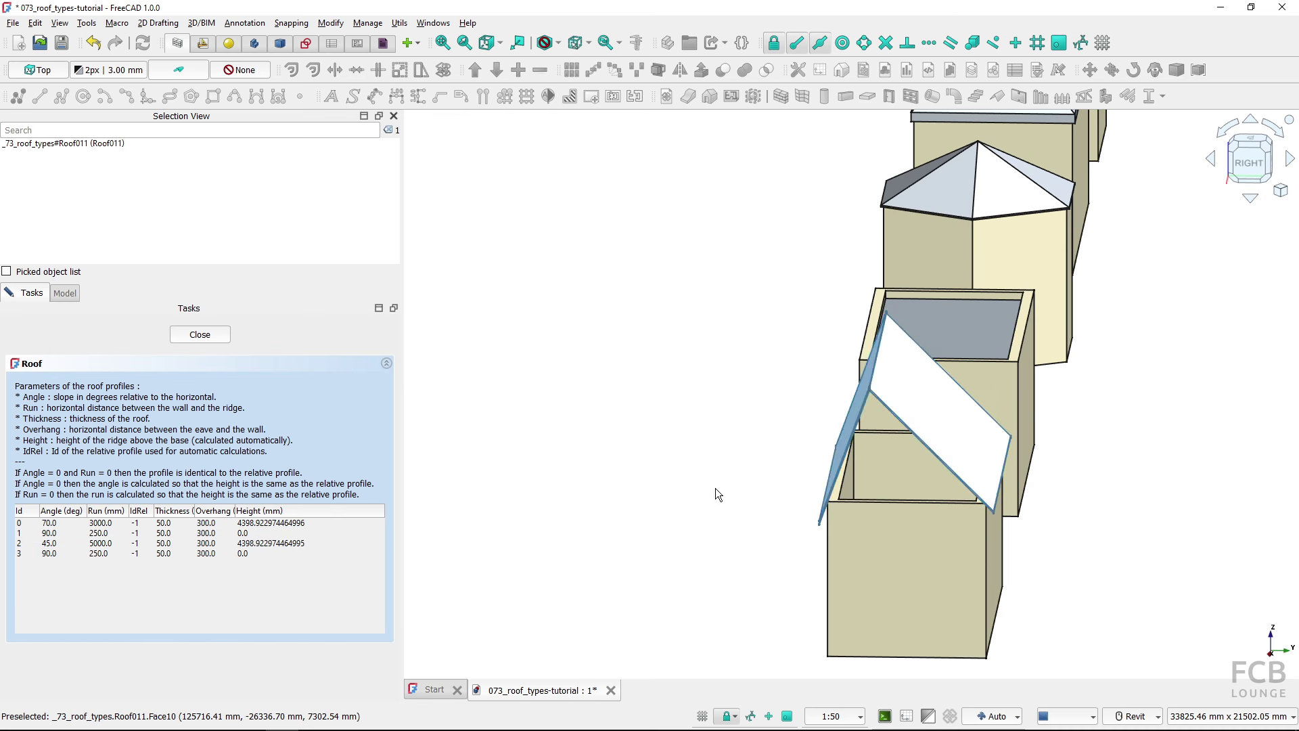
Try an angle of 30 degrees for roof profile 2, checking the gable side
{"action": "mouse_move", "coordinate": [715, 486]}
{"action": "middle_mouse_down", "text": "shift"}
{"action": "mouse_move", "coordinate": [751, 478]}
{"action": "mouse_move", "coordinate": [737, 476]}
{"action": "middle_mouse_up", "text": "shift"}
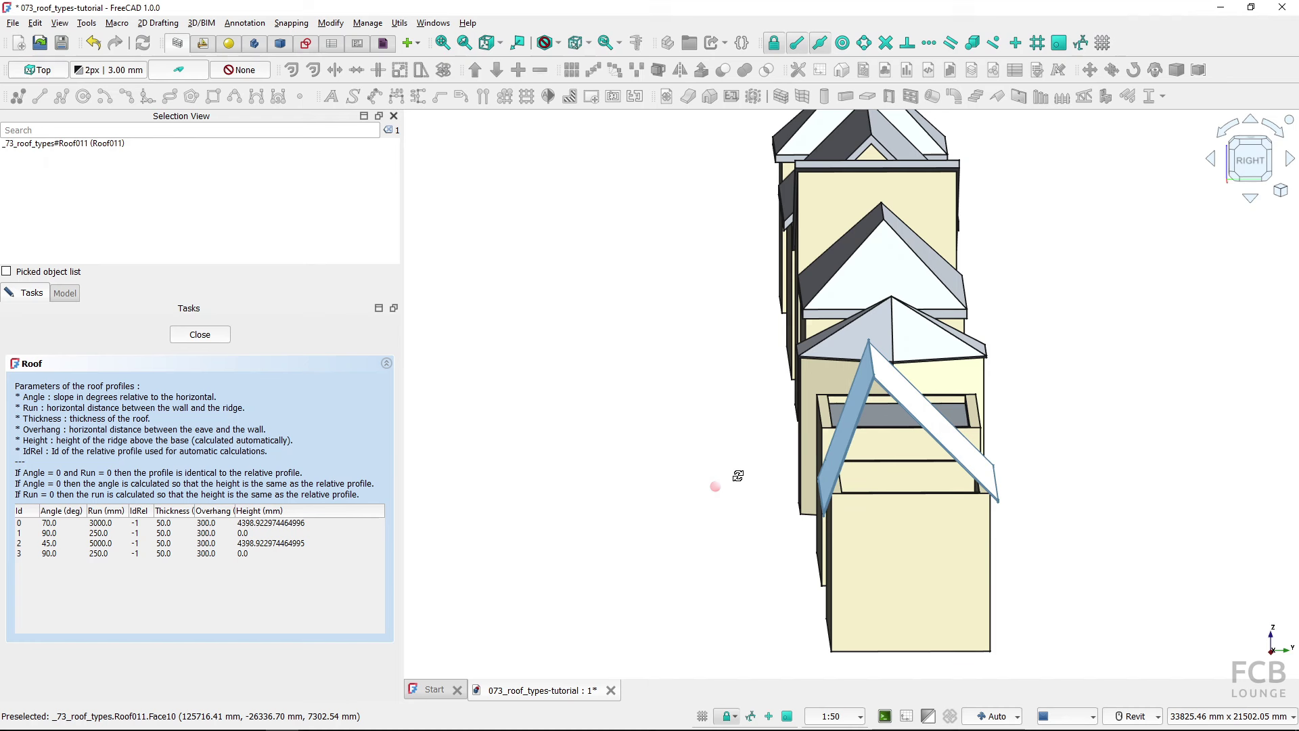
{"action": "left_click", "coordinate": [66, 544]}
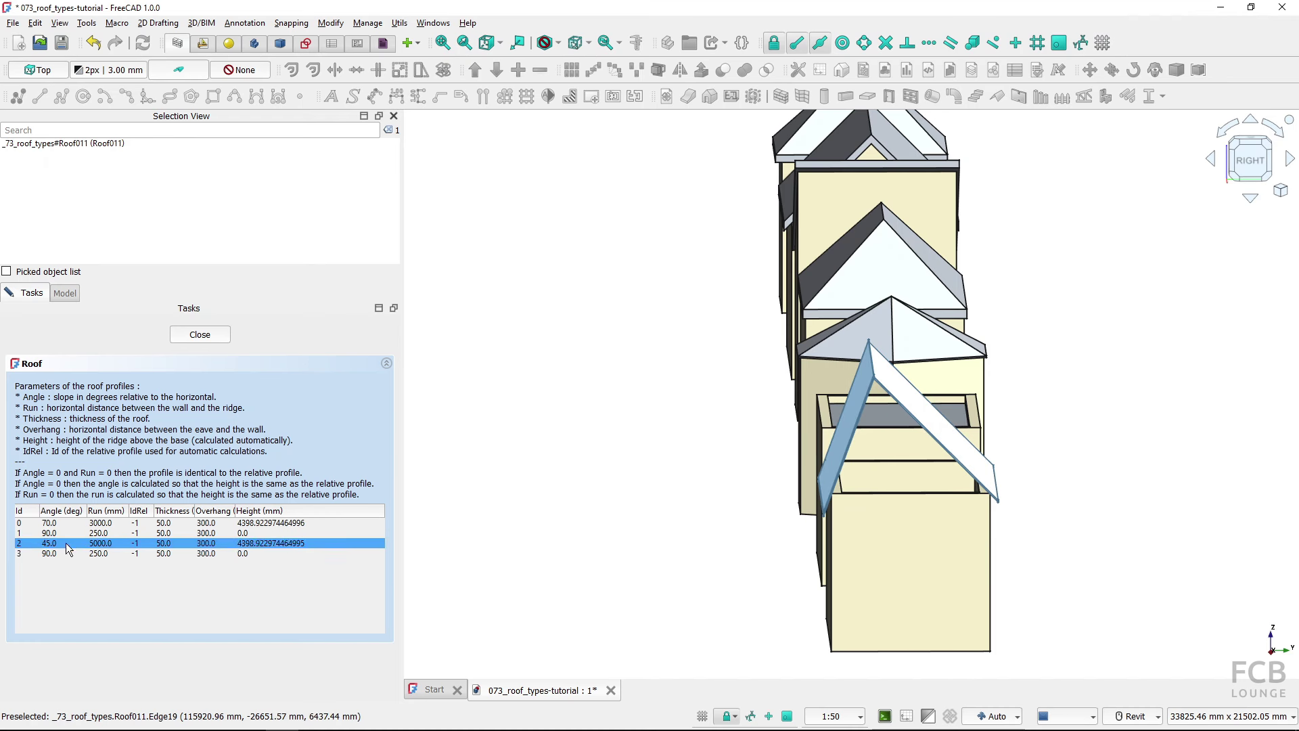
{"action": "double_click", "coordinate": [65, 544]}
{"action": "type", "text": "30"}
{"action": "key", "text": "Return"}
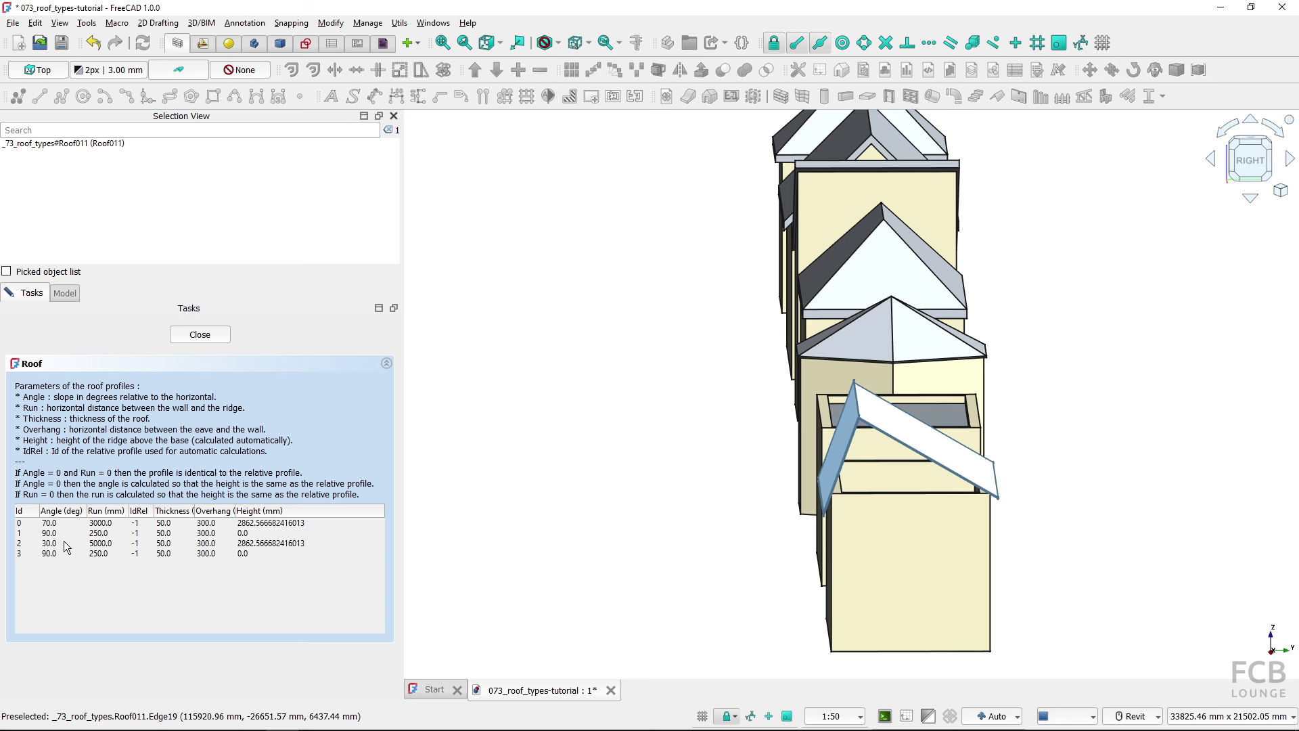
Set the angle of roof profile 2 to 25 degrees for the shallow saltbox slope
{"action": "double_click", "coordinate": [65, 543]}
{"action": "type", "text": "25"}
{"action": "key", "text": "Return"}
{"action": "left_click", "coordinate": [323, 518]}
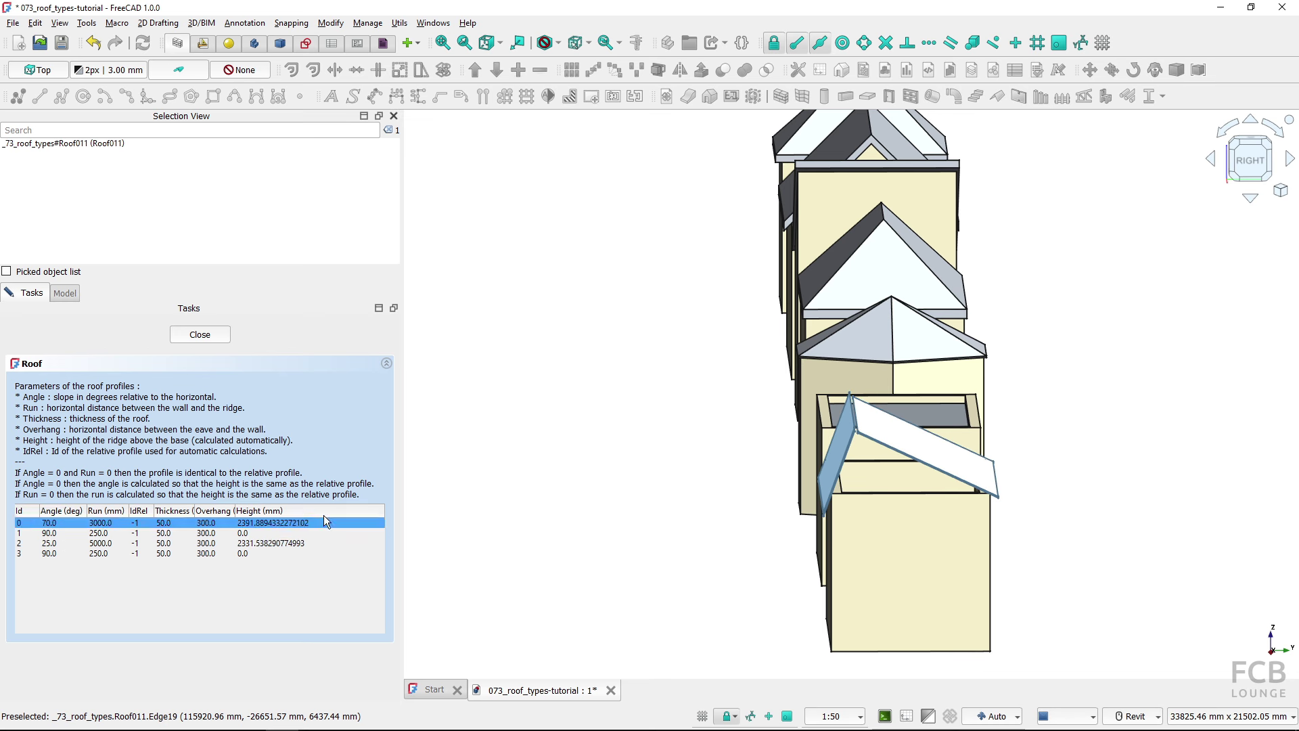
Set the run of roof profile 2 to 8000 mm so the shallow slope meets the steep one
{"action": "left_click", "coordinate": [94, 542]}
{"action": "double_click", "coordinate": [125, 542]}
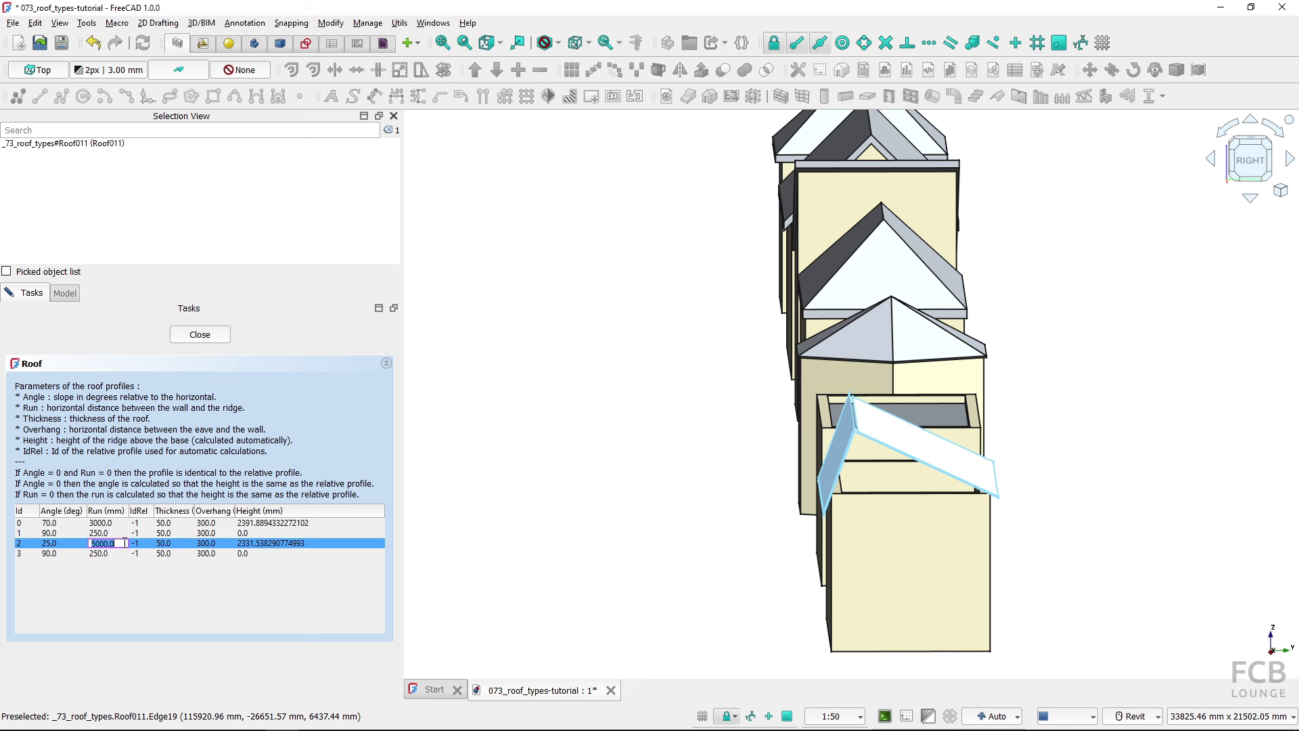
{"action": "type", "text": "8000"}
{"action": "key", "text": "Return"}
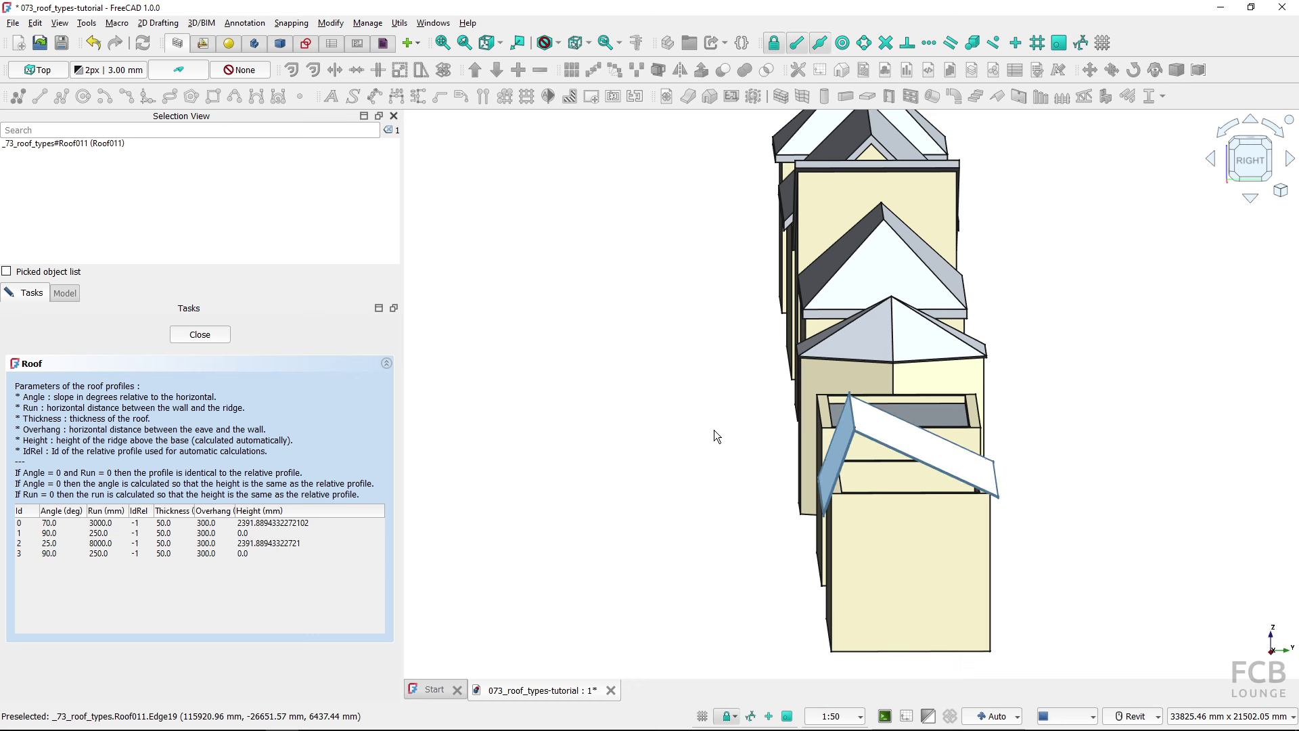
Examine the ridge at the gable end to see how the two slopes of the new roof join
{"action": "scroll", "coordinate": [830, 426], "scroll_direction": "up", "scroll_amount": 5}
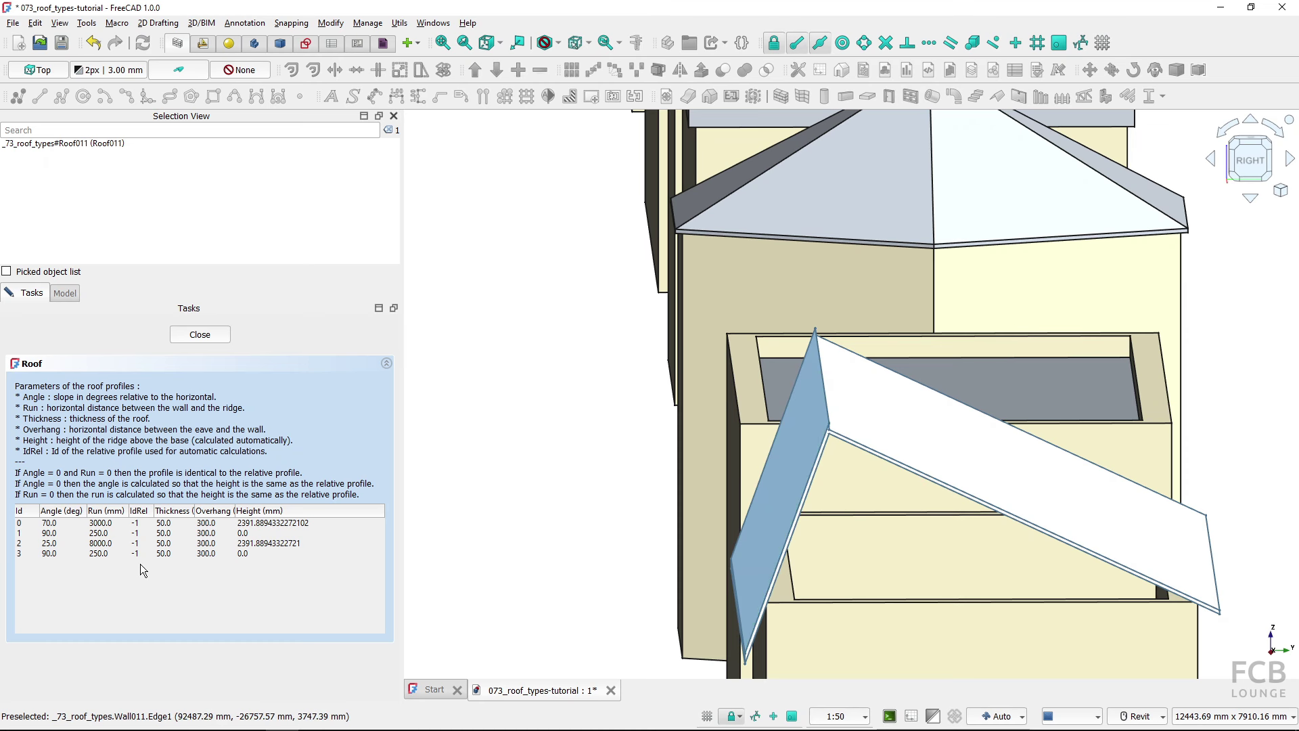
{"action": "left_click", "coordinate": [122, 524]}
{"action": "scroll", "coordinate": [606, 529], "scroll_direction": "down", "scroll_amount": 2}
{"action": "middle_click_drag", "start_coordinate": [606, 529], "coordinate": [581, 552], "text": "shift"}
{"action": "scroll", "coordinate": [767, 490], "scroll_direction": "up", "scroll_amount": 5}
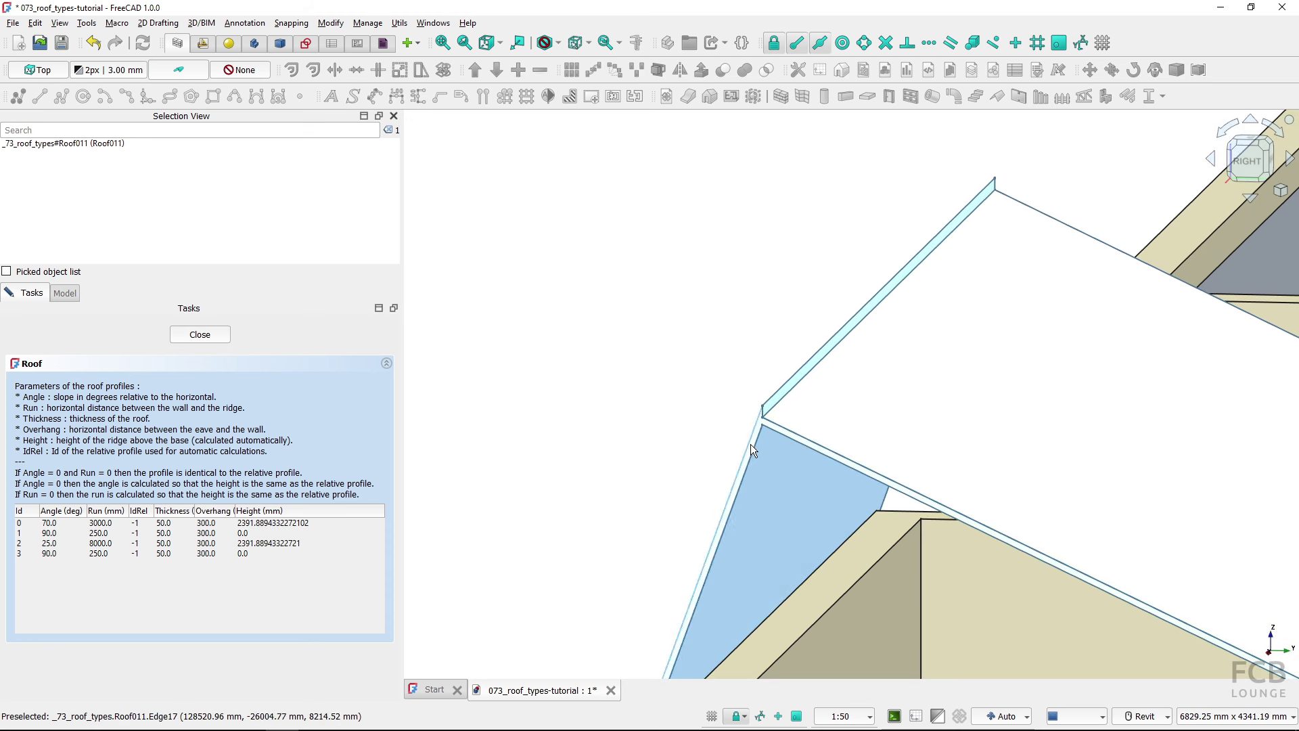
{"action": "scroll", "coordinate": [759, 419], "scroll_direction": "up", "scroll_amount": 2}
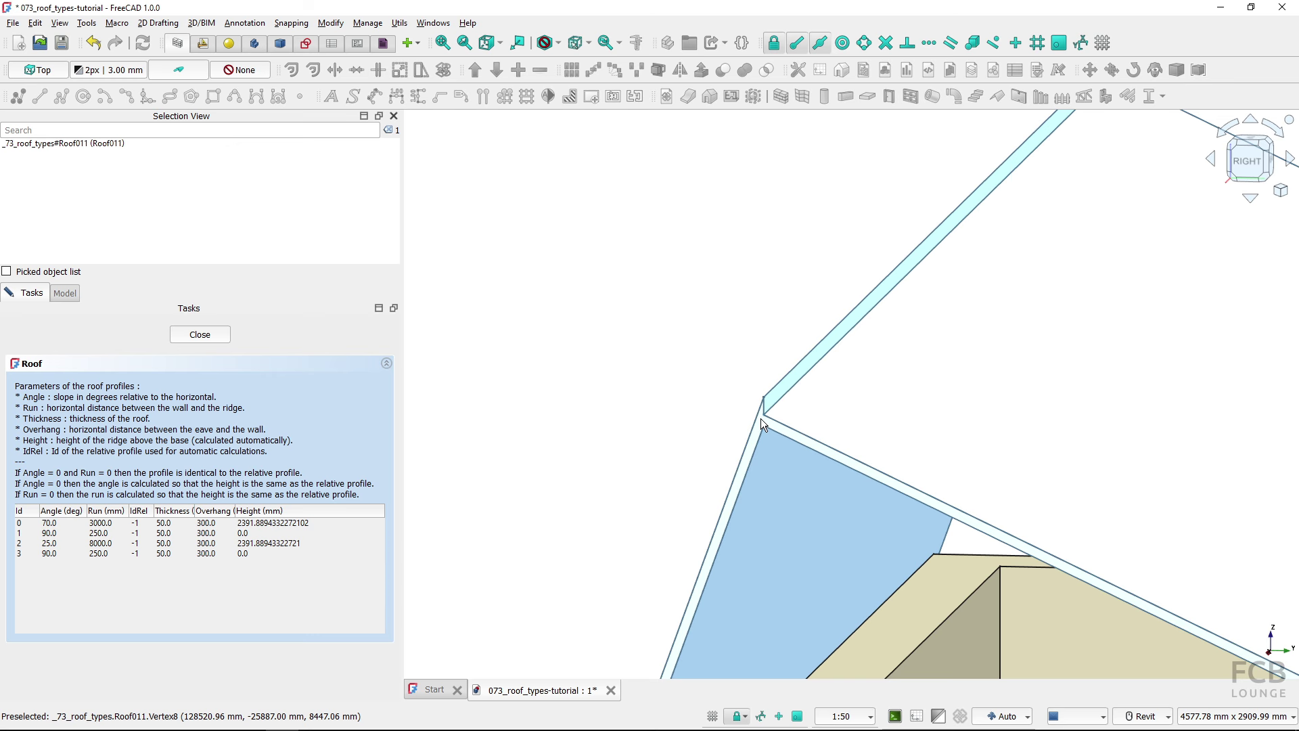
{"action": "mouse_move", "coordinate": [761, 418]}
{"action": "middle_mouse_down", "text": "shift"}
{"action": "mouse_move", "coordinate": [783, 429]}
{"action": "mouse_move", "coordinate": [756, 433]}
{"action": "mouse_move", "coordinate": [819, 470]}
{"action": "mouse_move", "coordinate": [769, 425]}
{"action": "mouse_move", "coordinate": [787, 409]}
{"action": "mouse_move", "coordinate": [754, 424]}
{"action": "middle_mouse_up", "text": "shift"}
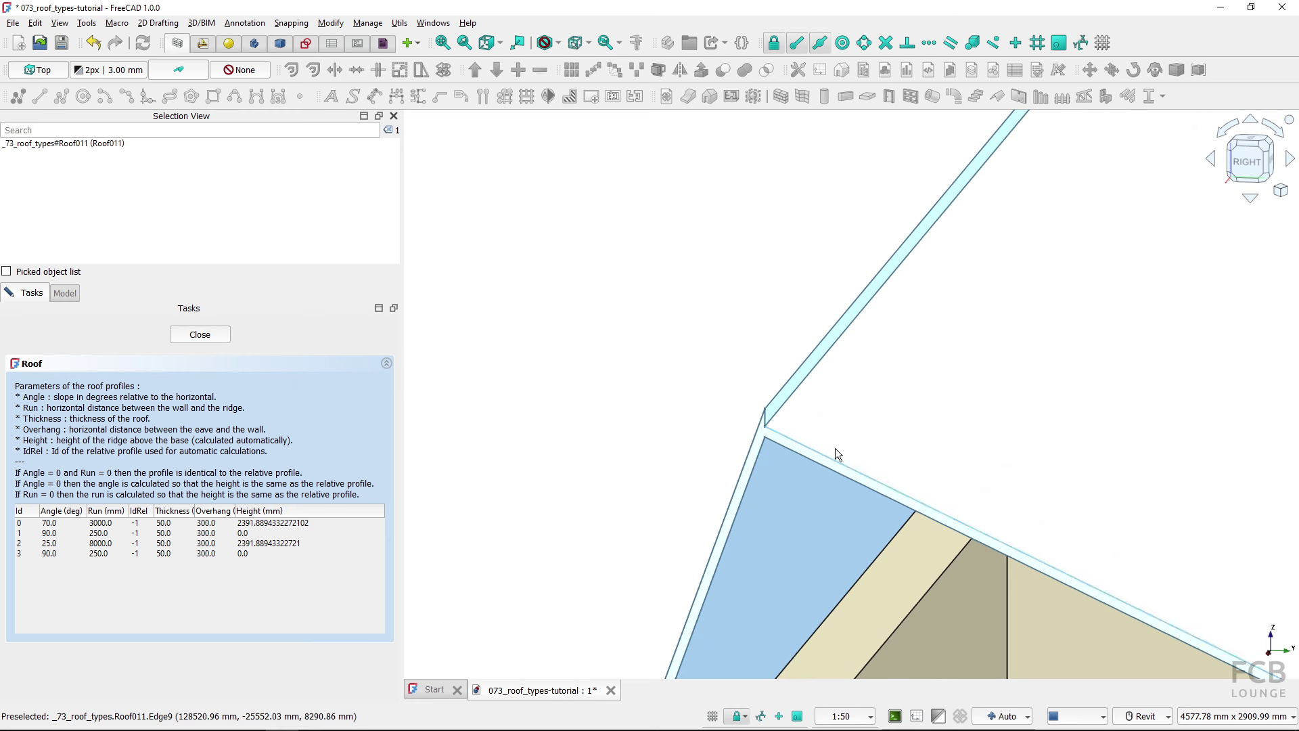
Set the thickness of roof profile 2 to 200 mm
{"action": "left_click", "coordinate": [203, 524]}
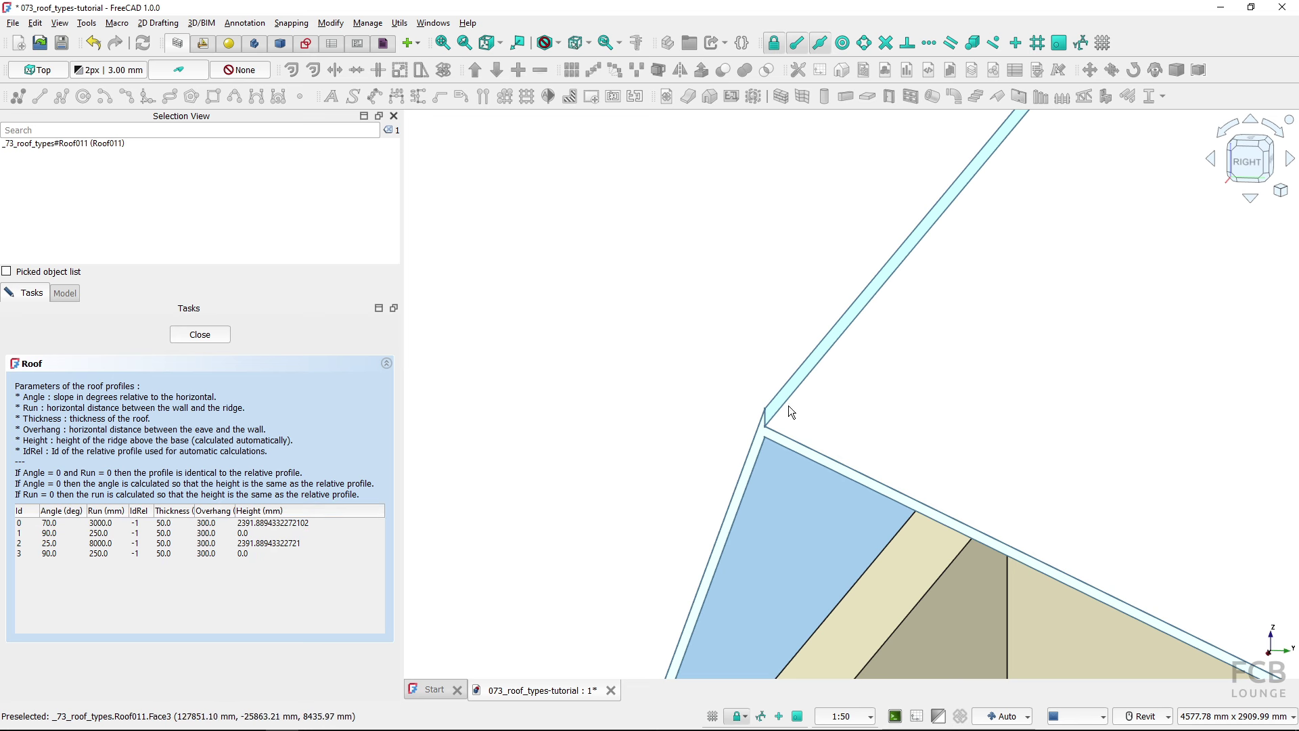
{"action": "double_click", "coordinate": [176, 525]}
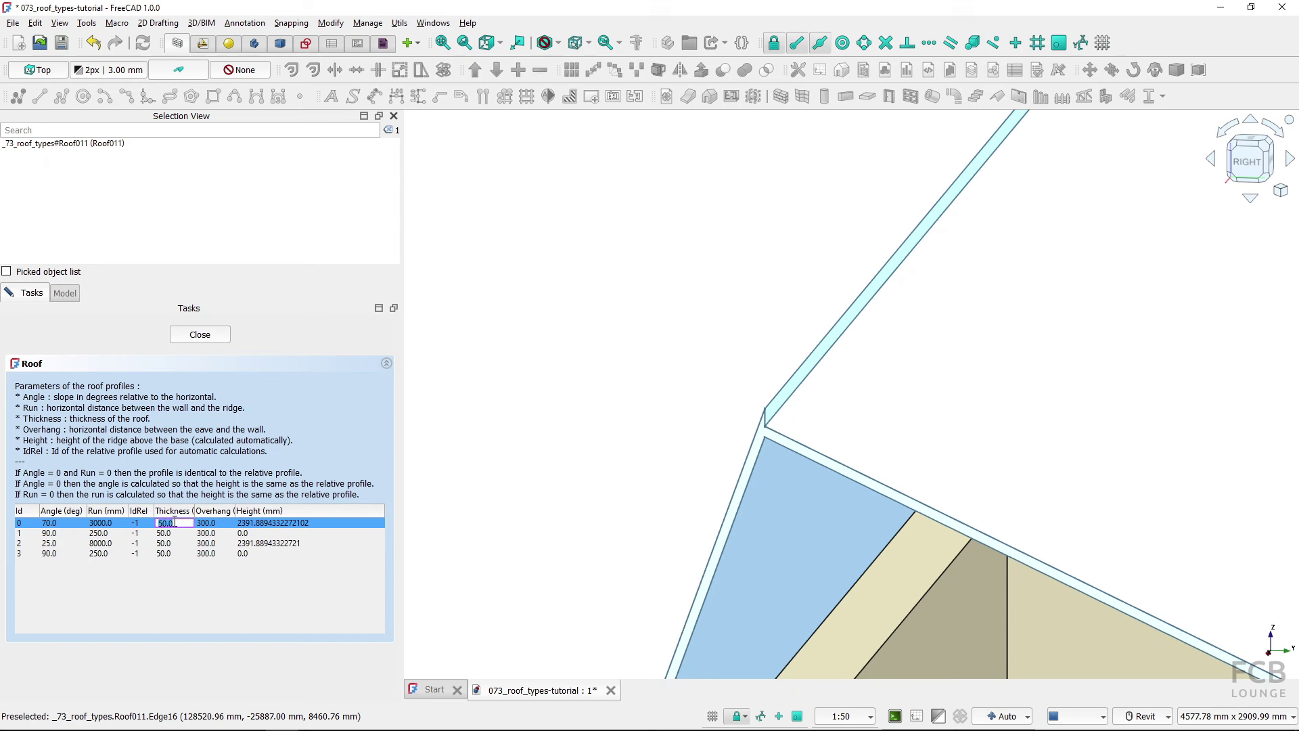
{"action": "double_click", "coordinate": [176, 544]}
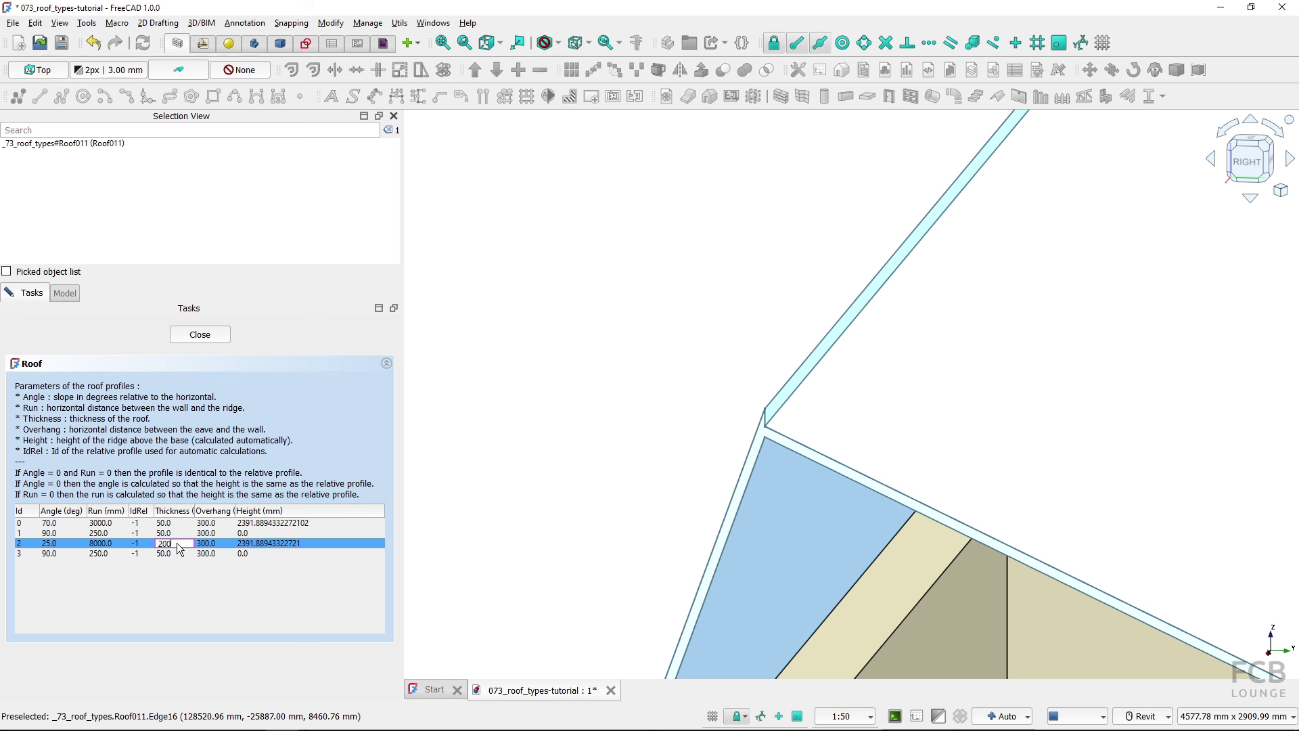
{"action": "type", "text": "200"}
{"action": "key", "text": "Return"}
Try thicknesses of 55, 65 and 70 mm for roof profile 0 to align its top edge with the other slope
{"action": "double_click", "coordinate": [174, 522]}
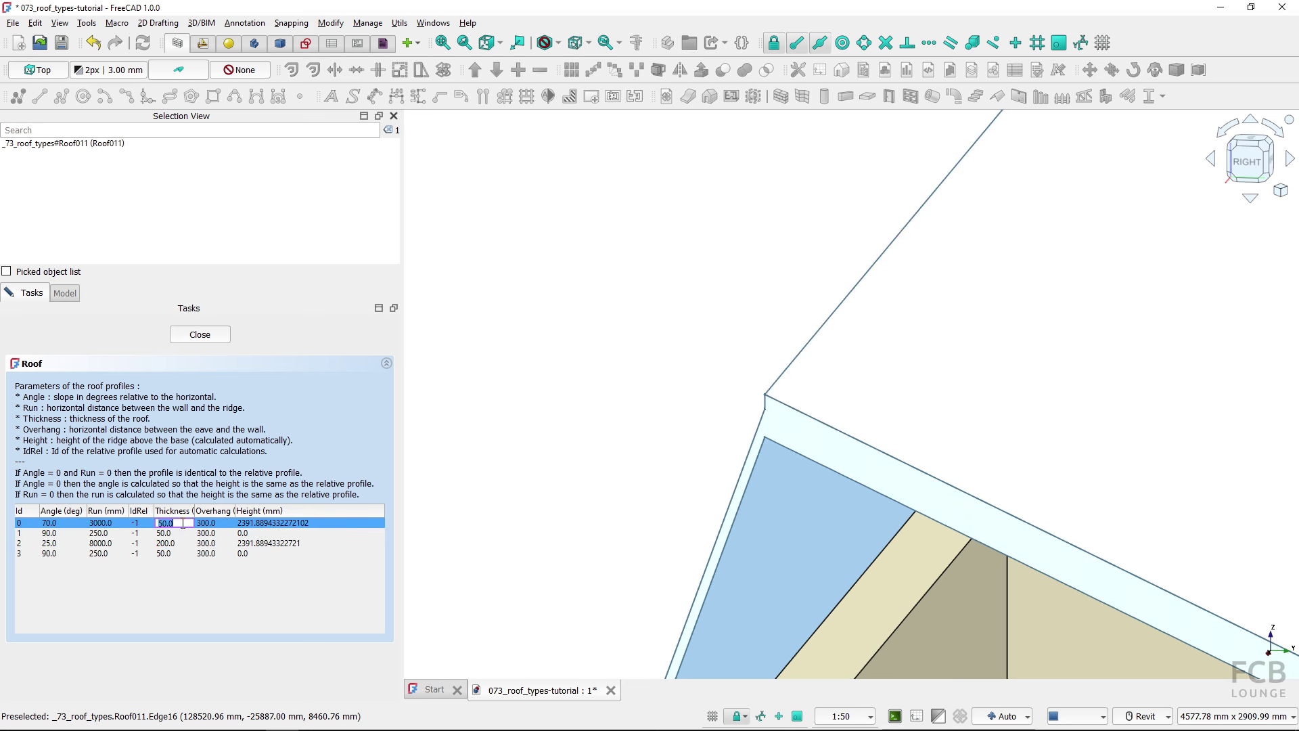
{"action": "type", "text": "55"}
{"action": "key", "text": "Return"}
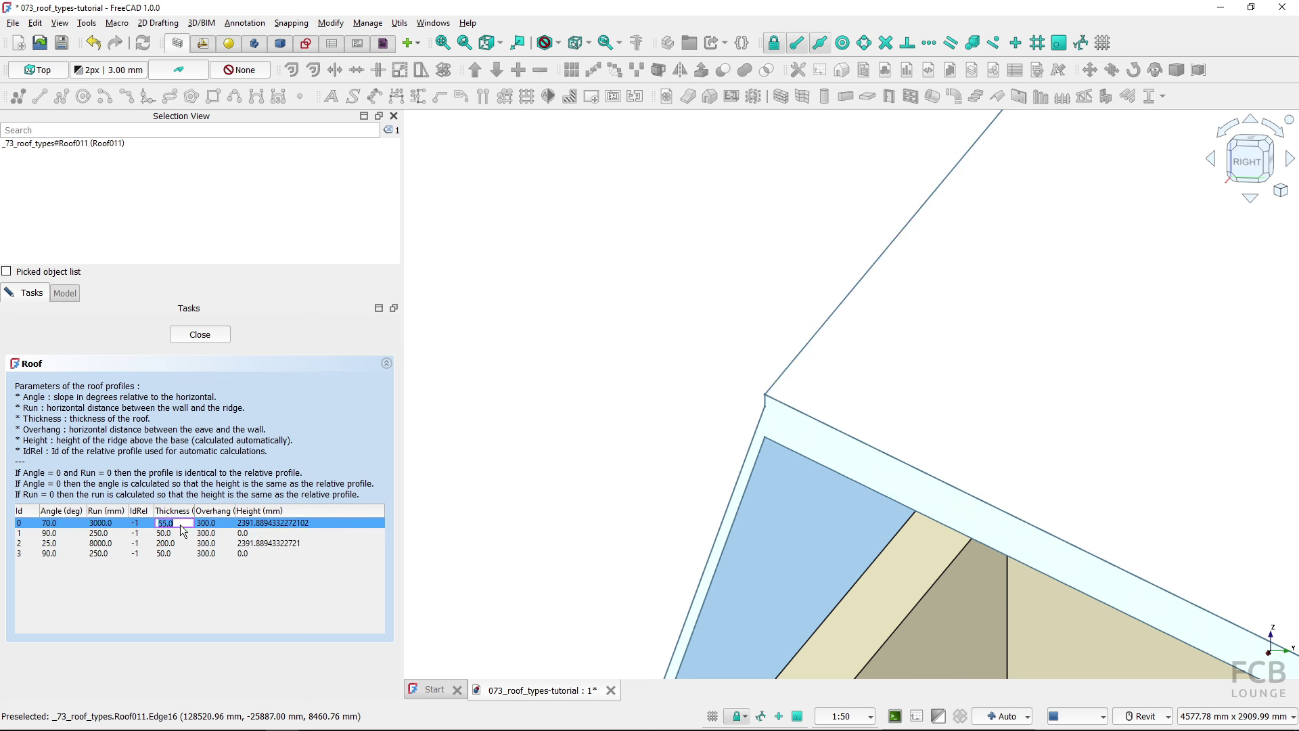
{"action": "key", "text": "Return"}
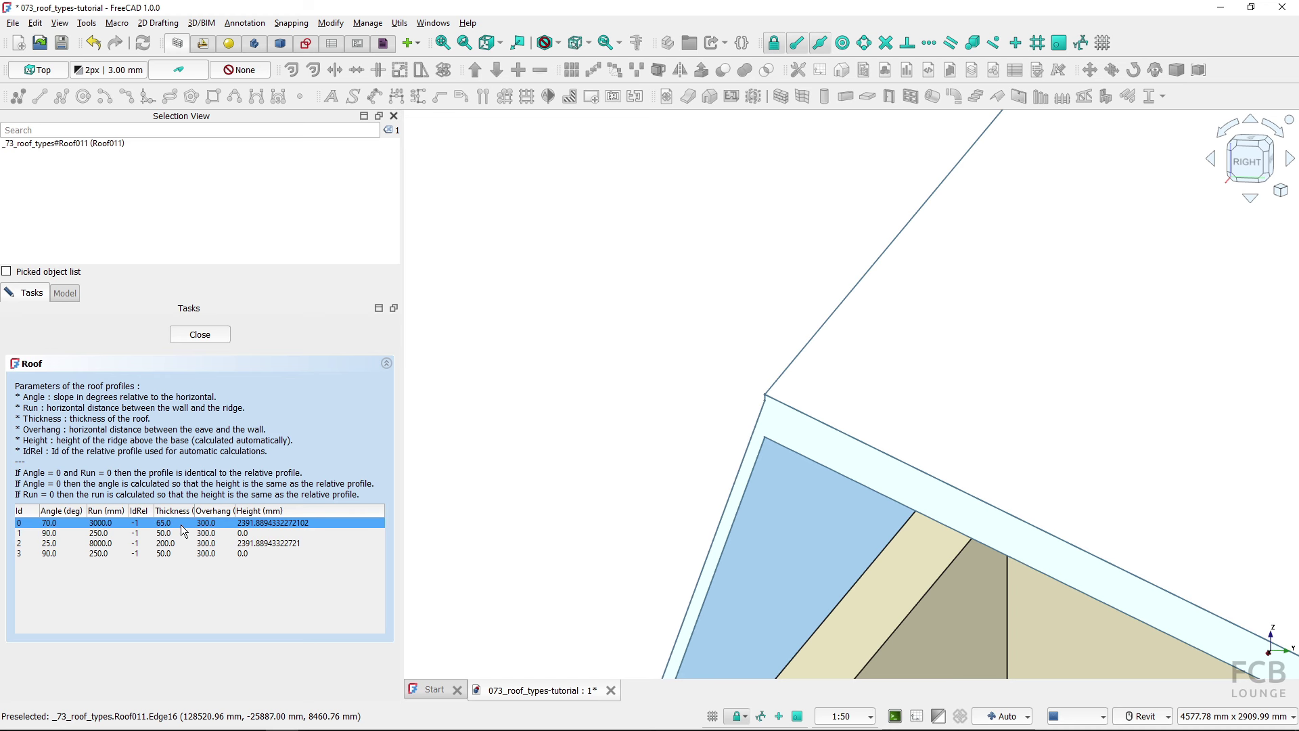
{"action": "type", "text": "70"}
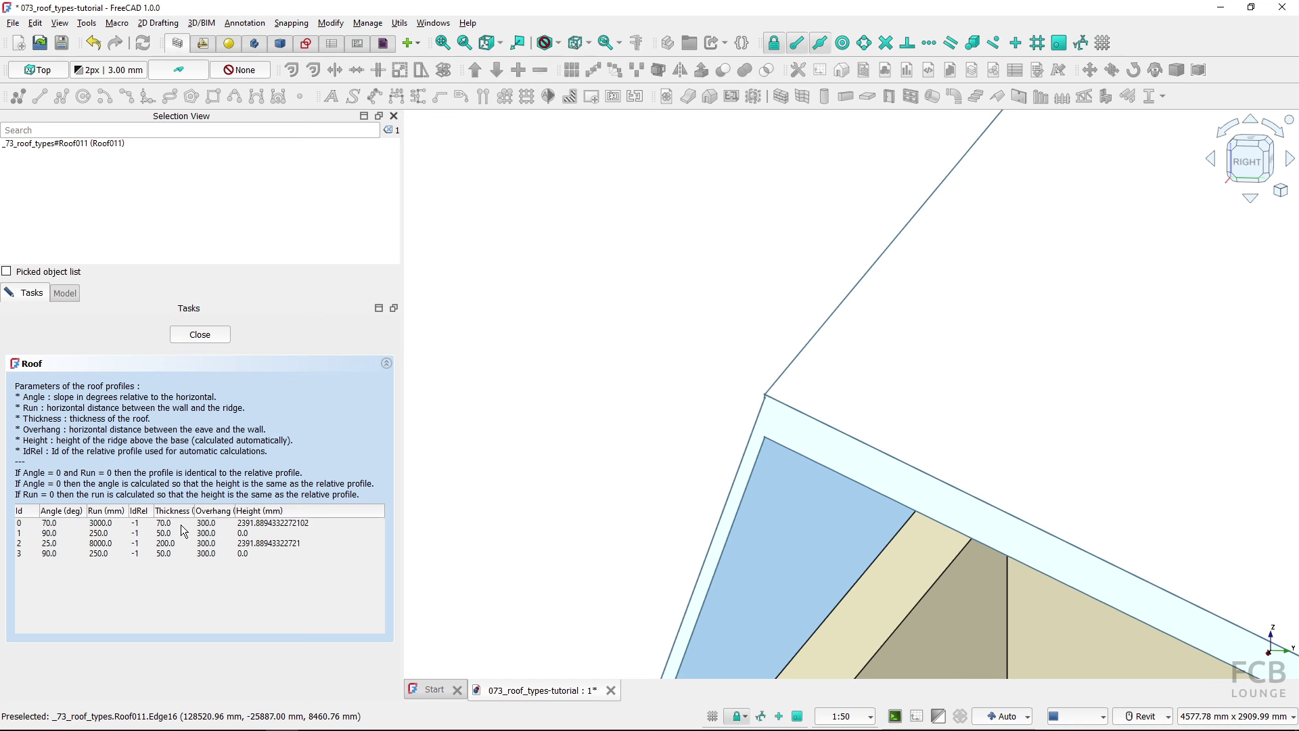
{"action": "key", "text": "Return"}
Try thicknesses of 72 and 75 mm for roof profile 0 to match the other slope at the ridge
{"action": "middle_click_drag", "start_coordinate": [606, 479], "coordinate": [652, 483], "text": "shift"}
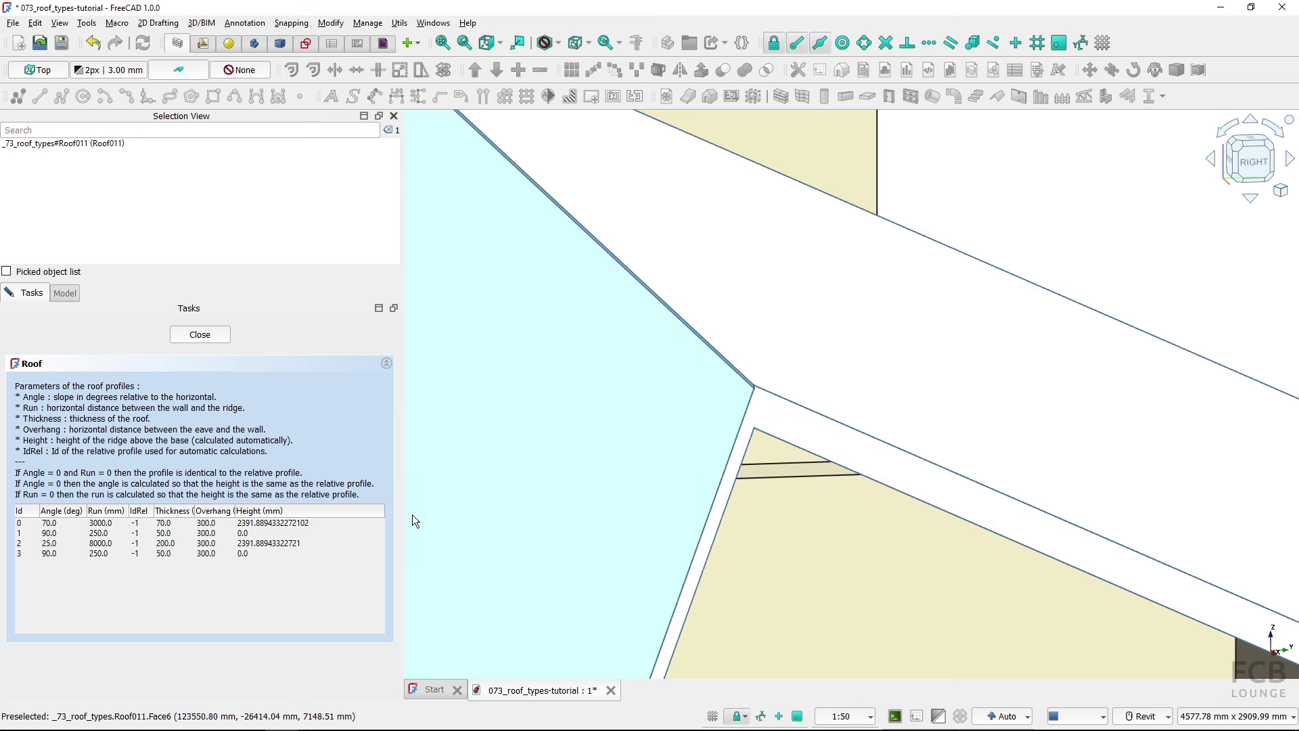
{"action": "double_click", "coordinate": [190, 523]}
{"action": "type", "text": "7"}
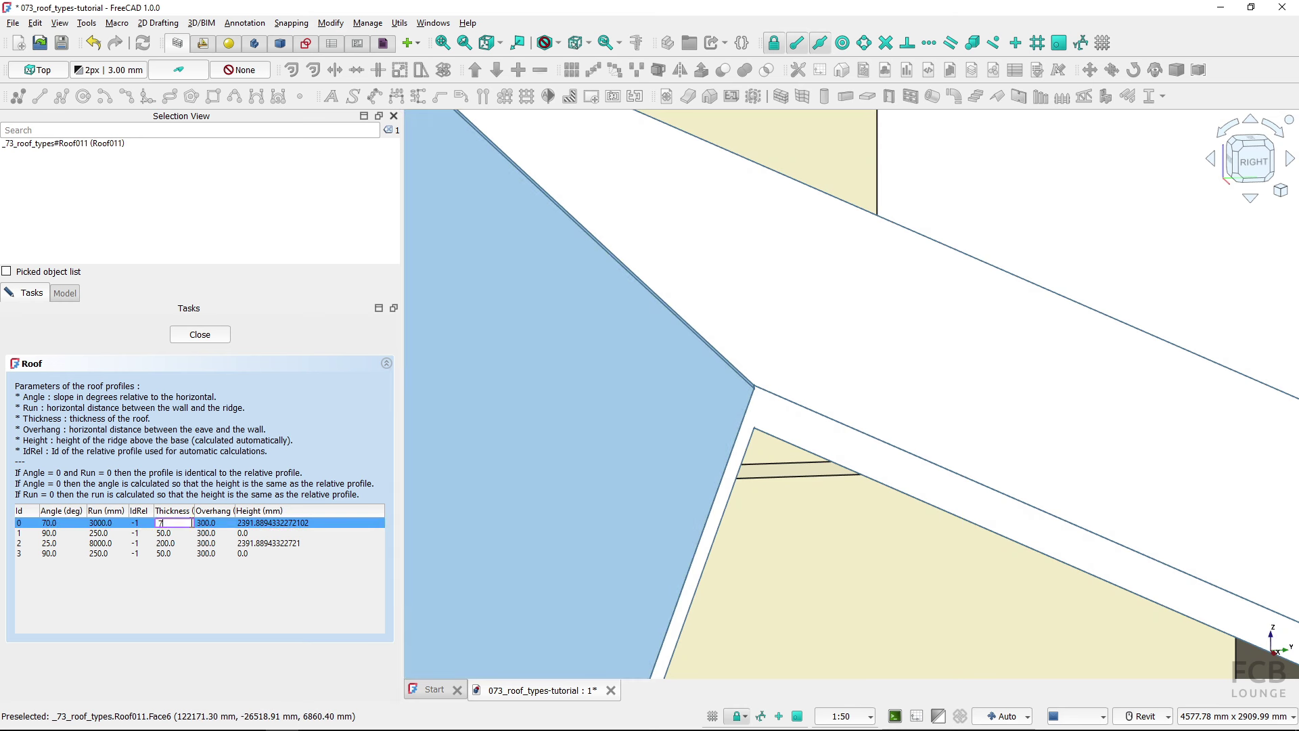
{"action": "type", "text": "2"}
{"action": "key", "text": "Return"}
{"action": "double_click", "coordinate": [192, 524]}
{"action": "type", "text": "75"}
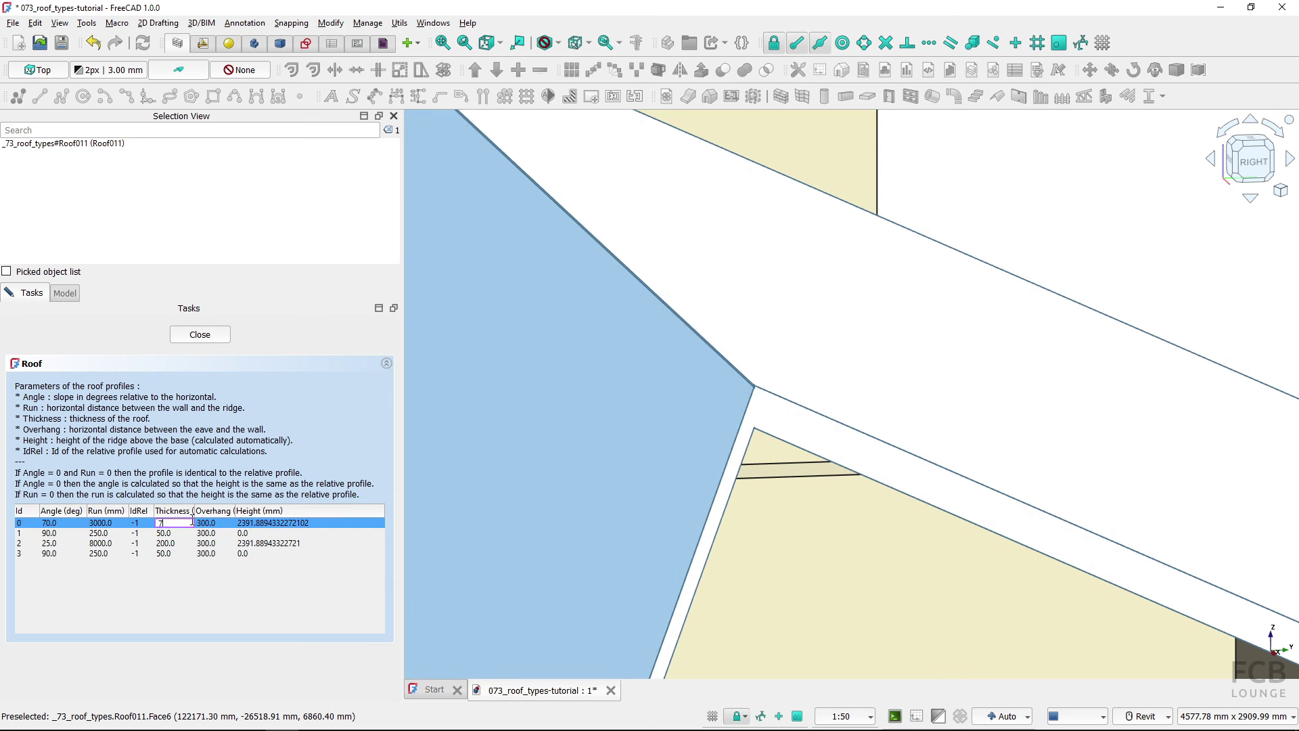
{"action": "key", "text": "Return"}
Check the ridge joint up close and try a thickness of 76 mm for roof profile 0
{"action": "left_click", "coordinate": [201, 524]}
{"action": "scroll", "coordinate": [748, 391], "scroll_direction": "up", "scroll_amount": 10}
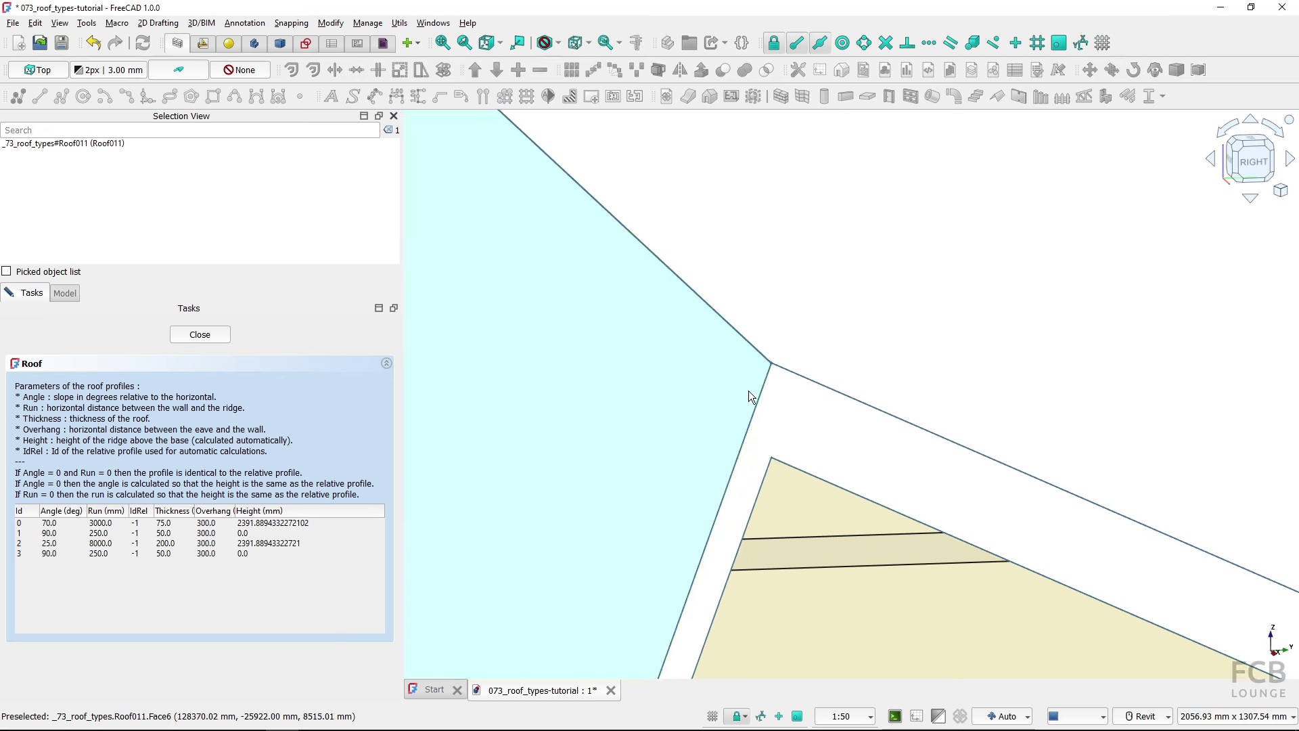
{"action": "scroll", "coordinate": [793, 332], "scroll_direction": "up", "scroll_amount": 6}
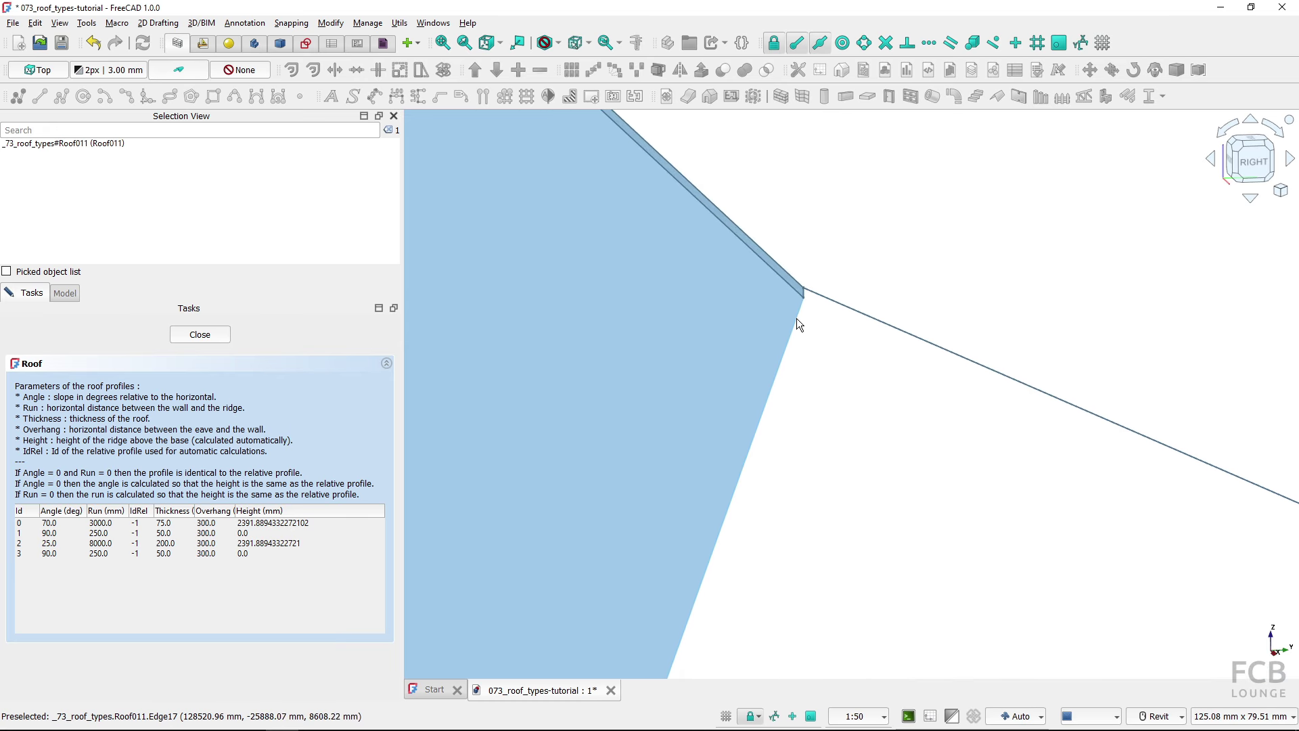
{"action": "left_click", "coordinate": [189, 526]}
{"action": "double_click", "coordinate": [189, 524]}
{"action": "type", "text": "76"}
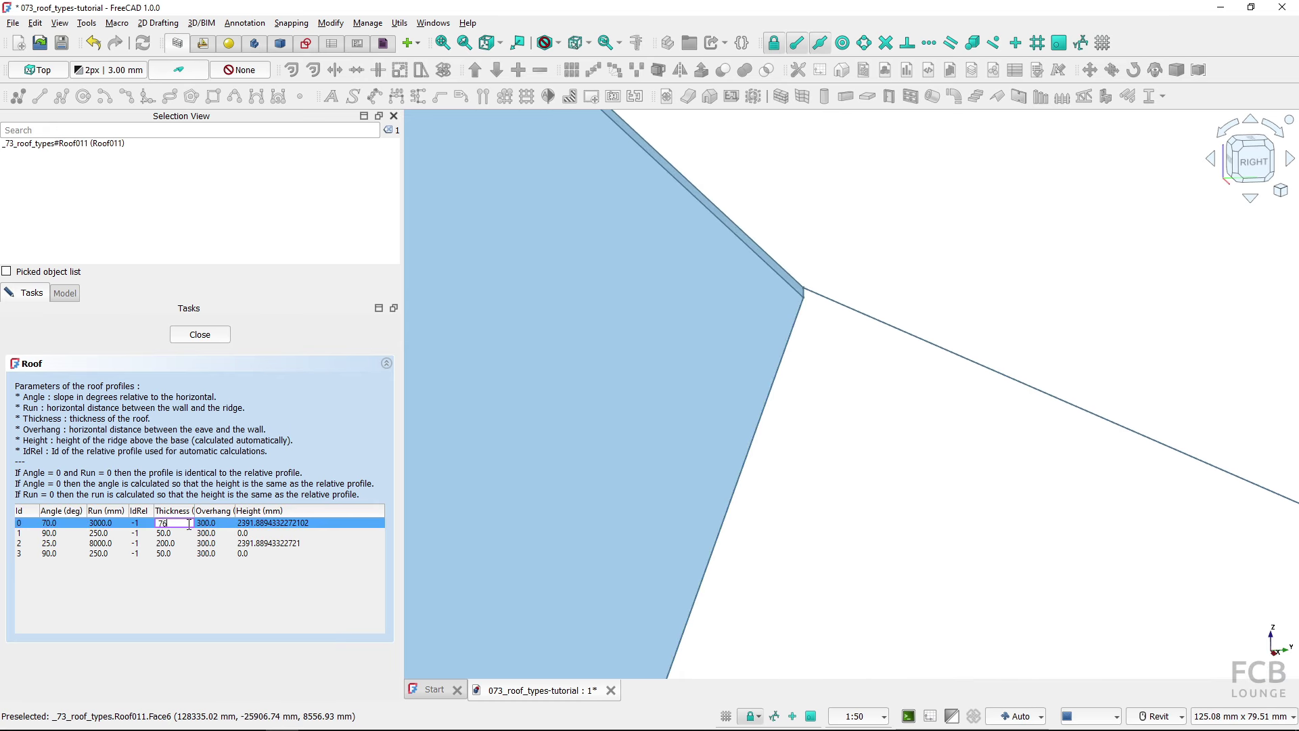
{"action": "key", "text": "Return"}
Set the thickness of roof profile 0 to 75.5 mm, check the ridge joint and finish editing the roof
{"action": "double_click", "coordinate": [177, 524]}
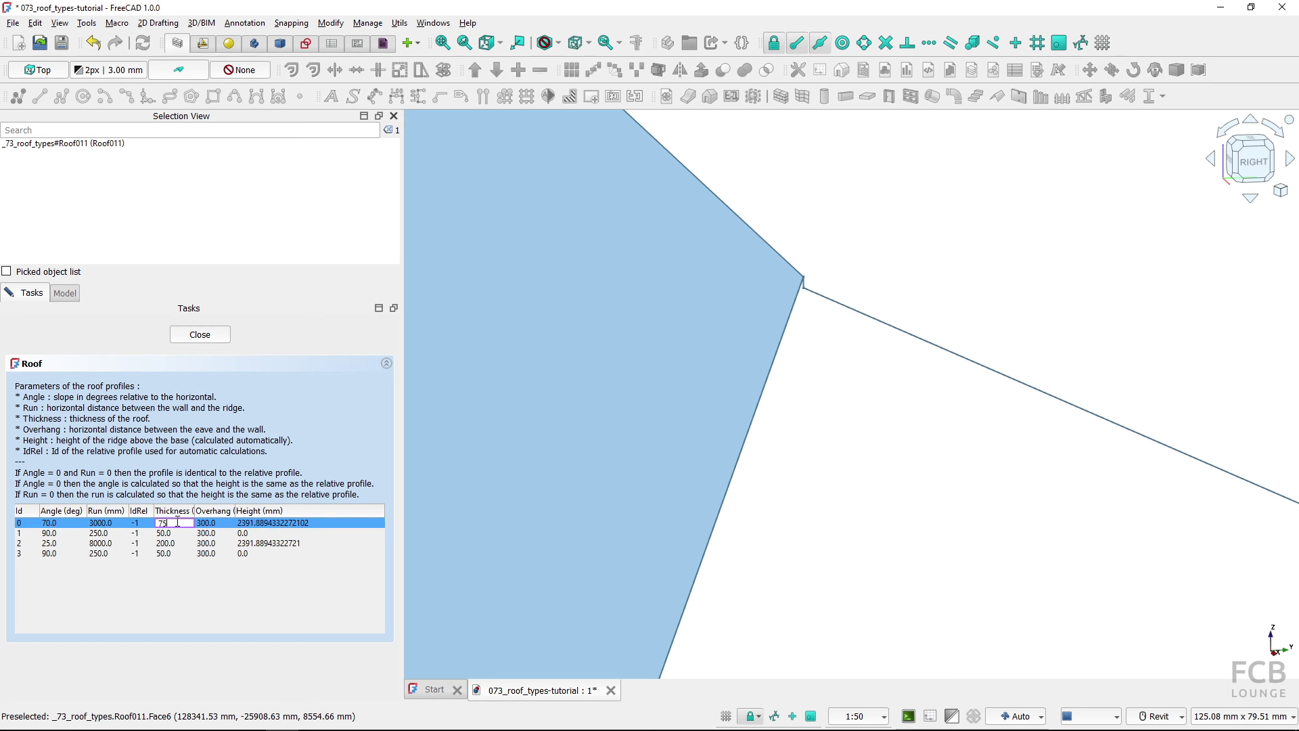
{"action": "type", "text": "75.5"}
{"action": "key", "text": "Return"}
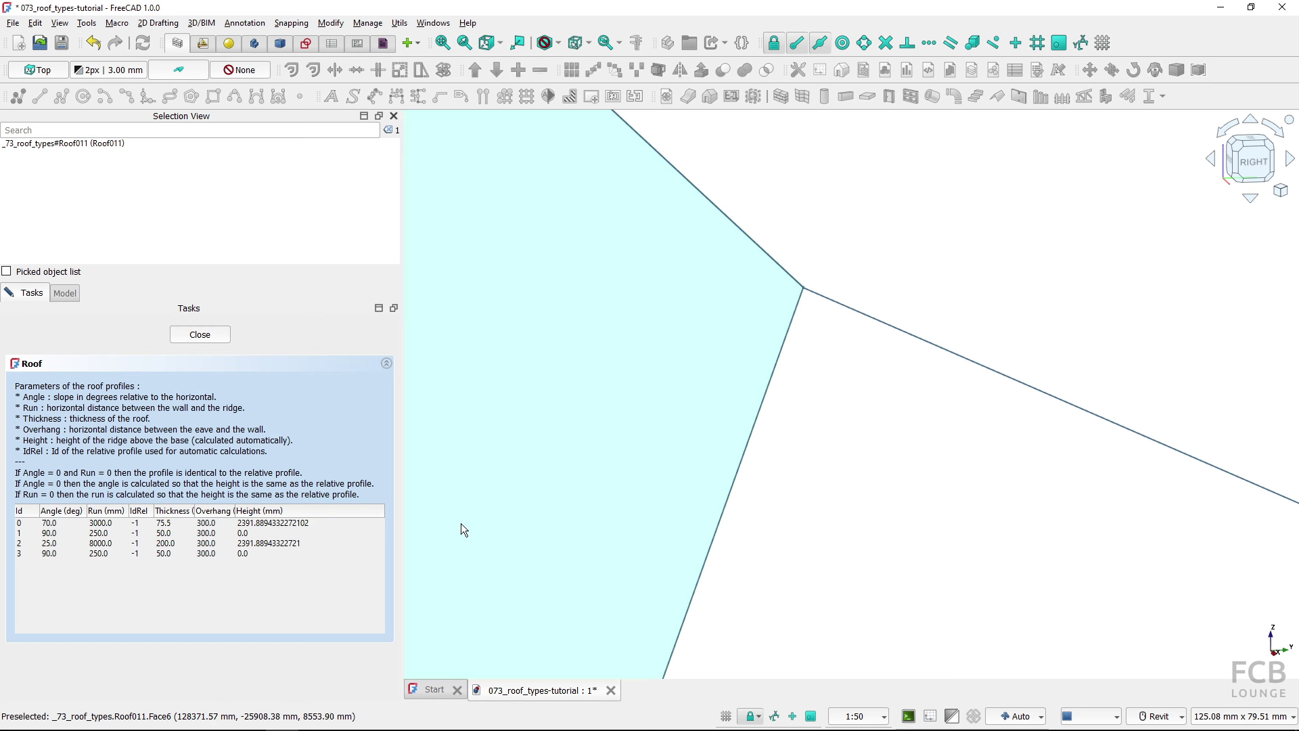
{"action": "scroll", "coordinate": [465, 522], "scroll_direction": "down", "scroll_amount": 4}
{"action": "middle_click_drag", "start_coordinate": [469, 522], "coordinate": [656, 535], "text": "shift"}
{"action": "scroll", "coordinate": [656, 536], "scroll_direction": "down", "scroll_amount": 4}
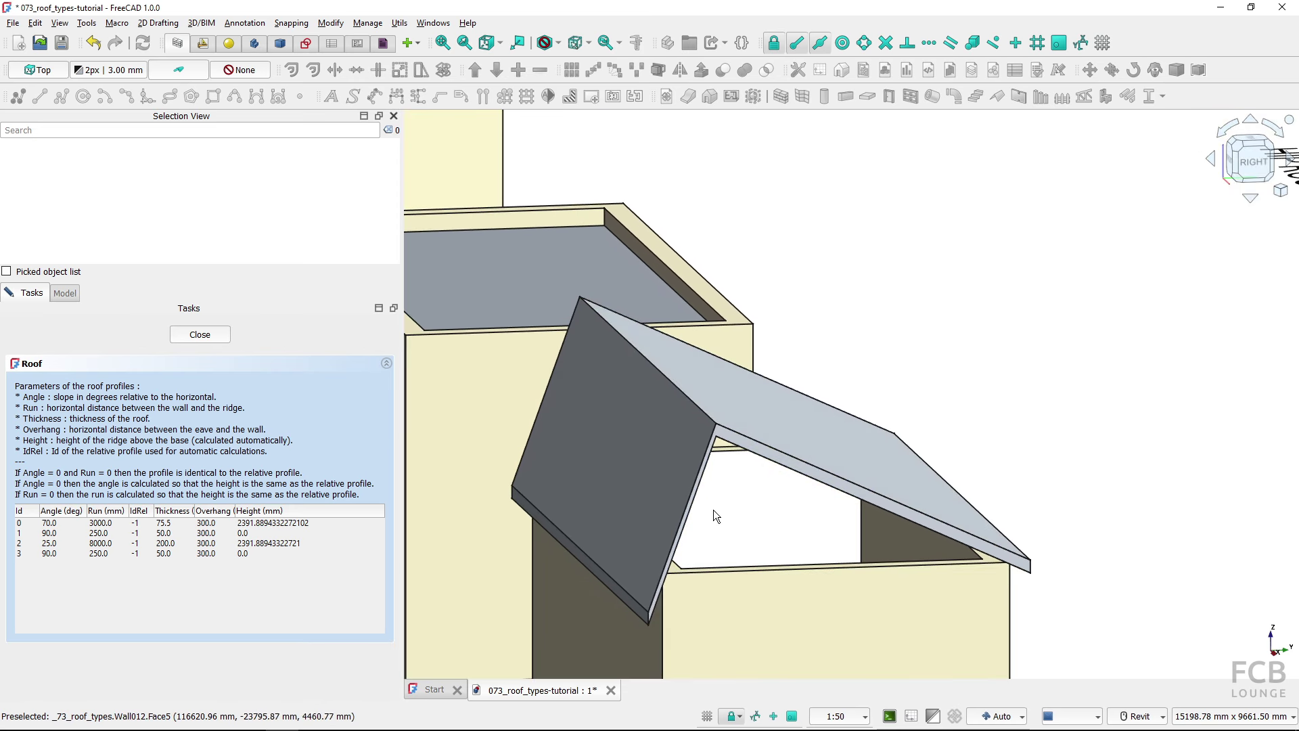
{"action": "scroll", "coordinate": [713, 487], "scroll_direction": "up", "scroll_amount": 4}
{"action": "middle_click_drag", "start_coordinate": [705, 461], "coordinate": [661, 459], "text": "shift"}
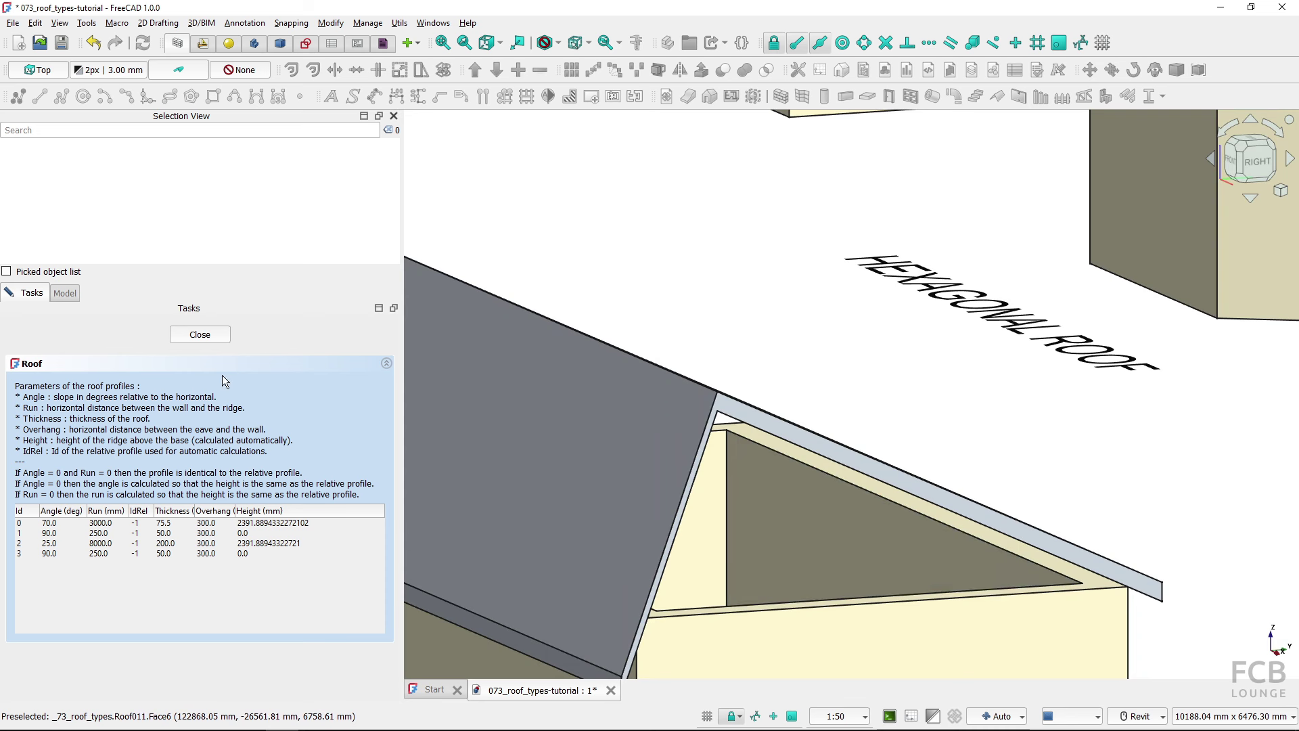
{"action": "left_click", "coordinate": [205, 337]}
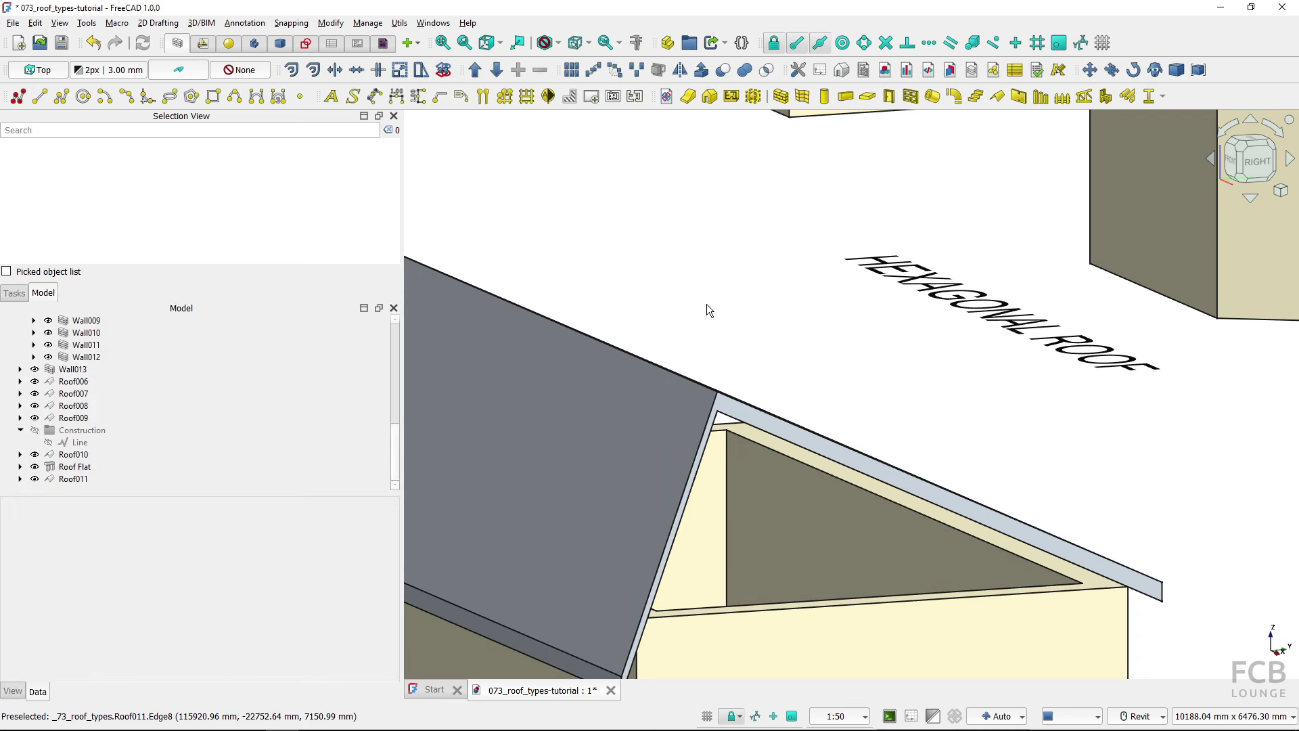
Set the height of the wall under the new saltbox roof to 10000 mm
{"action": "scroll", "coordinate": [720, 302], "scroll_direction": "down", "scroll_amount": 5}
{"action": "scroll", "coordinate": [721, 302], "scroll_direction": "down", "scroll_amount": 5}
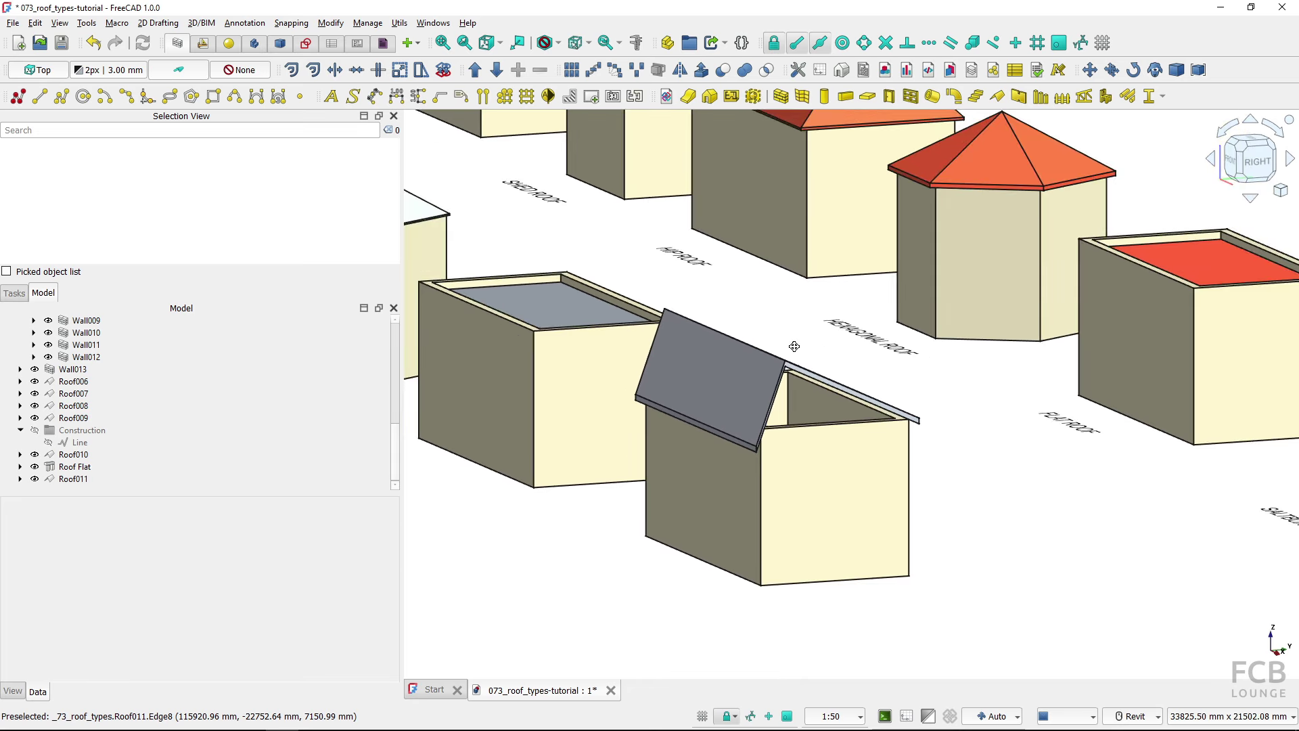
{"action": "key", "text": "ctrl"}
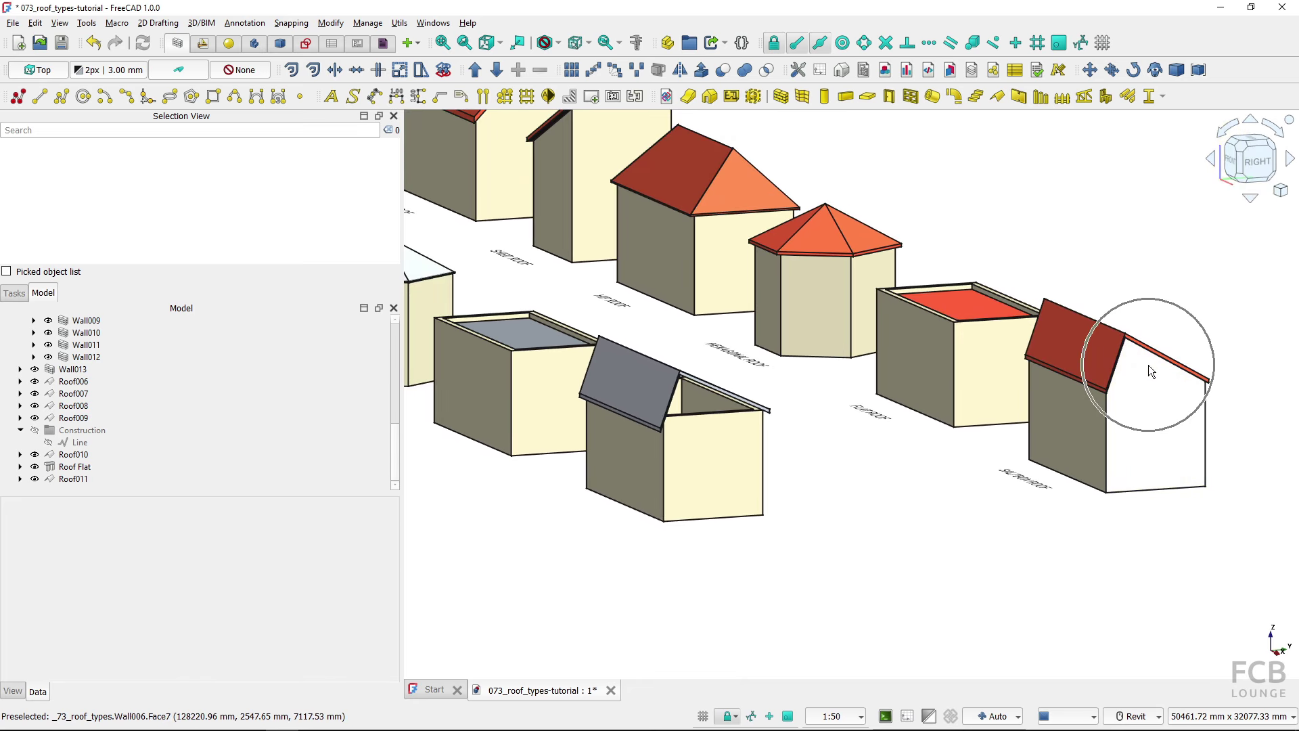
{"action": "scroll", "coordinate": [704, 398], "scroll_direction": "up", "scroll_amount": 5}
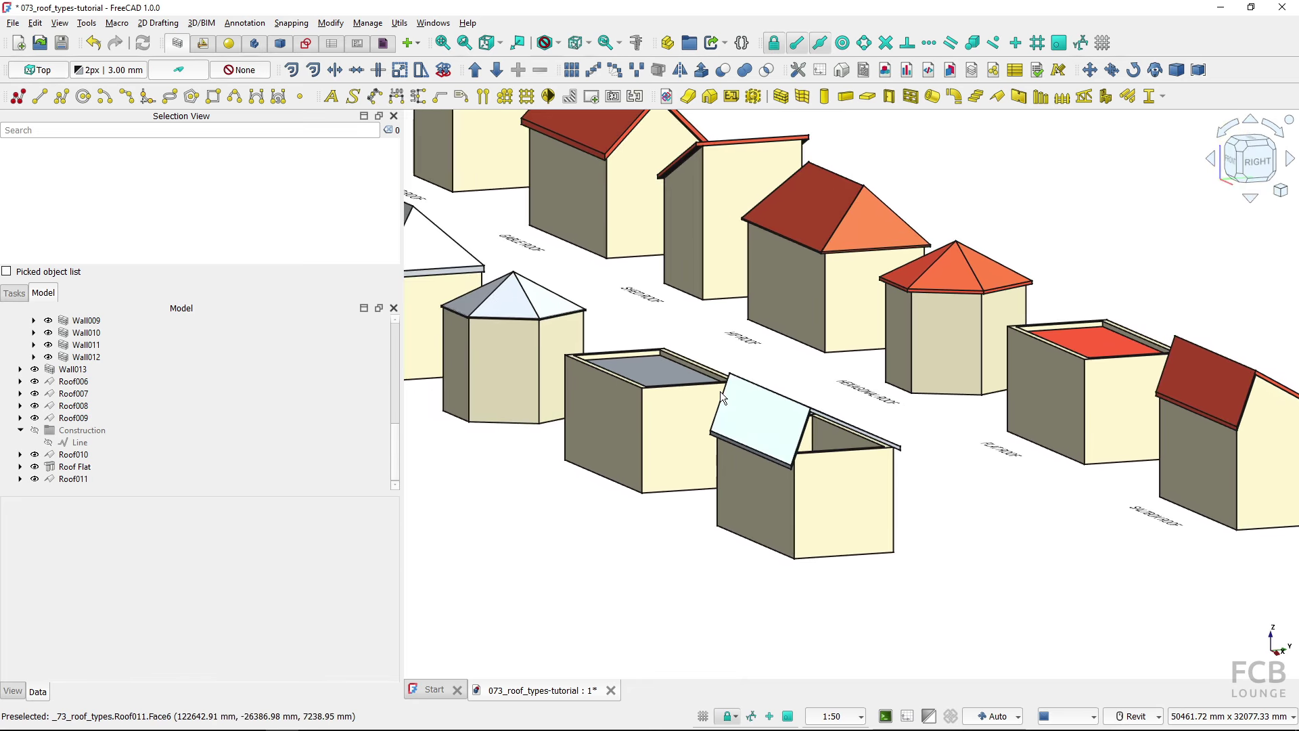
{"action": "left_click", "coordinate": [905, 534]}
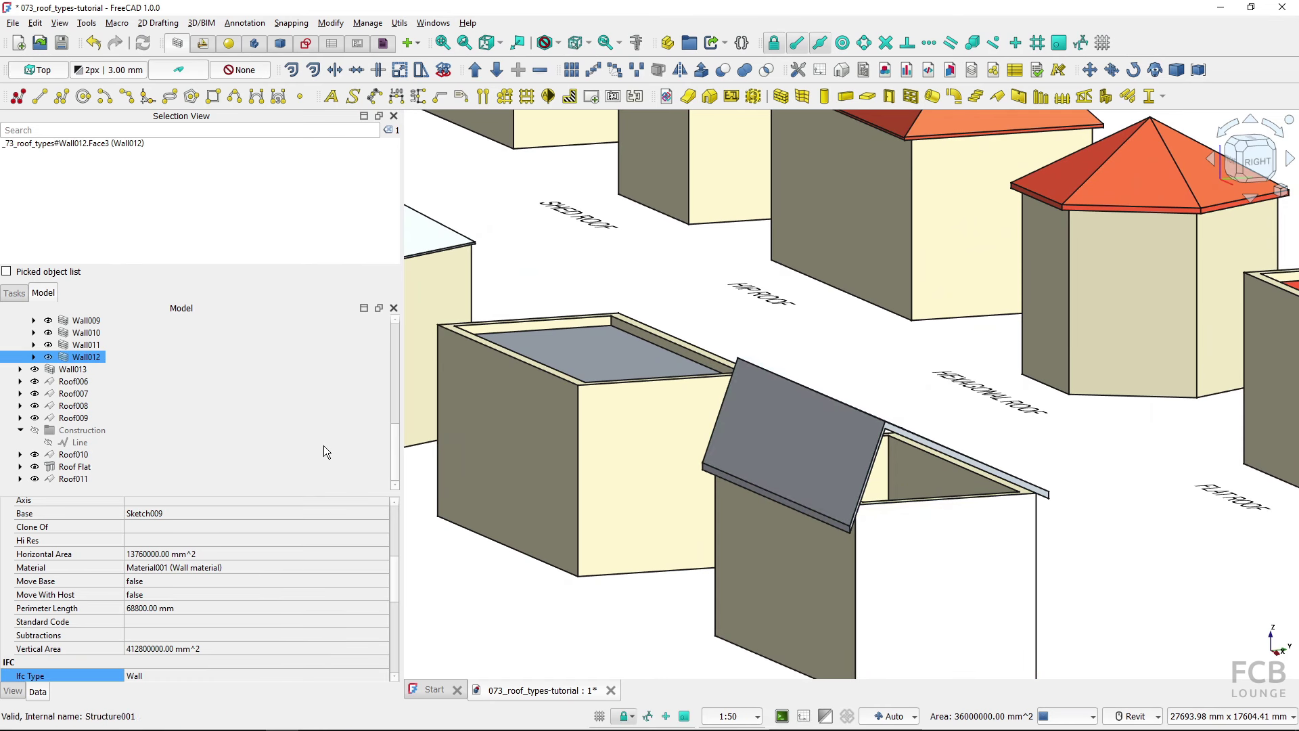
{"action": "scroll", "coordinate": [177, 629], "scroll_direction": "down", "scroll_amount": 4}
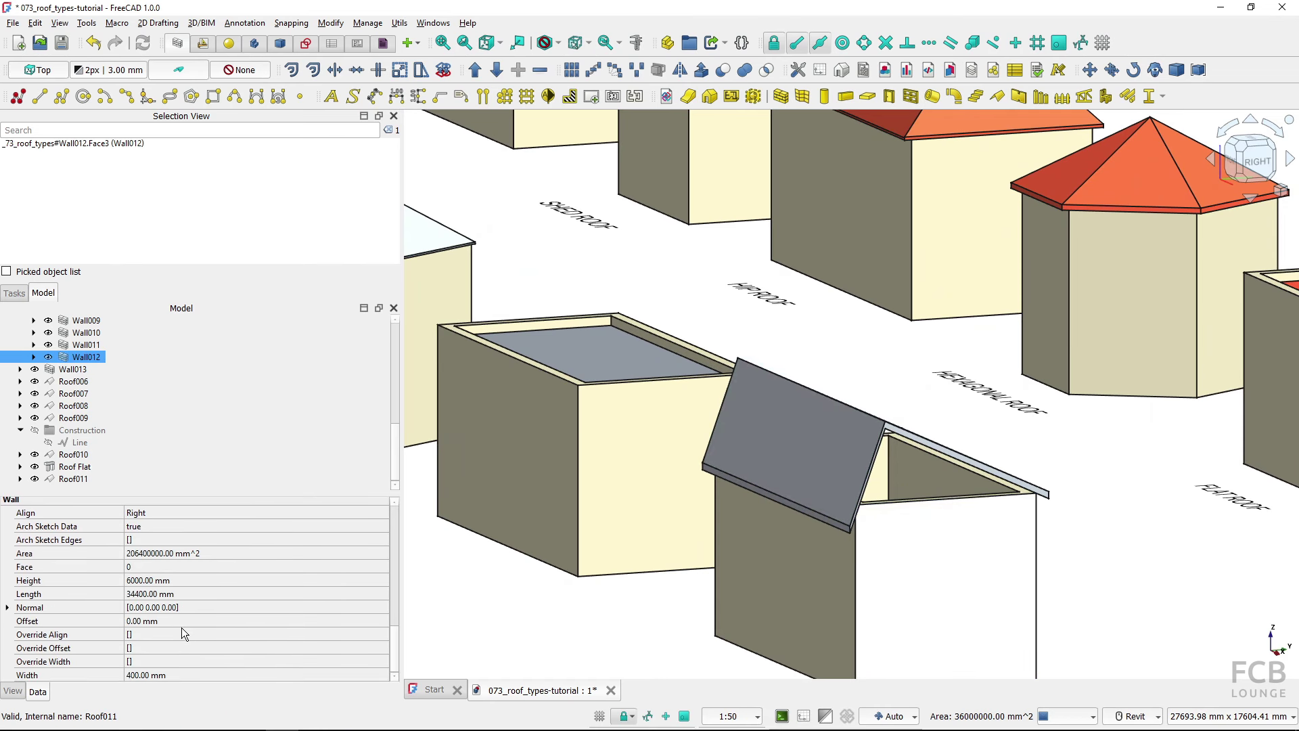
{"action": "left_click", "coordinate": [189, 580]}
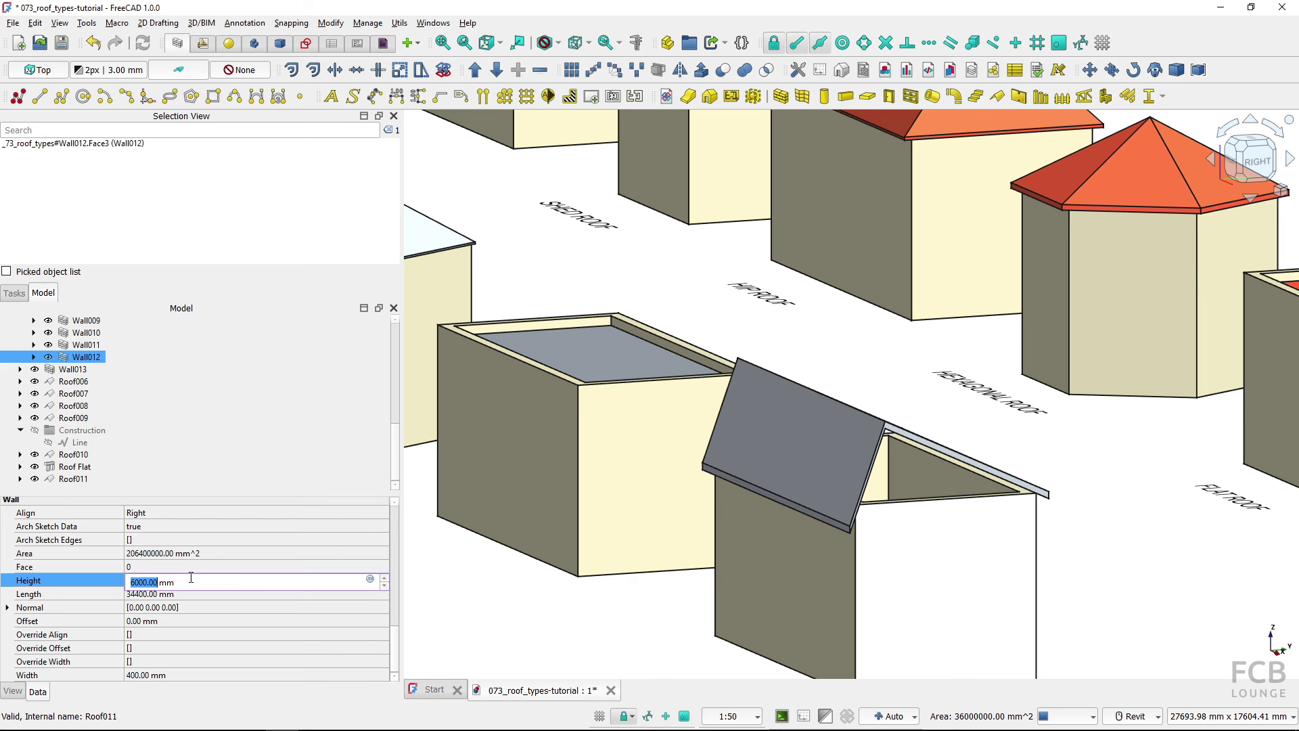
{"action": "type", "text": "10000"}
{"action": "key", "text": "Return"}
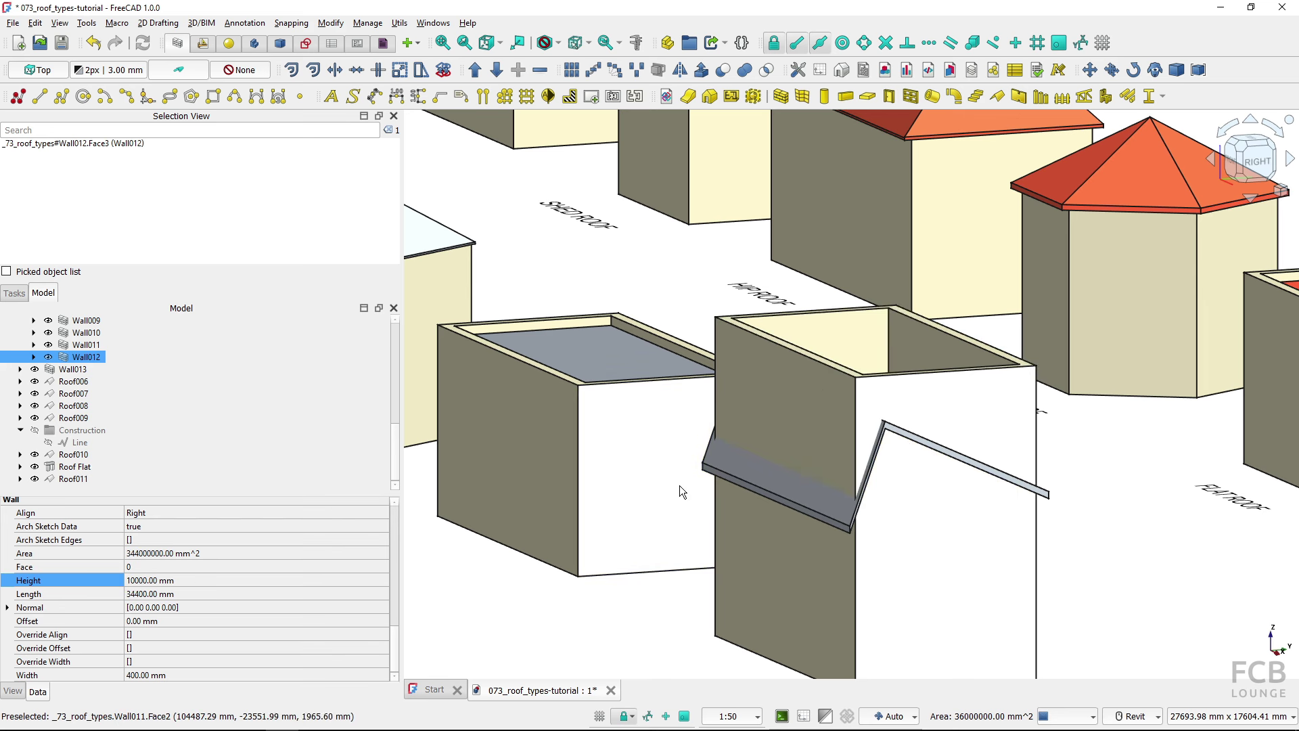
Subtract the new saltbox roof from the raised wall so the wall ends at the slopes, and check the trimmed building
{"action": "left_click", "coordinate": [768, 478]}
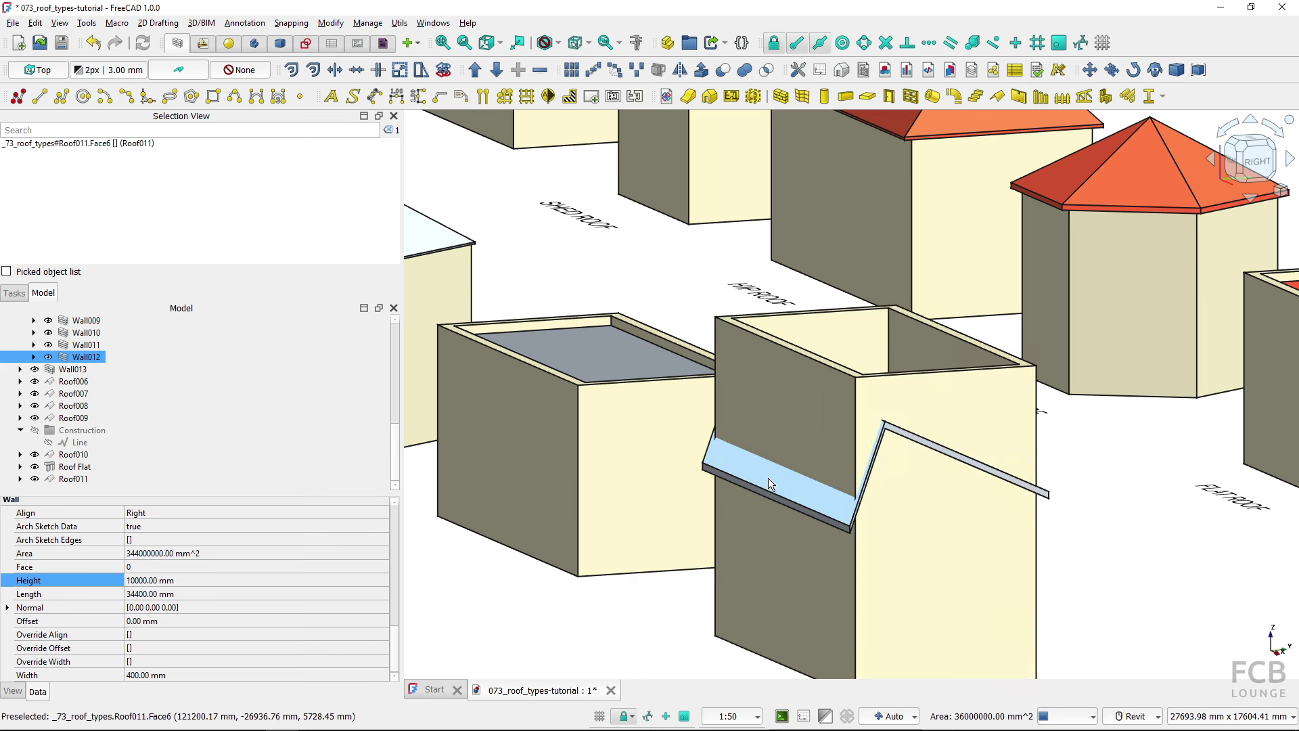
{"action": "left_click", "coordinate": [976, 554], "text": "ctrl"}
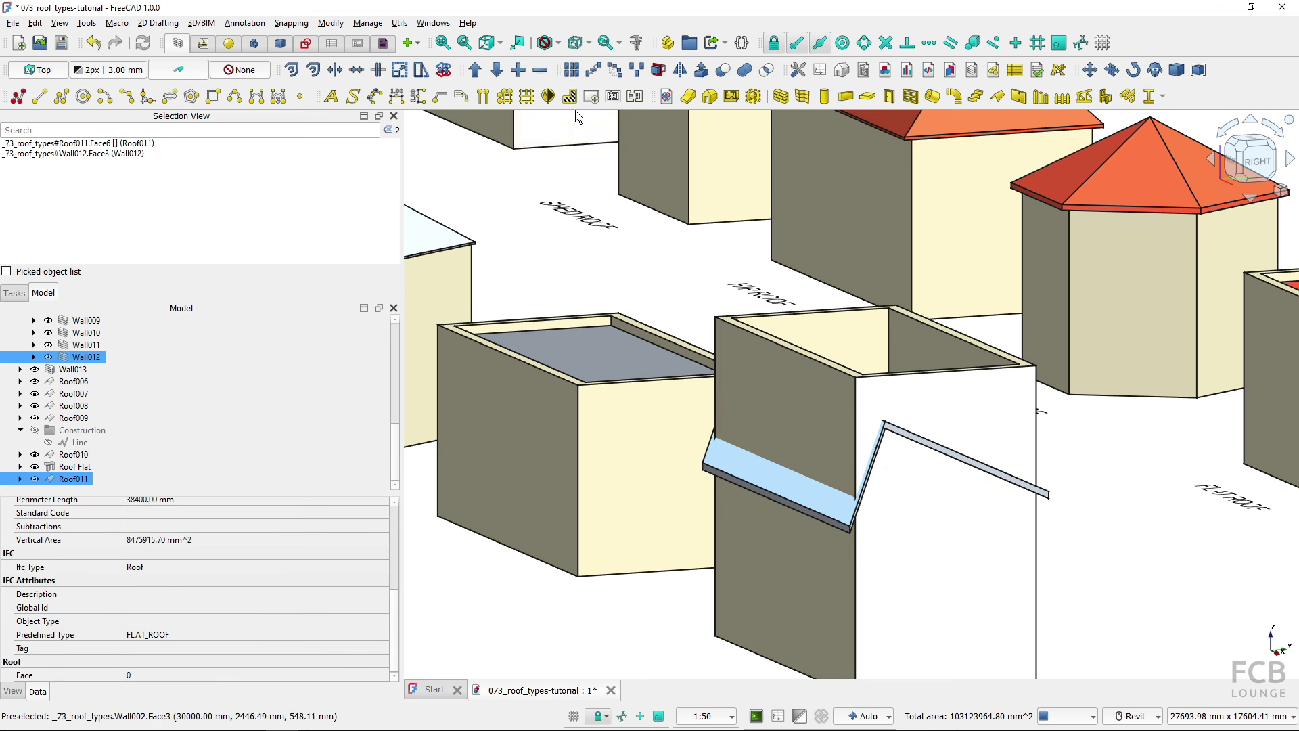
{"action": "left_click", "coordinate": [538, 75]}
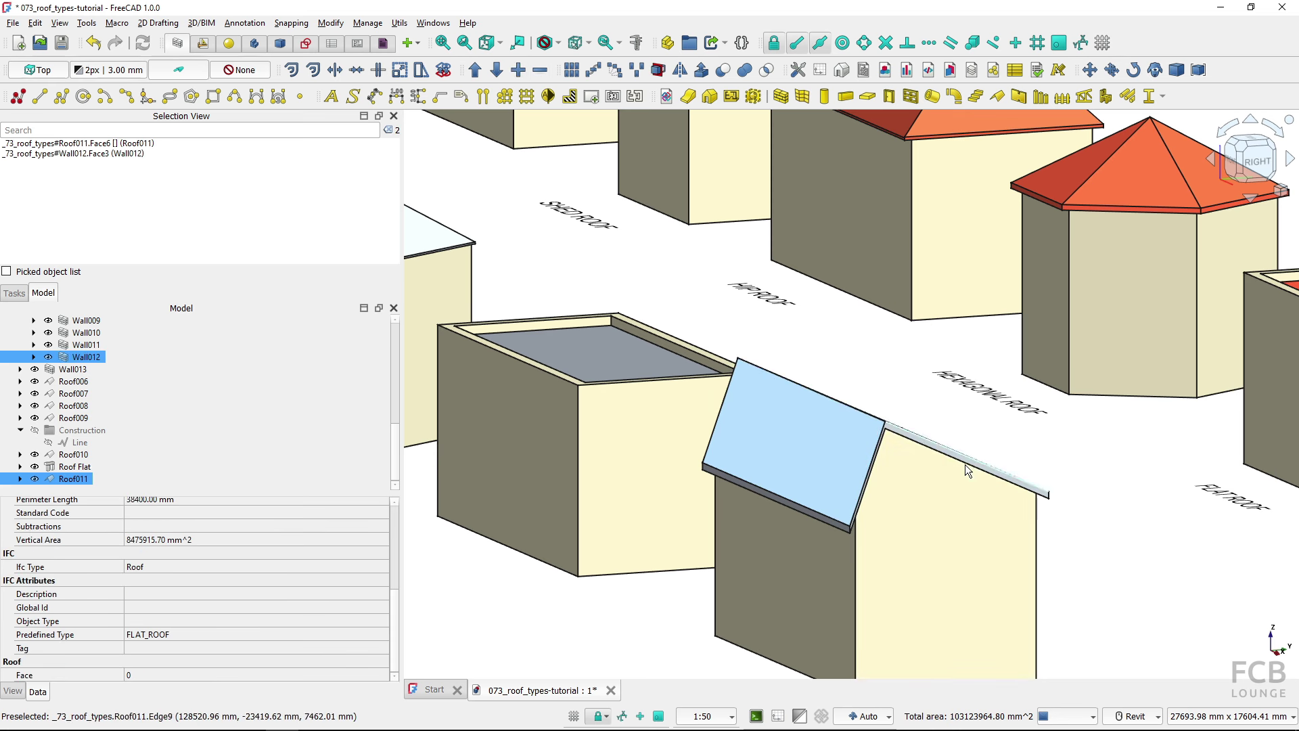
{"action": "middle_click_drag", "start_coordinate": [932, 526], "coordinate": [1014, 568], "text": "shift"}
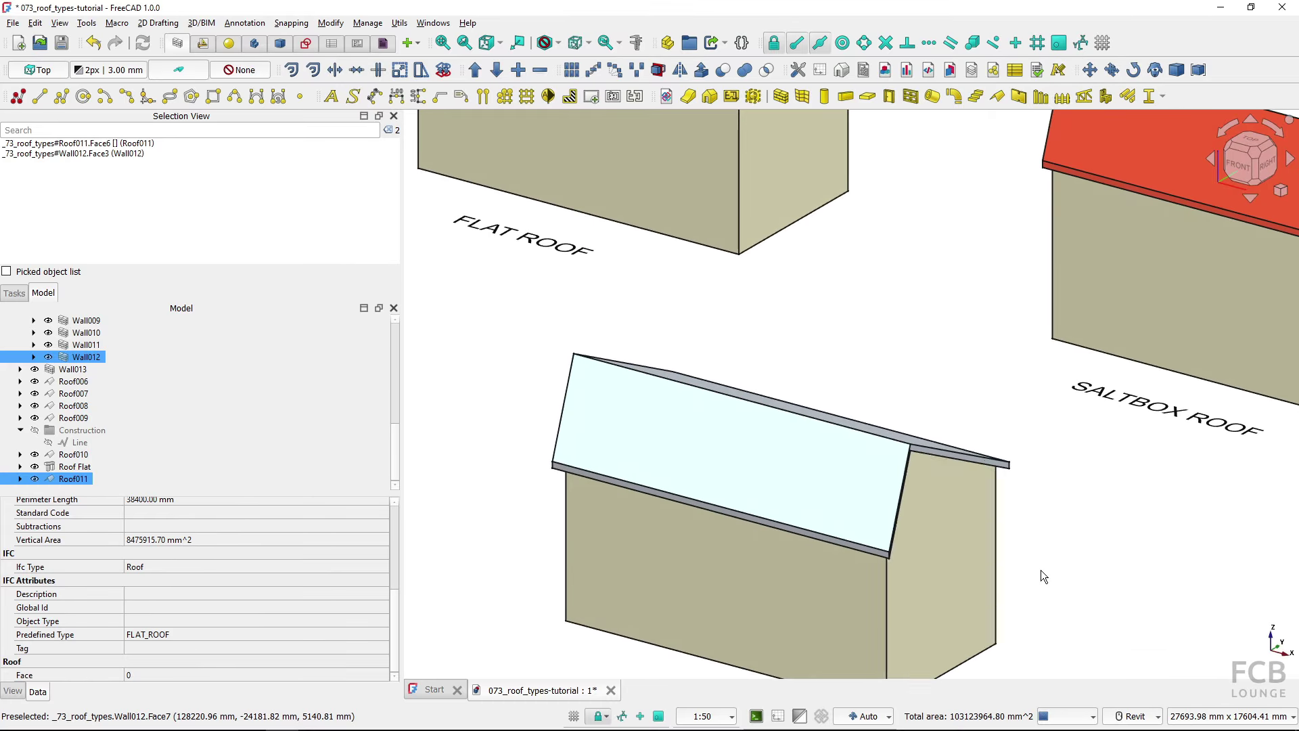
{"action": "scroll", "coordinate": [1040, 569], "scroll_direction": "down", "scroll_amount": 2}
{"action": "left_click", "coordinate": [1024, 529]}
{"action": "middle_click_drag", "start_coordinate": [805, 551], "coordinate": [796, 589], "text": "shift"}
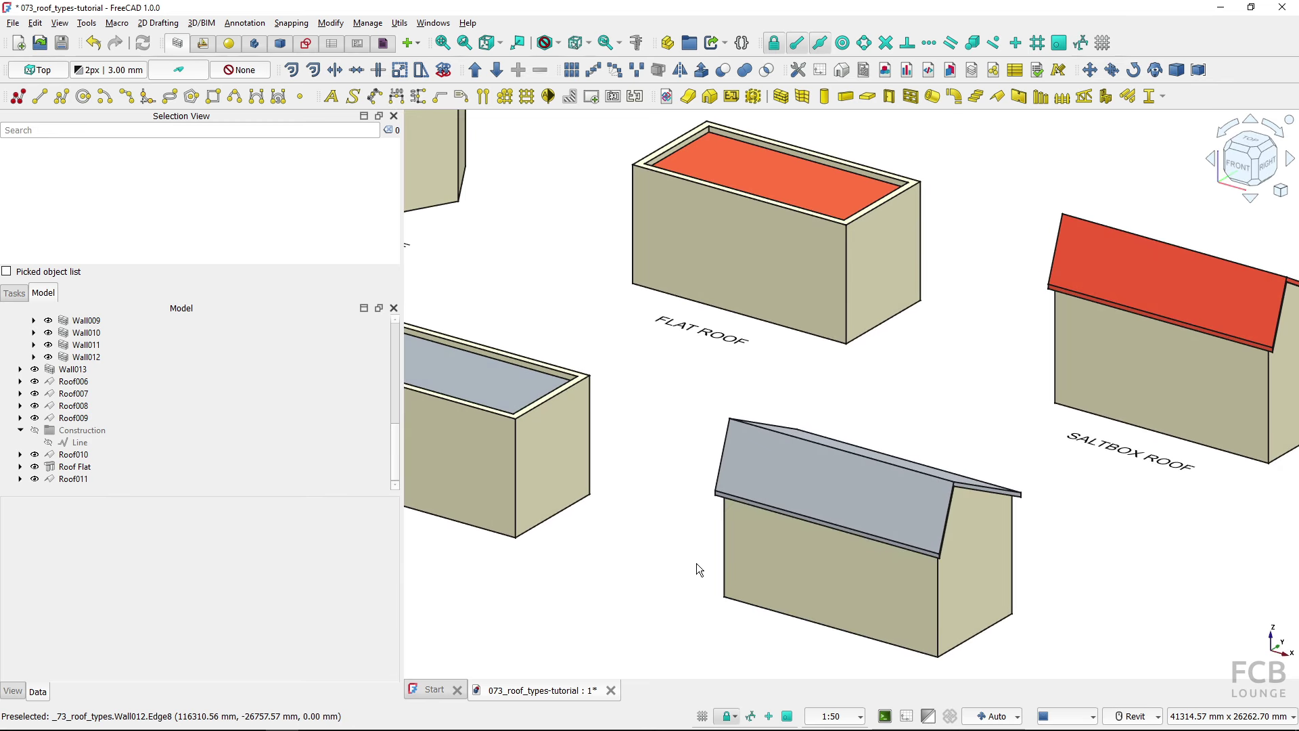
Draw a rectangle about 12219 by 9338 mm on the empty ground beside the new saltbox building
{"action": "scroll", "coordinate": [971, 493], "scroll_direction": "down", "scroll_amount": 4}
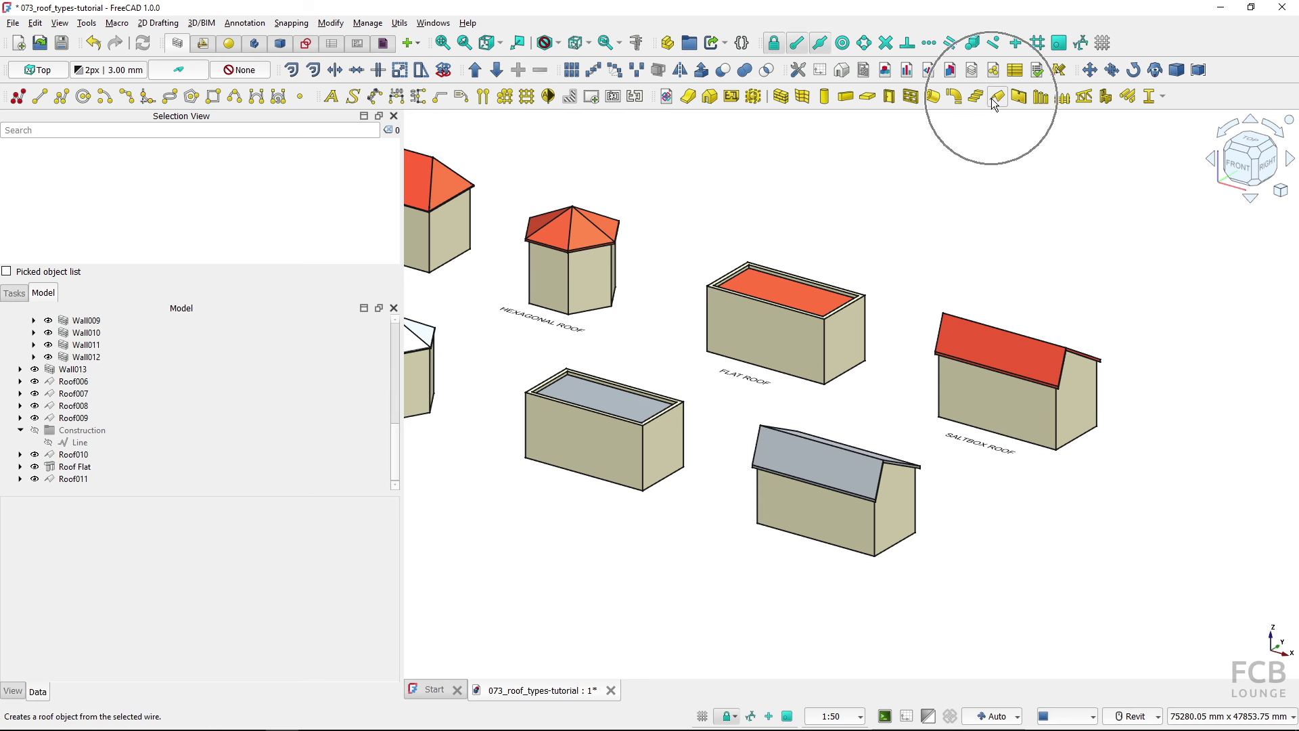
{"action": "middle_click_drag", "start_coordinate": [1058, 527], "coordinate": [975, 502]}
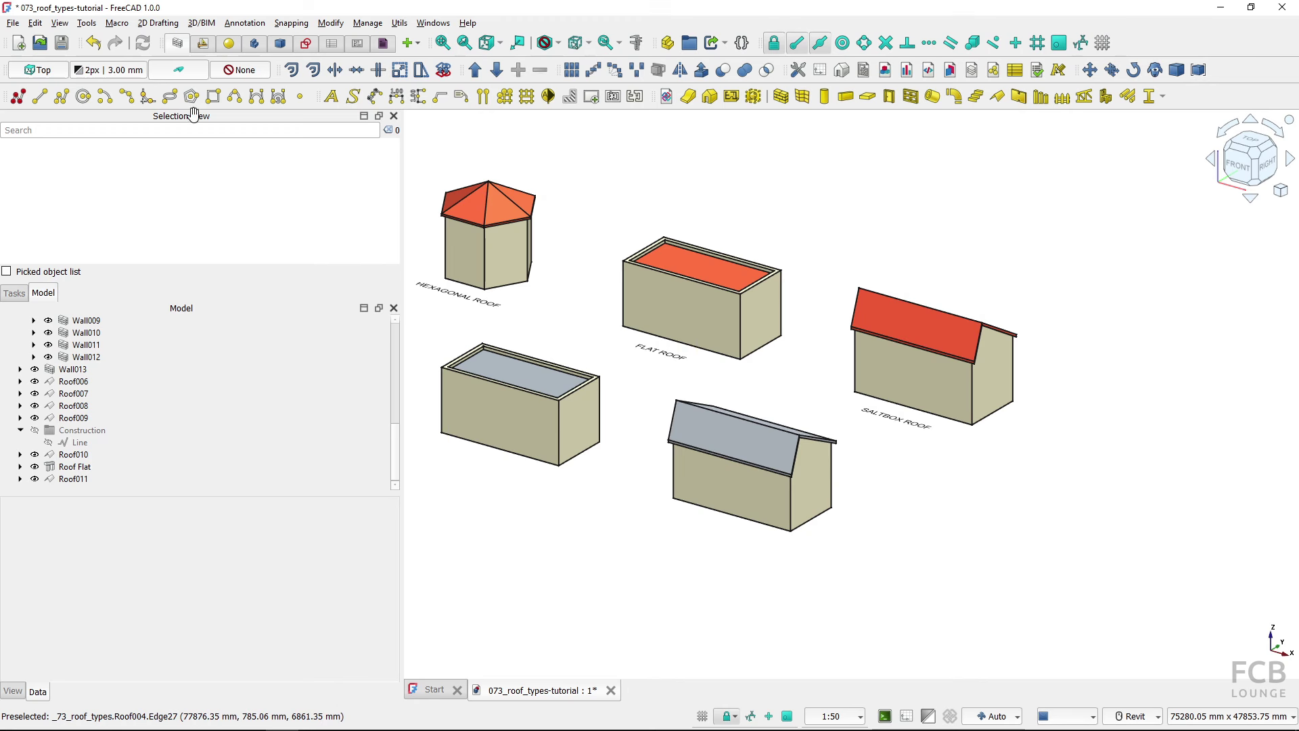
{"action": "left_click", "coordinate": [213, 96]}
{"action": "left_click", "coordinate": [920, 566]}
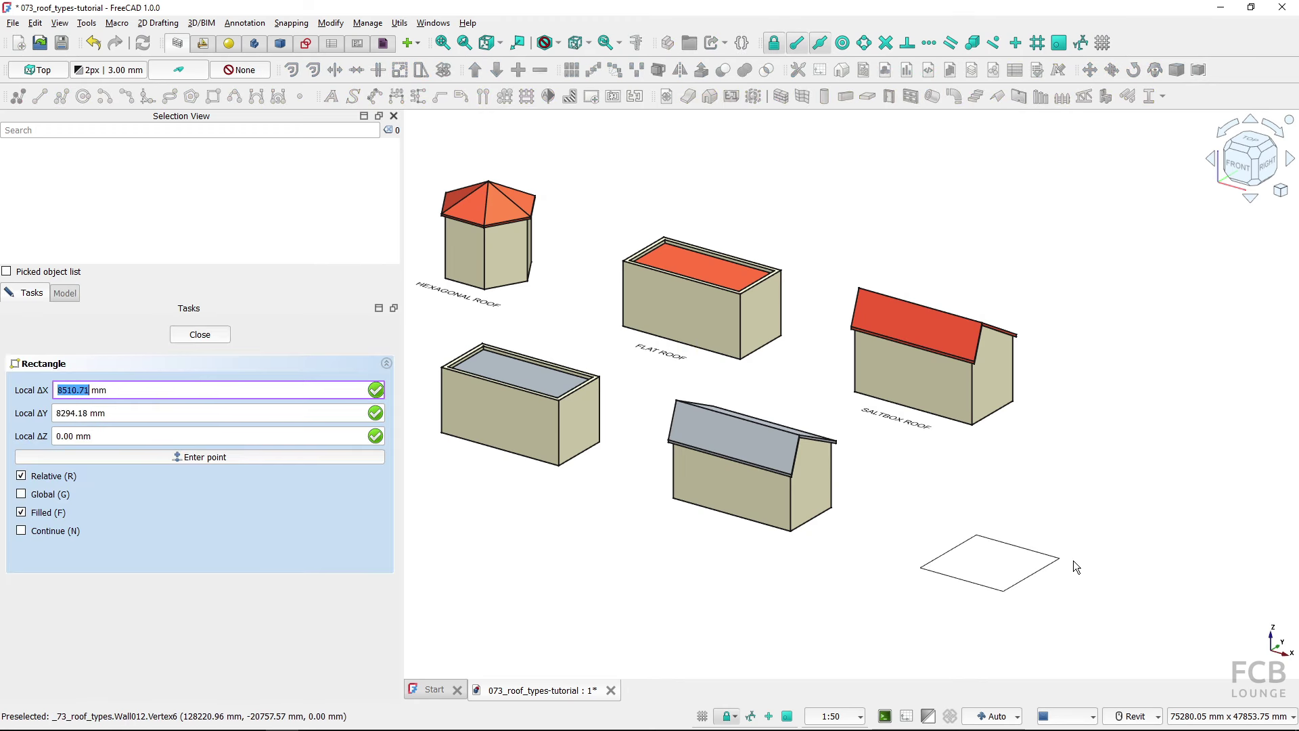
{"action": "left_click", "coordinate": [1102, 565]}
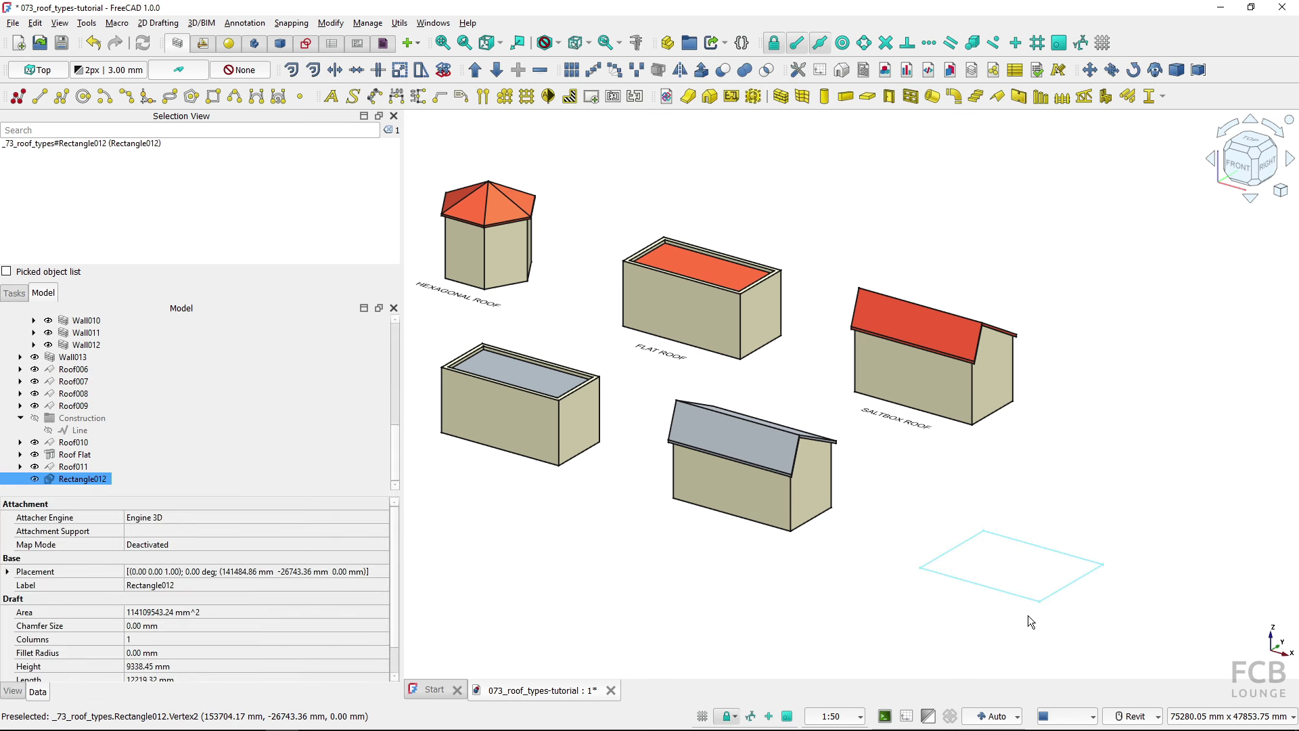
Extrude the new rectangle 250 mm along its normal
{"action": "left_click", "coordinate": [701, 70]}
{"action": "type", "text": "250"}
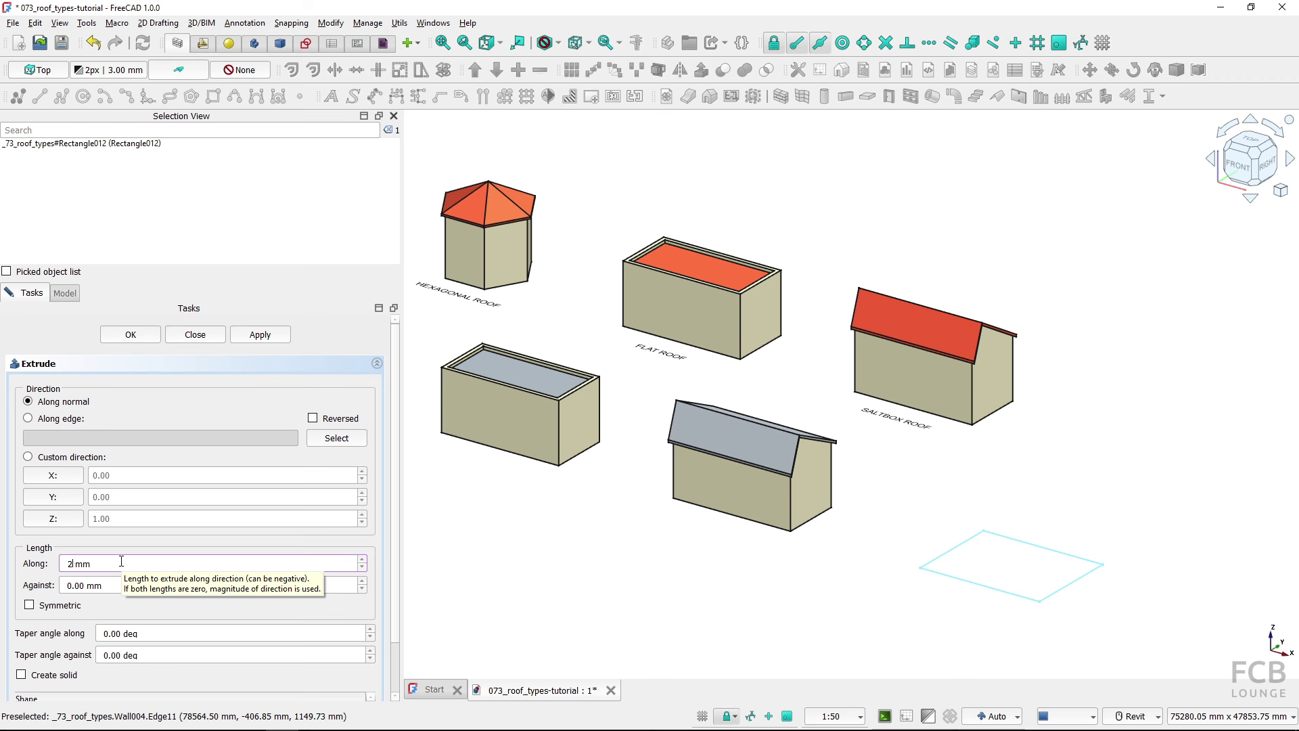
{"action": "left_click", "coordinate": [132, 334]}
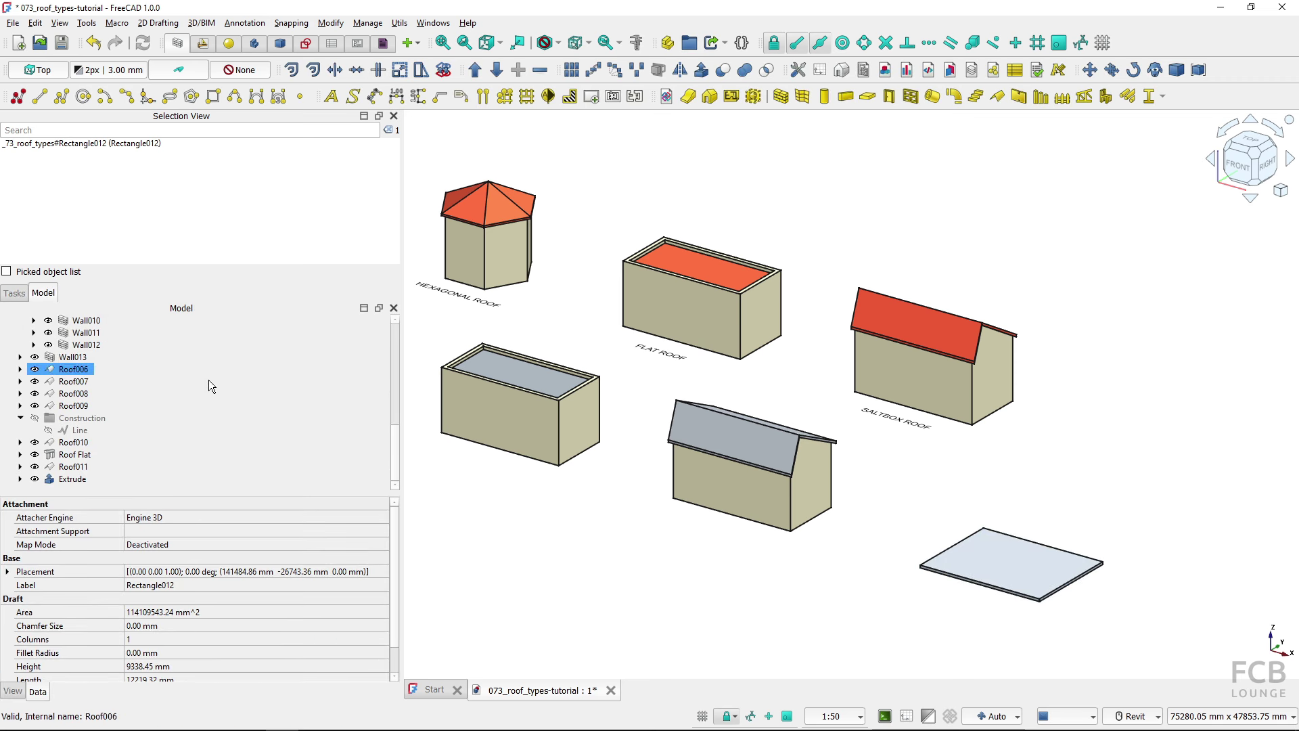
Create a roof object from the extruded slab and inspect the base objects nested under it in the model tree
{"action": "left_click", "coordinate": [73, 480]}
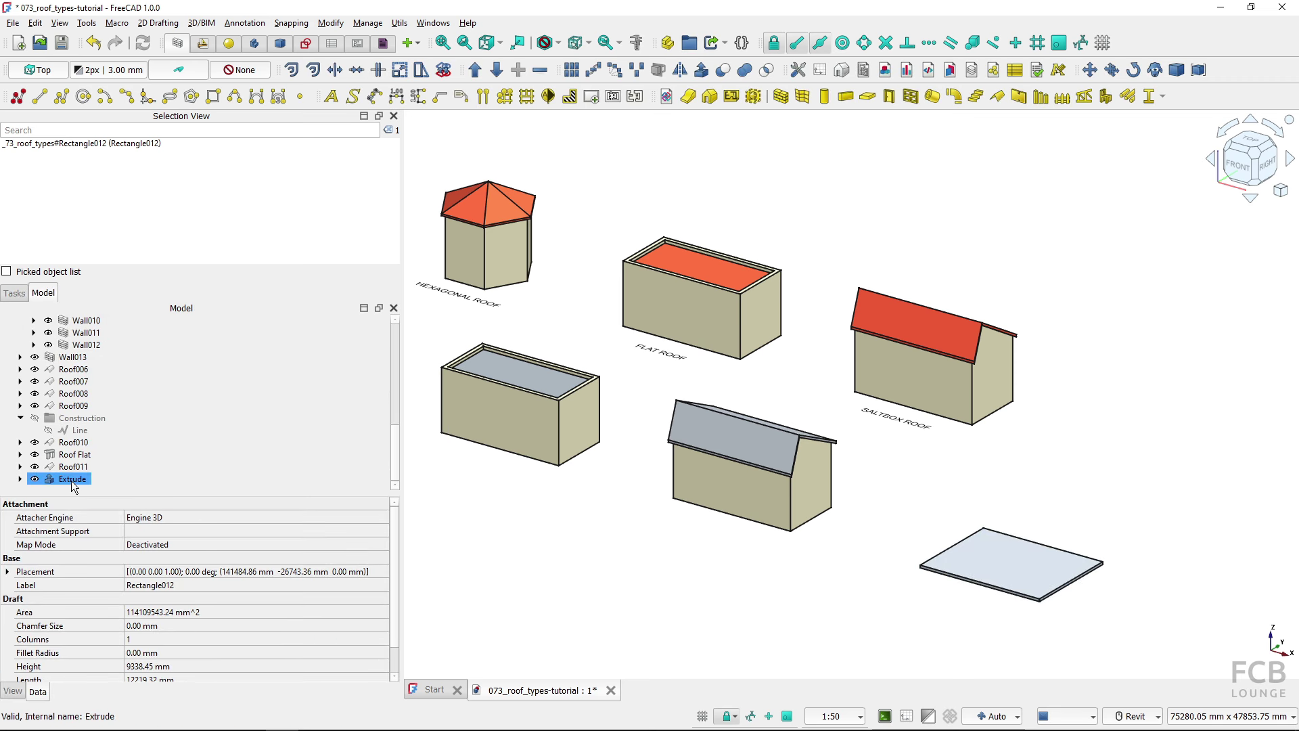
{"action": "left_click", "coordinate": [80, 480]}
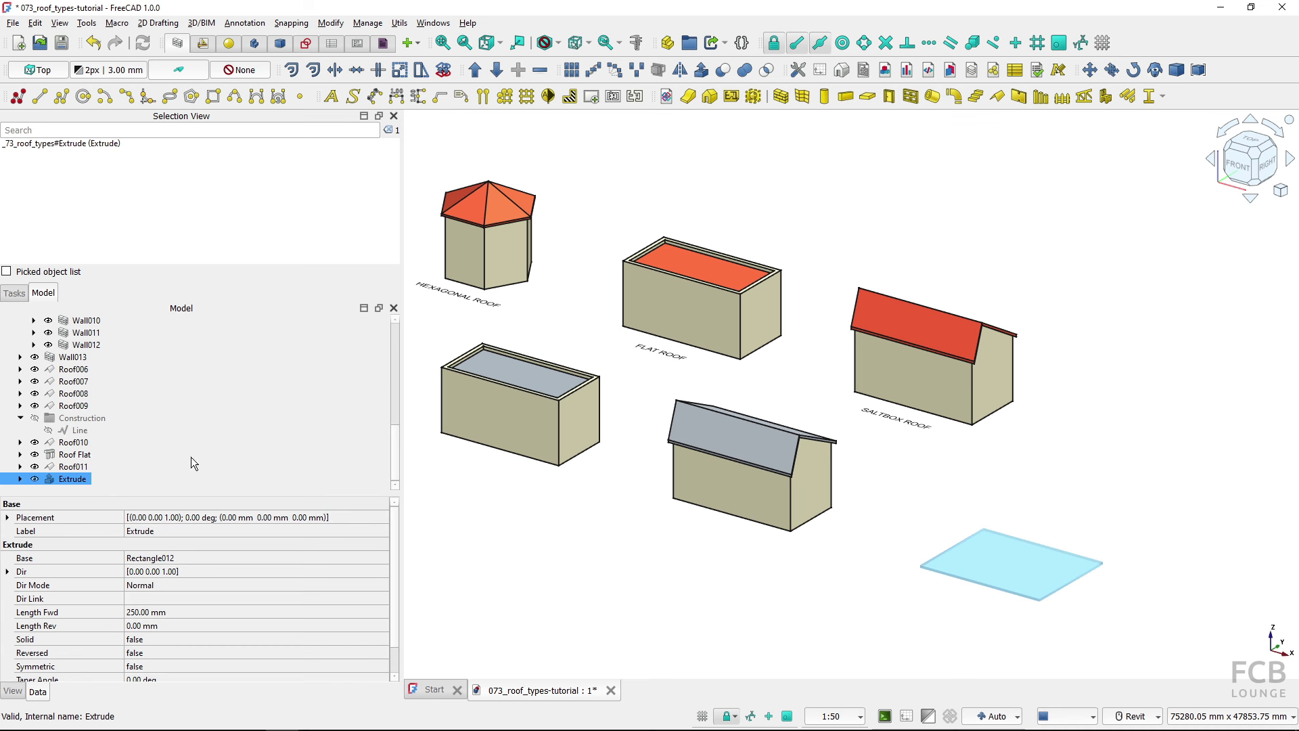
{"action": "left_click", "coordinate": [998, 98]}
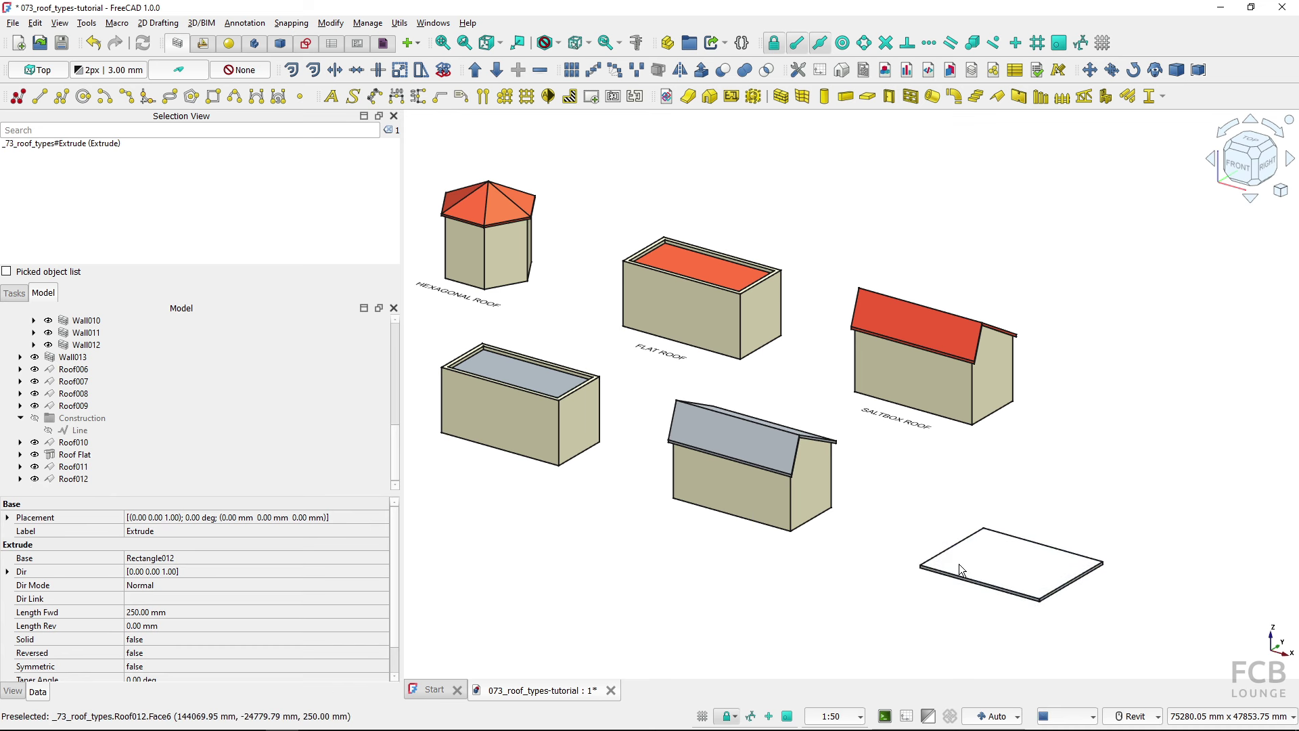
{"action": "left_click", "coordinate": [21, 479]}
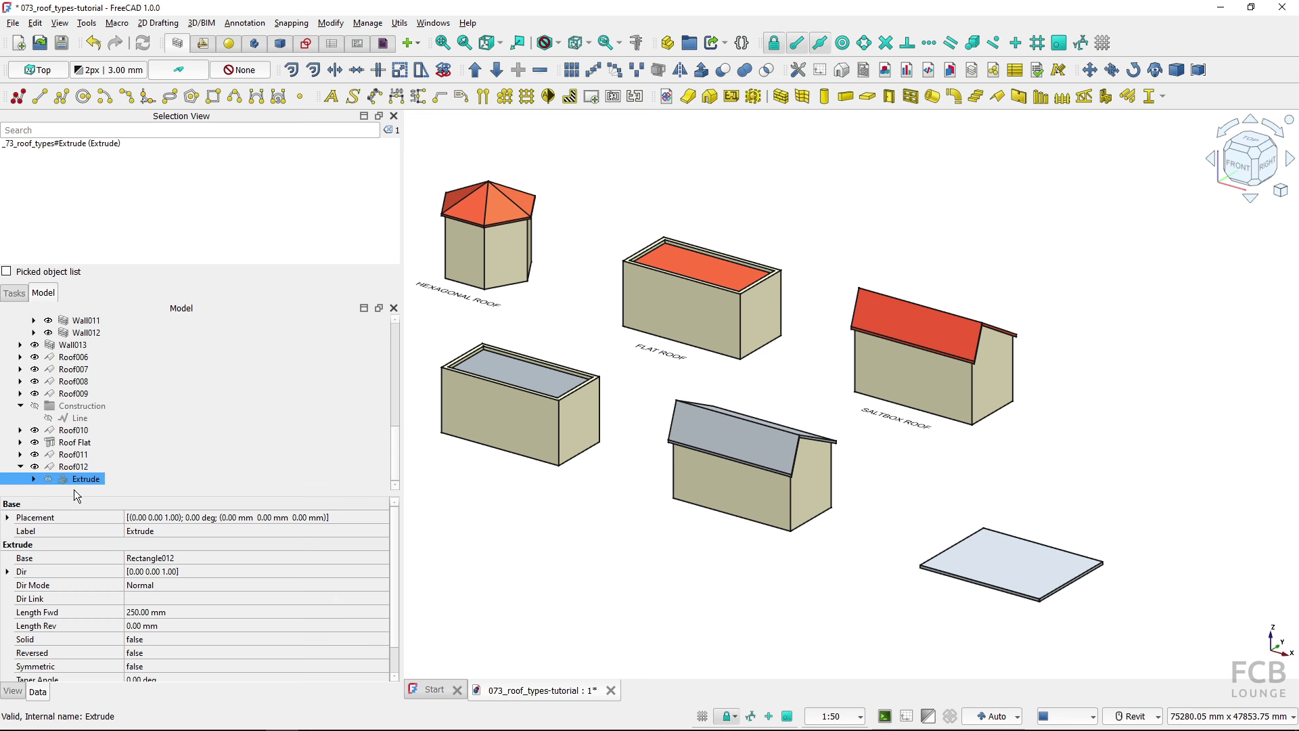
{"action": "left_click", "coordinate": [33, 479]}
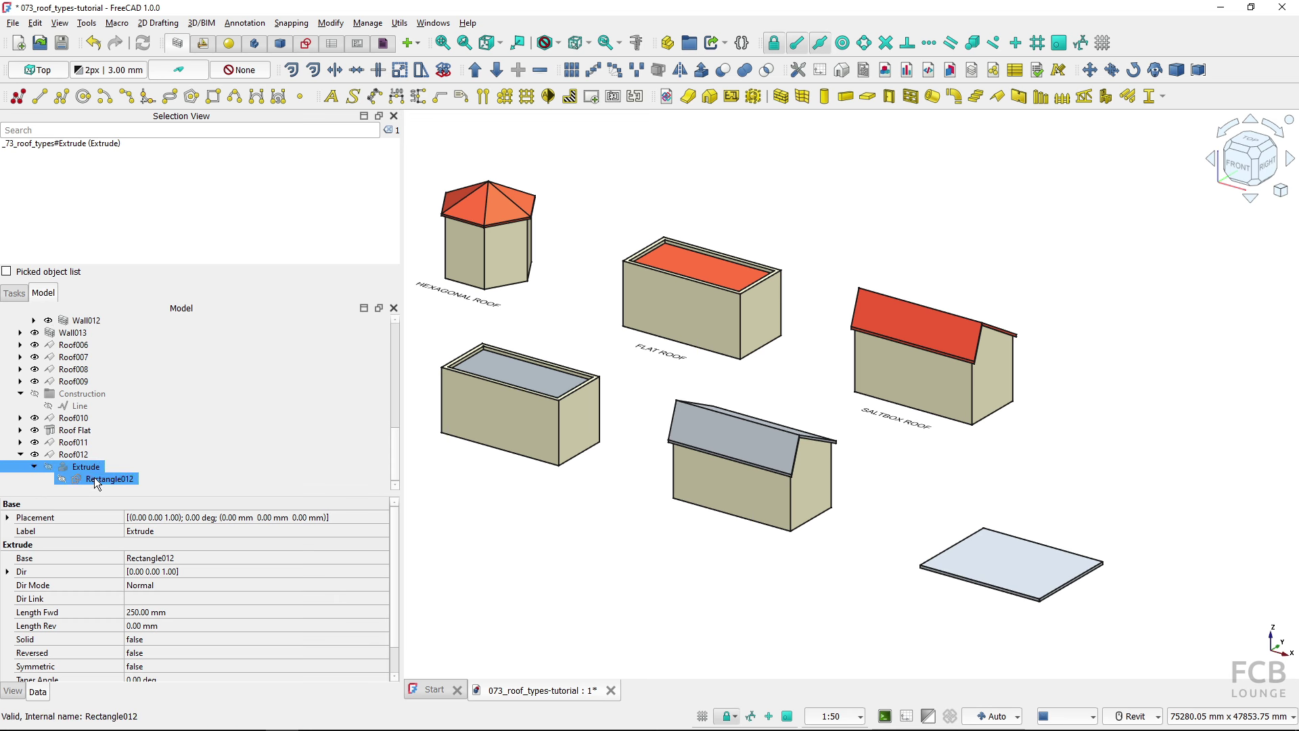
{"action": "left_click", "coordinate": [21, 454]}
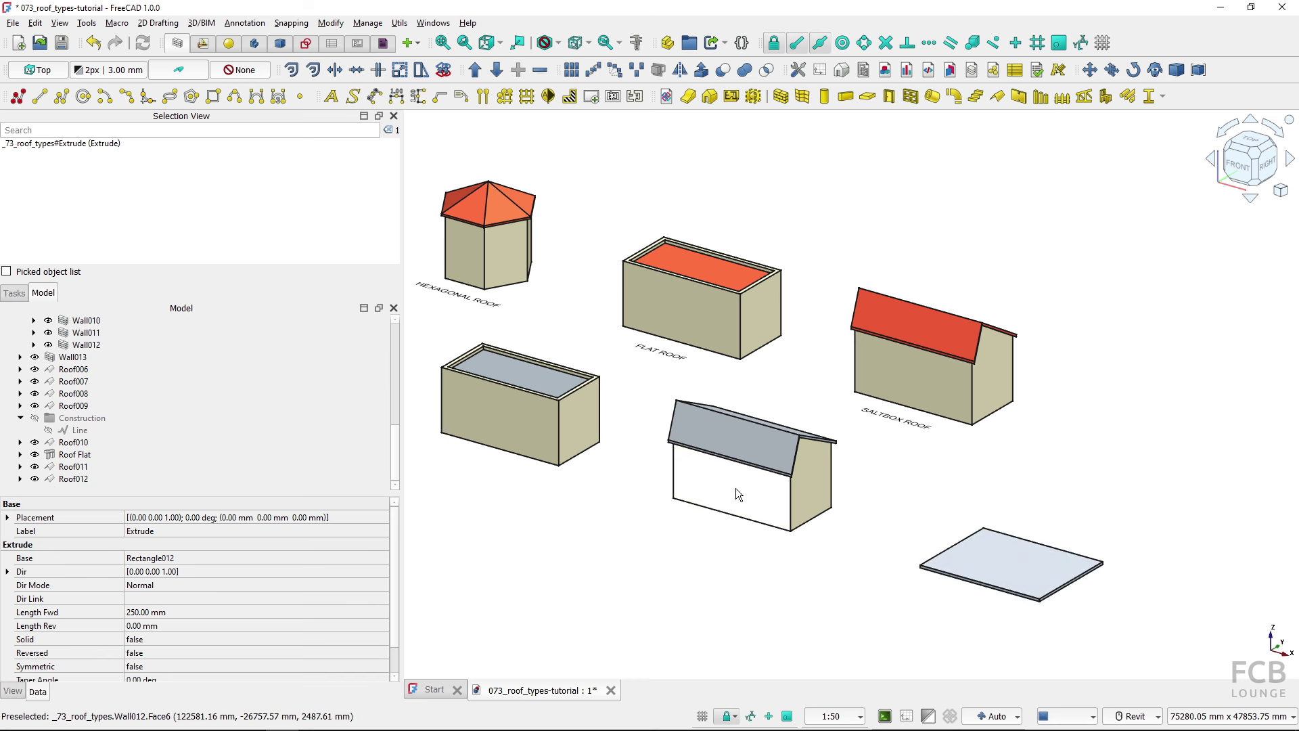
Review the profile parameters of Roof009 and look over the whole model with all the roof types
{"action": "middle_click_drag", "start_coordinate": [736, 489], "coordinate": [803, 532]}
{"action": "left_click", "coordinate": [258, 466]}
{"action": "double_click", "coordinate": [73, 405]}
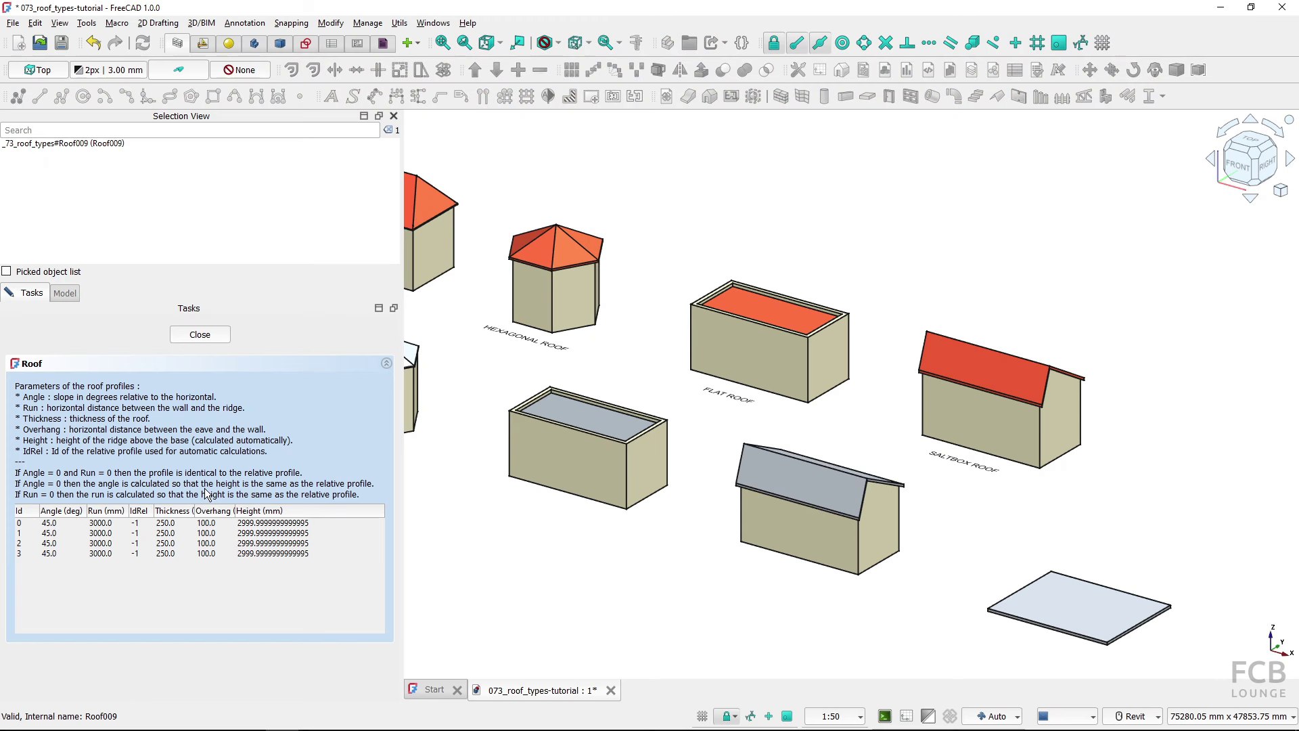
{"action": "key", "text": "Escape"}
{"action": "left_click", "coordinate": [521, 527]}
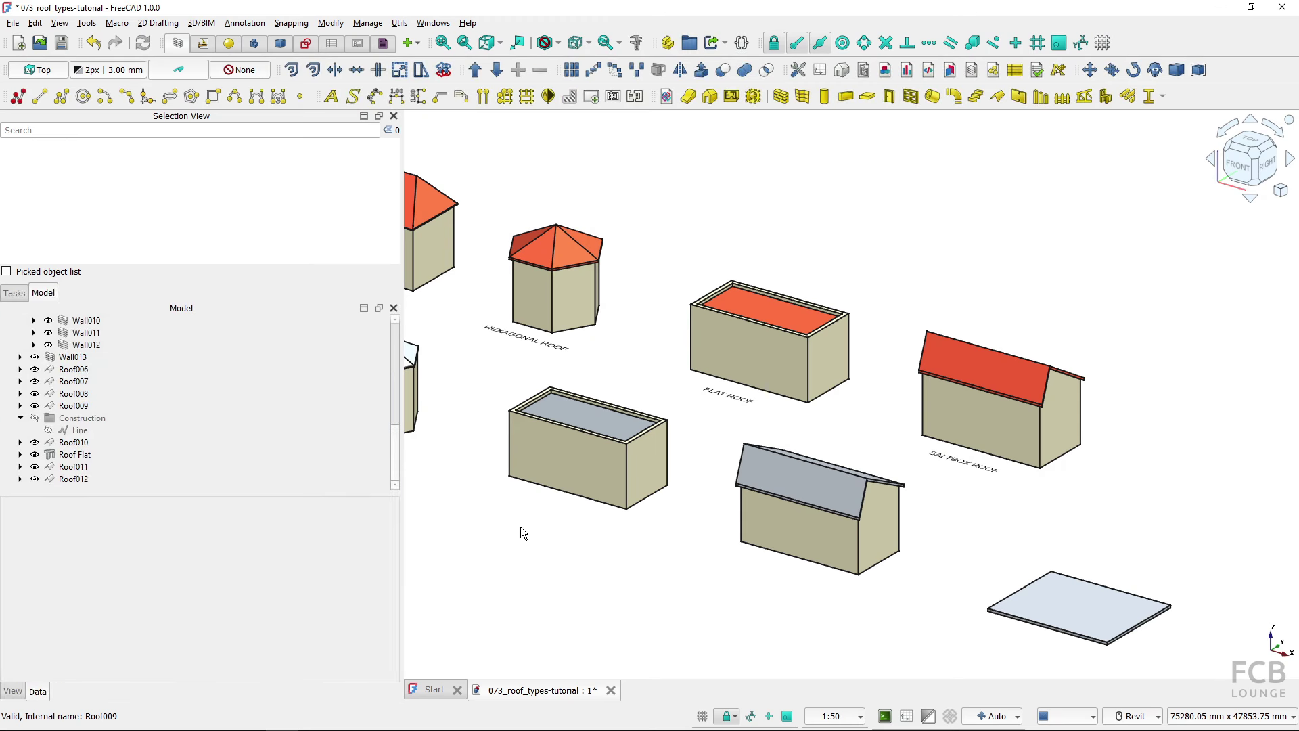
{"action": "key", "text": "v"}
{"action": "key", "text": "f"}
{"action": "scroll", "coordinate": [700, 468], "scroll_direction": "up", "scroll_amount": 4}
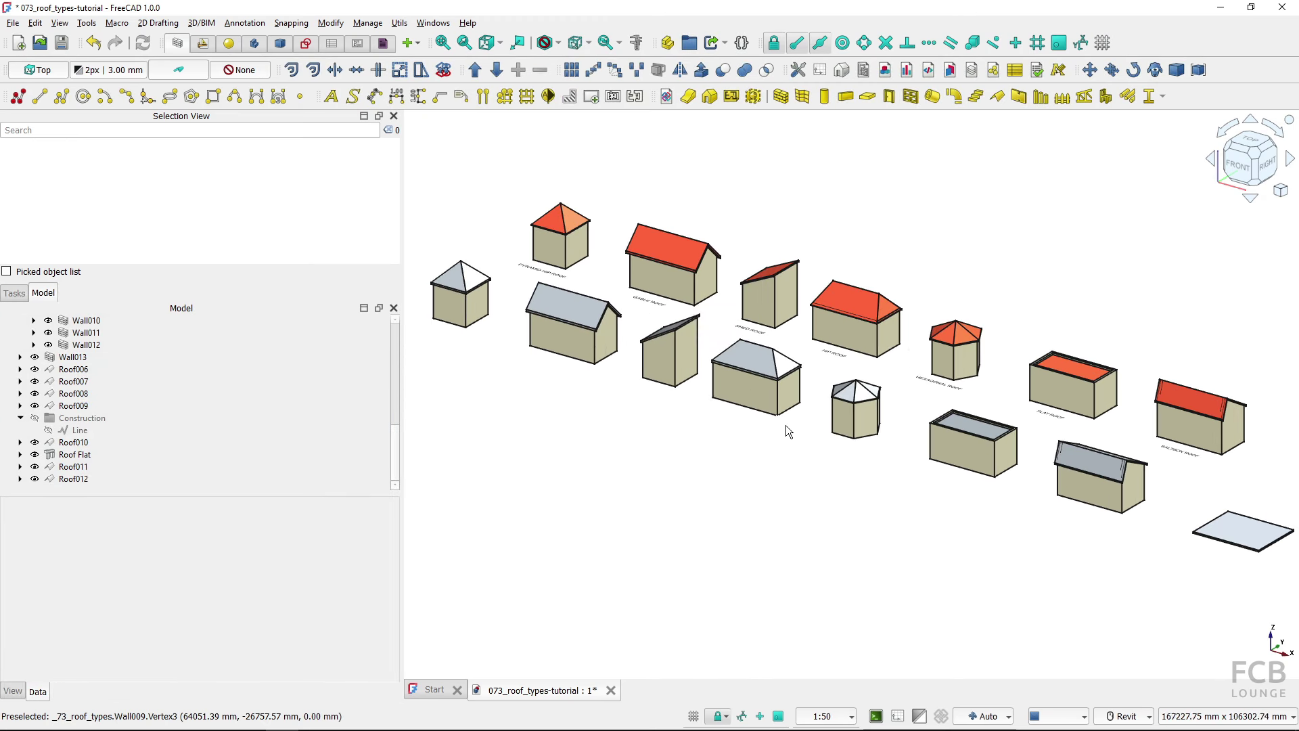